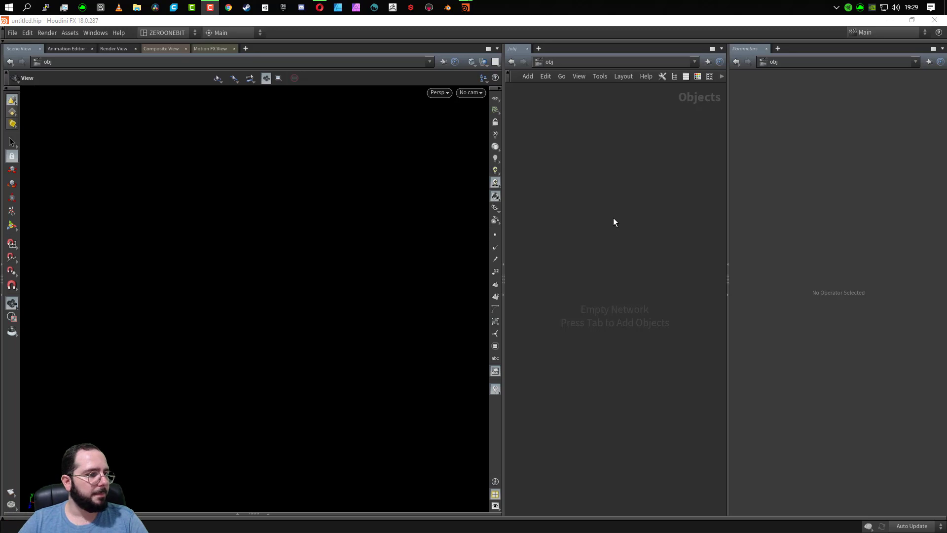
- Create a Grid object in the empty network and open its geometry network
key(Tab)
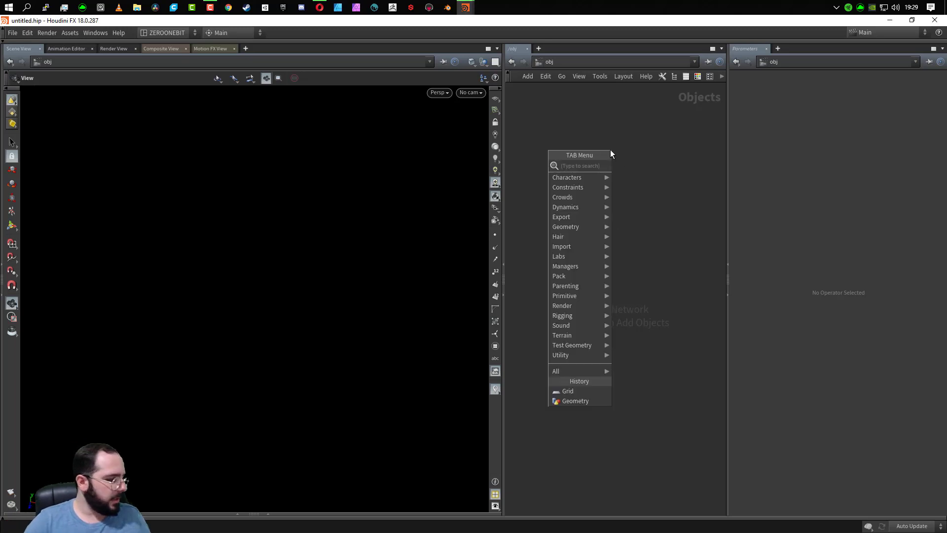
text(gri)
key(Return)
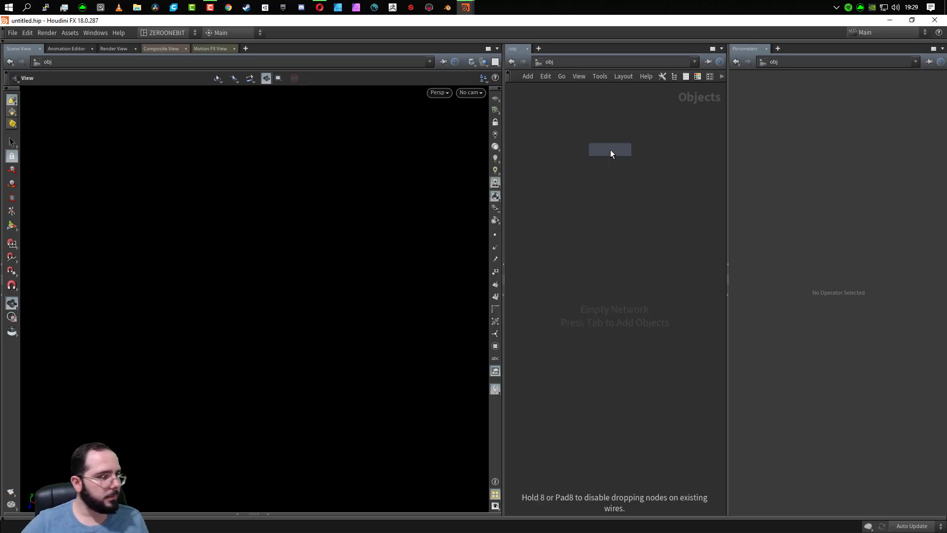
click(611, 150)
double_click(611, 149)
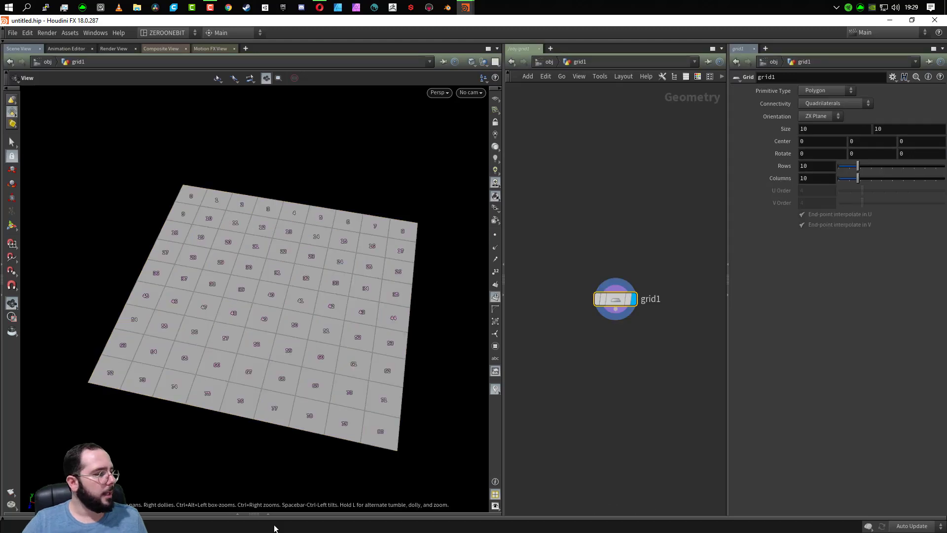
click(496, 298)
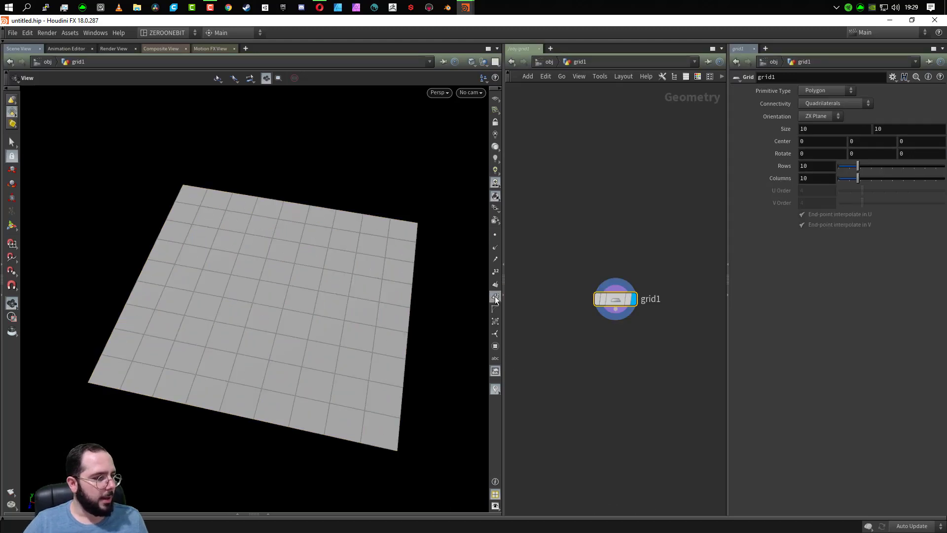
click(496, 298)
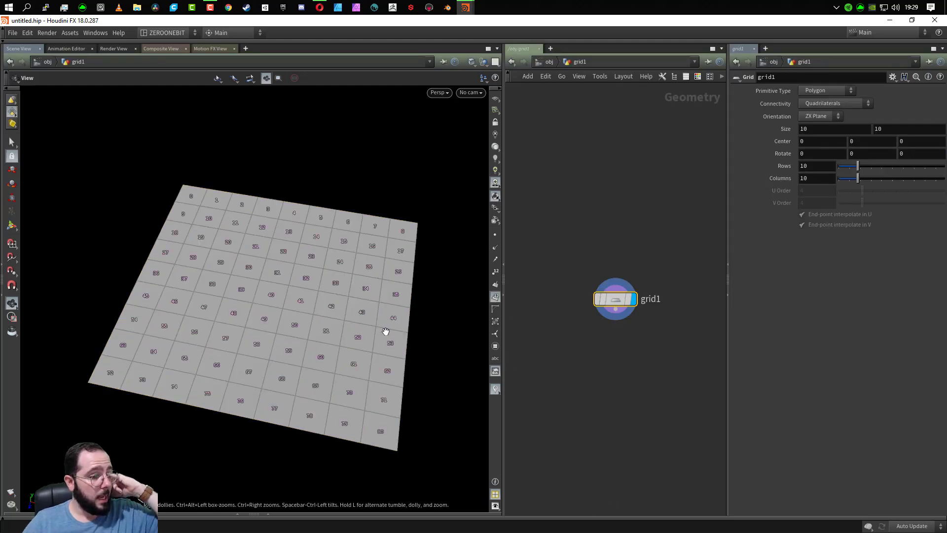
- Set the grid's number of columns to 2
click(815, 178)
text(2)
key(Return)
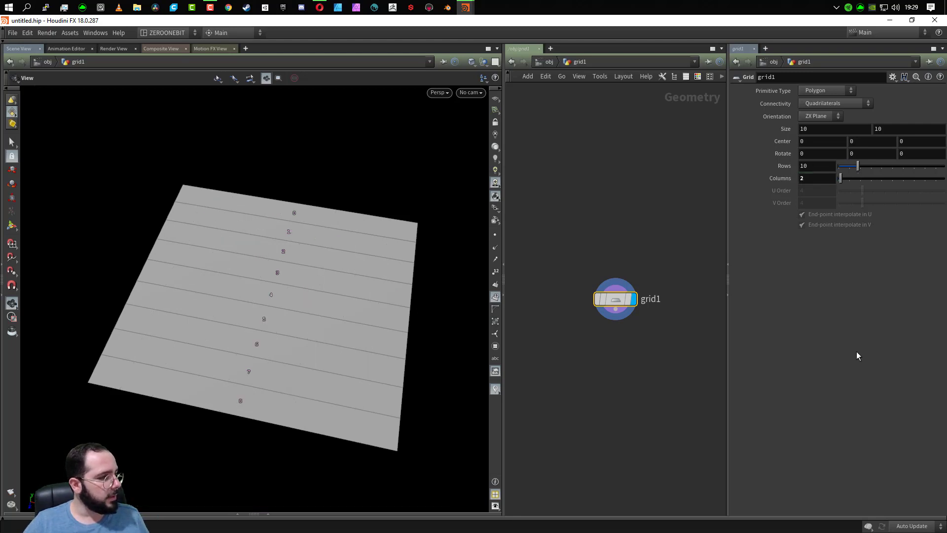
click(818, 166)
text(1)
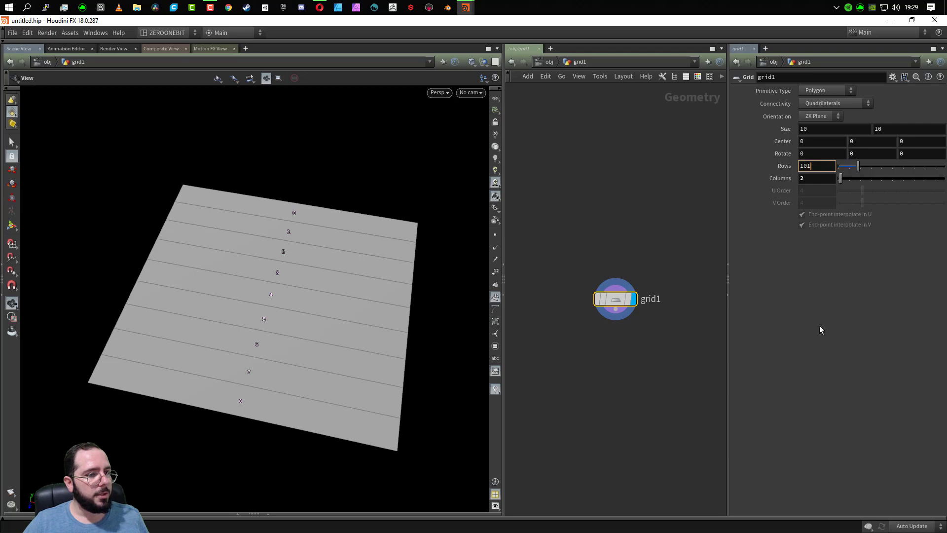
drag(815, 168, 780, 176)
text(1)
key(Return)
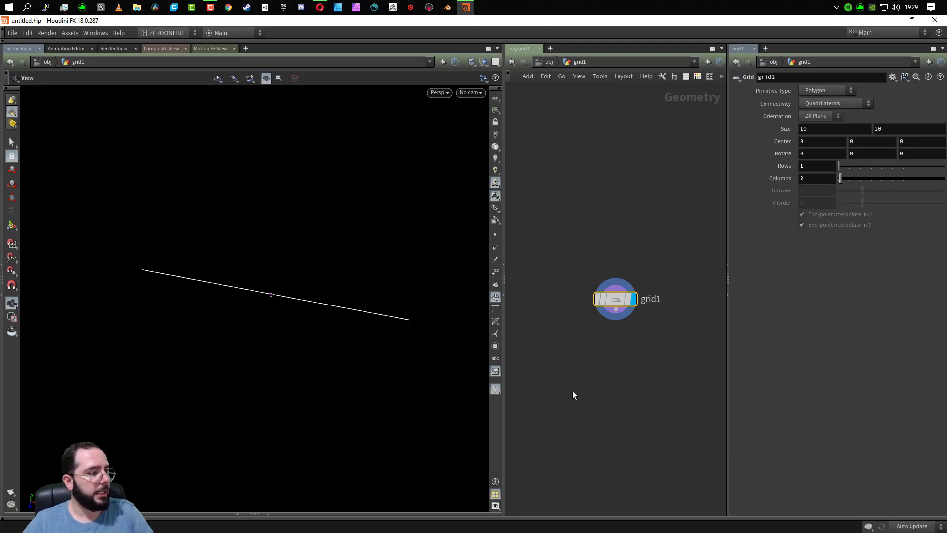
- Set the grid's number of rows to 11 and check the grid node's information
click(811, 167)
text(11)
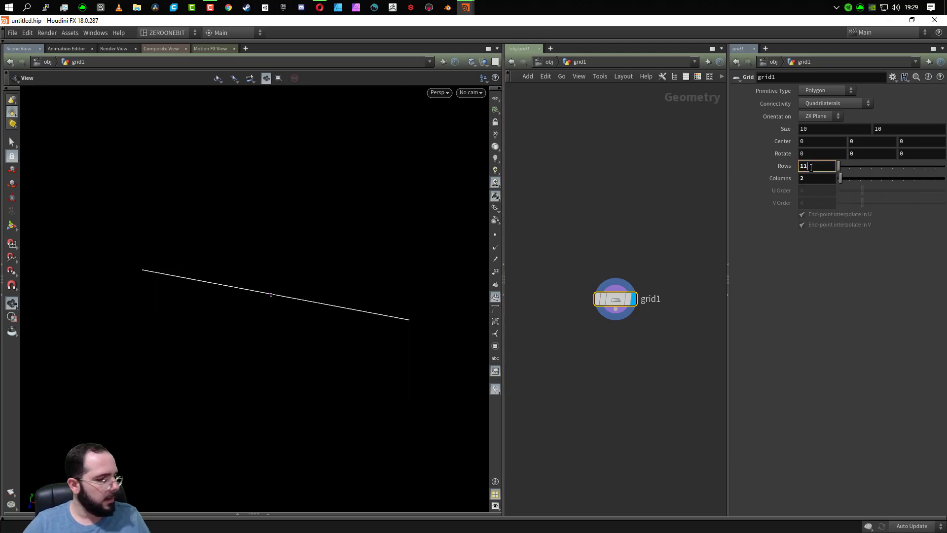
key(BackSpace)
key(Return)
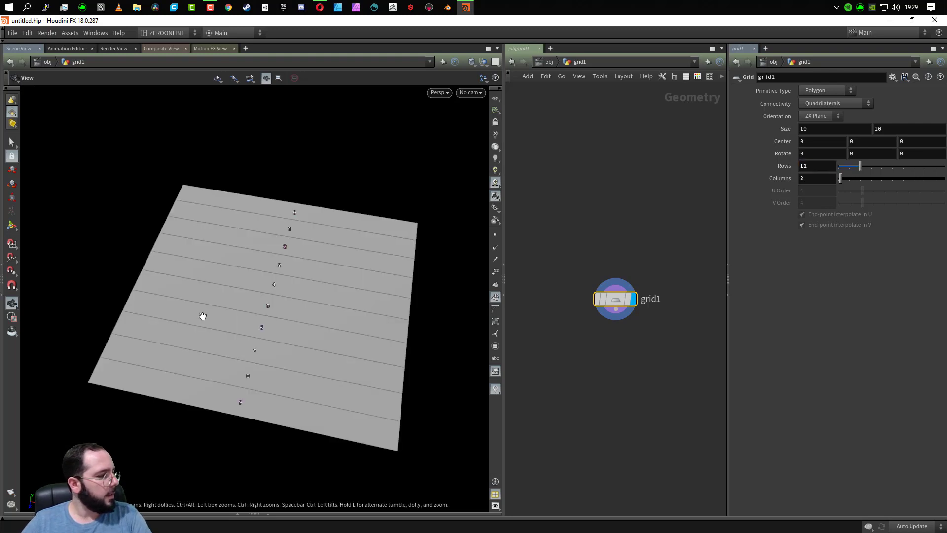
drag(203, 317, 244, 332)
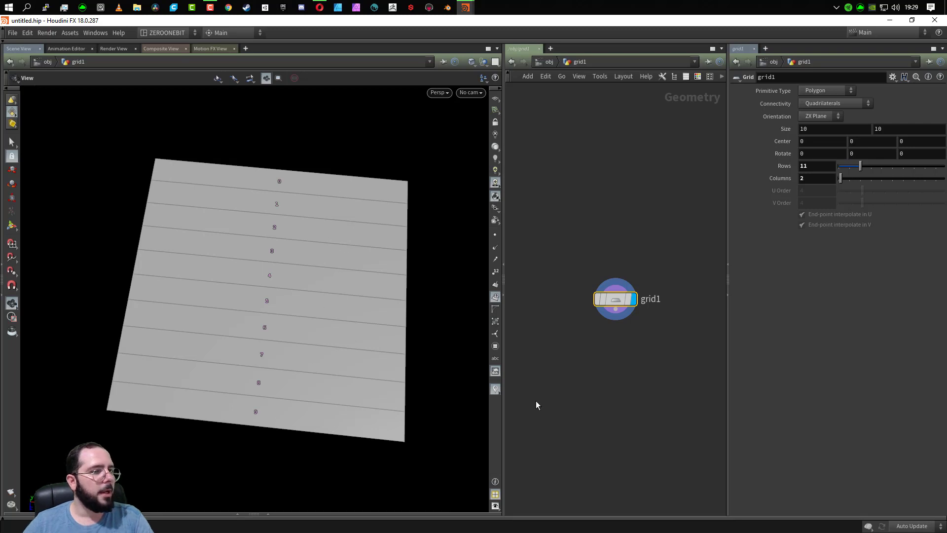
mouse_move(610, 304)
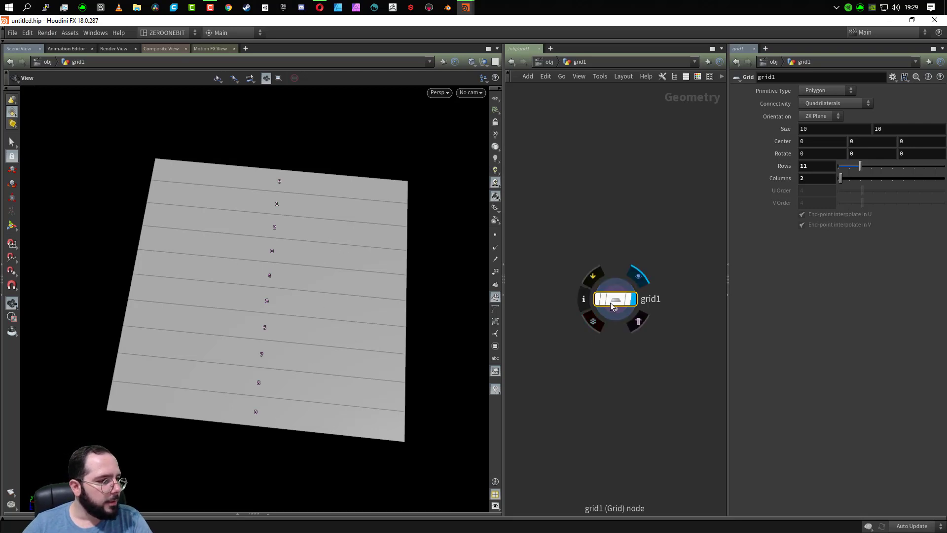
middle_click(621, 300)
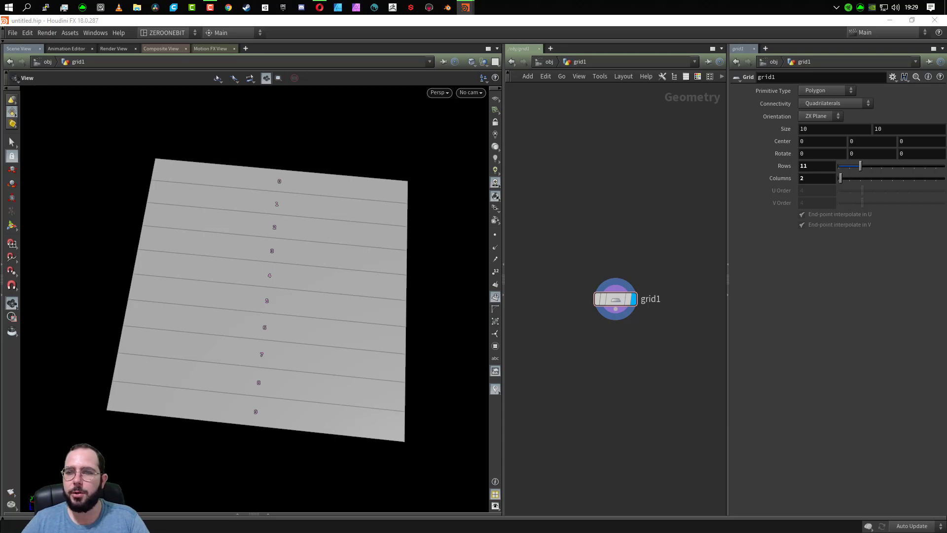
- Add a For-Each Primitive loop below the grid node
click(624, 388)
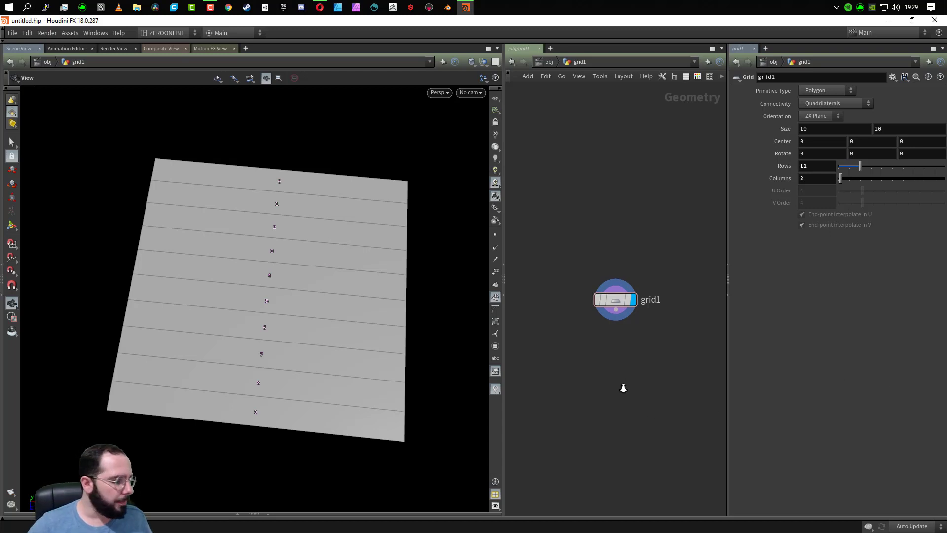
key(Tab)
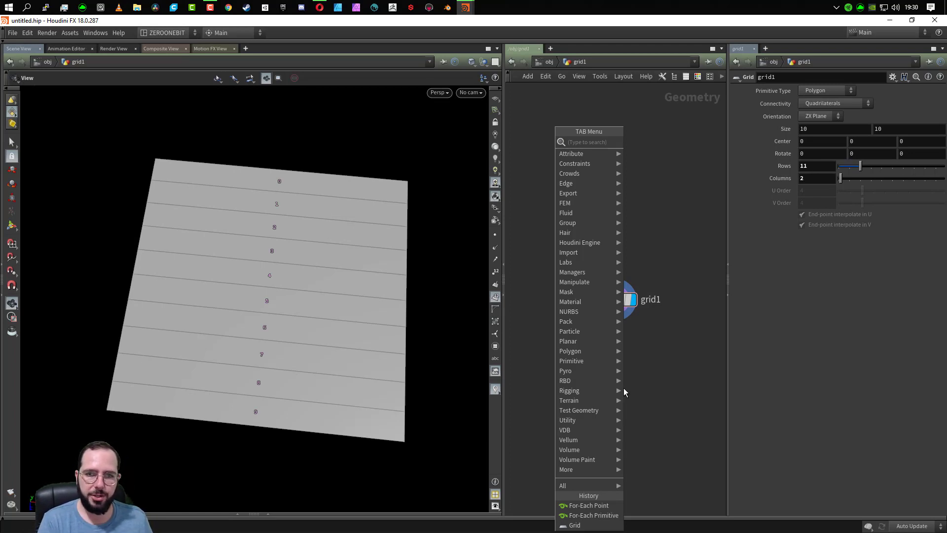
text(f)
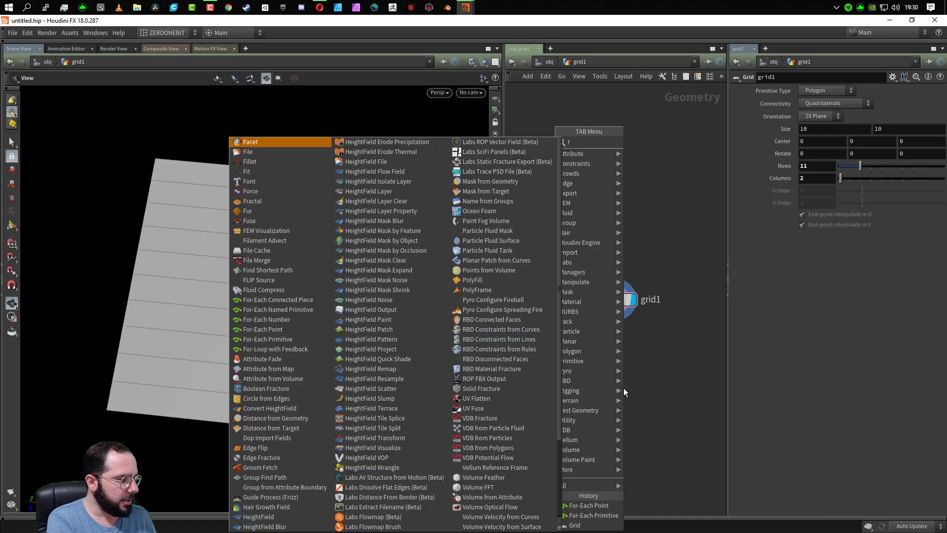
text(or)
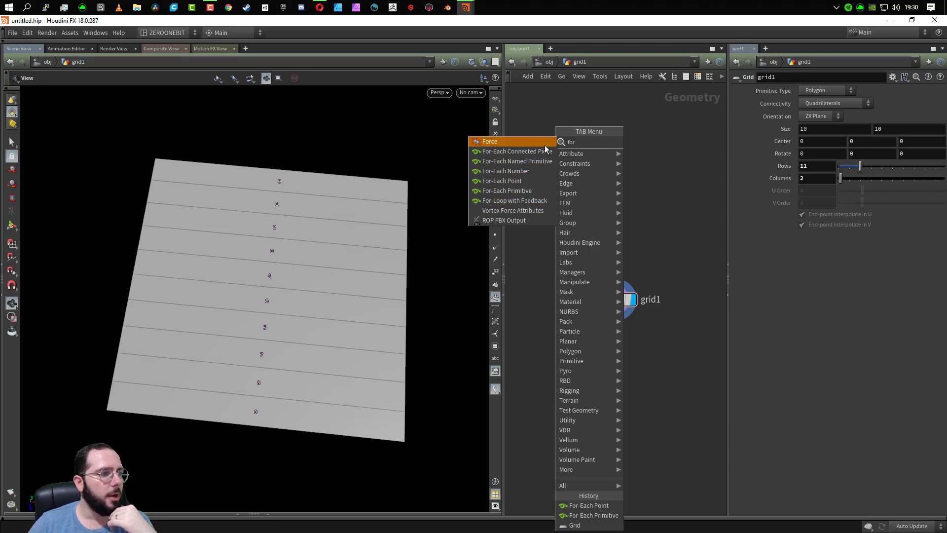
click(526, 190)
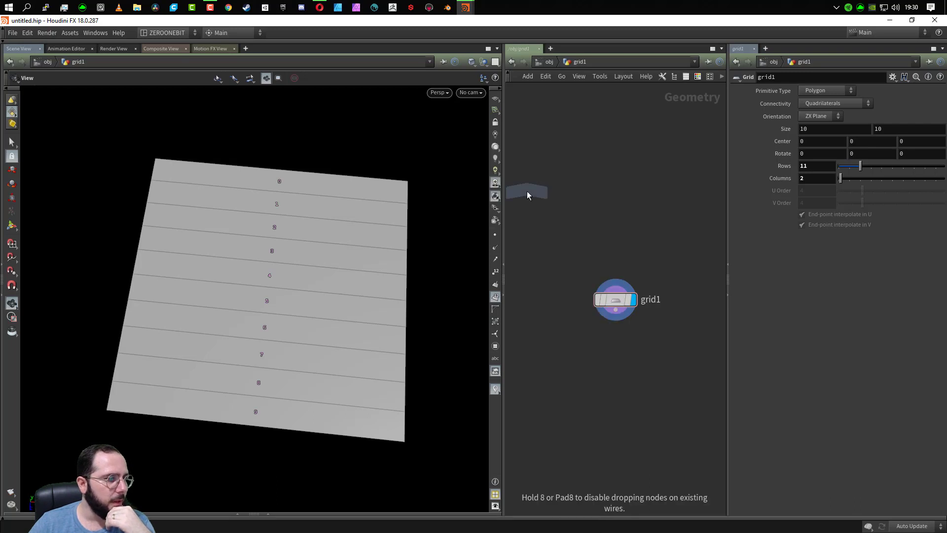
click(617, 363)
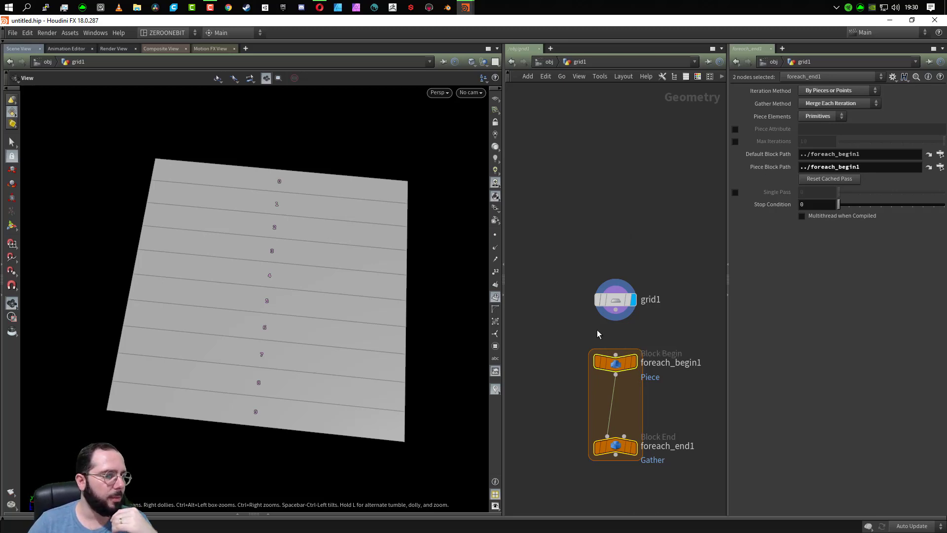
- Connect the grid's output to the loop's begin node and display the result of the loop's end node
click(616, 310)
click(615, 354)
click(633, 446)
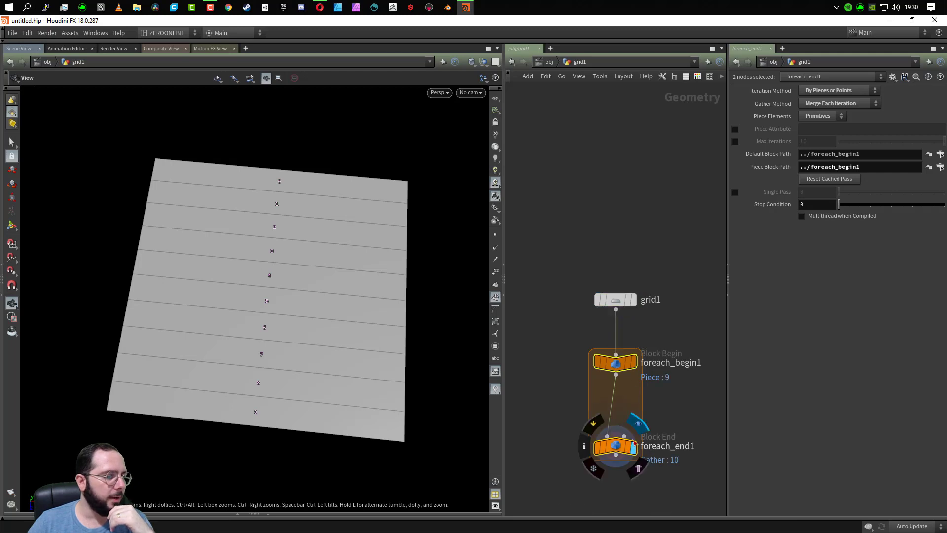
- Move the grid and loop nodes up together, and lower the loop's end node to make room inside the block
drag(610, 278, 666, 481)
drag(616, 370, 589, 288)
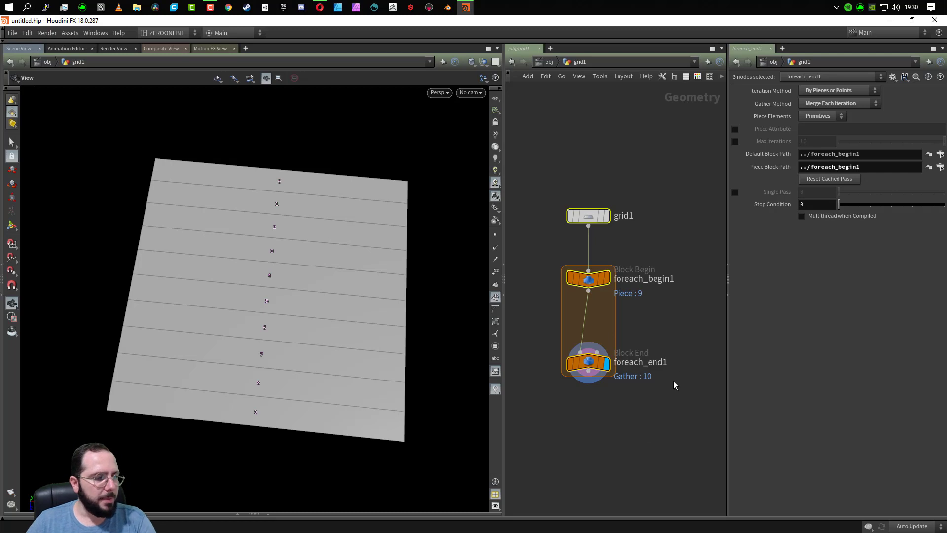
click(605, 401)
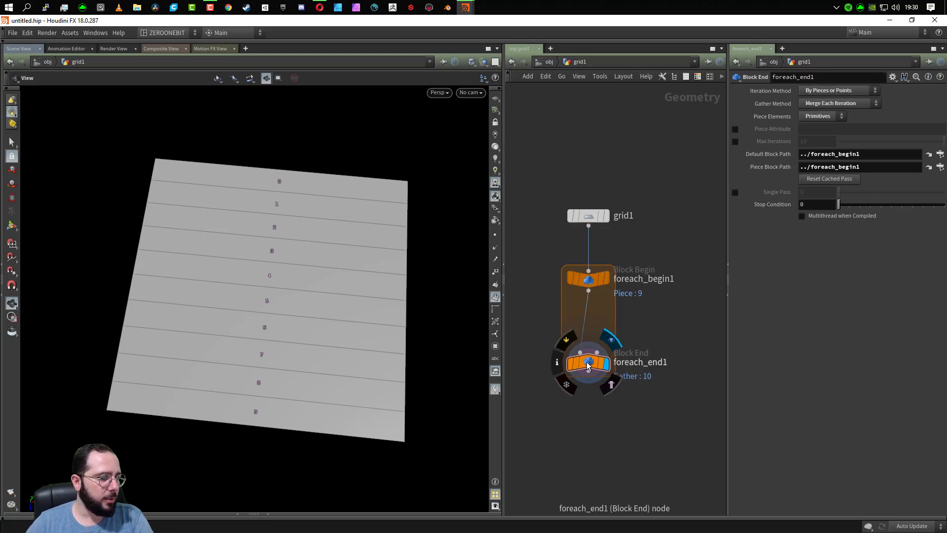
drag(594, 381, 595, 419)
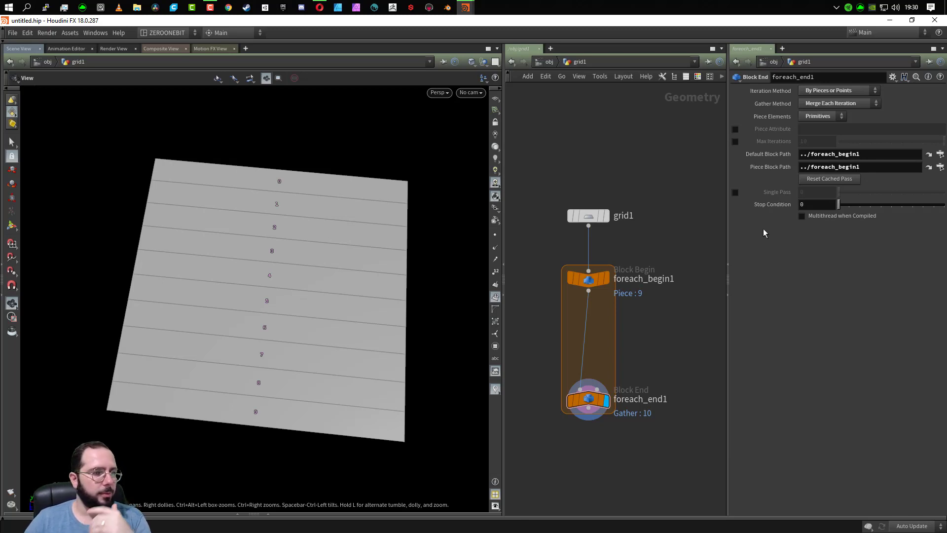
- Preview single iterations of the loop by enabling Single Pass on its end node, and disable it again
drag(532, 360, 657, 486)
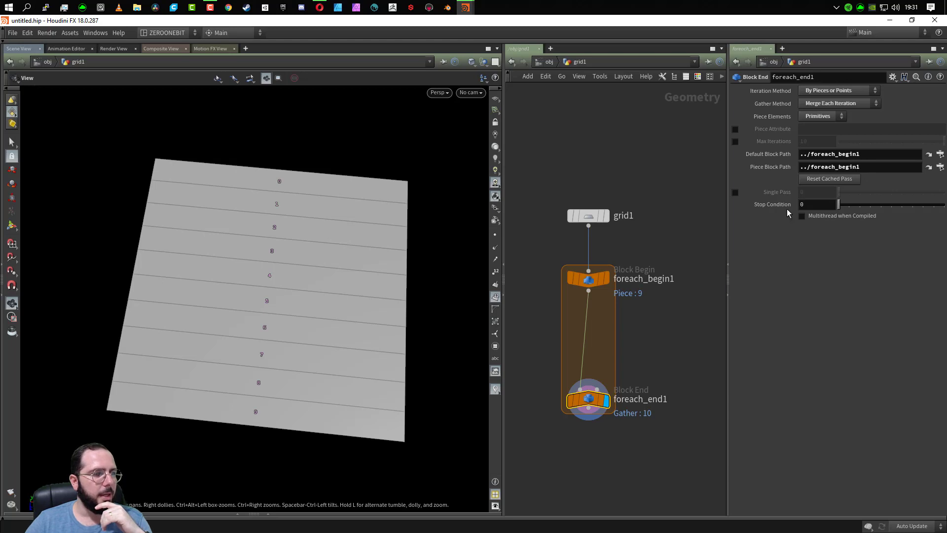
click(734, 192)
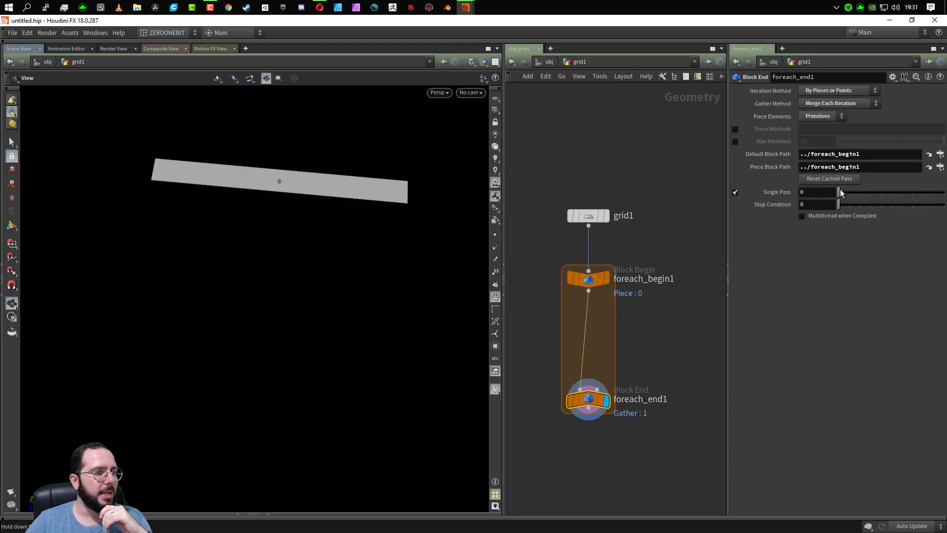
drag(840, 189, 767, 202)
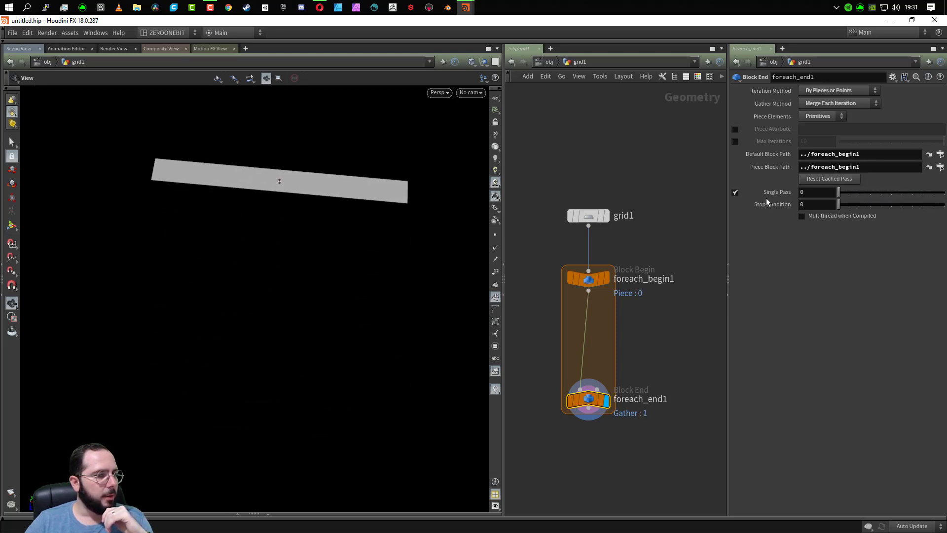
click(735, 192)
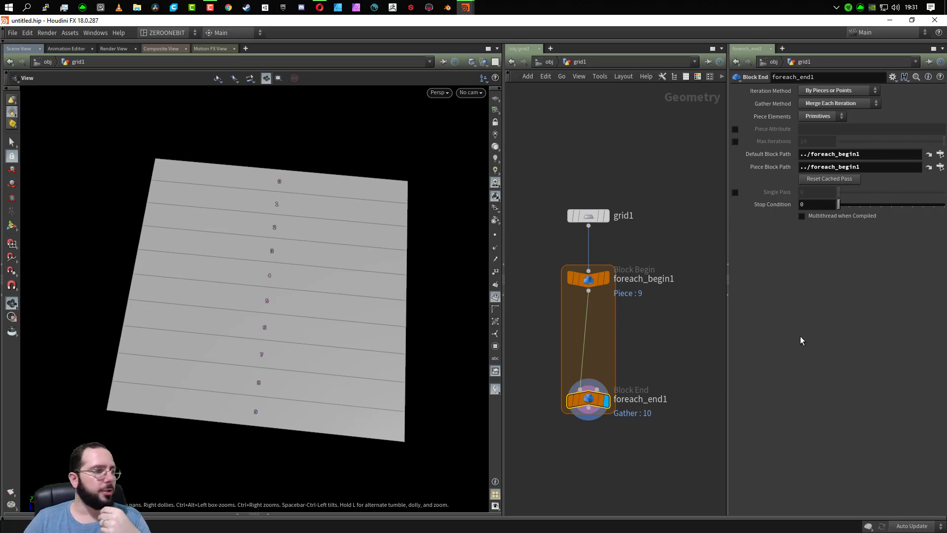
- Insert a Group node on the wire between the loop's begin and end nodes
key(Tab)
text(g)
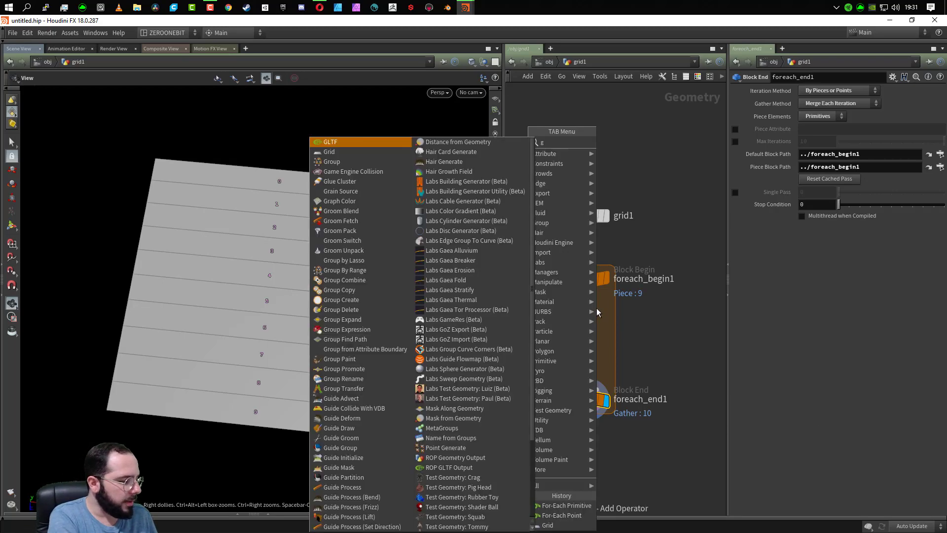
text(roup)
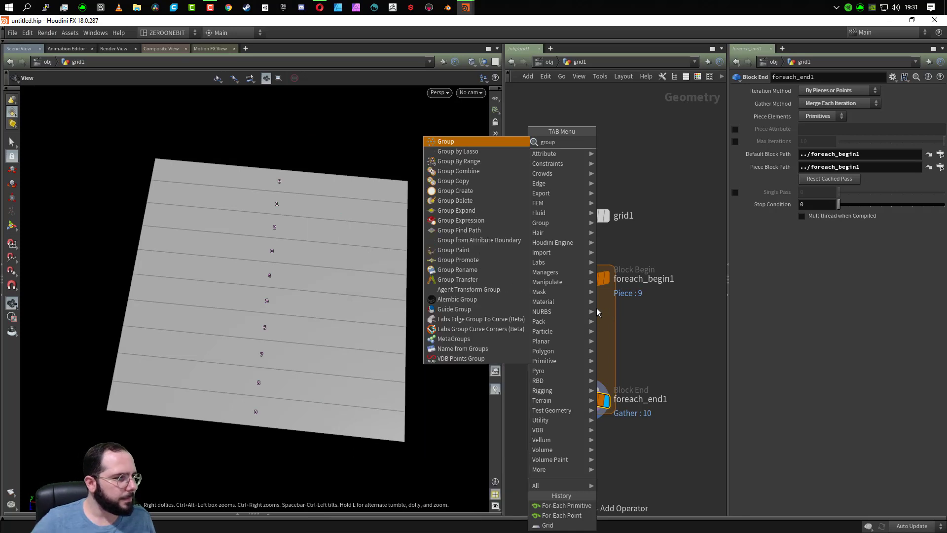
click(445, 138)
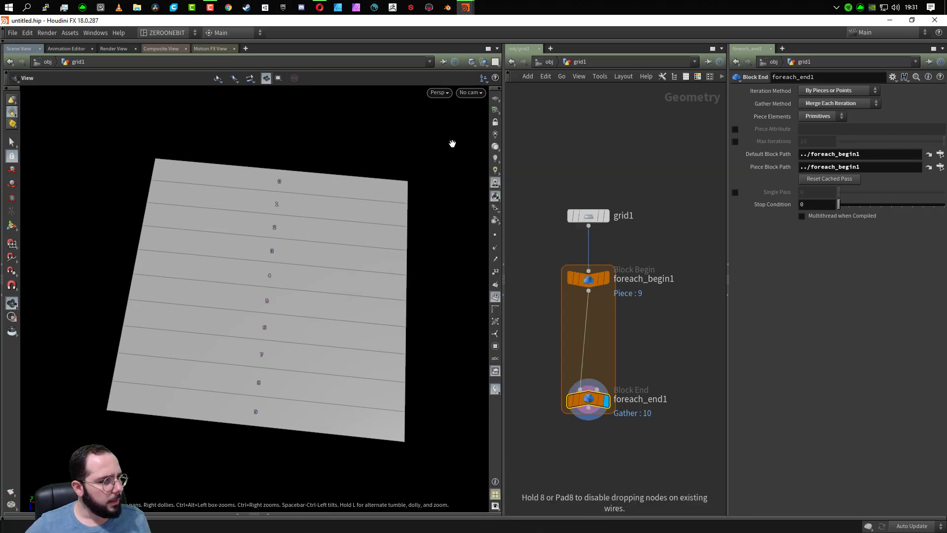
click(588, 313)
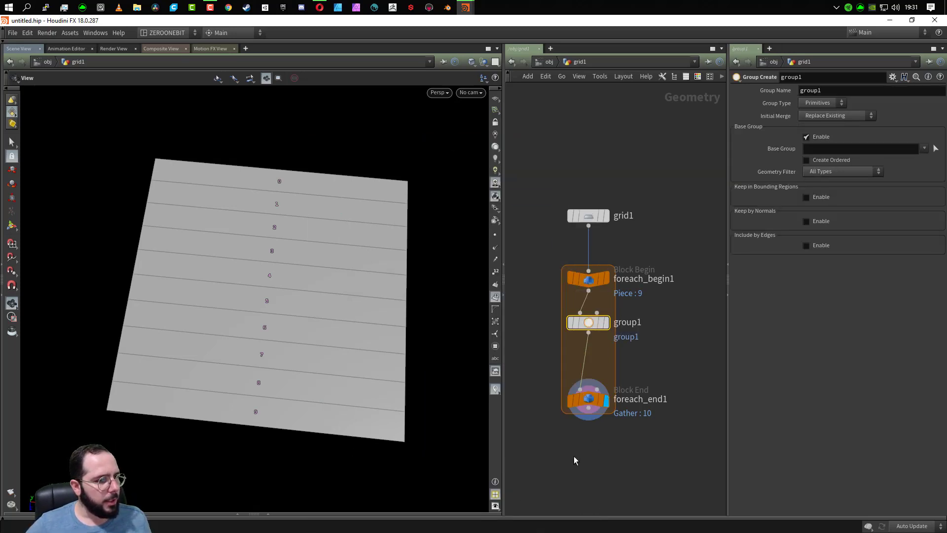
- Enable Single Pass at iteration 0 on the loop's end node to isolate the first strip
click(588, 399)
click(735, 191)
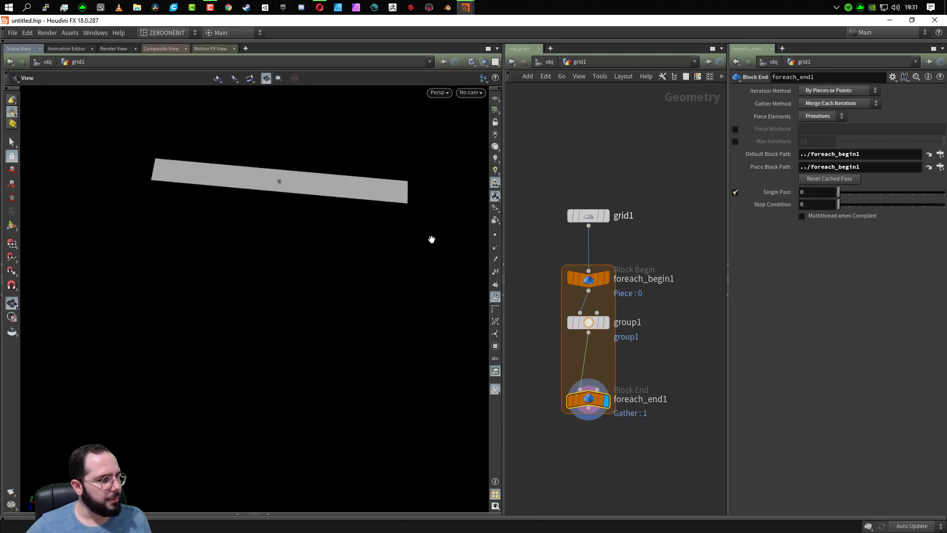
drag(352, 265, 287, 387)
- Rename the Group node inside the loop as "bordas"
double_click(636, 322)
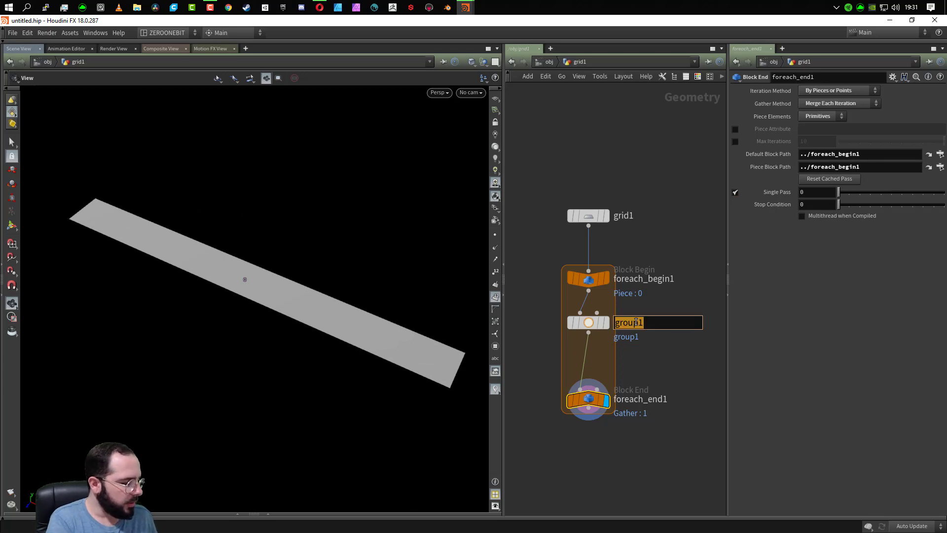
text(borders)
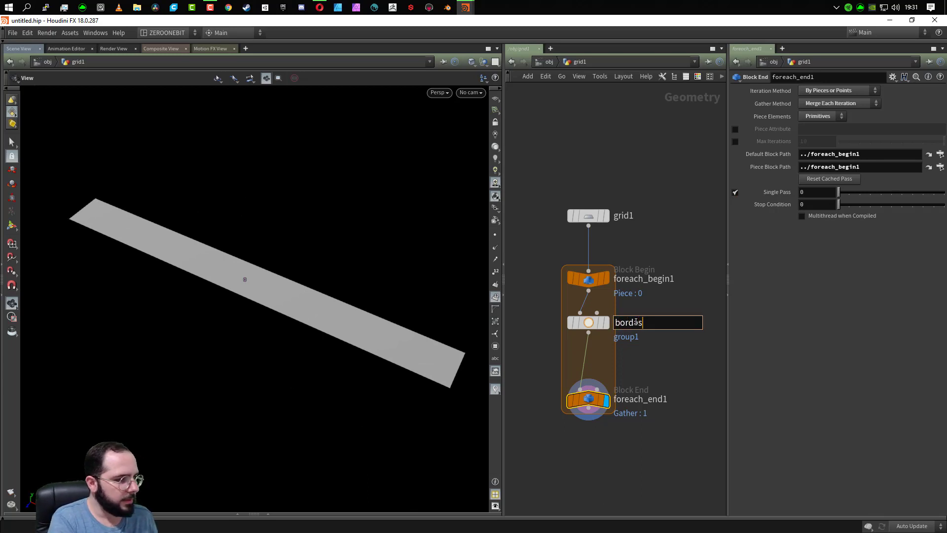
key(Return)
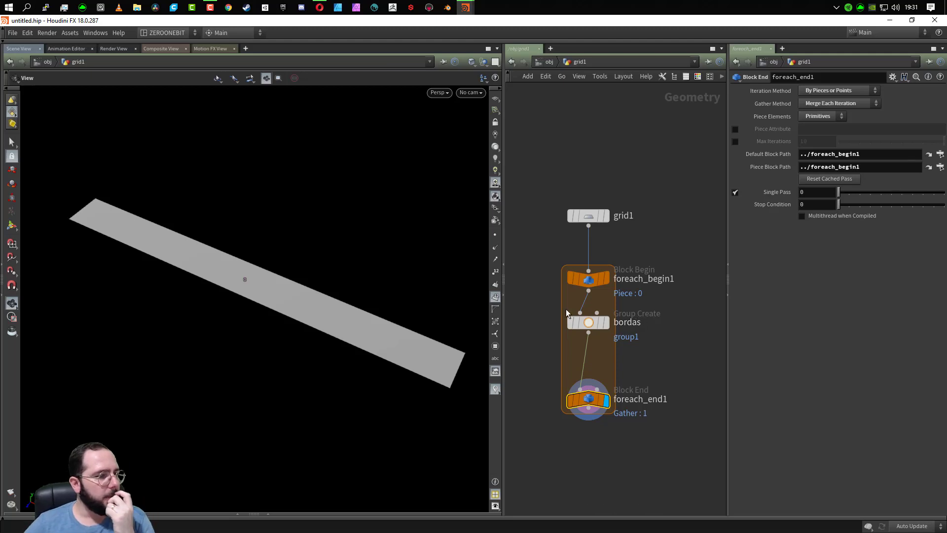
- Switch the bordas node from base group selection to keeping elements in a bounding box, and display its output
click(585, 324)
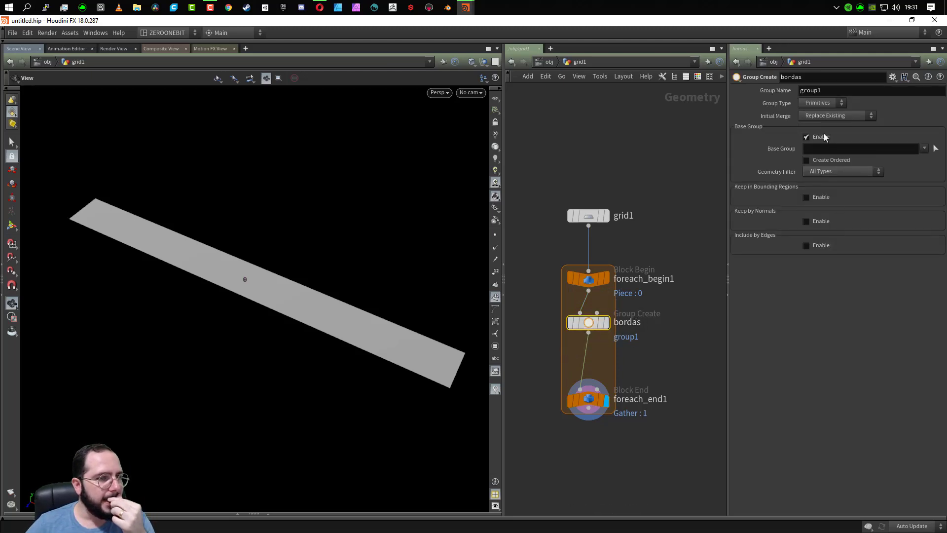
click(807, 137)
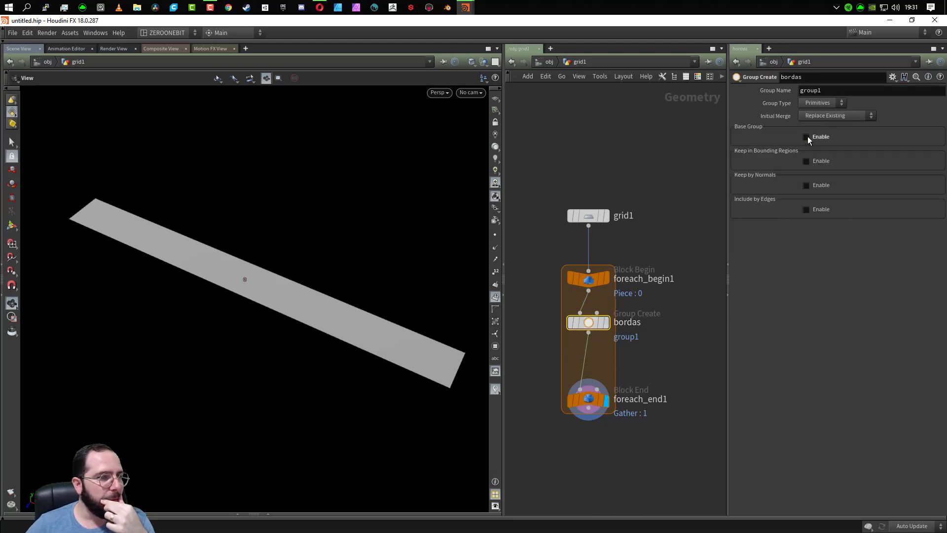
click(806, 160)
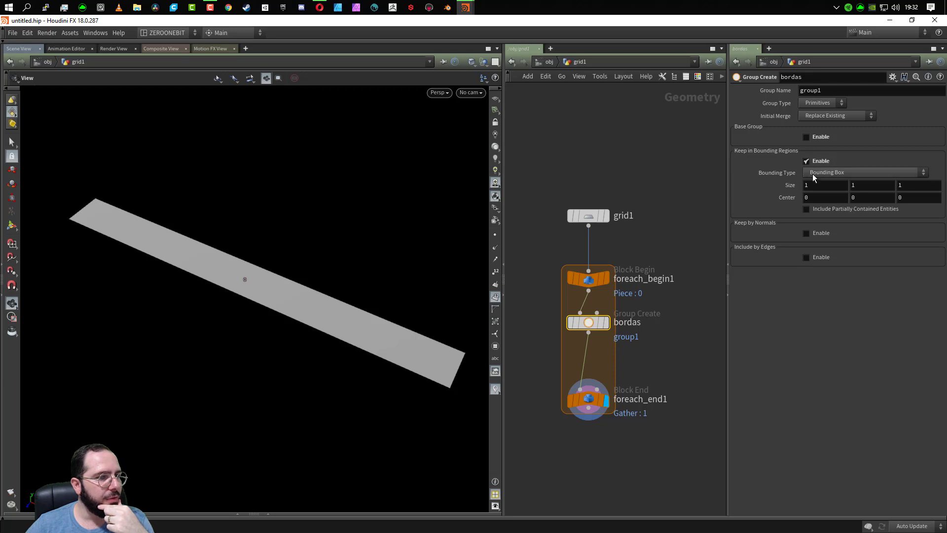
click(606, 322)
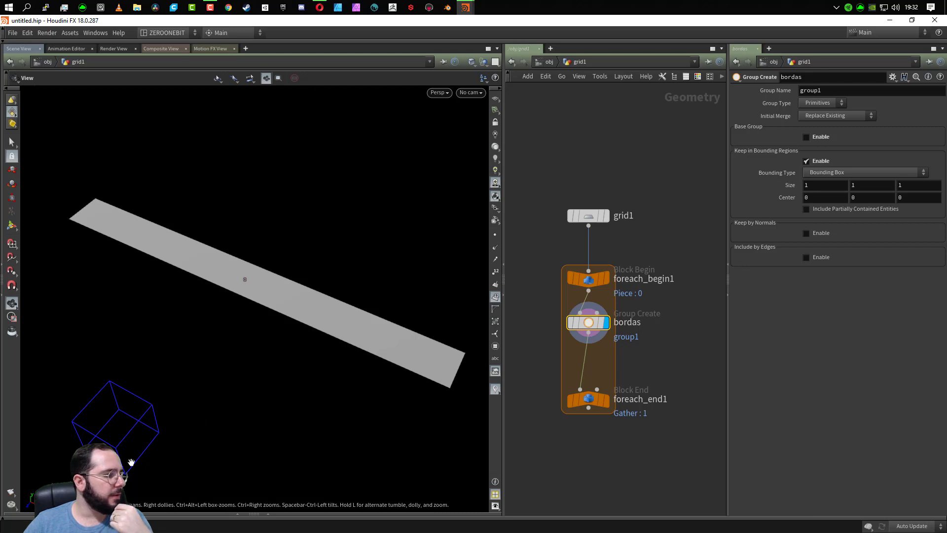
drag(212, 460, 41, 436)
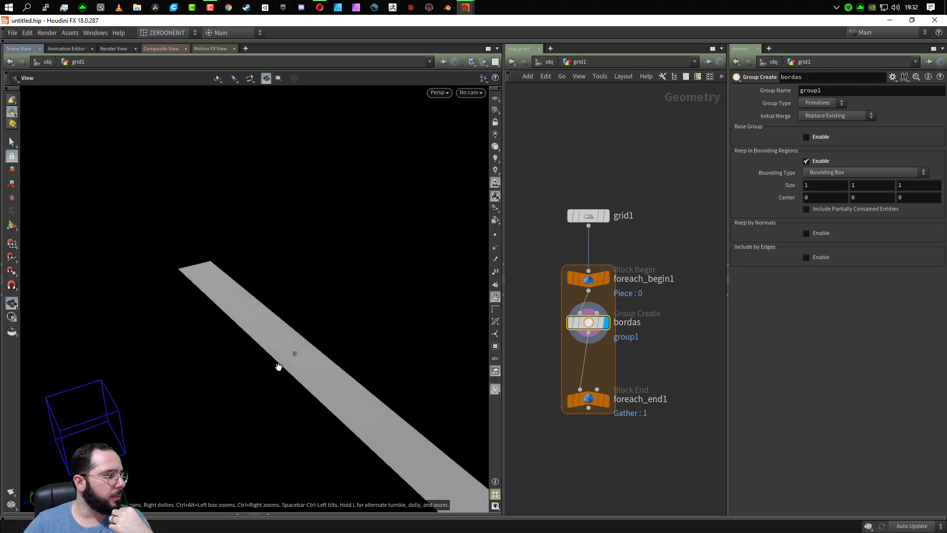
- Set the X center of the bordas bounding box to the expression centroid(0,D_X)
click(830, 197)
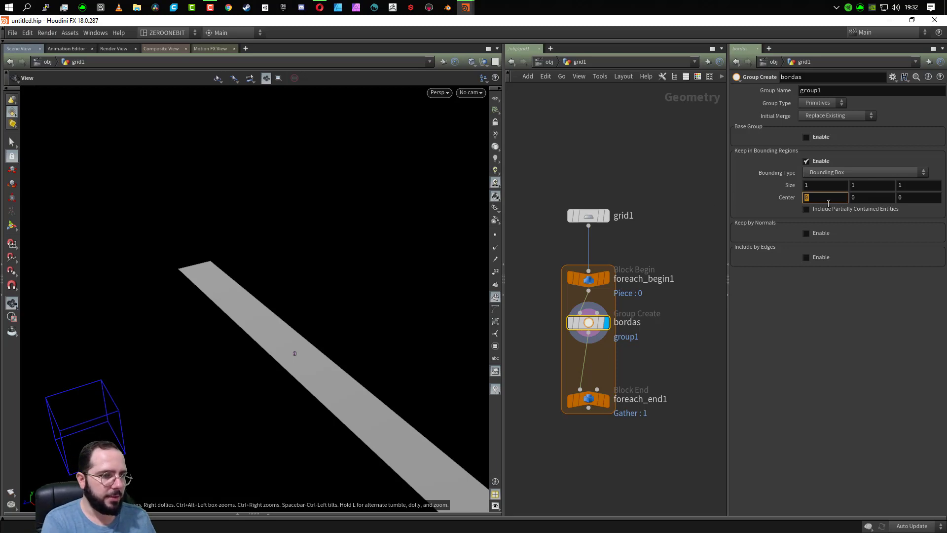
text(centroid)
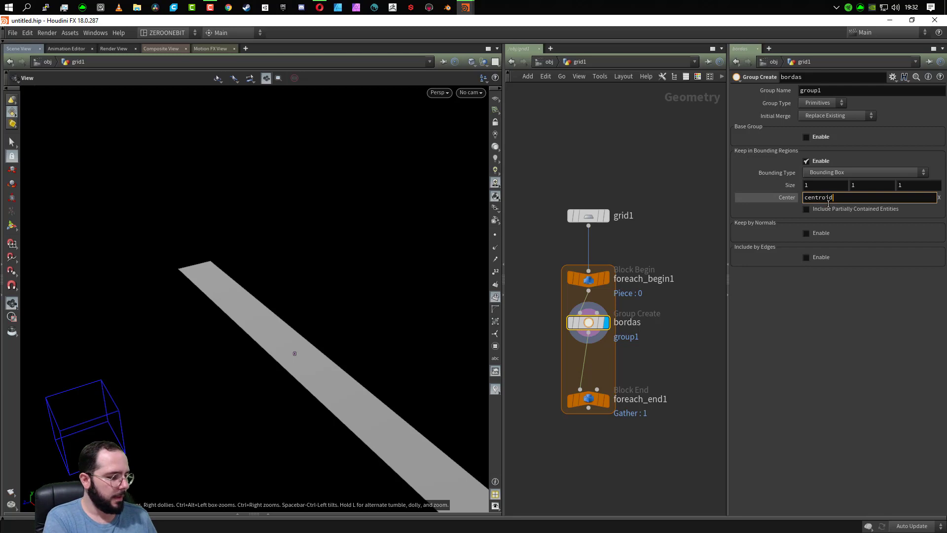
text(())
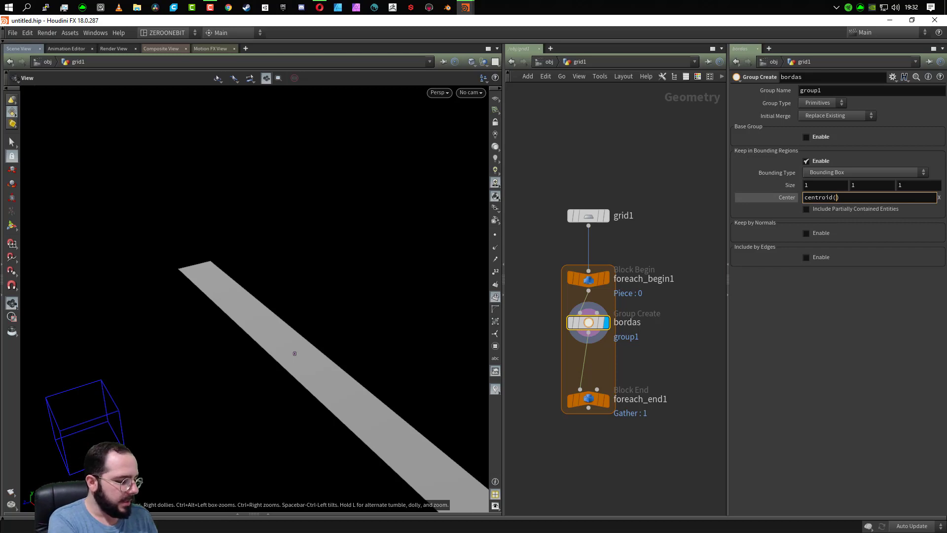
text(0)
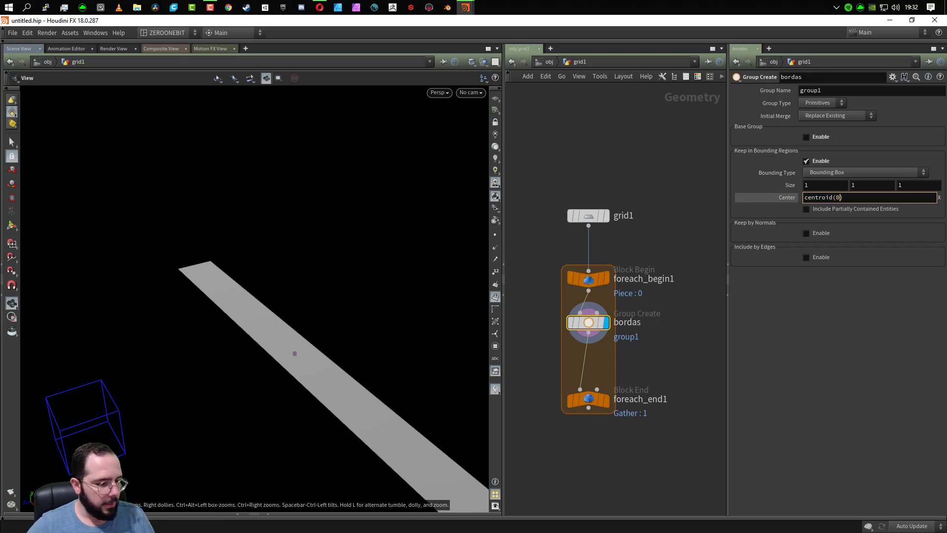
text(.)
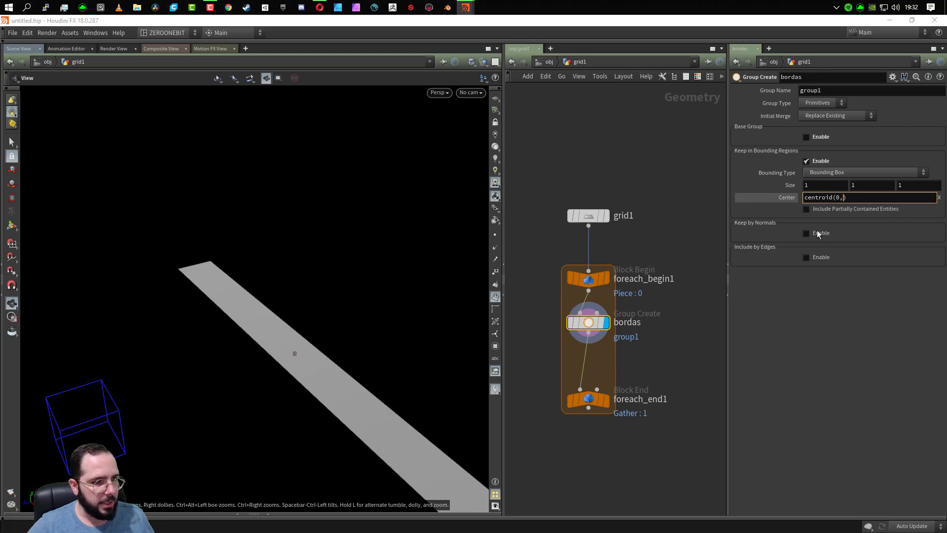
key(BackSpace)
text(,)
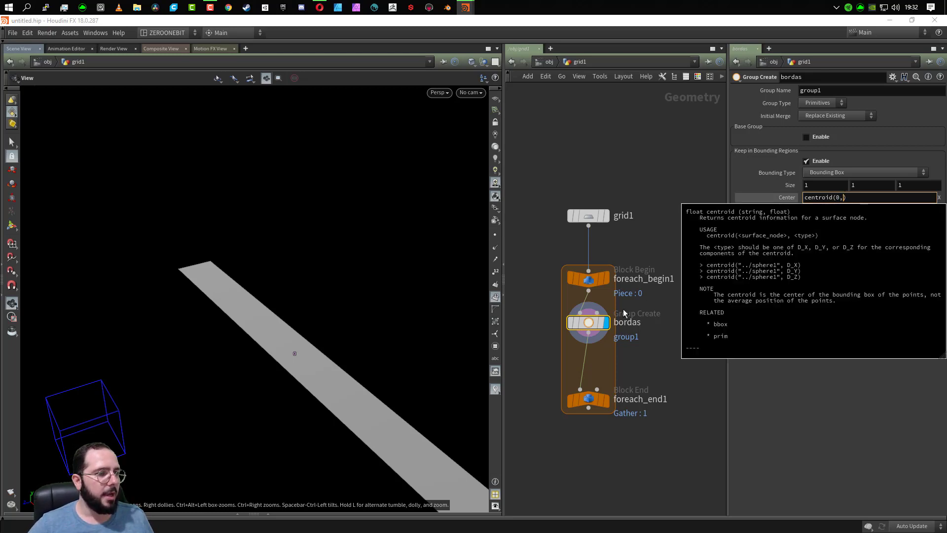
mouse_move(587, 287)
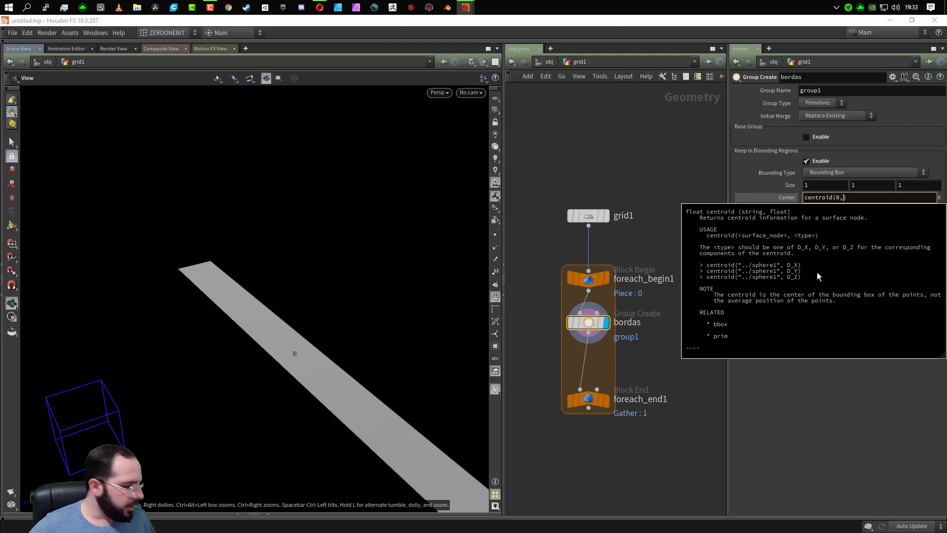
text(D_)
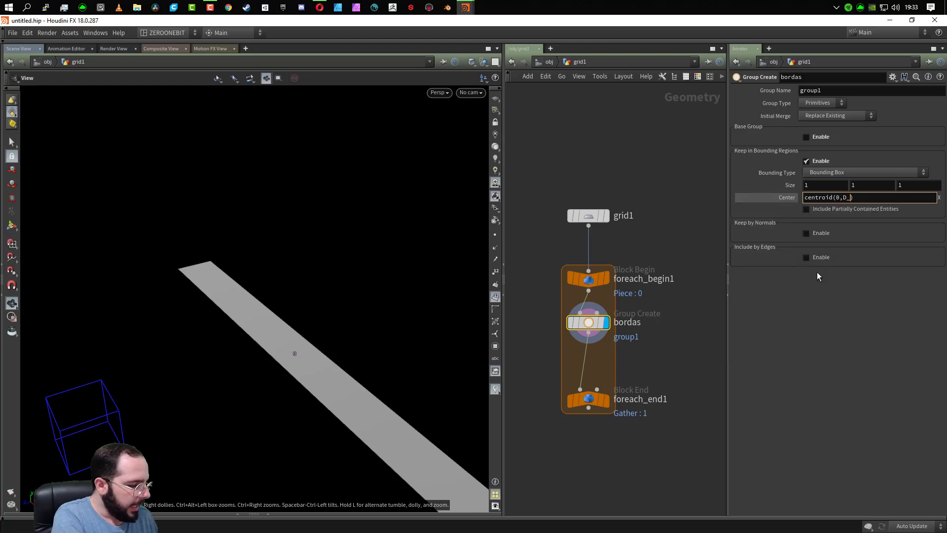
text(X)
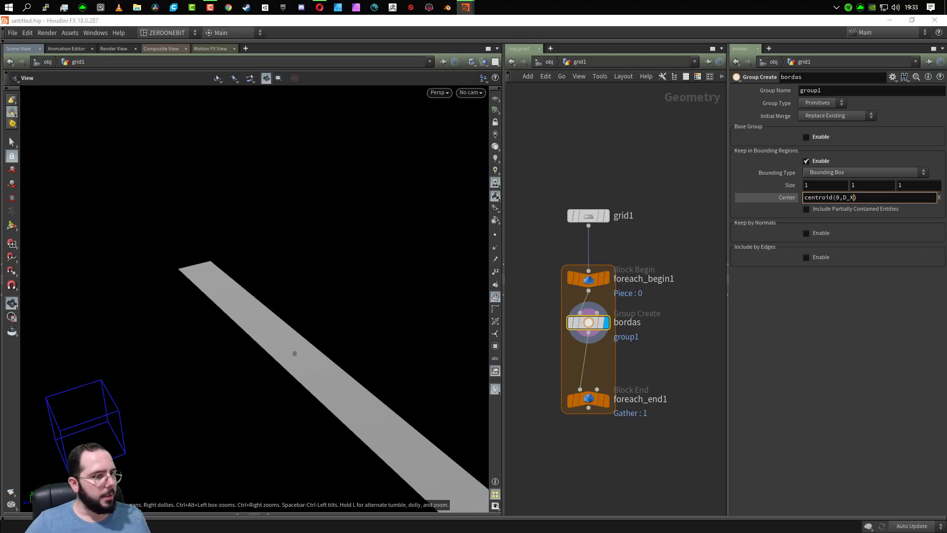
click(872, 344)
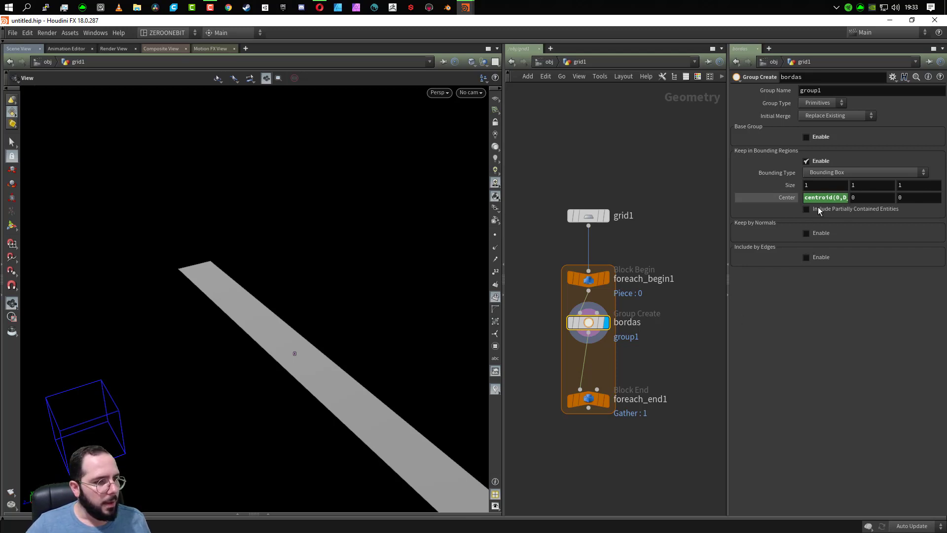
- Reuse the centroid expression for the bounding box's Y center, changed to centroid(0,D_Y)
drag(90, 387, 170, 376)
drag(191, 424, 186, 390)
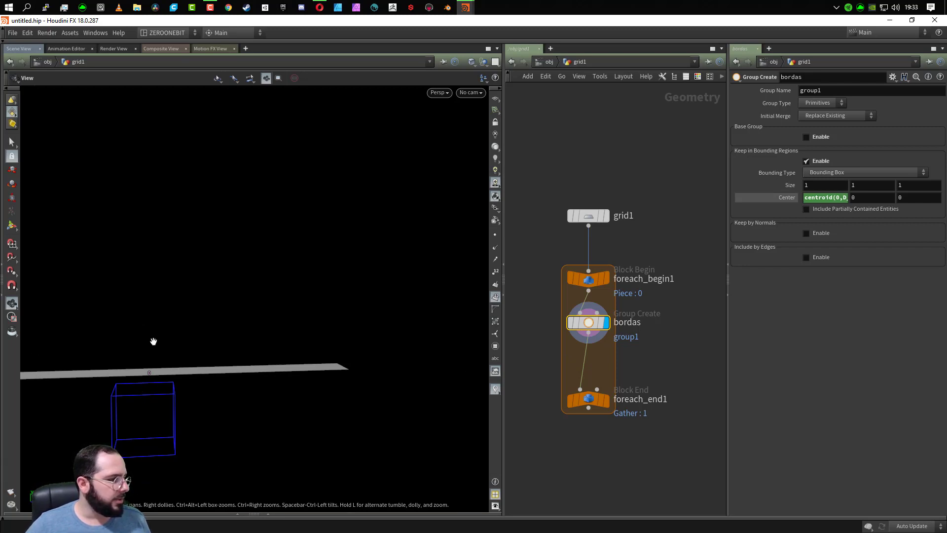
click(844, 197)
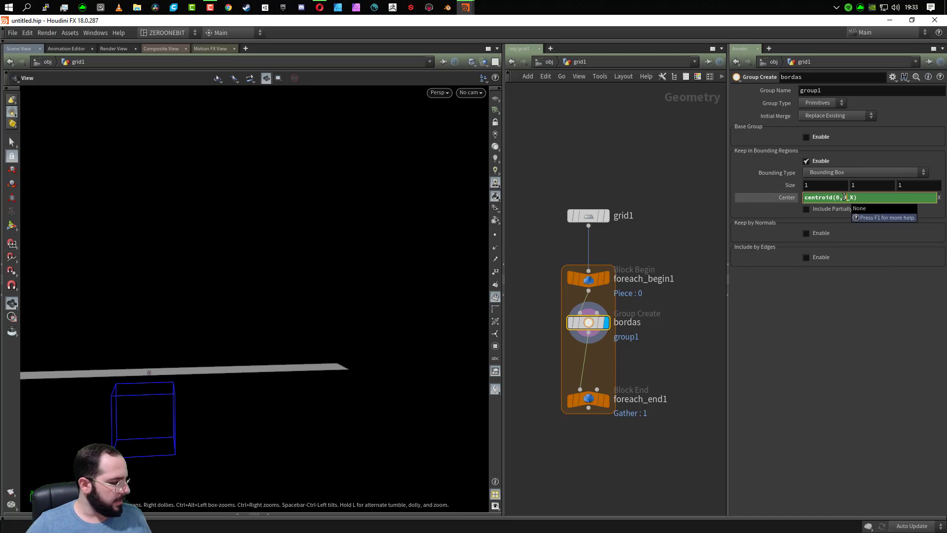
double_click(845, 197)
key(ctrl+c)
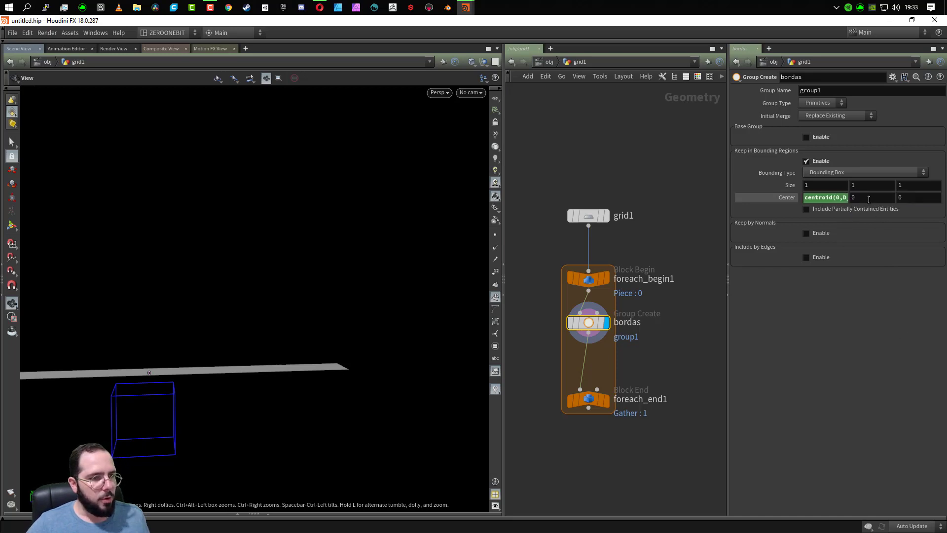
key(Tab)
key(ctrl+v)
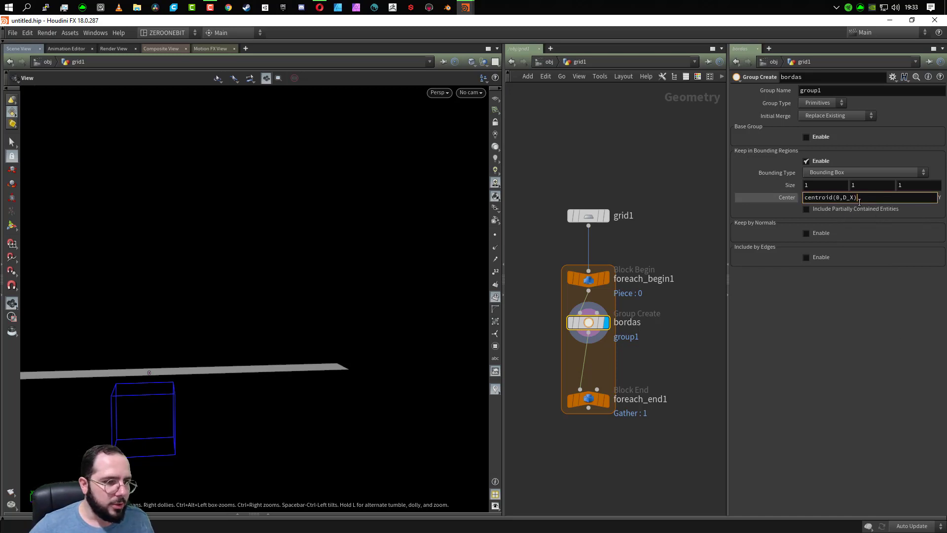
key(BackSpace)
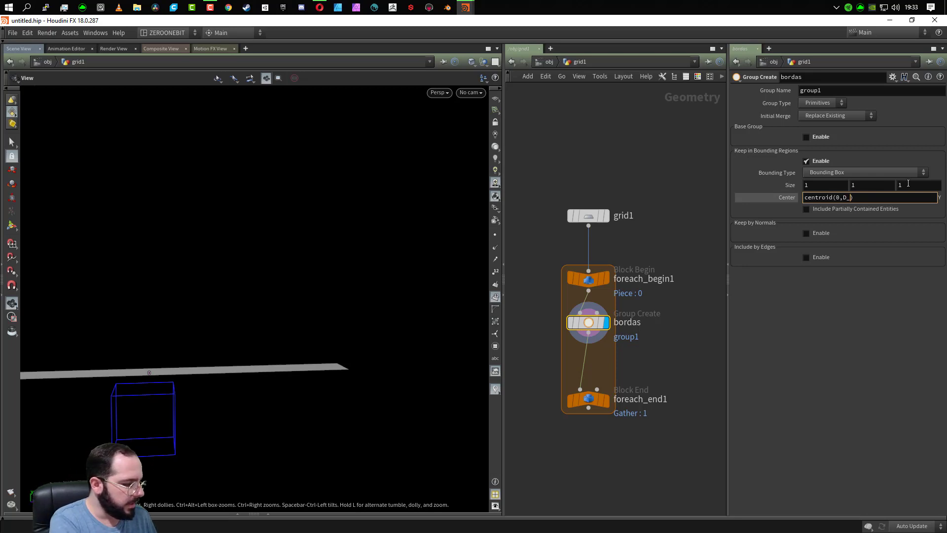
text(Y)
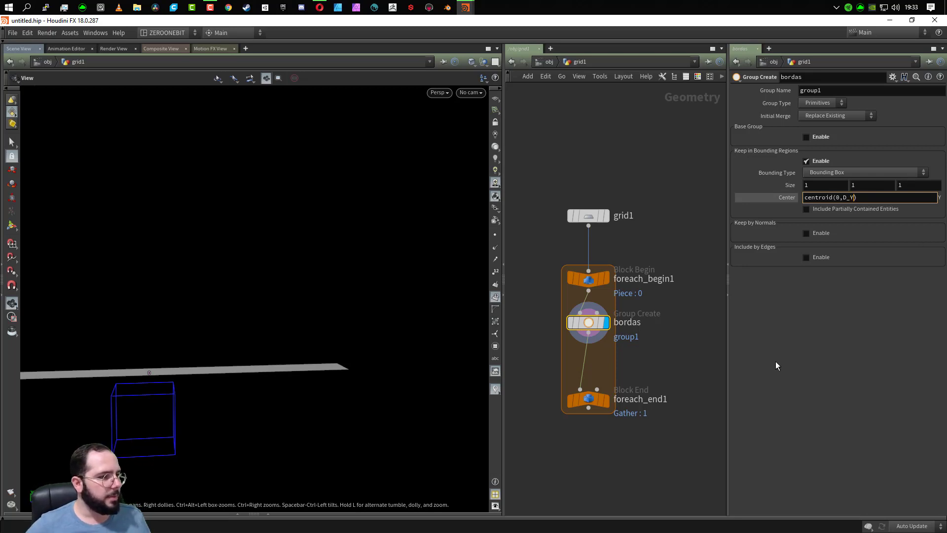
key(Return)
- Set the bounding box's Z center to centroid(0,D_Z) to complete centering it on the strip
drag(328, 316, 260, 377)
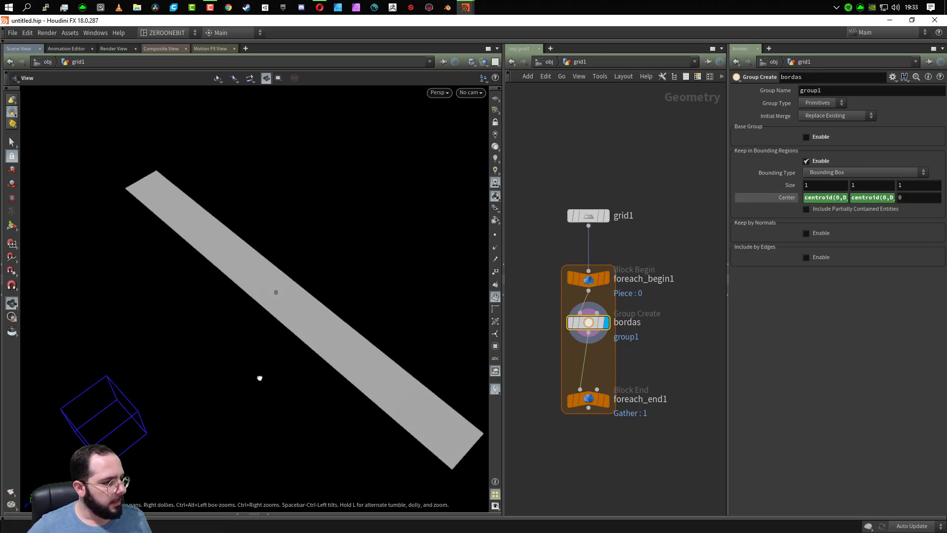
drag(203, 395, 250, 435)
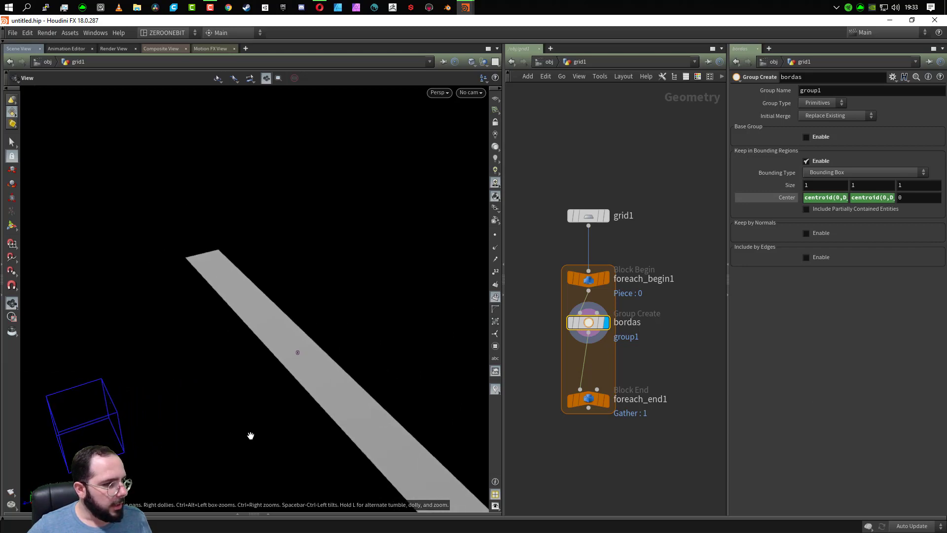
middle_drag(251, 436, 236, 387)
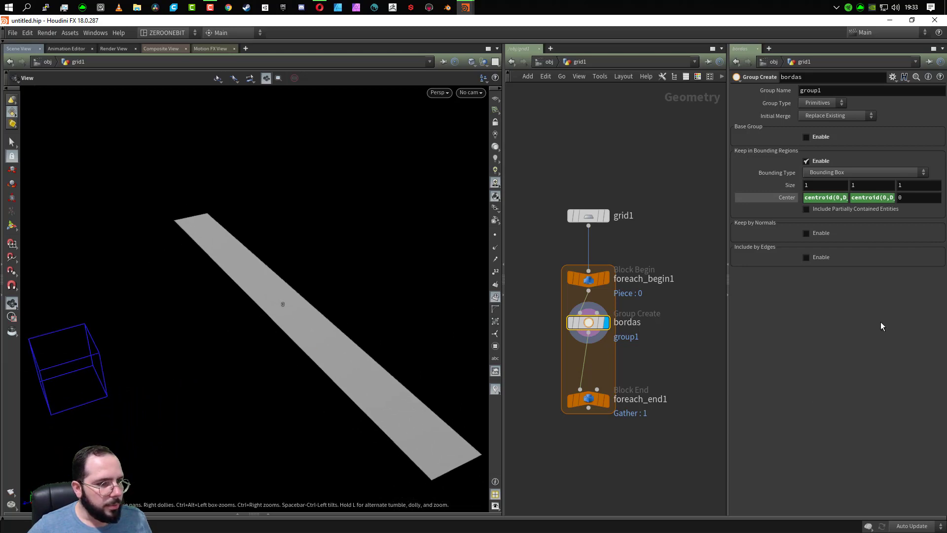
click(918, 197)
text(centroid(0,D_X))
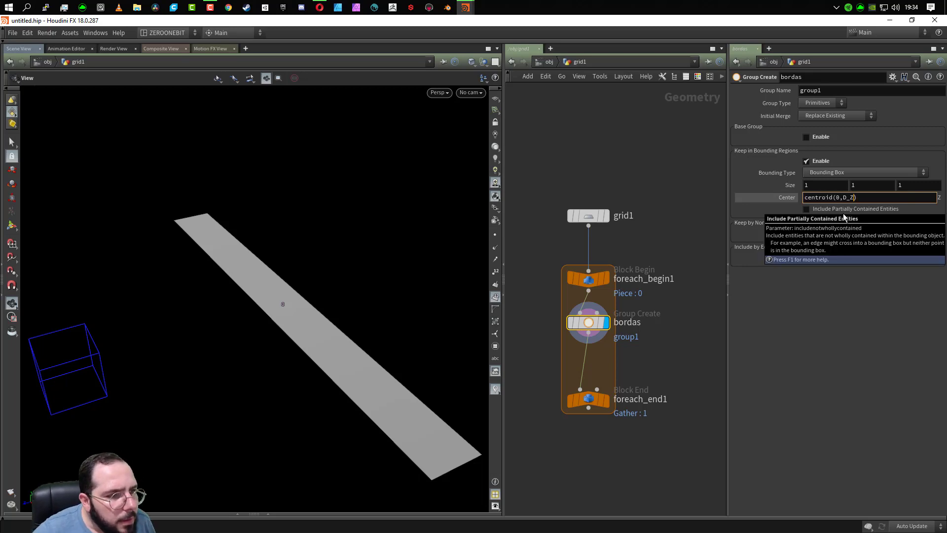
key(Return)
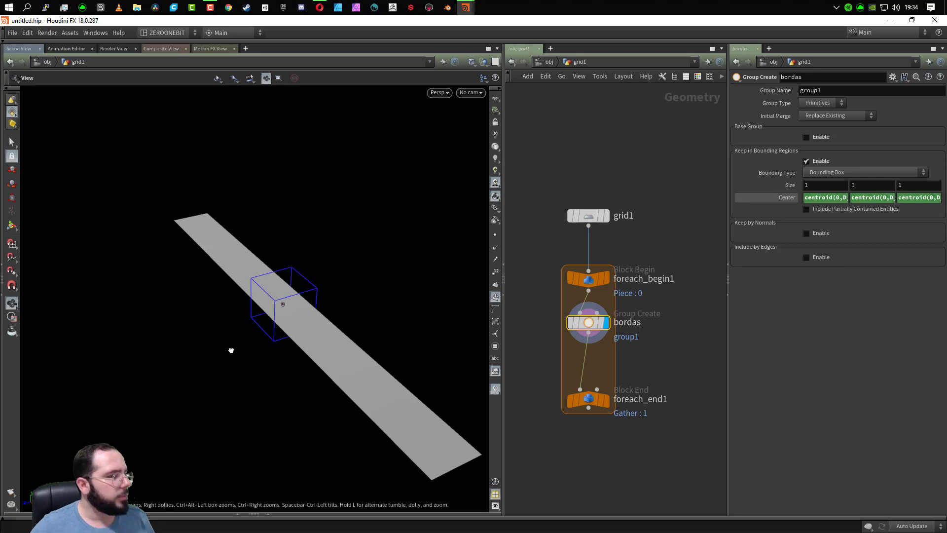
- Try replacing the bounding box's Z center expression with 0, compare its position with the strip, and undo the change
drag(230, 351, 262, 328)
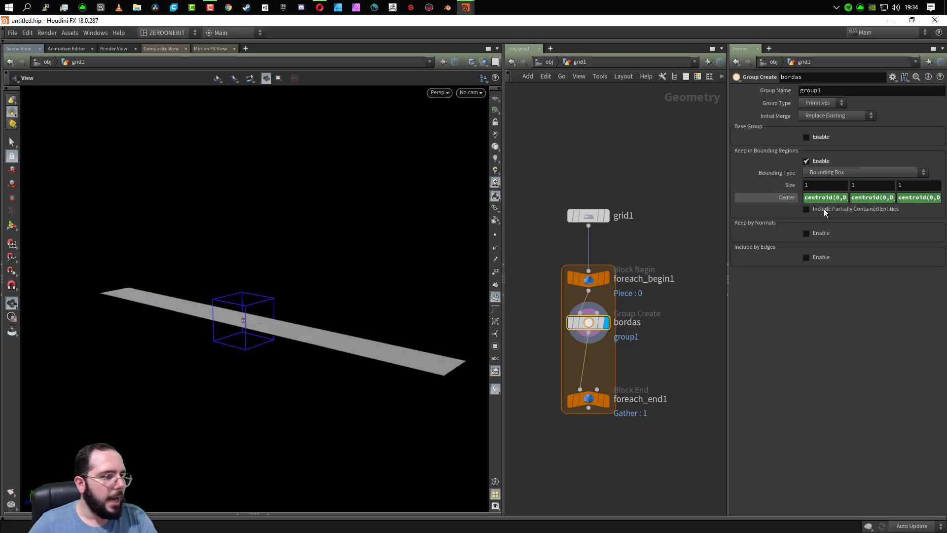
ctrl+shift+click(914, 198)
click(916, 198)
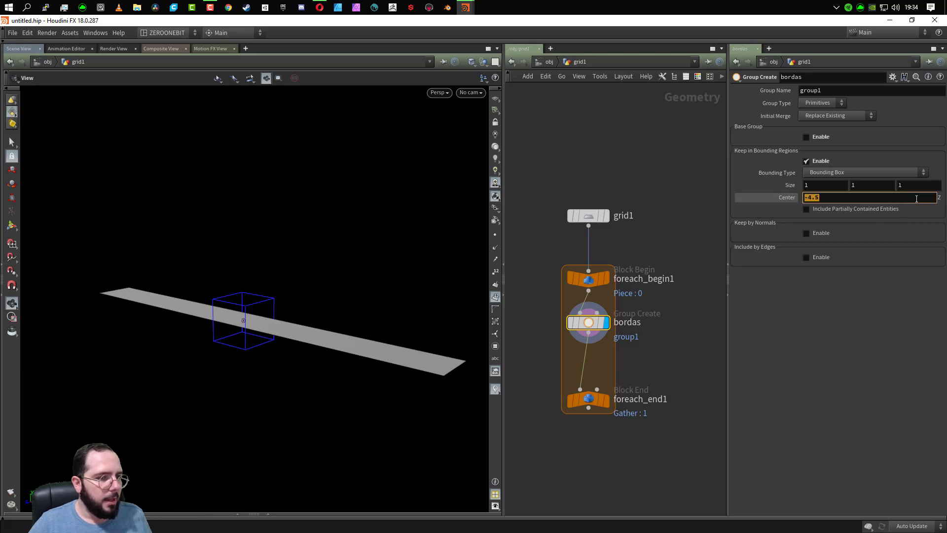
text(0)
key(Return)
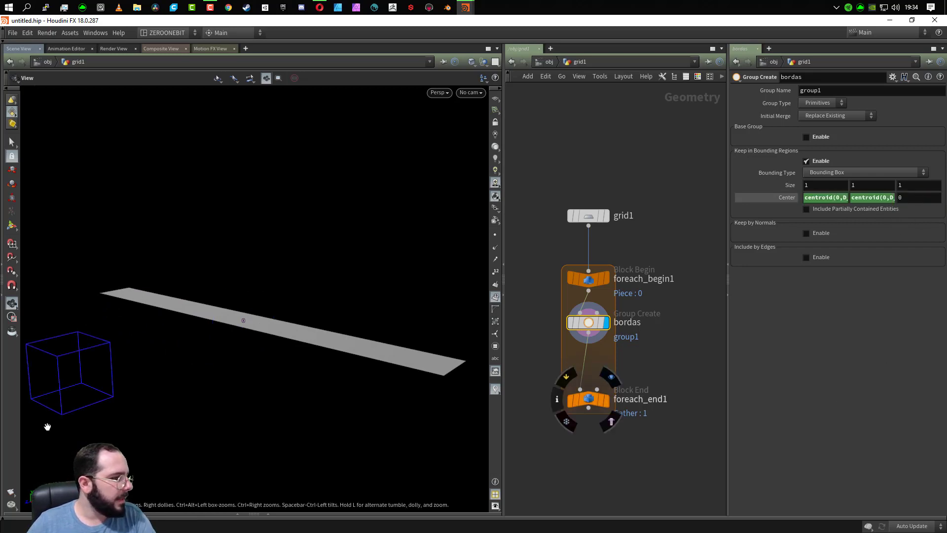
drag(46, 423, 104, 399)
drag(145, 194, 38, 296)
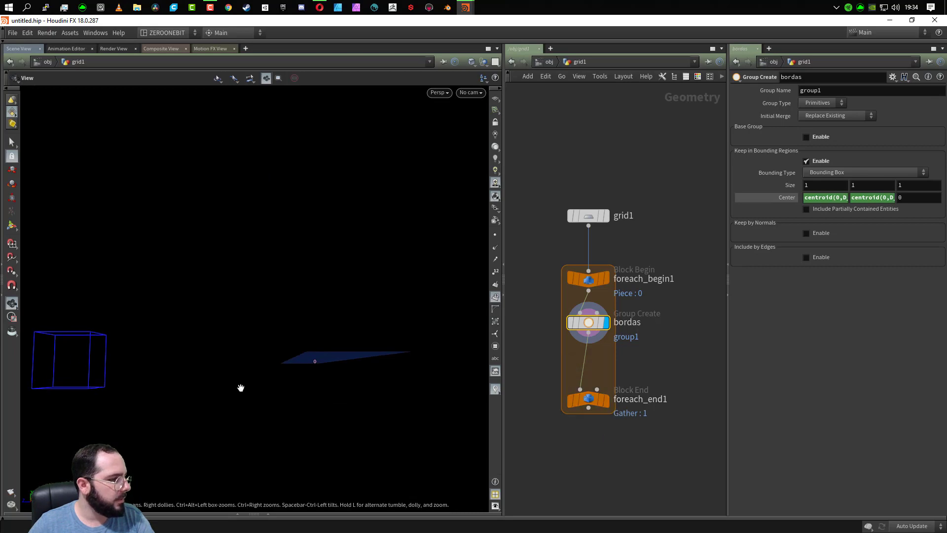
drag(246, 370, 102, 315)
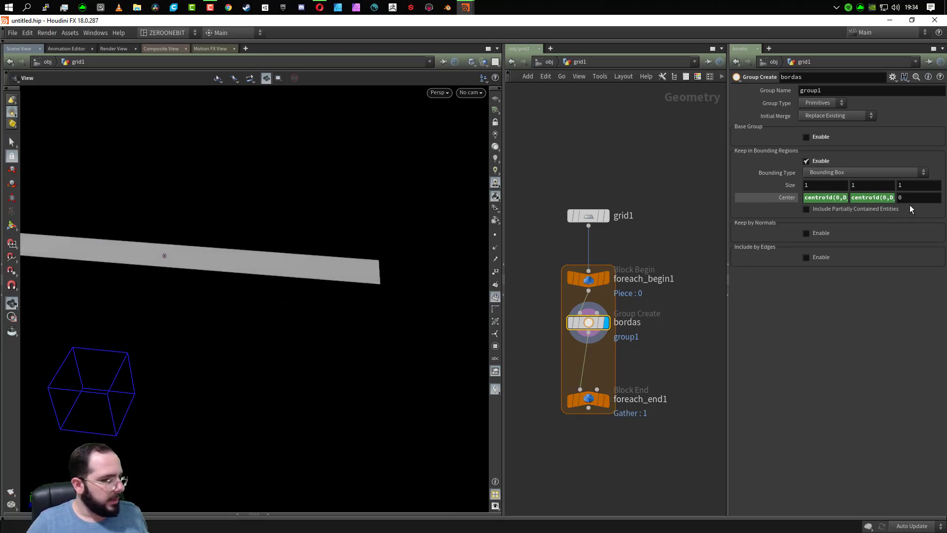
key(ctrl+z)
key(ctrl+z)
- Set the group type of the bordas node to Edges
drag(321, 296, 301, 304)
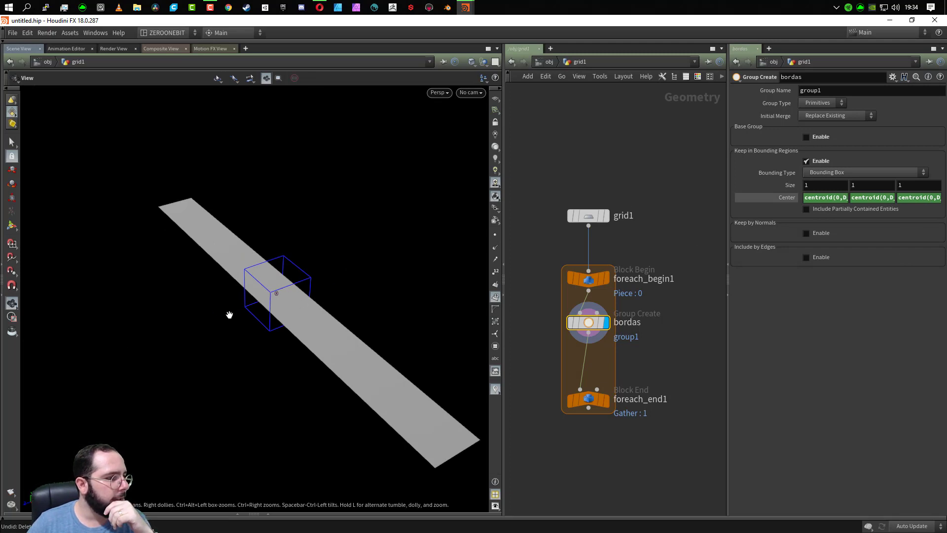
drag(324, 293, 258, 330)
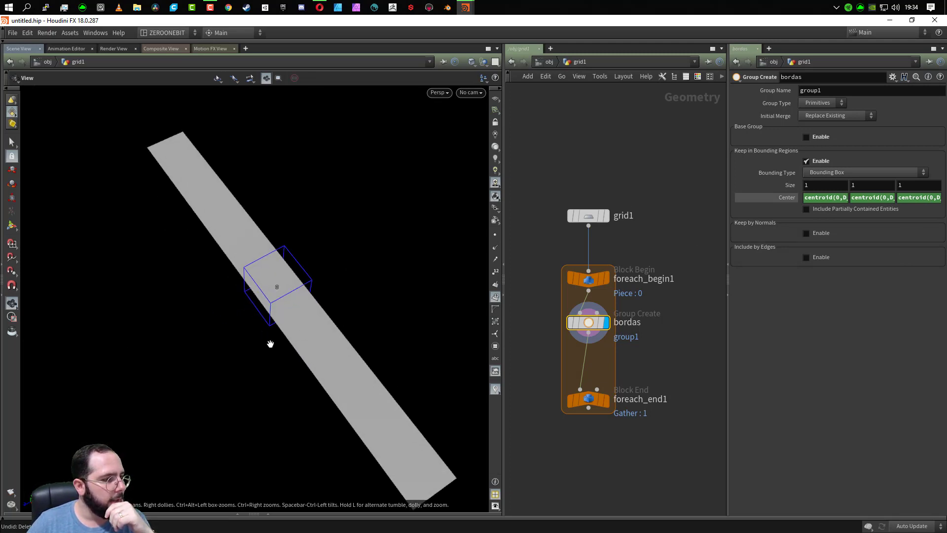
click(826, 104)
click(824, 133)
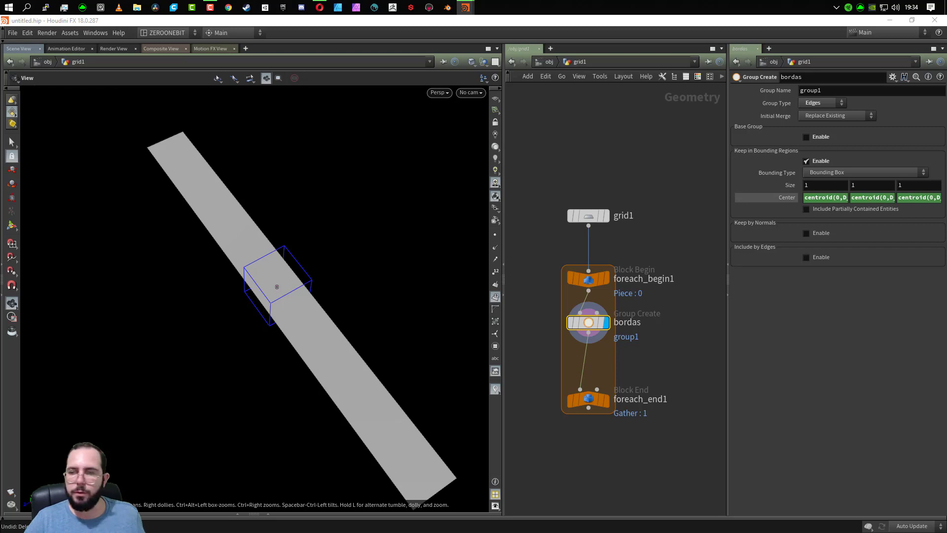
- Set the Z size of the bordas bounding box to bbox(0,D_ZSIZE)+0.1 and inspect its fit around the strip
click(917, 190)
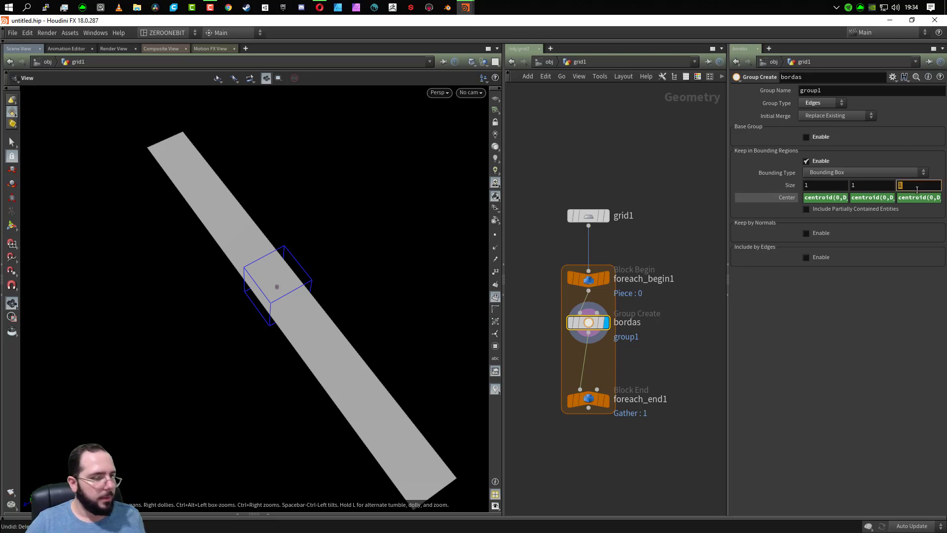
text(bbox(0,D_ZSIZE)+0.1)
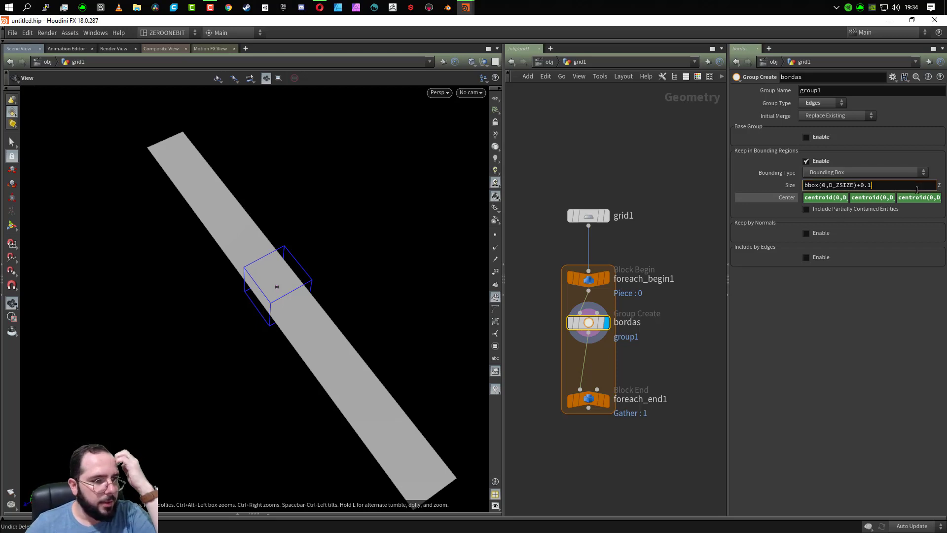
drag(819, 185, 798, 189)
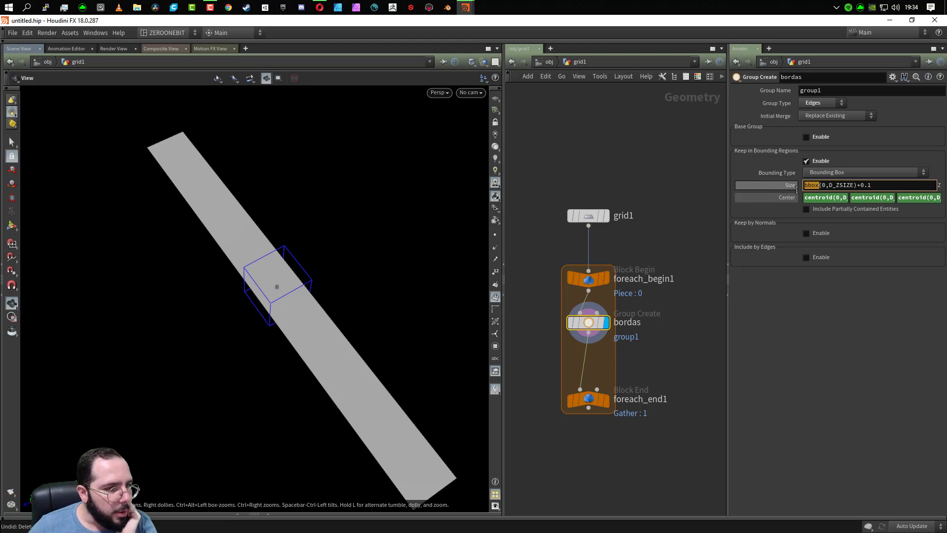
click(827, 186)
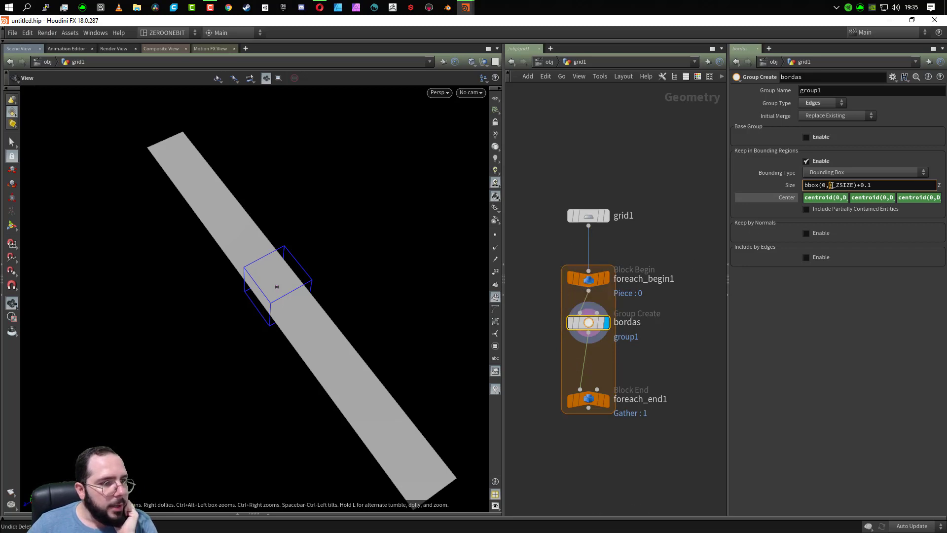
drag(833, 185, 852, 177)
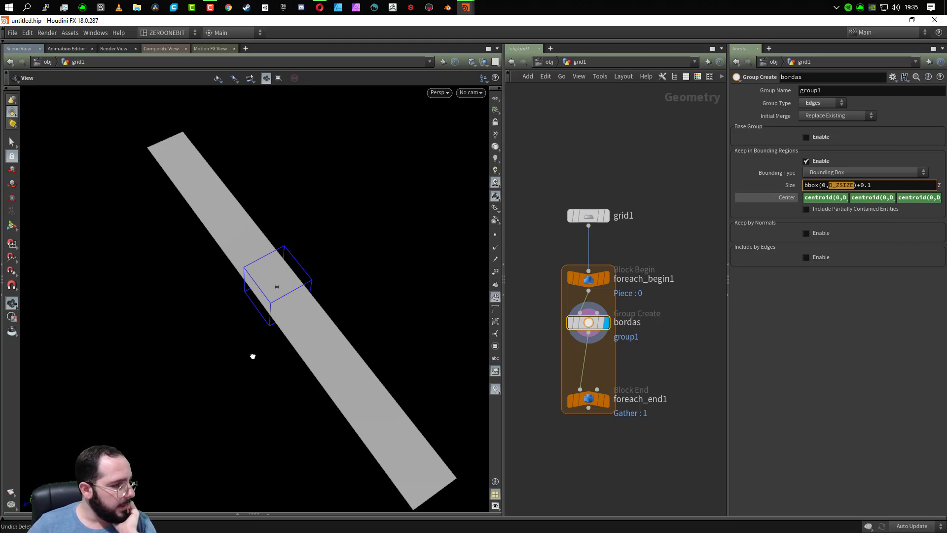
drag(252, 356, 205, 305)
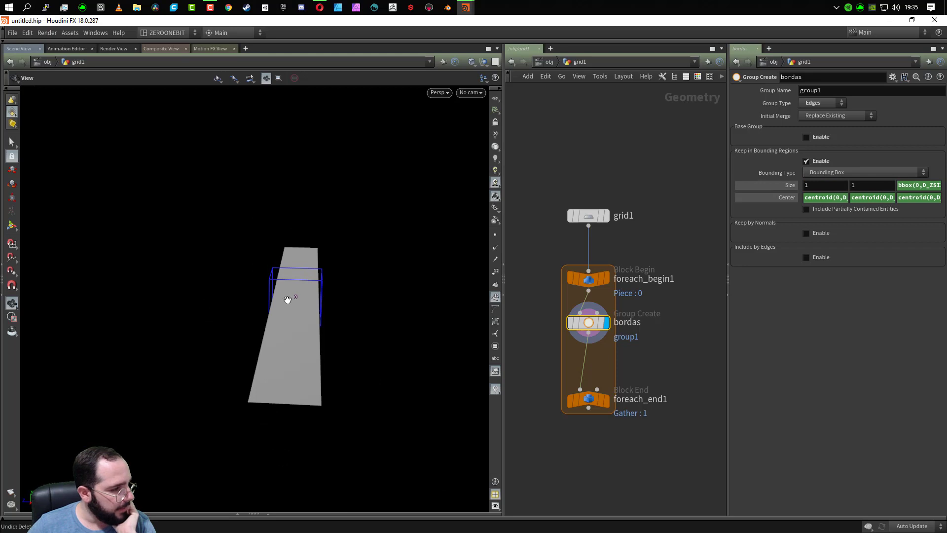
drag(287, 299, 319, 359)
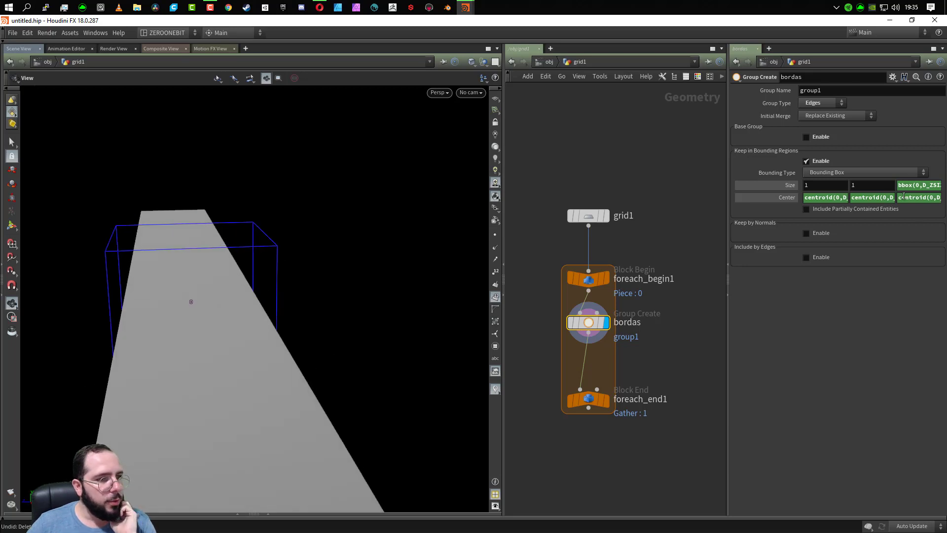
- Try bbox(0,D_ZSIZE)-0.1 as the bounding box's Z size and inspect the box against the strip
click(777, 184)
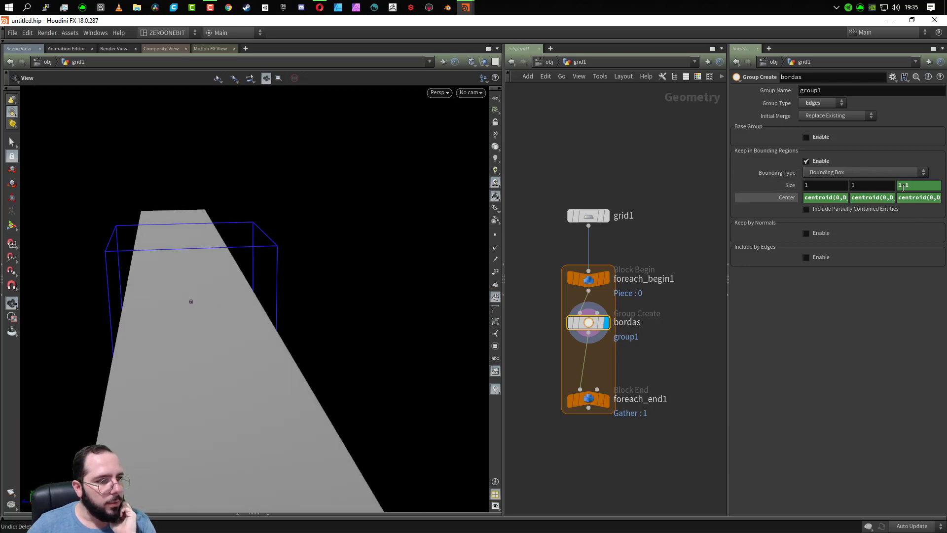
click(932, 187)
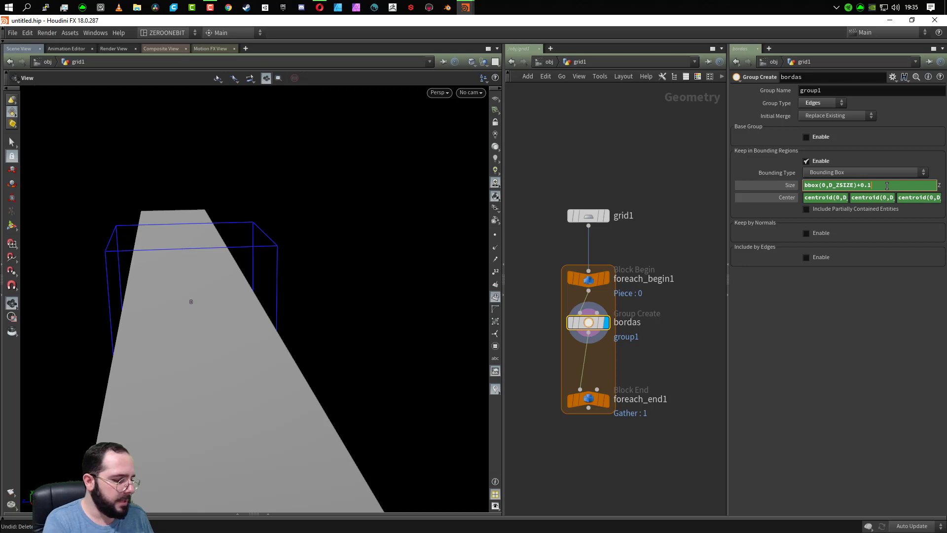
key(BackSpace)
key(BackSpace)
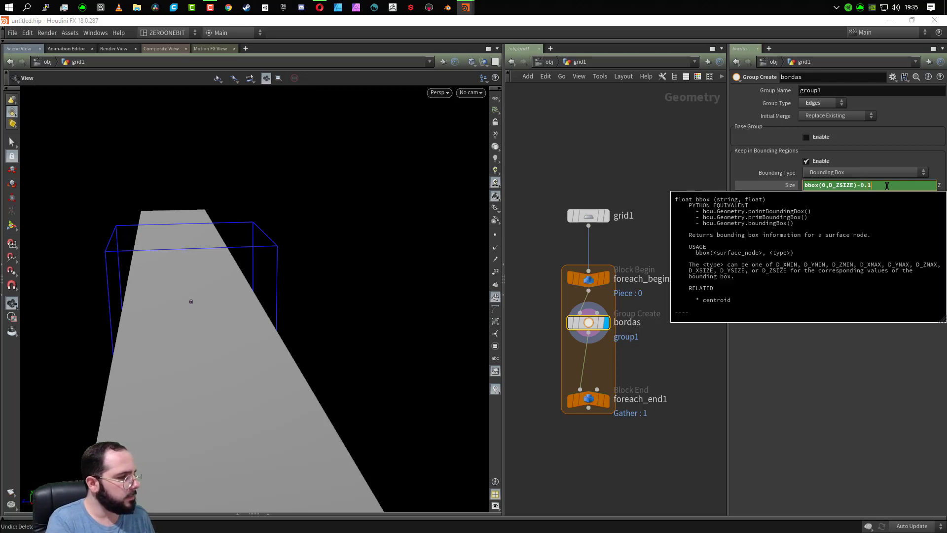
key(Return)
drag(150, 383, 243, 383)
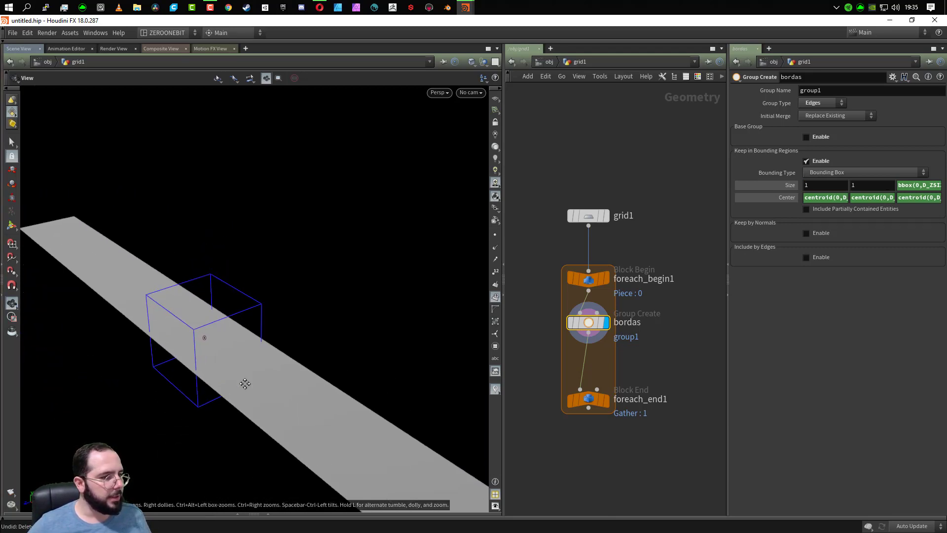
- Include partially contained entities in the bordas group and set the bounding box's Z size to bbox(0,D_ZSIZE)+0.1
click(820, 209)
click(924, 184)
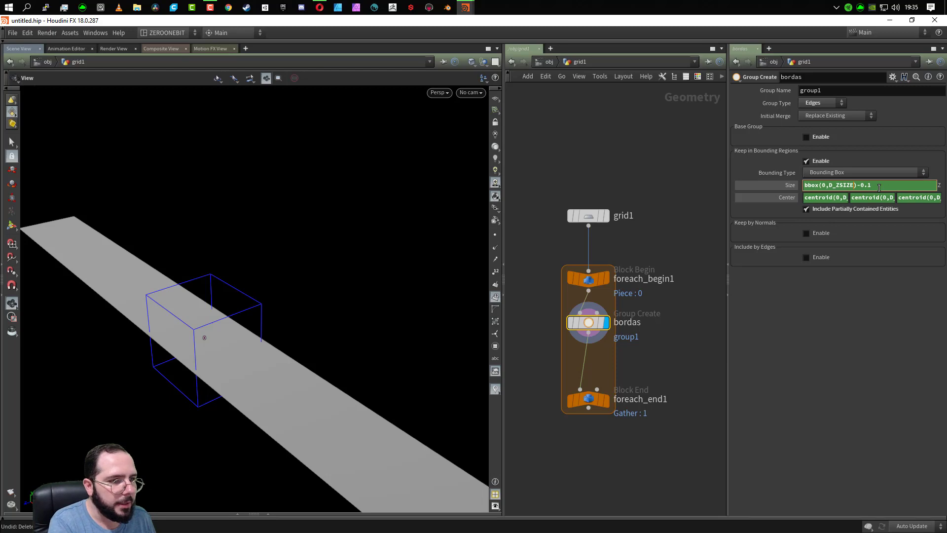
key(BackSpace)
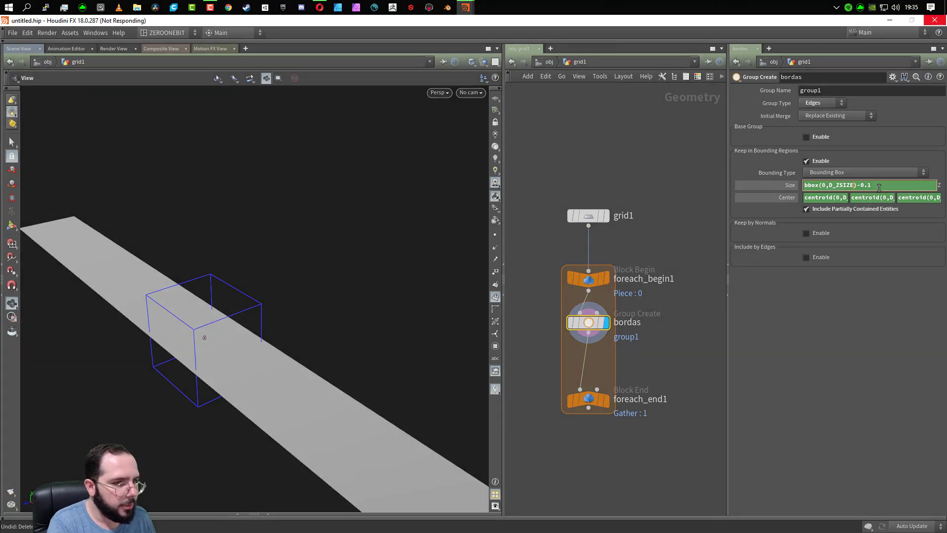
text(E)
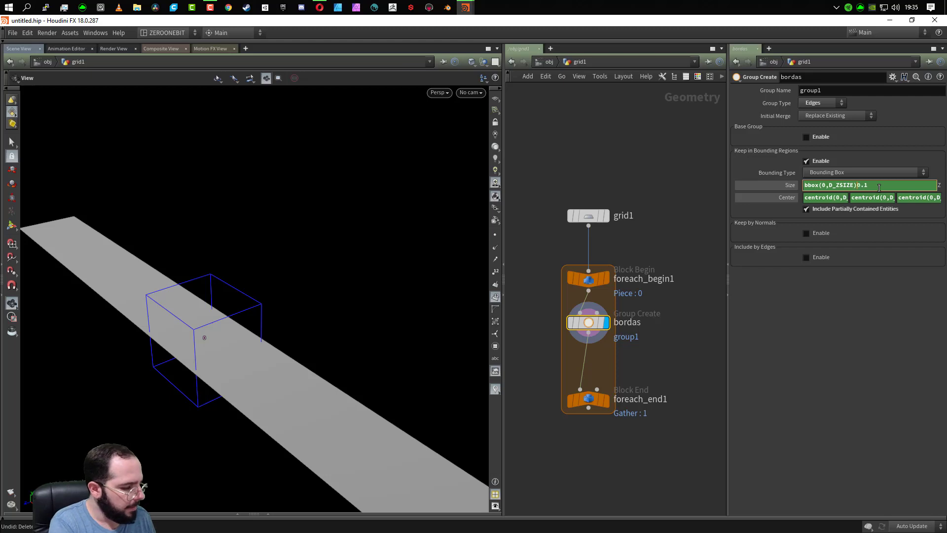
text(-)
key(Return)
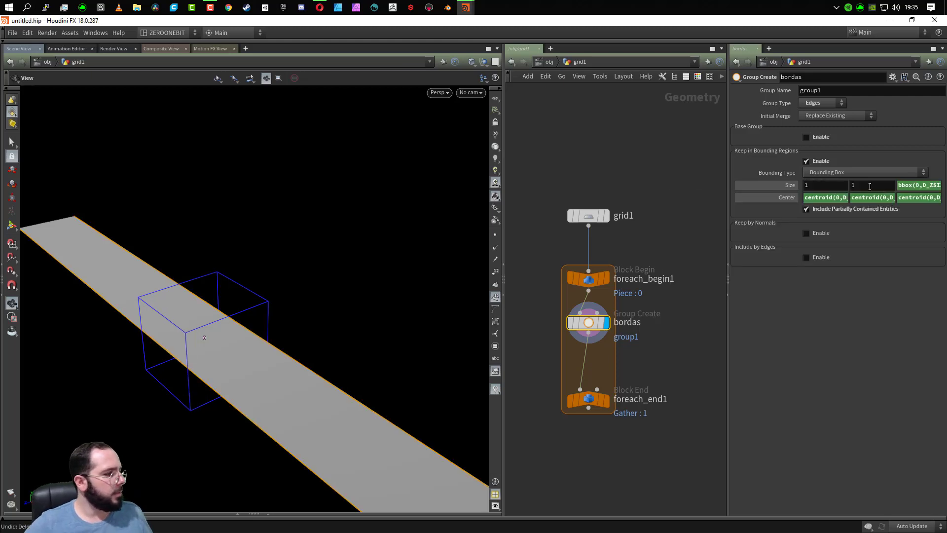
drag(168, 364, 229, 359)
scroll(201, 402, down, 6)
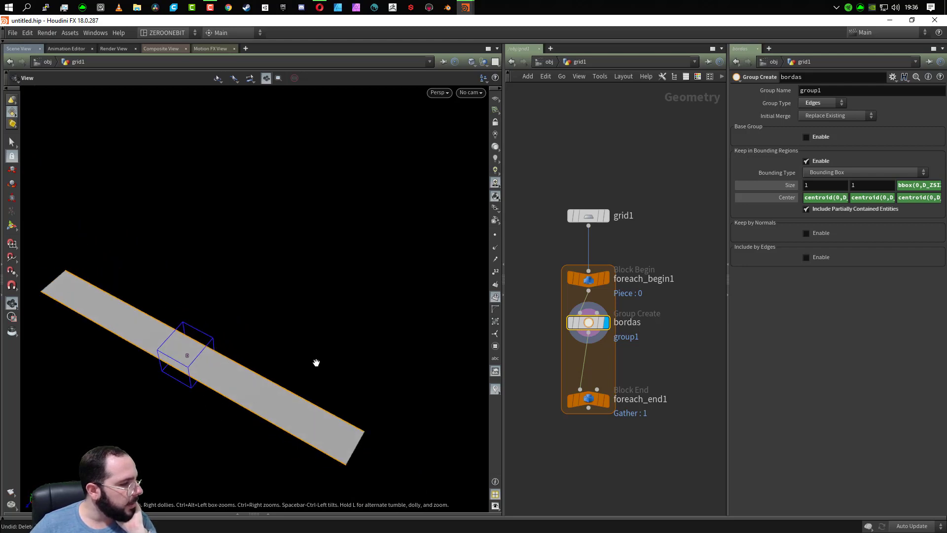
drag(360, 368, 308, 346)
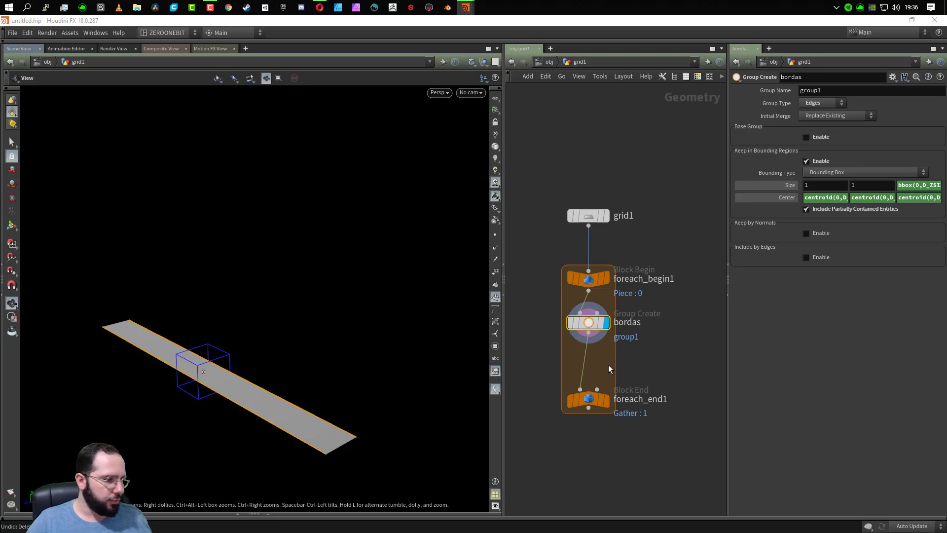
- Insert an Edge Divide node between bordas and foreach_end1
key(Tab)
text(ED)
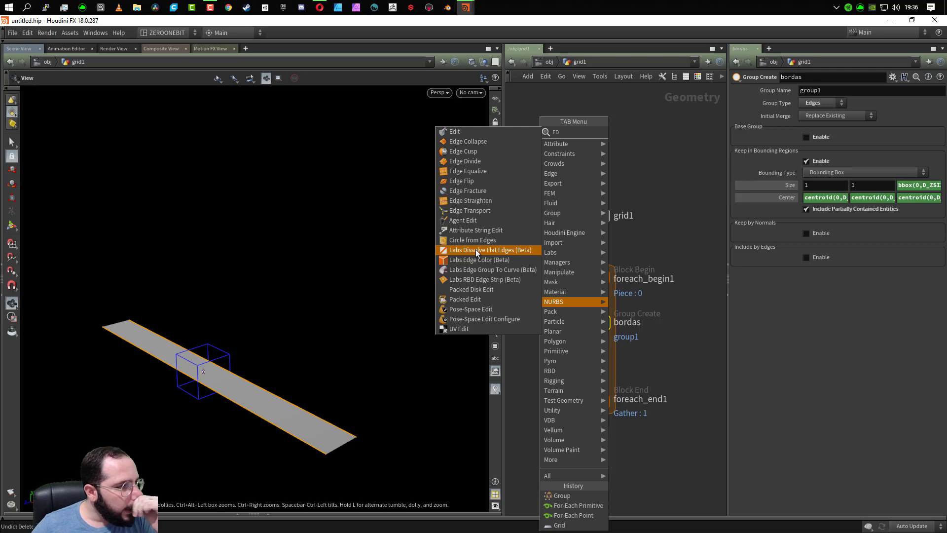
click(488, 161)
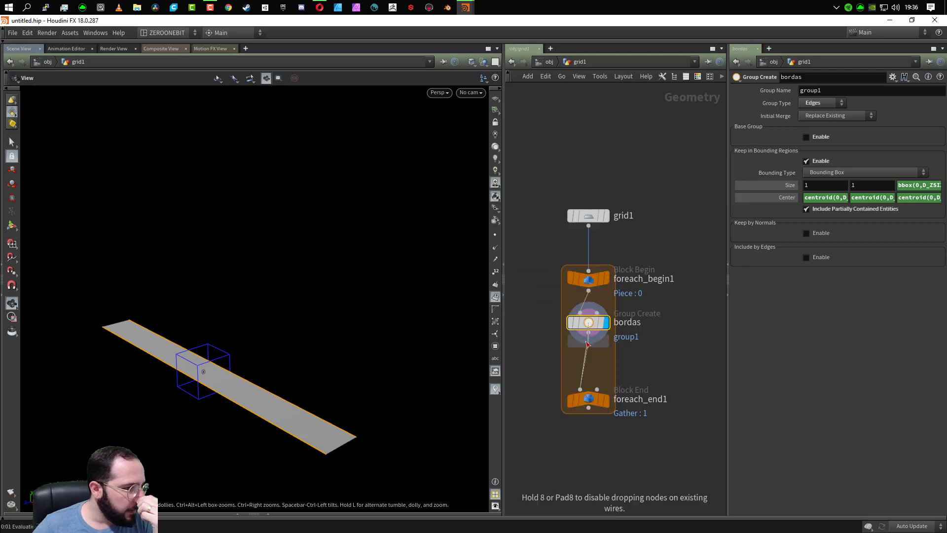
click(586, 364)
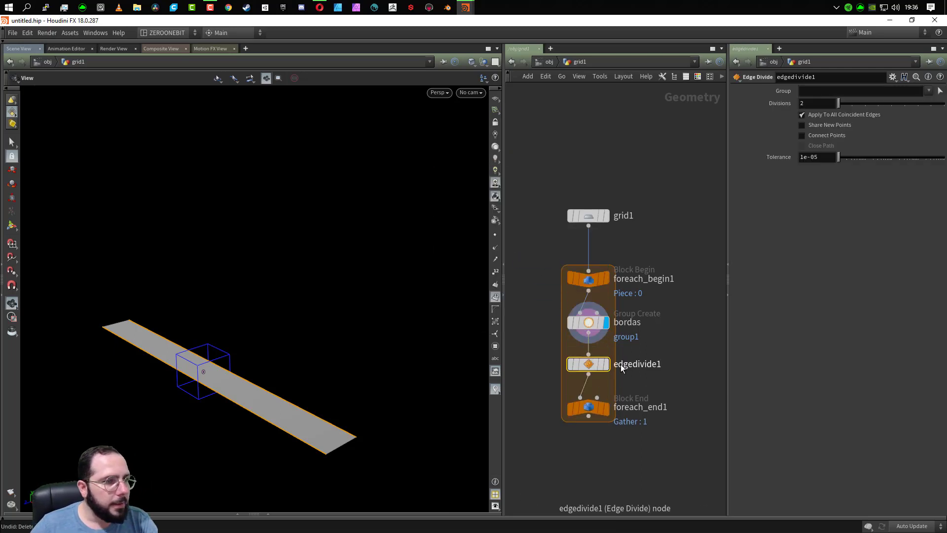
- Set the Edge Divide node to 3 divisions and display its result
click(813, 102)
text(3)
key(Return)
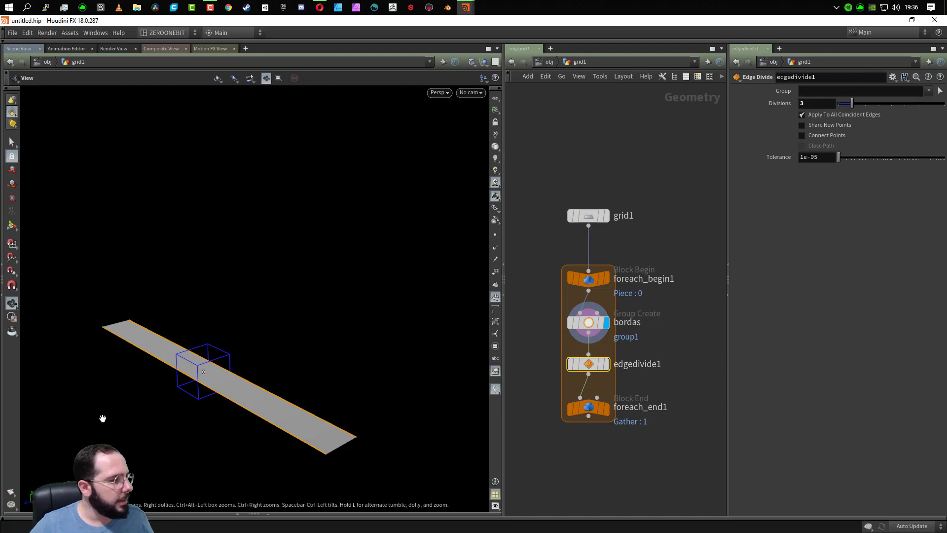
click(606, 364)
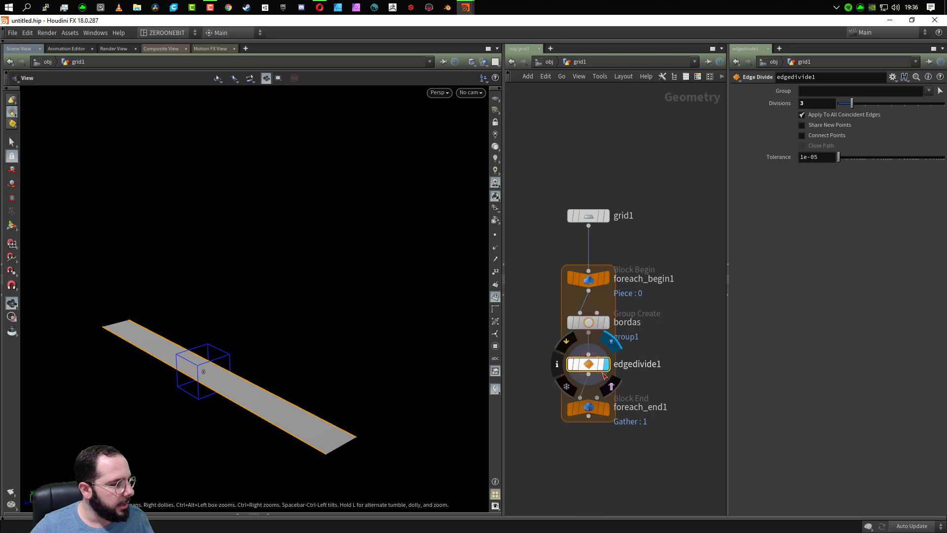
- Enable Connect Points on the Edge Divide node and restrict it to group1
click(835, 136)
drag(266, 313, 303, 353)
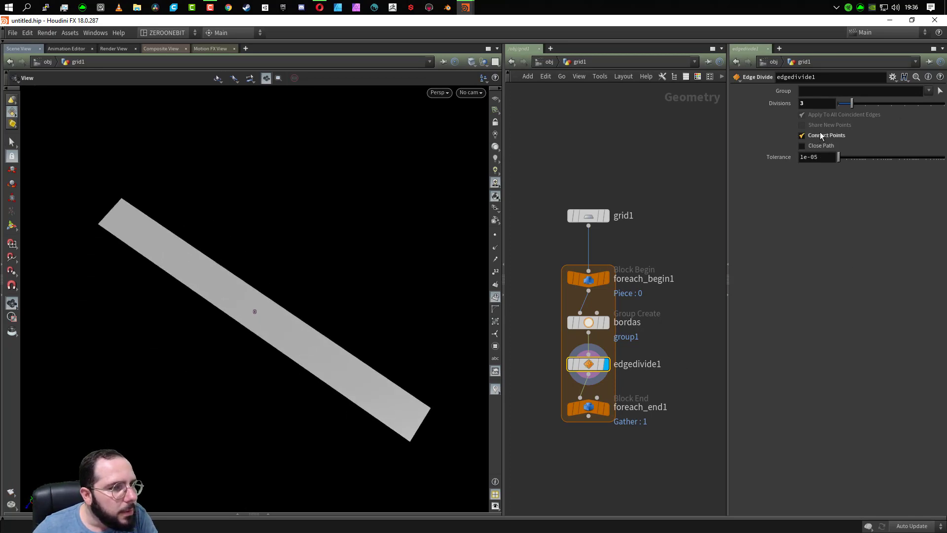
click(928, 91)
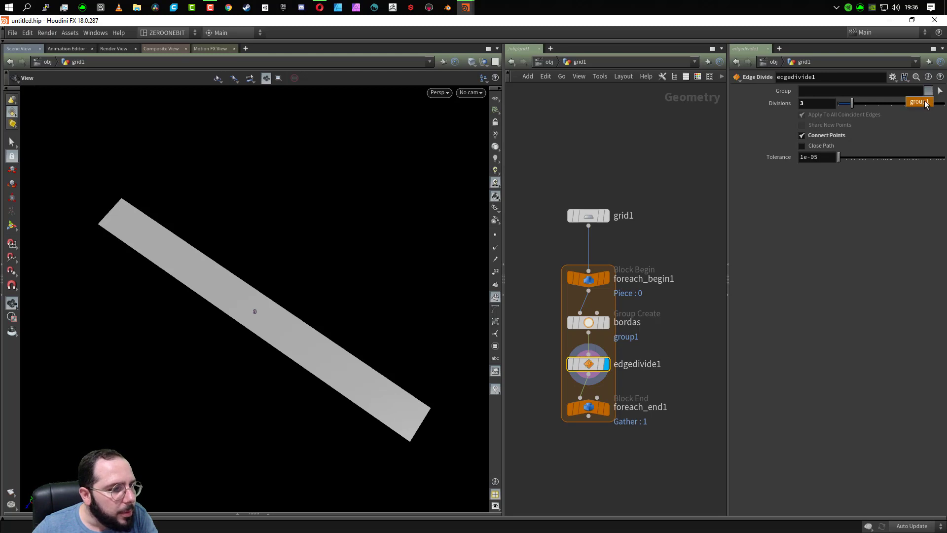
click(919, 102)
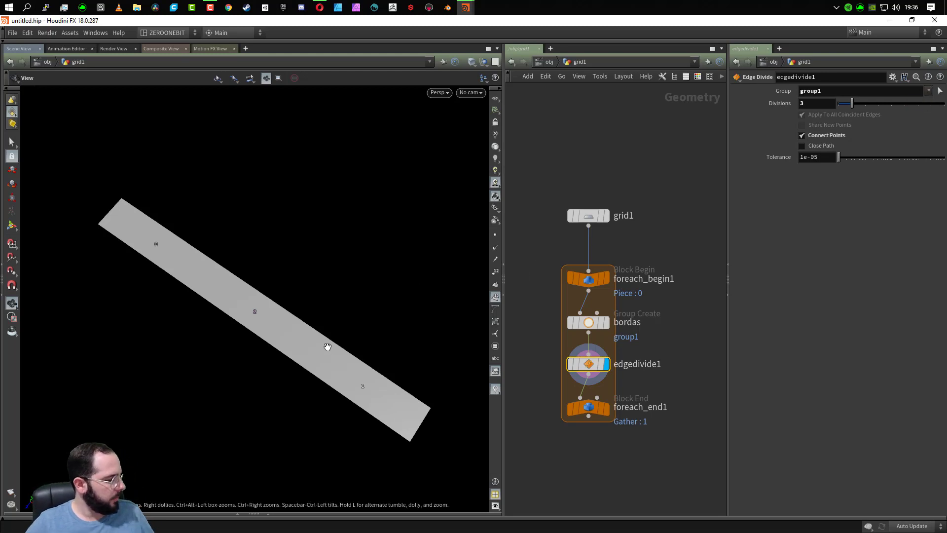
- Set the group name of the bordas node to $OS so it follows the node's name
click(587, 323)
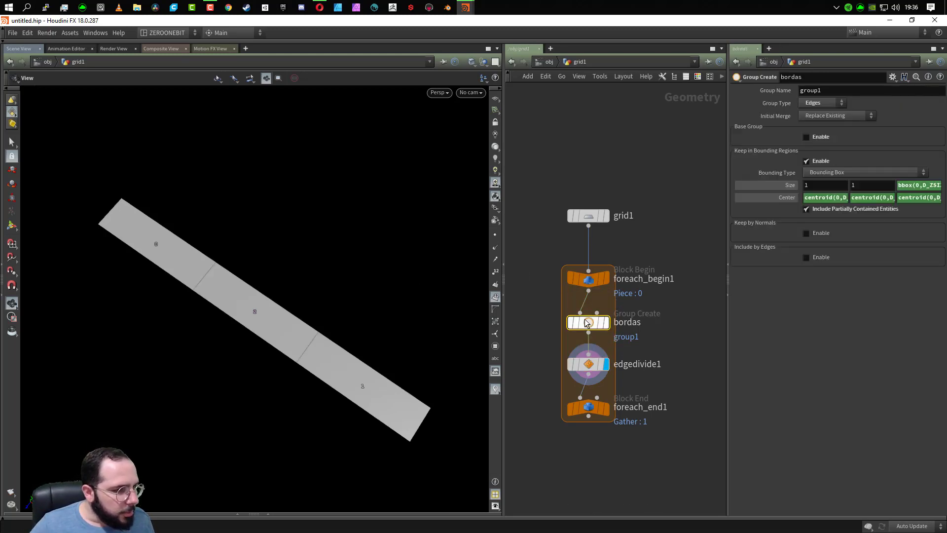
double_click(832, 90)
text(B)
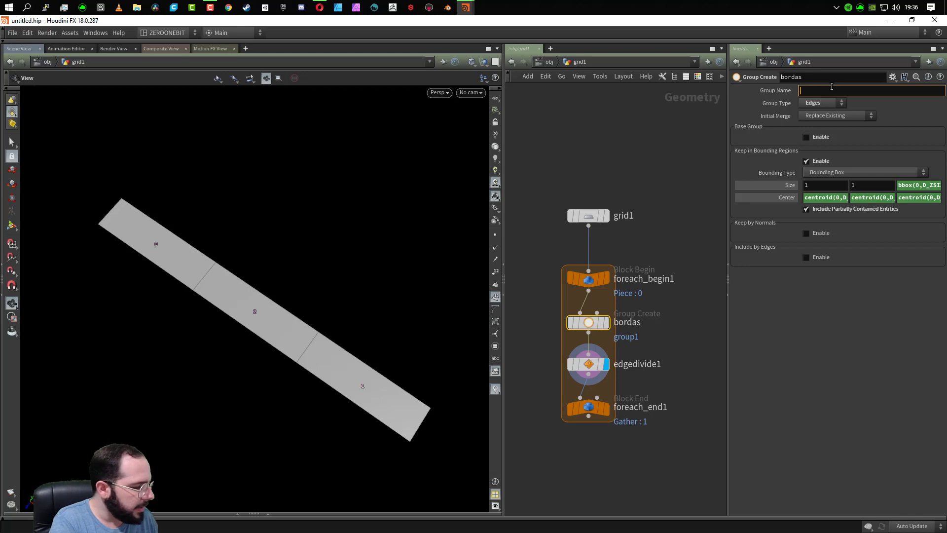
text($os)
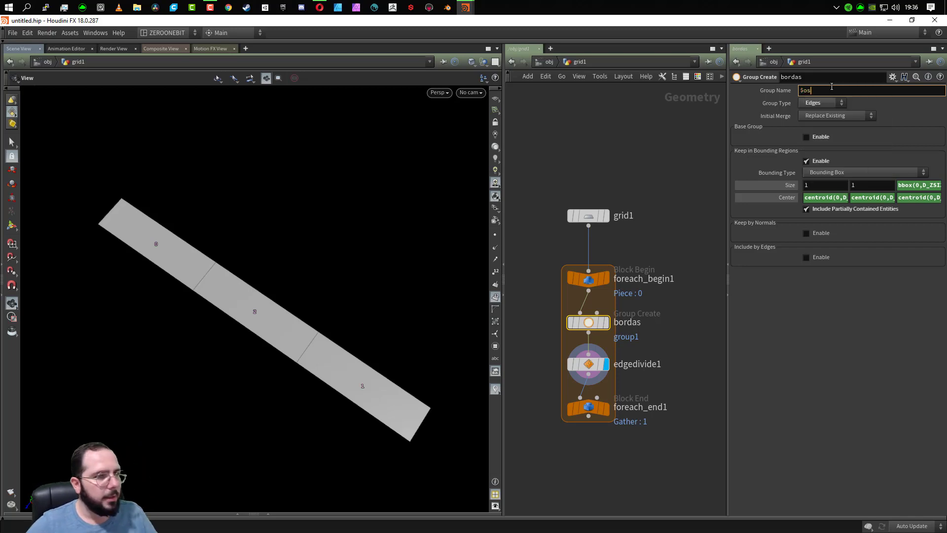
key(BackSpace)
key(BackSpace)
text(OS)
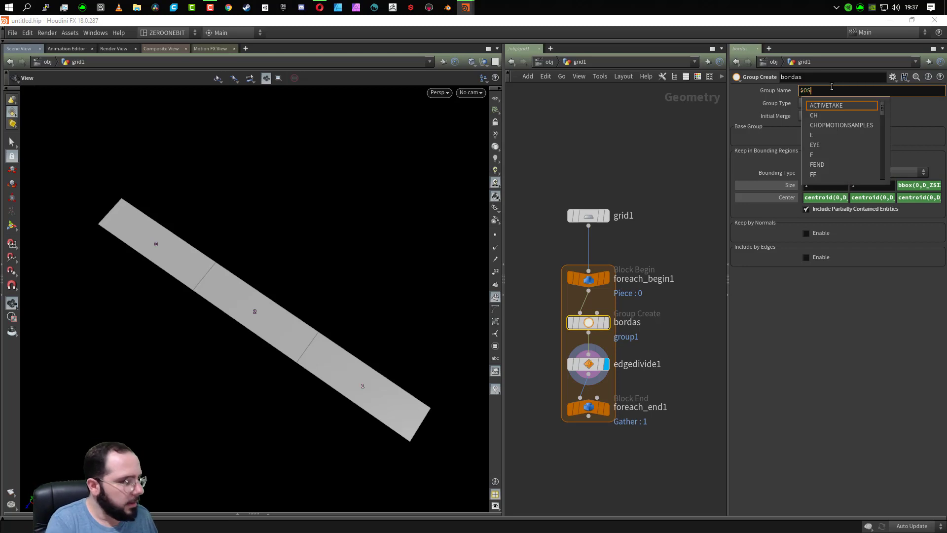
key(Return)
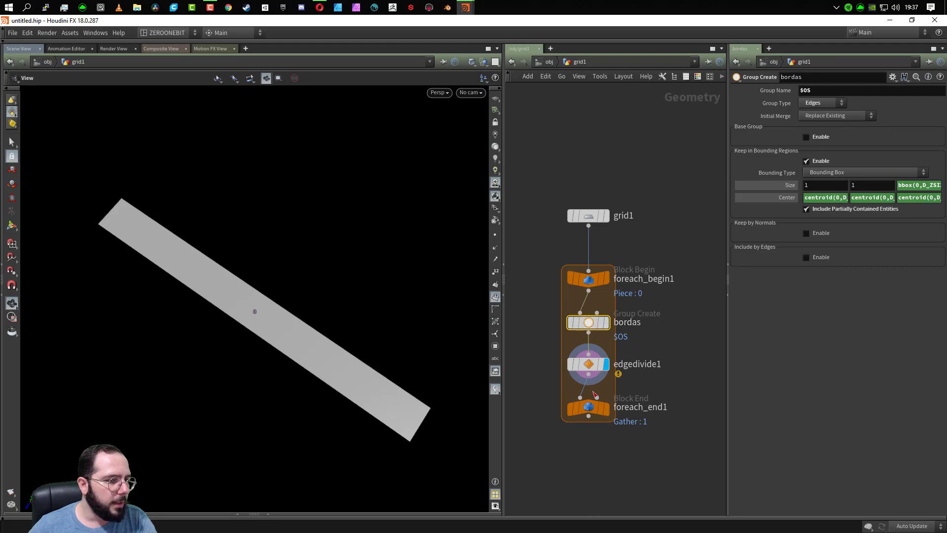
- Restrict the Edge Divide node to the bordas group in place of group1
click(589, 367)
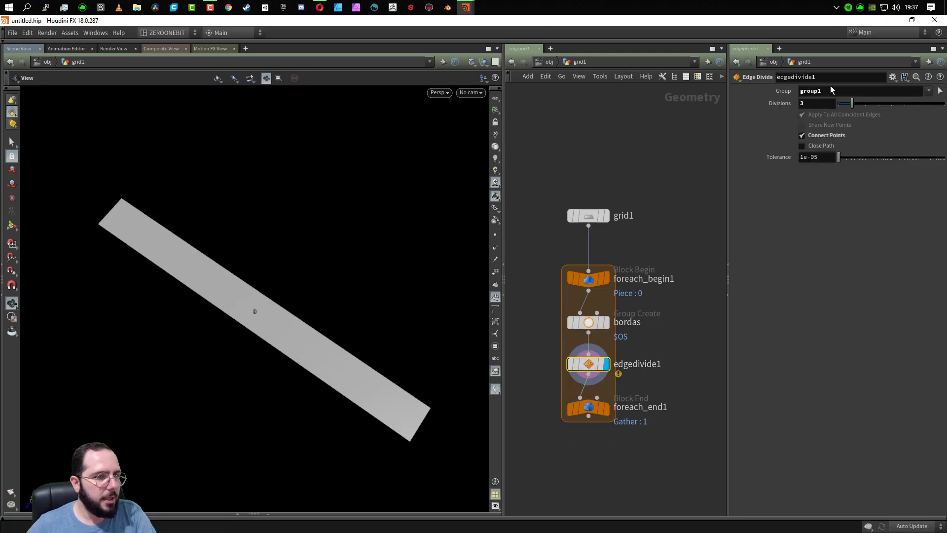
click(825, 92)
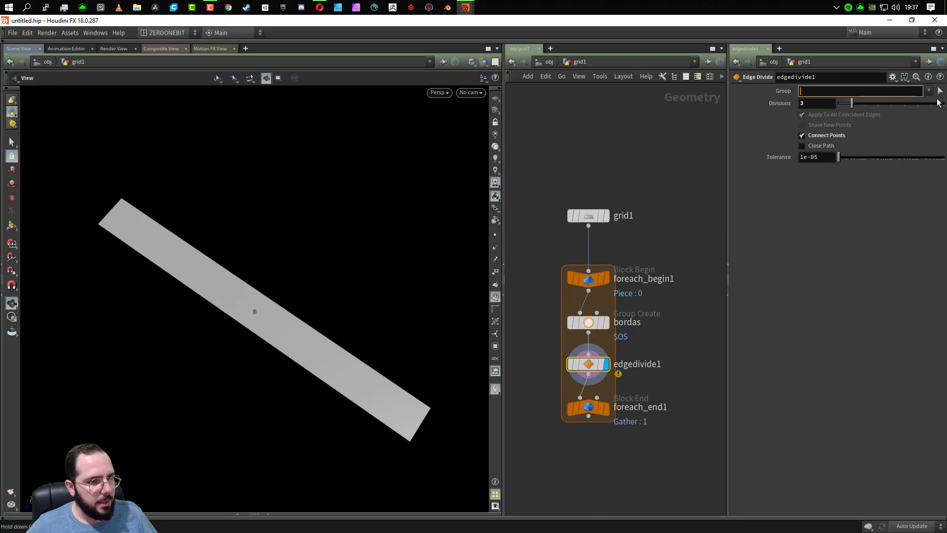
click(929, 91)
click(928, 103)
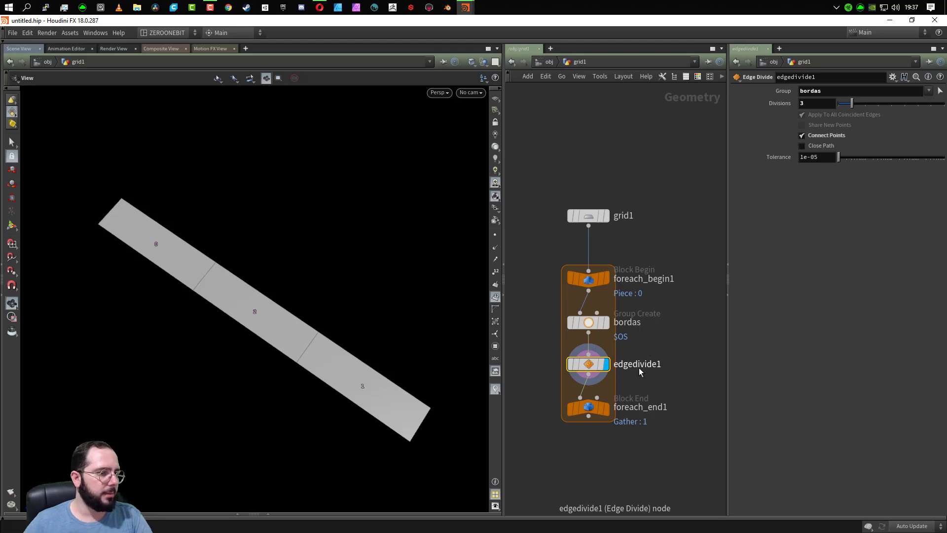
mouse_move(612, 374)
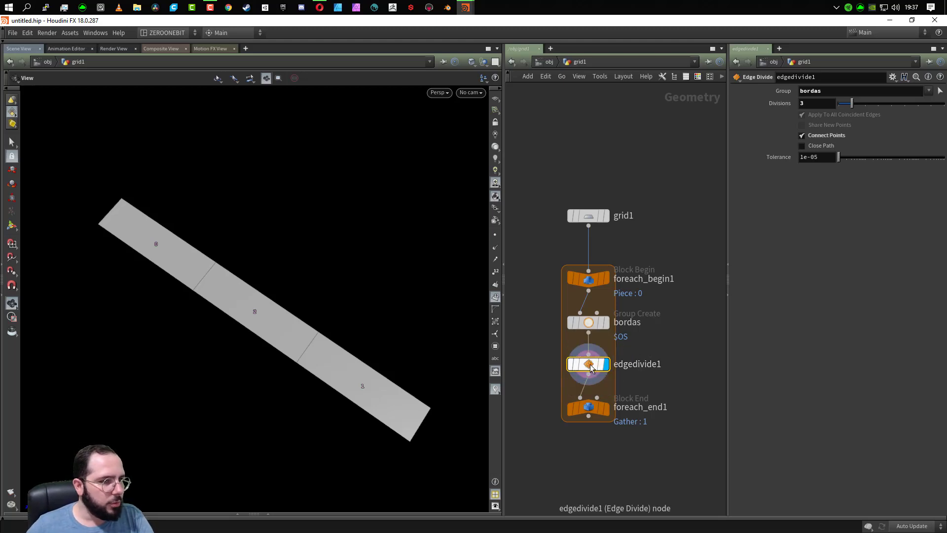
- Turn Connect Points off and back on for the Edge Divide node to compare the strip with and without it
click(837, 138)
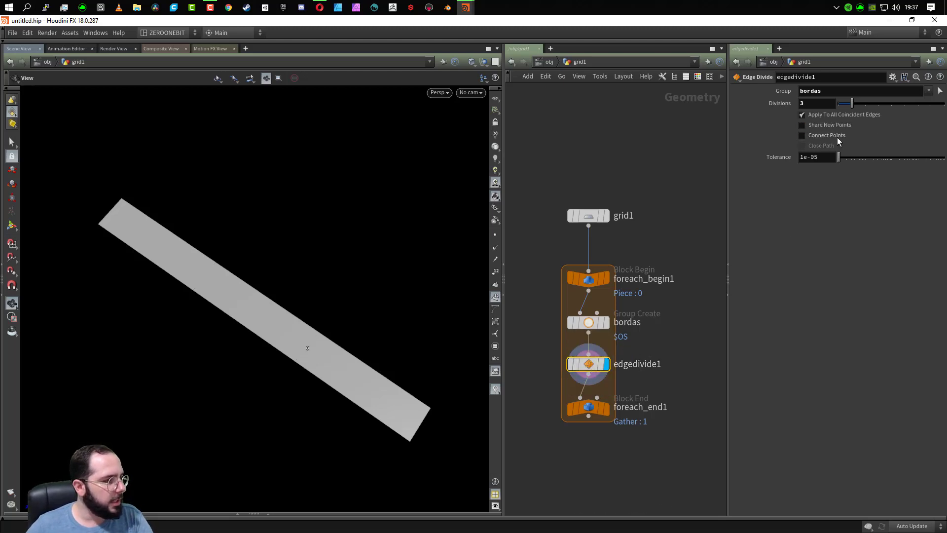
click(836, 137)
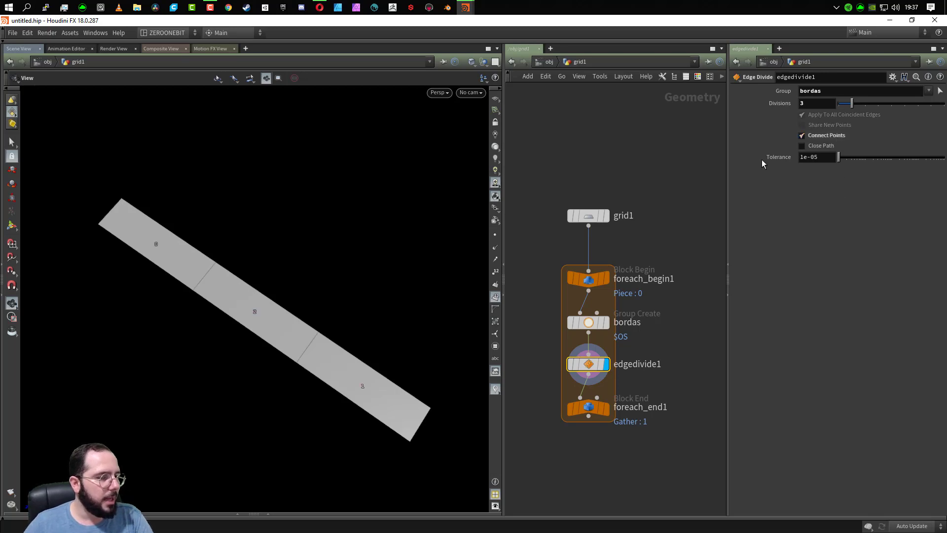
mouse_move(851, 105)
mouse_down()
mouse_move(888, 101)
mouse_move(852, 101)
mouse_up()
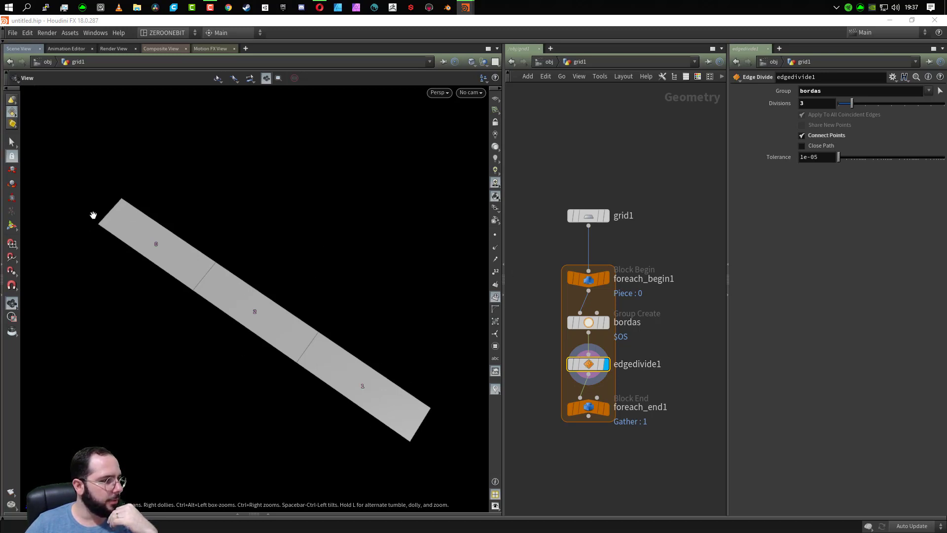
mouse_move(544, 290)
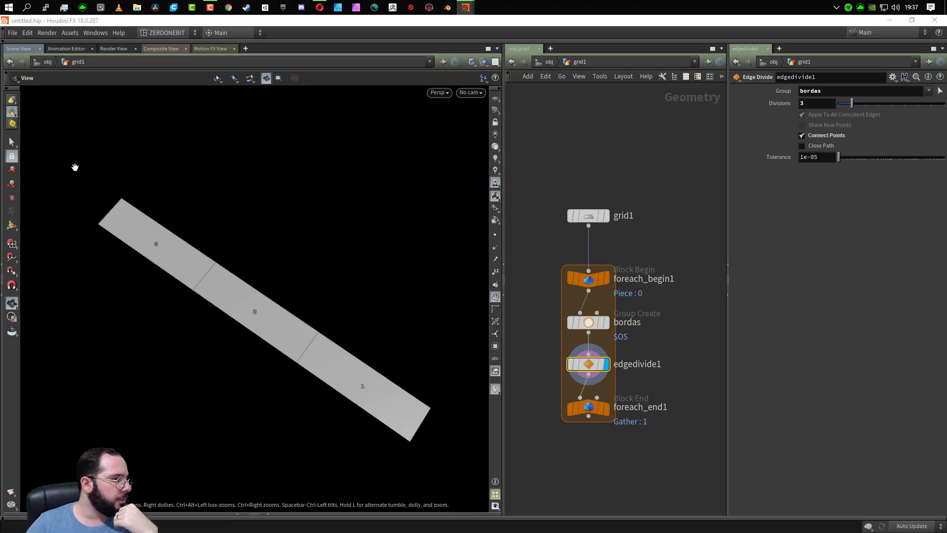
- Display foreach_end1's result and turn off its Single Pass option so that every strip is processed
scroll(368, 404, down, 2)
middle_drag(363, 408, 436, 250)
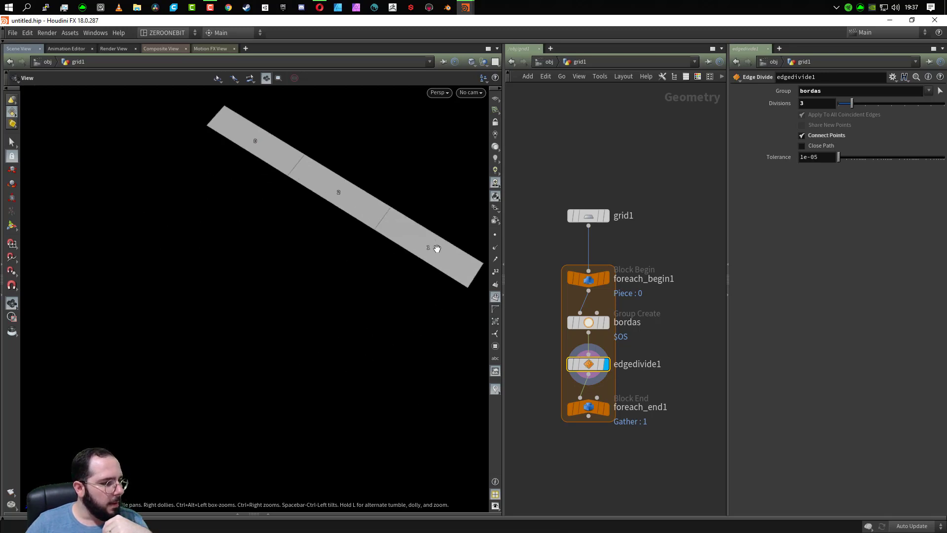
mouse_move(611, 419)
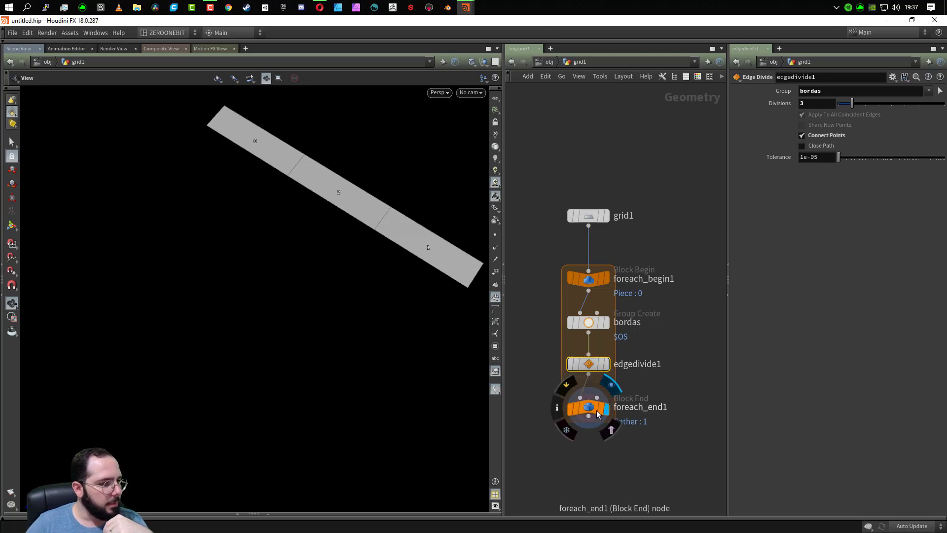
click(590, 408)
click(735, 192)
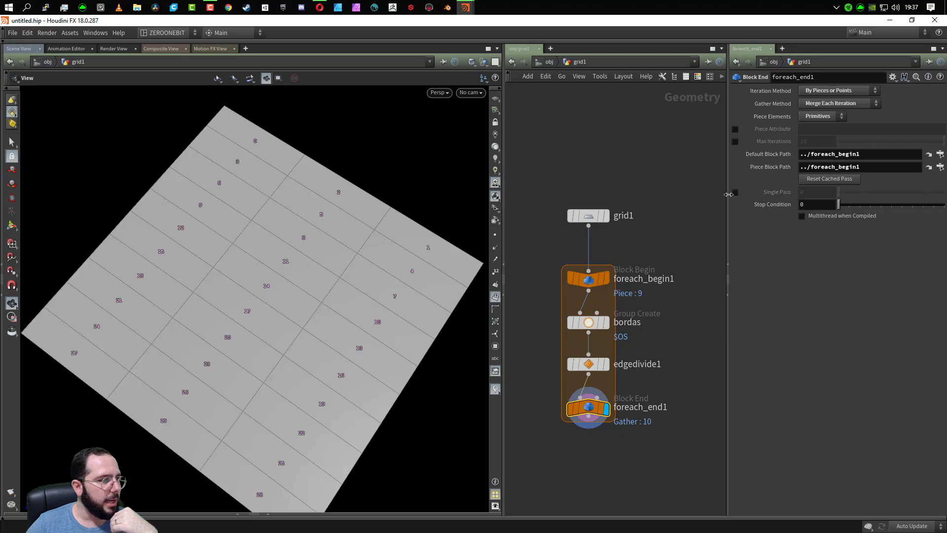
drag(261, 433, 307, 246)
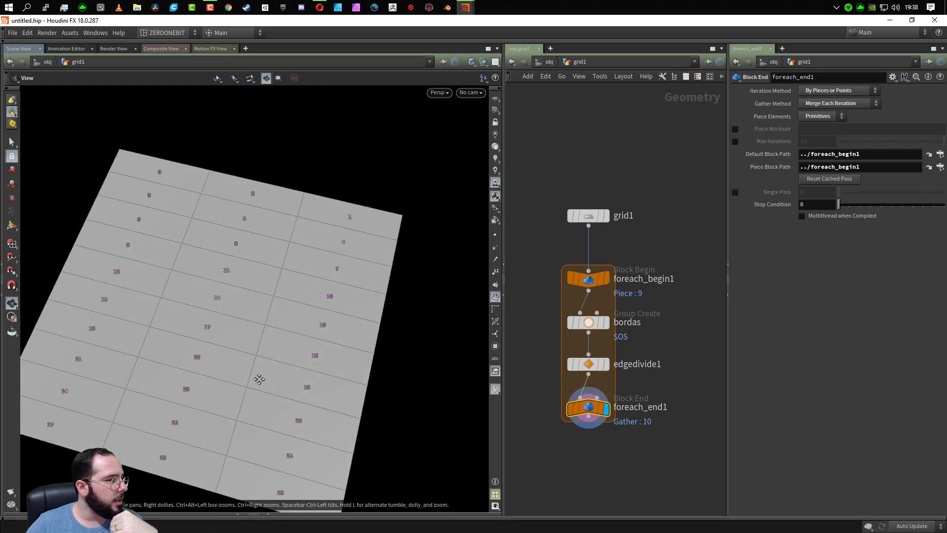
middle_drag(260, 380, 320, 340)
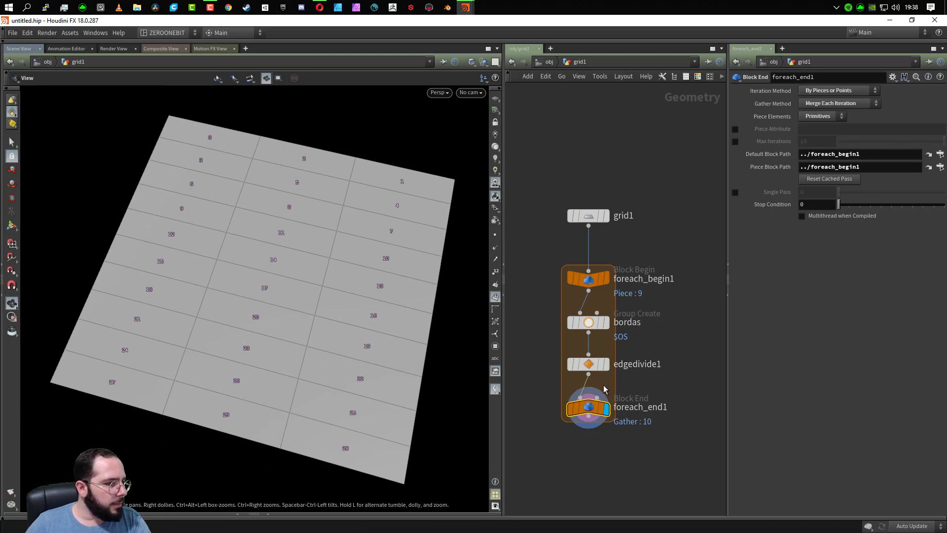
- Display edgedivide1's result again and turn foreach_end1's Single Pass option back on
mouse_move(582, 398)
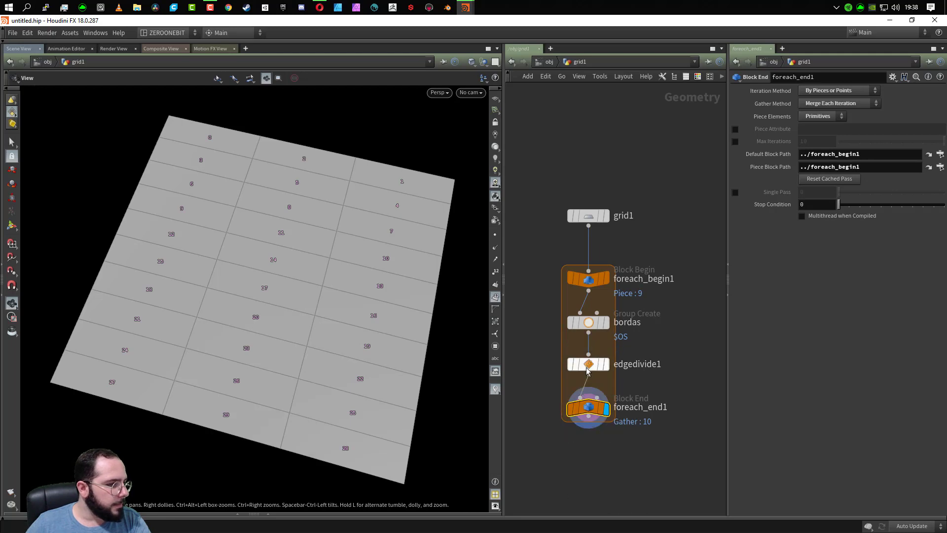
mouse_move(615, 367)
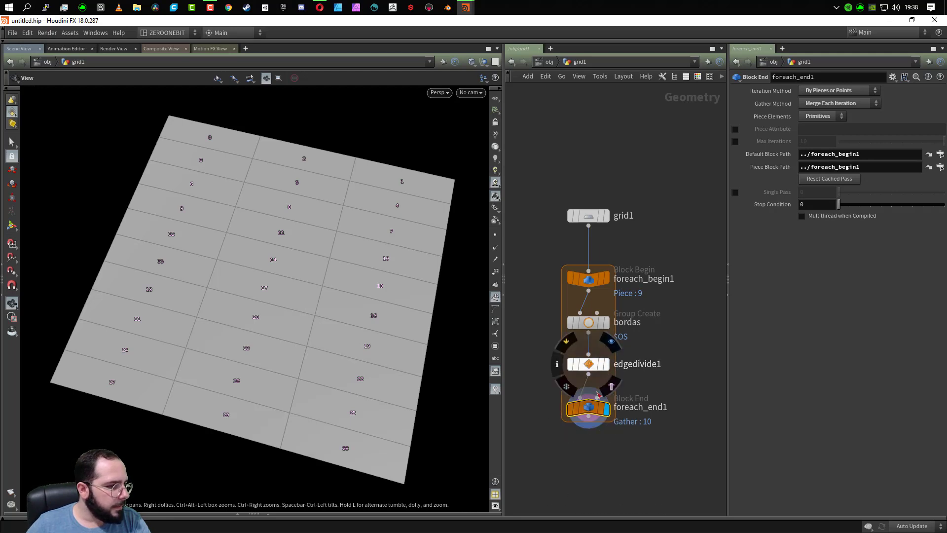
click(608, 365)
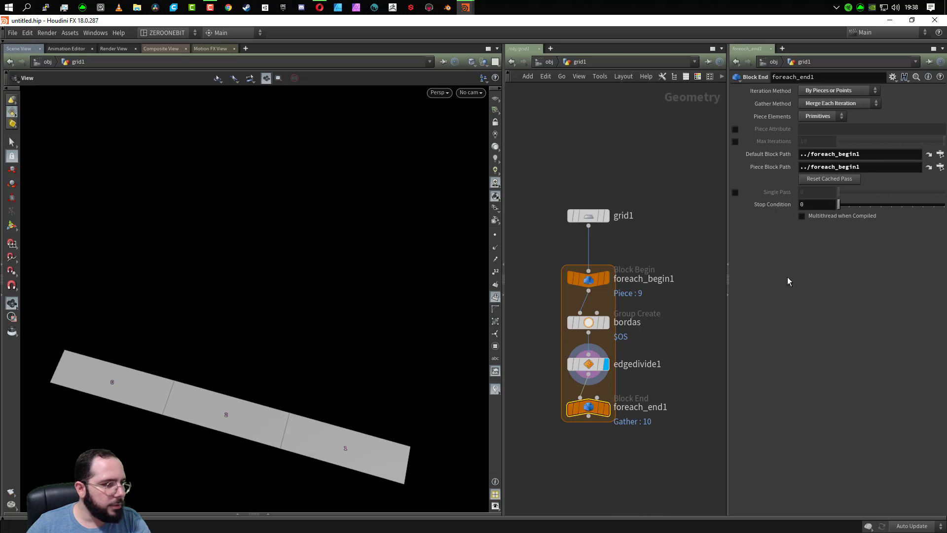
click(735, 192)
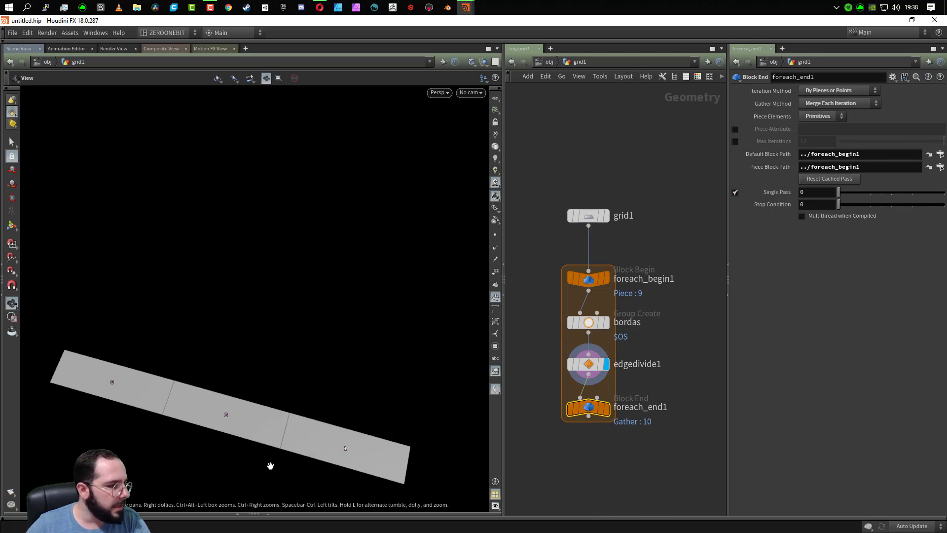
middle_drag(271, 461, 357, 298)
drag(357, 298, 375, 355)
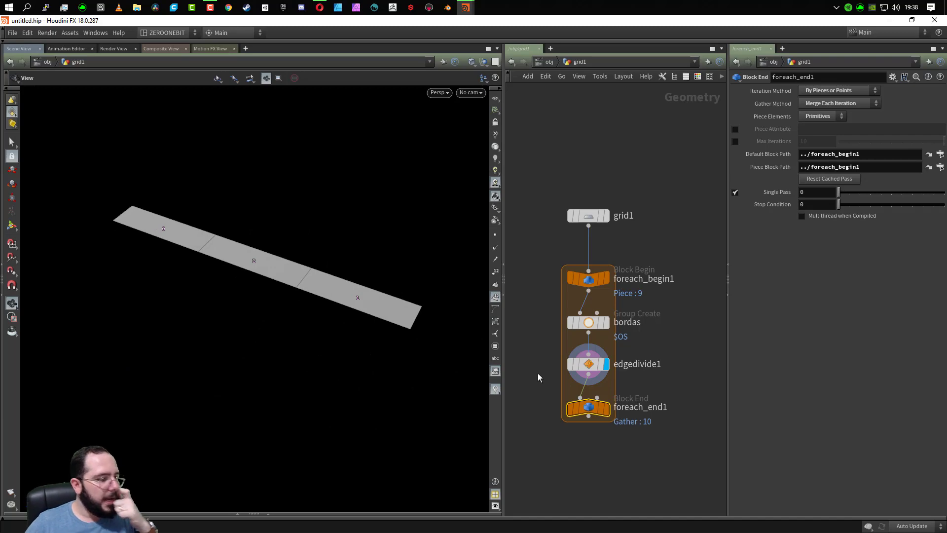
- Insert a Transform node between edgedivide1 and foreach_end1
key(Tab)
text(TRAN)
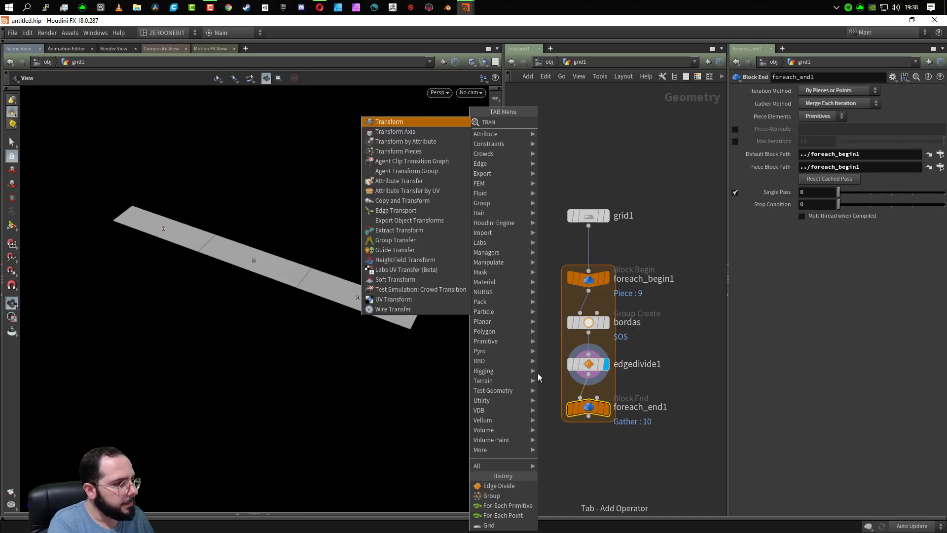
key(Return)
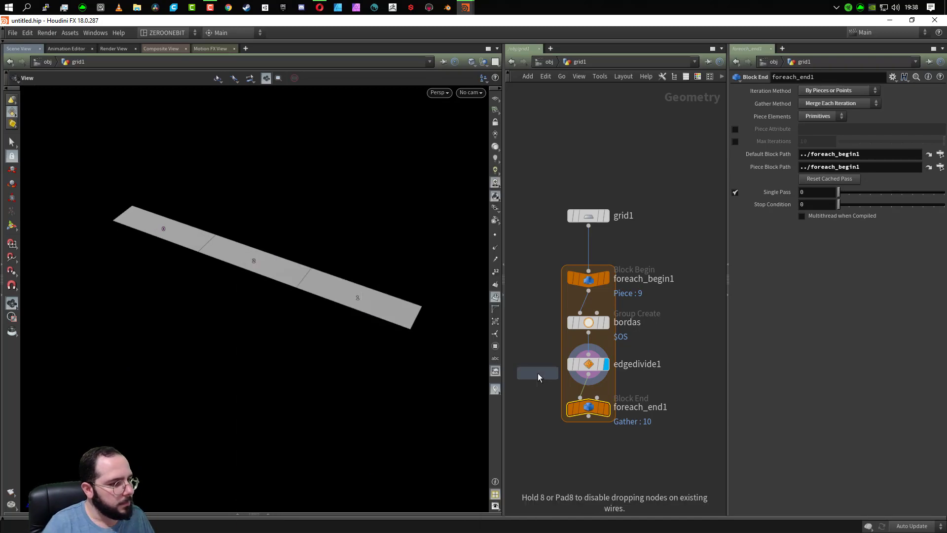
click(585, 393)
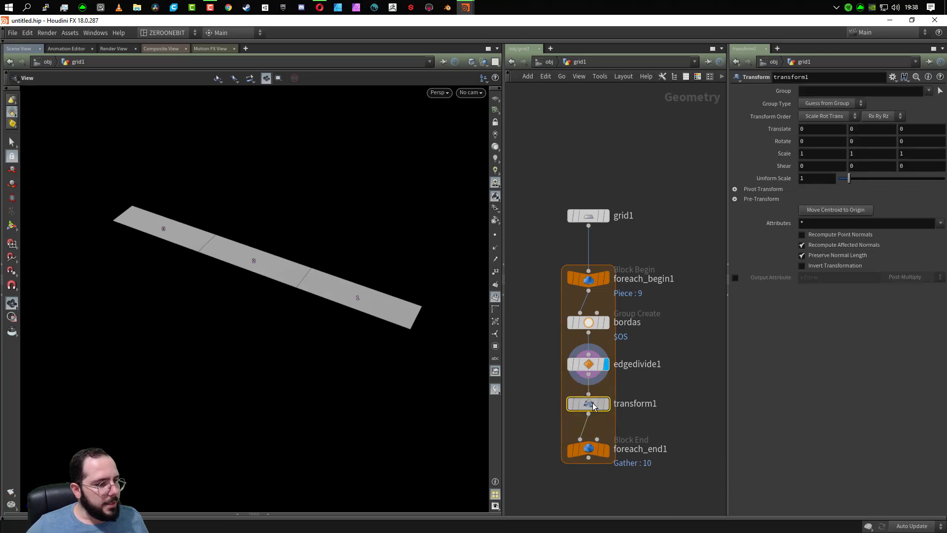
drag(593, 403, 592, 410)
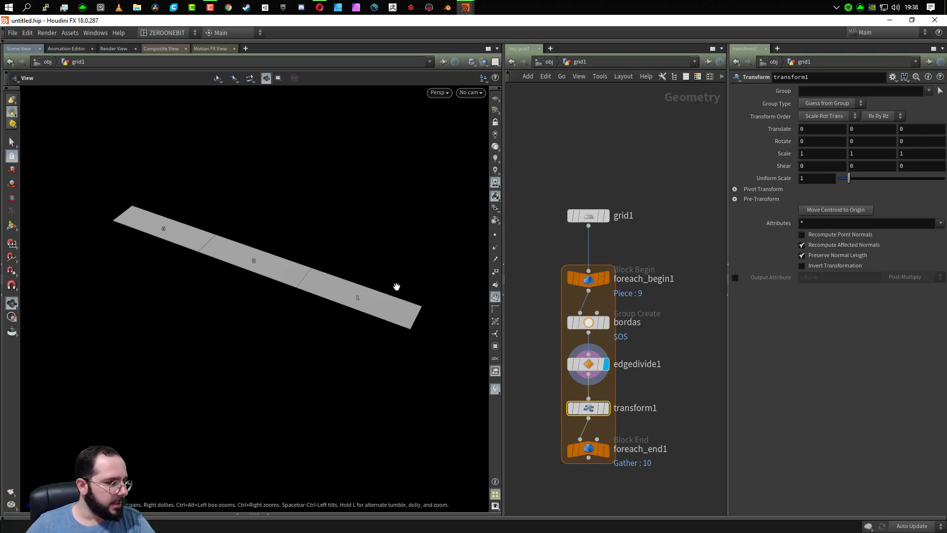
- Expand the Geometry Spreadsheet beneath the viewport to about half the height and show foreach_begin1's data in it
click(592, 449)
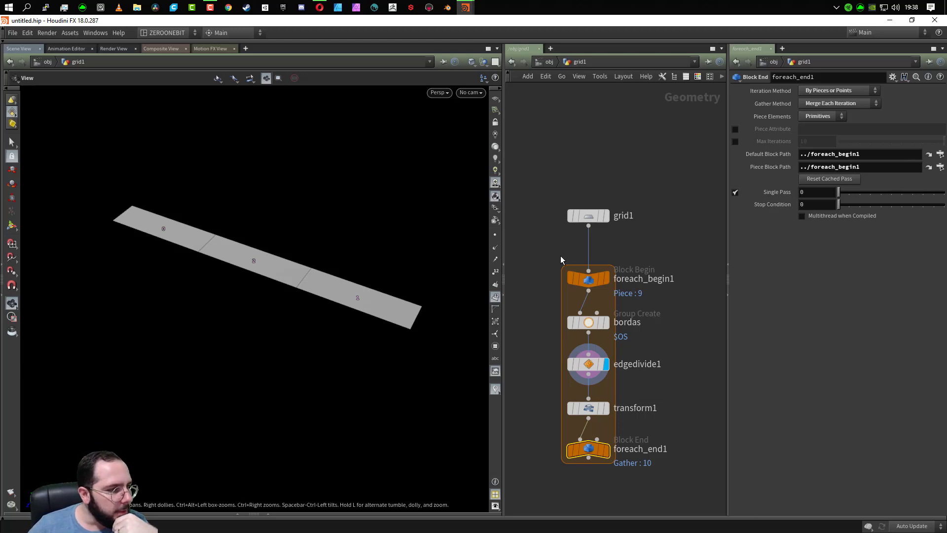
drag(561, 259, 663, 308)
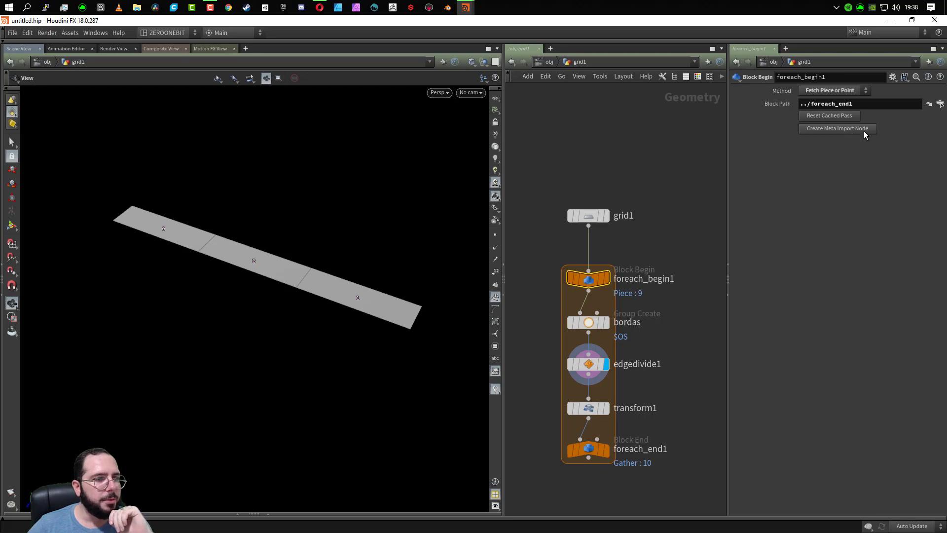
click(269, 511)
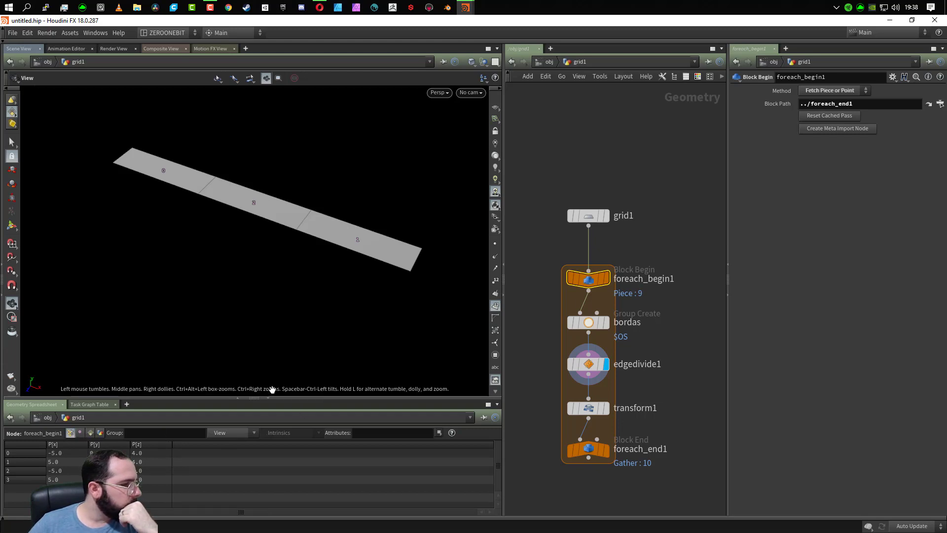
drag(274, 397, 330, 269)
drag(257, 177, 251, 200)
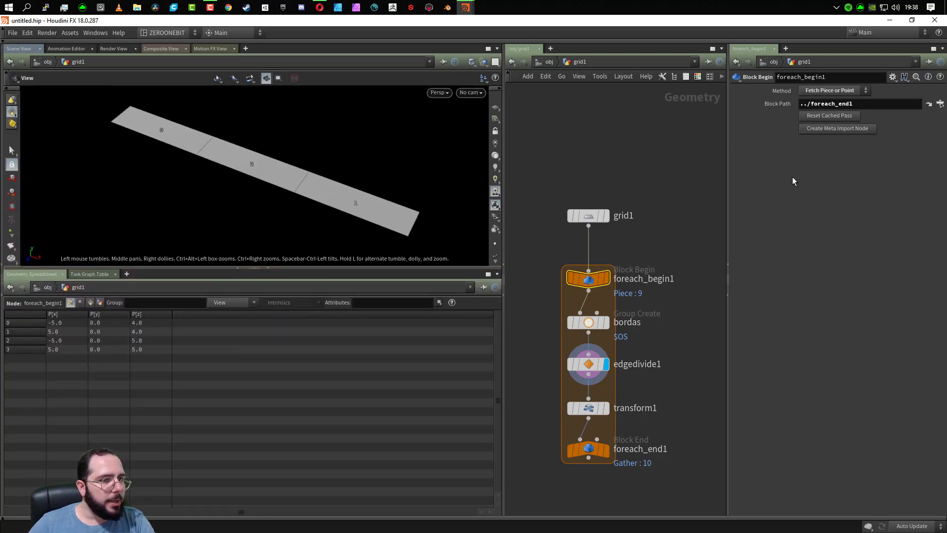
- Create a meta import node from foreach_begin1
click(843, 127)
middle_drag(701, 372, 642, 387)
scroll(577, 344, up, 2)
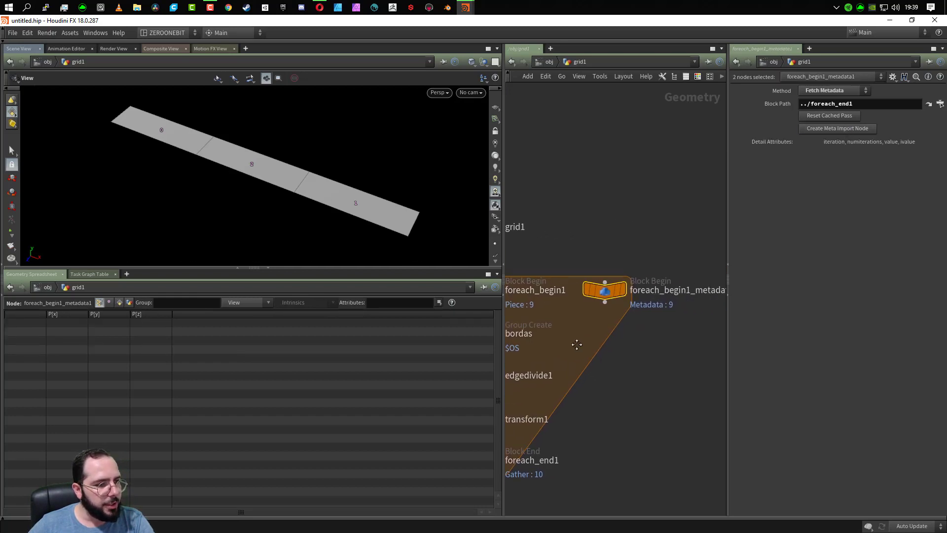
middle_drag(577, 344, 546, 333)
- Rename the new metadata node as loop_base
double_click(654, 279)
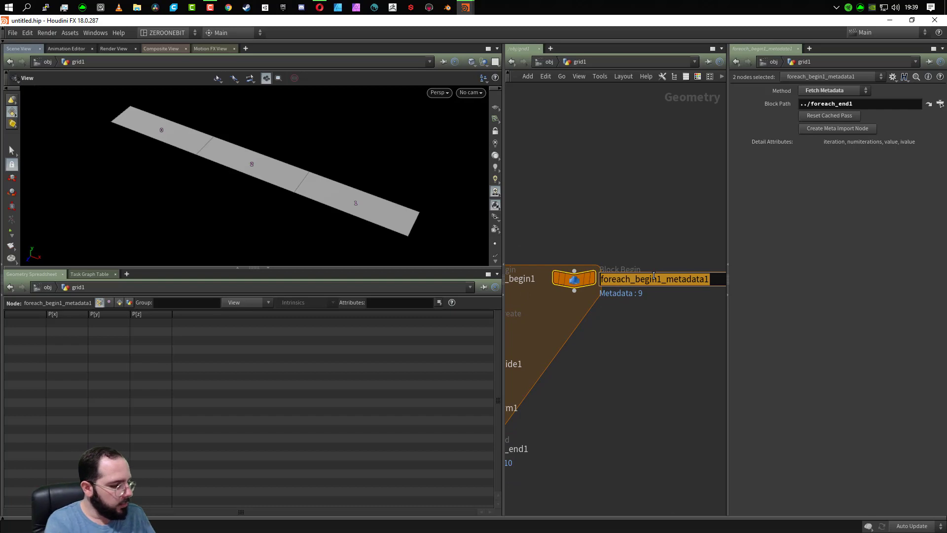
text(LOOP)
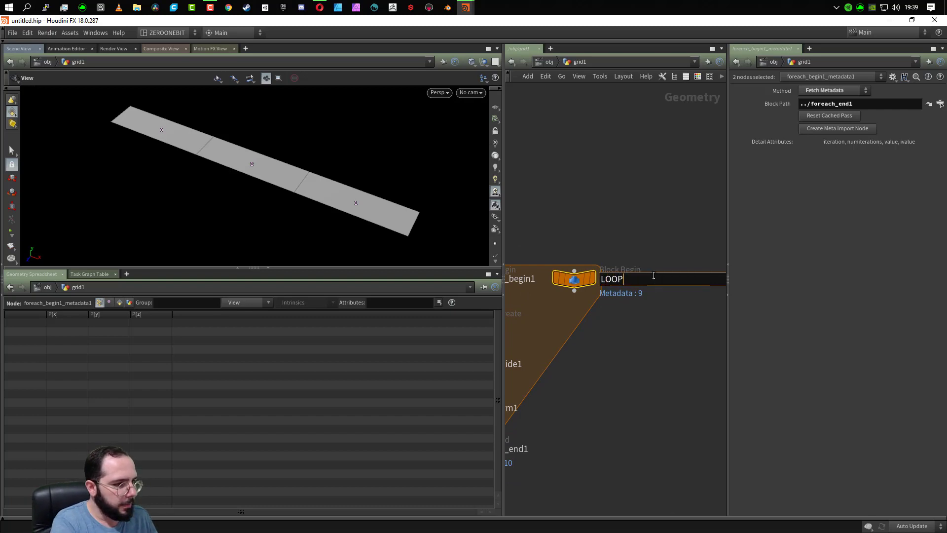
key(BackSpace)
key(BackSpace)
key(BackSpace)
key(BackSpace)
text(loop)
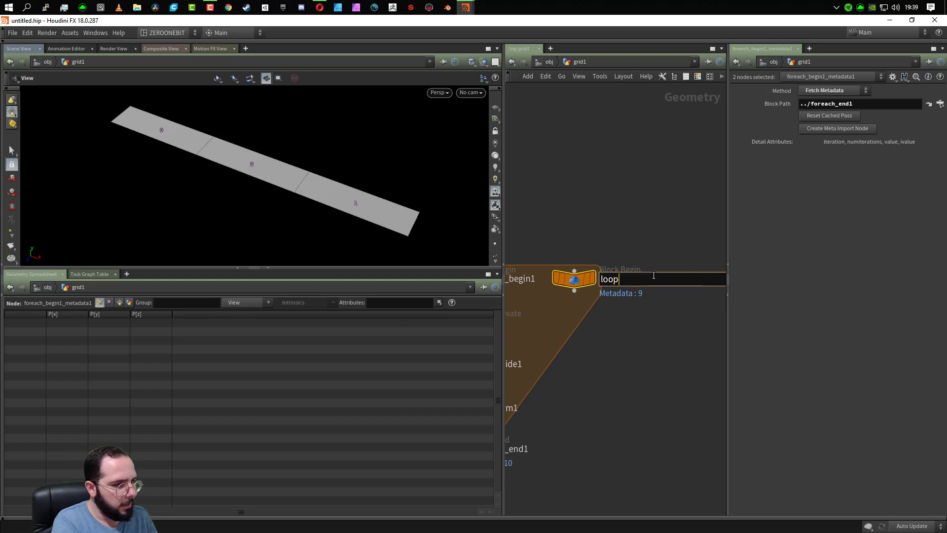
key(Return)
double_click(635, 282)
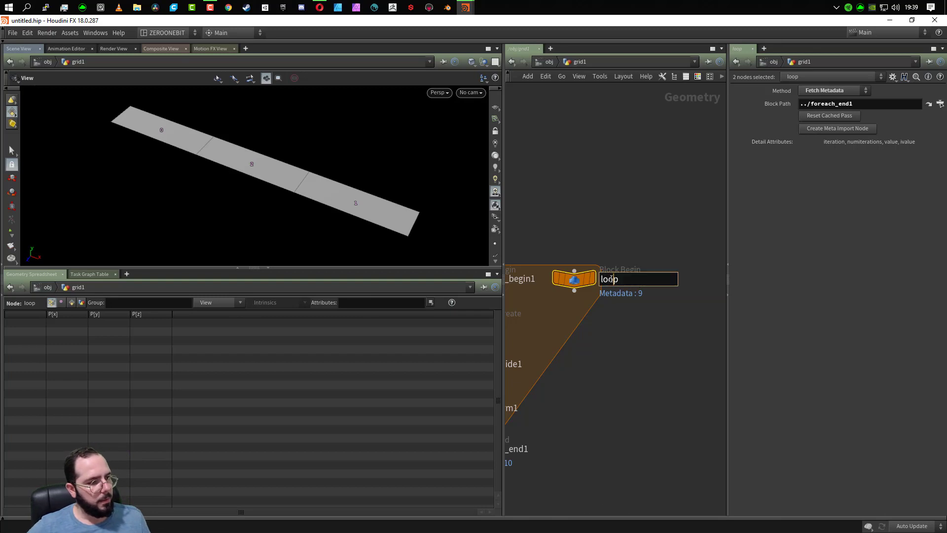
click(635, 275)
text(_base)
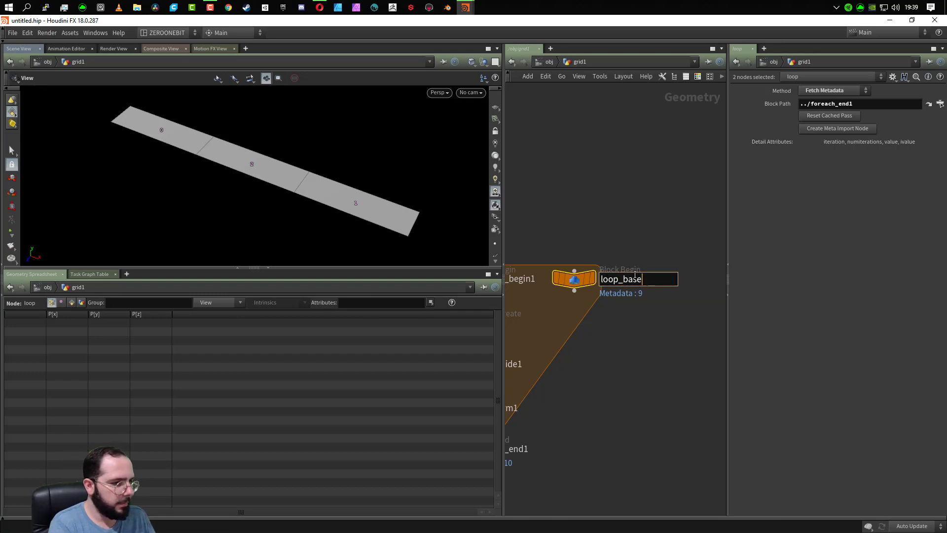
key(Return)
- Examine the detail attributes of loop_base in the Geometry Spreadsheet
middle_drag(592, 368, 660, 298)
scroll(677, 386, down, 2)
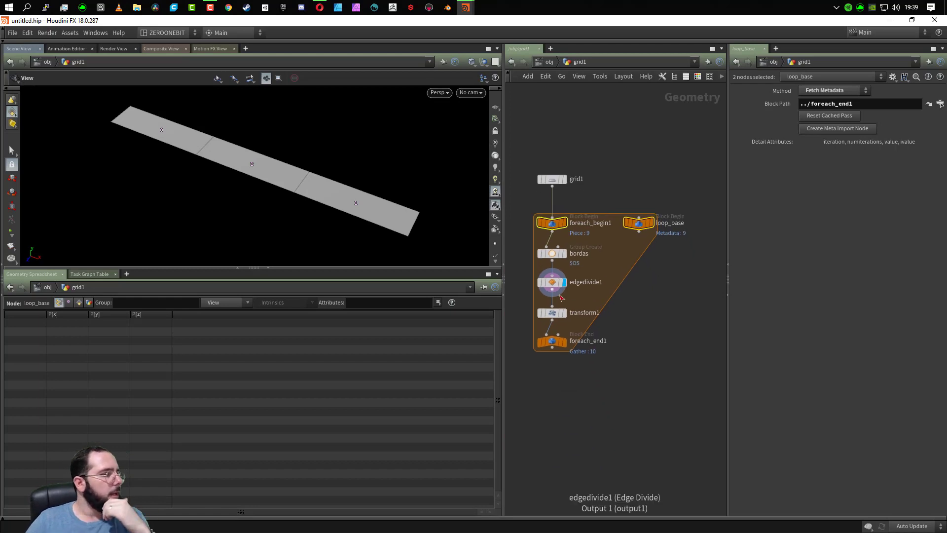
click(88, 303)
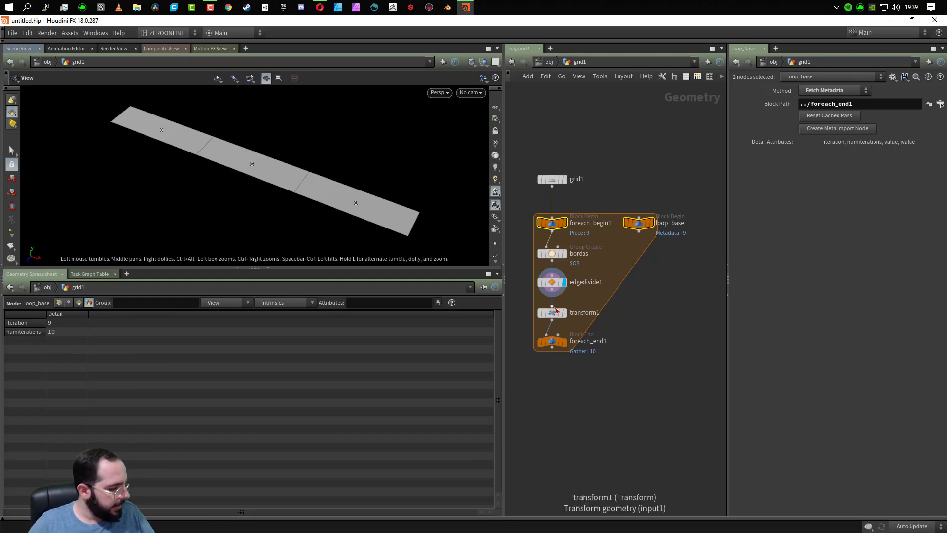
- Undo the renaming and creation of the metadata node
key(ctrl+z)
key(ctrl+z)
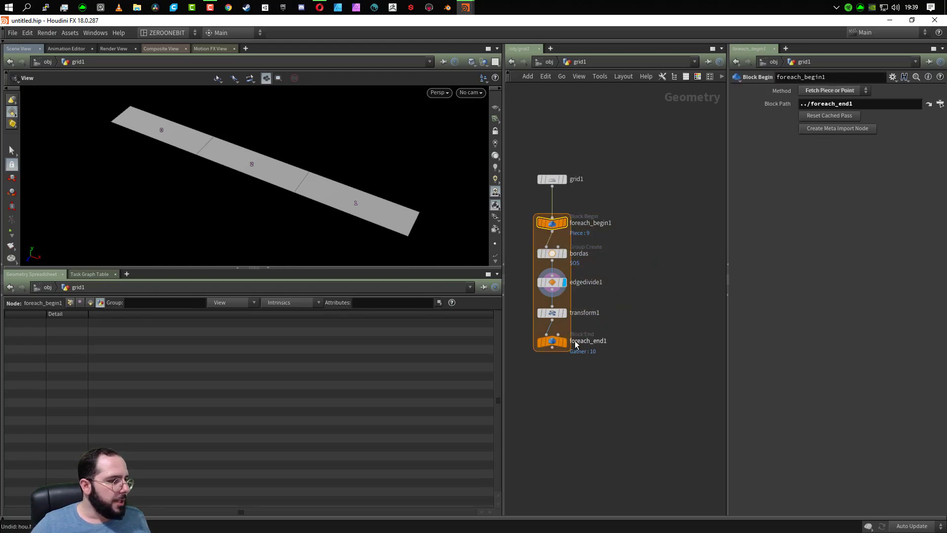
- Create a meta import node from foreach_begin1 again, after checking the settings of foreach_end1
click(548, 343)
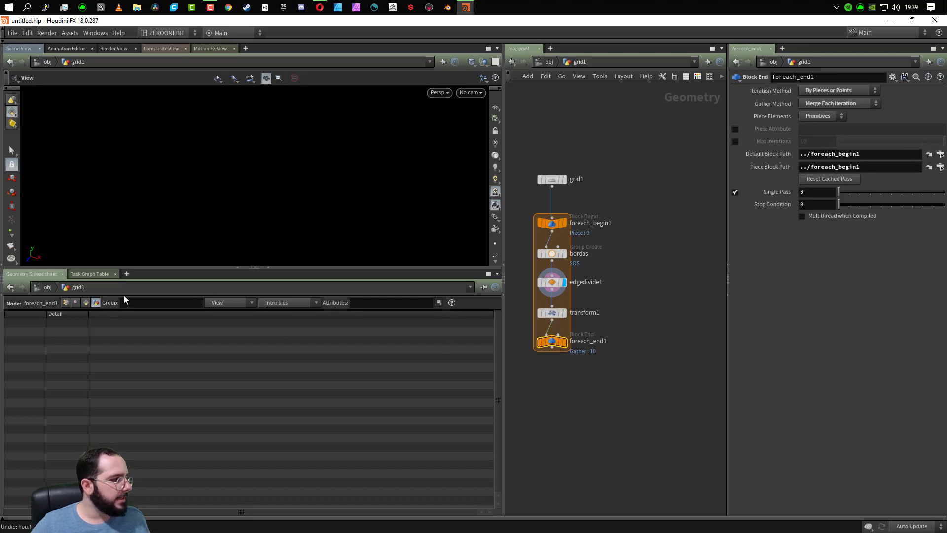
click(552, 223)
click(855, 130)
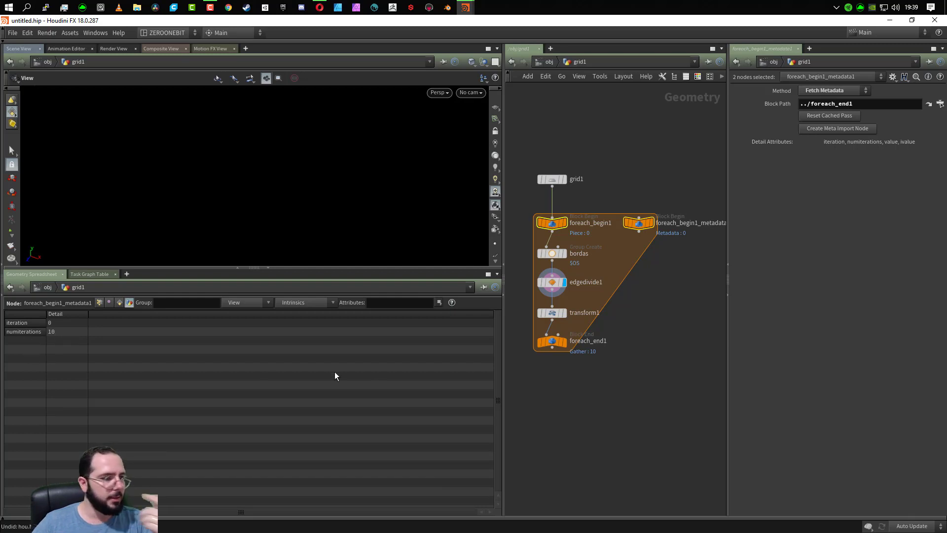
- Set the single pass of foreach_end1 to 3 and check the iteration attribute of the metadata node
click(553, 342)
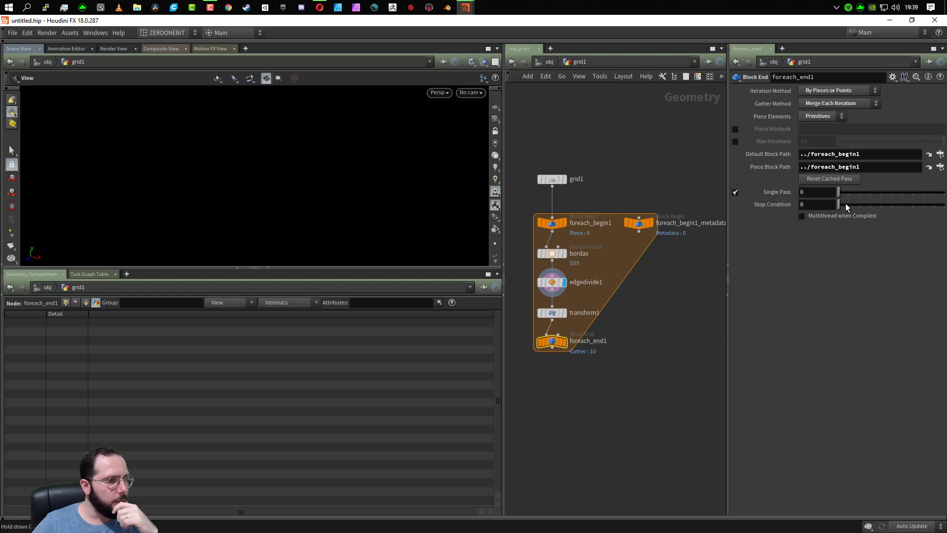
drag(839, 193, 870, 194)
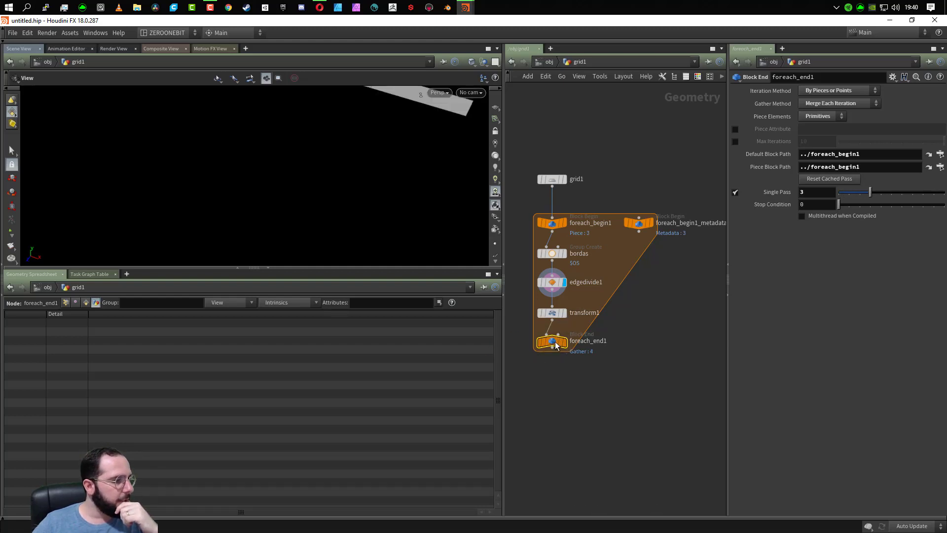
click(638, 223)
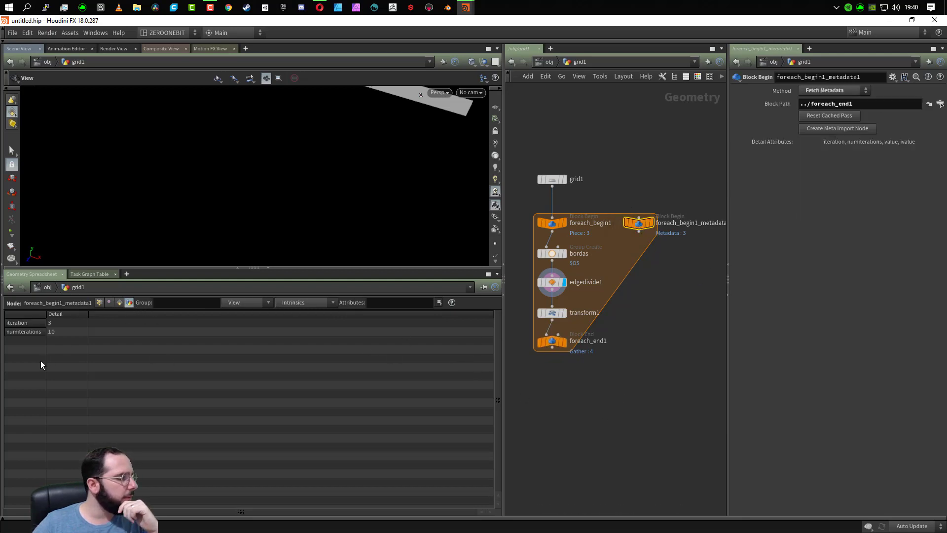
click(55, 322)
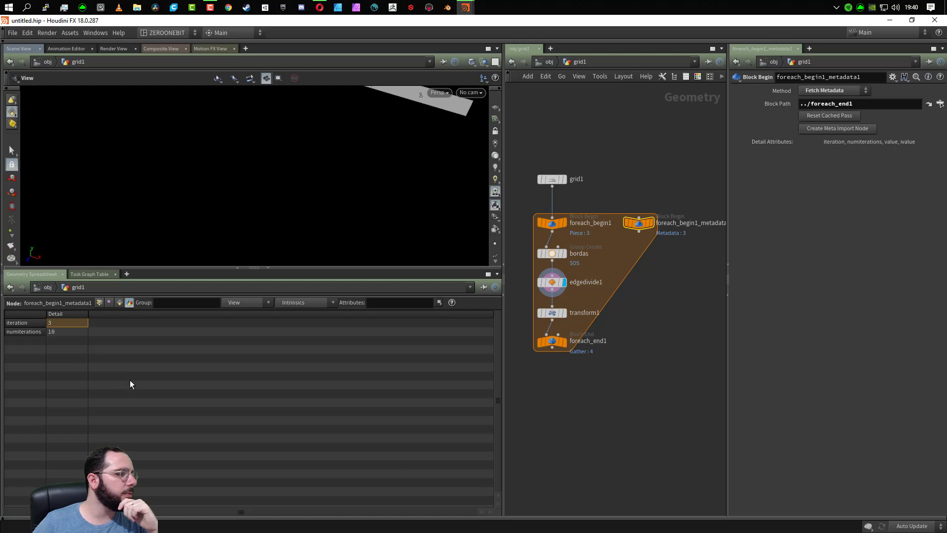
middle_drag(362, 153, 311, 219)
scroll(308, 154, down, 2)
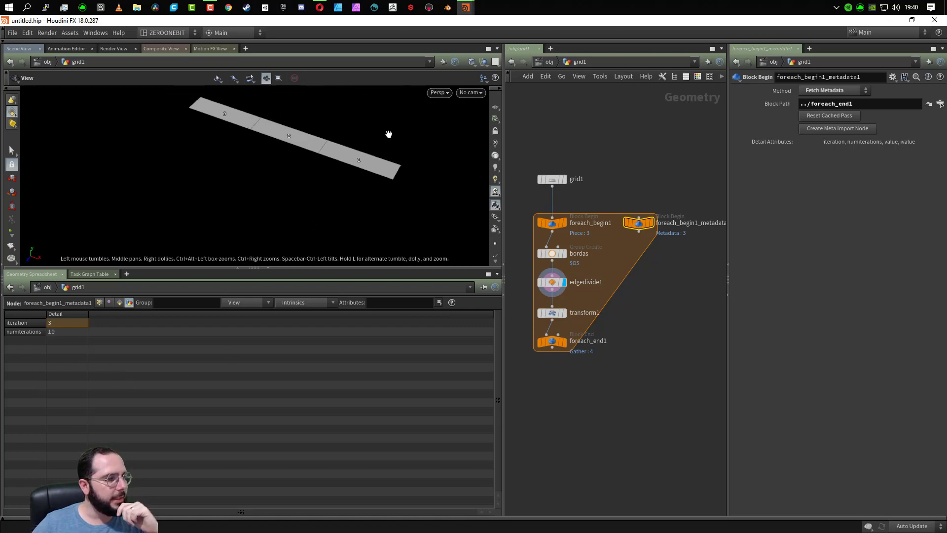
- Turn off the single pass on foreach_end1
click(551, 341)
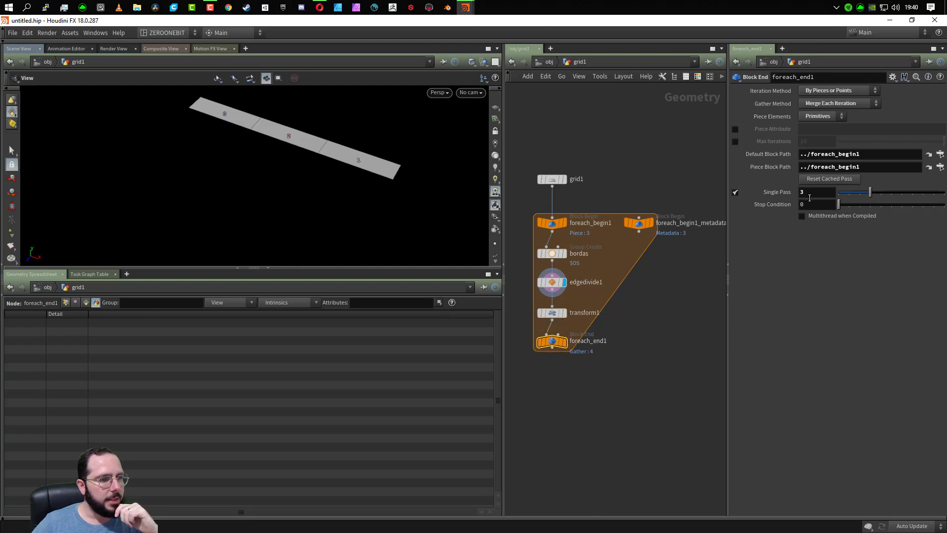
click(734, 192)
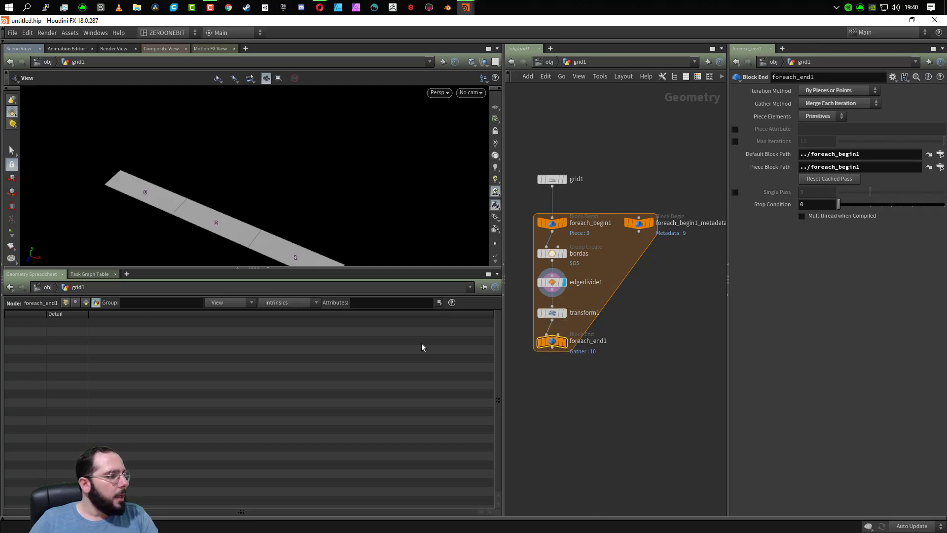
middle_drag(254, 190, 275, 136)
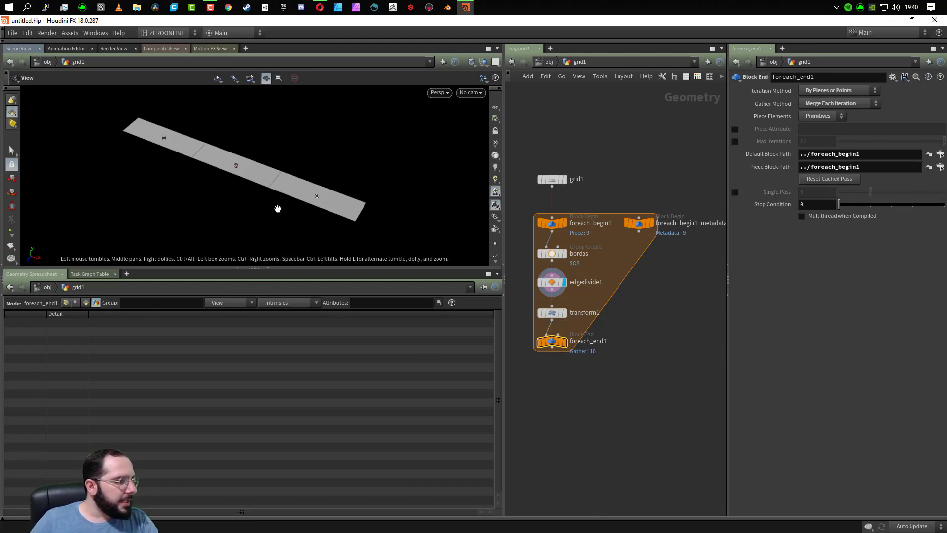
- Rename the foreach_begin1 metadata node as loop_base
click(640, 223)
double_click(694, 224)
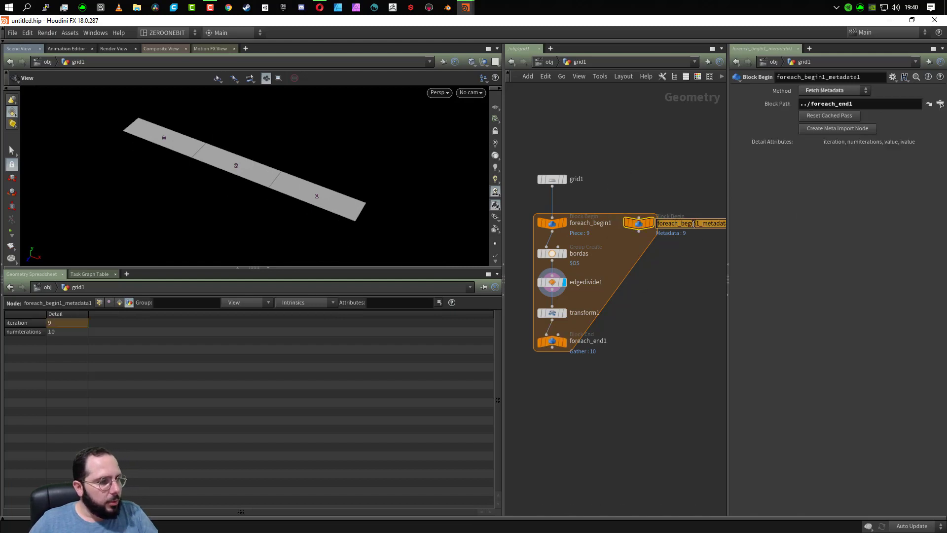
text(loop_base)
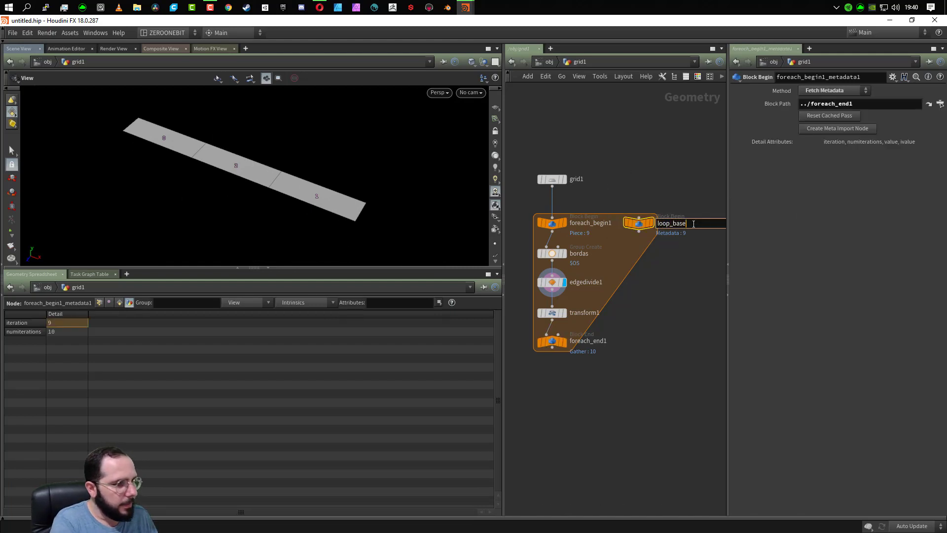
key(Return)
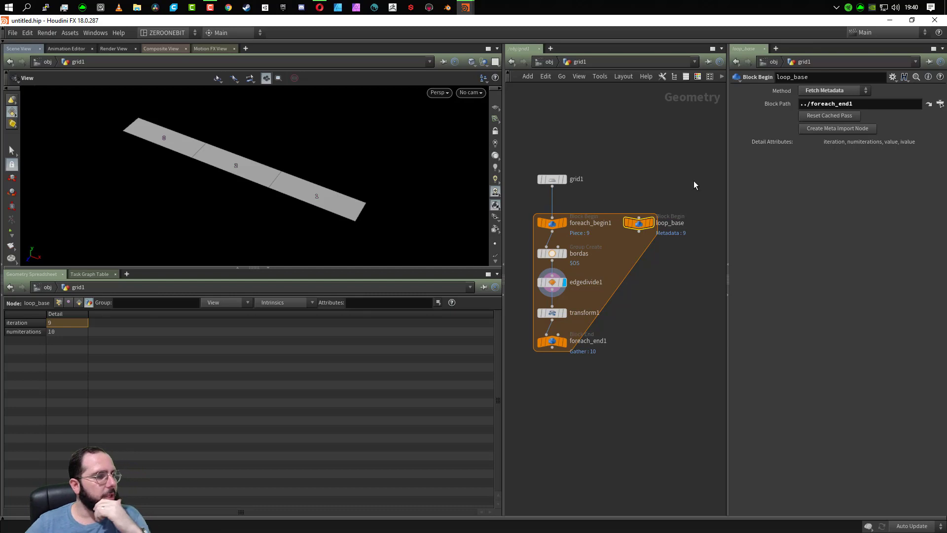
- Enable the single pass on foreach_end1, set it to 0, and frame the isolated strip in the viewport
drag(694, 180, 619, 259)
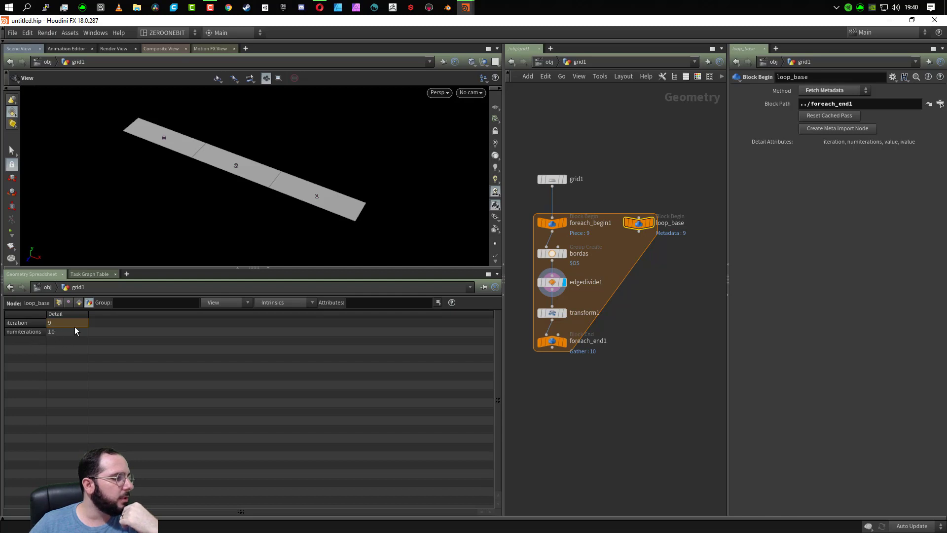
drag(636, 394, 541, 336)
click(735, 191)
drag(852, 195, 834, 197)
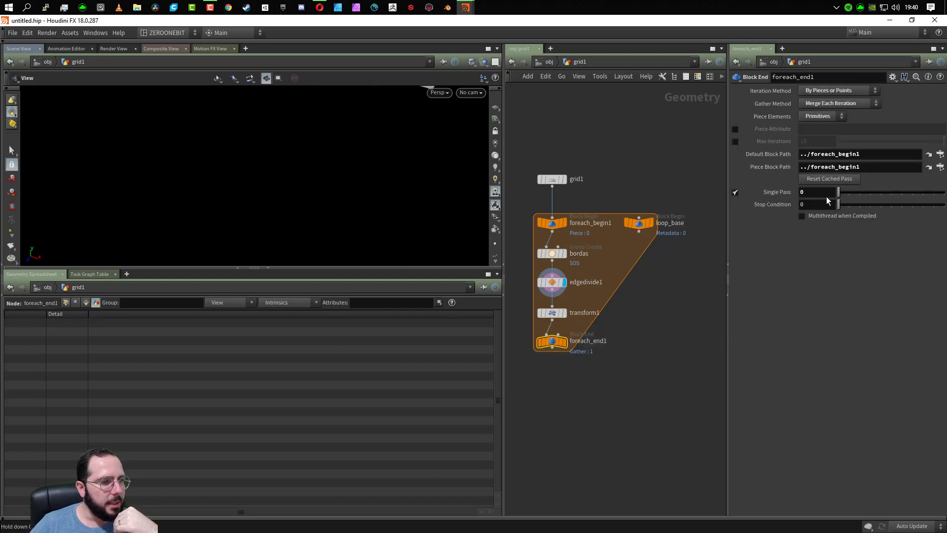
middle_drag(314, 154, 295, 215)
drag(204, 209, 223, 238)
scroll(296, 198, up, 1)
scroll(296, 198, up, 3)
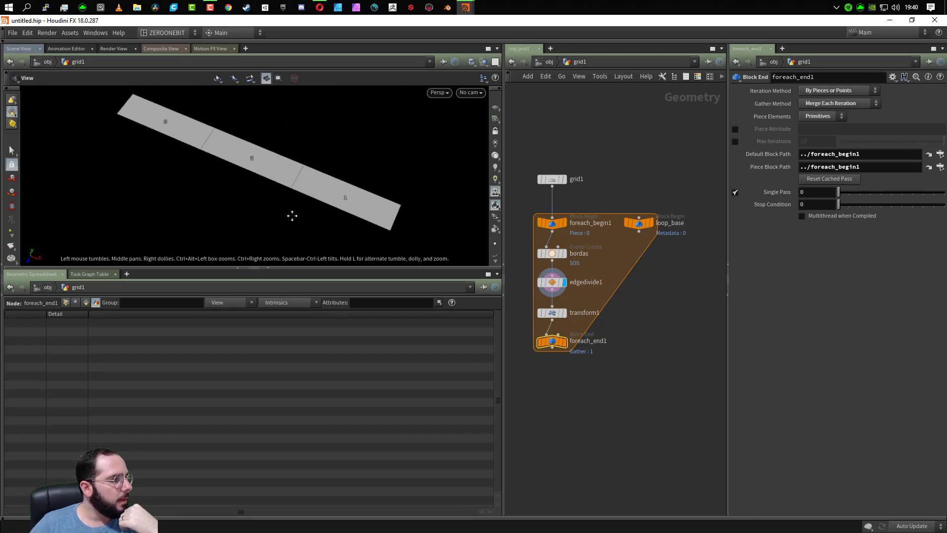
middle_drag(292, 213, 281, 230)
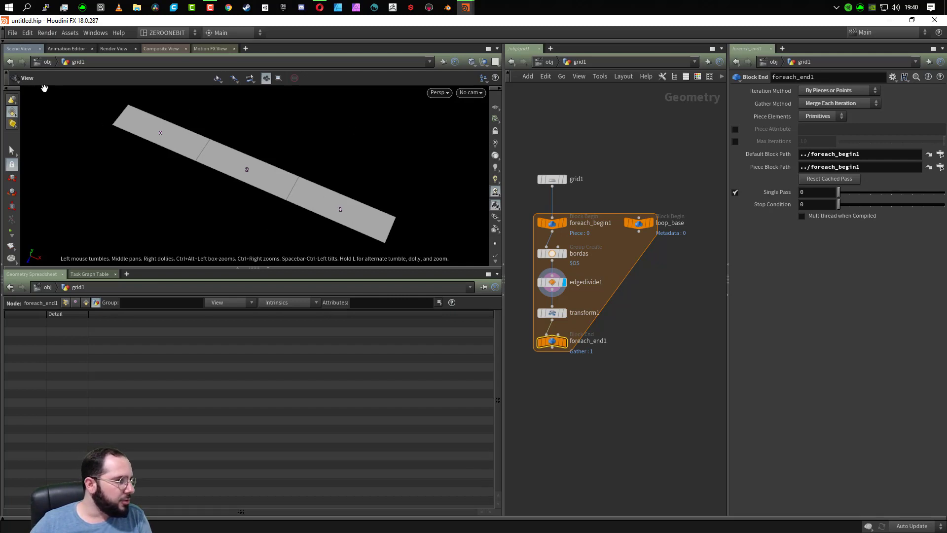
- Paste the expression fit(rand(detail("../main_loop/", "iteration", 0)), 0 ,1 , -3 ,3) into the expression editor for transform1's X translation
click(551, 313)
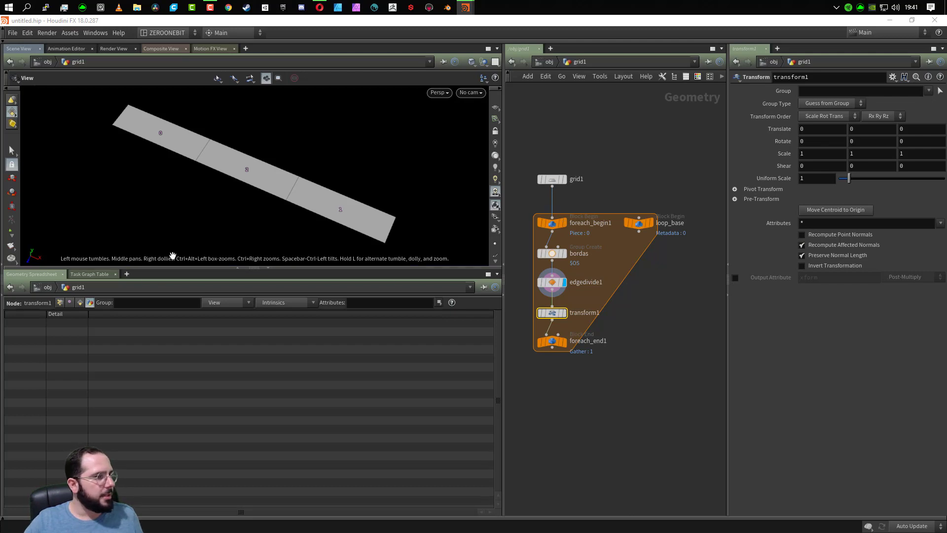
click(815, 130)
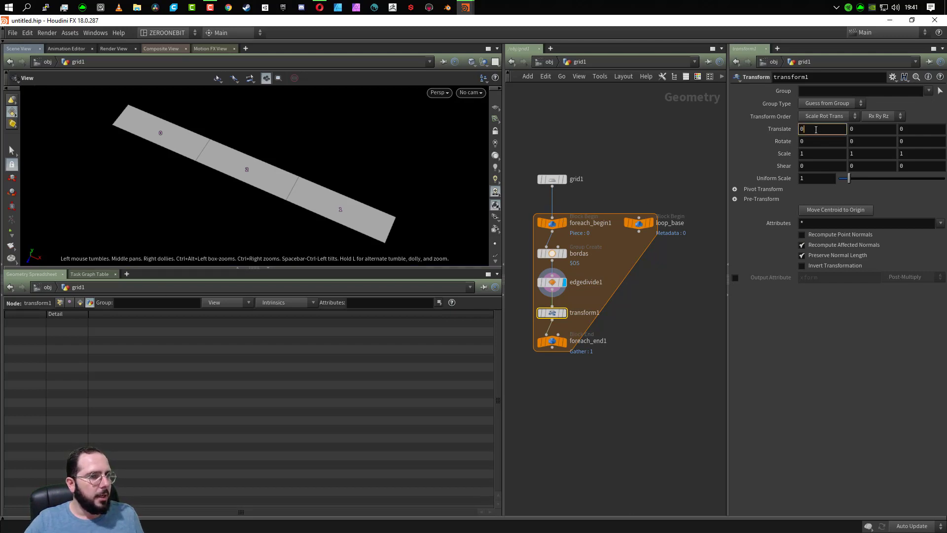
right_click(816, 129)
mouse_move(727, 168)
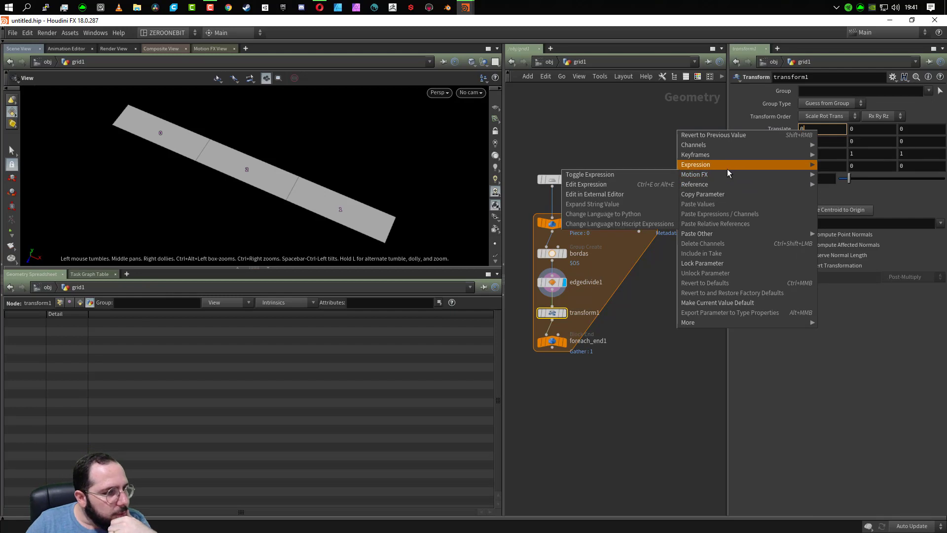
click(608, 185)
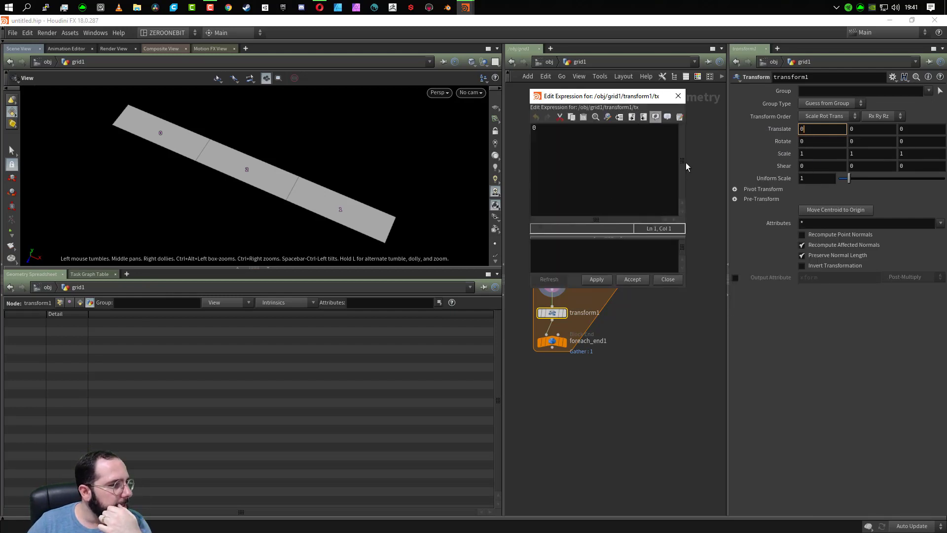
drag(685, 163, 911, 189)
drag(780, 99, 458, 316)
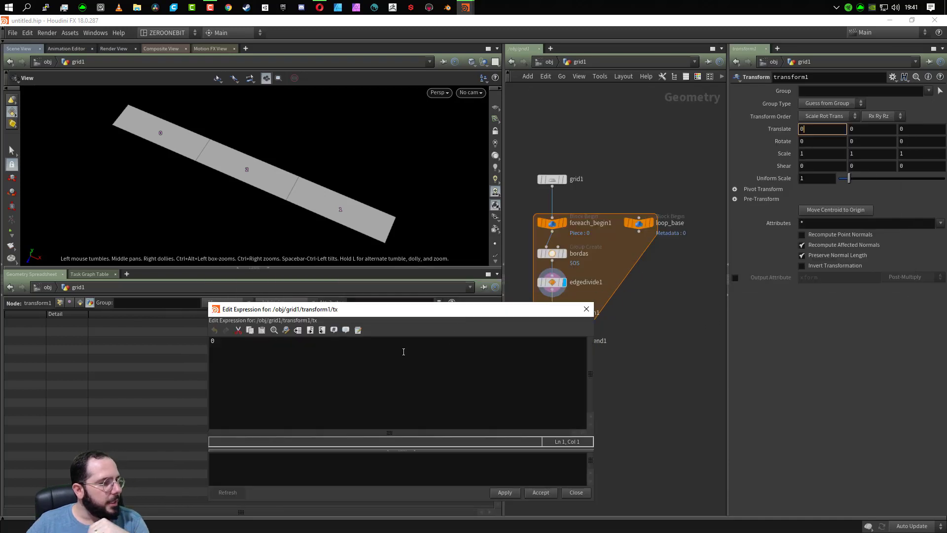
key(ctrl+a)
text(fit(rand(detail("../main_loop/", "iteration", 0)), 0 ,1 , -3 ,3))
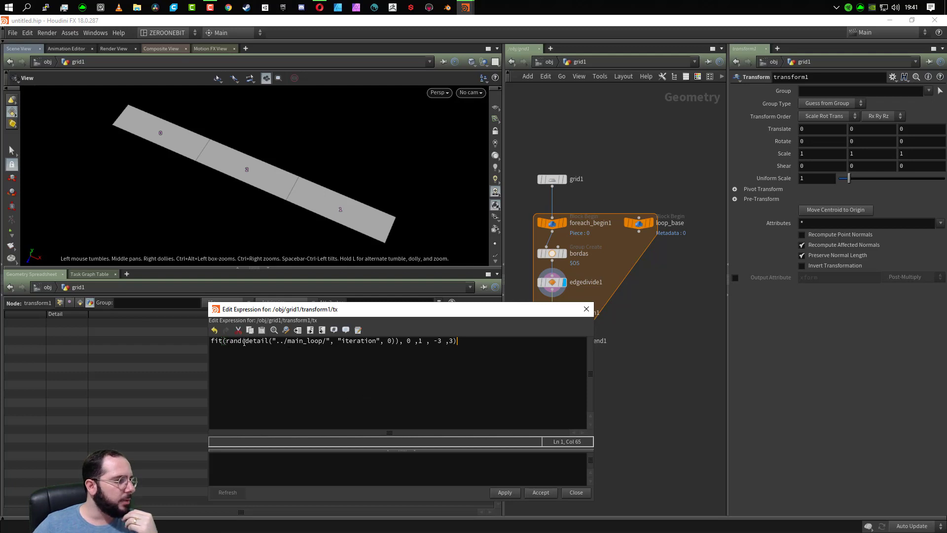
- Replace main_loop with loop_base in the node path of the expression's detail function
drag(245, 341, 393, 357)
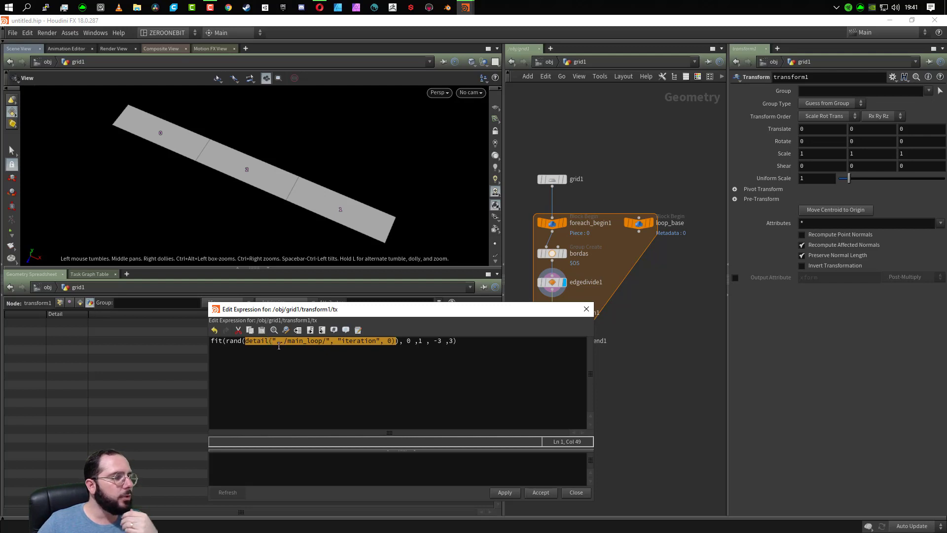
click(322, 350)
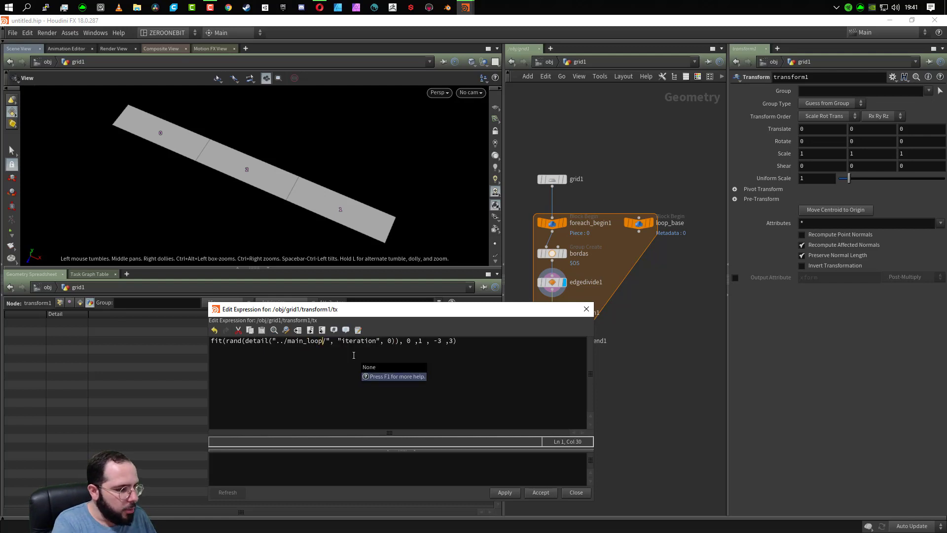
key(BackSpace)
key(BackSpace)
key(BackSpace)
key(BackSpace)
key(BackSpace)
key(BackSpace)
key(BackSpace)
key(BackSpace)
key(BackSpace)
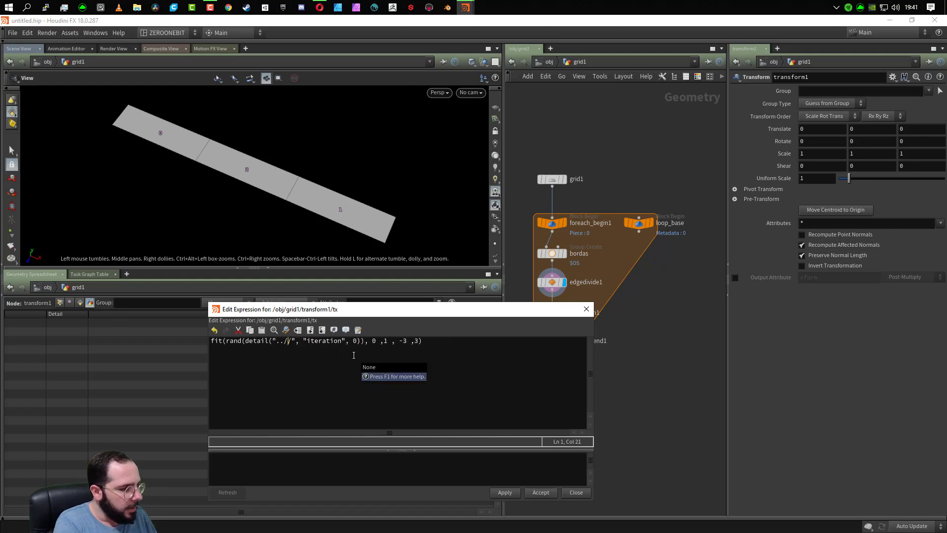
text(loop)
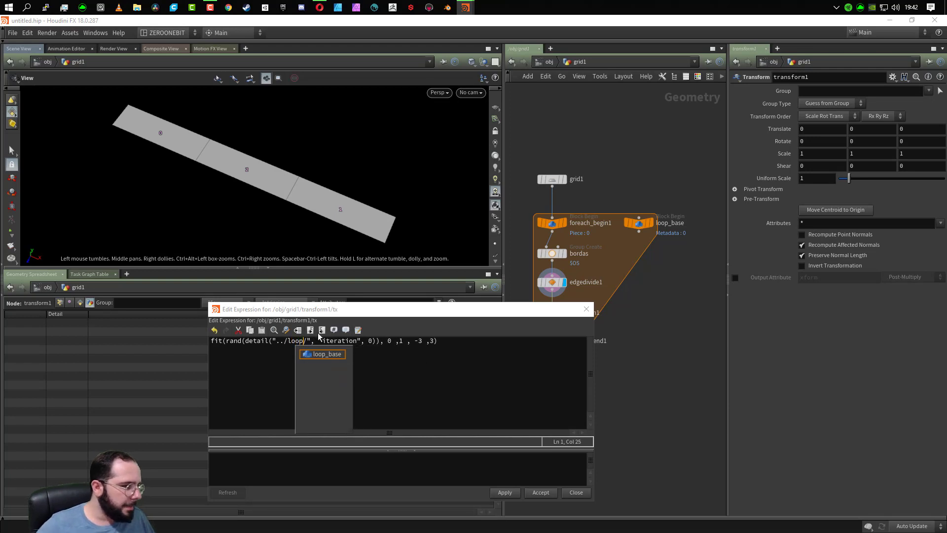
click(317, 356)
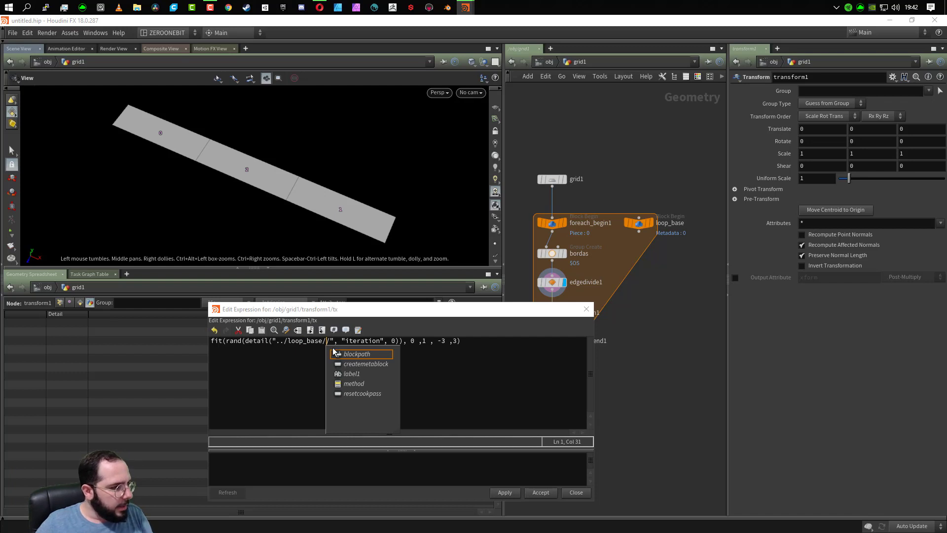
key(BackSpace)
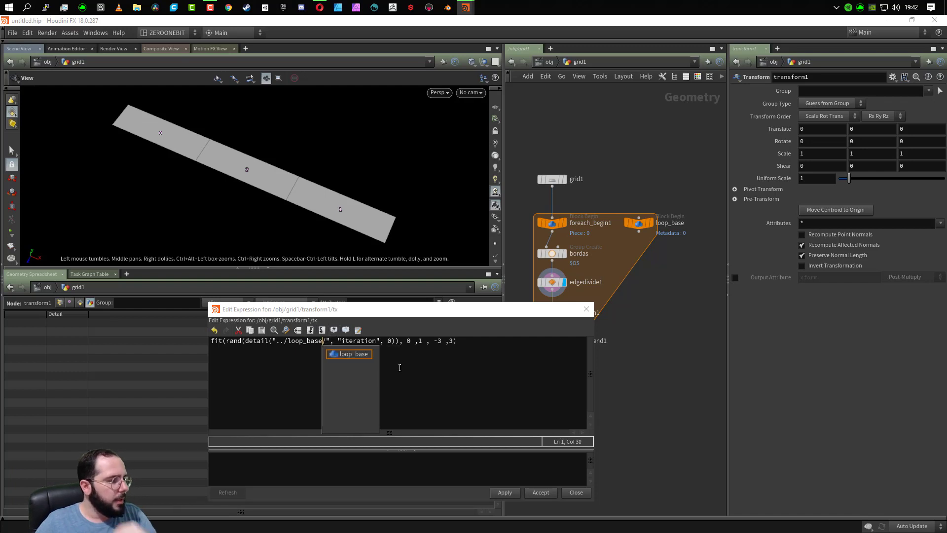
click(389, 349)
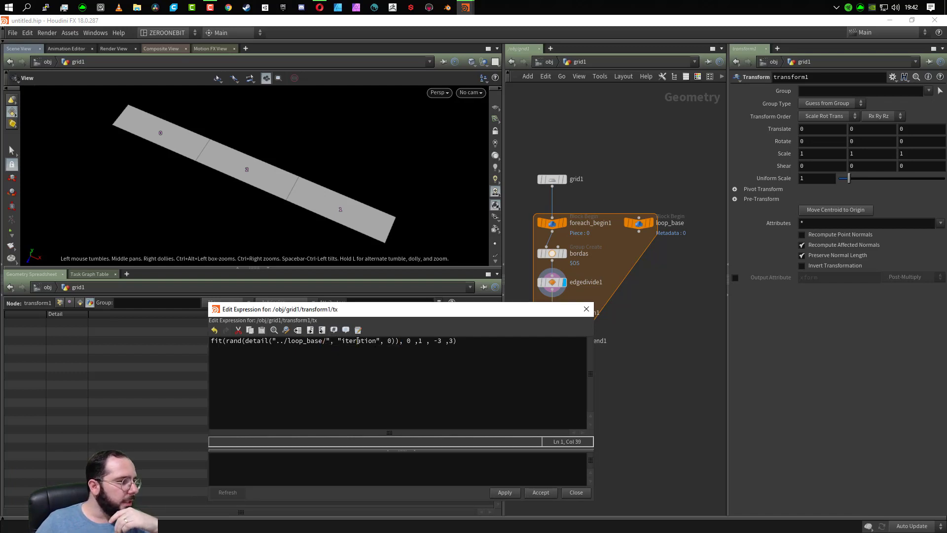
- Examine the detail function's node path, attribute name and index arguments in the X translation expression
click(253, 341)
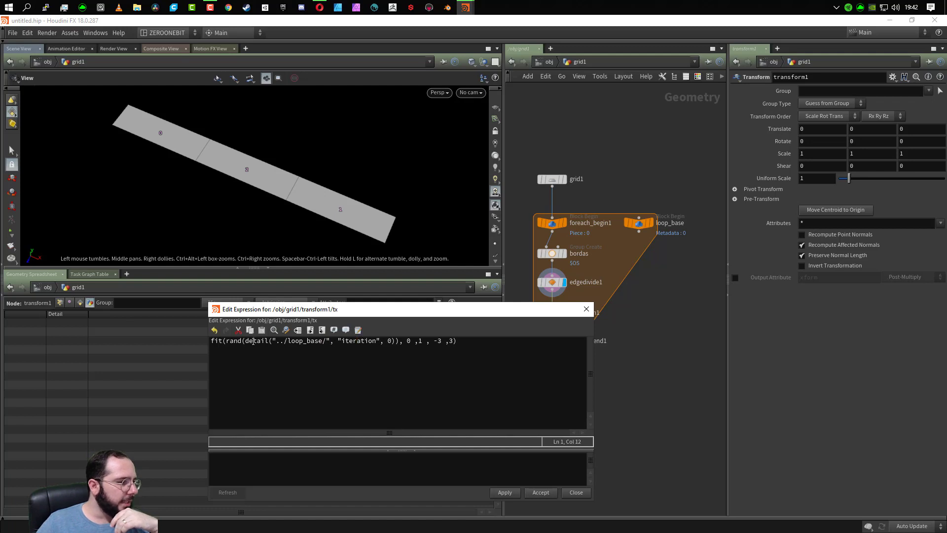
click(390, 343)
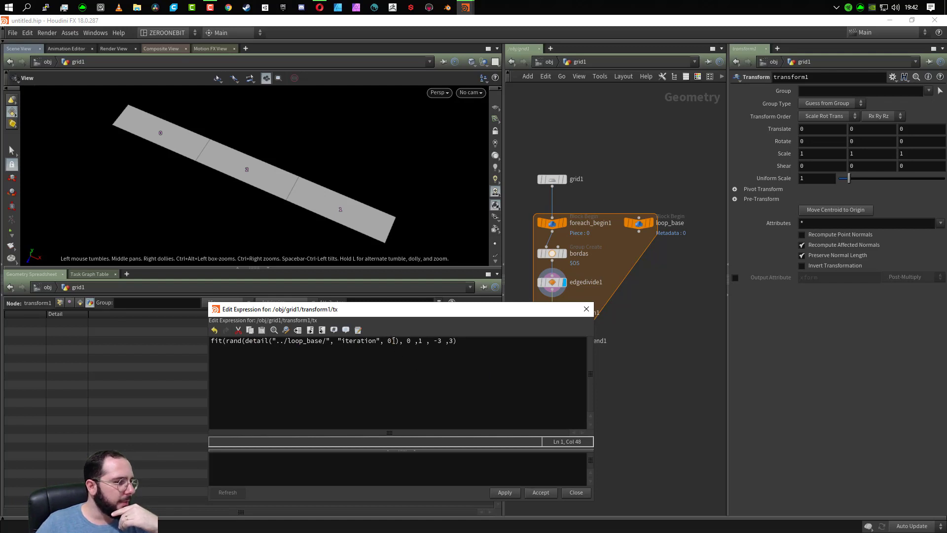
click(394, 344)
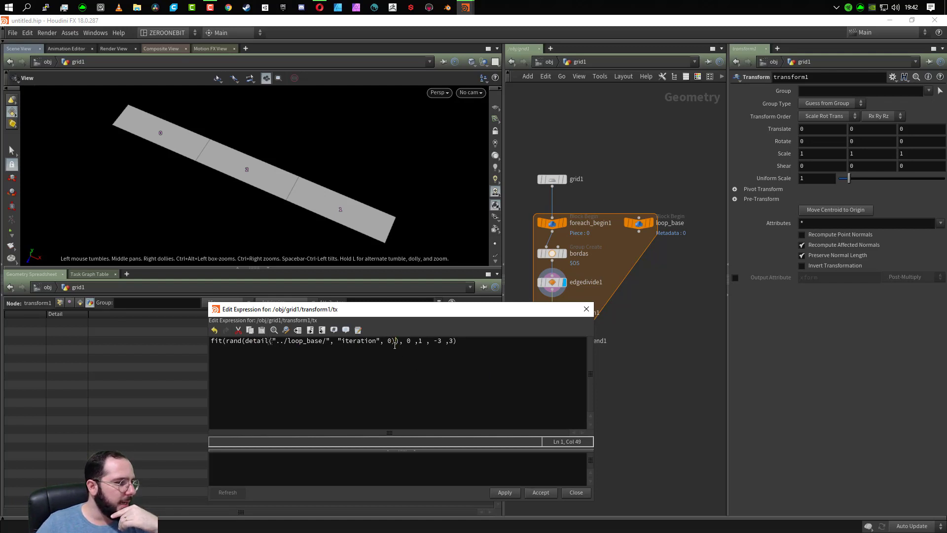
click(390, 348)
drag(390, 347, 269, 360)
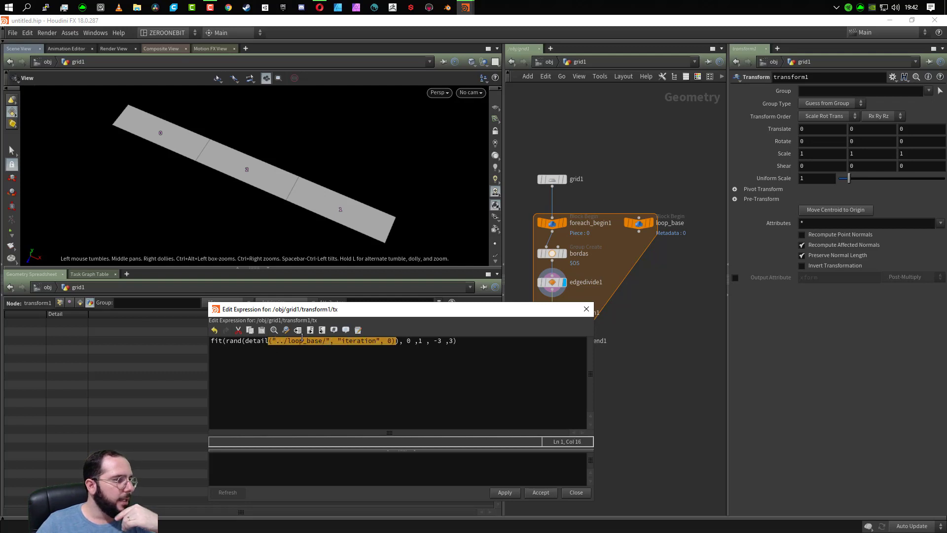
click(251, 345)
drag(253, 346, 395, 345)
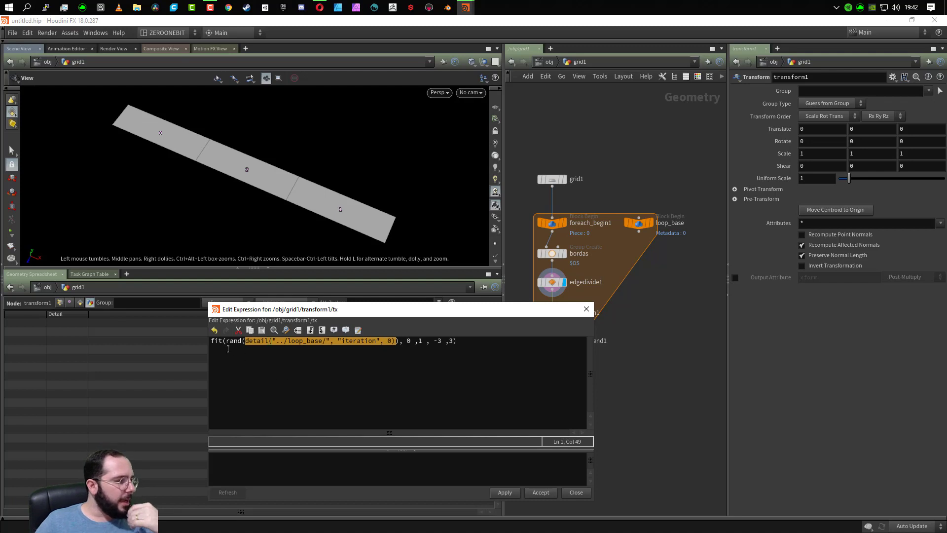
- Examine the X translation expression: the detail call inside rand, its loop_base path and iteration attribute, and fit's input and output ranges
click(244, 341)
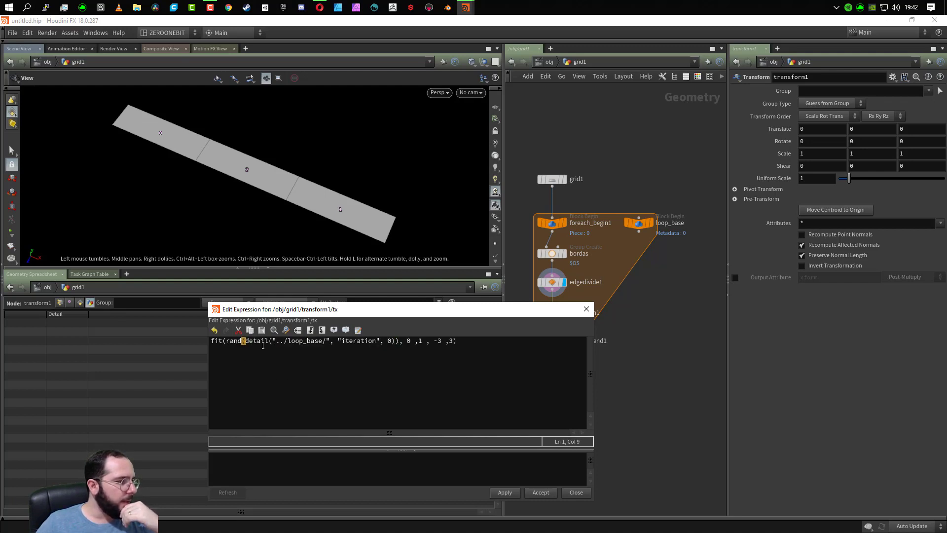
click(396, 341)
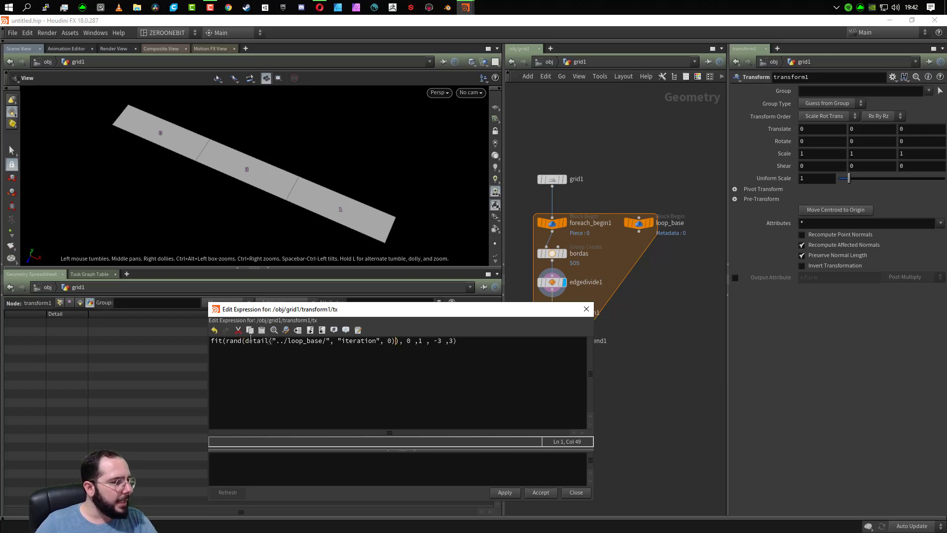
drag(245, 342, 390, 342)
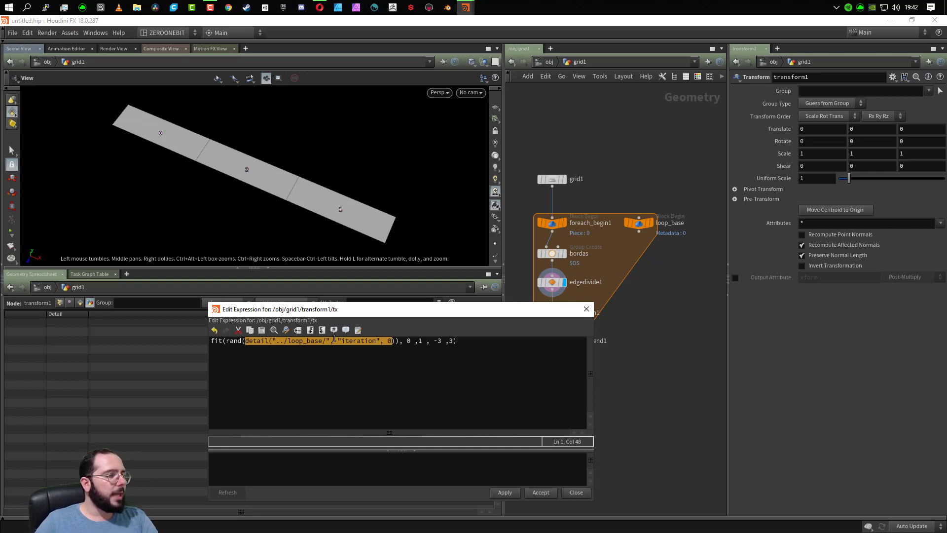
click(226, 340)
drag(226, 341, 205, 342)
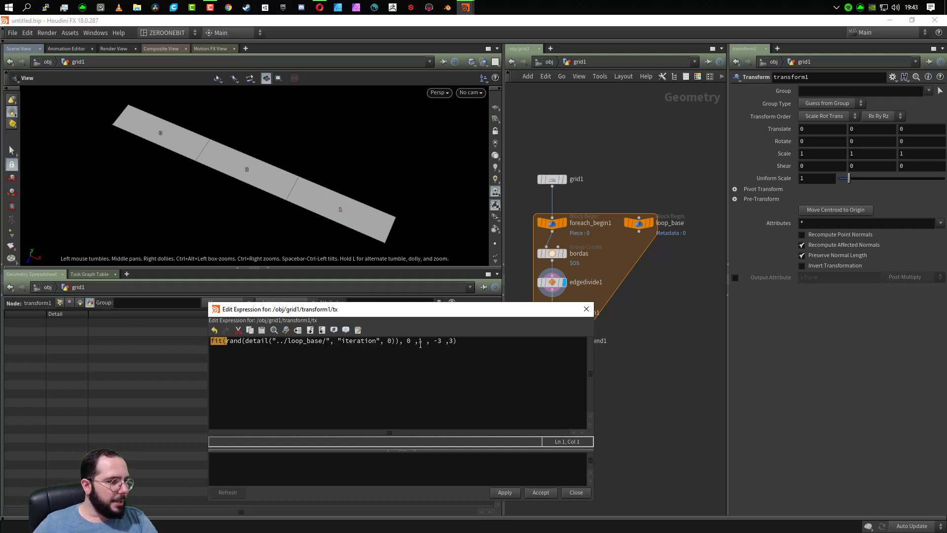
drag(429, 340, 452, 340)
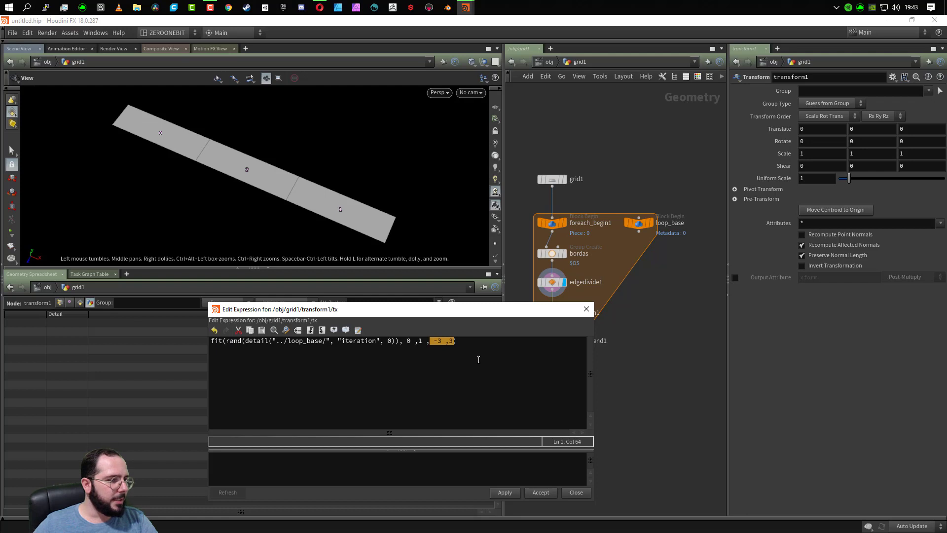
click(402, 358)
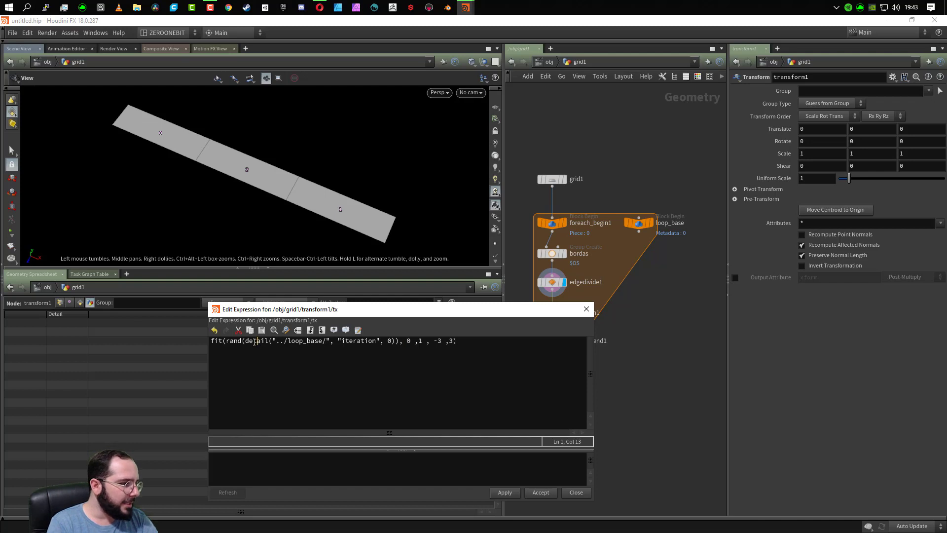
click(301, 344)
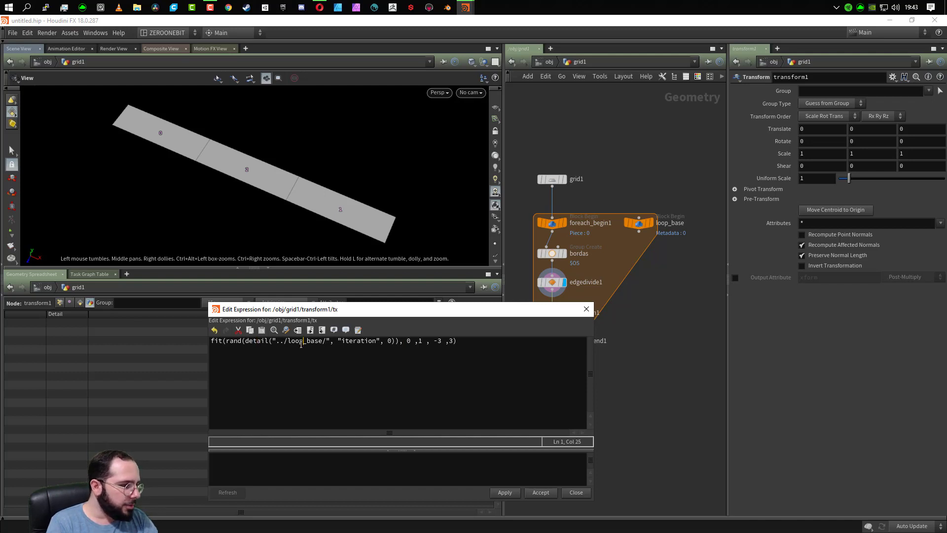
double_click(372, 341)
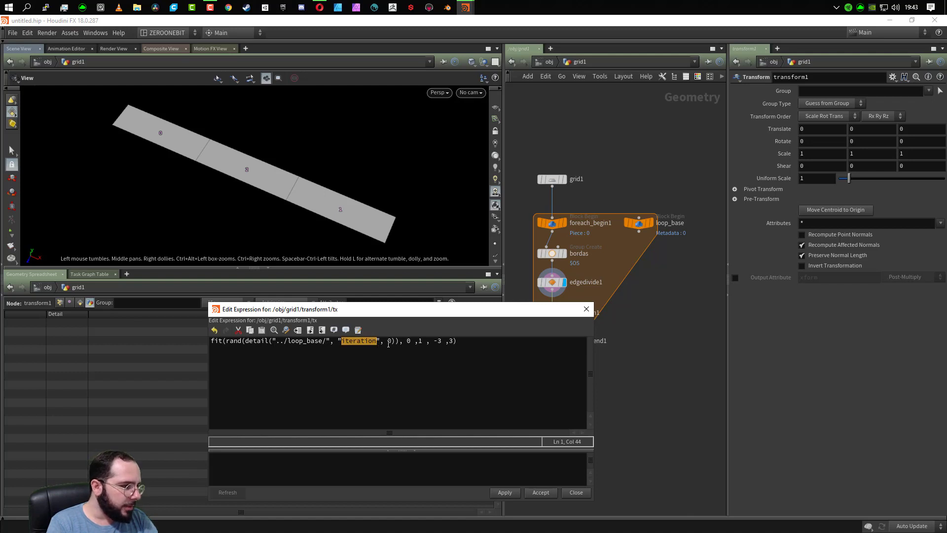
click(388, 344)
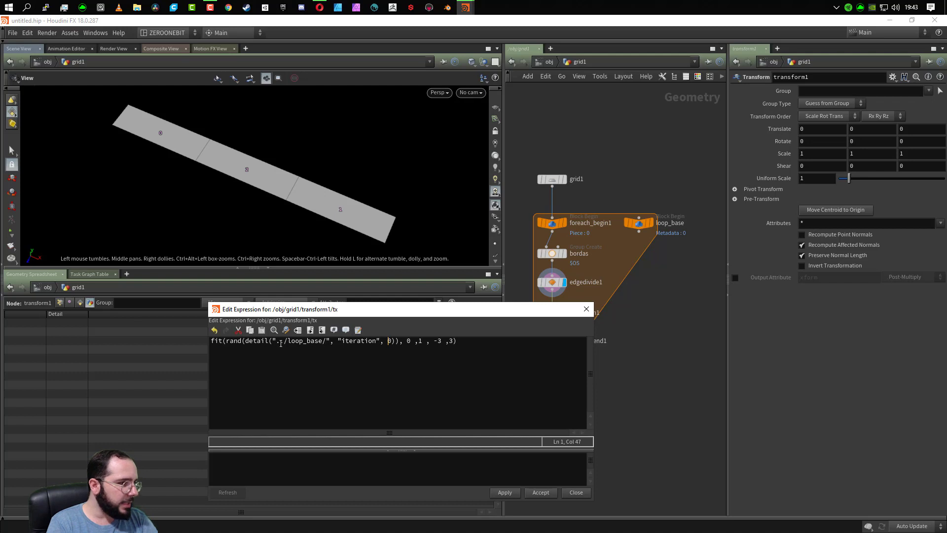
click(234, 342)
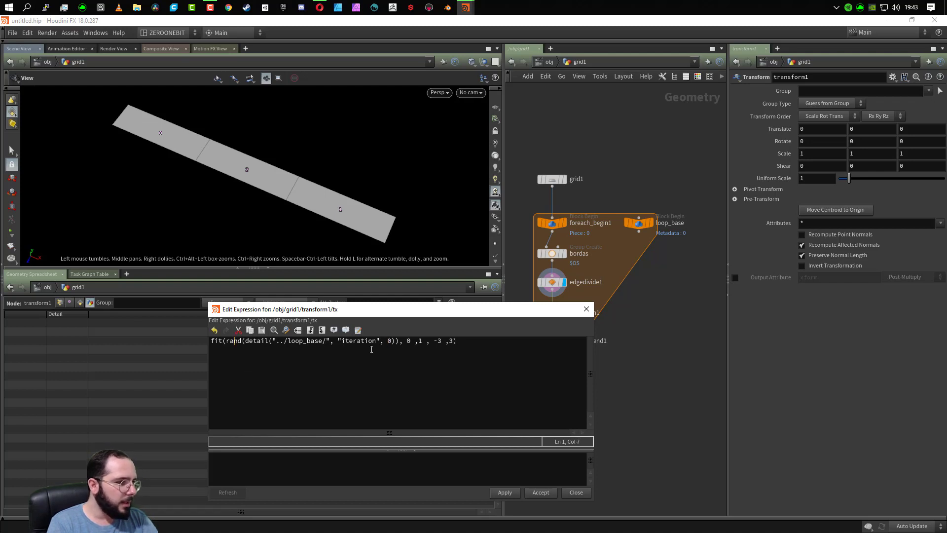
click(415, 341)
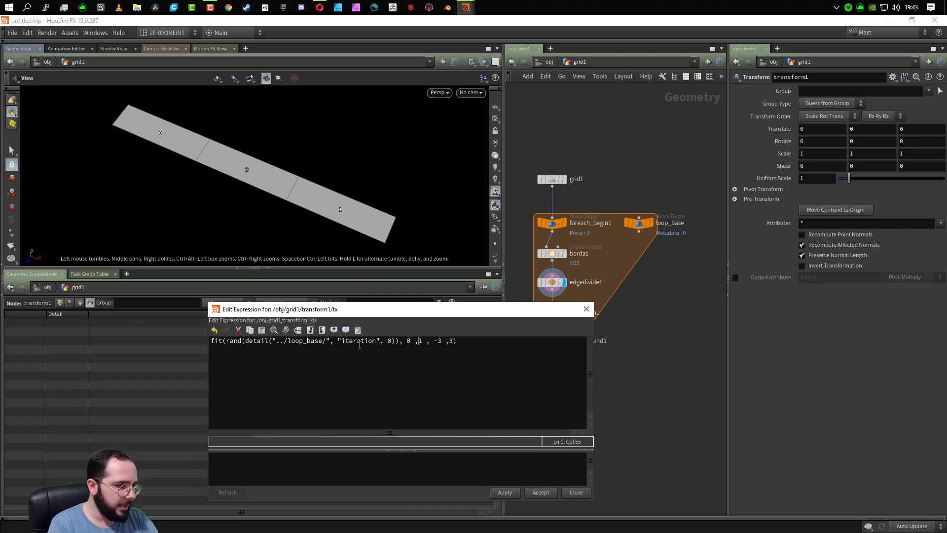
- Review the fit function's comma-separated arguments and accept the expression for transform1's X translation
click(399, 349)
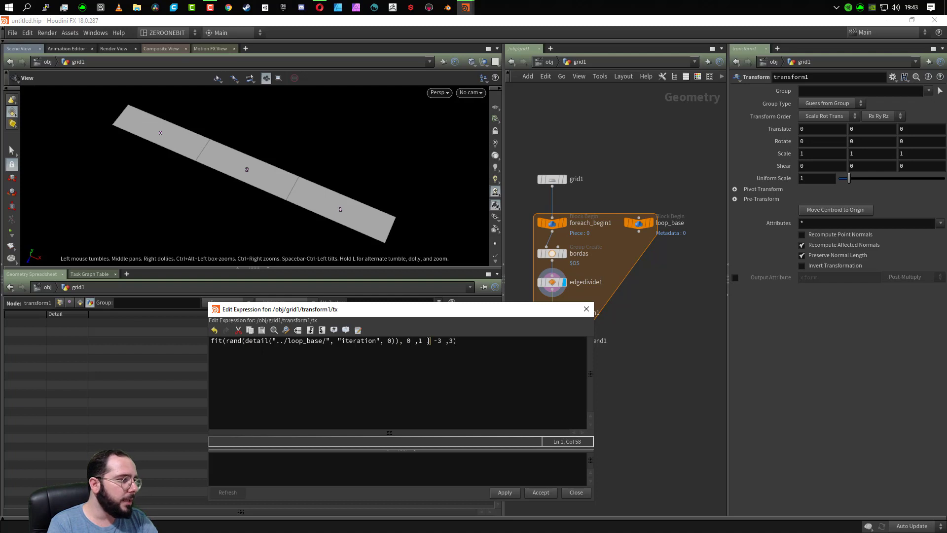
click(224, 340)
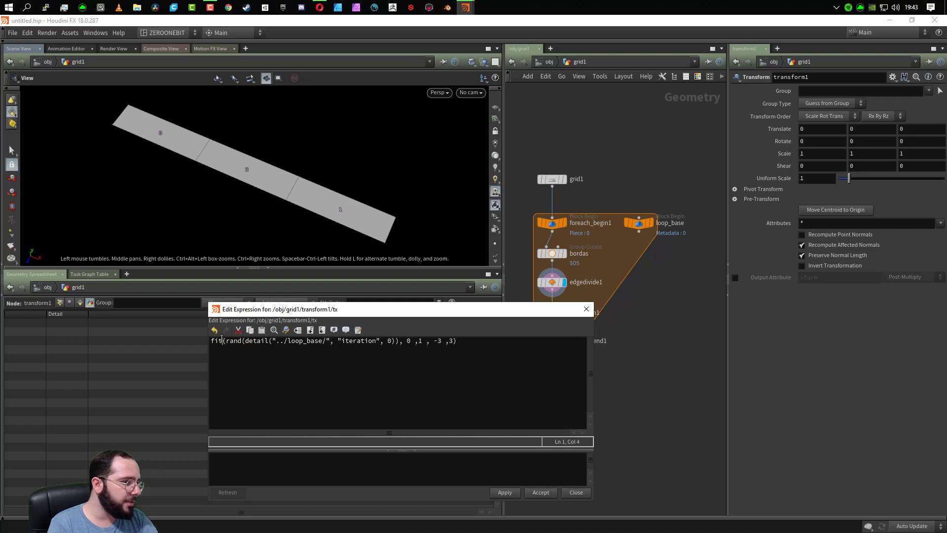
click(428, 341)
text(,)
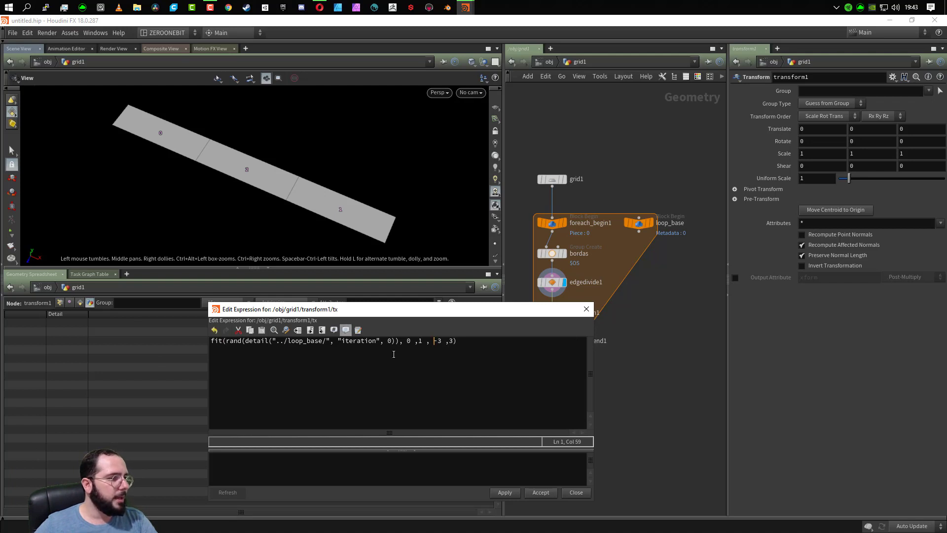
click(411, 342)
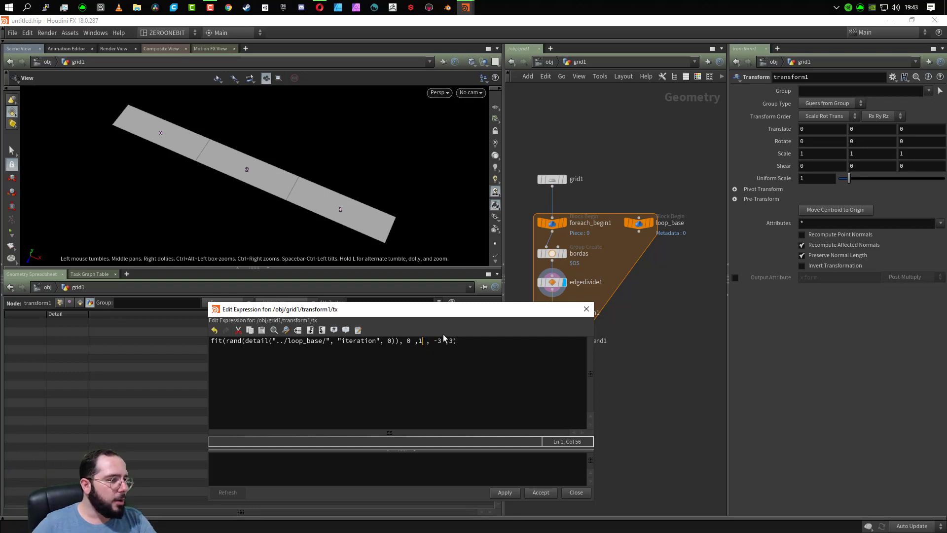
click(539, 492)
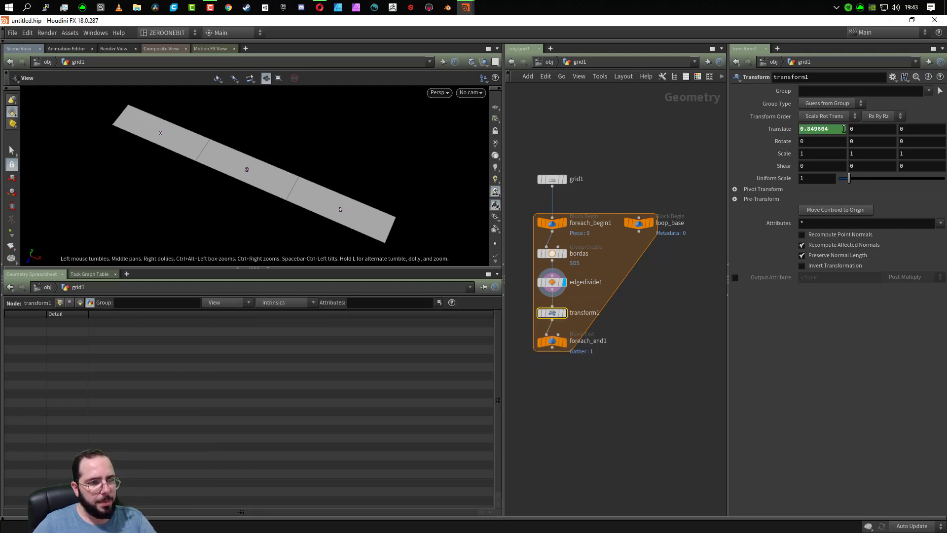
- Split the parameter pane into two stacked panes and pin the upper one to transform1
drag(545, 343, 546, 346)
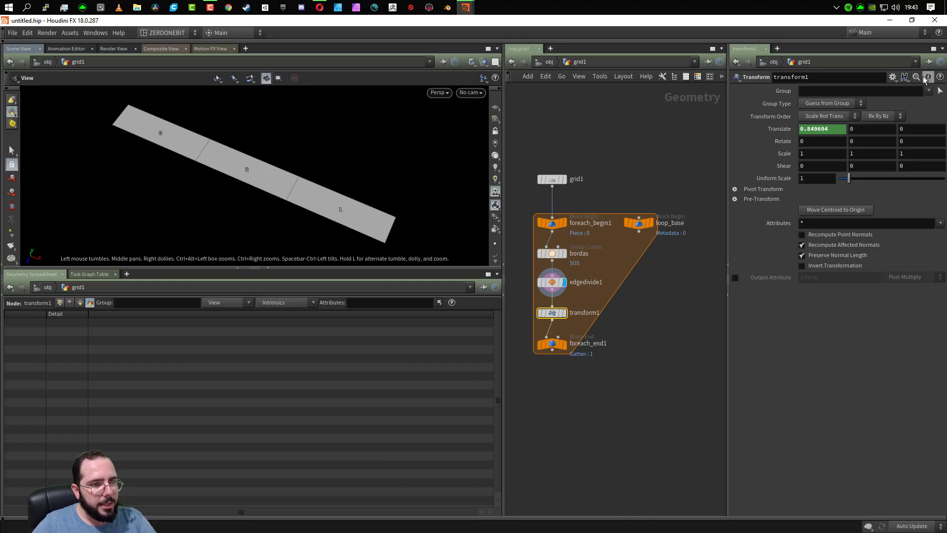
click(893, 77)
click(893, 77)
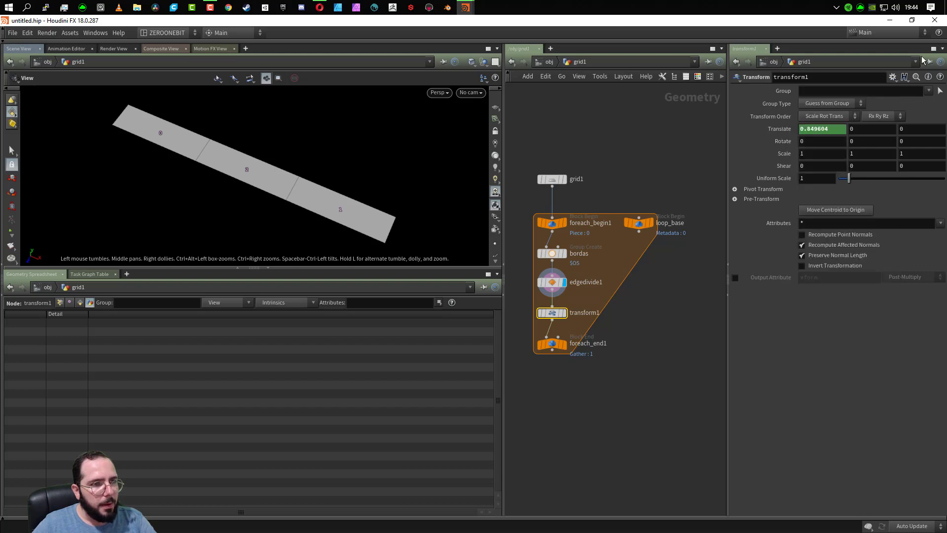
click(942, 49)
click(878, 186)
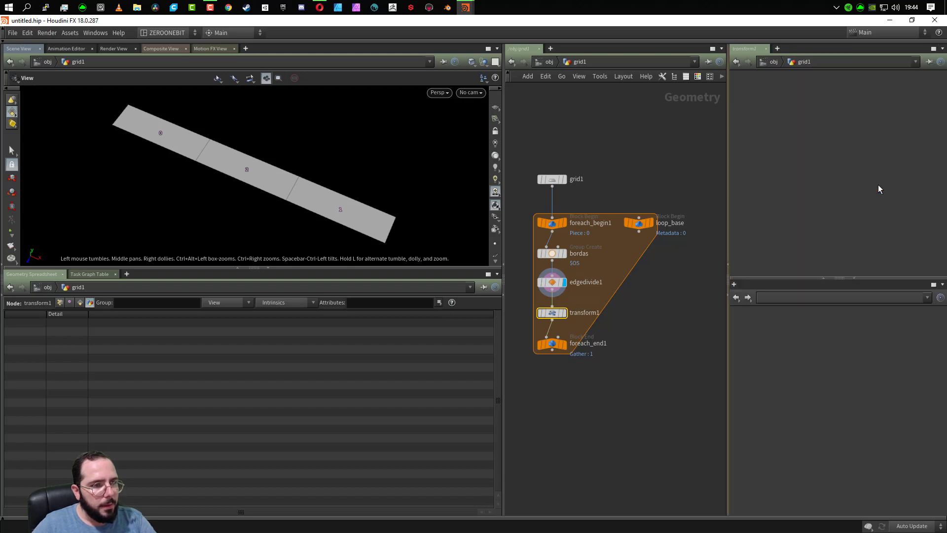
click(930, 62)
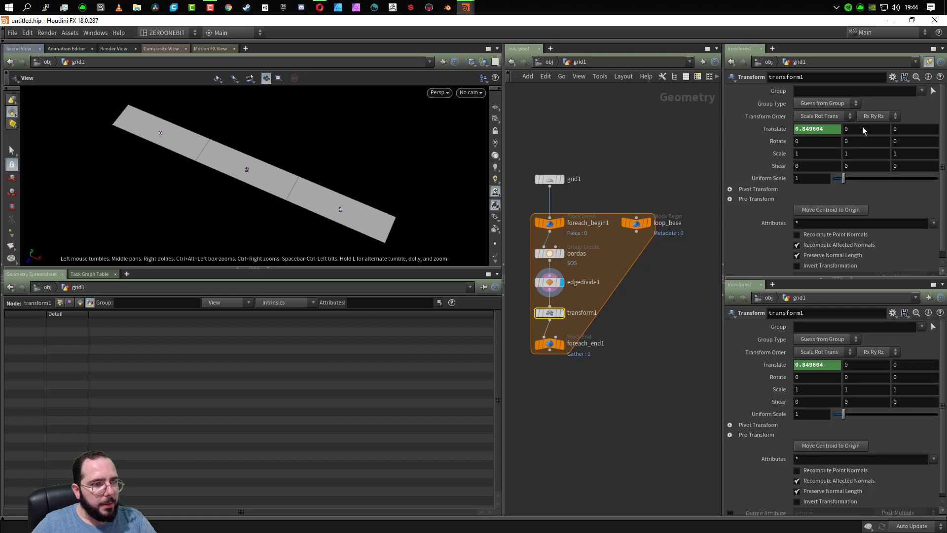
- Set foreach_end1's single pass to 5 and then 1 to compare the X translation computed for each strip
click(552, 344)
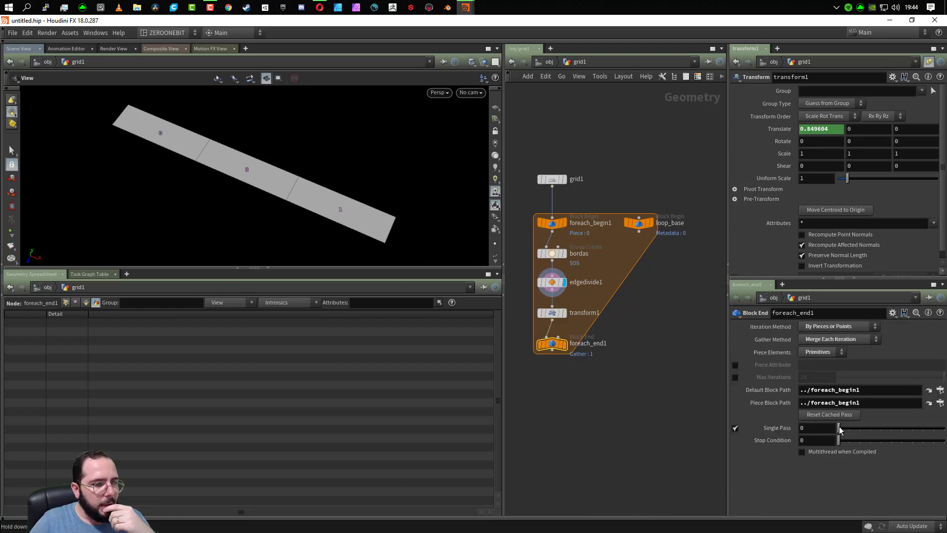
drag(838, 428, 891, 432)
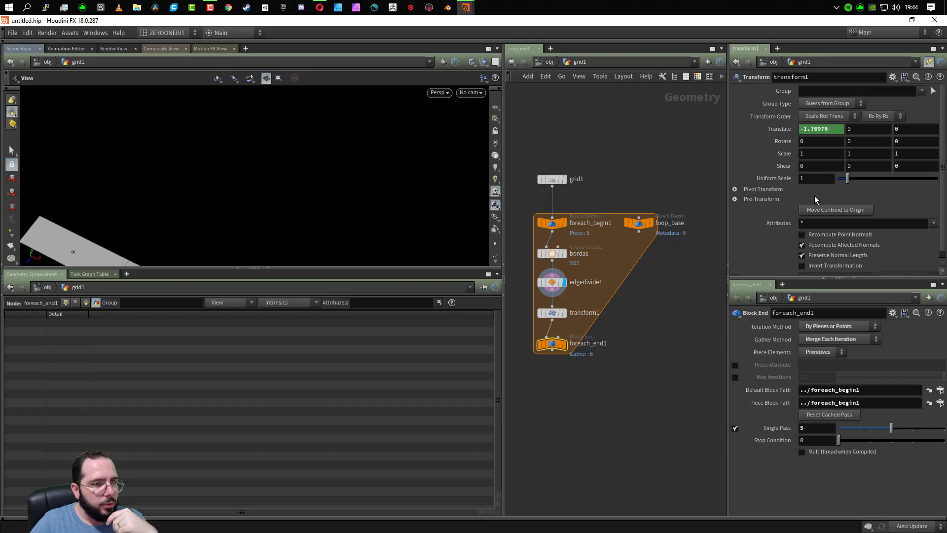
scroll(92, 198, down, 6)
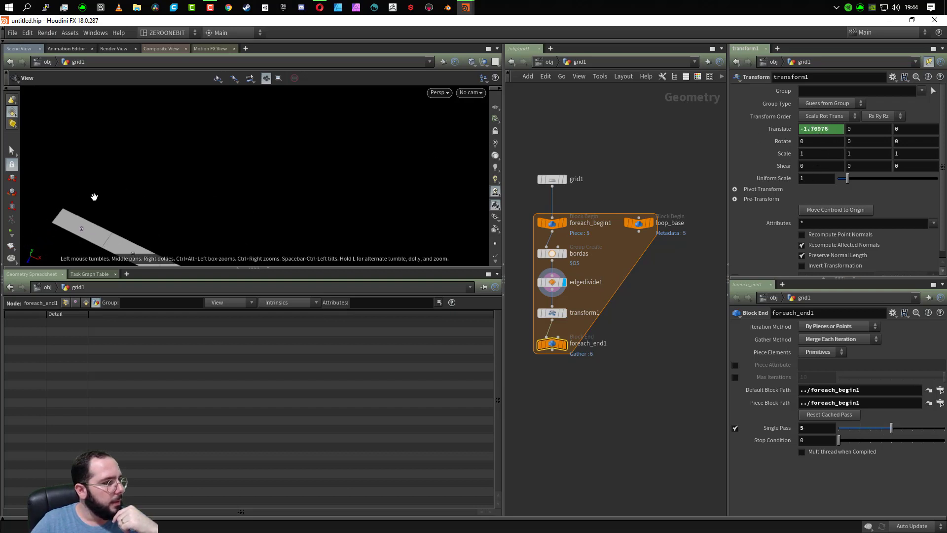
middle_drag(290, 210, 379, 162)
drag(891, 428, 848, 429)
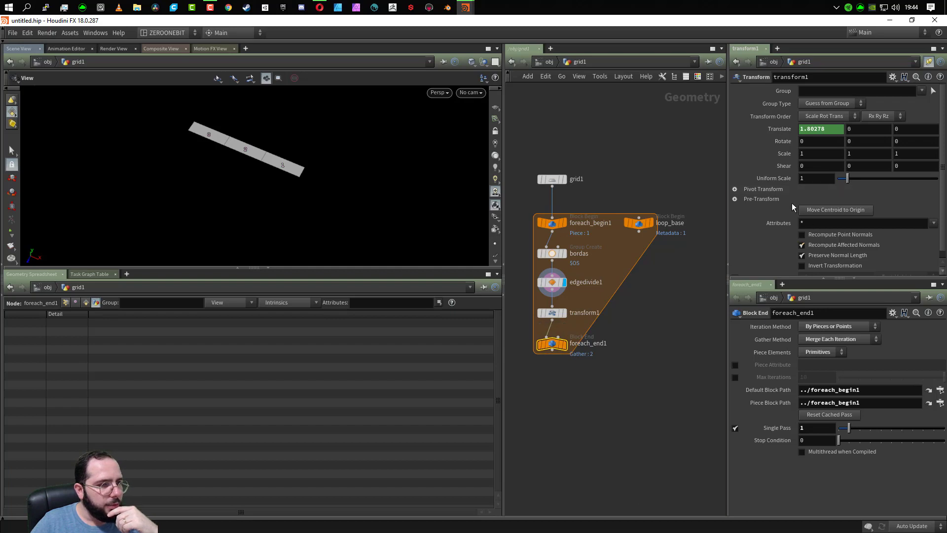
- Disable foreach_end1's single pass and display that node's output, viewing all the offset strips in the viewport
click(734, 429)
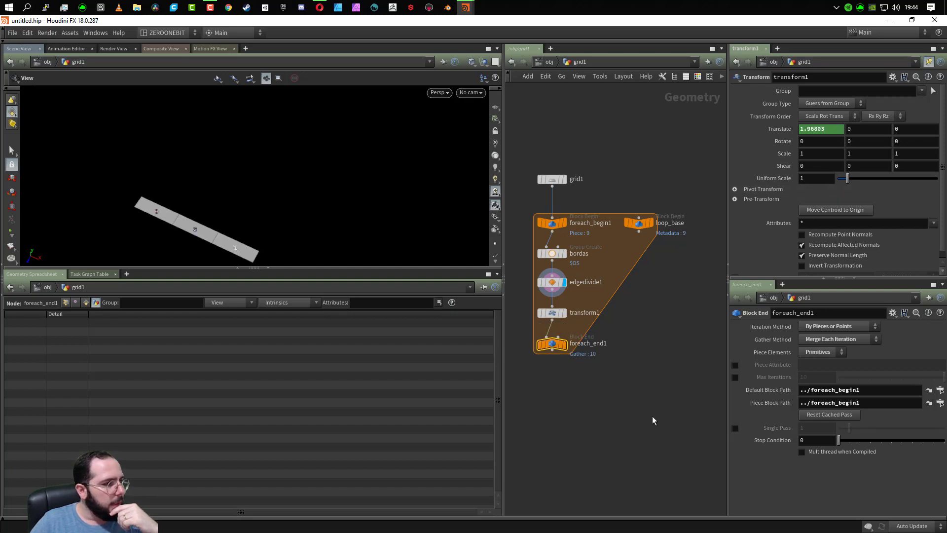
click(566, 347)
drag(323, 245, 191, 195)
middle_drag(210, 148, 231, 173)
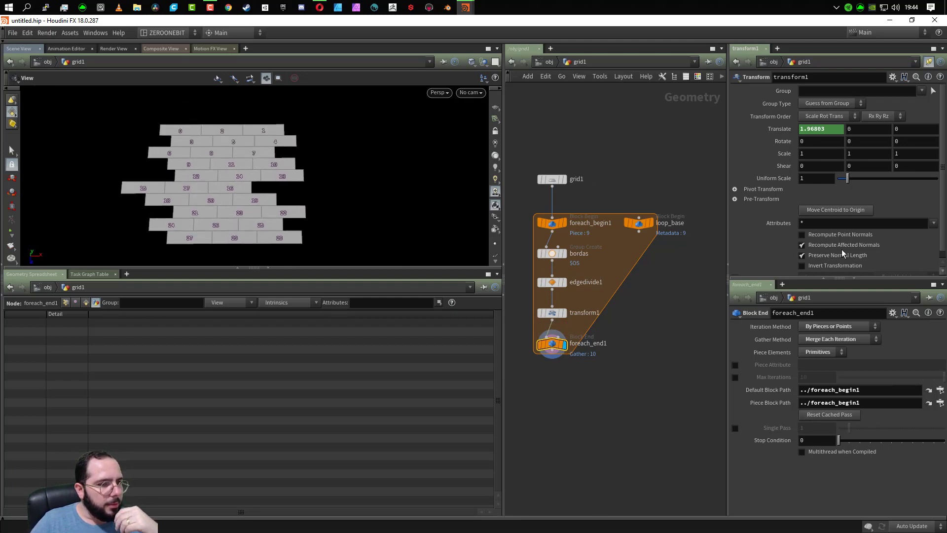
- Isolate iterations 0, 1 and 5 with foreach_end1's single pass to check their X translations, and return to the full loop output
click(735, 427)
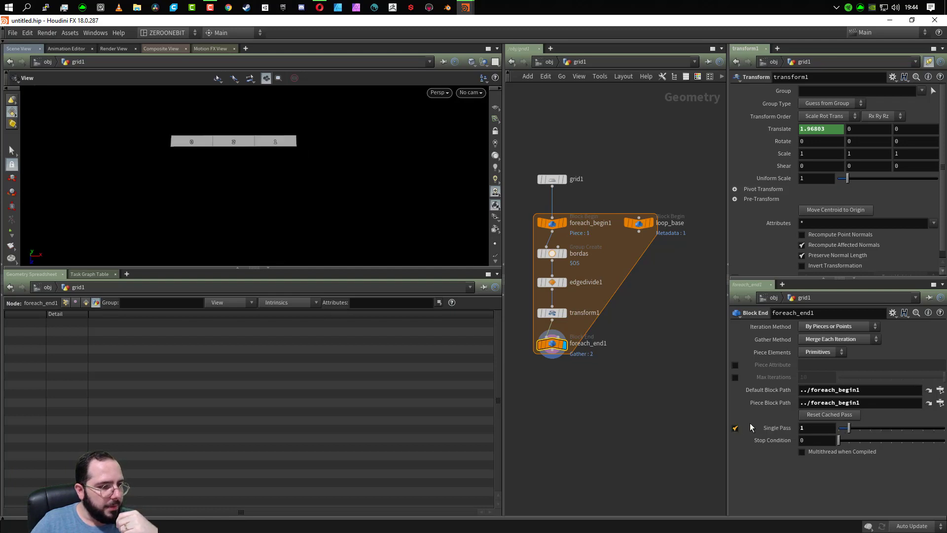
drag(849, 429, 838, 428)
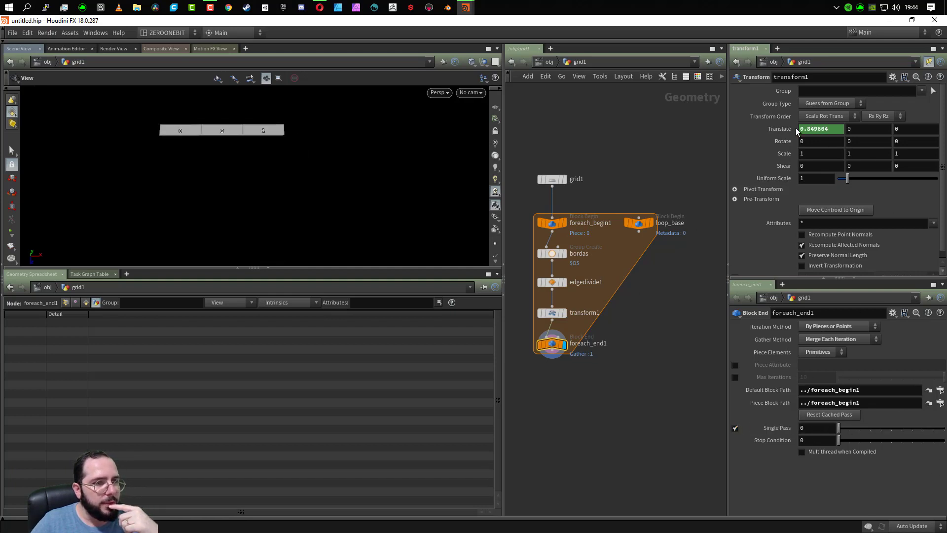
click(847, 428)
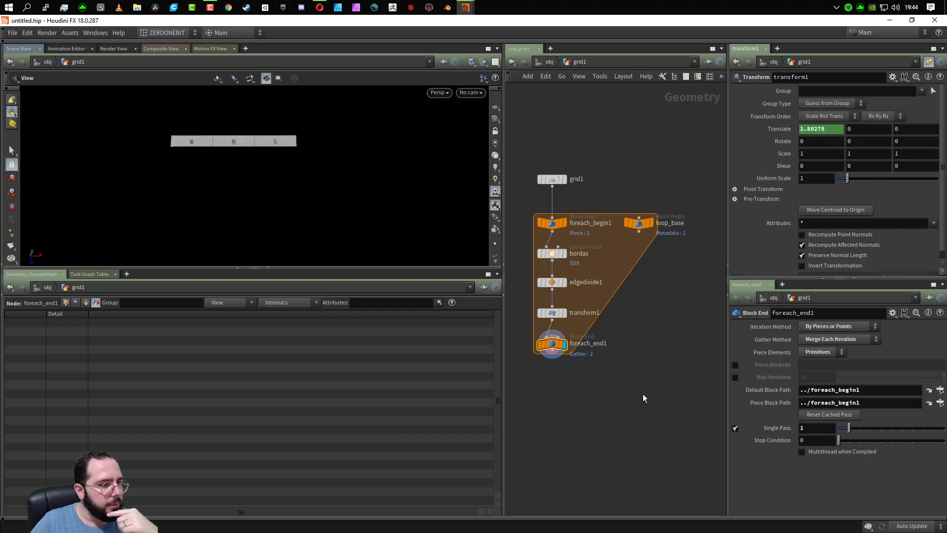
click(736, 428)
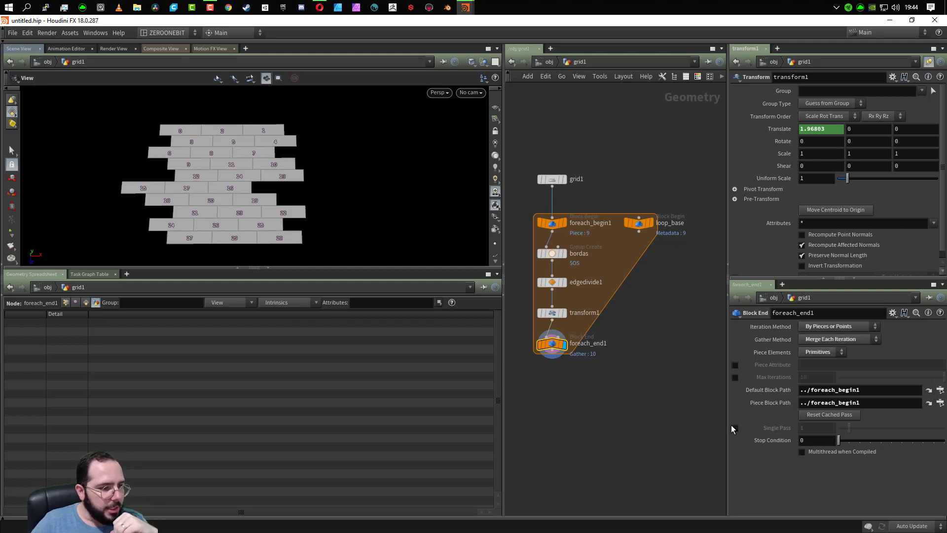
click(735, 428)
drag(855, 422, 892, 423)
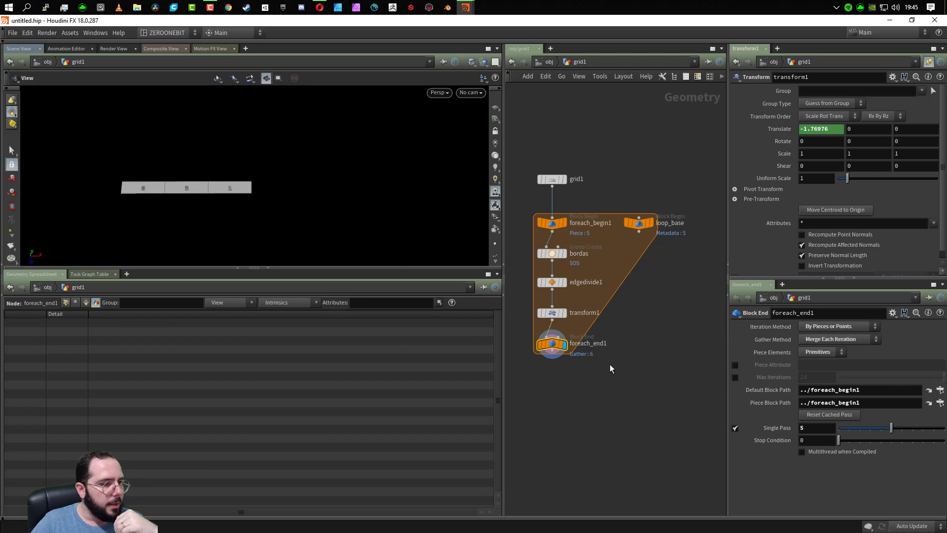
click(736, 427)
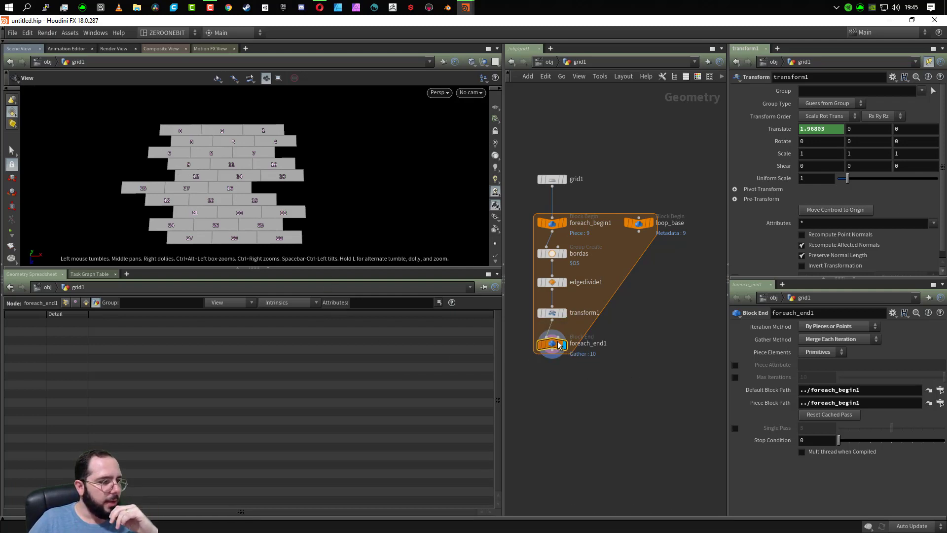
- Move foreach_end1 further down and insert a For-Each Primitive loop between transform1 and foreach_end1
drag(556, 360, 557, 475)
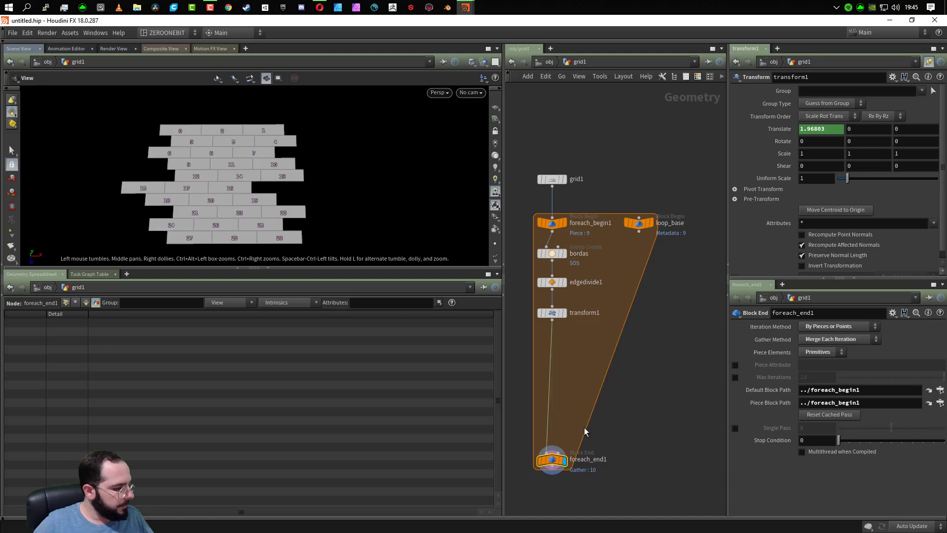
key(Tab)
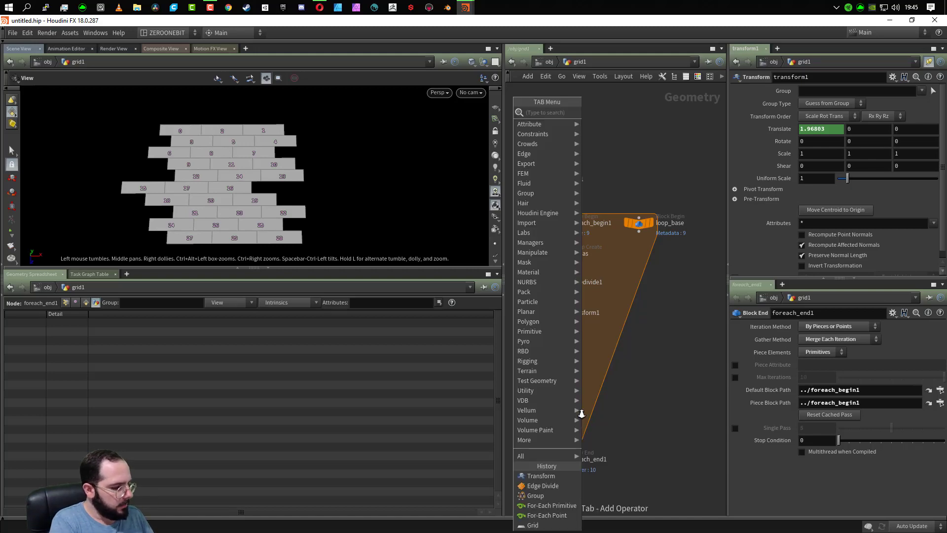
text(for each)
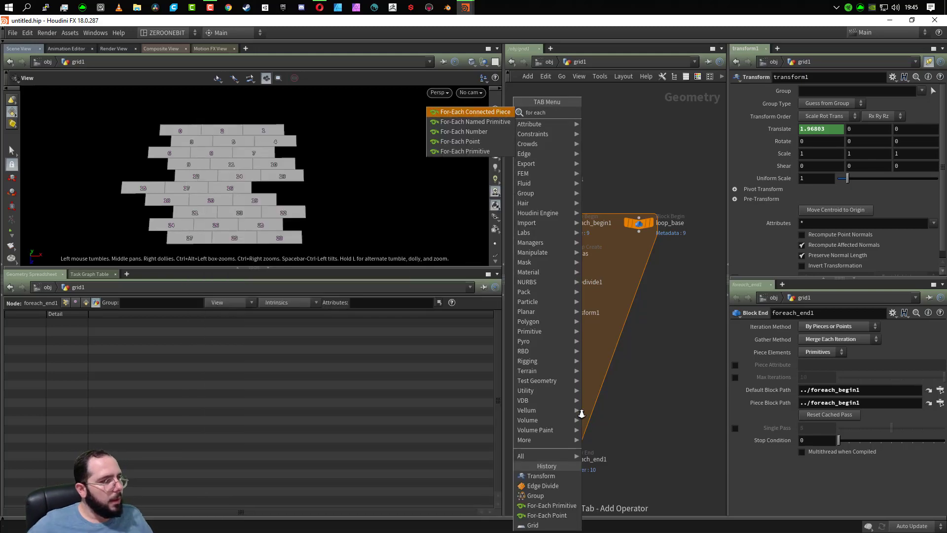
click(474, 152)
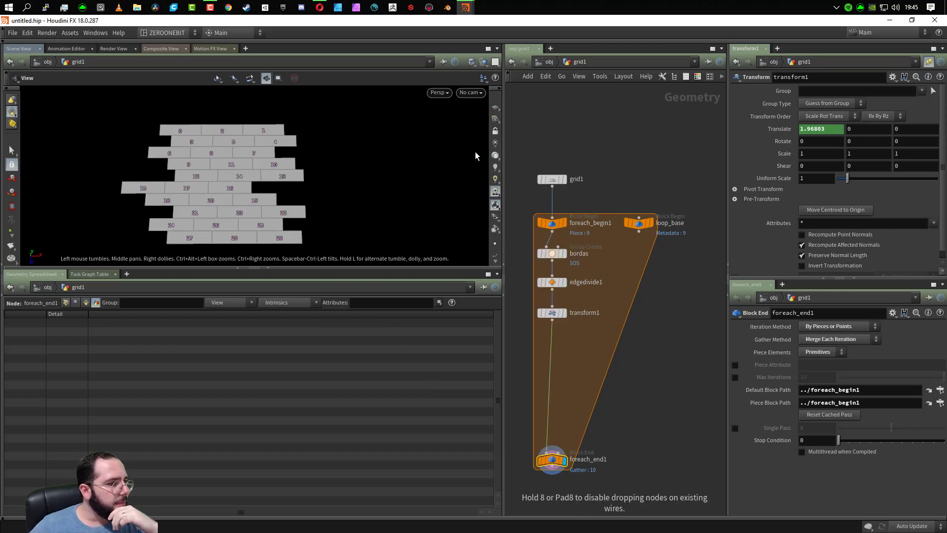
click(552, 335)
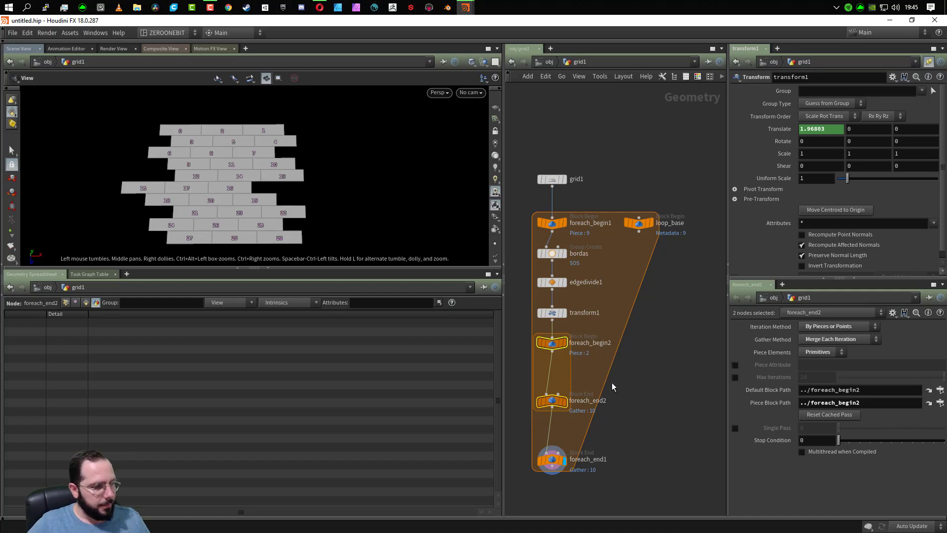
- Create a metadata import node for the inner loop from foreach_begin2
click(551, 400)
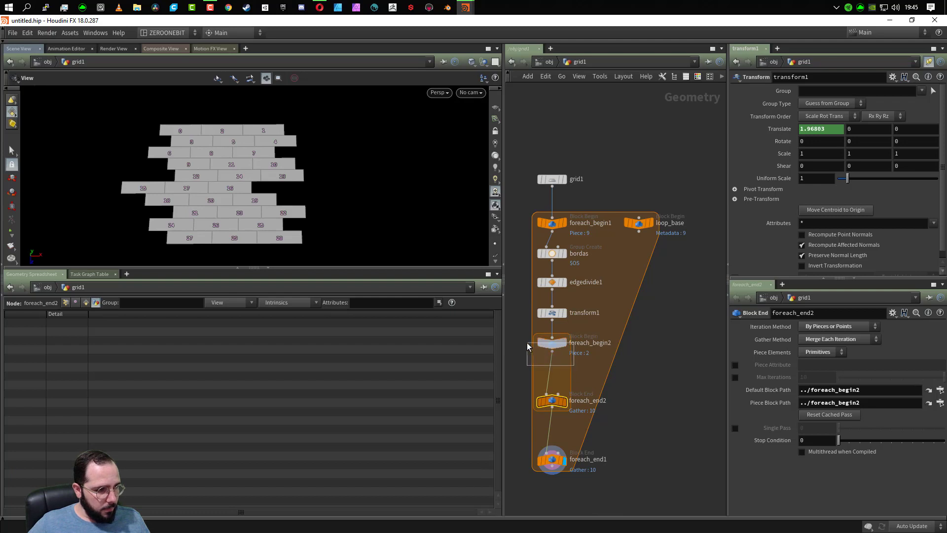
drag(527, 342, 527, 344)
click(836, 365)
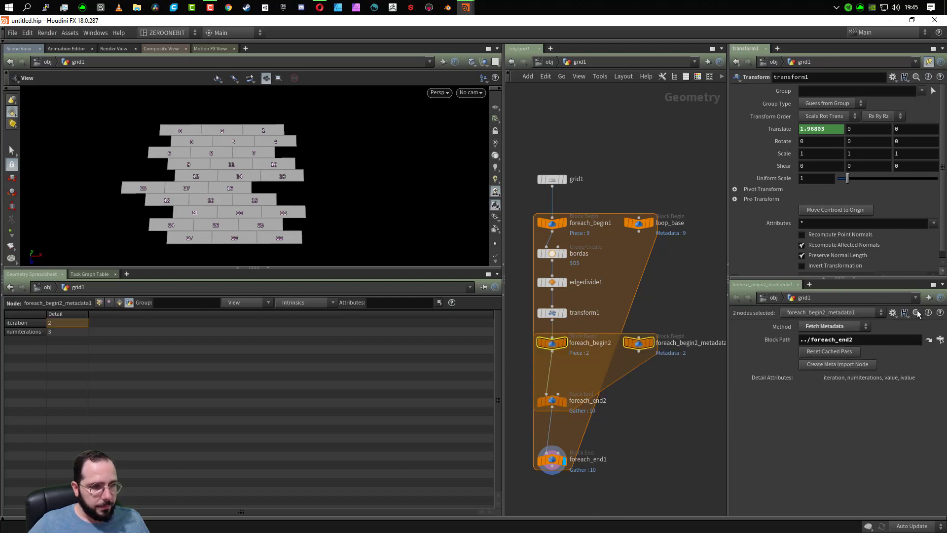
- Close the lower parameter pane and unpin the remaining one so it follows the selected node
click(797, 284)
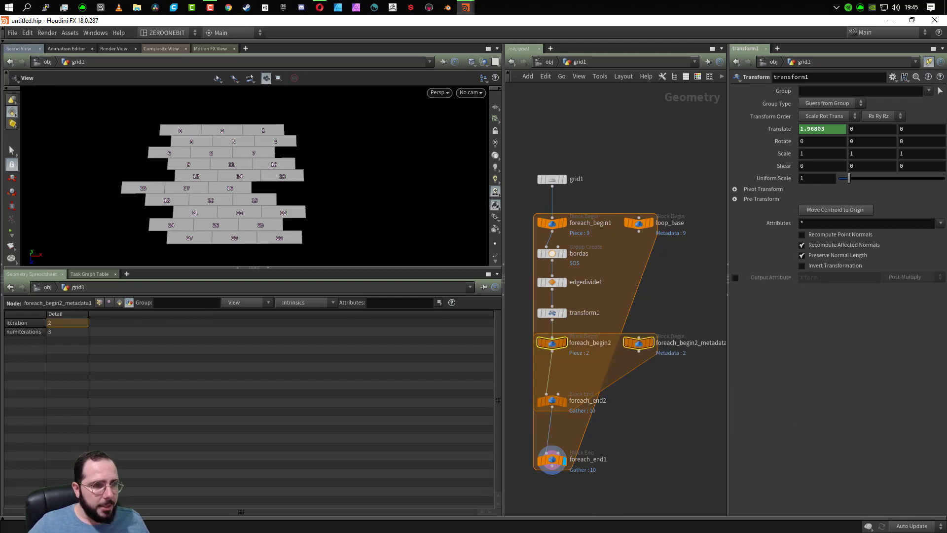
click(929, 63)
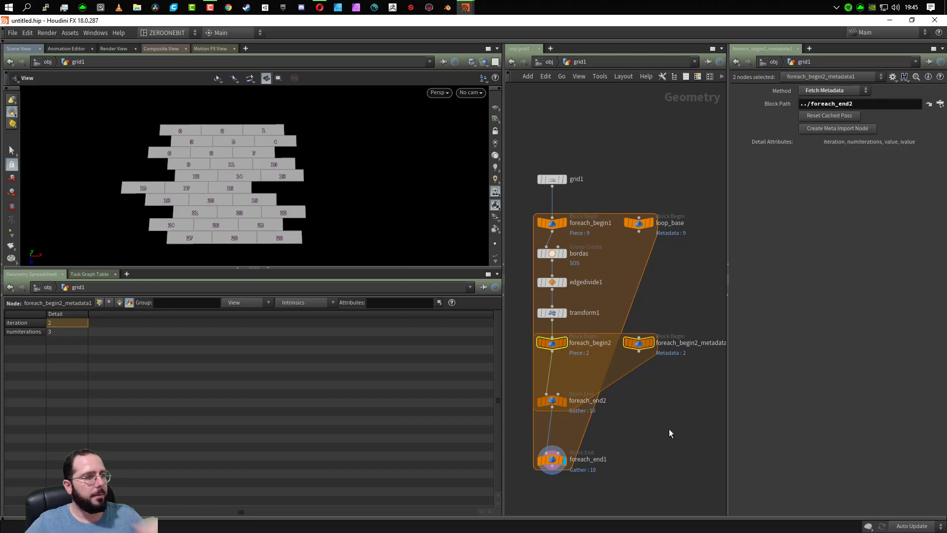
click(638, 217)
key(Escape)
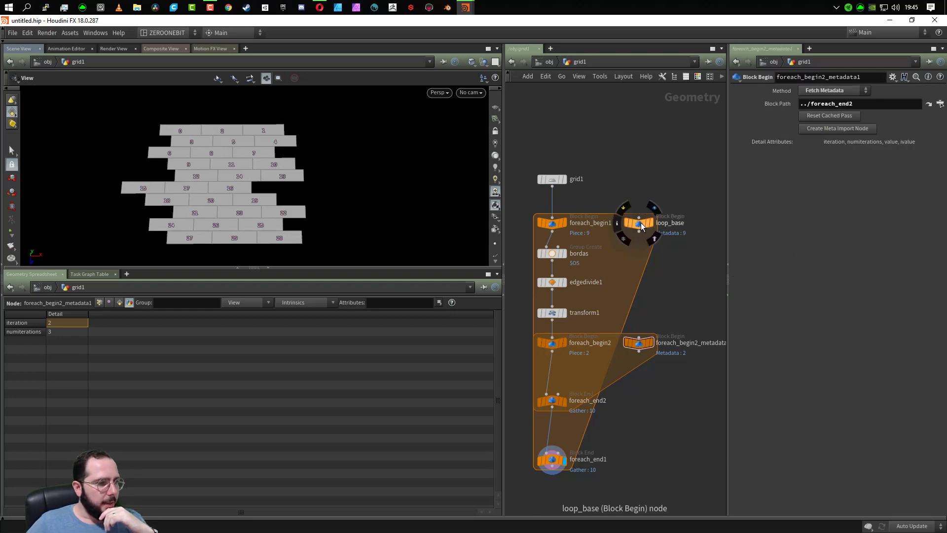
- Move loop_base farther out from foreach_begin1 so the outer loop's area is wider than the inner loop's
drag(641, 222, 688, 222)
key(h)
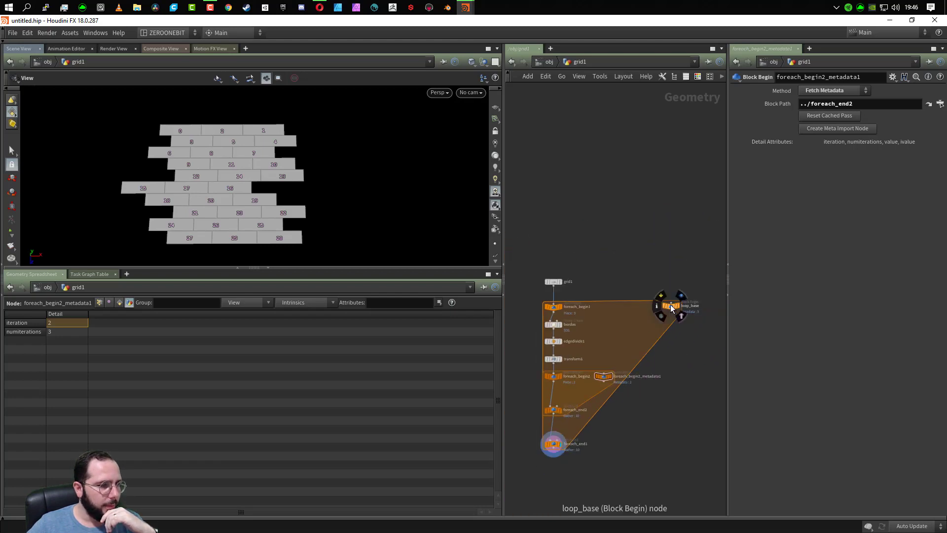
drag(671, 305, 670, 307)
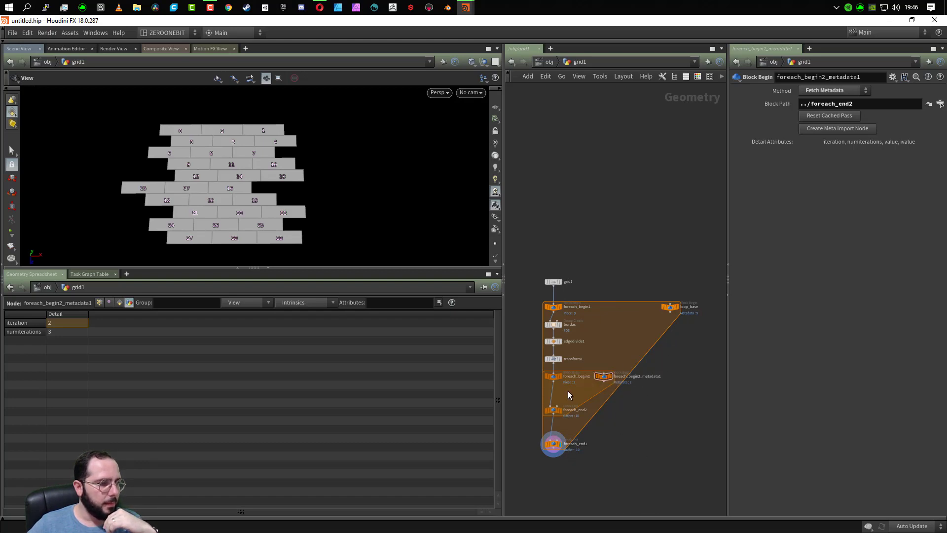
mouse_move(670, 309)
drag(670, 309, 700, 310)
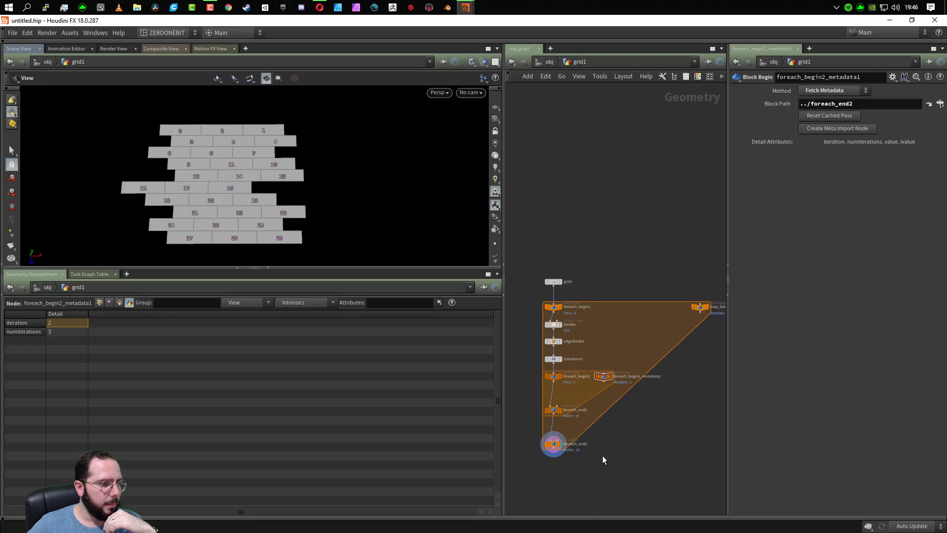
- Rename the inner loop's metadata node as loop_tabua
middle_drag(602, 455, 613, 332)
scroll(613, 343, up, 5)
middle_drag(637, 395, 679, 474)
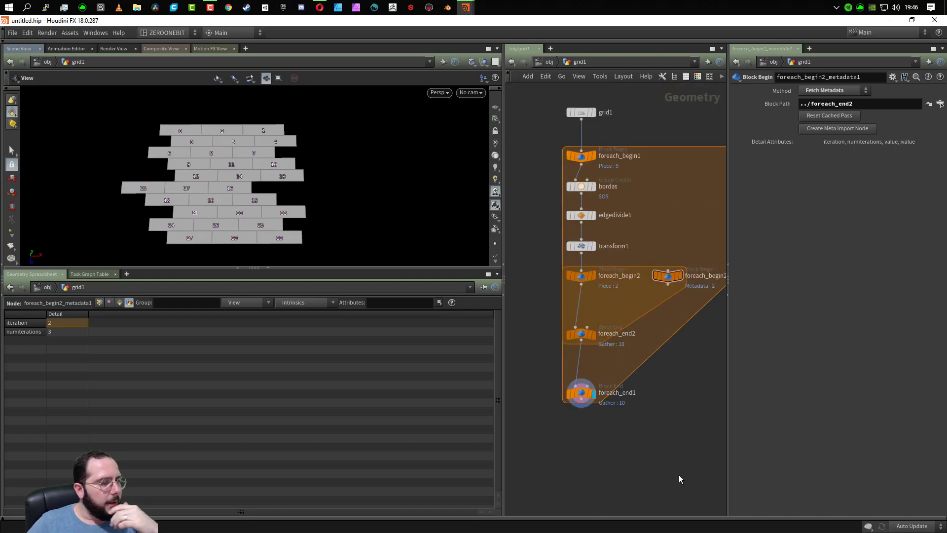
scroll(671, 471, up, 2)
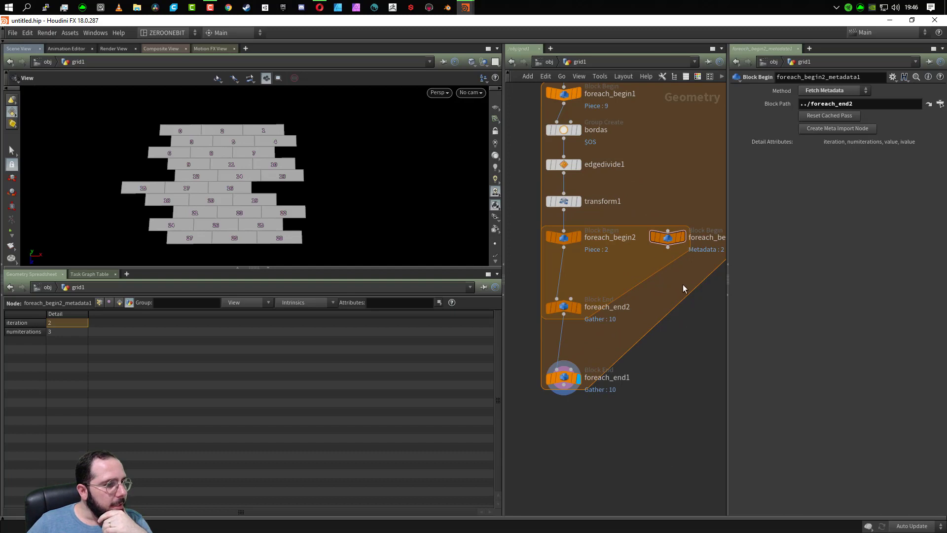
middle_drag(694, 363, 642, 397)
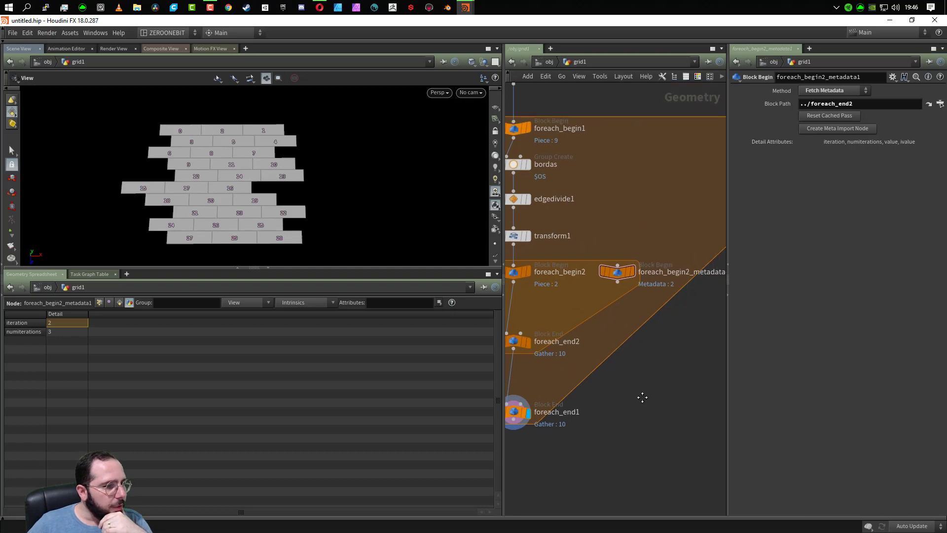
double_click(668, 273)
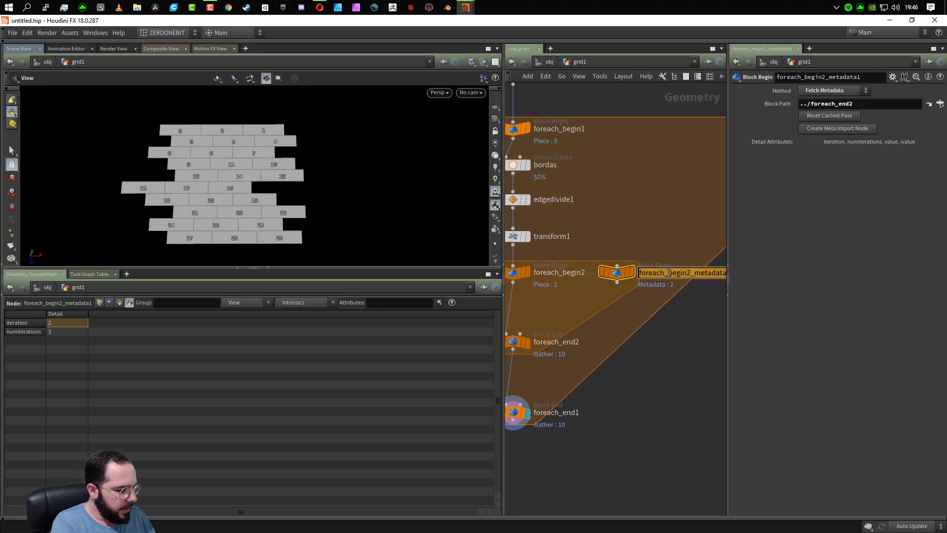
text(loop)
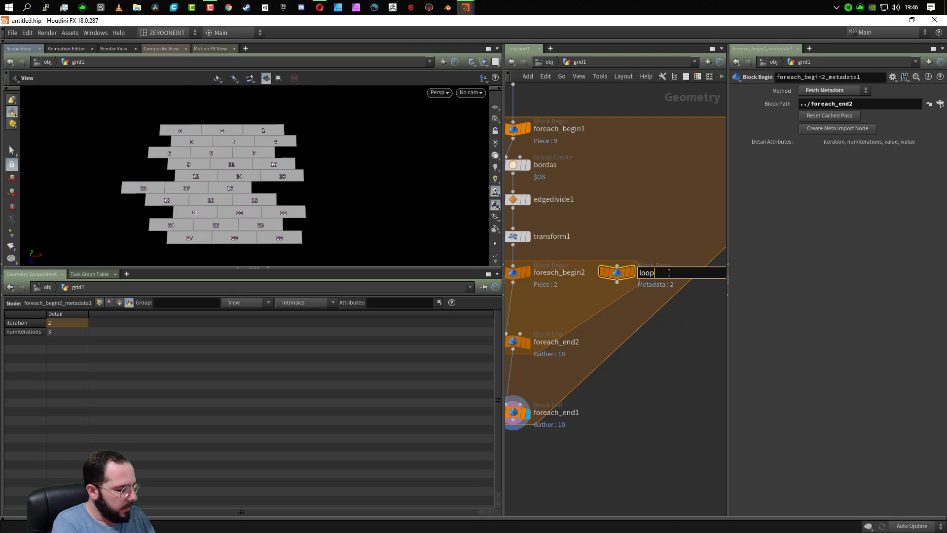
text(_tabua)
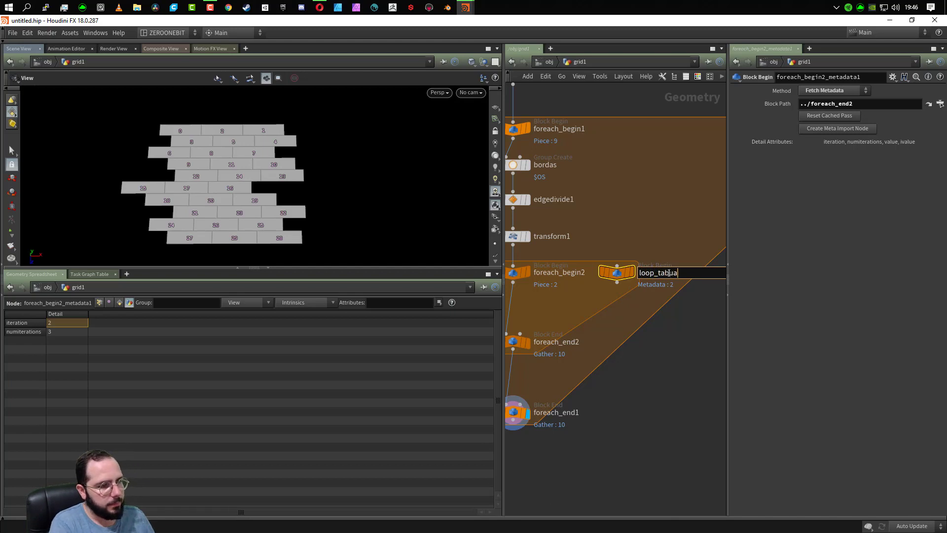
key(Return)
- Insert a PolyExtrude node inside the inner loop, between foreach_begin2 and foreach_end2
scroll(639, 402, down, 2)
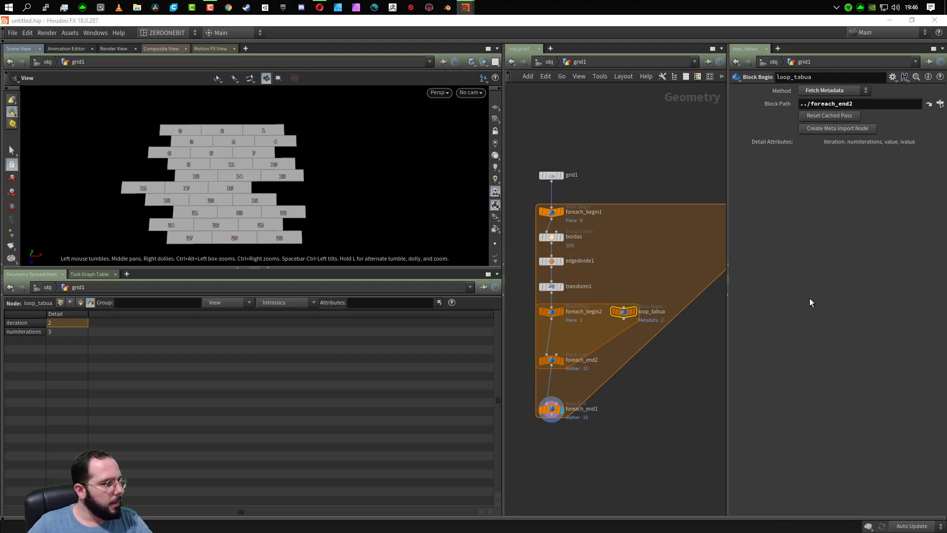
right_drag(555, 336, 556, 336)
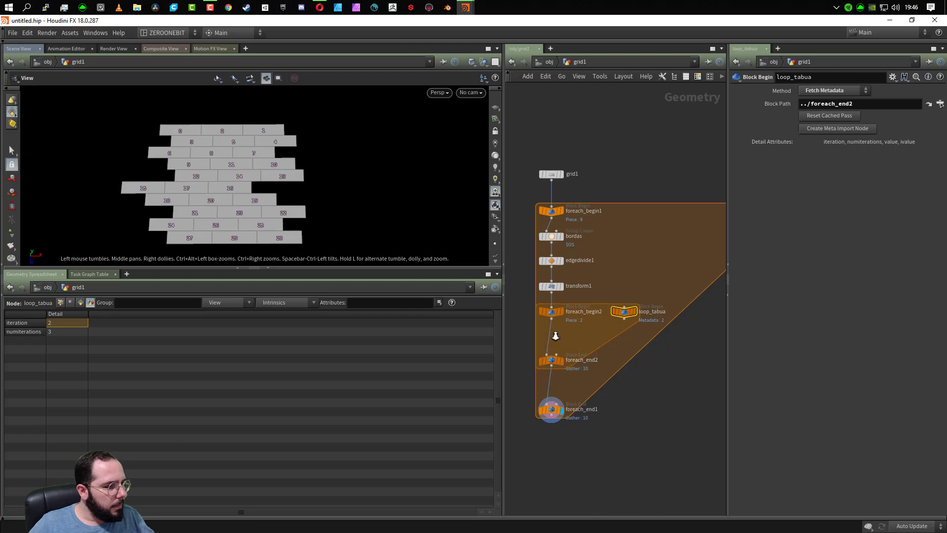
key(Tab)
text(extrude)
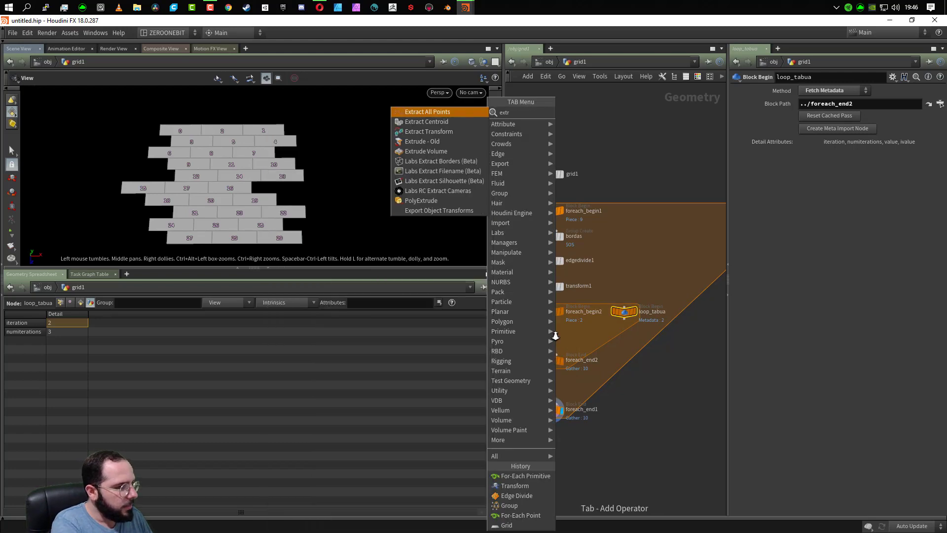
key(Down)
key(Down)
key(Return)
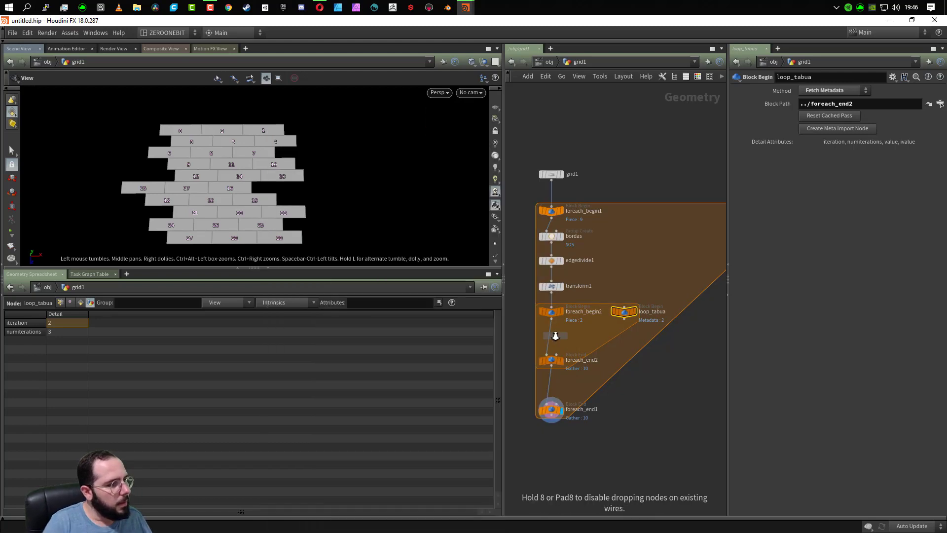
click(553, 324)
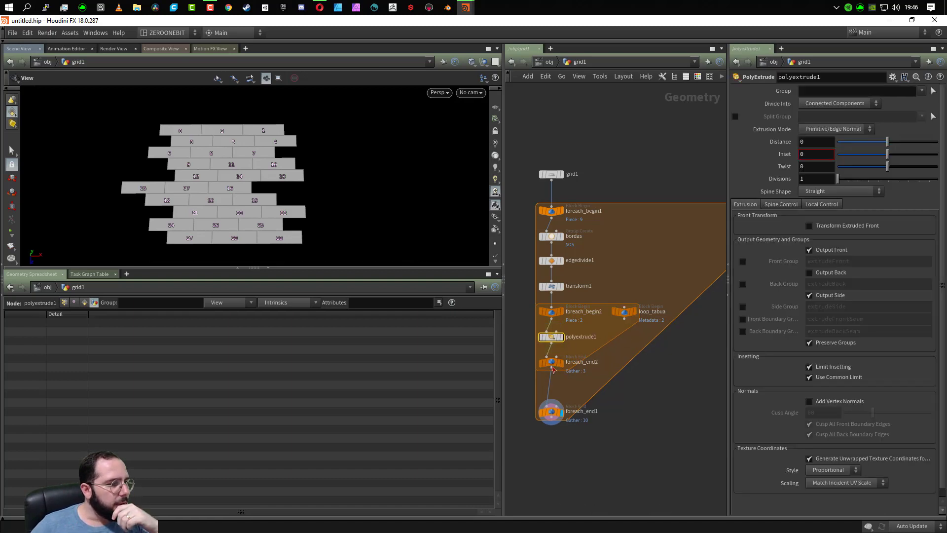
- Move foreach_end2 down, just above foreach_end1, to open space below polyextrude1
click(556, 405)
click(551, 368)
drag(555, 362, 553, 408)
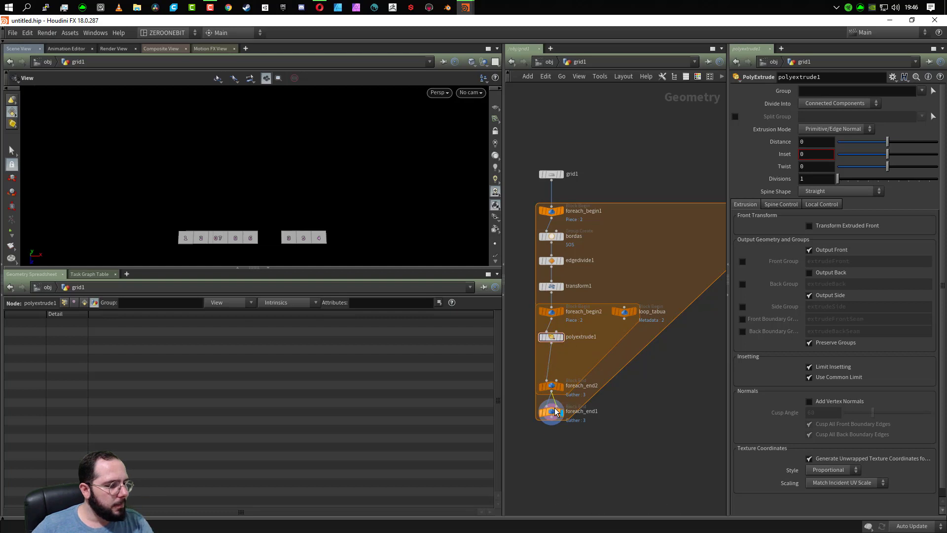
key(Delete)
scroll(641, 396, up, 5)
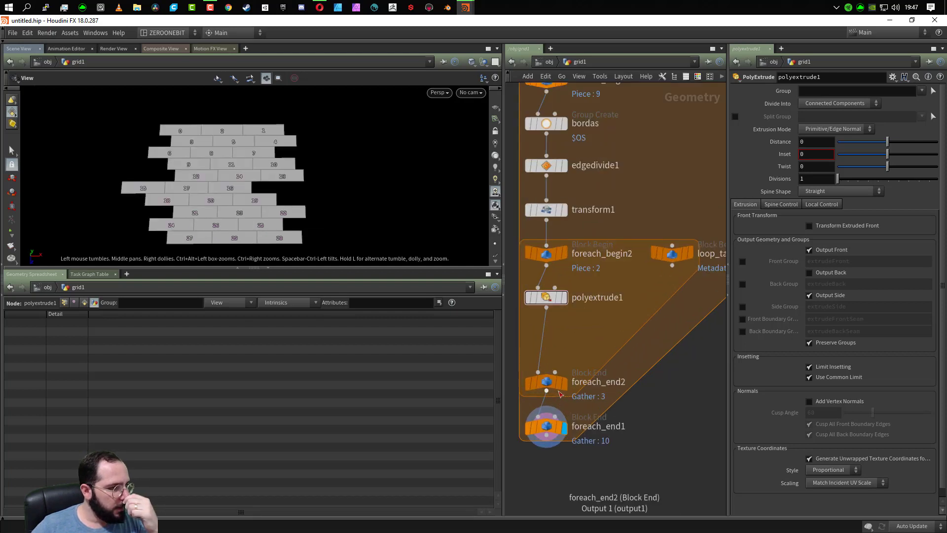
- Paste fit(rand(detail("../plank_loop/", "iteration", 0)), 0 ,1 , 0.03 ,0.035) into the expression editor for polyextrude1's Inset
mouse_move(600, 274)
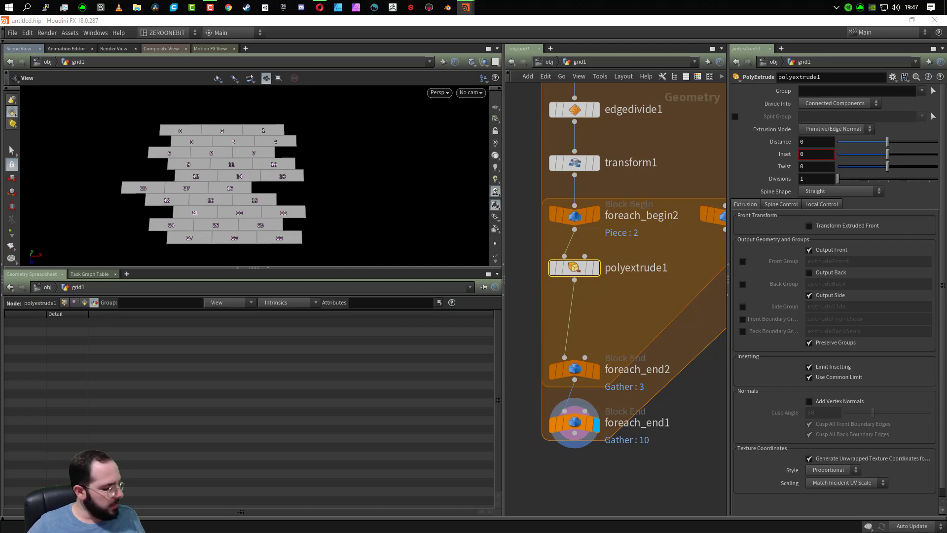
click(816, 155)
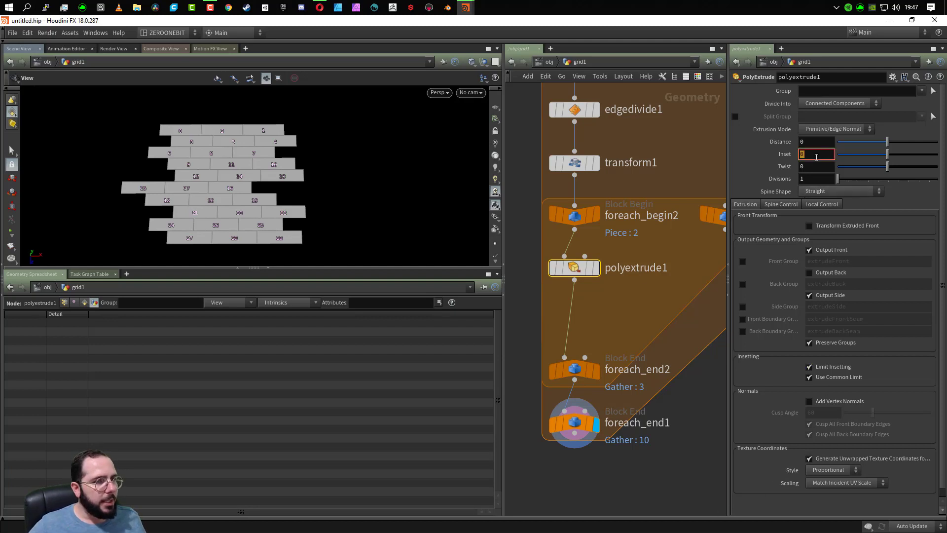
right_click(816, 157)
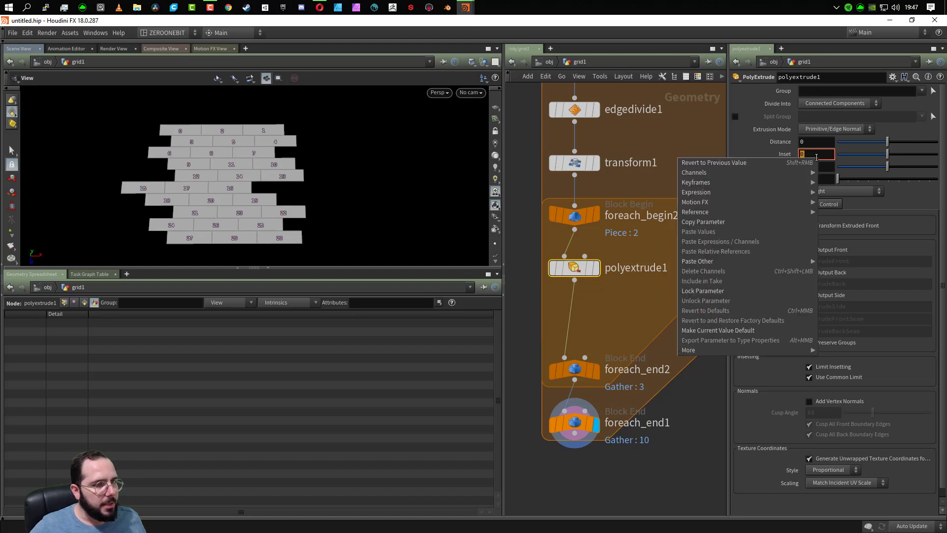
mouse_move(748, 212)
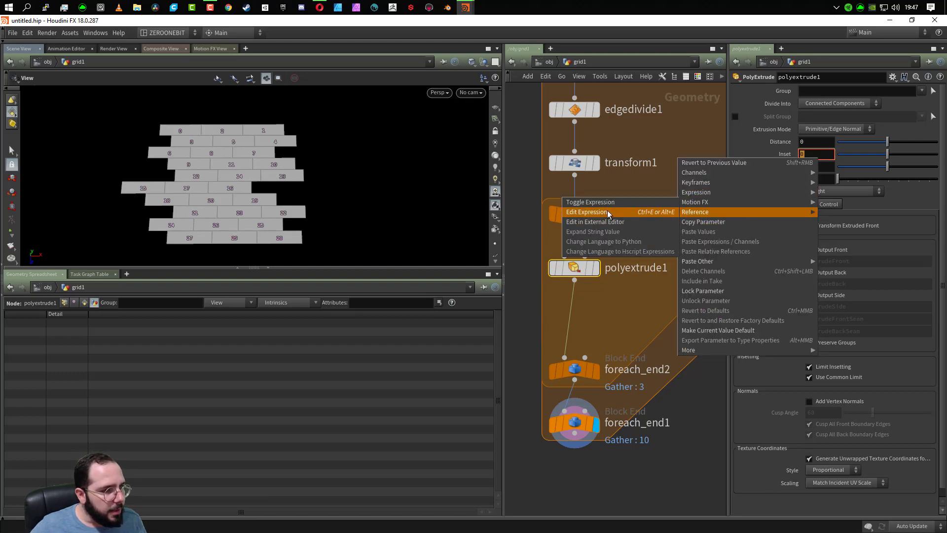
click(589, 212)
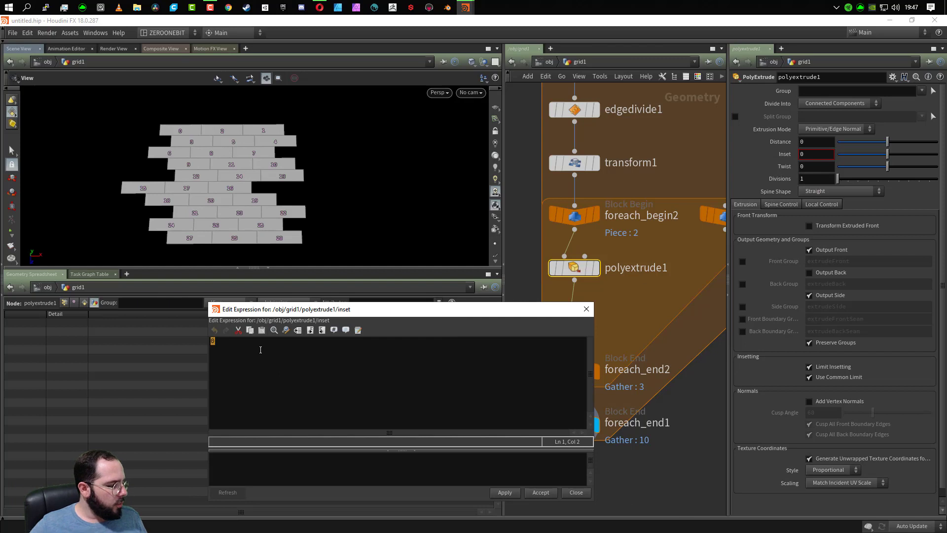
text(fit(rand(detail("../plank_loop/", "iteration", 0)), 0 ,1 , 0.03 ,0.035))
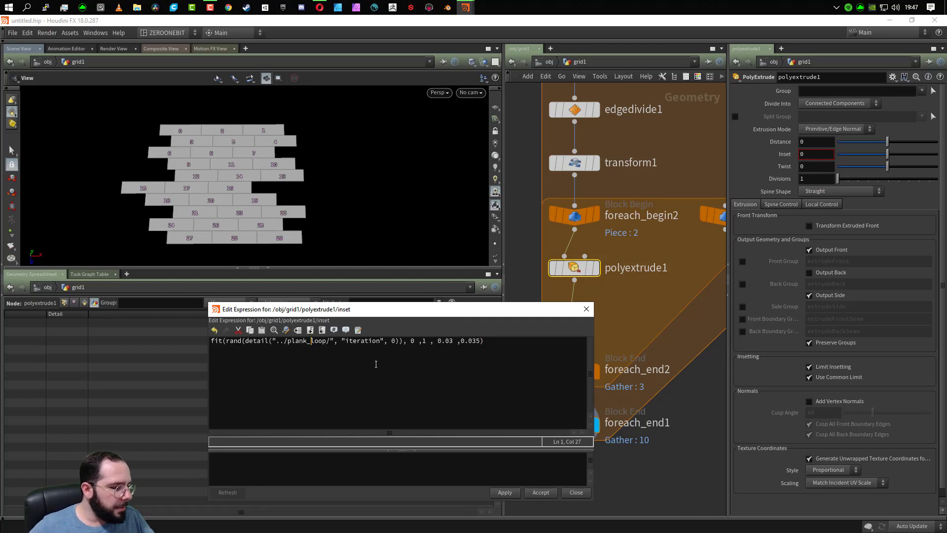
- Change the detail path in polyextrude1's Inset expression to "../loop_tabua/" and apply the expression
key(BackSpace)
key(BackSpace)
key(BackSpace)
key(BackSpace)
key(BackSpace)
key(BackSpace)
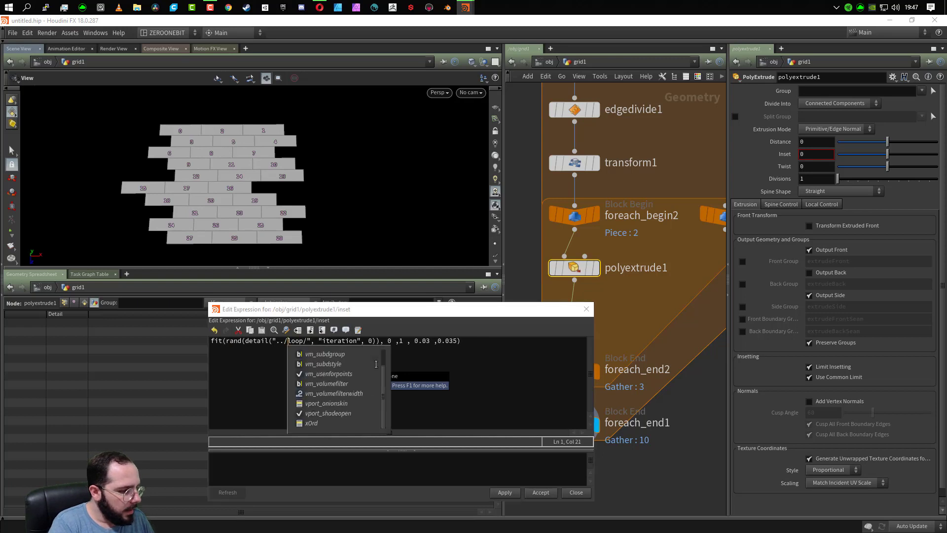
key(Right)
key(Right)
key(Right)
key(Right)
text(_)
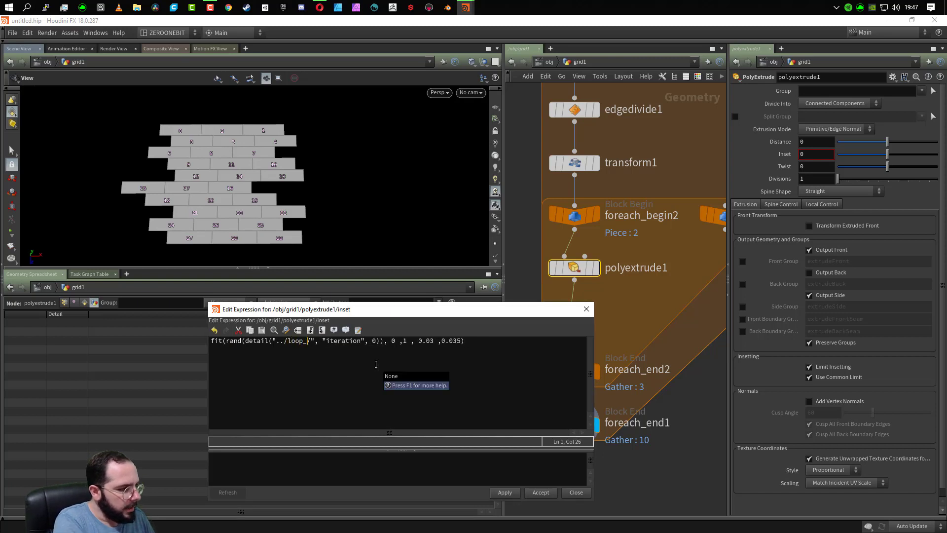
text(tabua)
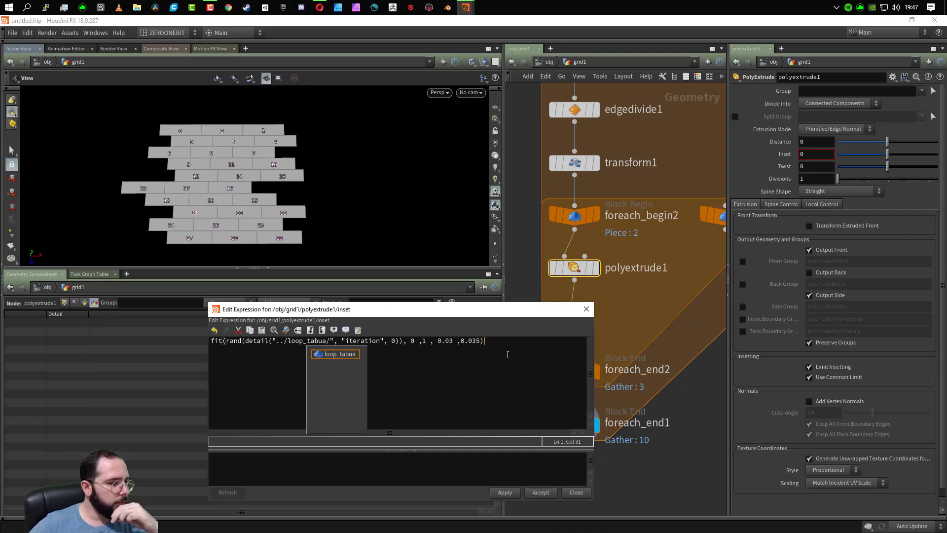
key(End)
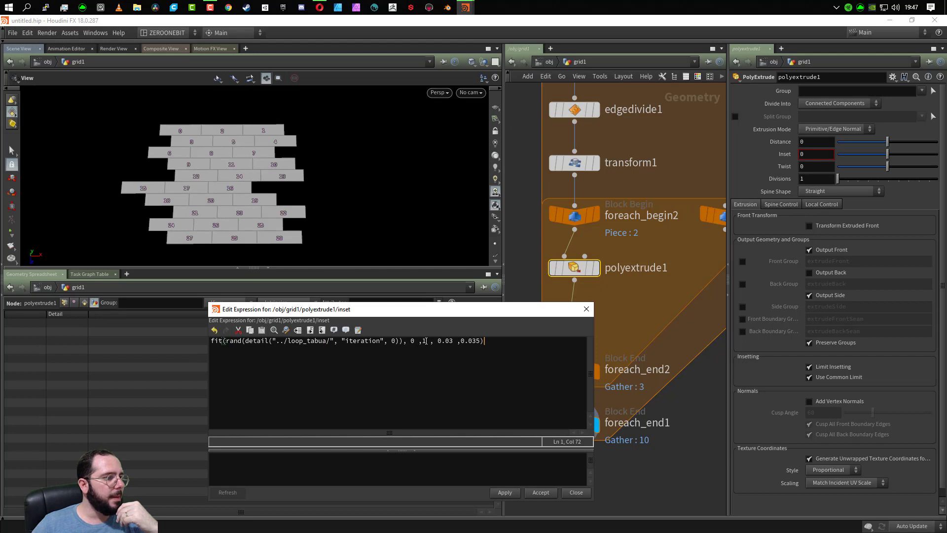
drag(427, 341, 409, 345)
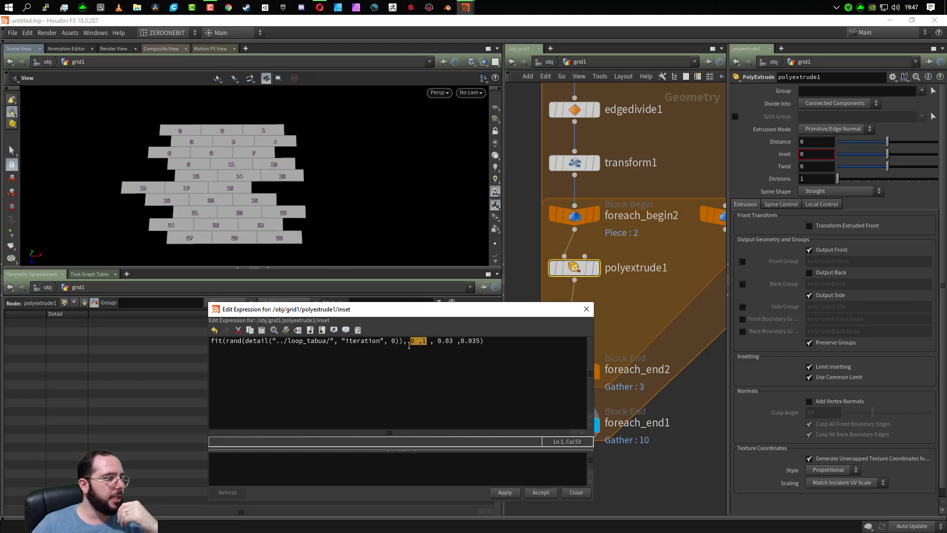
click(451, 342)
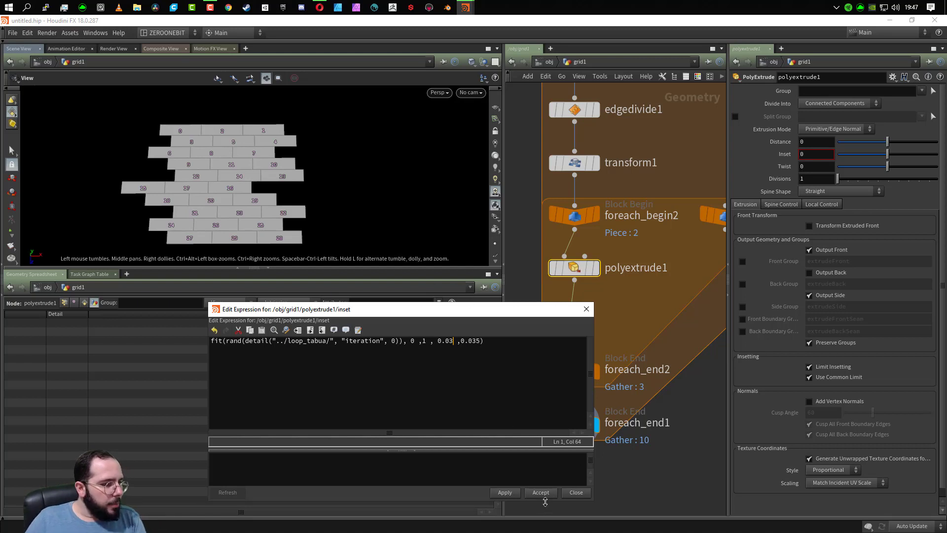
click(504, 492)
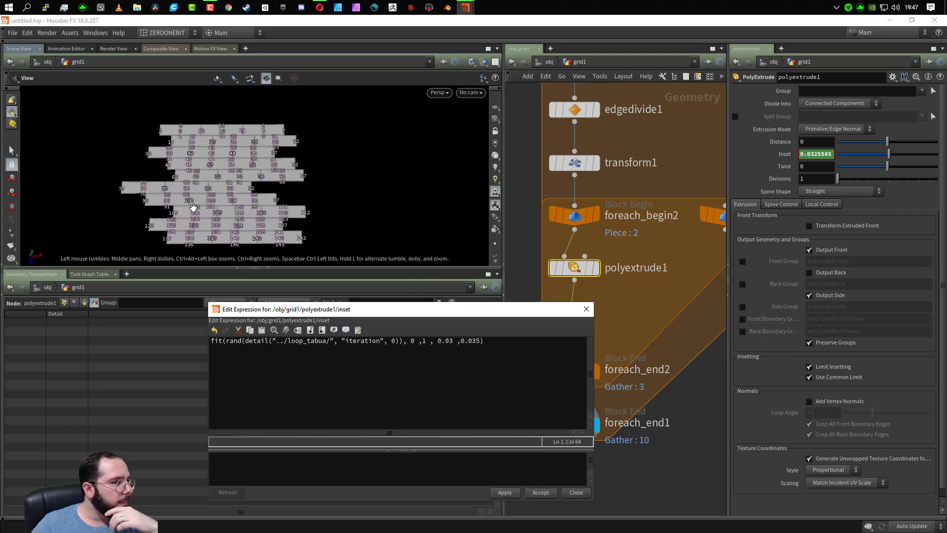
- Examine the inset borders of the planks up close, and accept polyextrude1's Inset expression to close its editor
scroll(234, 204, up, 5)
scroll(234, 205, up, 5)
drag(270, 170, 258, 201)
click(784, 159)
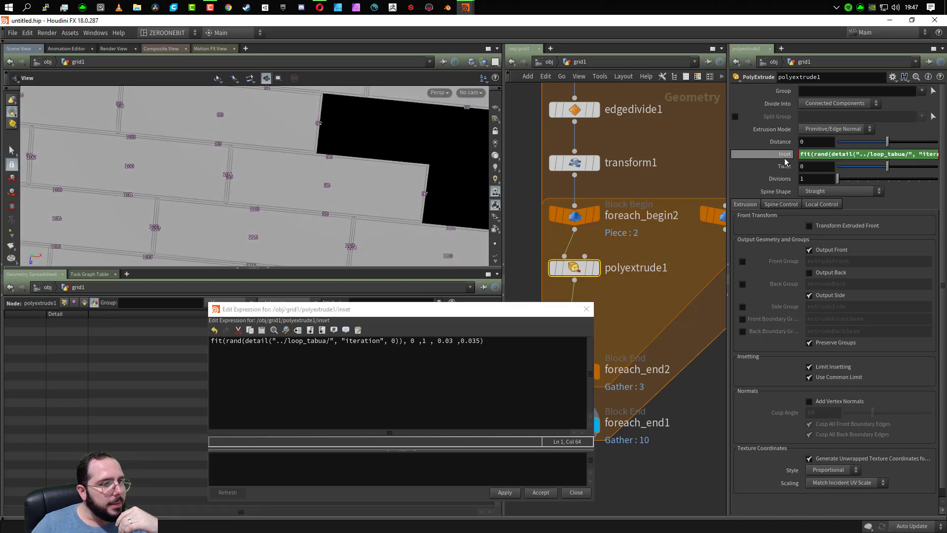
click(784, 156)
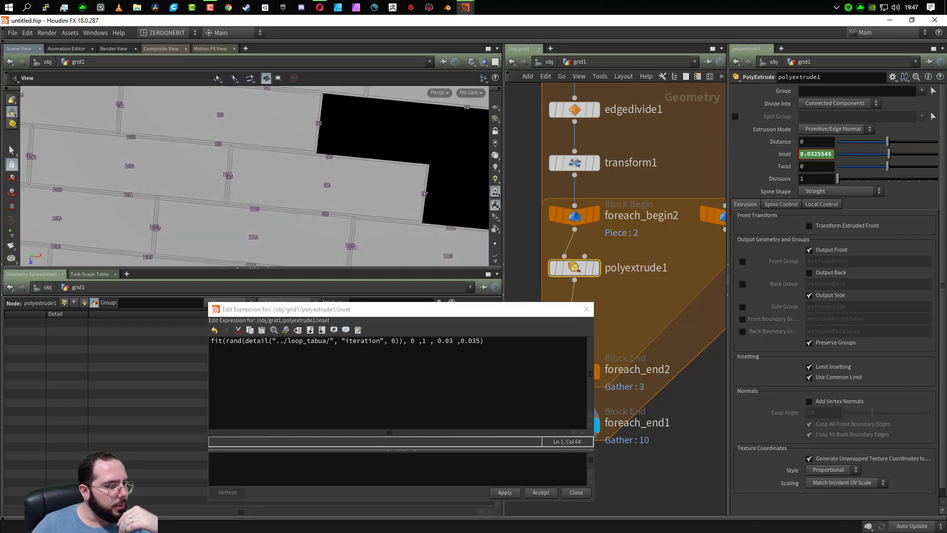
click(520, 490)
click(540, 492)
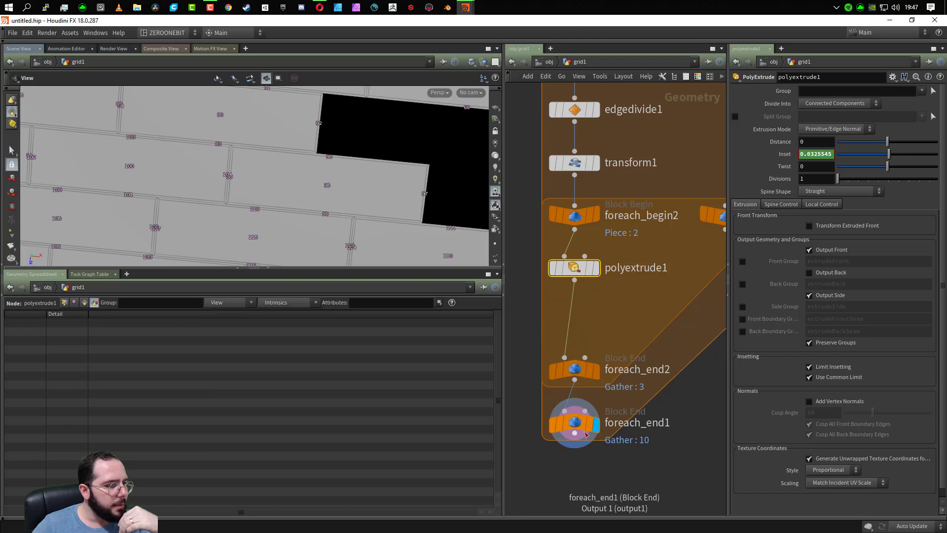
- Display the inner loop's result at foreach_end2 and set polyextrude1's Divide Into to Individual Elements
click(595, 371)
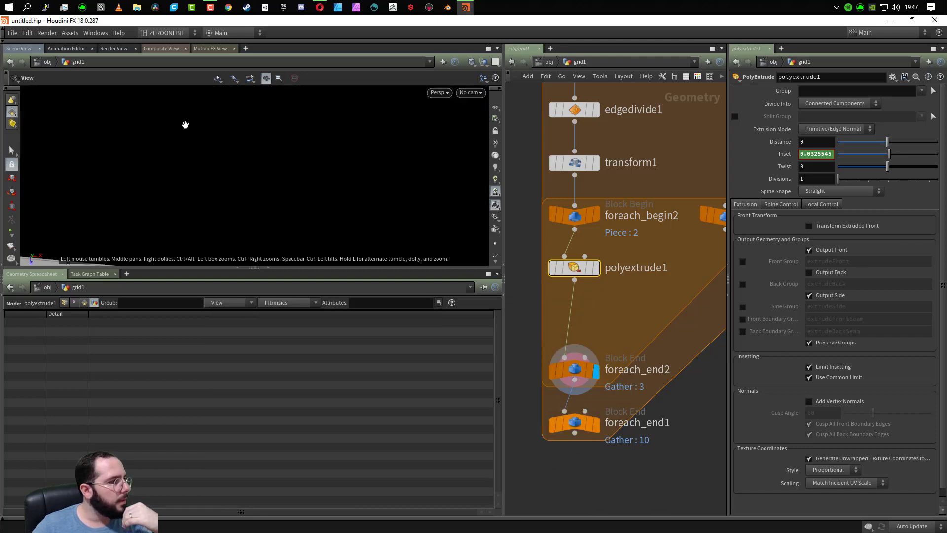
scroll(197, 236, up, 5)
drag(197, 233, 237, 220)
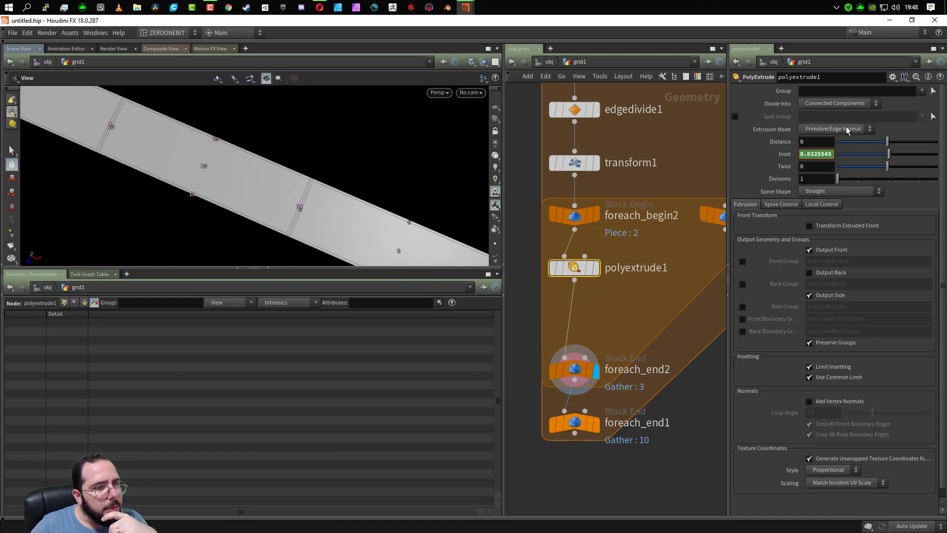
click(844, 103)
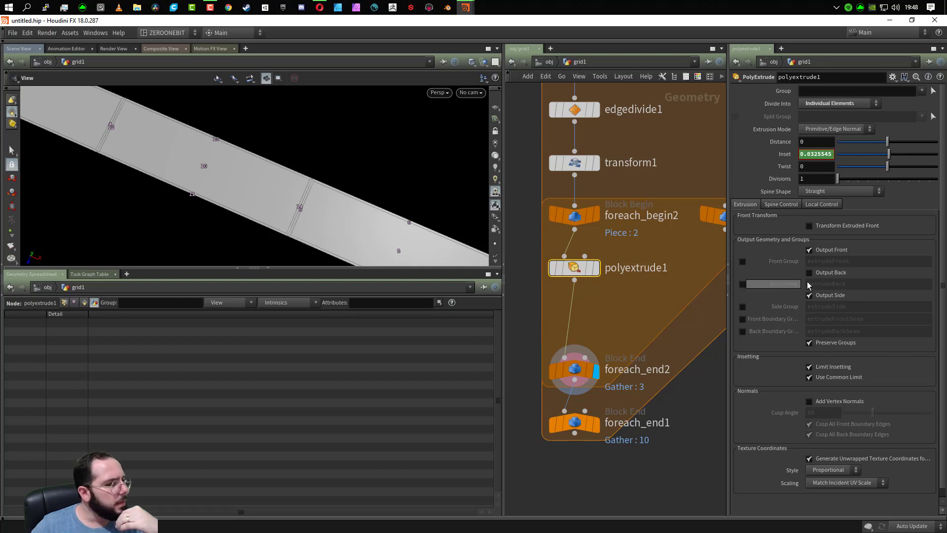
- Display polyextrude1's single plank and turn off its Output Side option
click(602, 294)
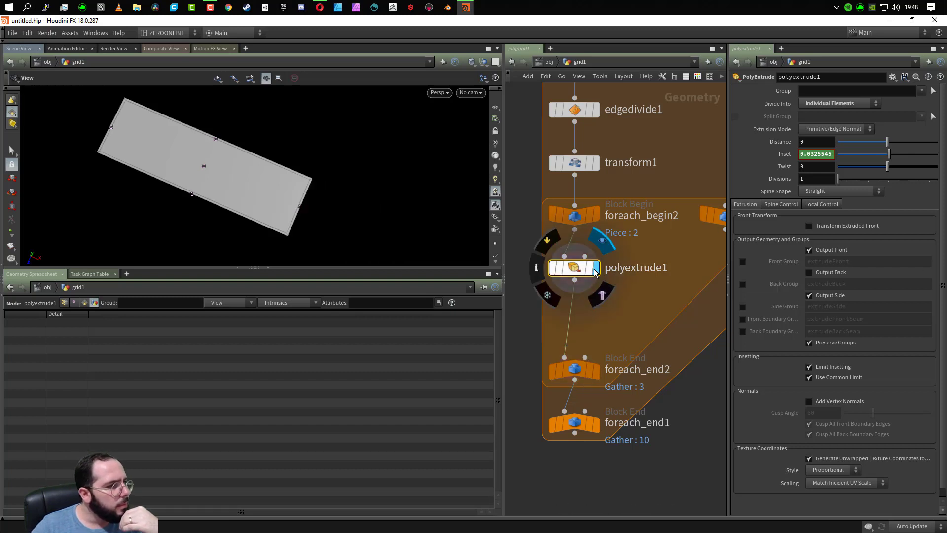
drag(112, 206, 140, 213)
scroll(224, 204, up, 3)
scroll(225, 204, down, 3)
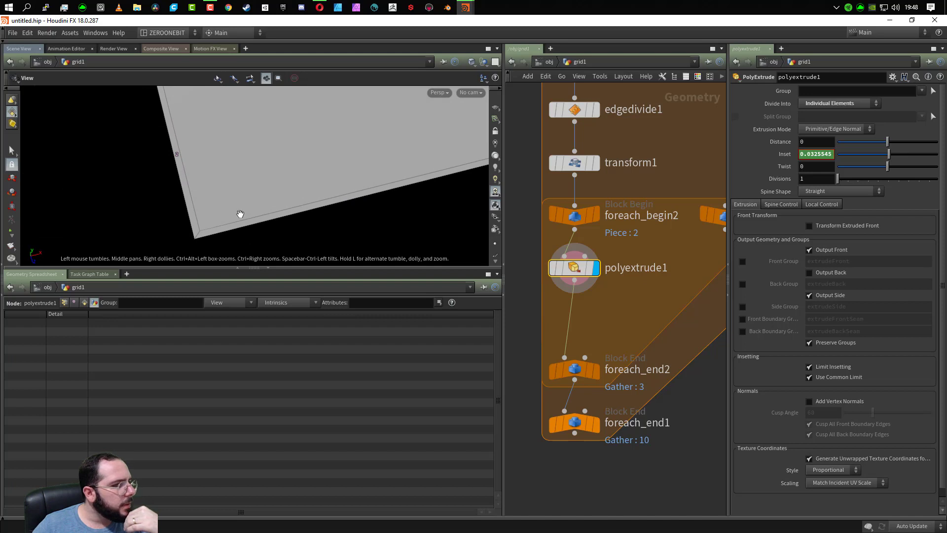
click(835, 296)
drag(254, 150, 364, 145)
middle_drag(365, 145, 247, 183)
drag(247, 183, 413, 212)
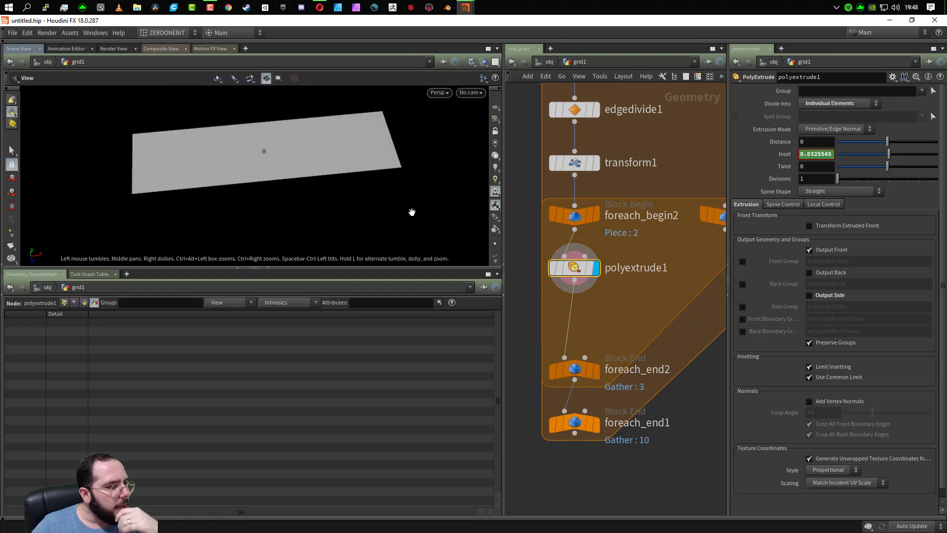
- Display foreach_end2 and examine the gaps between the planks of one strip
click(596, 370)
scroll(321, 218, down, 7)
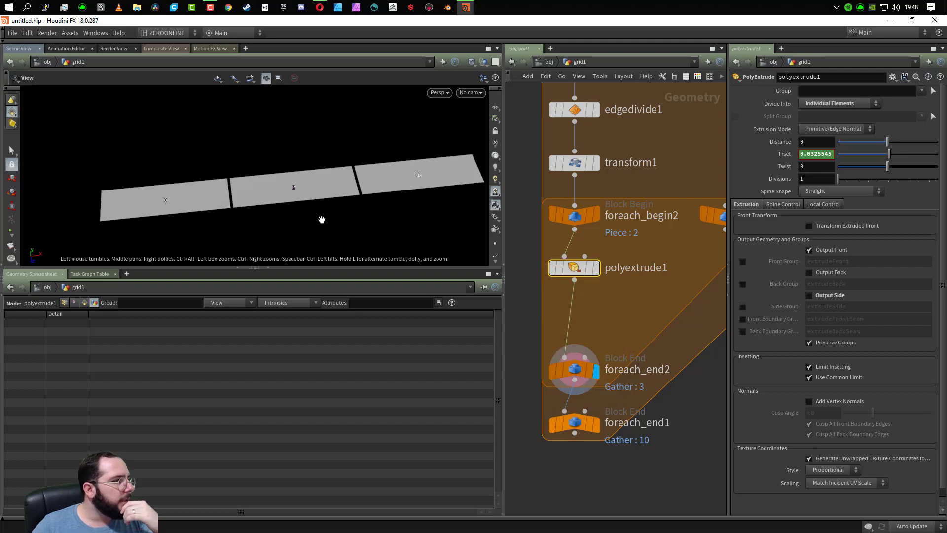
drag(321, 218, 197, 166)
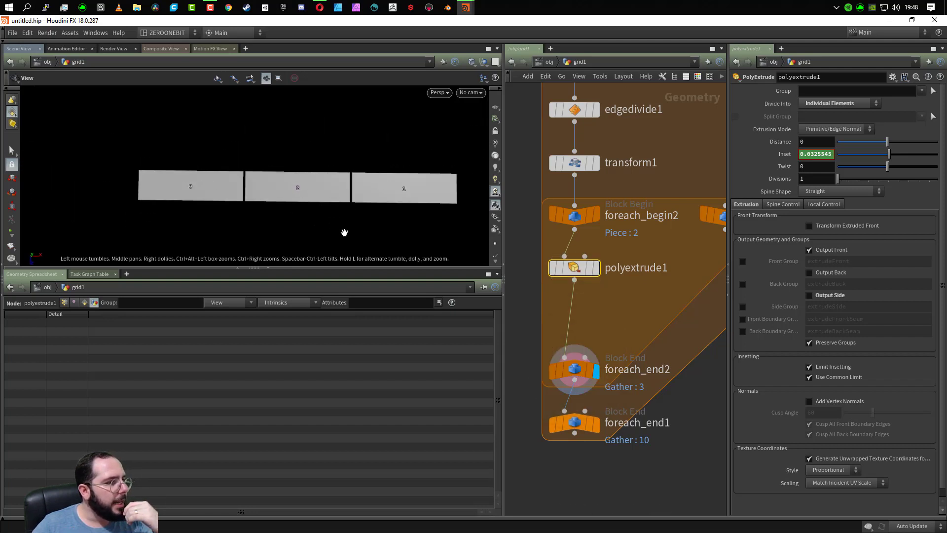
- Display the full plank layout at foreach_end1 and enlarge the scene view to examine the gaps between all planks
click(597, 423)
middle_drag(310, 184, 300, 217)
scroll(301, 217, down, 5)
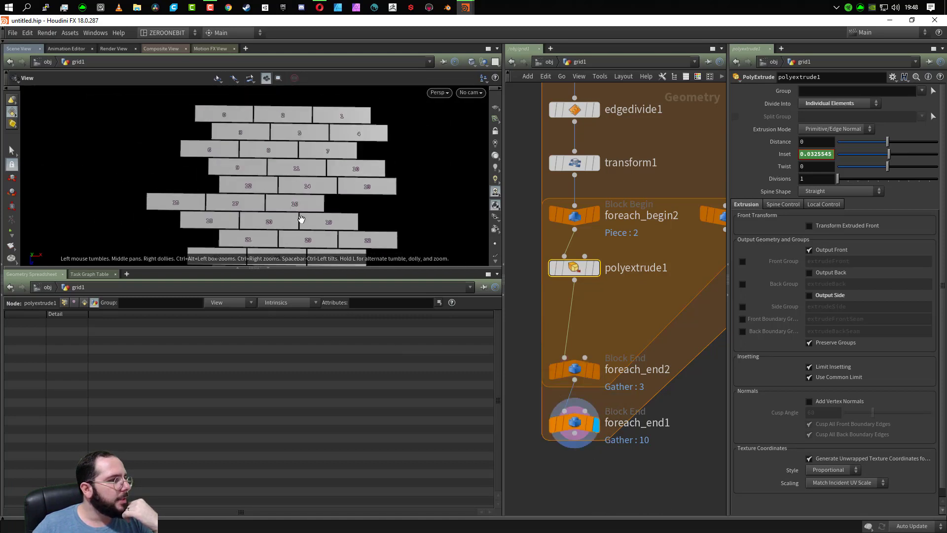
drag(269, 198, 229, 200)
middle_drag(229, 201, 224, 184)
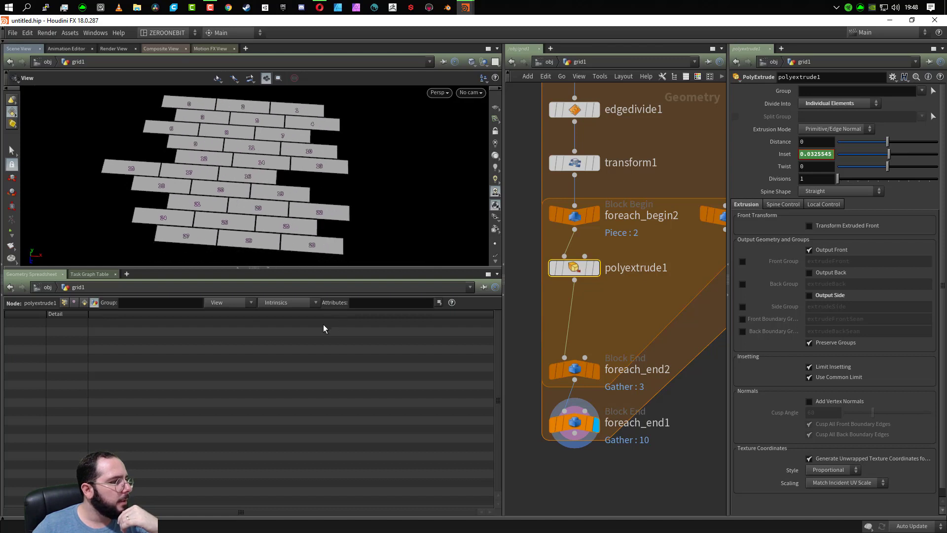
drag(289, 269, 296, 322)
scroll(262, 171, up, 5)
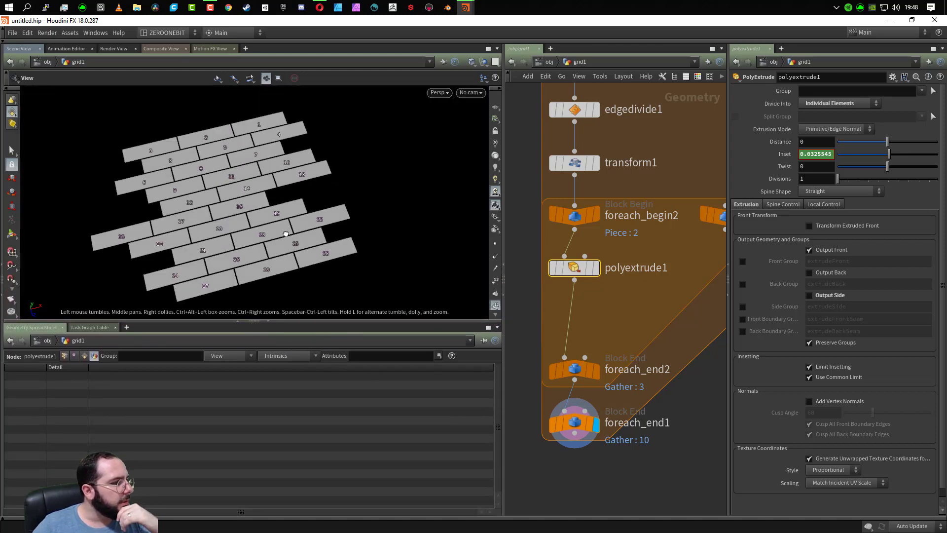
middle_drag(262, 172, 253, 177)
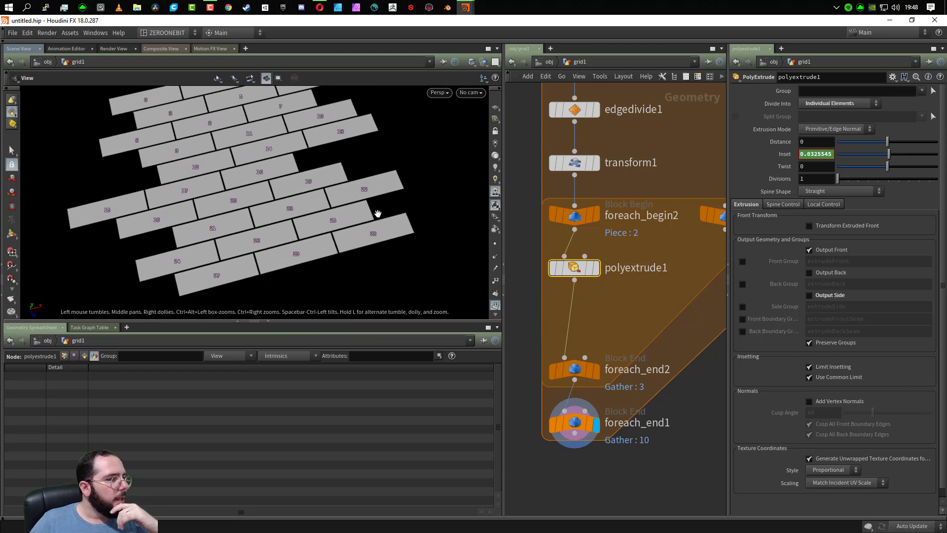
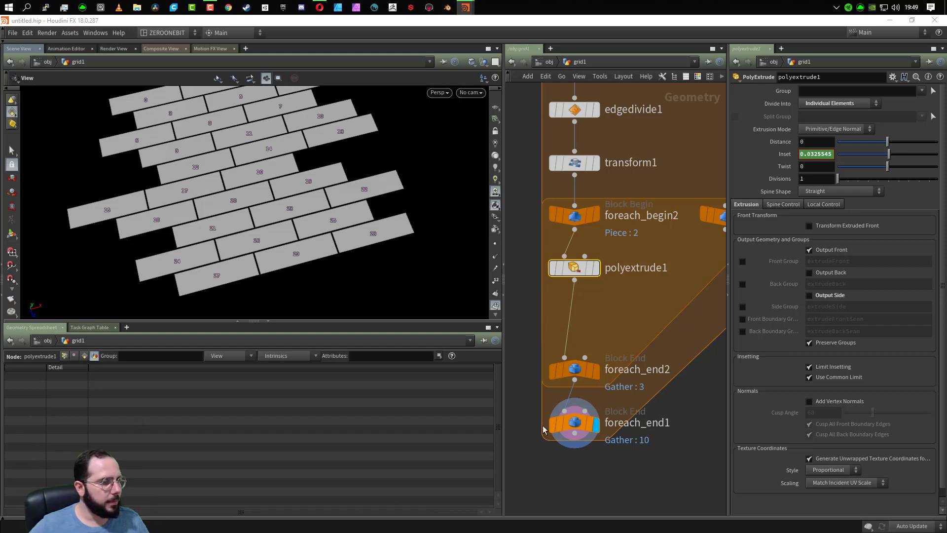
- Insert a Transform node between polyextrude1 and foreach_end2 in the inner loop and display its result
key(Tab)
text(transfor)
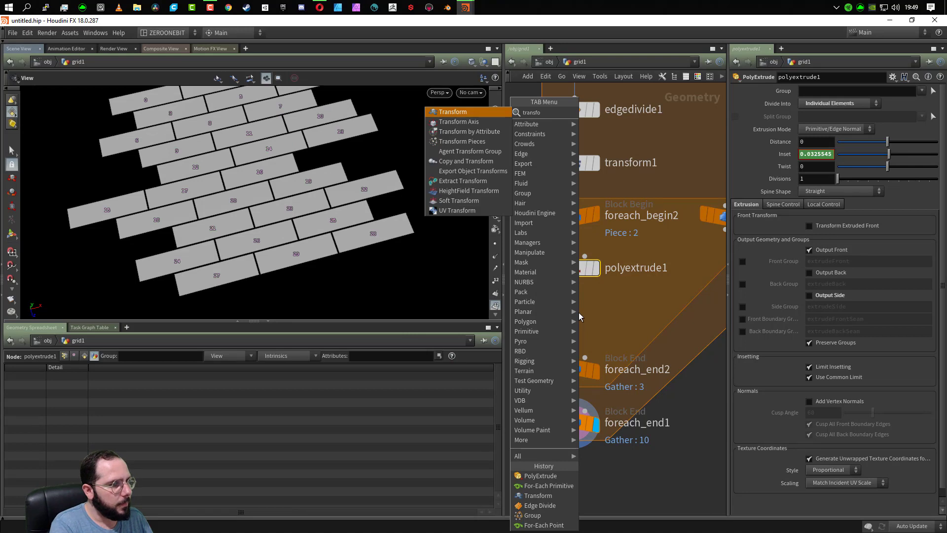
key(Return)
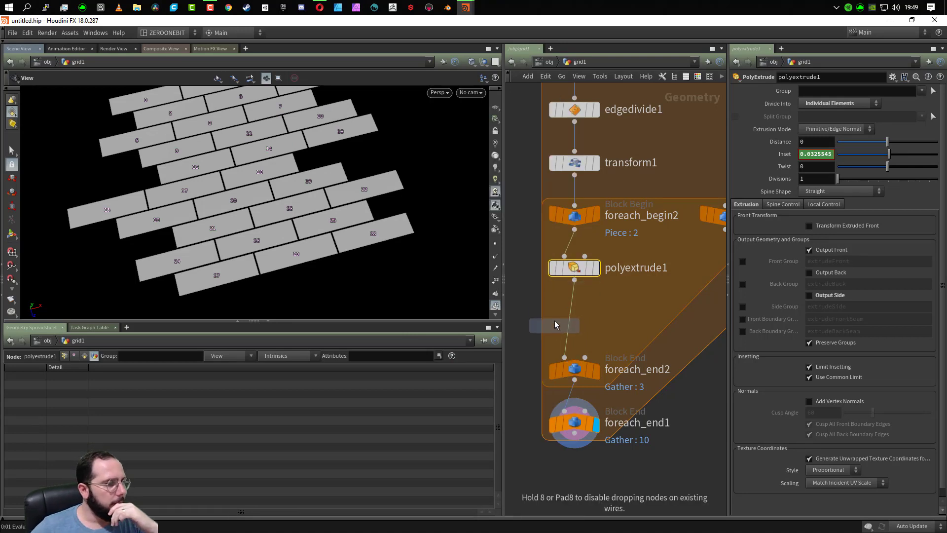
click(573, 317)
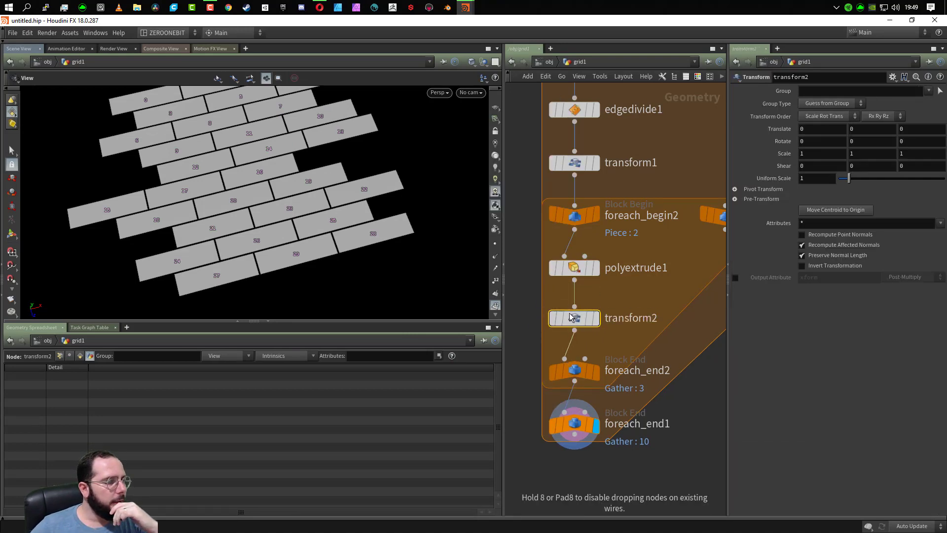
click(596, 320)
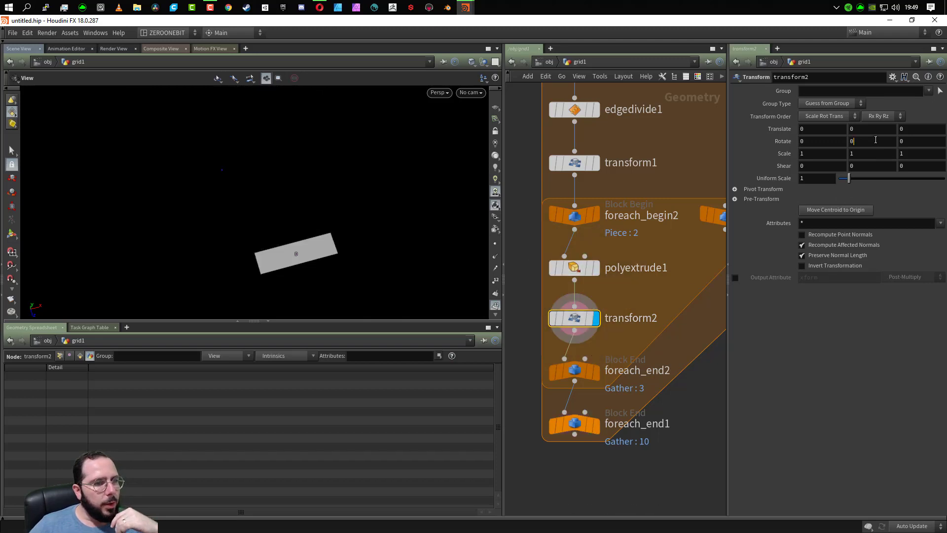
- Paste fit(rand(detail("../plank_loop/", "iteration", 0)), 0, 1, -1.5, 1.5) as the expression for transform2's Y rotation
drag(313, 253, 330, 200)
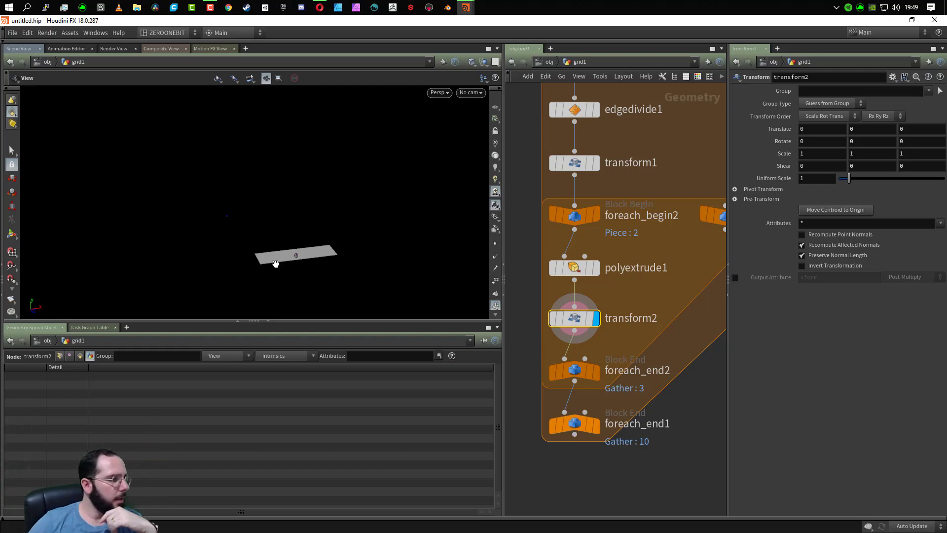
drag(376, 242, 375, 277)
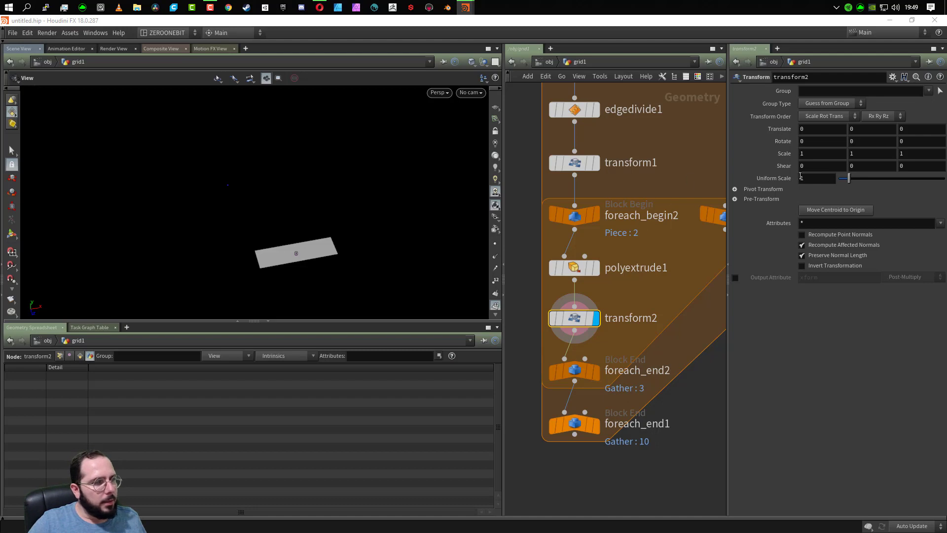
right_click(867, 152)
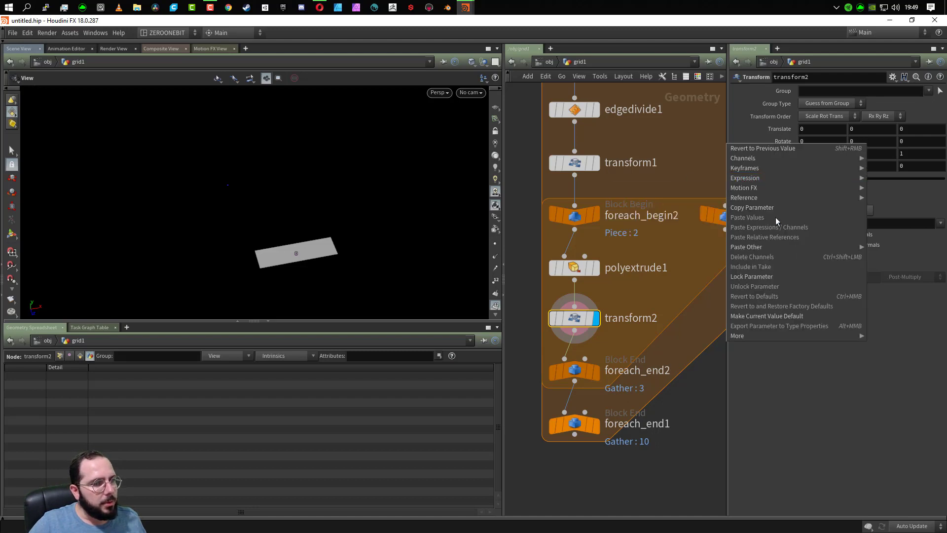
mouse_move(775, 192)
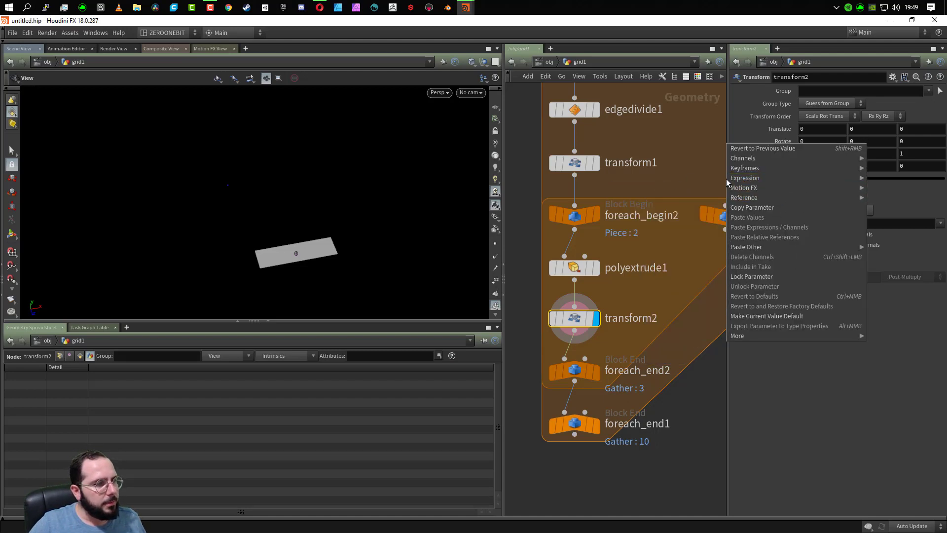
mouse_move(733, 178)
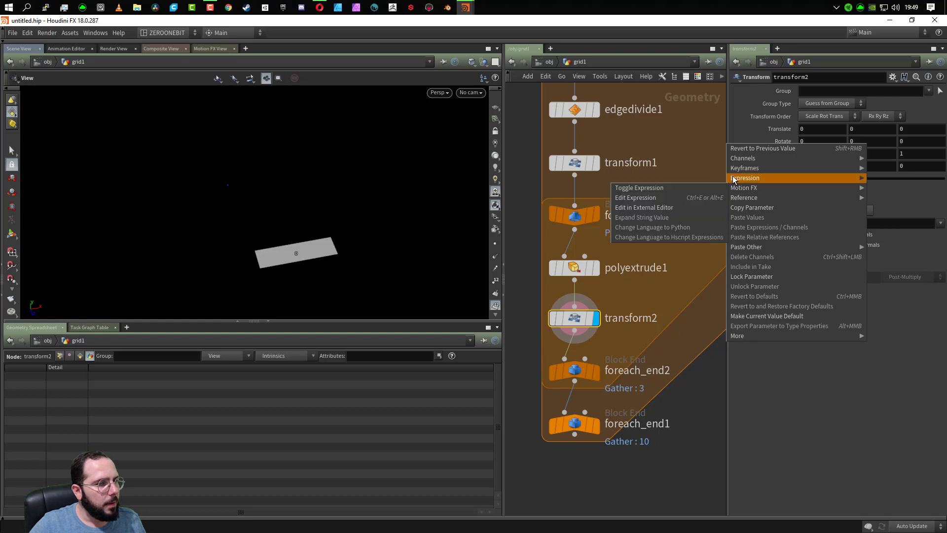
click(690, 206)
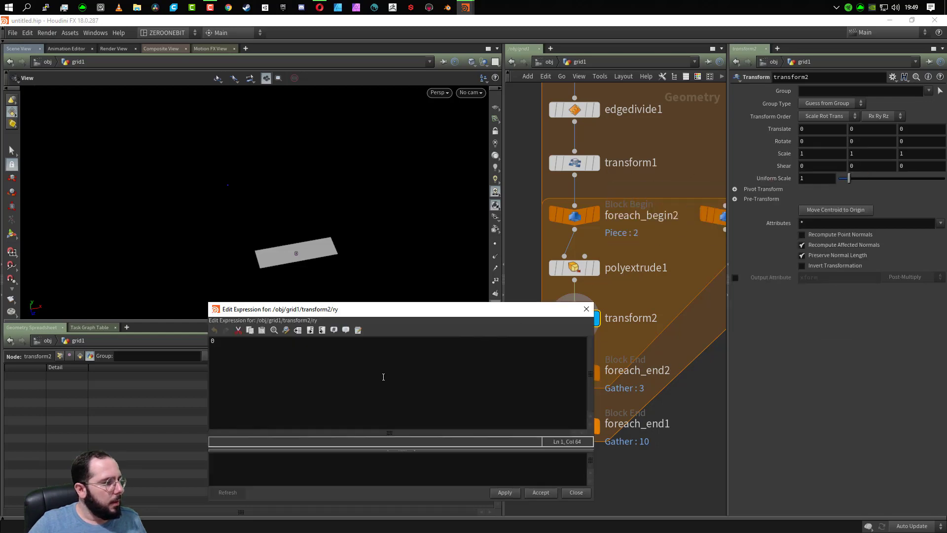
text(fit(rand(detail("../plank_loop/", "iteration", 0)), 0 ,1 , -1.5, 1.5))
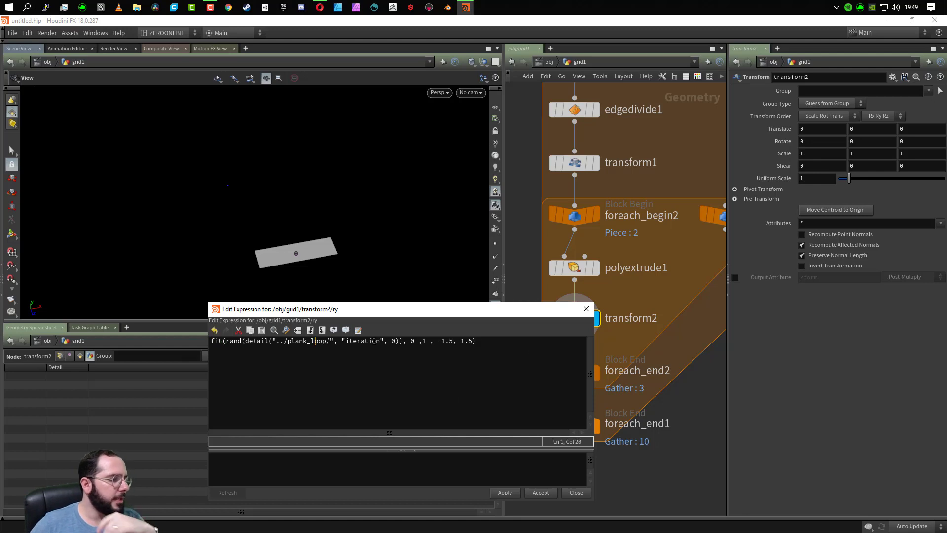
- Change the node path in the Y rotation expression to "../loop_tabua/" and accept the expression
key(BackSpace)
key(BackSpace)
key(BackSpace)
key(BackSpace)
key(BackSpace)
key(BackSpace)
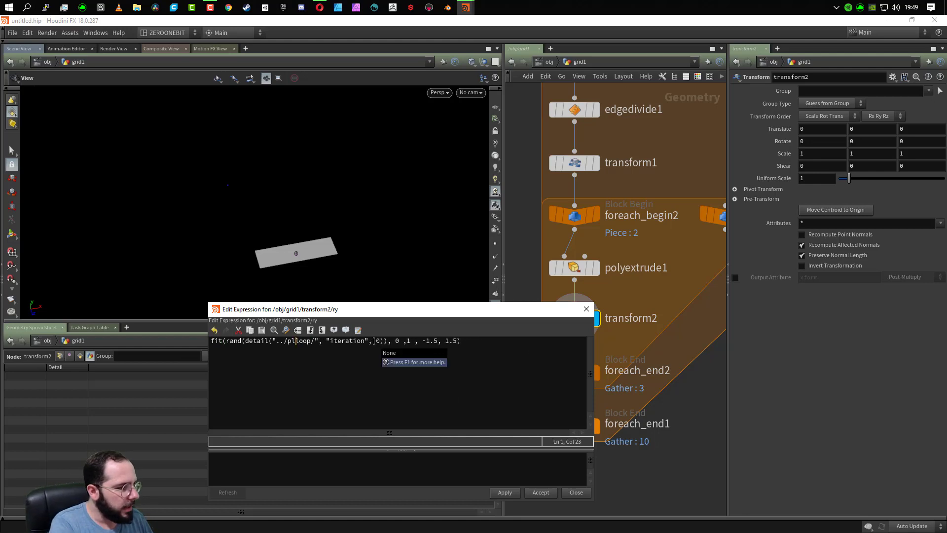
key(Right)
key(Right)
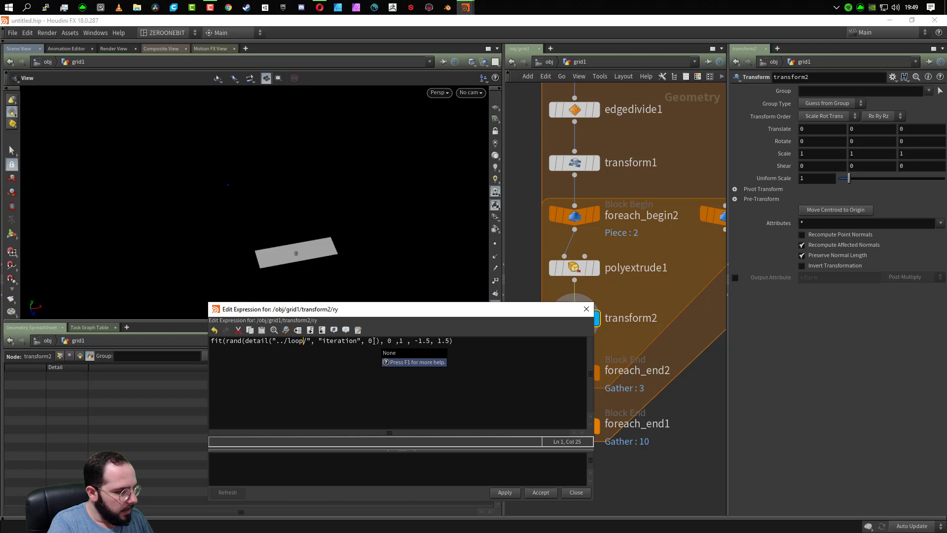
text(_tabua)
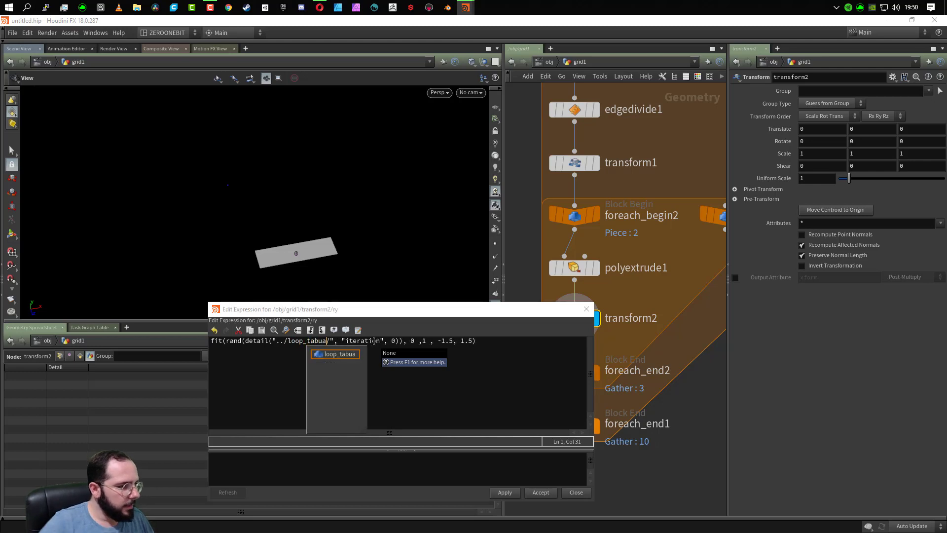
click(482, 384)
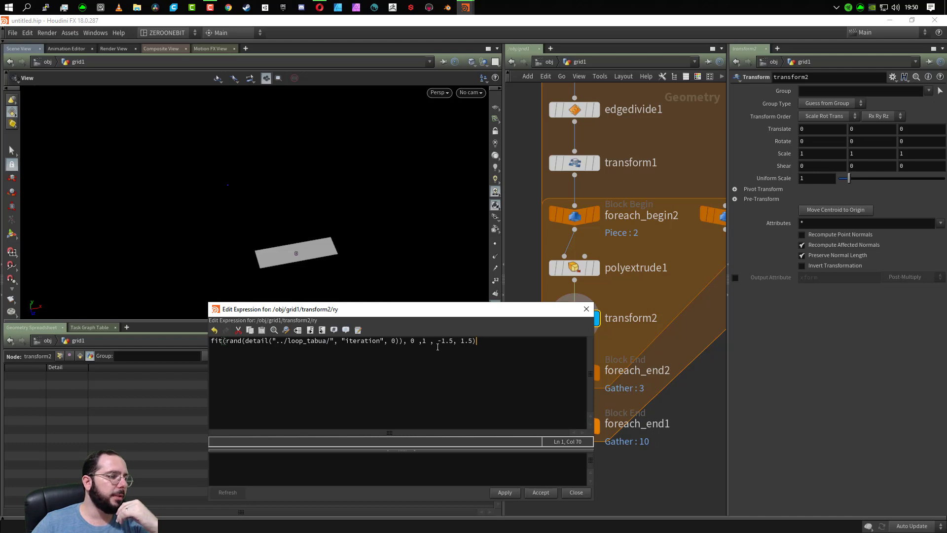
click(540, 492)
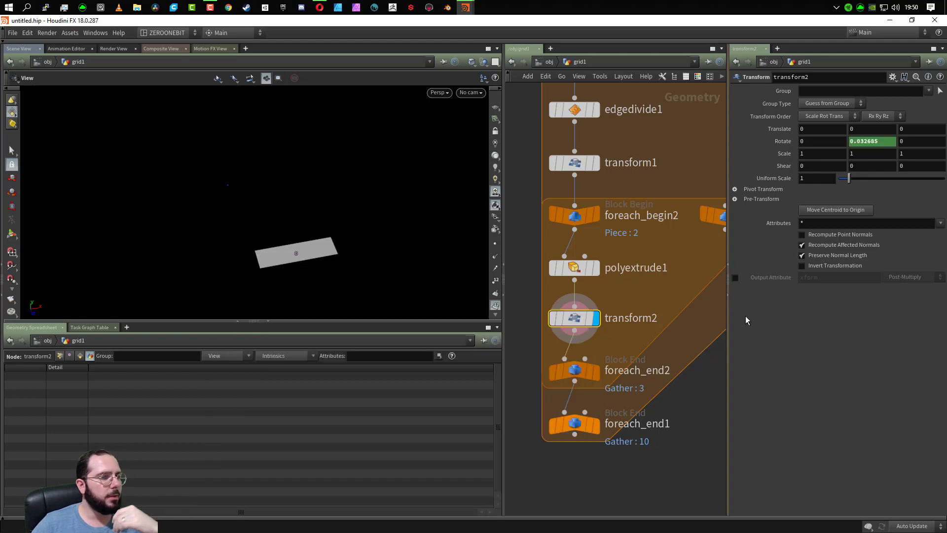
- Display the full plank layout at foreach_end1 and examine the planks' random rotation and gaps up close
click(596, 424)
drag(279, 188, 262, 241)
right_drag(262, 241, 258, 225)
middle_drag(286, 194, 269, 253)
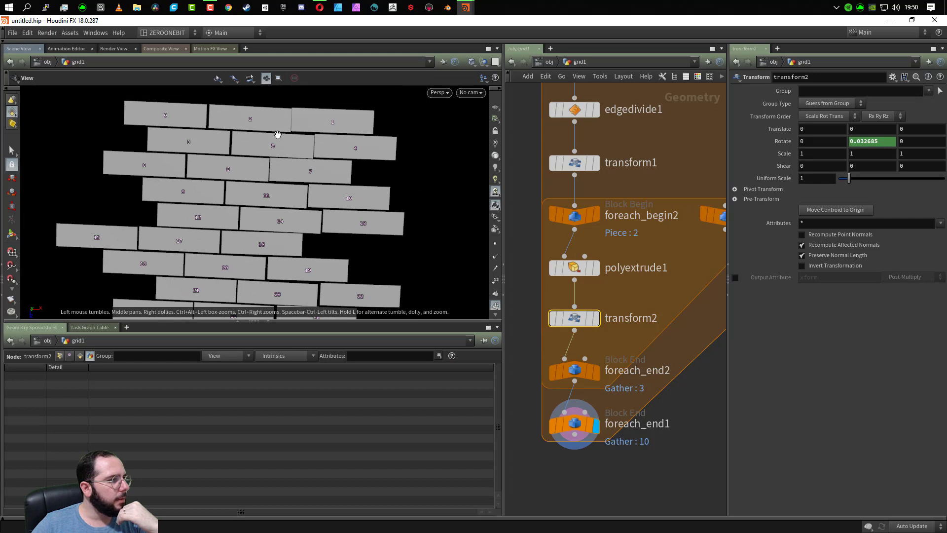
scroll(294, 142, up, 8)
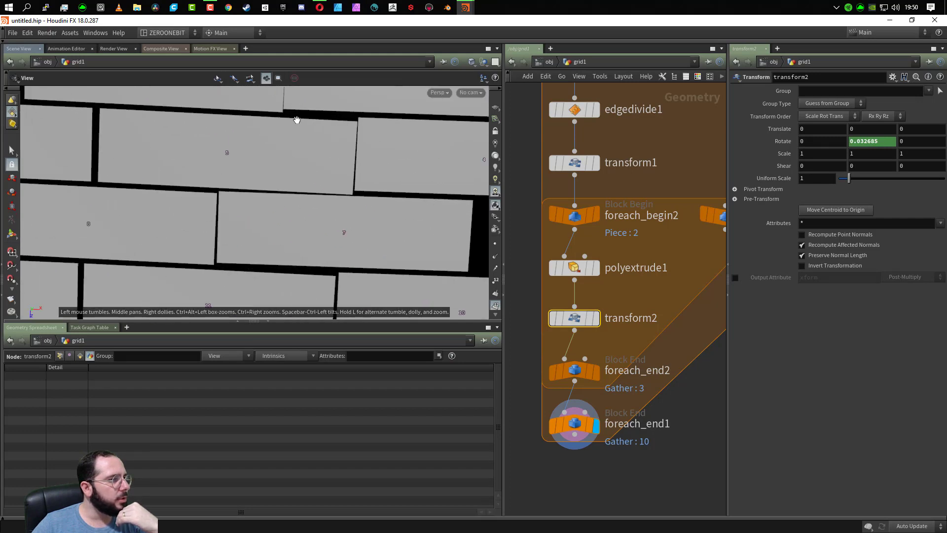
middle_drag(291, 133, 252, 220)
scroll(295, 212, down, 5)
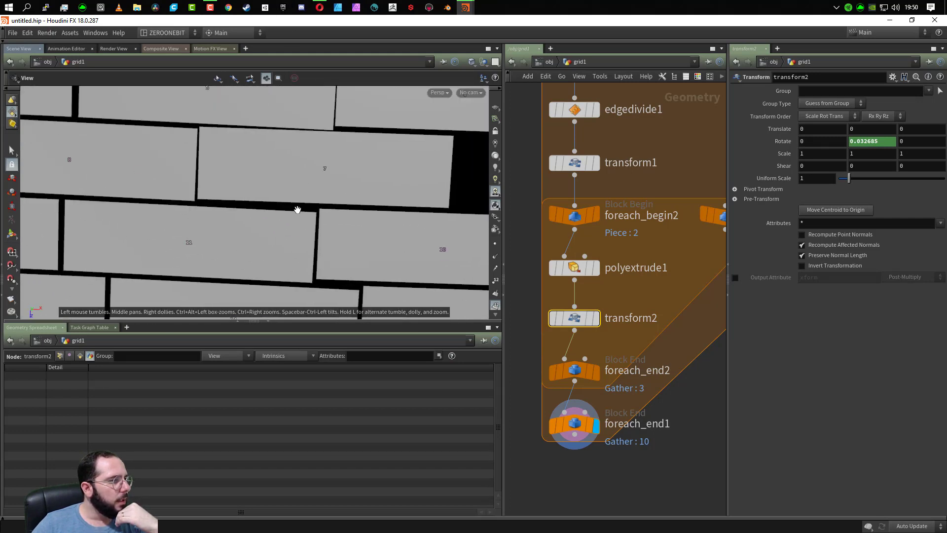
scroll(277, 279, up, 2)
scroll(276, 285, down, 5)
middle_drag(275, 284, 262, 128)
drag(282, 261, 226, 247)
scroll(217, 215, down, 2)
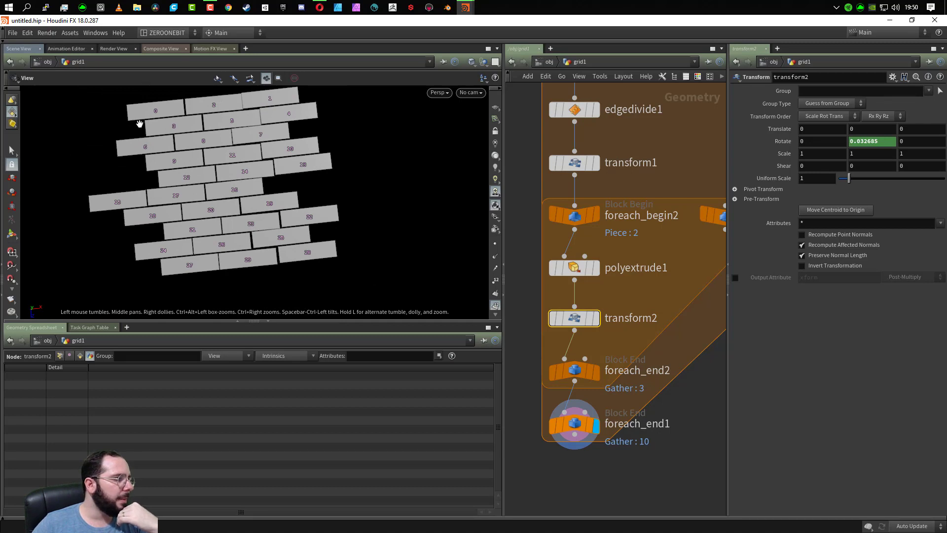
drag(217, 256, 216, 238)
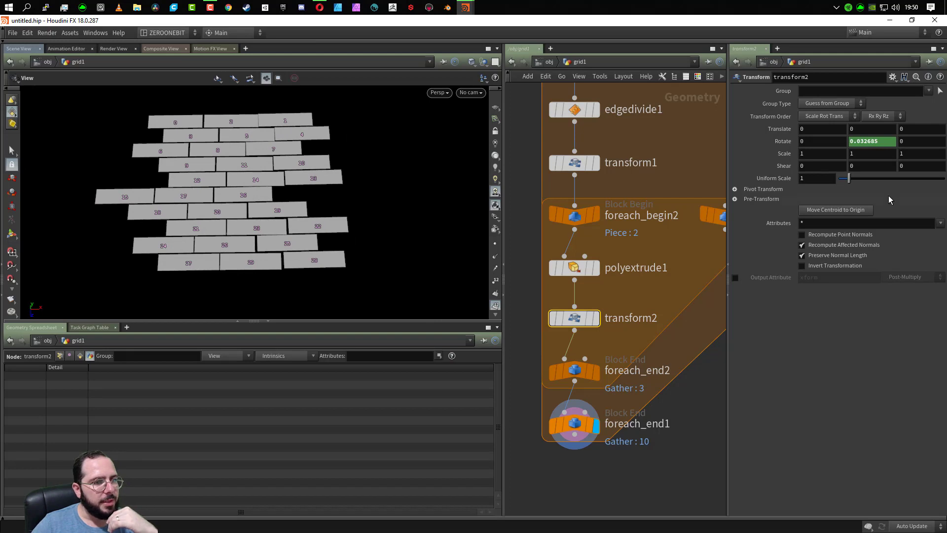
- Expand transform2's Pivot Transform settings and set the X Pivot Translate to $CEX
click(736, 190)
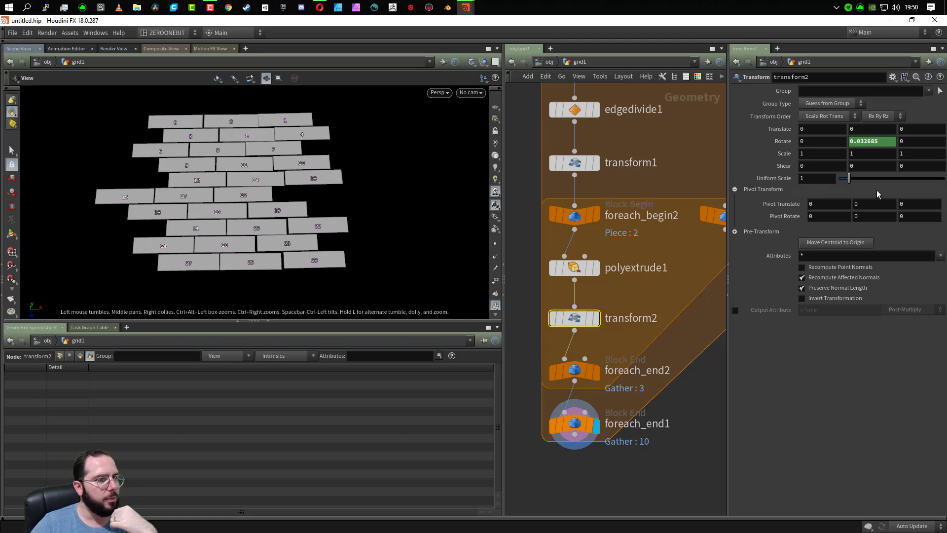
click(815, 205)
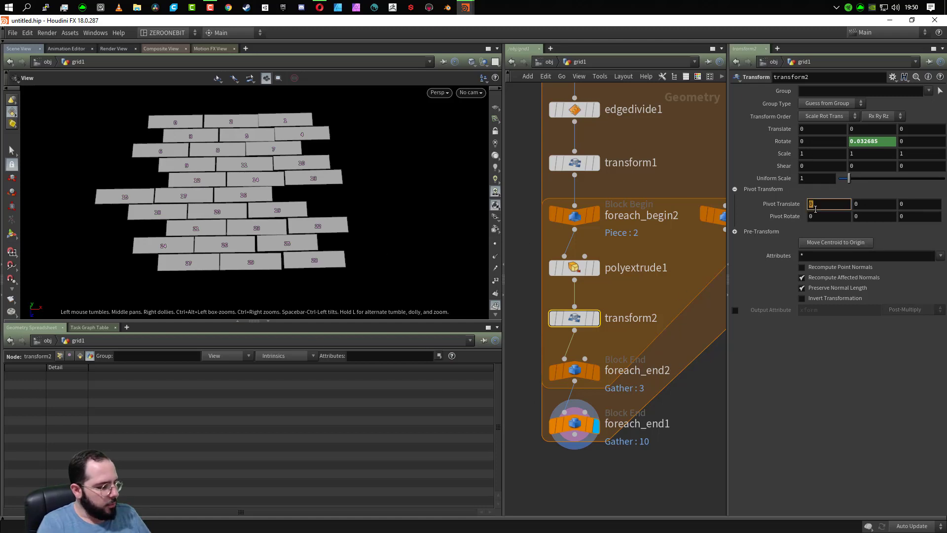
text($)
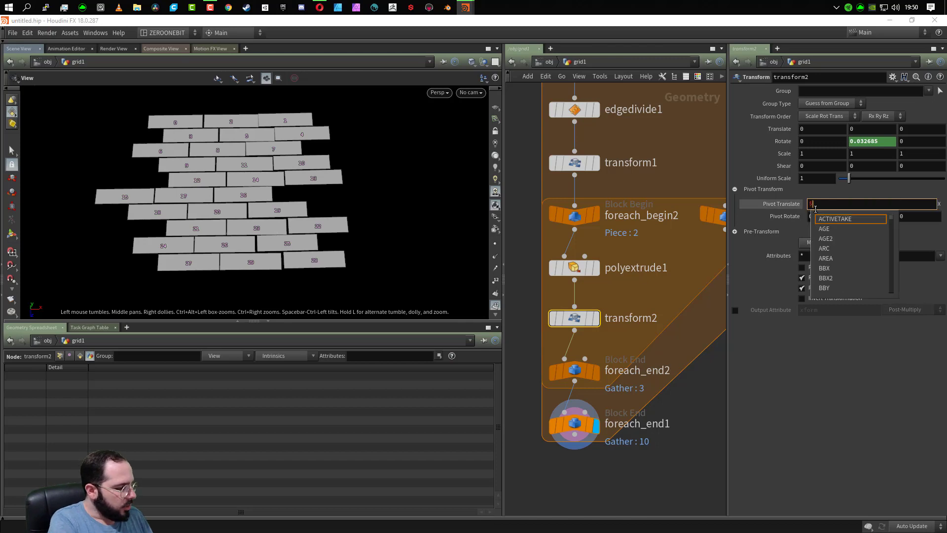
text(CEX)
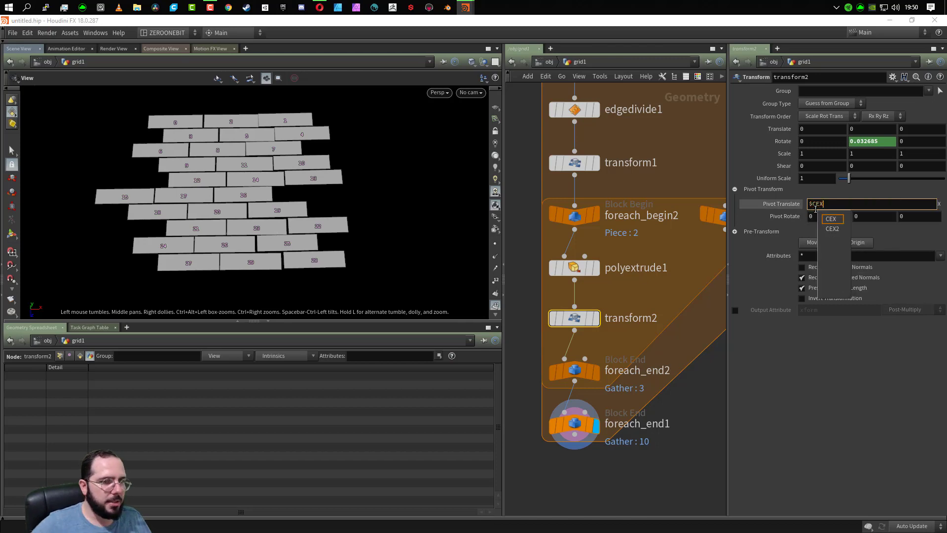
key(Return)
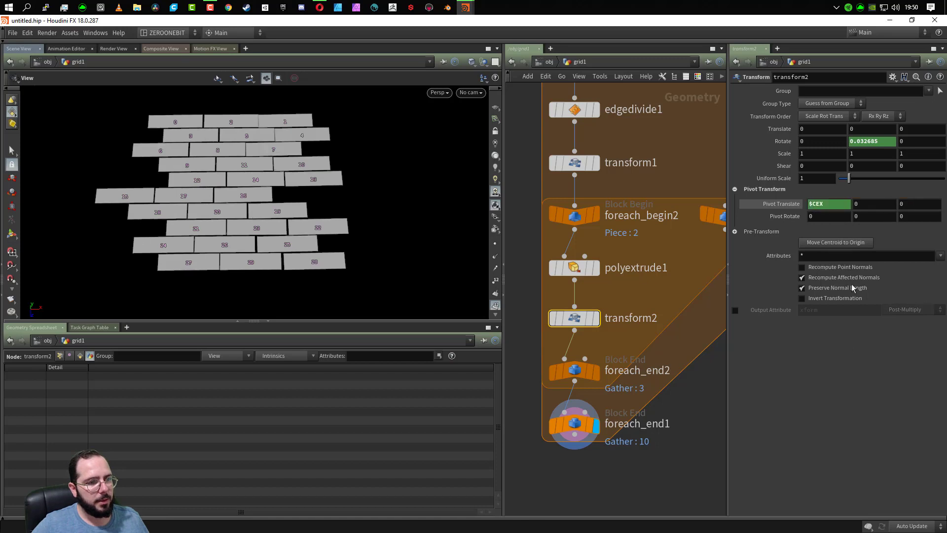
click(822, 202)
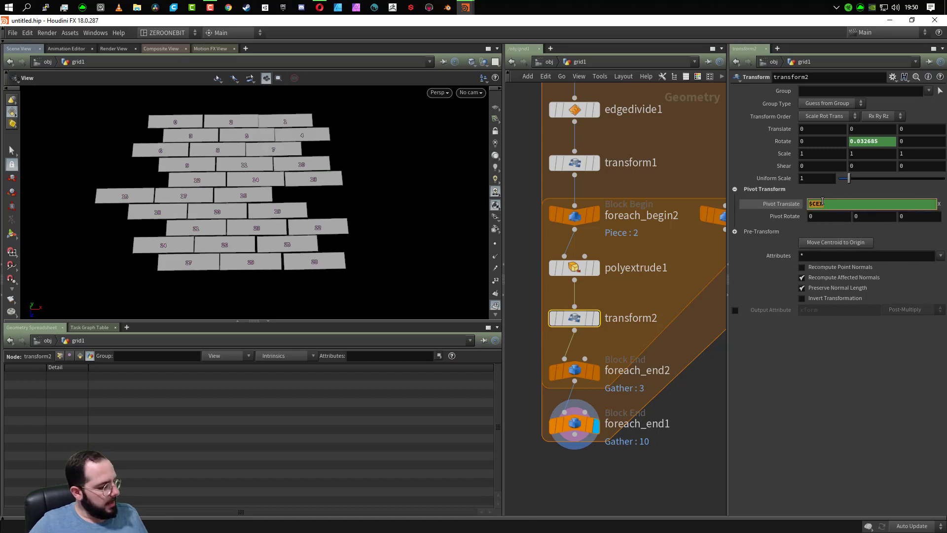
click(834, 348)
text($CEX)
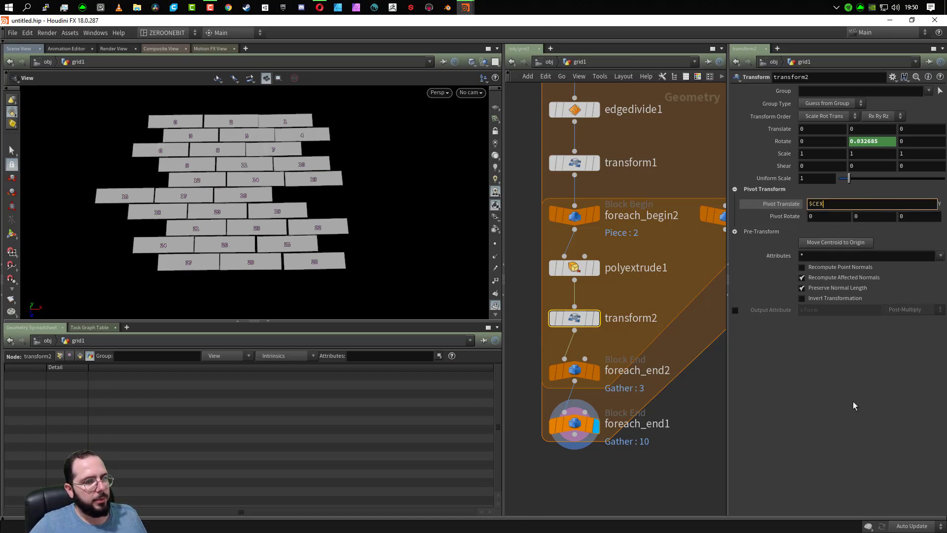
key(Return)
- Set transform2's Y Pivot Translate to $CEY and its Z Pivot Translate to $CEZ
click(917, 203)
text($CEX)
key(Return)
click(882, 205)
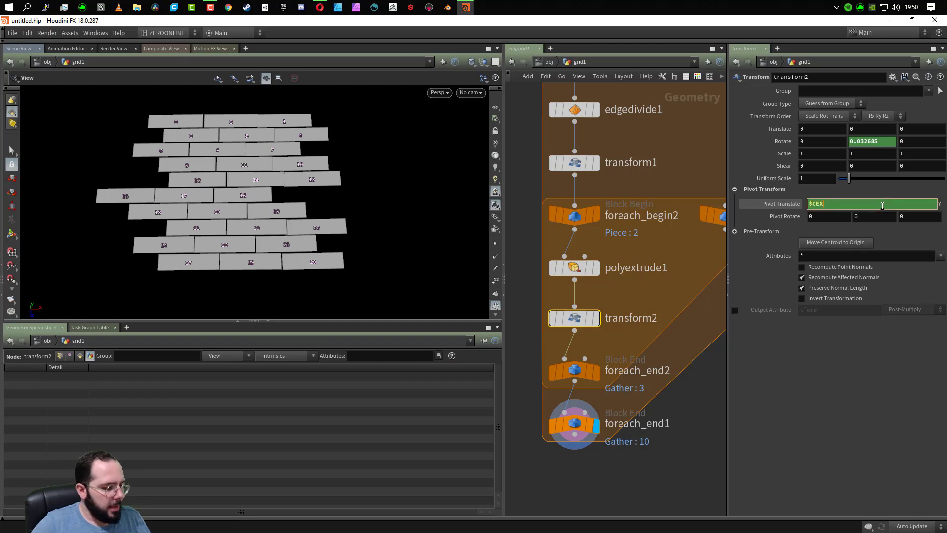
text($CEY)
key(Return)
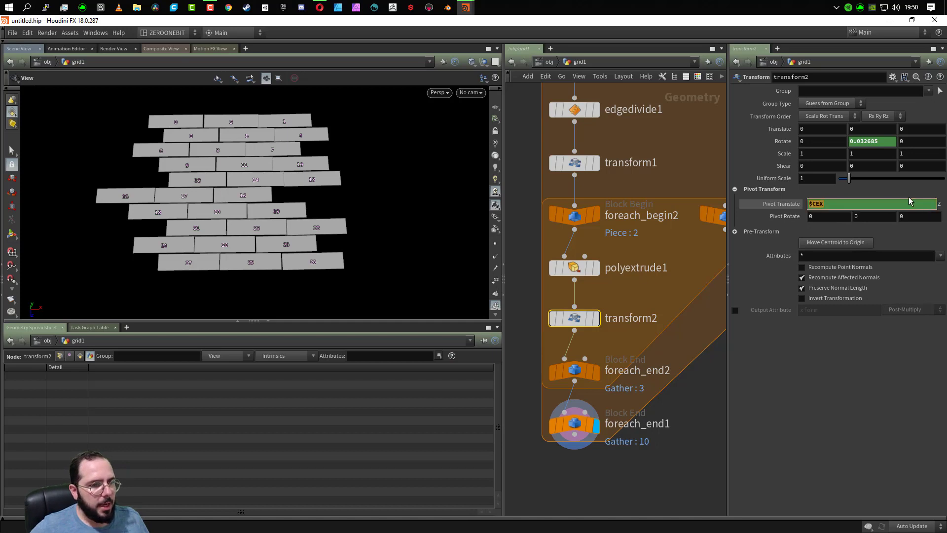
click(910, 201)
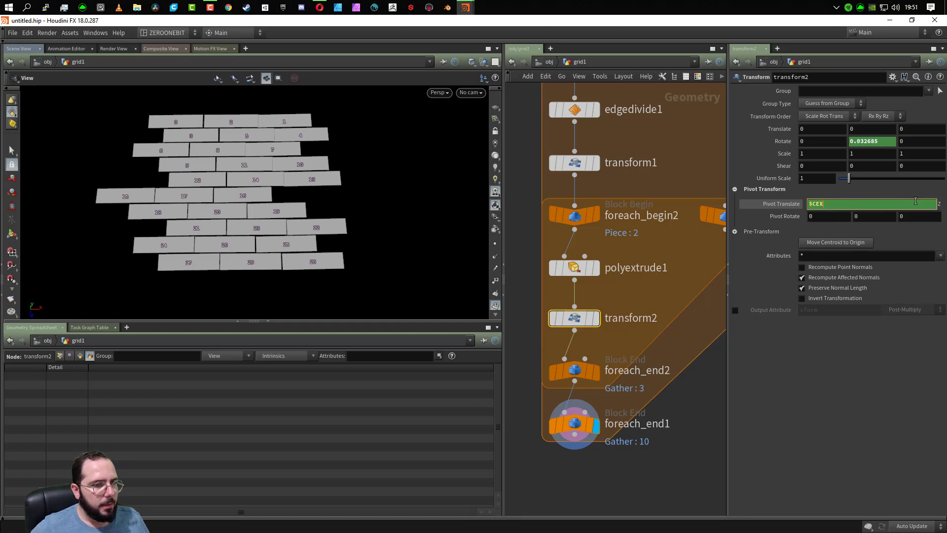
text($CEZ)
key(Return)
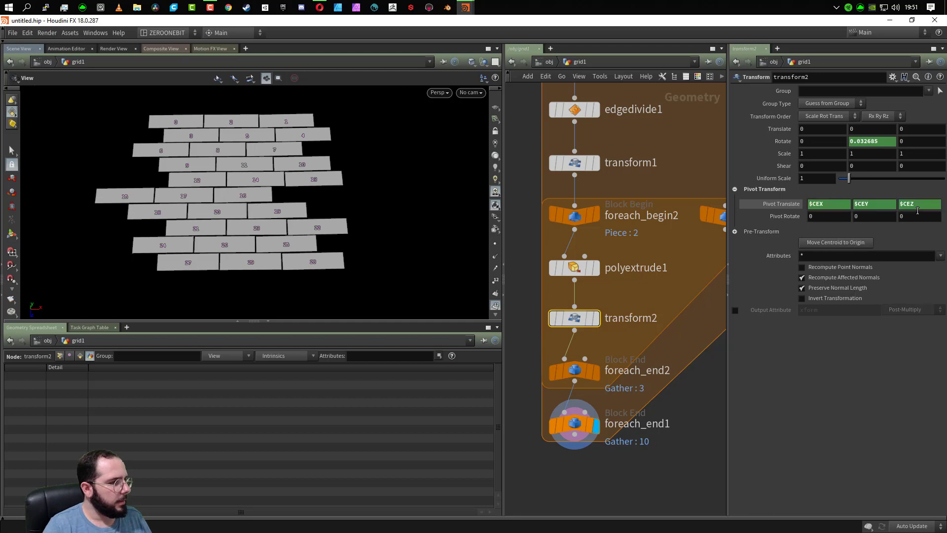
- Examine the plank rows up close to check each plank's rotation around its own centroid
drag(183, 154, 201, 171)
scroll(267, 234, up, 6)
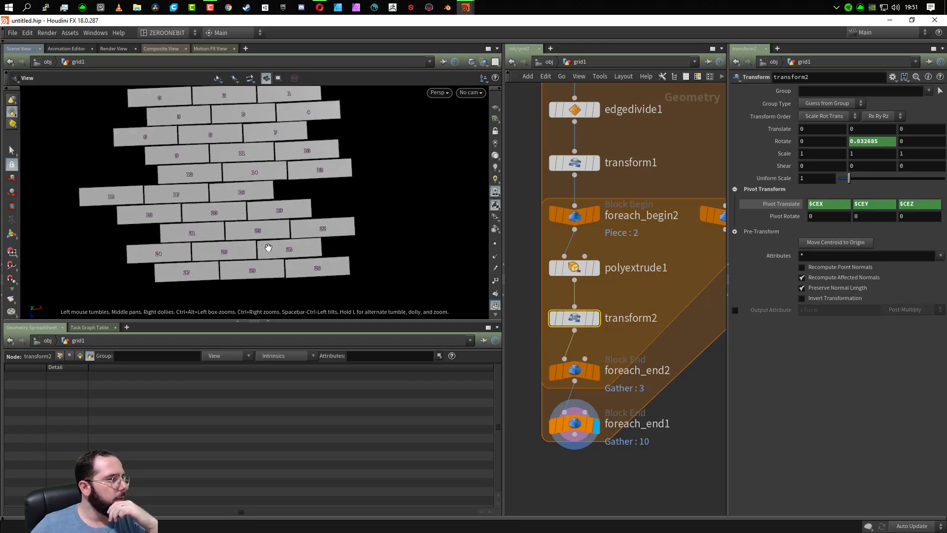
middle_drag(278, 156, 287, 264)
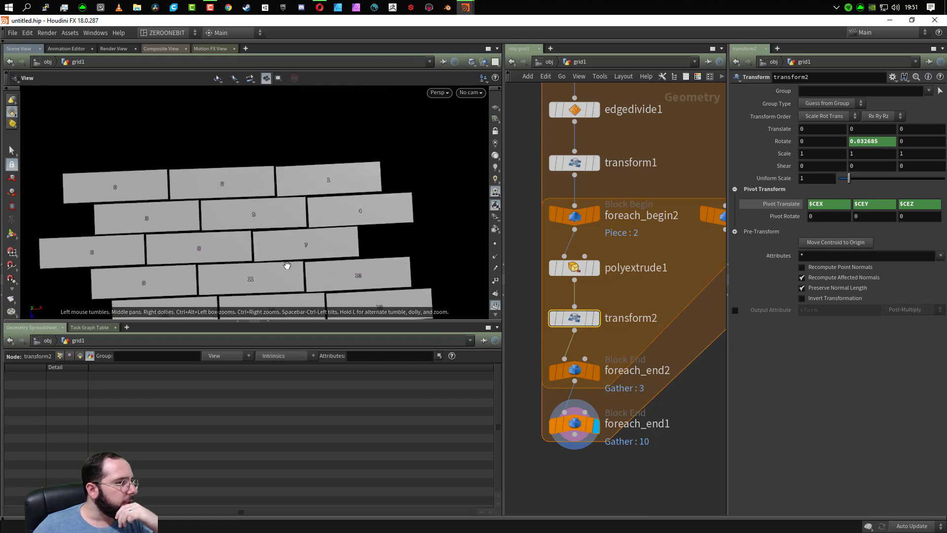
middle_drag(276, 186, 285, 229)
middle_drag(277, 277, 314, 131)
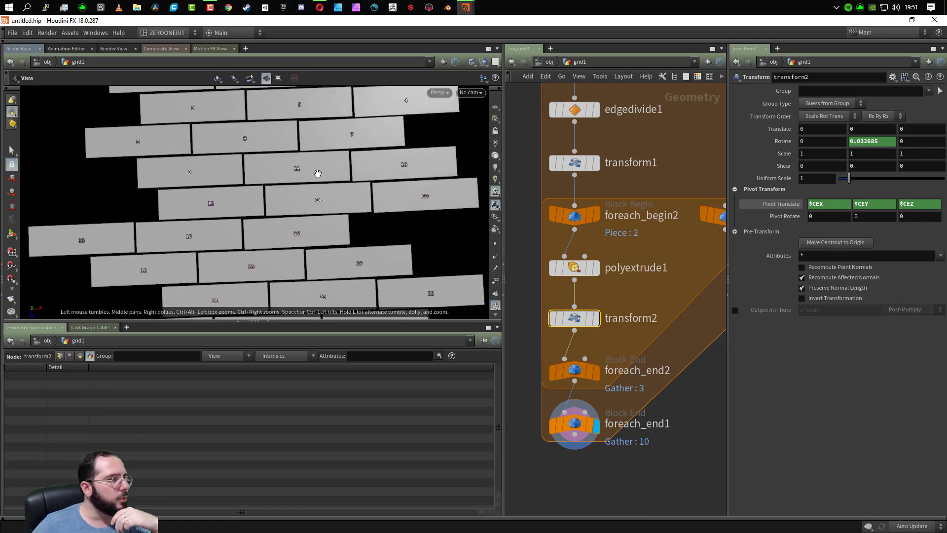
- Examine the complete plank layout from a wider view to judge the random offsets and rotations
scroll(316, 289, down, 1)
scroll(277, 271, down, 5)
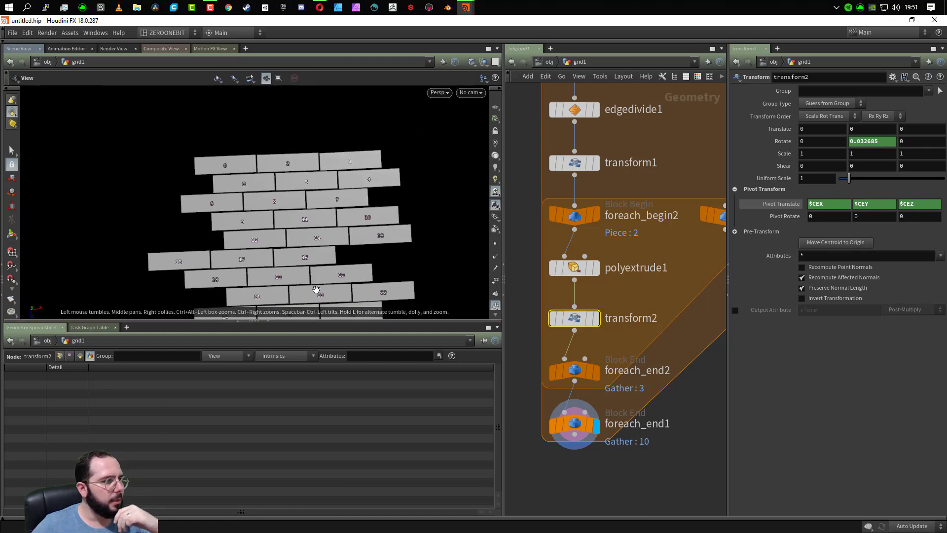
middle_drag(282, 232, 263, 222)
drag(263, 222, 253, 188)
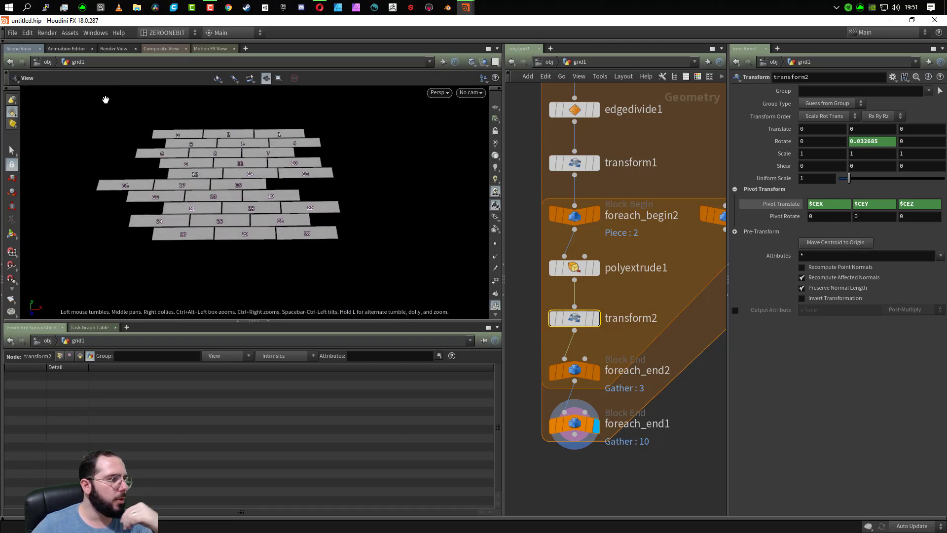
mouse_move(271, 200)
middle_down()
mouse_move(283, 247)
mouse_move(272, 215)
middle_up()
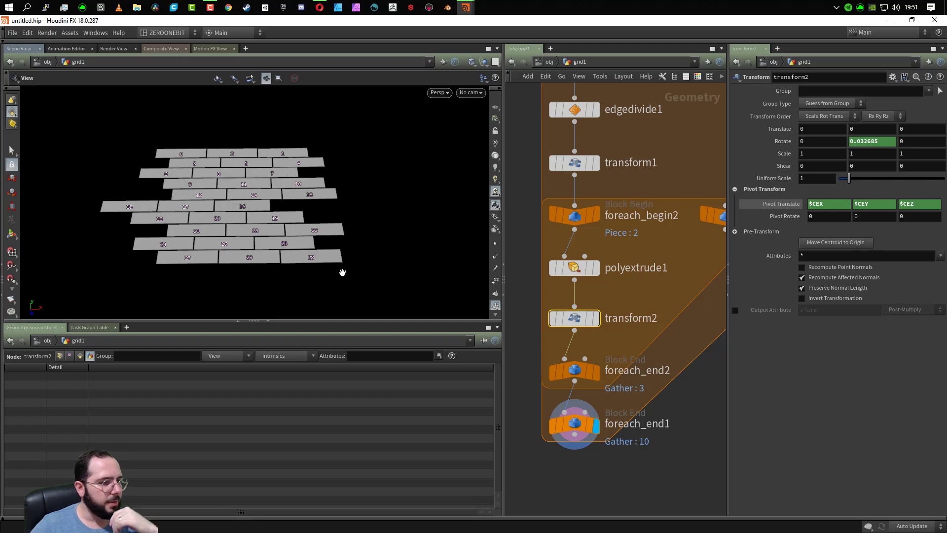
- Move the foreach_end1 node farther down the network, away from foreach_end2
mouse_move(590, 427)
scroll(575, 423, down, 5)
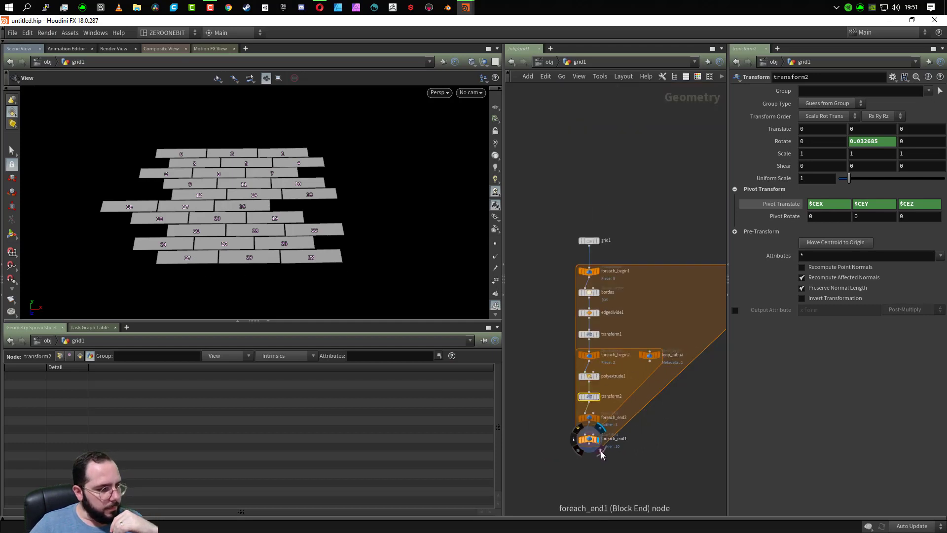
middle_drag(575, 370, 567, 143)
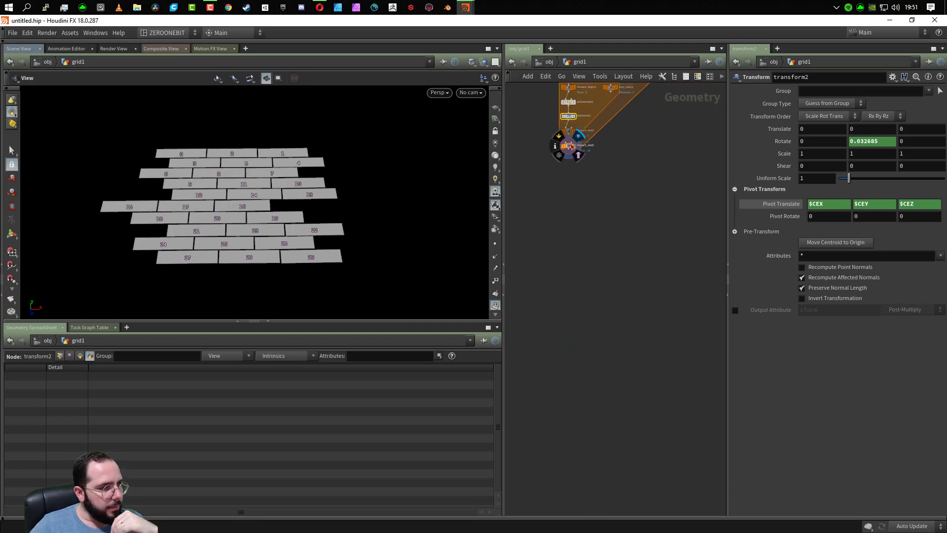
drag(574, 153, 572, 203)
scroll(600, 312, up, 3)
middle_drag(623, 197, 633, 389)
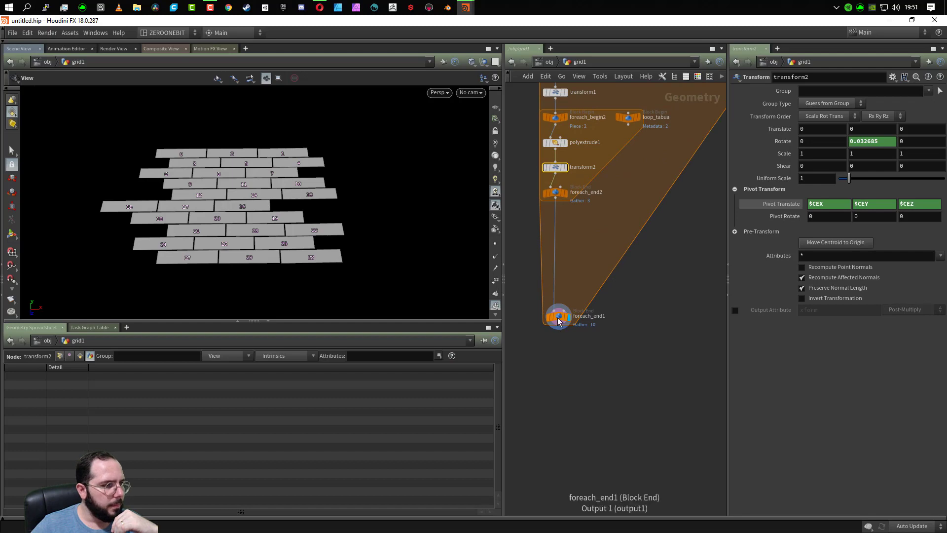
drag(557, 321, 555, 312)
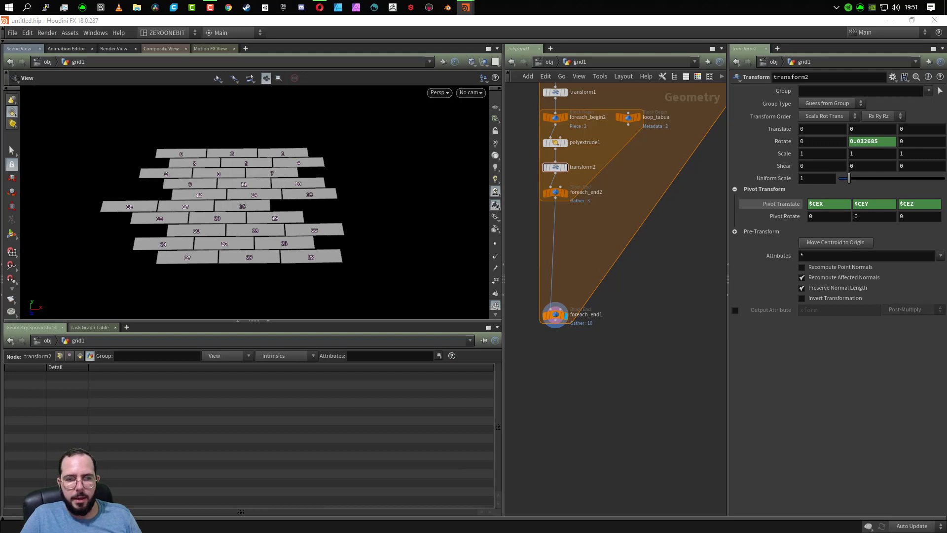
- Move the foreach_end1 node back up and align it directly beneath foreach_end2
scroll(225, 209, down, 1)
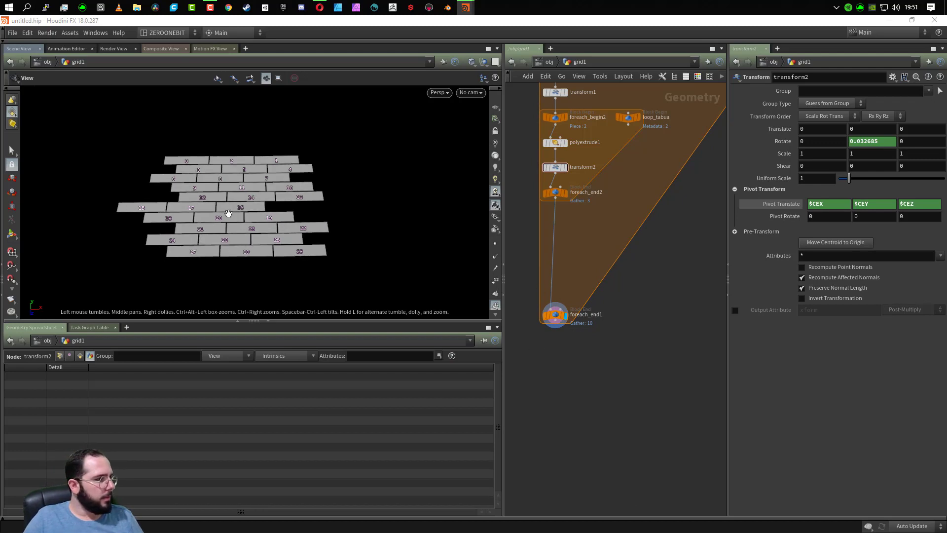
mouse_move(226, 203)
mouse_down()
mouse_move(254, 242)
mouse_move(235, 217)
mouse_up()
mouse_move(556, 314)
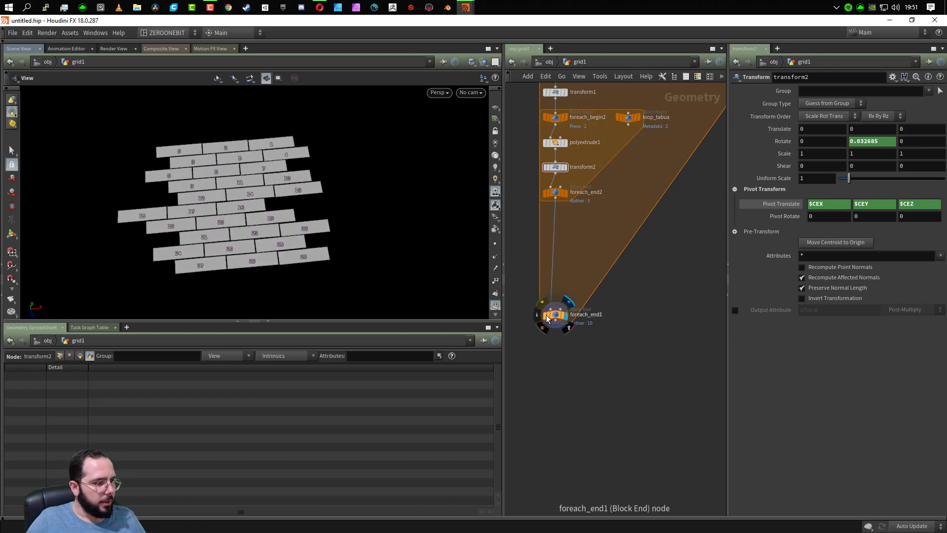
drag(556, 315, 553, 232)
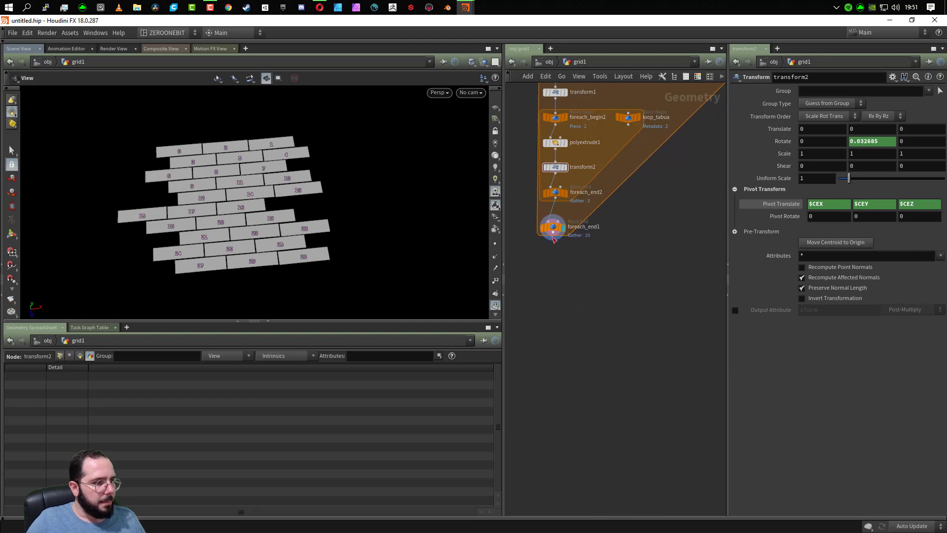
mouse_move(558, 233)
middle_drag(615, 264, 623, 315)
scroll(578, 295, up, 3)
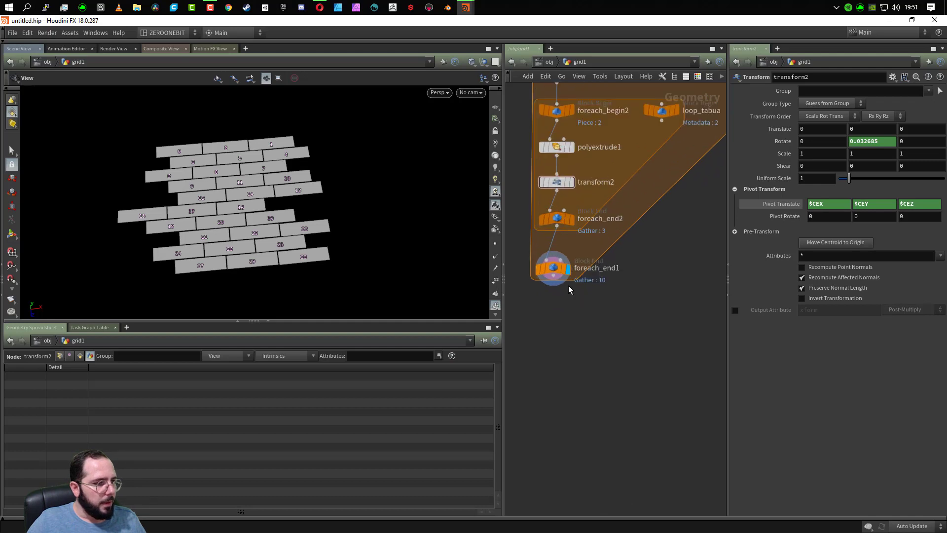
drag(553, 272, 556, 267)
- Add a Null node below foreach_end1 and connect it to that node's output
key(Tab)
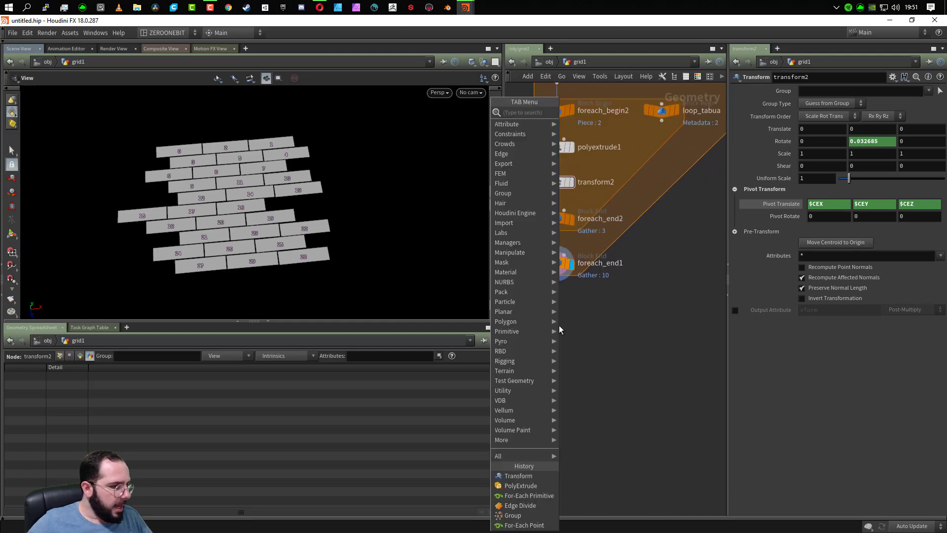
text(NULL)
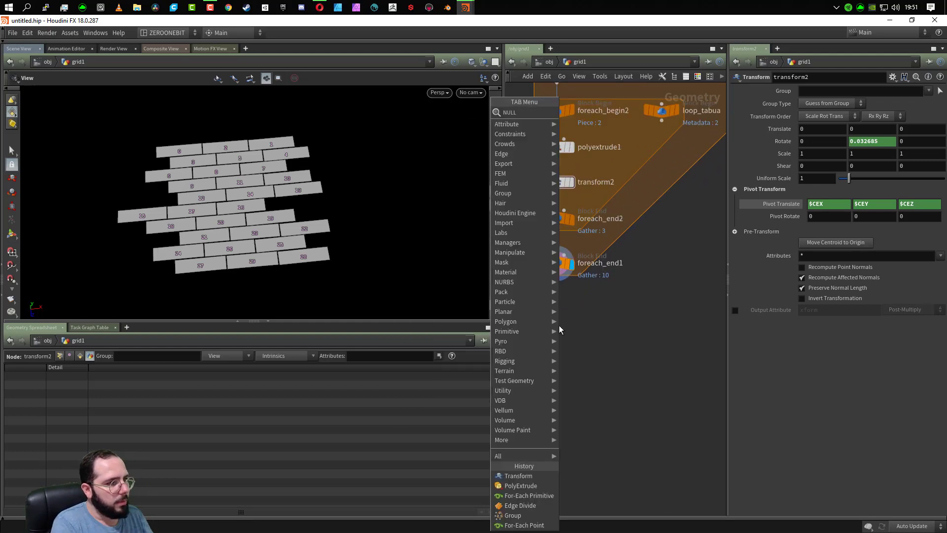
key(Return)
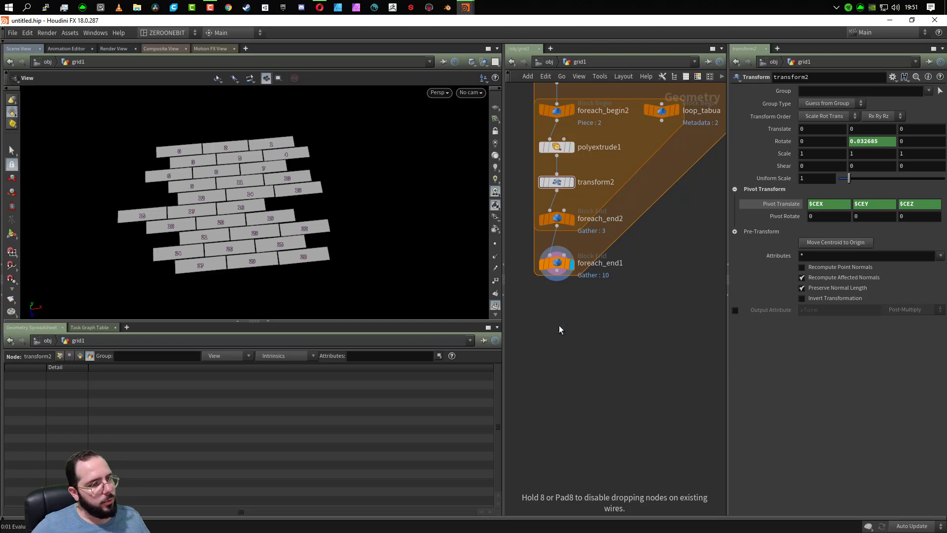
click(558, 324)
click(557, 314)
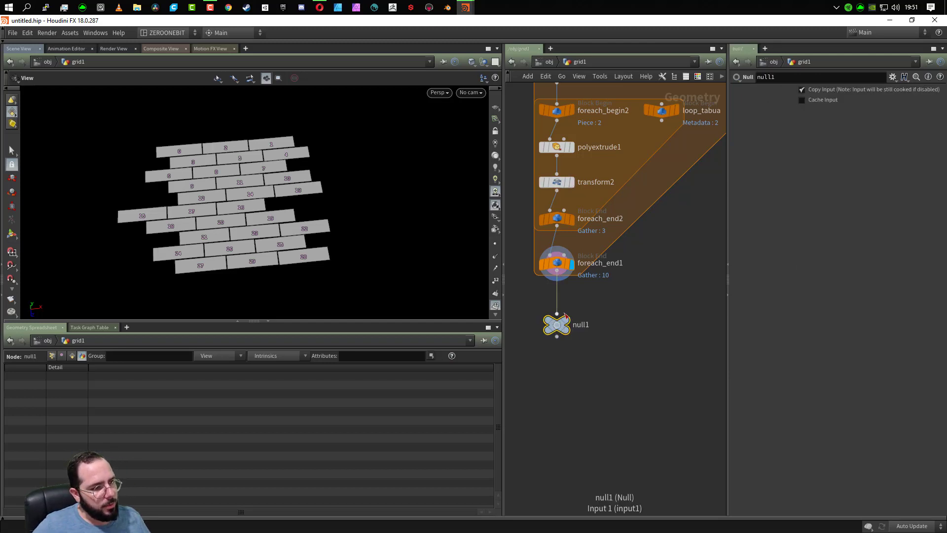
- Rename the null node BASE_TEMPLATE, move it closer beneath foreach_end1, and make it the displayed node
double_click(585, 325)
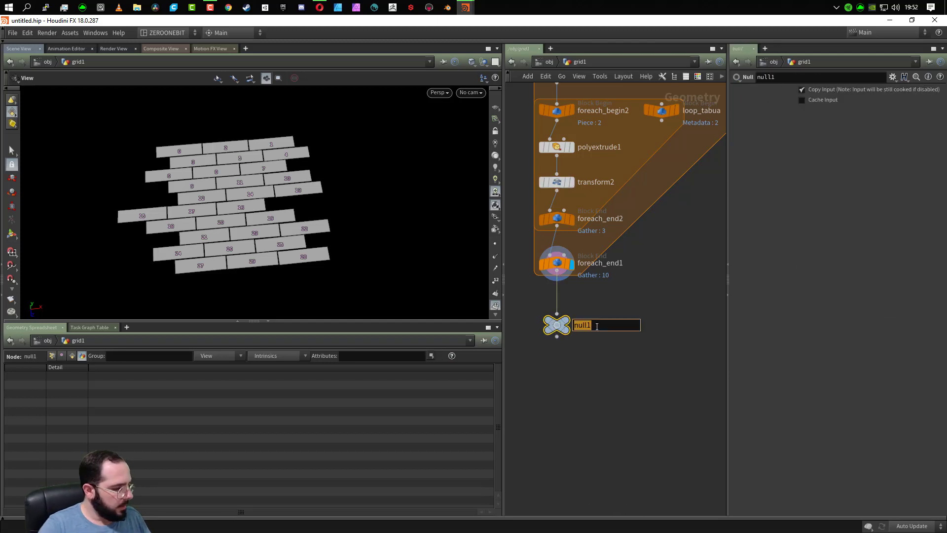
text(BASE_TAMPLATE)
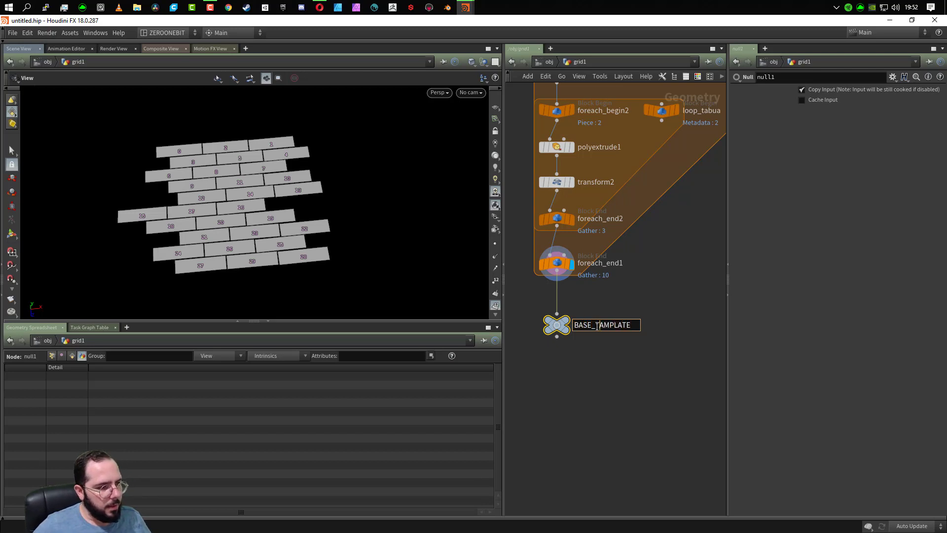
key(Delete)
text(E)
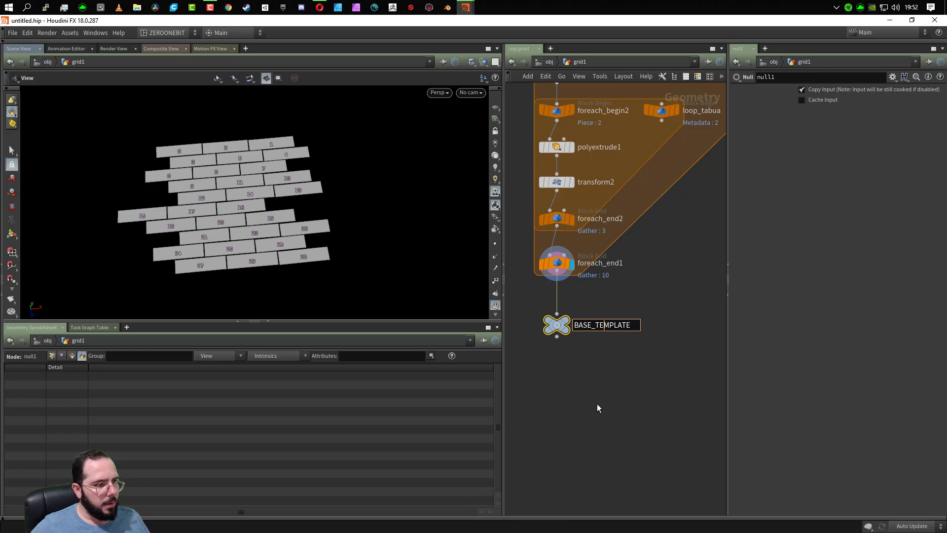
key(Return)
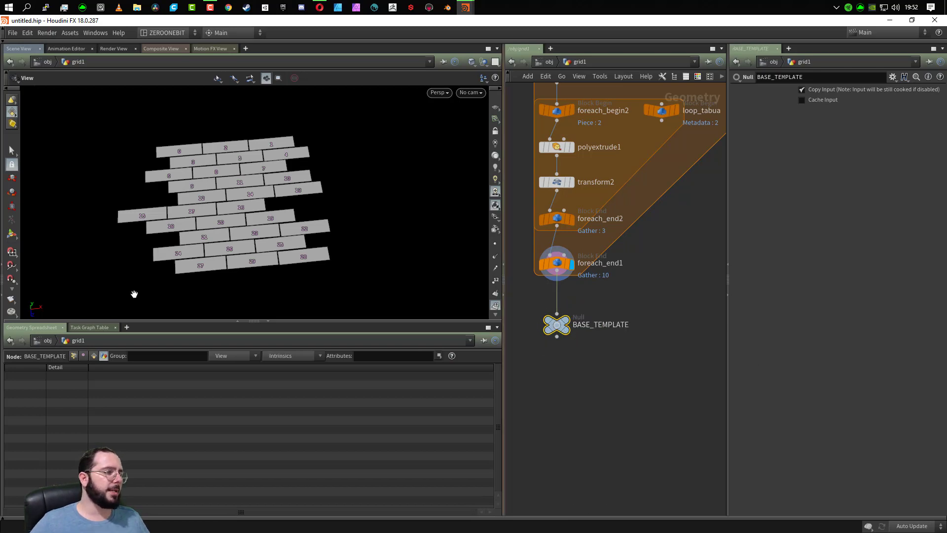
drag(557, 330, 558, 312)
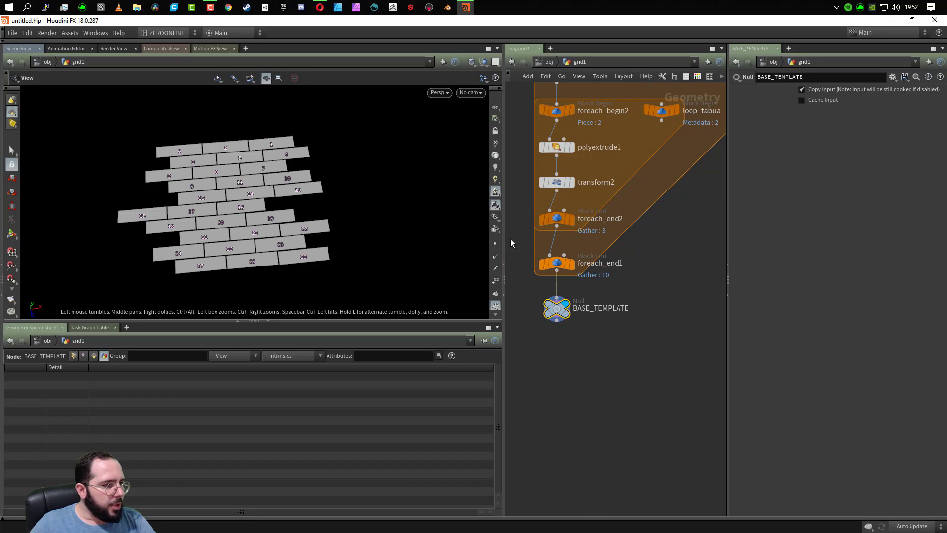
- Widen the network editor and give the BASE_TEMPLATE node the circle shape
drag(503, 237, 406, 235)
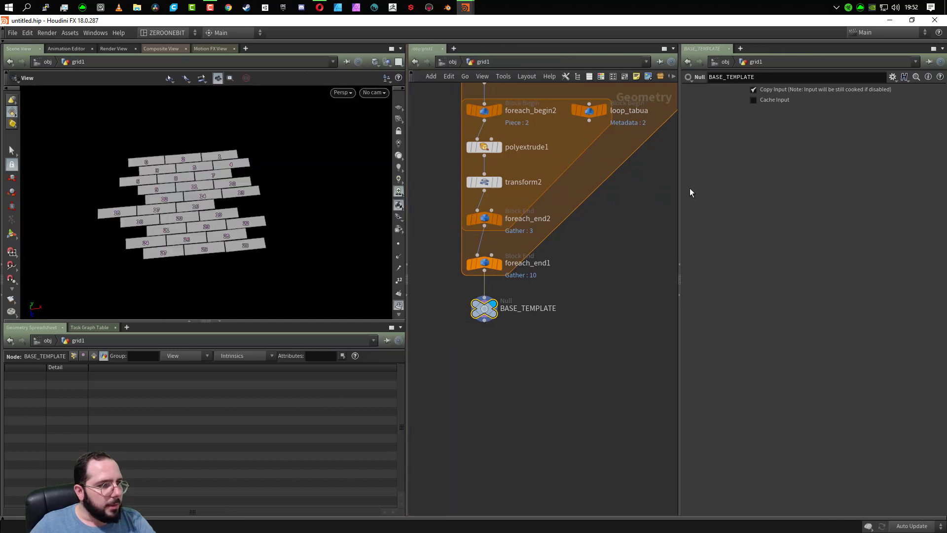
drag(679, 194, 742, 198)
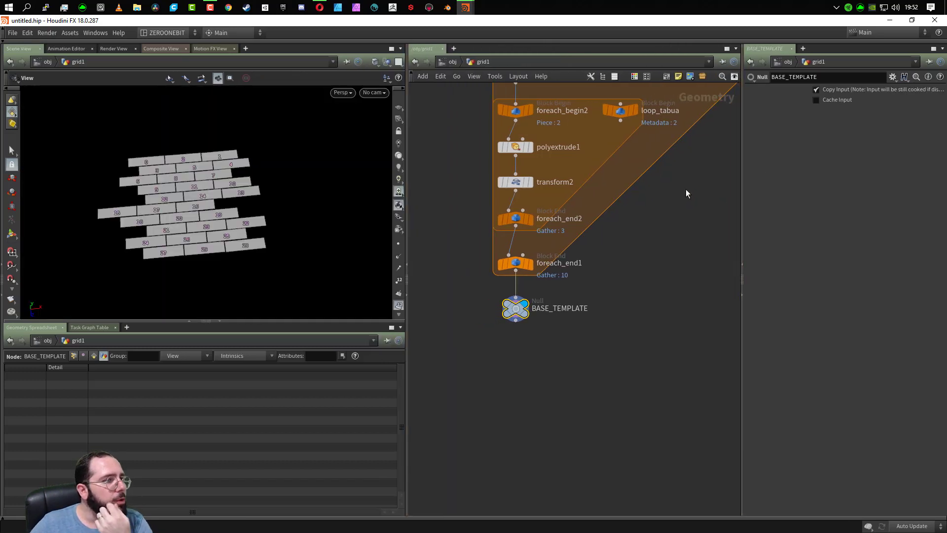
click(645, 76)
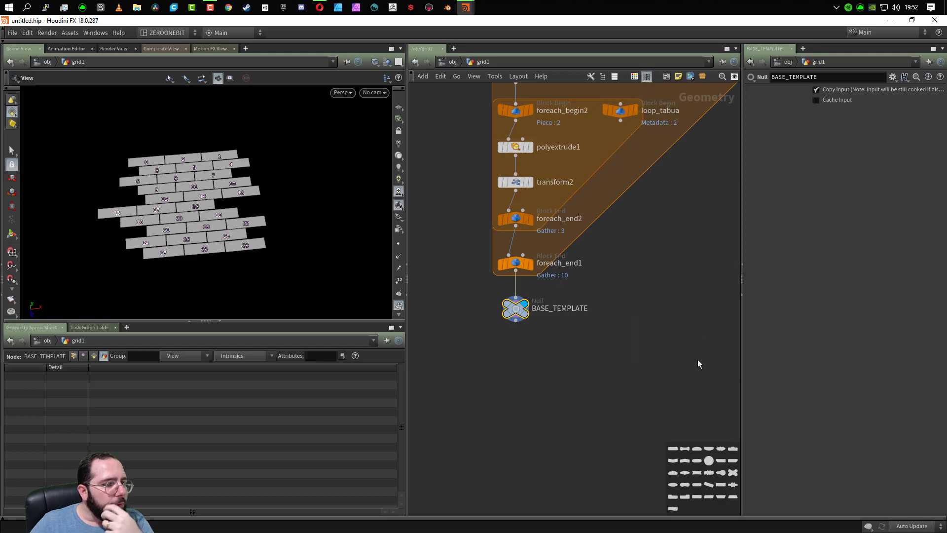
click(708, 462)
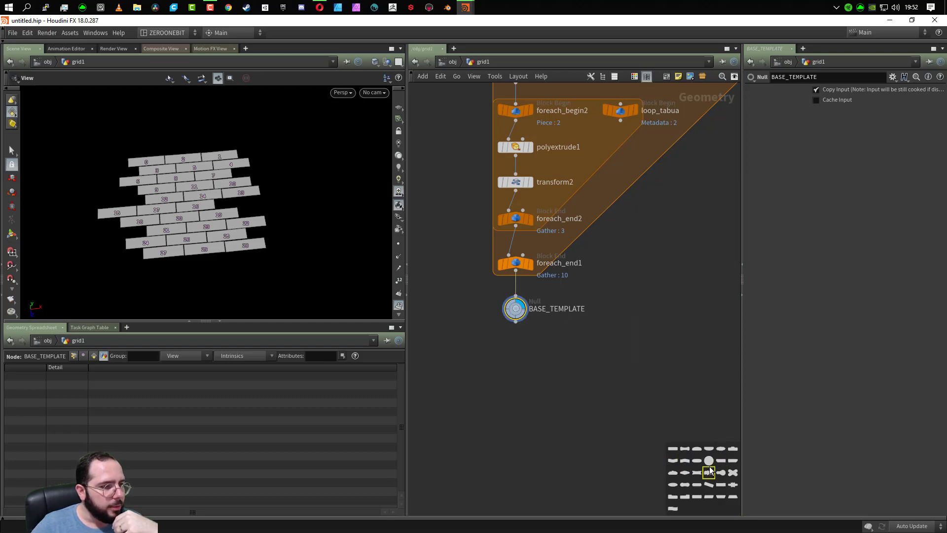
- Color the BASE_TEMPLATE node black using the network color palette
click(635, 77)
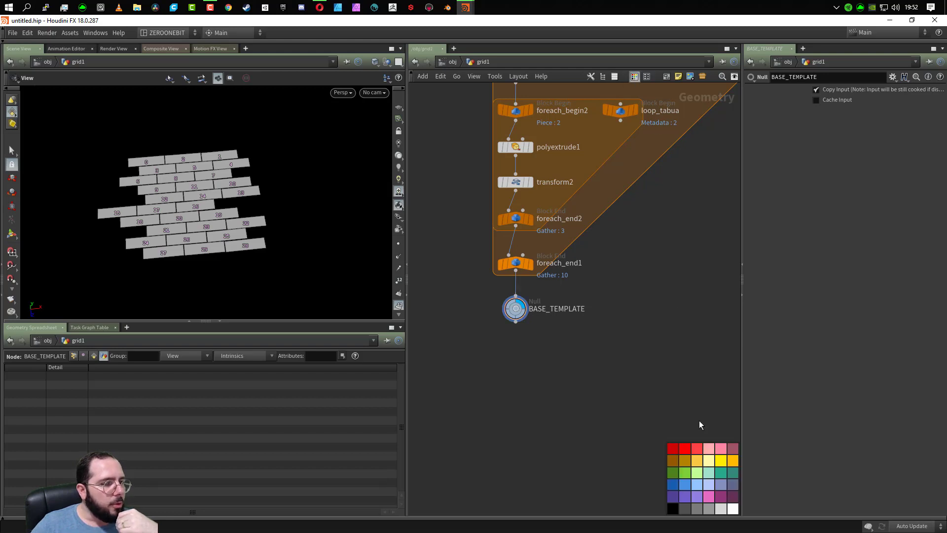
drag(472, 282, 555, 349)
click(672, 508)
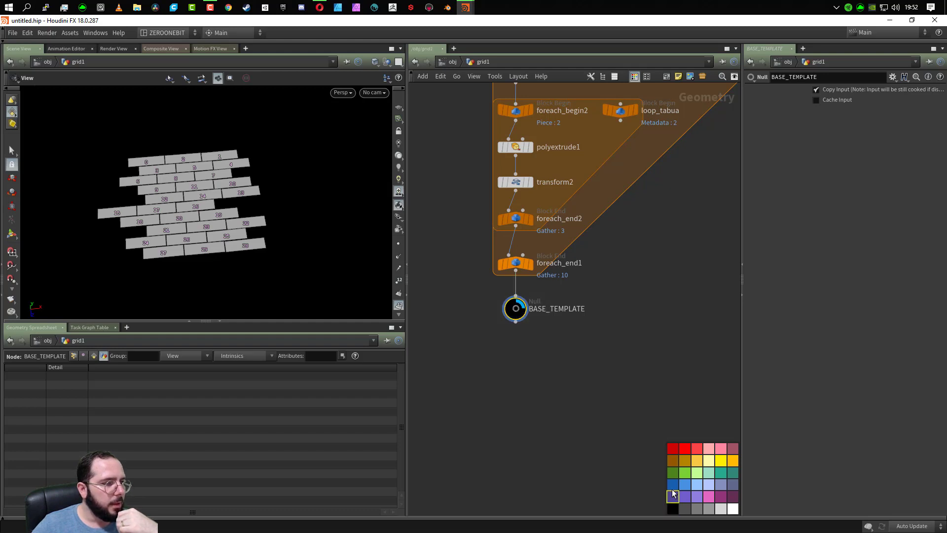
click(621, 362)
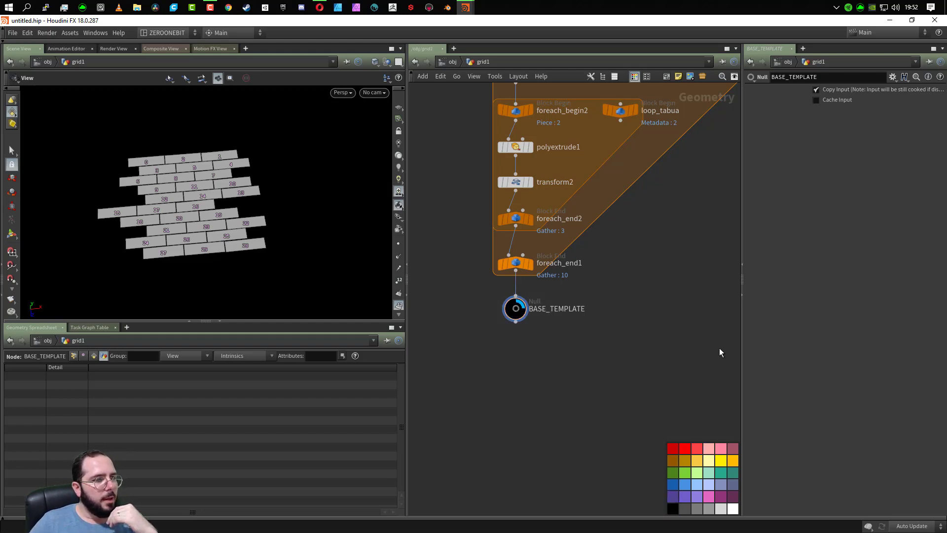
- Save the BASE_TEMPLATE null's settings as permanent defaults and dismiss the confirmation
drag(466, 297, 545, 335)
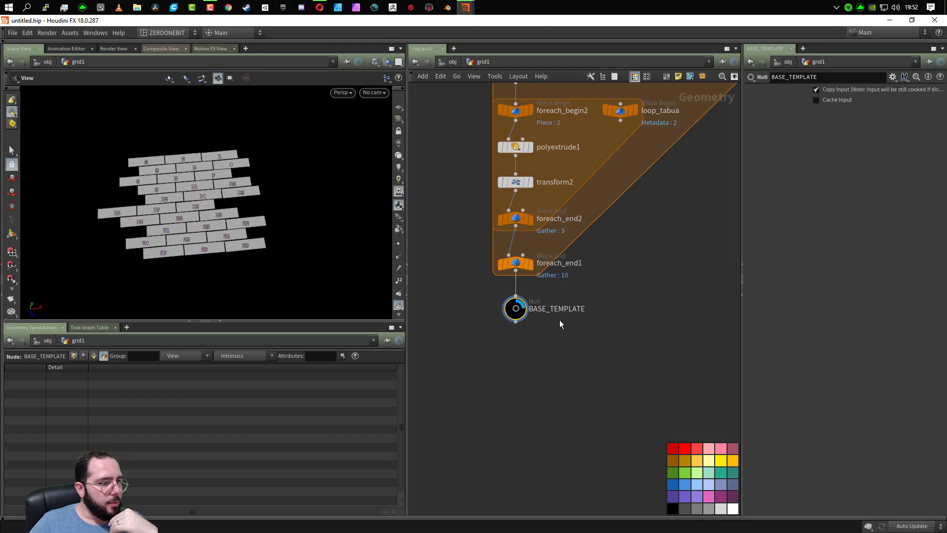
click(892, 77)
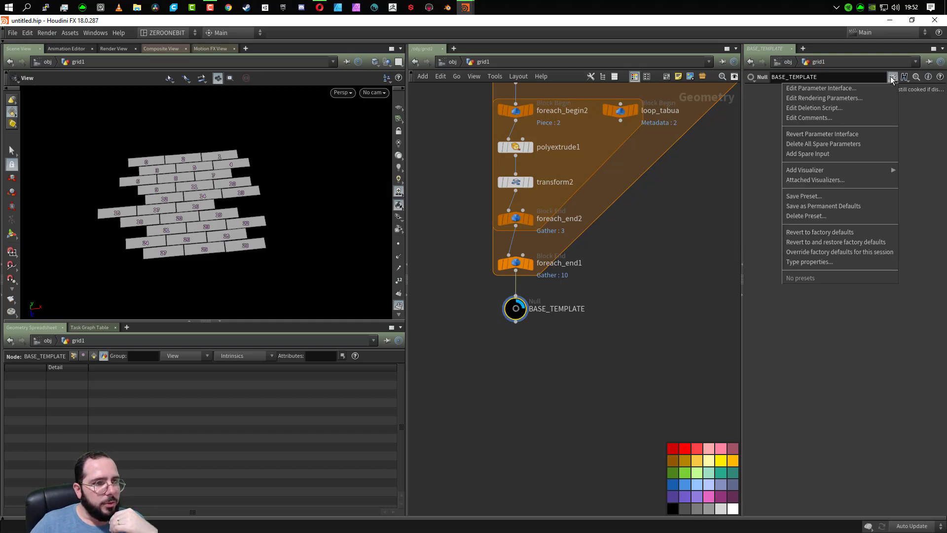
mouse_move(834, 171)
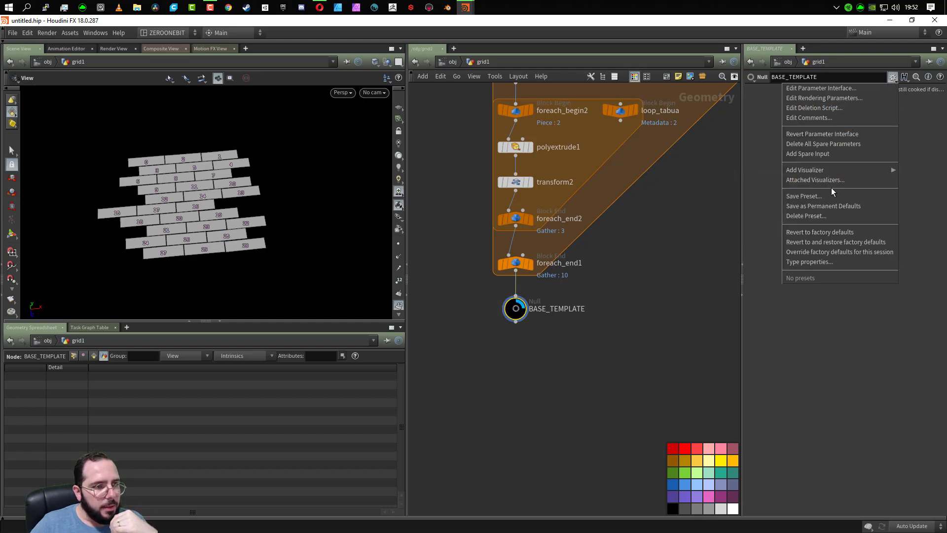
click(838, 207)
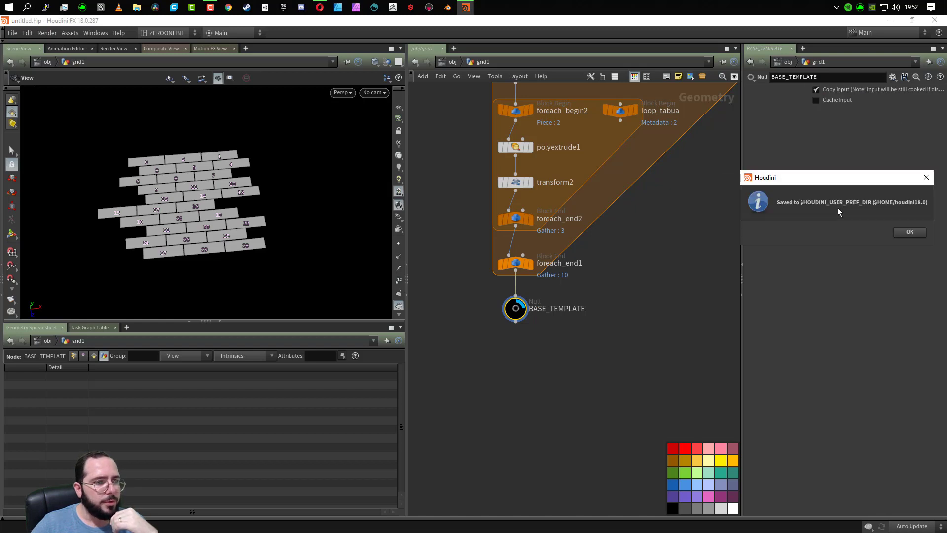
click(910, 235)
- Place another Null node below BASE_TEMPLATE to test the saved defaults, and delete it
right_drag(562, 386, 561, 384)
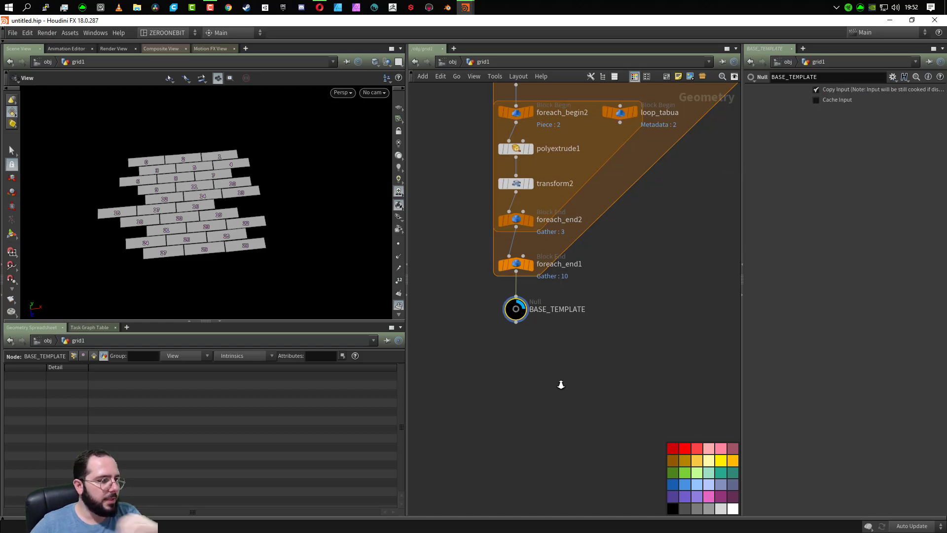
scroll(561, 388, up, 2)
key(Tab)
text(NUL)
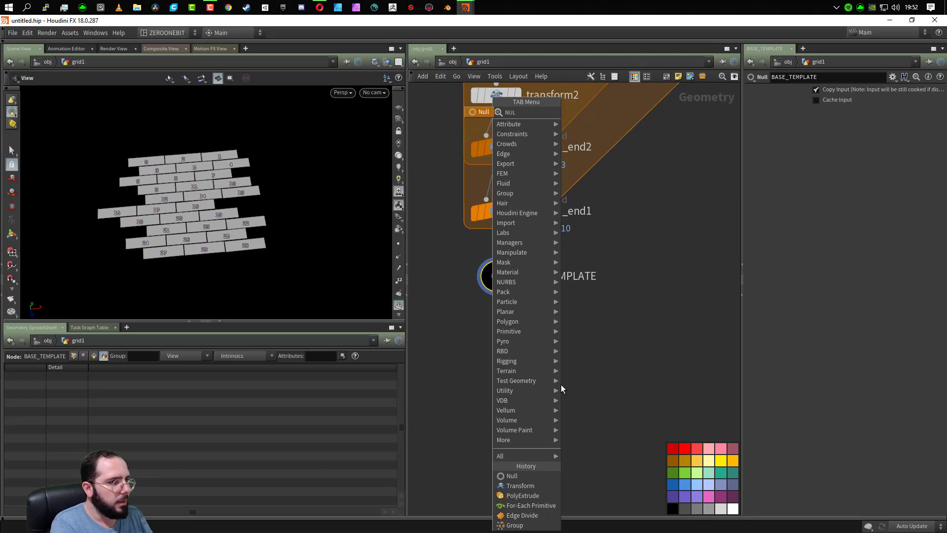
key(Return)
click(561, 383)
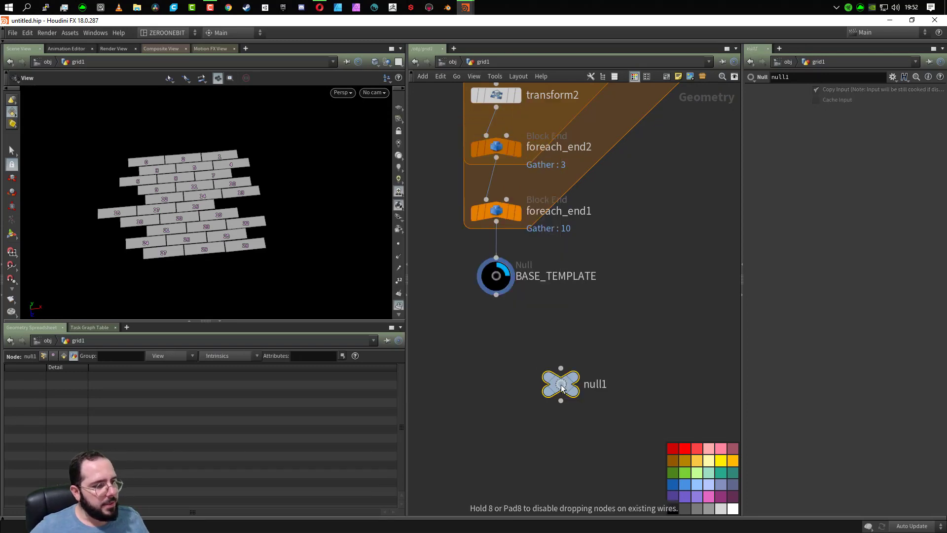
drag(642, 334, 513, 431)
key(Delete)
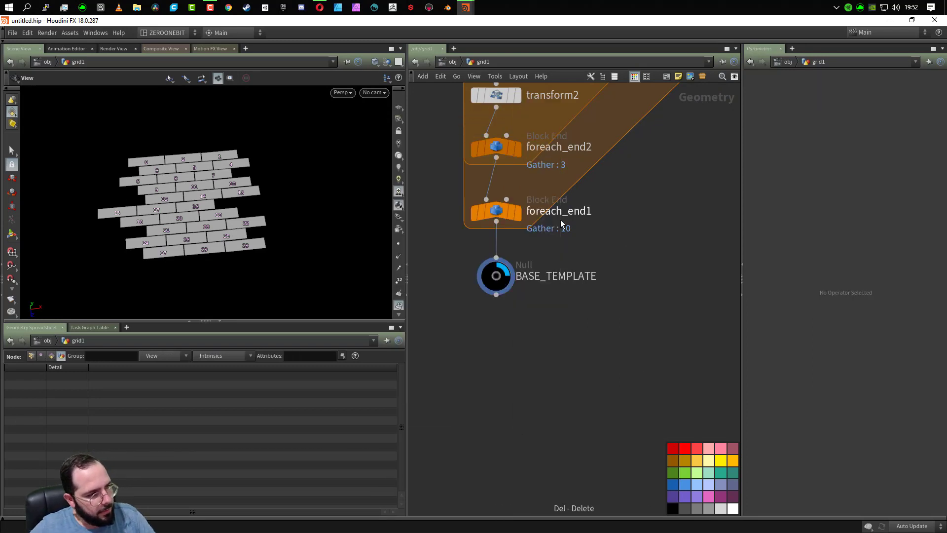
- Save the BASE_TEMPLATE null's settings as permanent defaults again, repeating the save a second time
drag(550, 249, 478, 299)
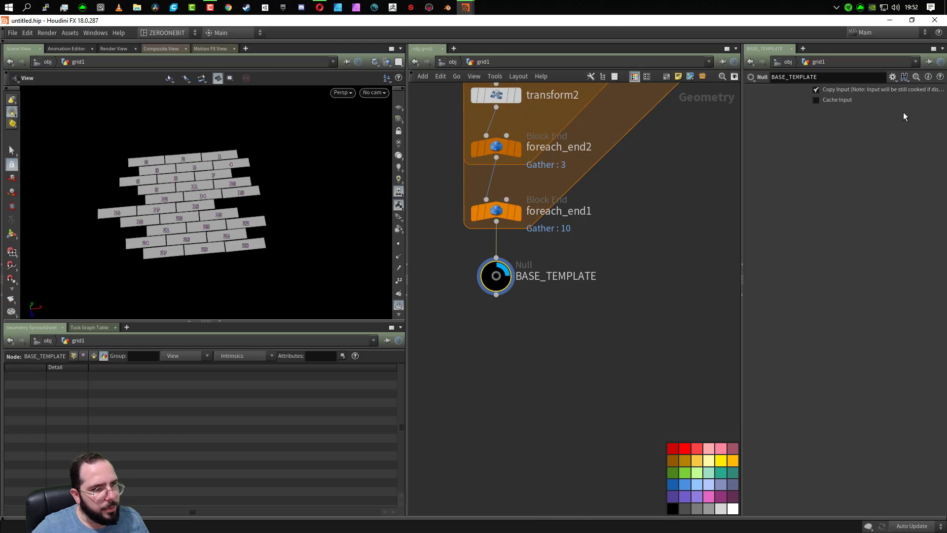
click(891, 77)
click(836, 197)
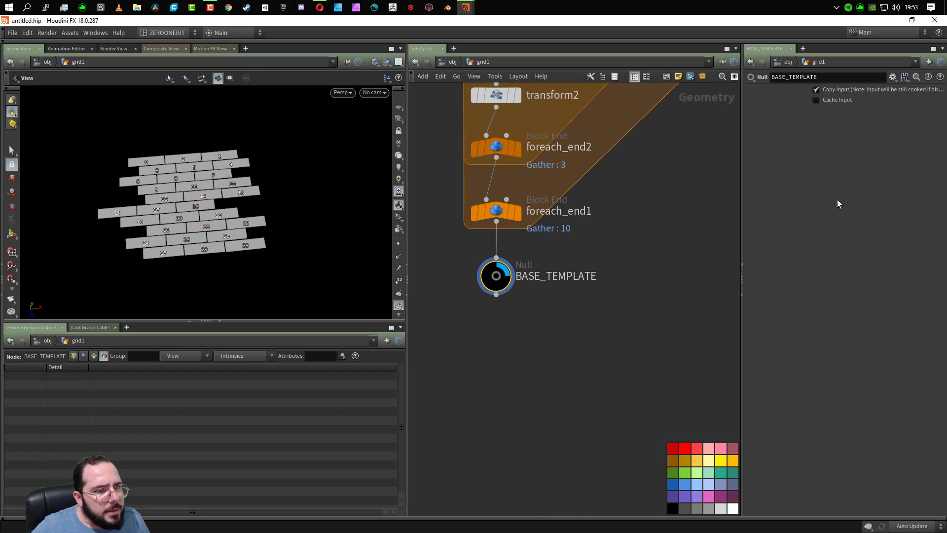
click(911, 226)
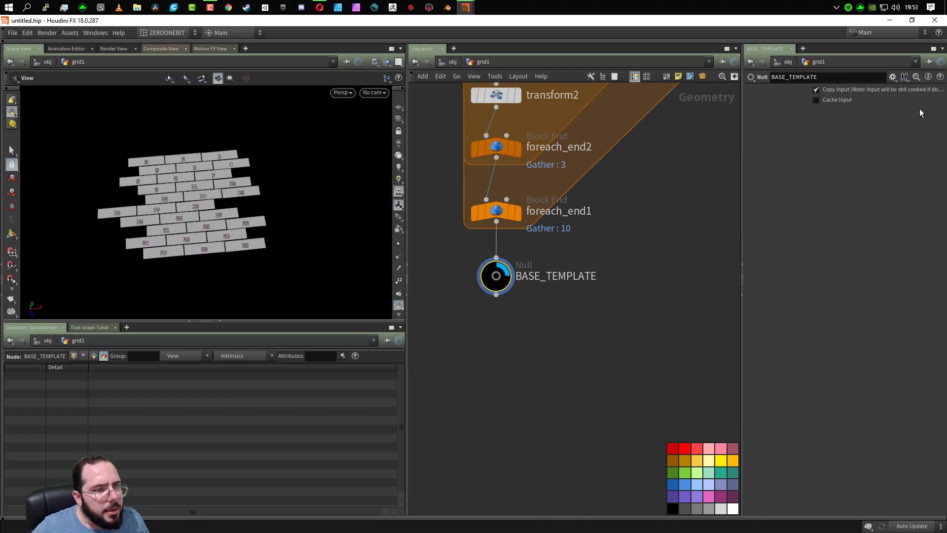
click(894, 78)
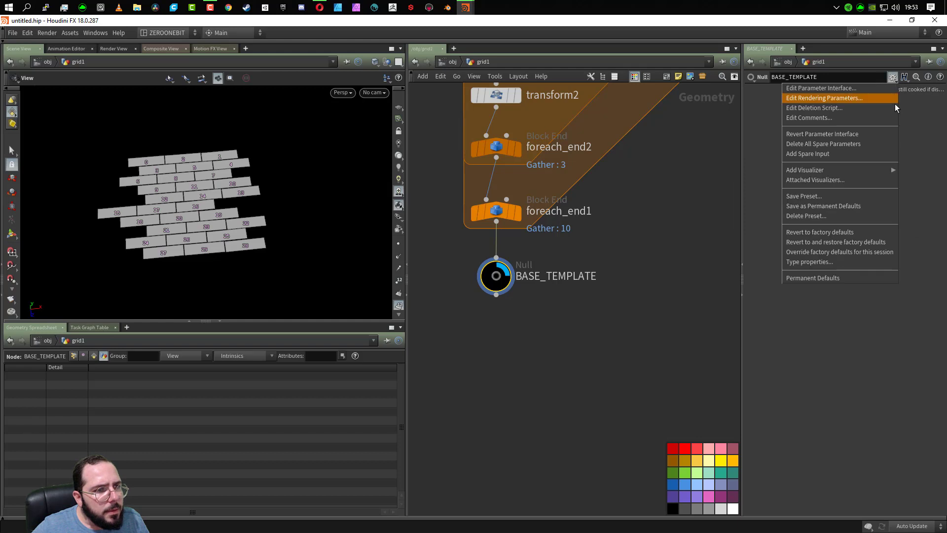
click(863, 206)
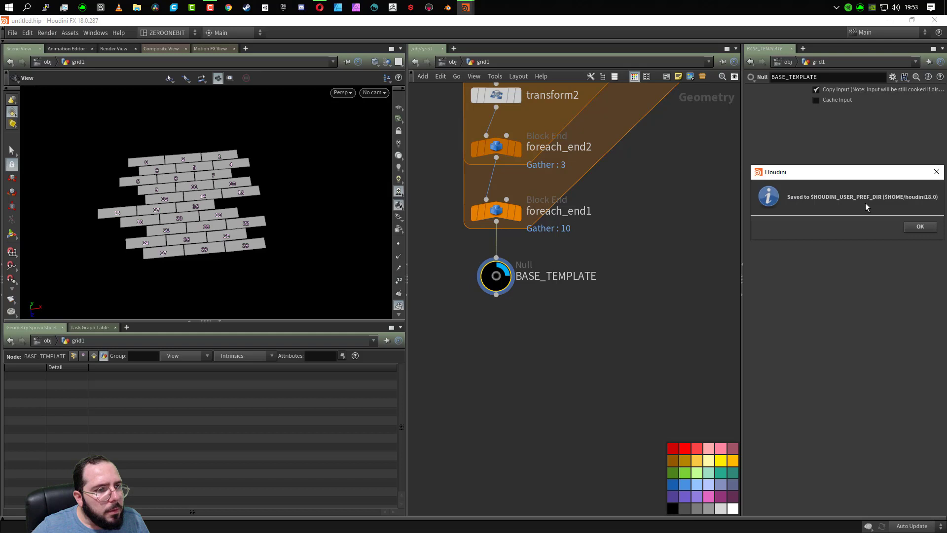
click(925, 228)
- Place a new Null node below BASE_TEMPLATE, color it black and give it the circle shape
key(Tab)
text(null)
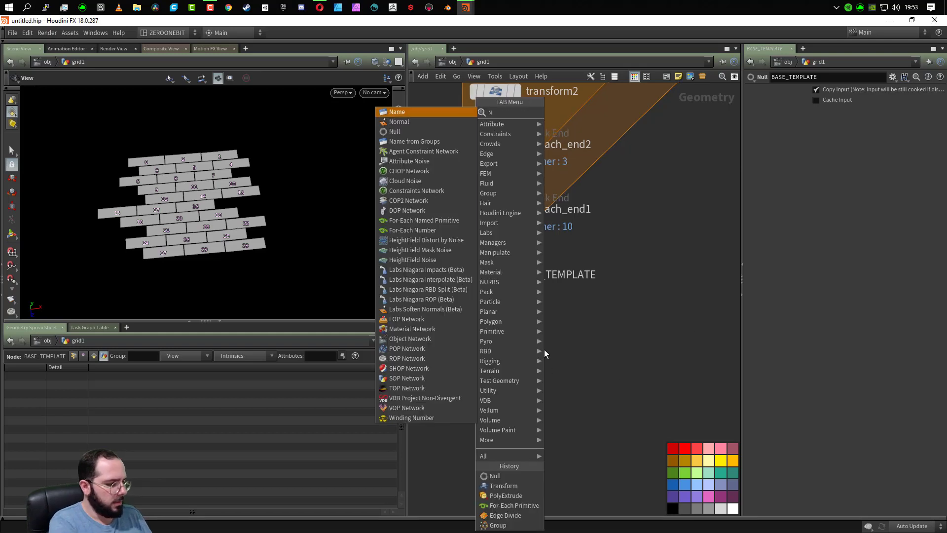
key(Return)
click(544, 349)
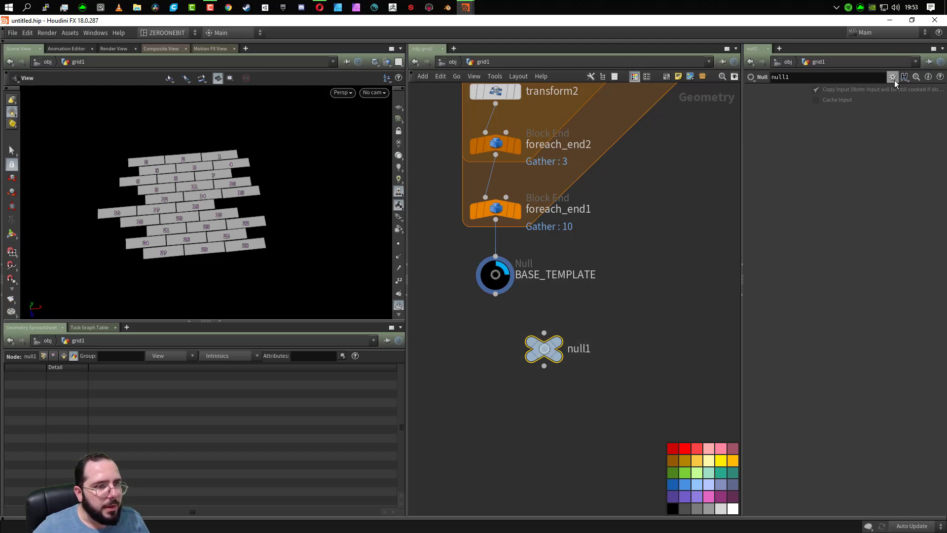
click(676, 505)
click(646, 77)
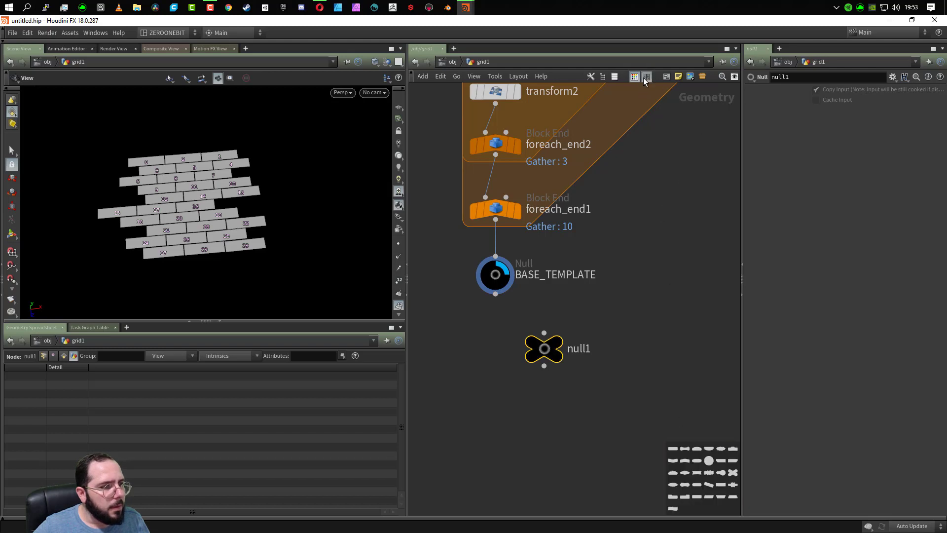
click(709, 461)
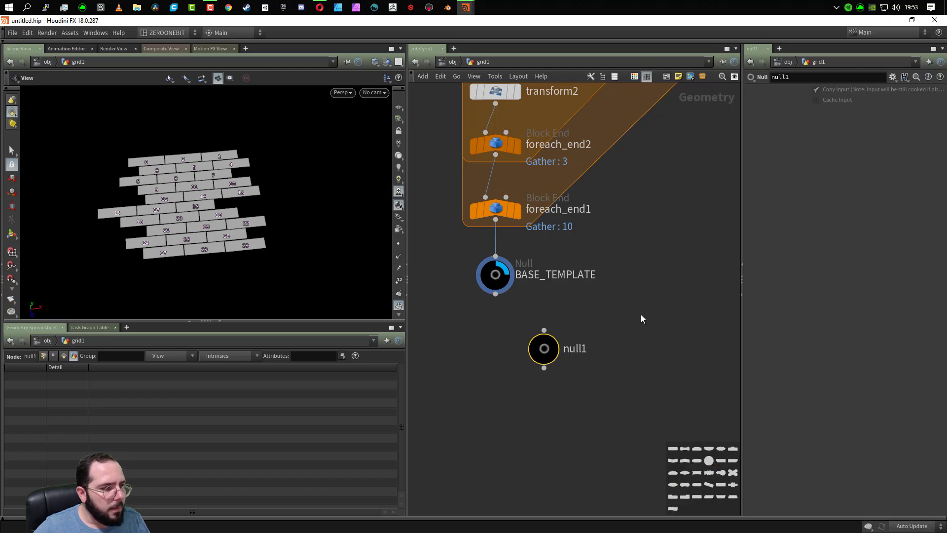
- Save the new black circular null's settings as permanent defaults and dismiss the confirmation
click(893, 79)
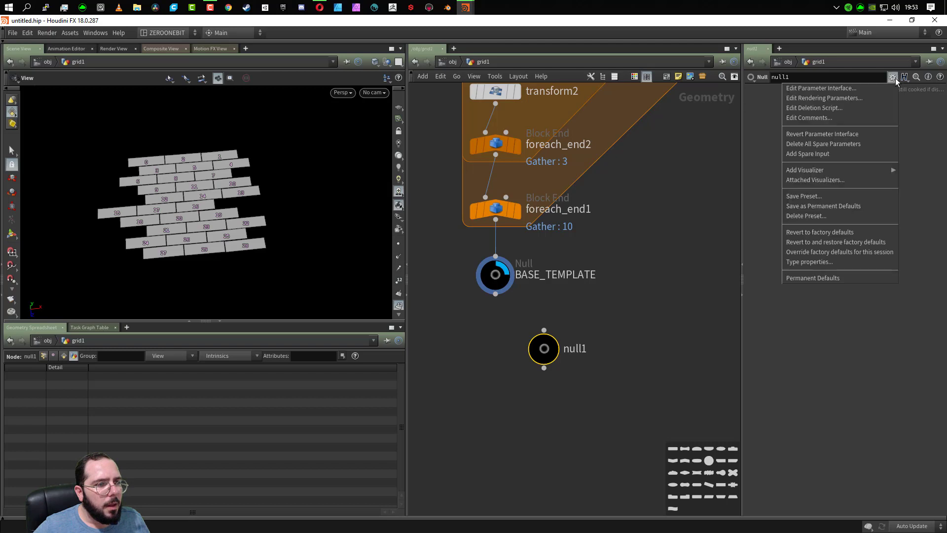
click(837, 206)
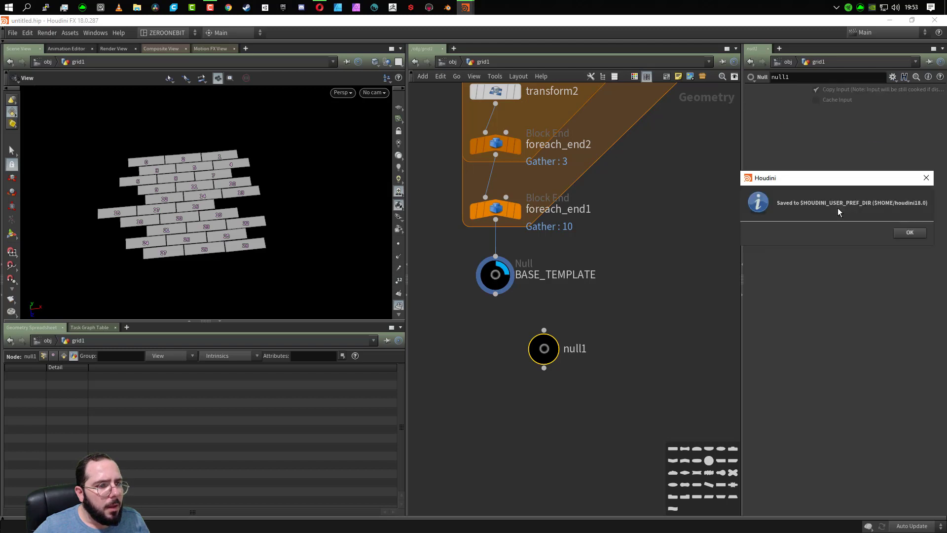
click(899, 233)
- Place a second Null node to test the saved defaults, and delete both test nulls
key(Tab)
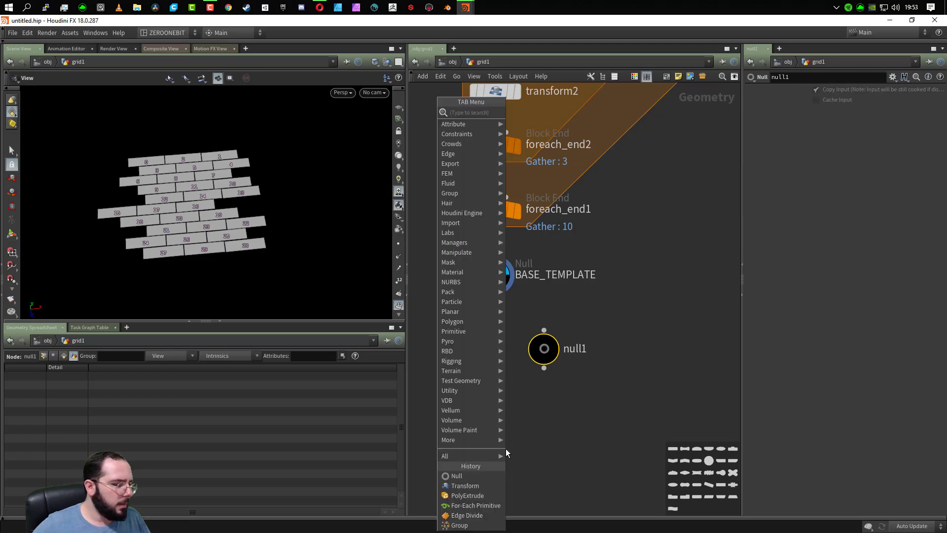
key(Return)
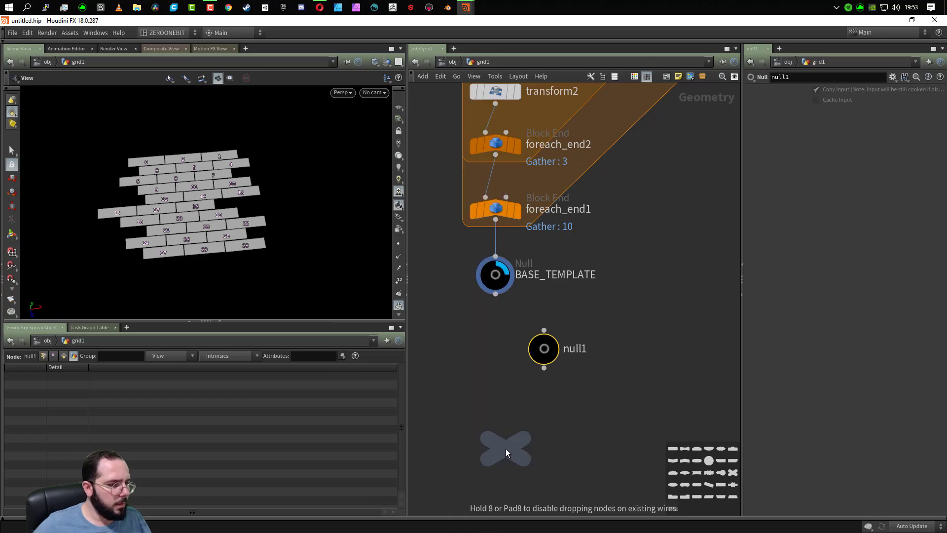
click(505, 449)
drag(624, 313, 514, 481)
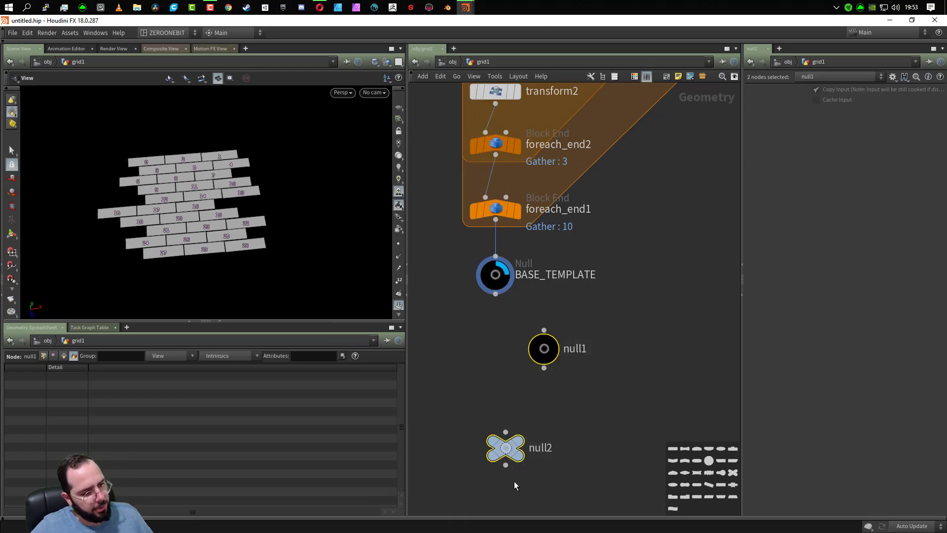
key(Delete)
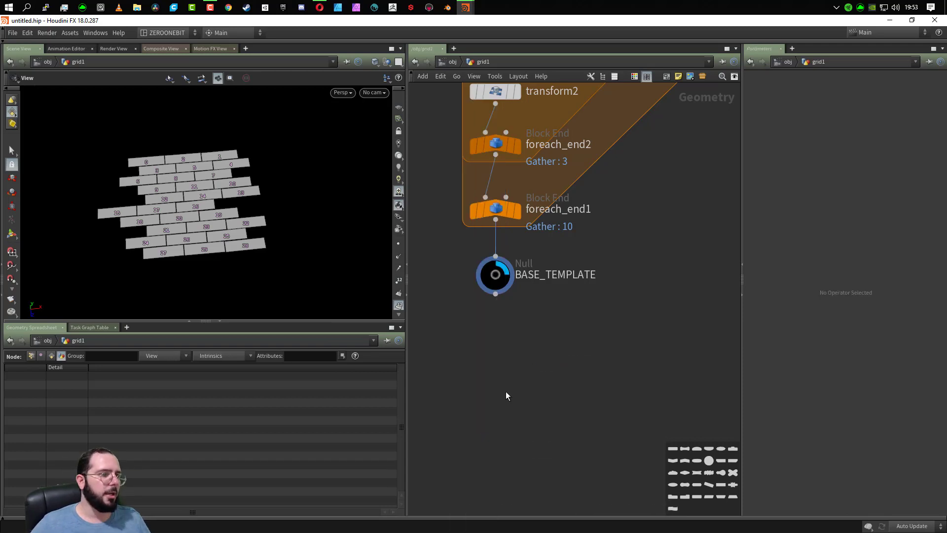
- Add a For-Each Primitive loop below BASE_TEMPLATE and feed the null's output into its begin block
mouse_move(493, 288)
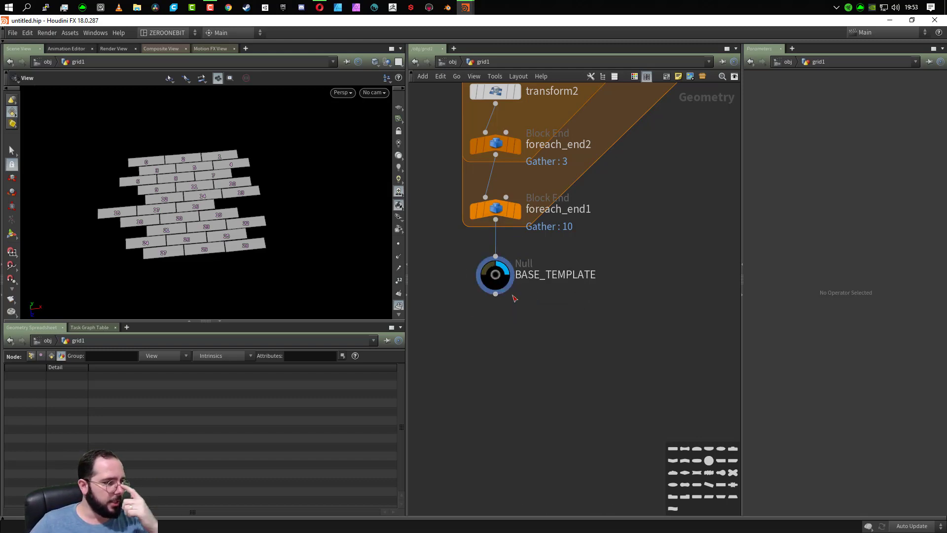
scroll(588, 325, down, 5)
scroll(588, 327, down, 4)
scroll(634, 365, up, 2)
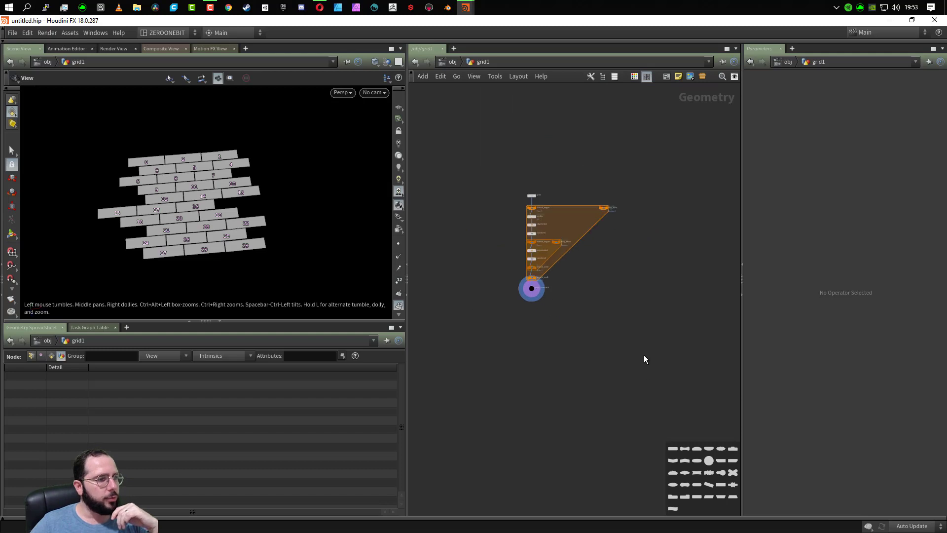
scroll(475, 340, up, 3)
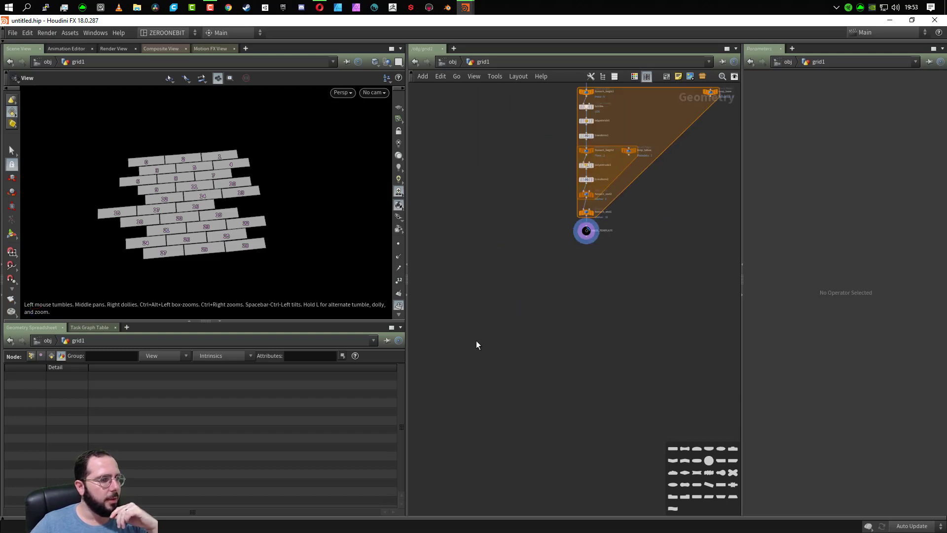
scroll(622, 312, up, 3)
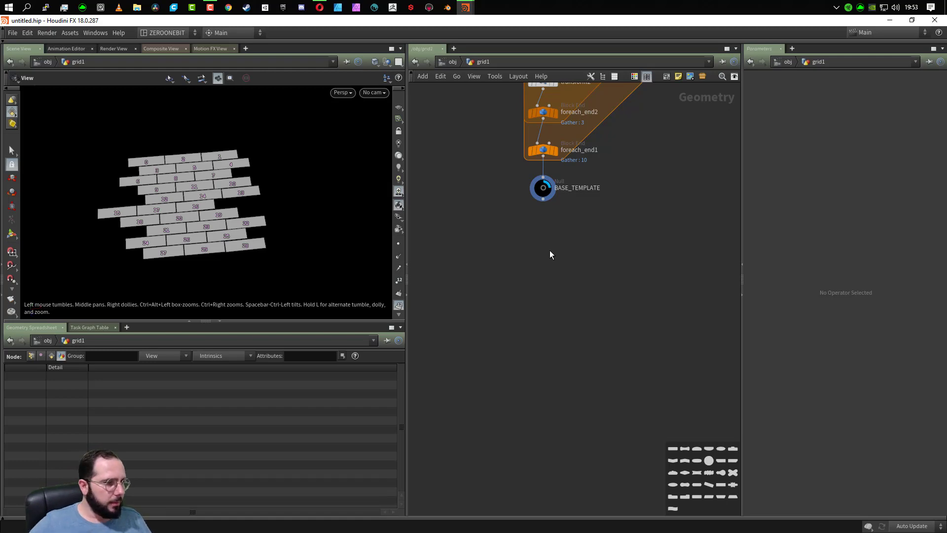
key(Tab)
text(FOR EAC)
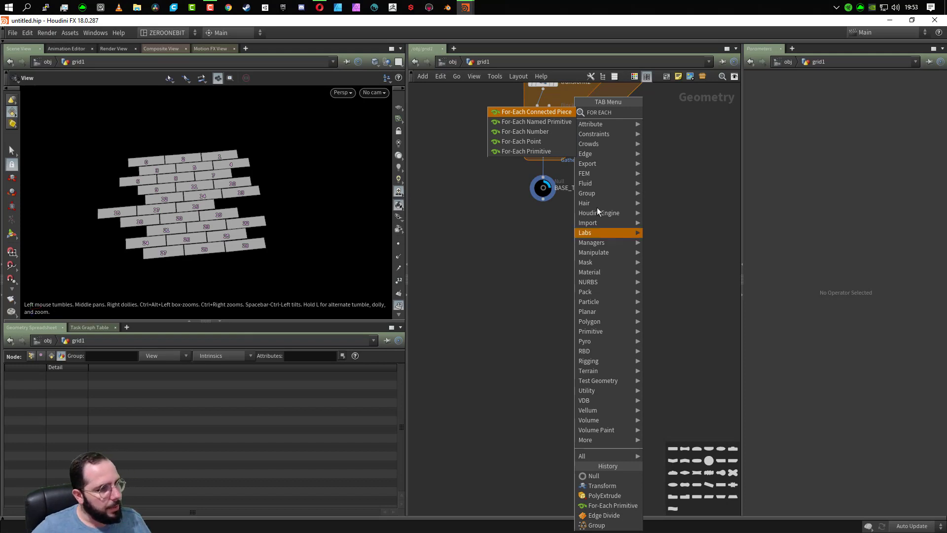
click(553, 151)
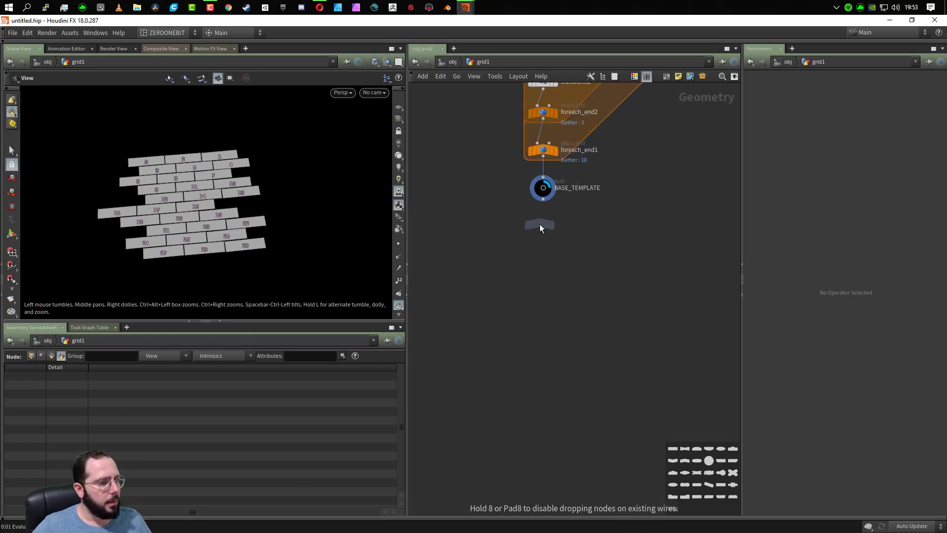
click(544, 237)
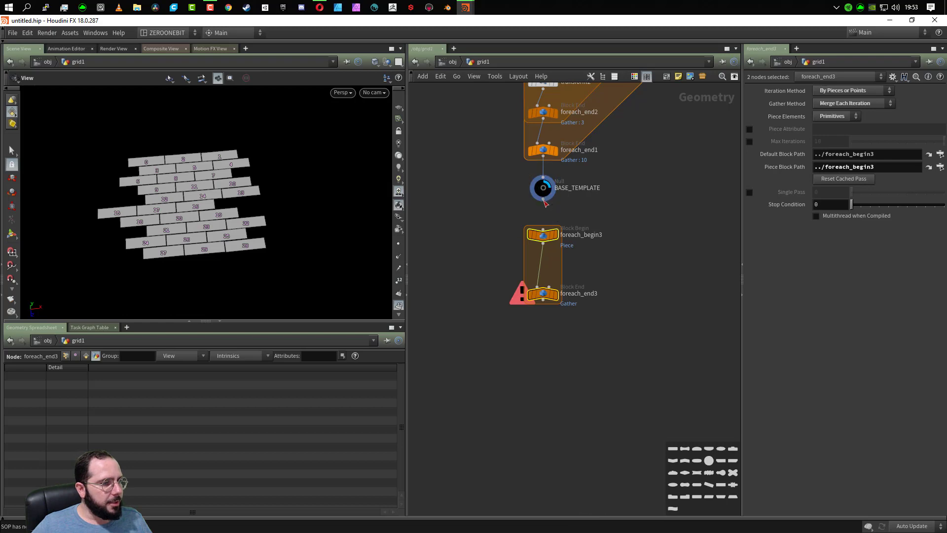
- Insert a PolyExtrude node between foreach_begin3 and foreach_end3 and set its distance to 0.36
key(Tab)
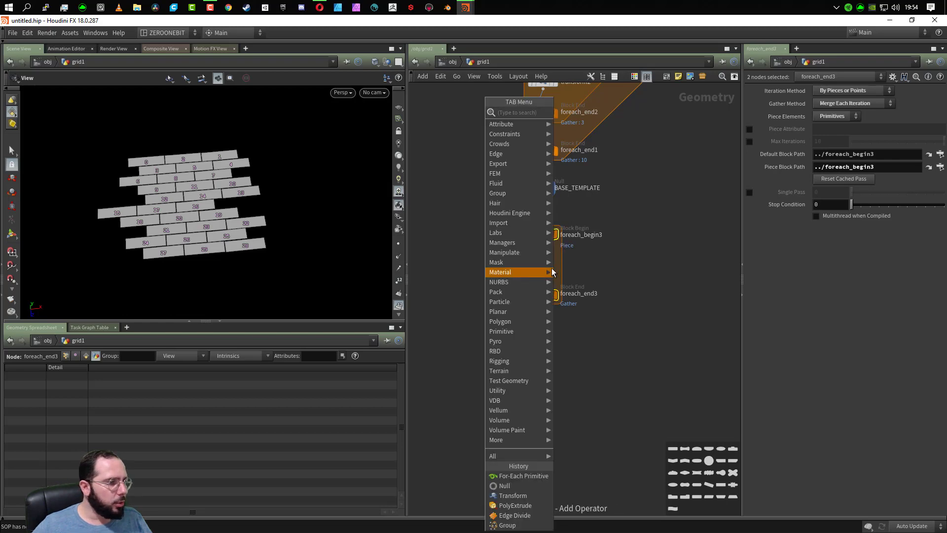
mouse_move(552, 272)
text(POLY)
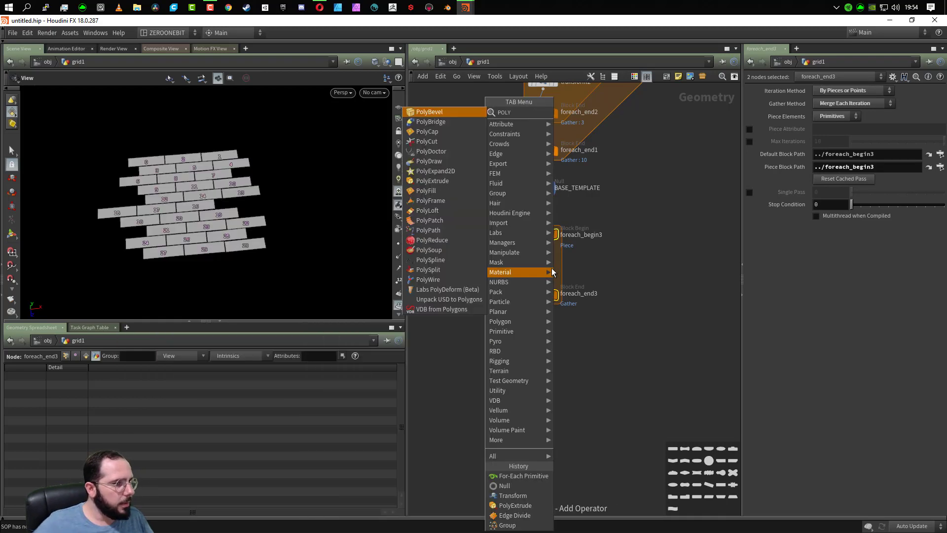
click(460, 181)
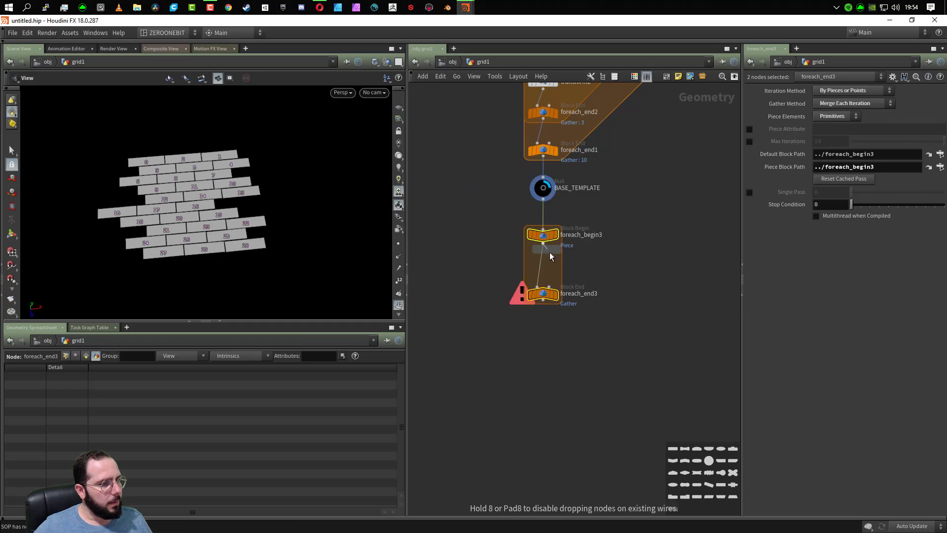
click(543, 265)
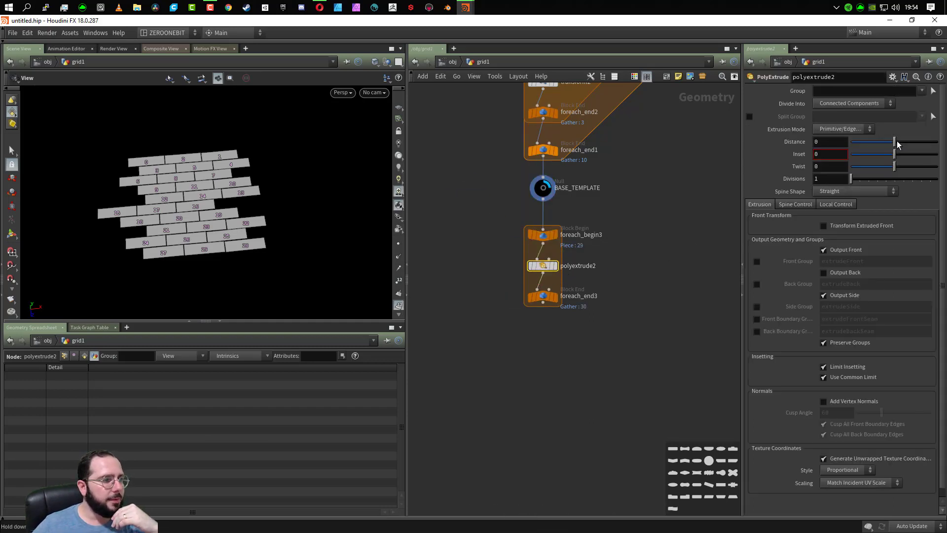
drag(897, 140, 910, 143)
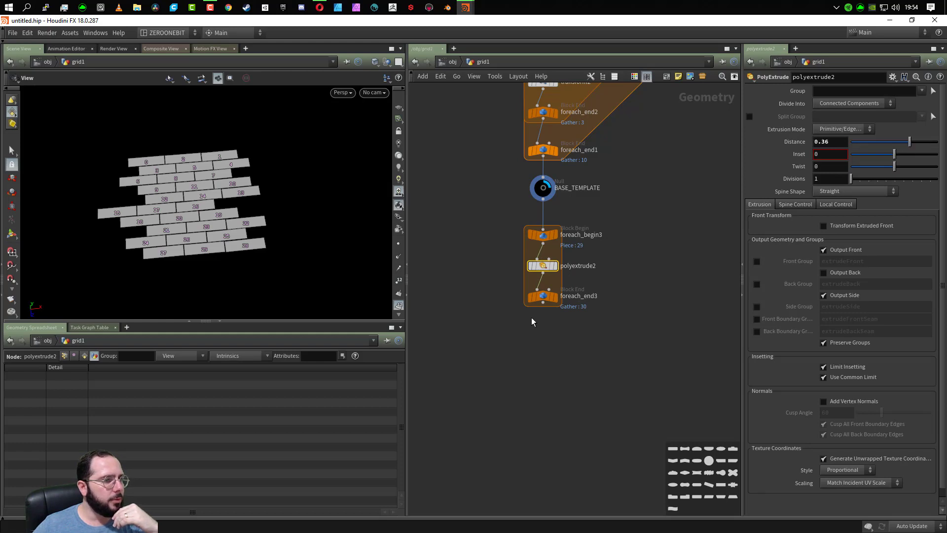
- Display the output of foreach_end3, hide the primitive numbers in the viewport and inspect the extruded planks
click(555, 296)
drag(236, 269, 165, 197)
scroll(177, 204, up, 6)
click(399, 246)
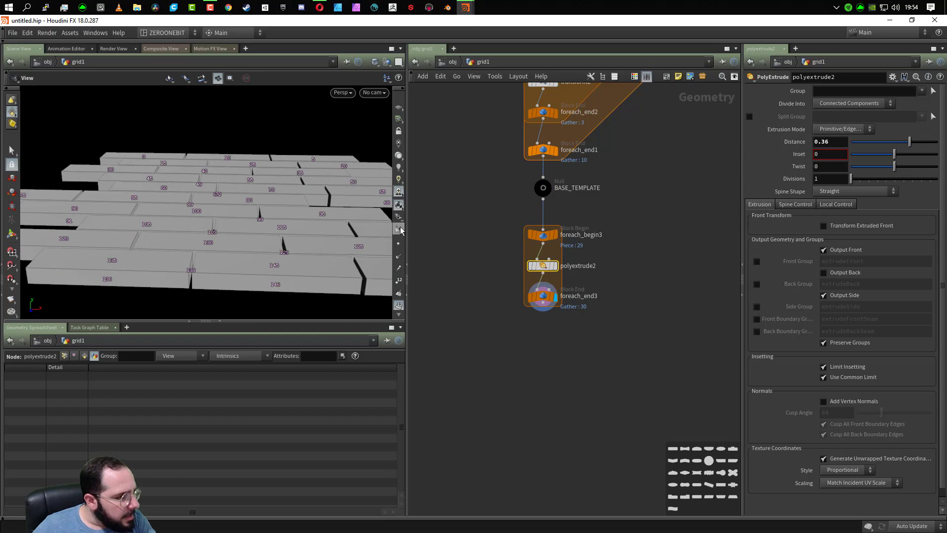
drag(339, 254, 298, 241)
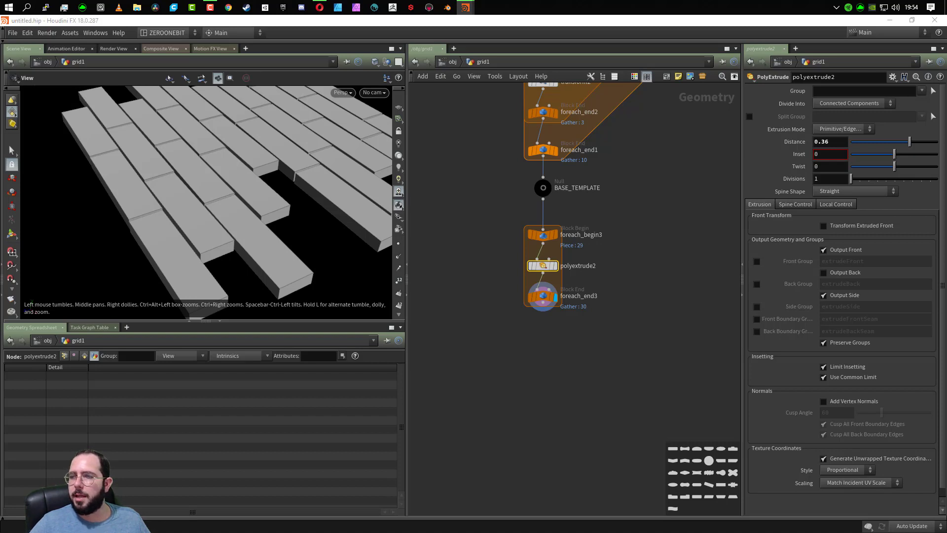
drag(157, 258, 207, 227)
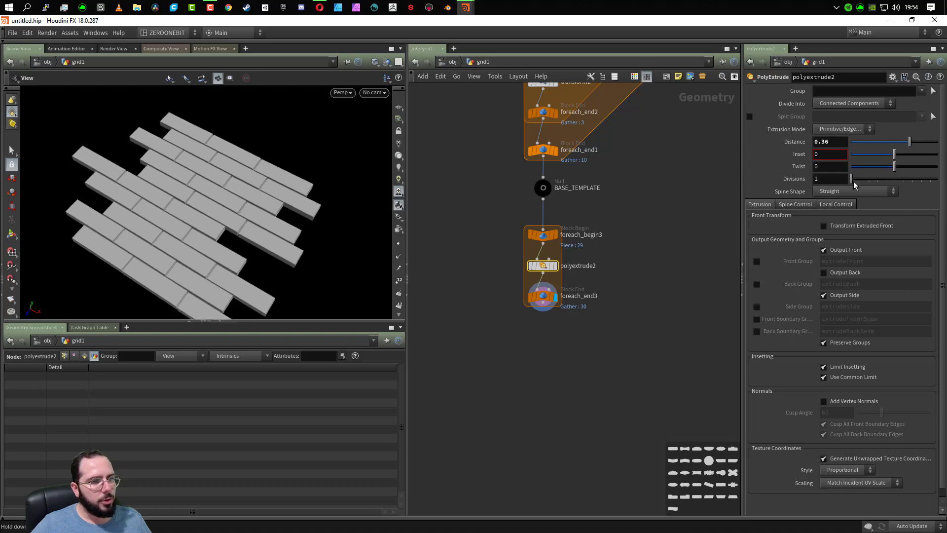
- Replace the PolyExtrude distance with the copied fit(rand(detail(...))) expression that references ../plank_loop/
double_click(840, 142)
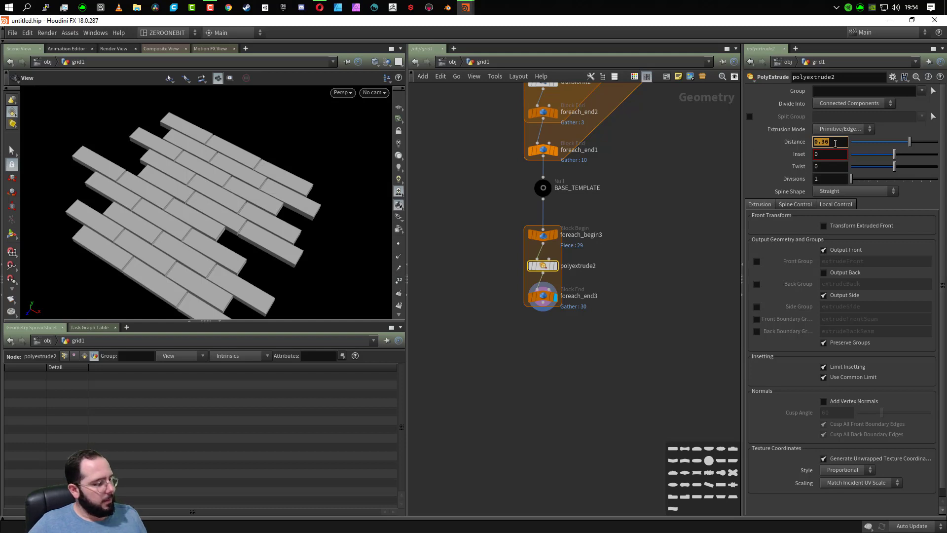
key(ctrl+v)
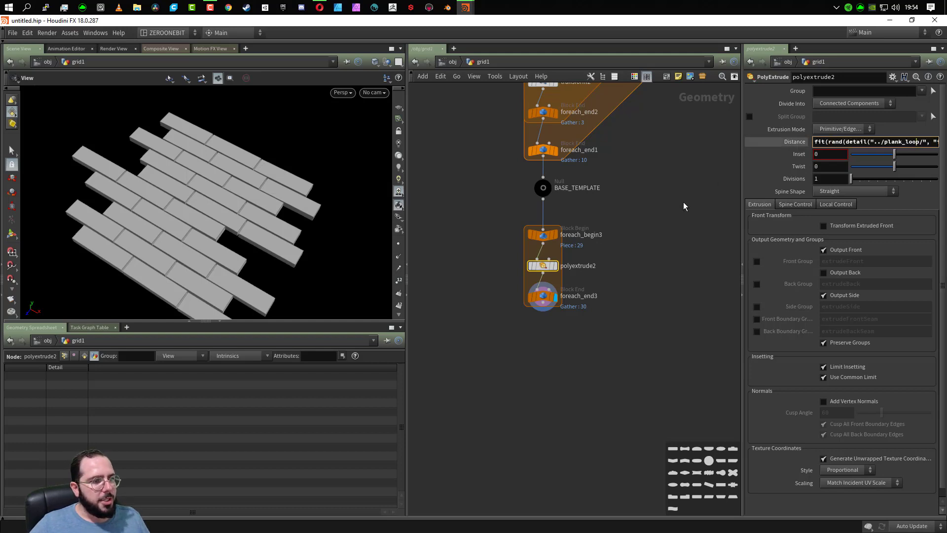
click(544, 302)
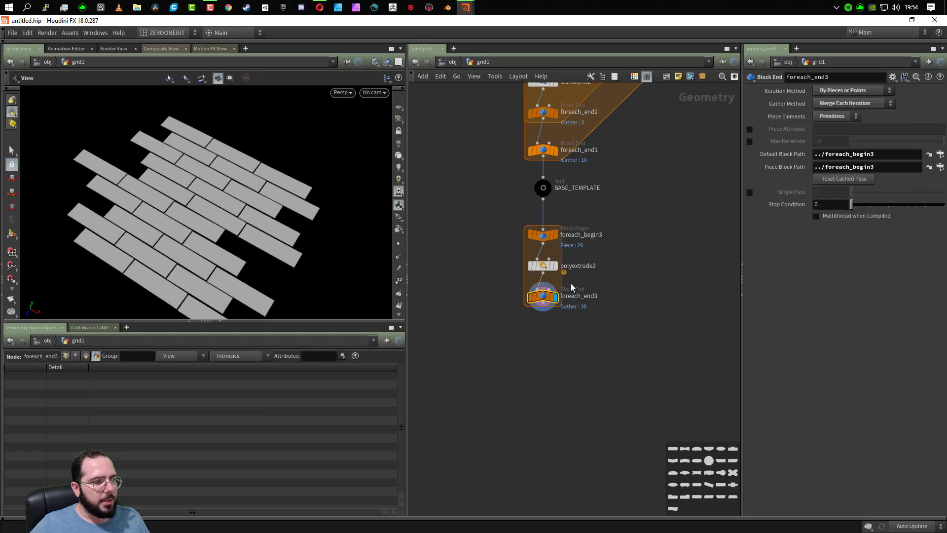
- Create a meta import node for foreach_begin3 and rename it lopp_ext
click(543, 235)
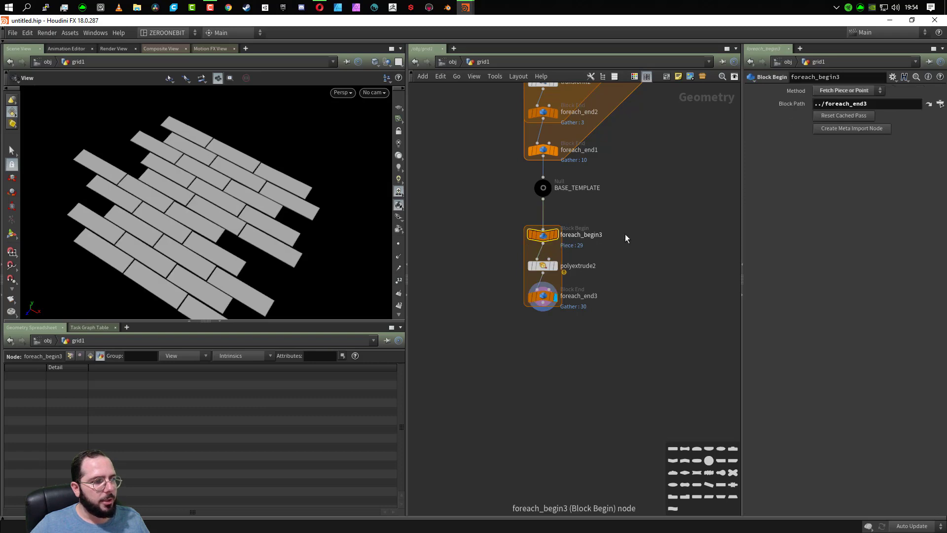
click(842, 130)
double_click(677, 235)
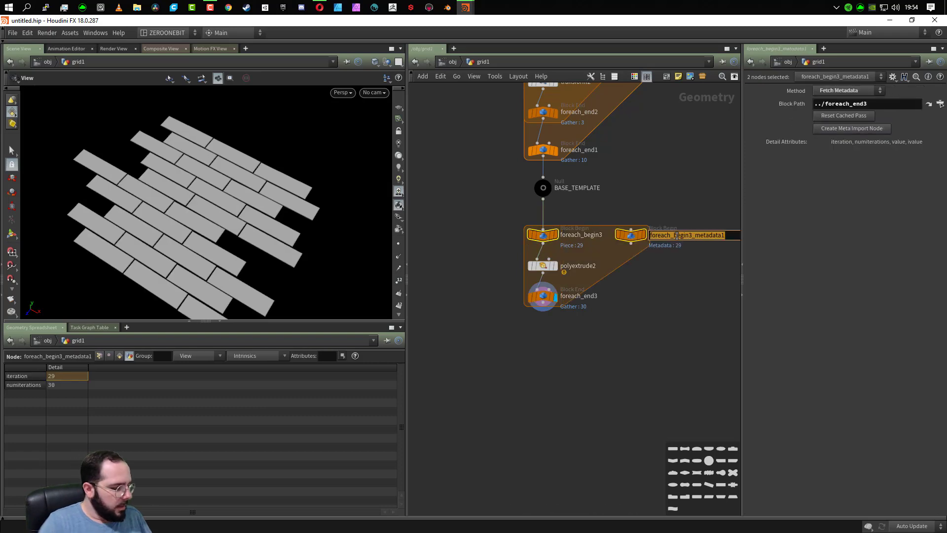
text(EXTRUDE_LOOP)
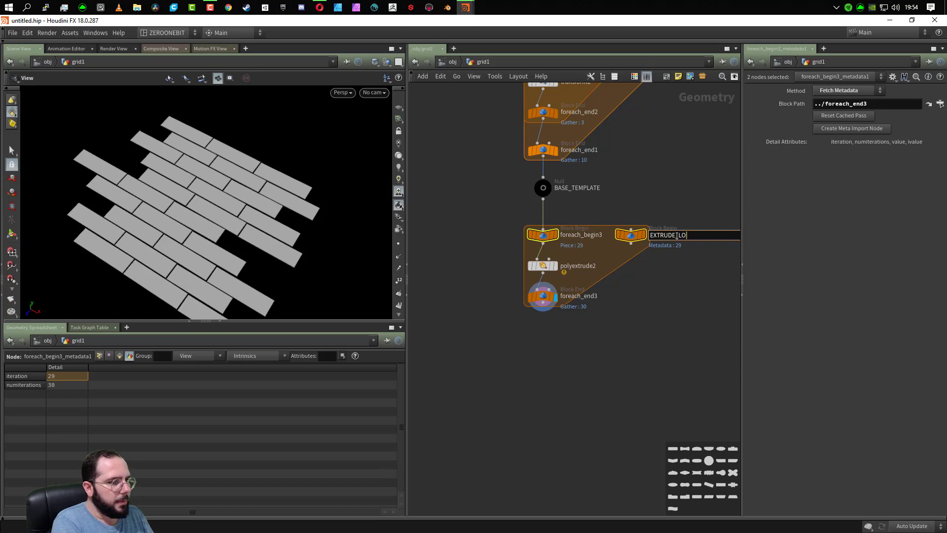
key(BackSpace)
key(BackSpace)
key(BackSpace)
key(BackSpace)
key(BackSpace)
key(BackSpace)
key(BackSpace)
key(BackSpace)
key(BackSpace)
key(BackSpace)
key(BackSpace)
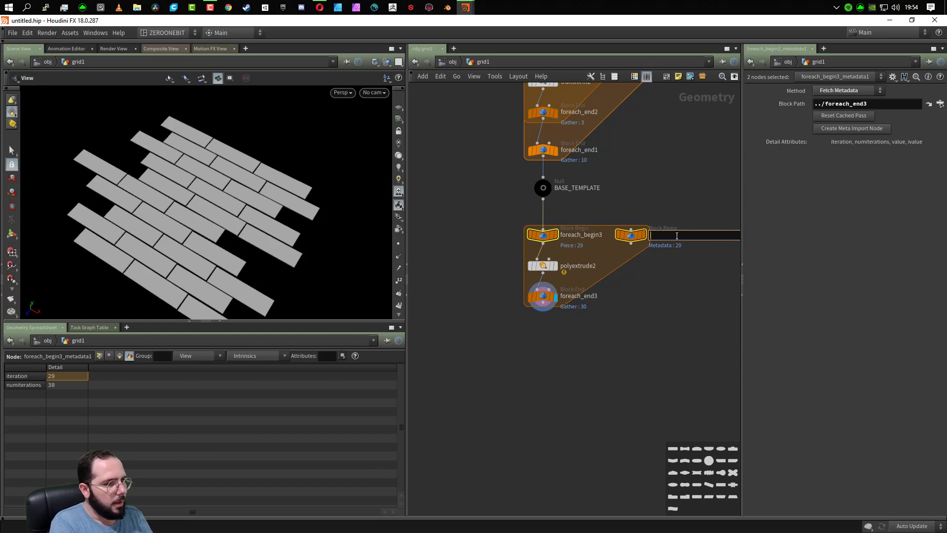
text(lopp_e)
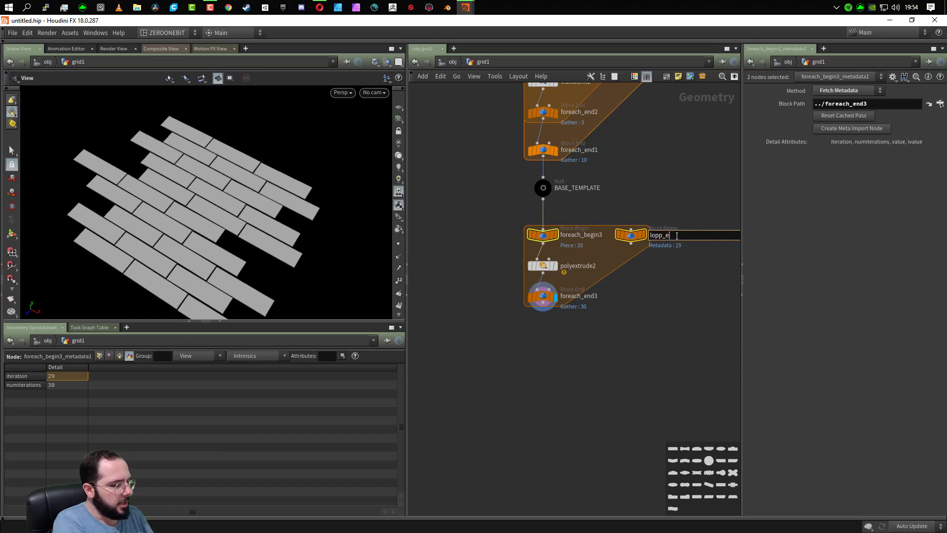
text(xt)
key(Return)
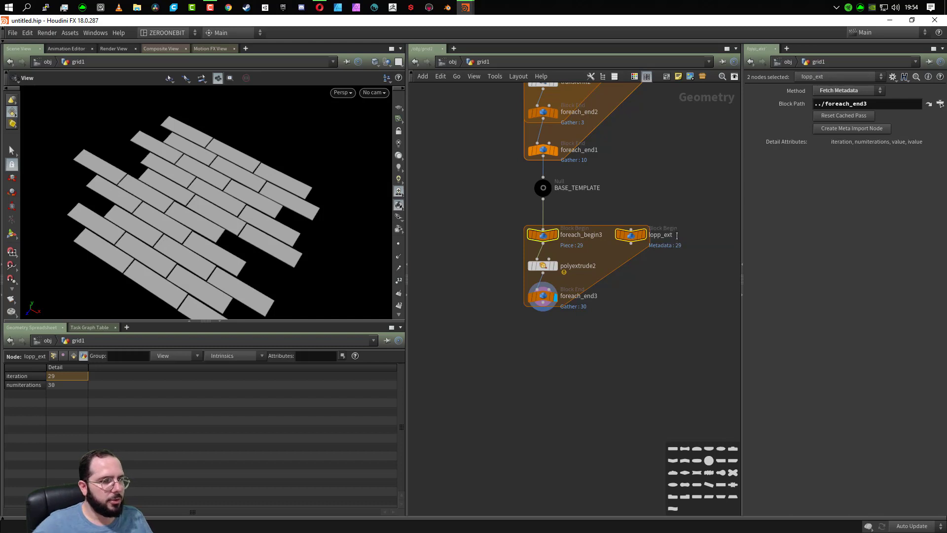
- Change the detail reference in polyextrude2's distance expression to ../loop_ext/ and inspect the extruded planks up close
click(541, 269)
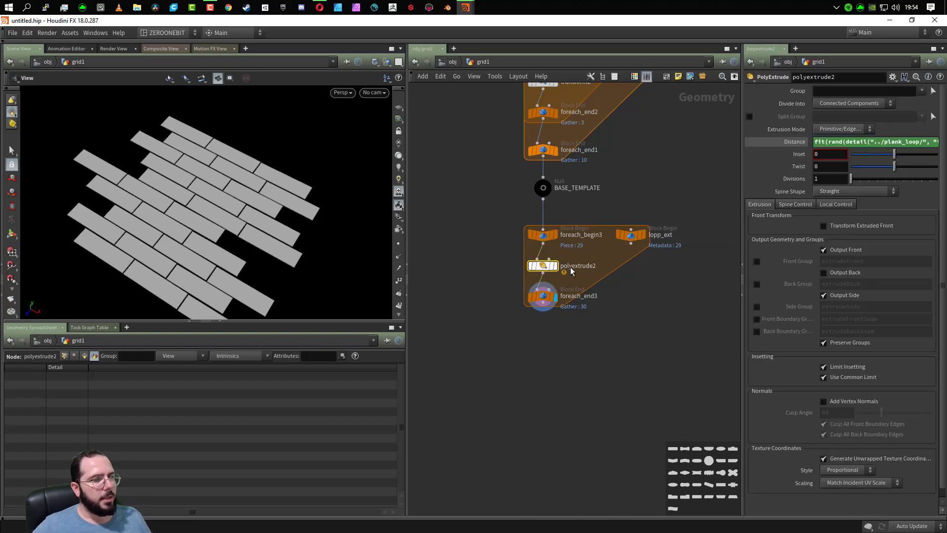
click(911, 143)
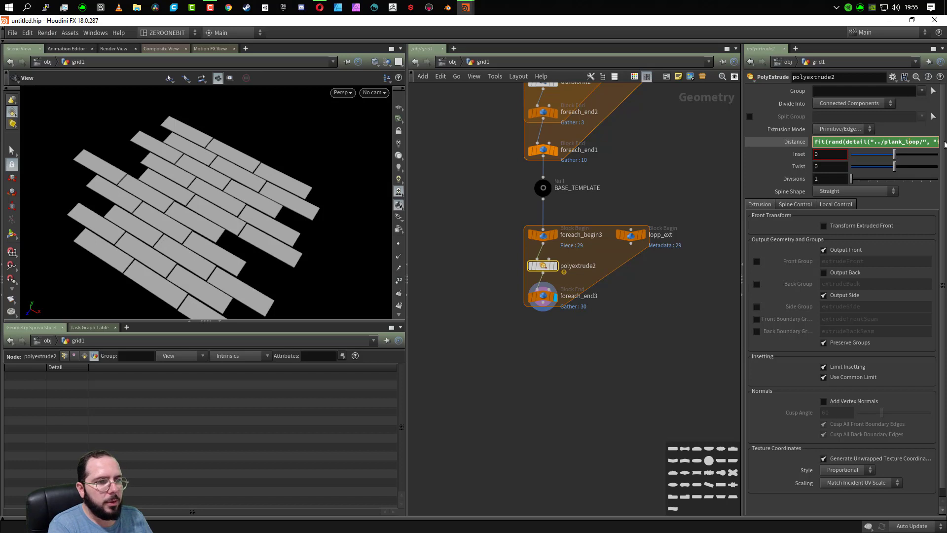
key(BackSpace)
key(BackSpace)
key(BackSpace)
key(BackSpace)
key(BackSpace)
key(BackSpace)
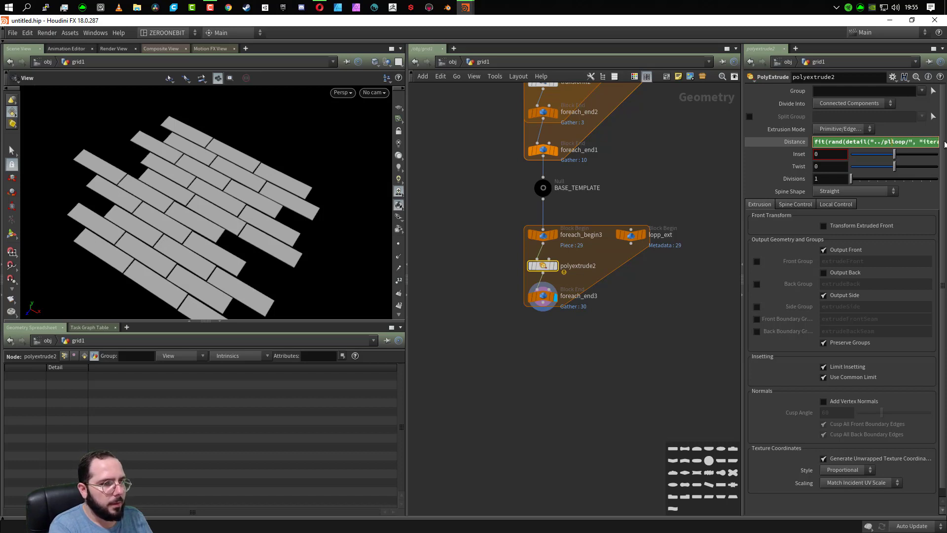
key(Right)
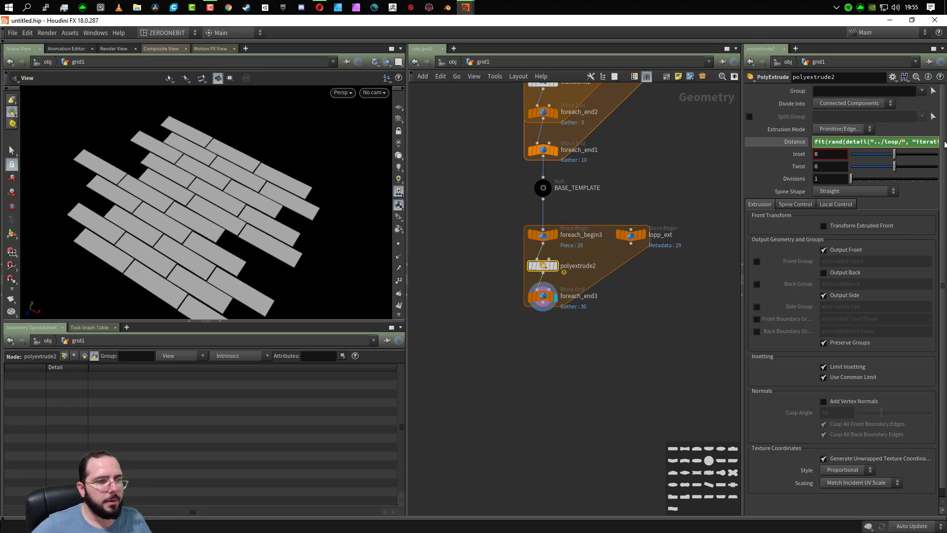
text(_ext)
key(Return)
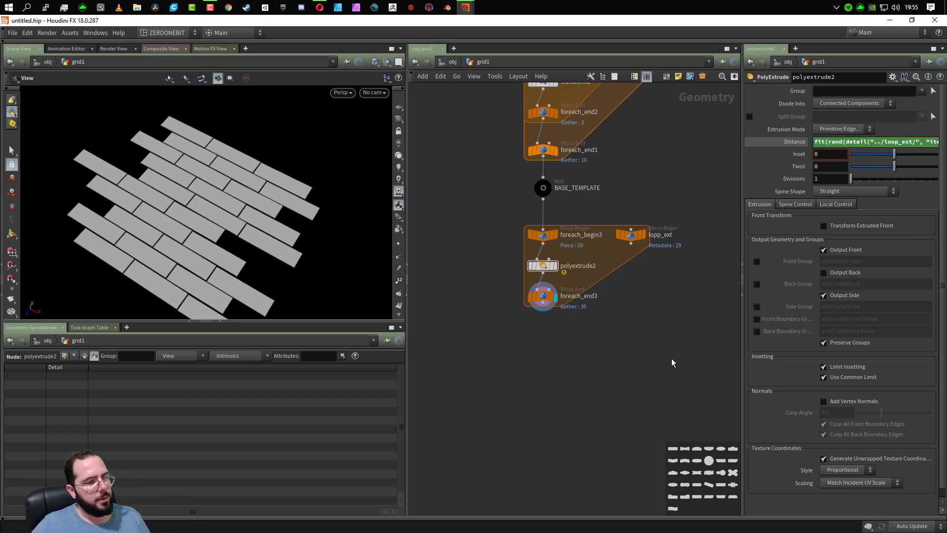
click(791, 140)
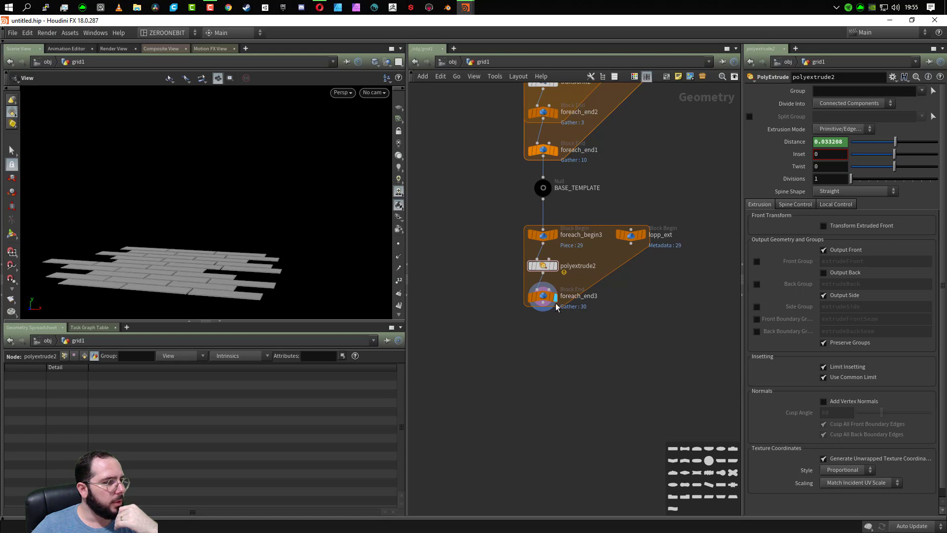
drag(165, 271, 299, 218)
scroll(212, 199, up, 5)
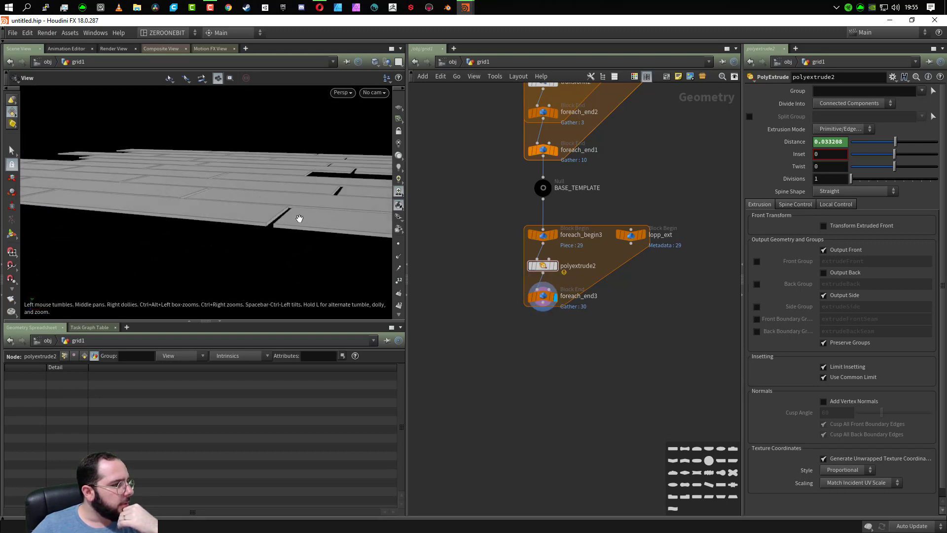
- Set the new minimum of the fit range in polyextrude2's distance expression to 0.25
click(795, 141)
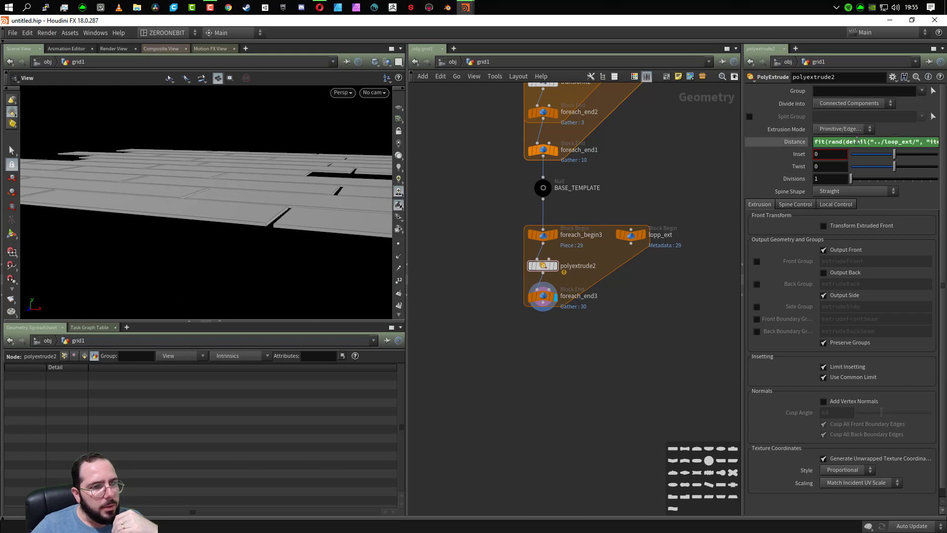
click(921, 143)
key(Right)
key(Right)
key(Right)
key(Right)
key(Right)
key(Right)
key(Right)
key(Right)
key(Right)
key(Right)
key(Right)
key(Right)
key(Right)
key(Right)
key(Right)
key(Right)
key(Right)
key(Right)
key(Right)
key(Right)
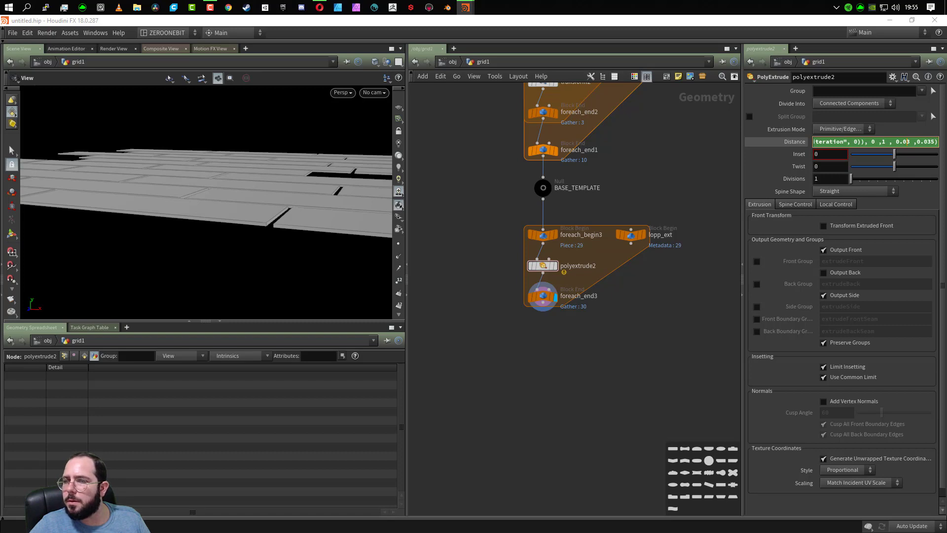
click(910, 143)
key(BackSpace)
key(BackSpace)
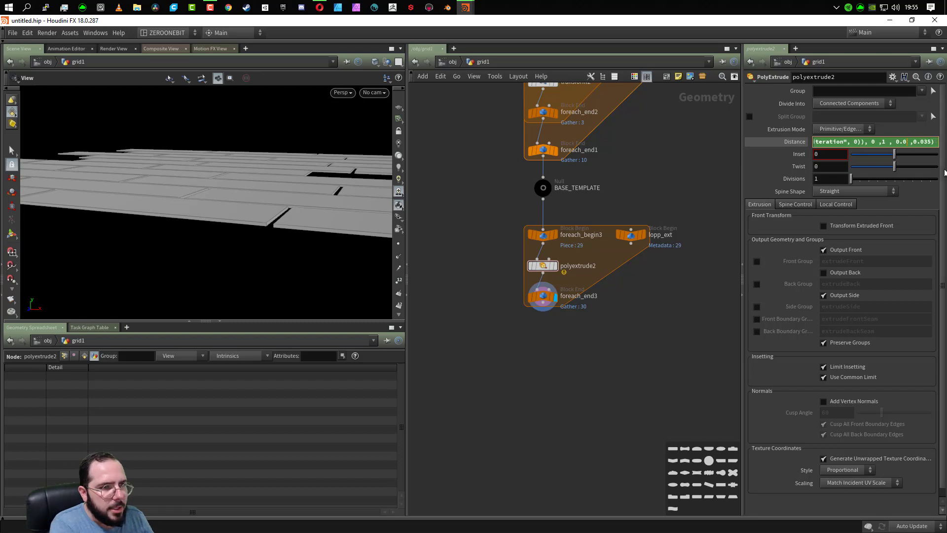
text(25)
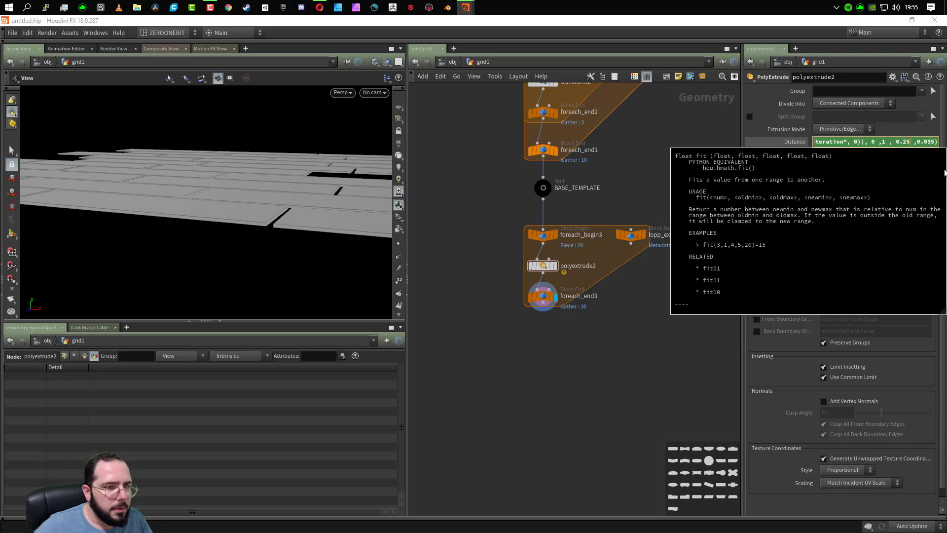
click(937, 142)
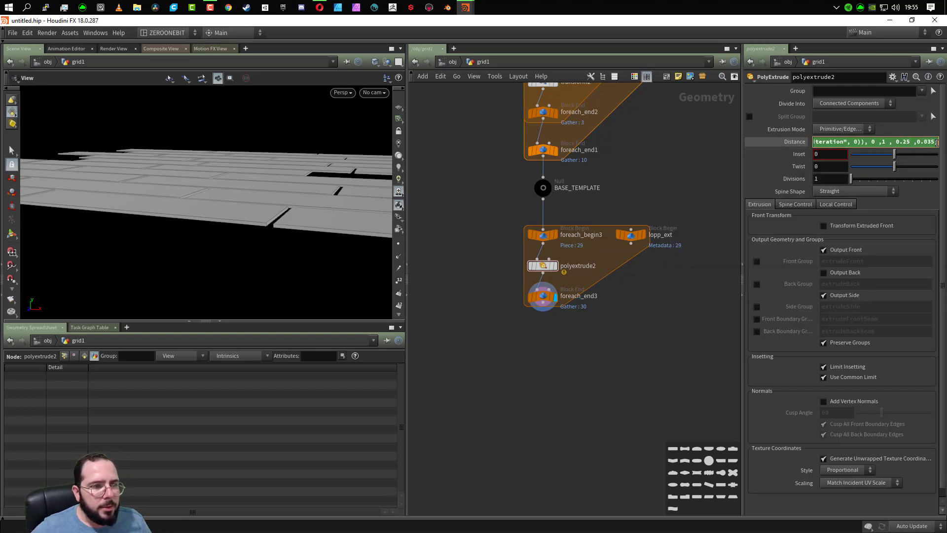
key(Return)
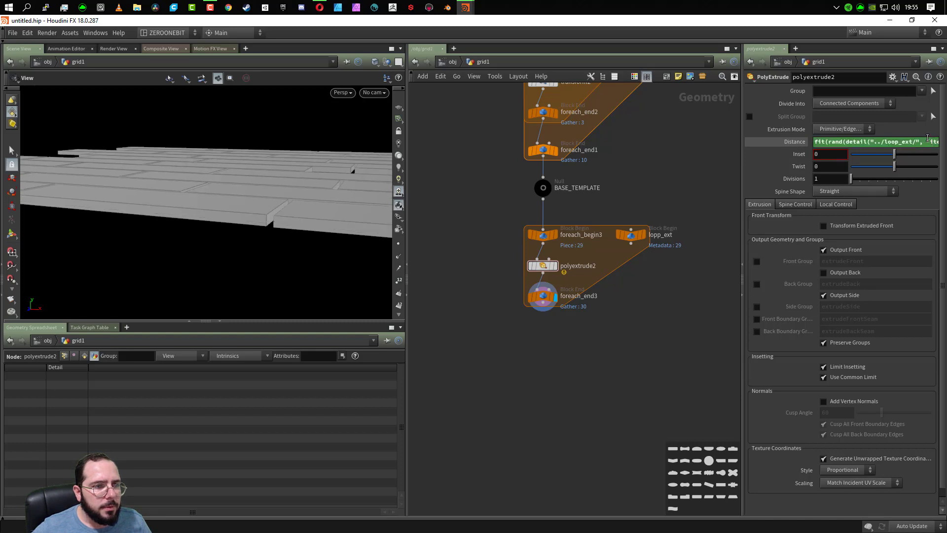
- Set the new maximum of the fit range in the distance expression to 0.35 and inspect the plank heights
scroll(928, 142, down, 10)
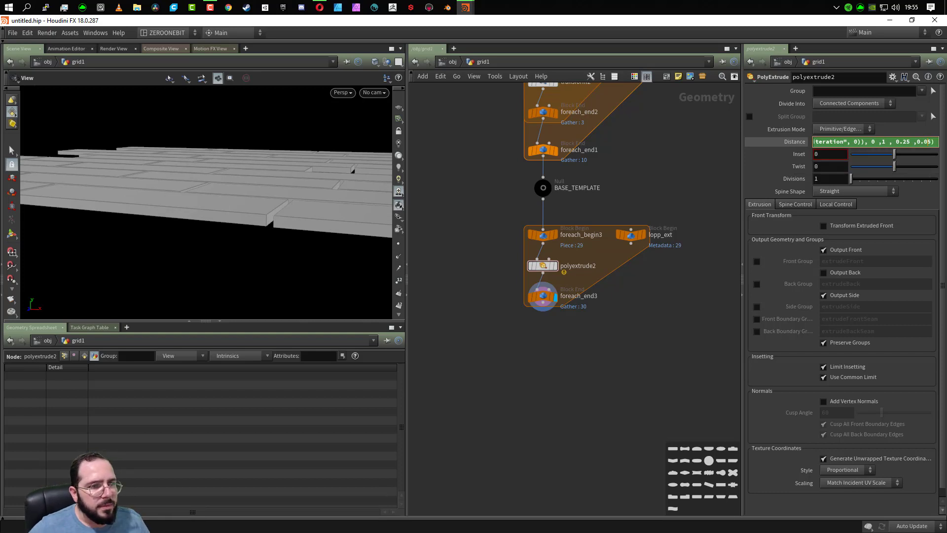
key(BackSpace)
text(3)
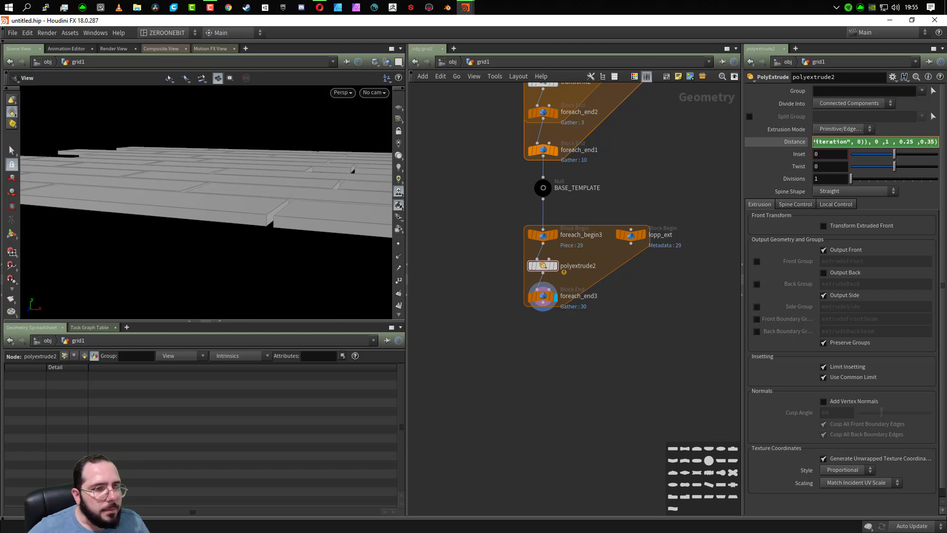
key(Return)
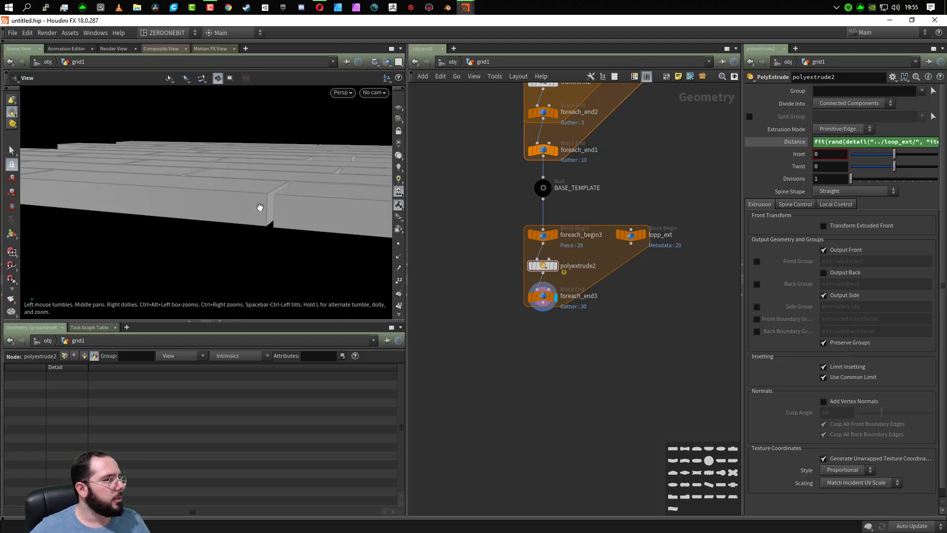
drag(274, 238, 197, 208)
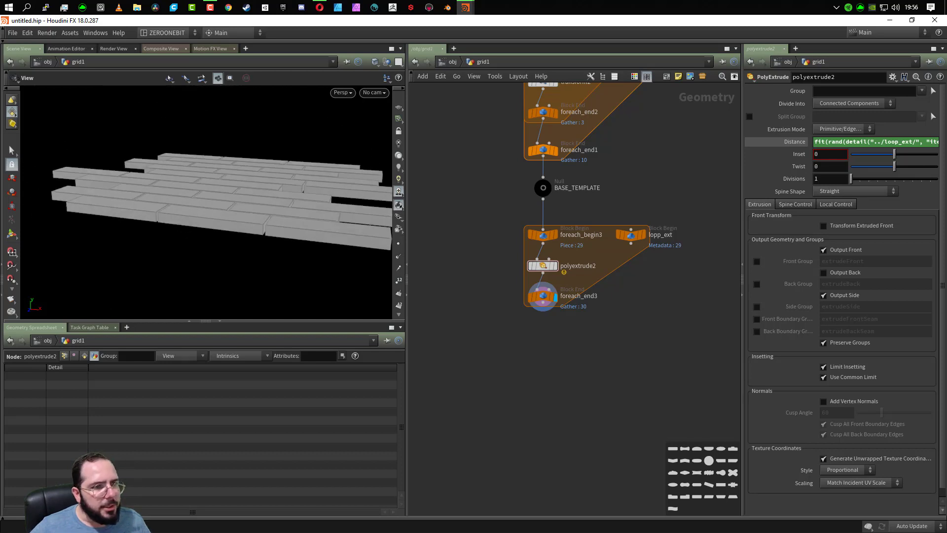
- Set the fit output range in the distance expression to 0.5 and 0.25, and enable Output Back on polyextrude2
drag(908, 142, 945, 151)
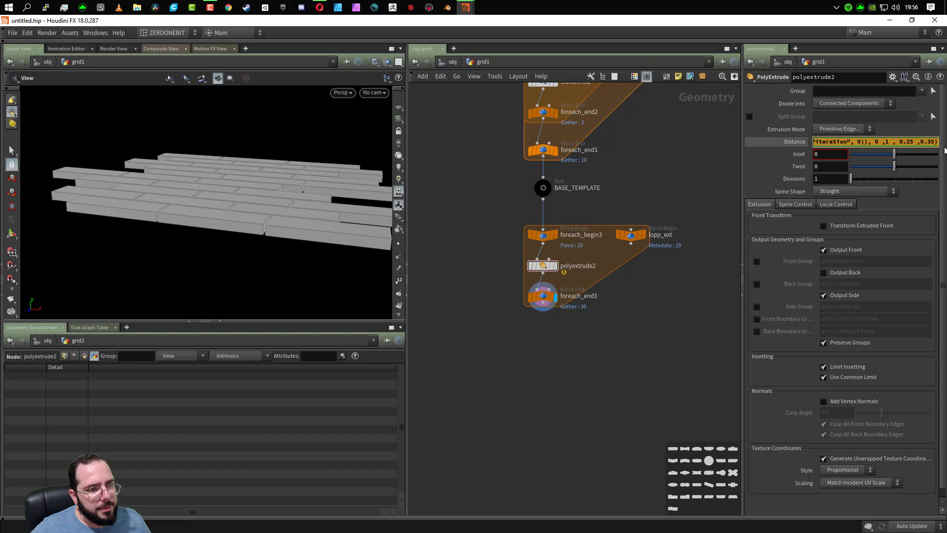
click(911, 143)
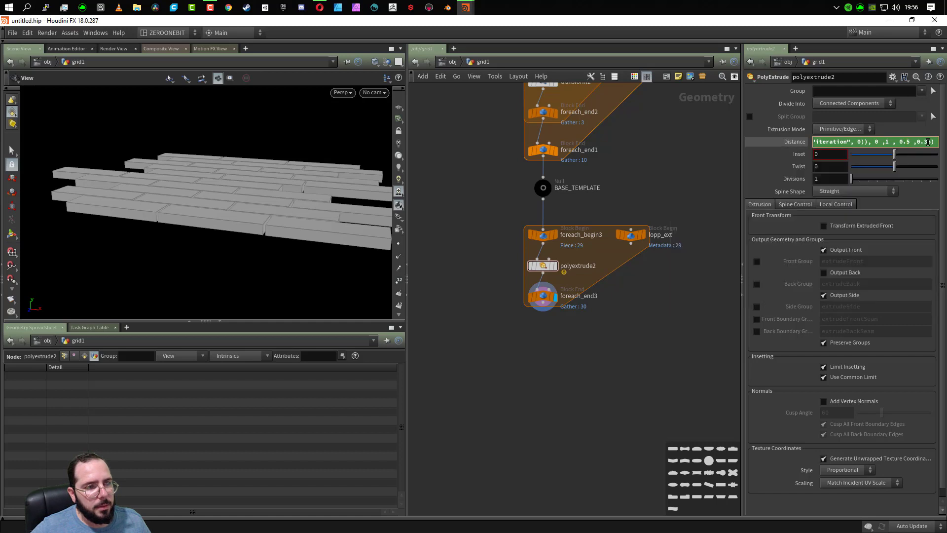
text(25)
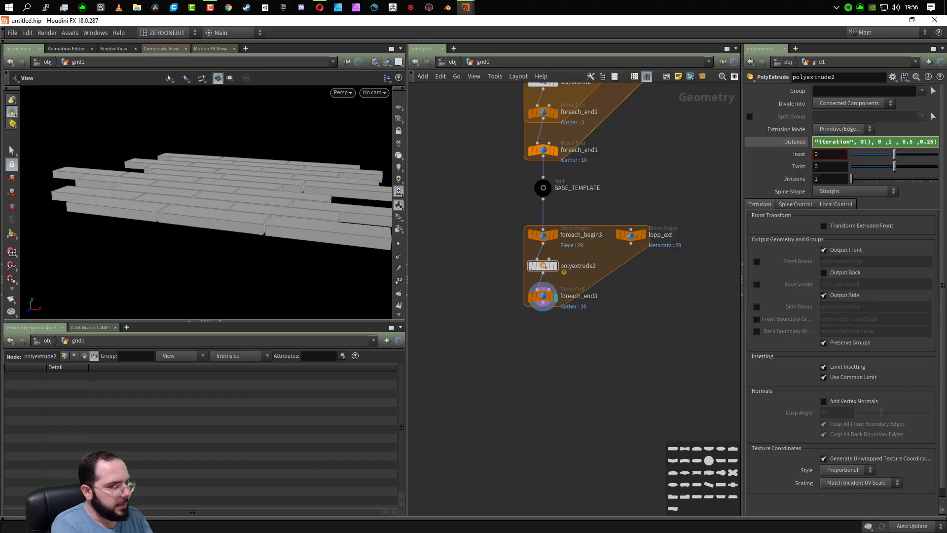
key(Return)
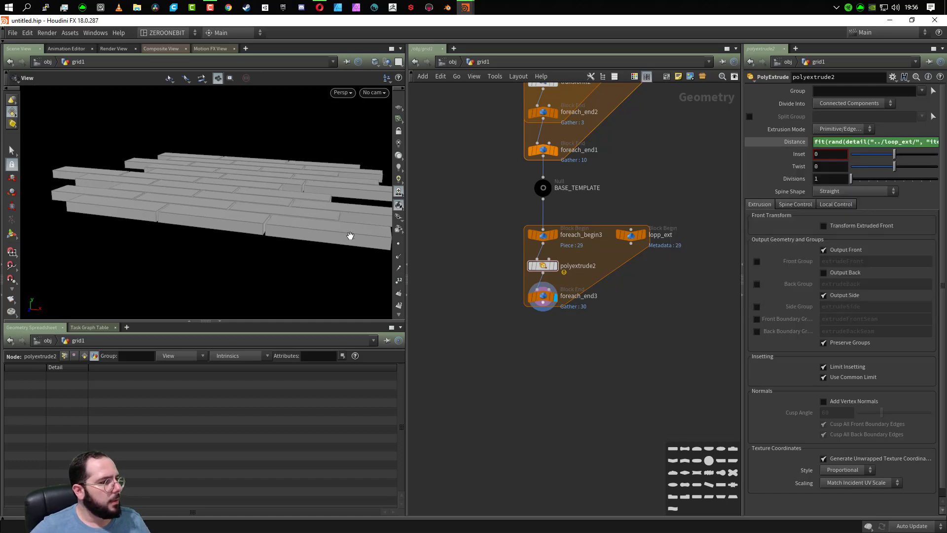
drag(348, 236, 362, 213)
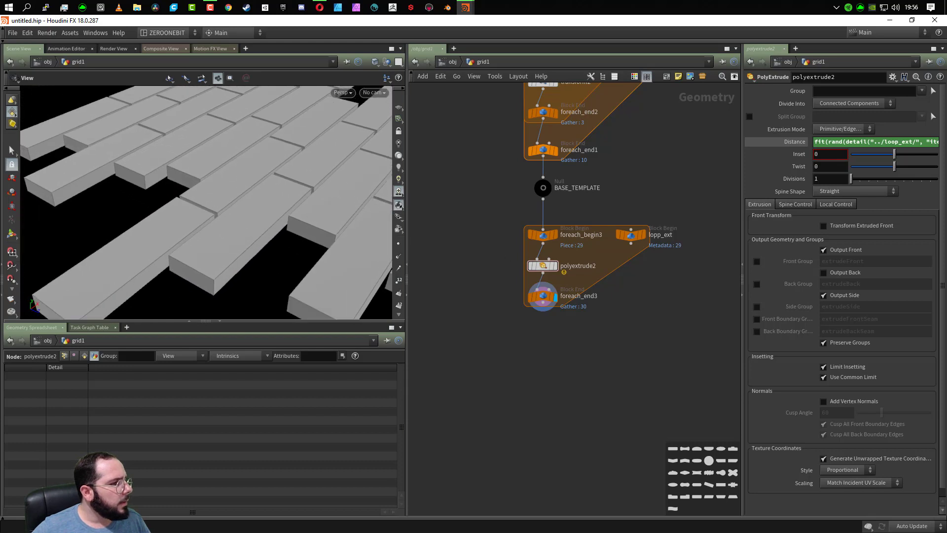
click(833, 274)
drag(291, 280, 219, 237)
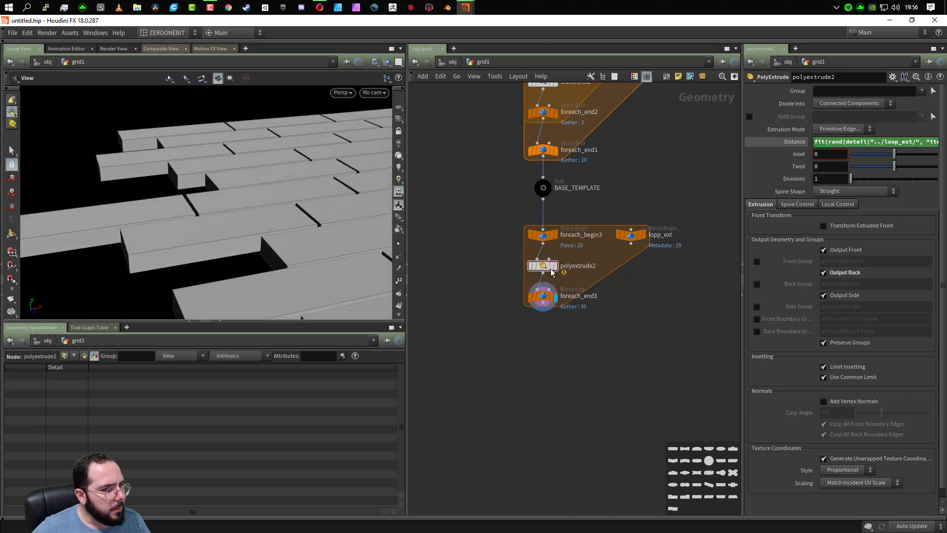
- Read the warning in polyextrude2's node info and show the evaluated value of its distance
click(516, 266)
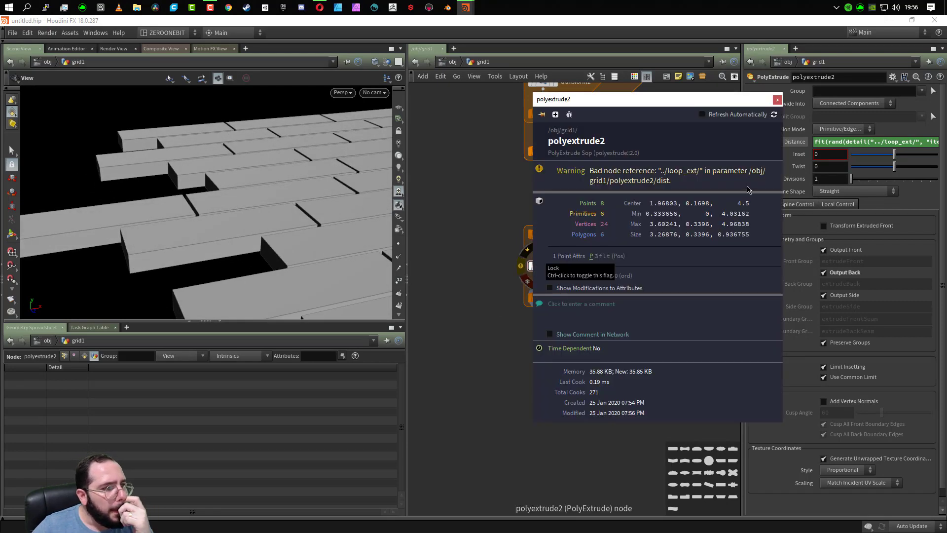
click(777, 100)
click(794, 143)
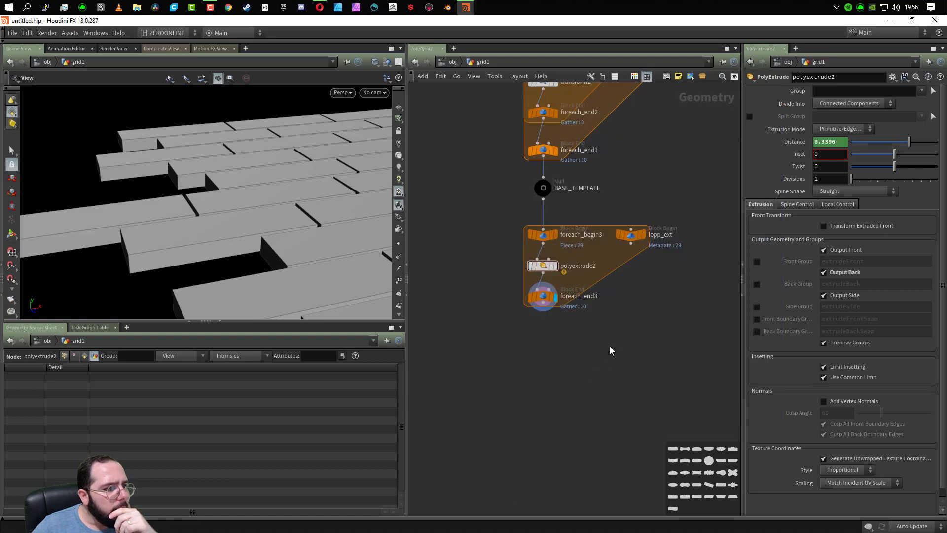
- Enable Single Pass on foreach_end3, set it to 1, and check polyextrude2's distance for that pass
click(537, 297)
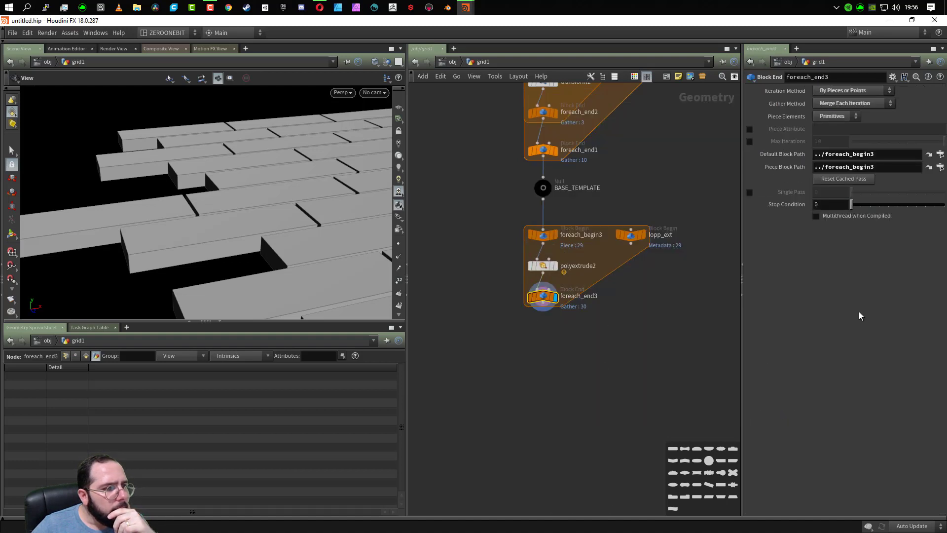
click(749, 192)
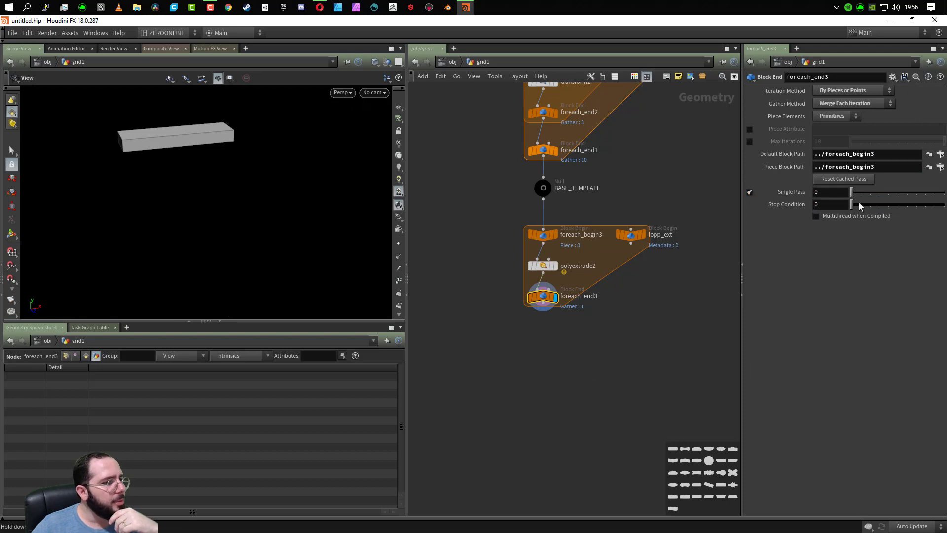
drag(854, 195, 862, 195)
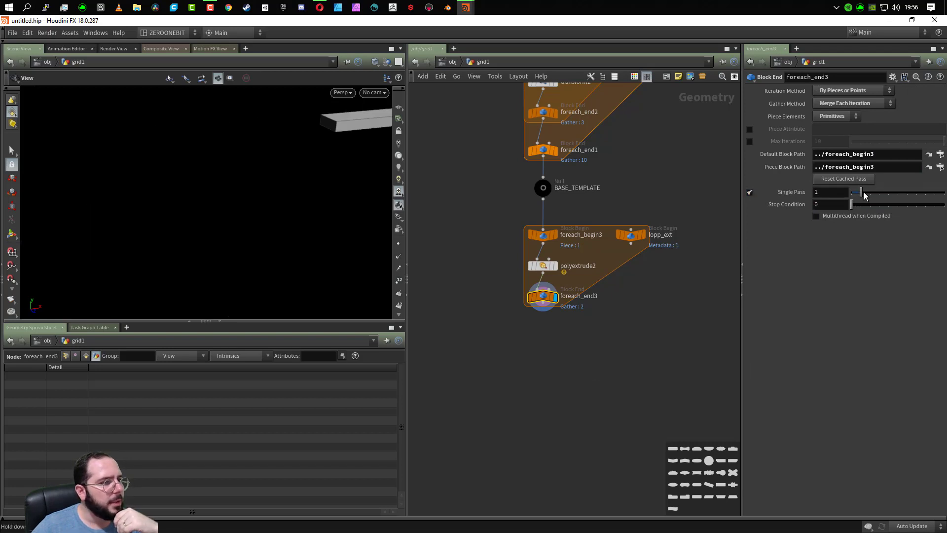
click(541, 265)
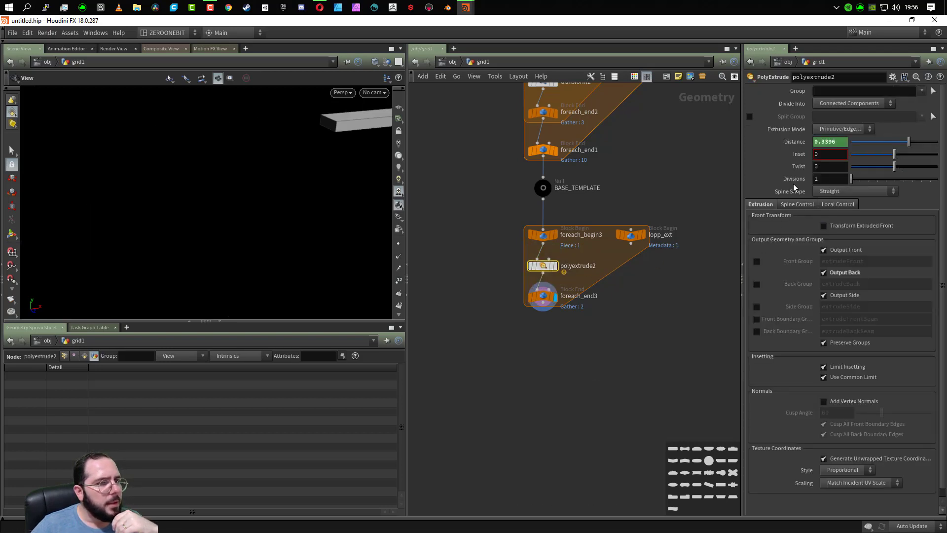
- Set Single Pass on foreach_end3 to 2, check polyextrude2's evaluated distance for that pass, and show its expression again
click(542, 296)
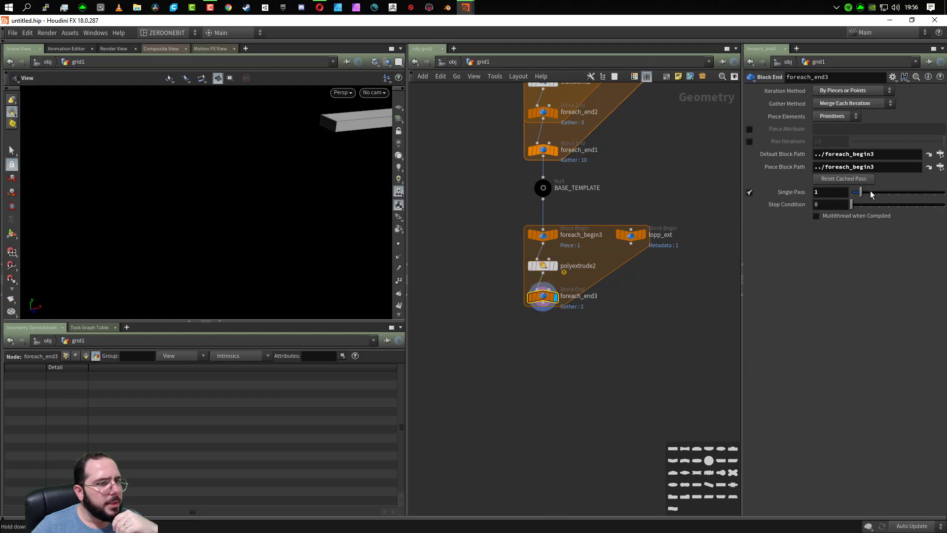
drag(861, 192, 870, 192)
click(545, 267)
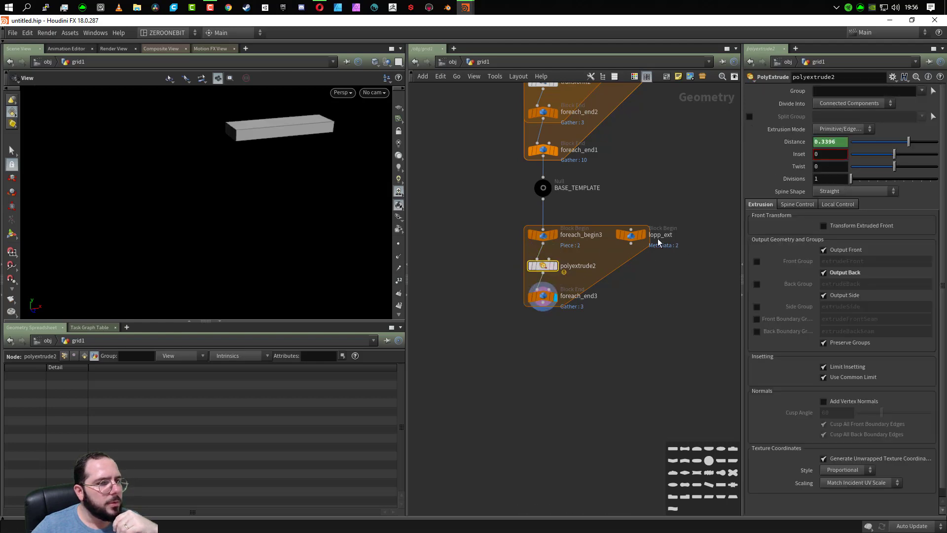
click(800, 144)
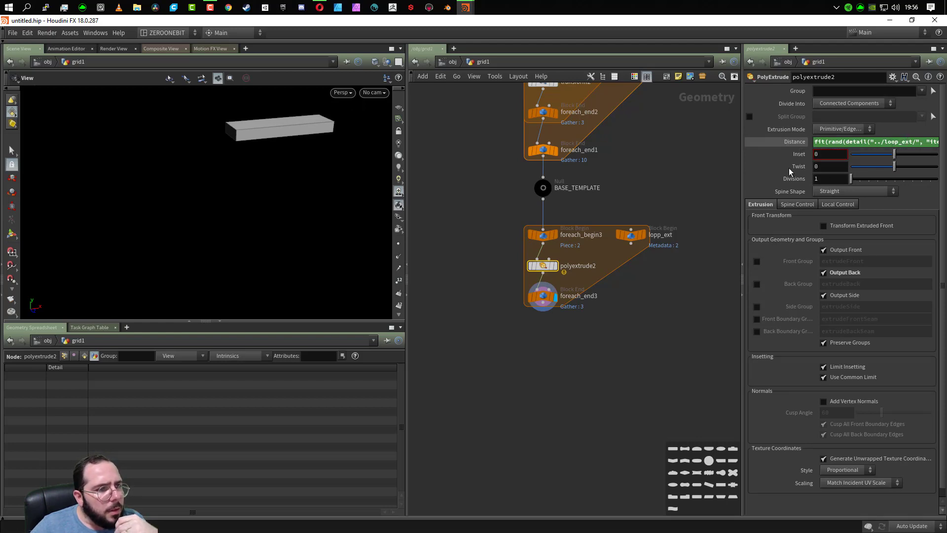
- Correct the name of the extrude loop's metadata node to loop_ext
double_click(659, 234)
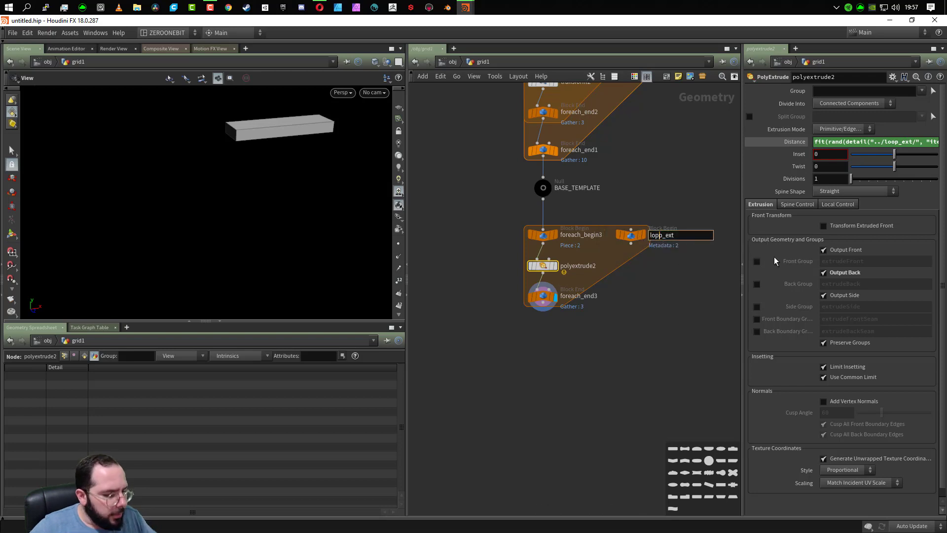
key(BackSpace)
text(o)
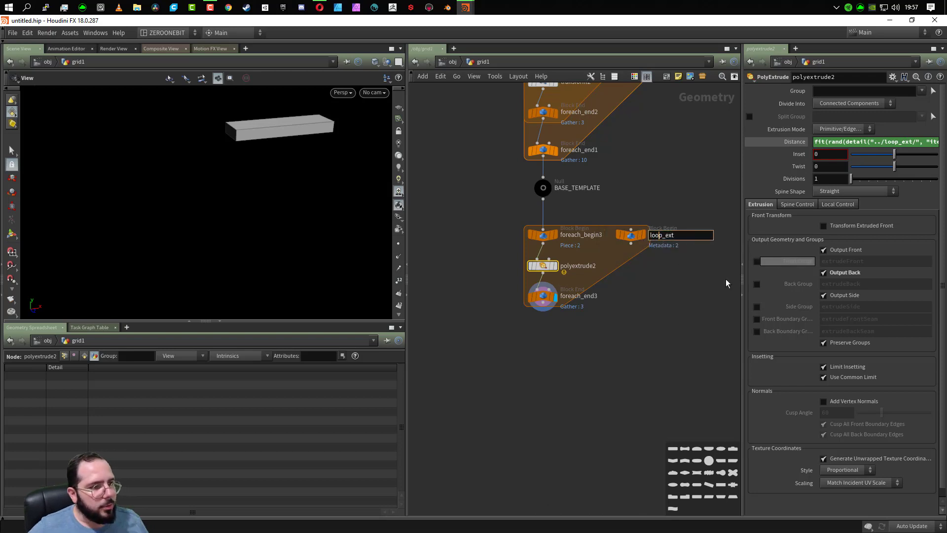
click(632, 335)
- Disable Single Pass on foreach_end3 and inspect the height variation across all planks
click(543, 295)
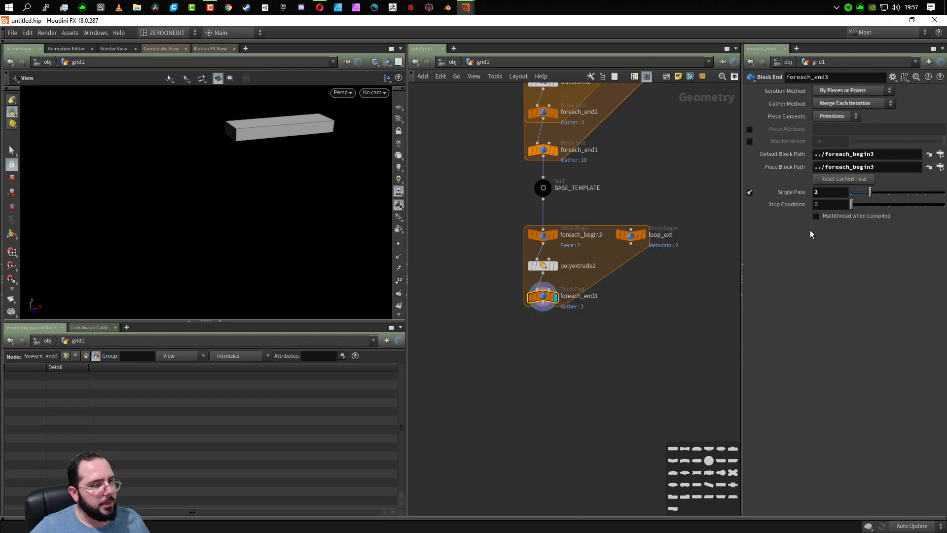
click(750, 192)
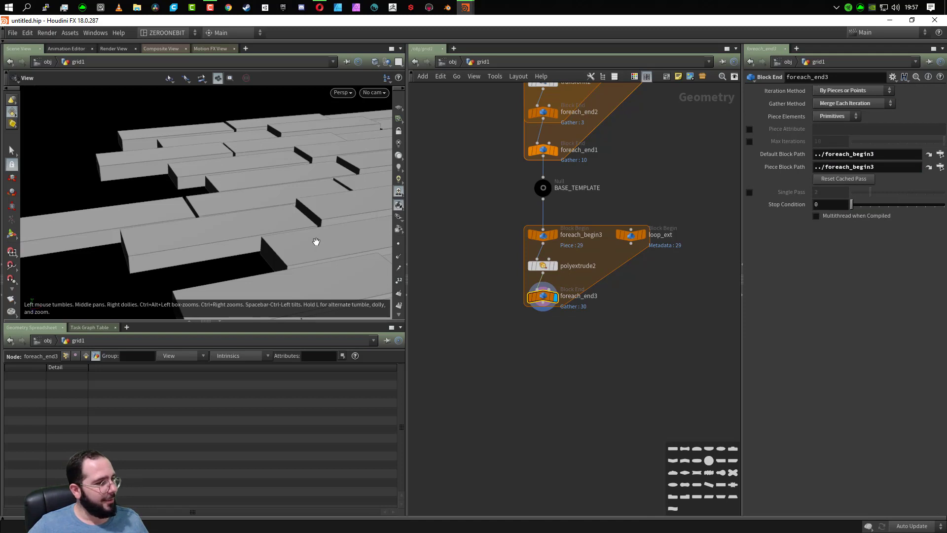
scroll(312, 241, down, 6)
drag(318, 237, 172, 212)
right_drag(173, 170, 243, 240)
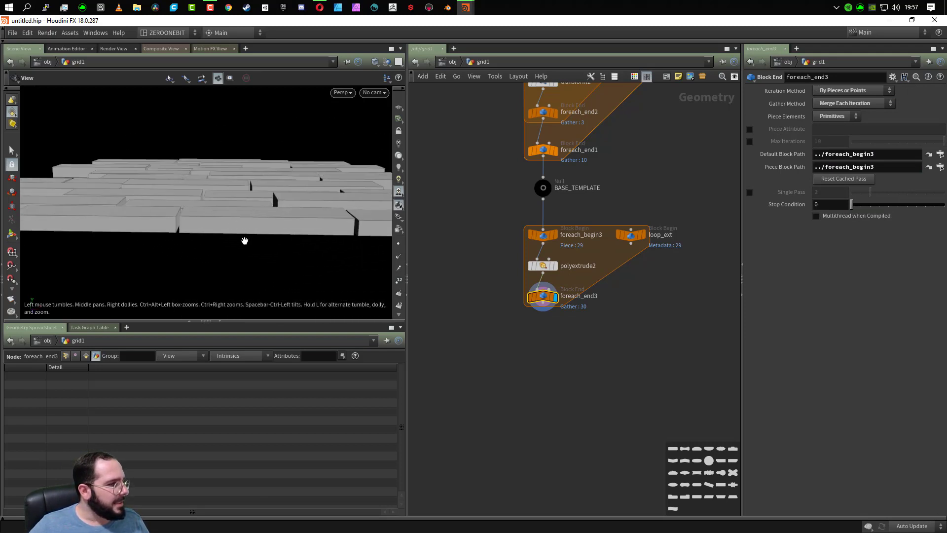
drag(243, 239, 254, 174)
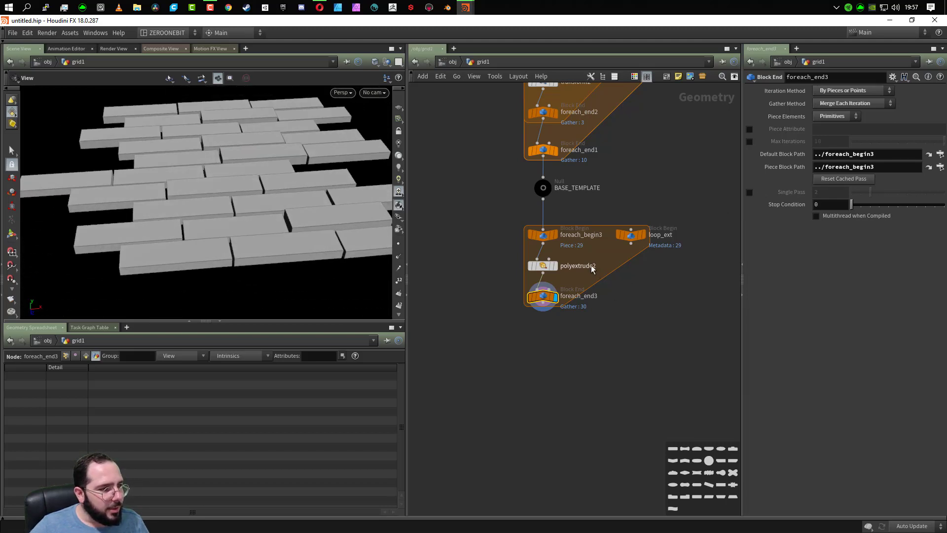
- Set the new minimum of the fit range in polyextrude2's distance expression to 0.35 and inspect the planks
click(543, 267)
double_click(920, 144)
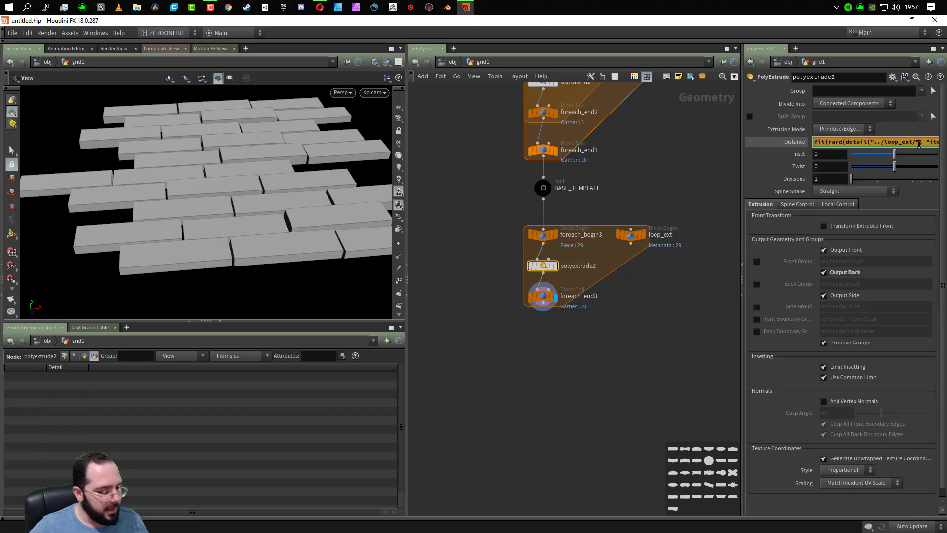
key(End)
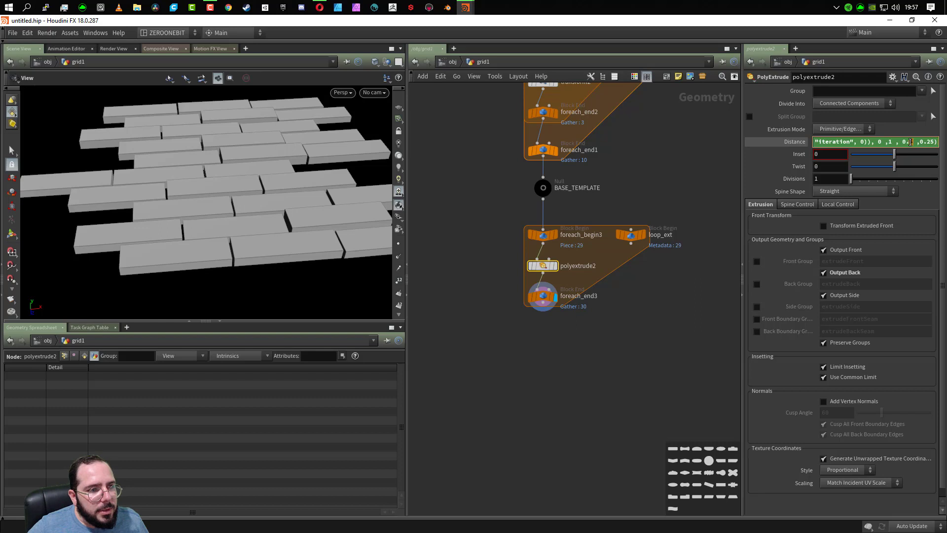
text(35)
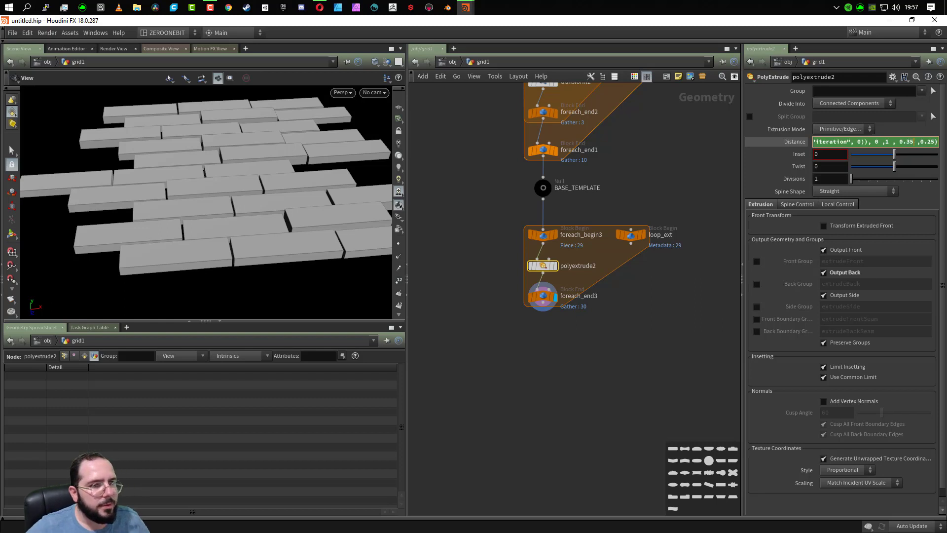
mouse_move(294, 270)
mouse_down()
mouse_move(288, 250)
mouse_move(292, 282)
mouse_up()
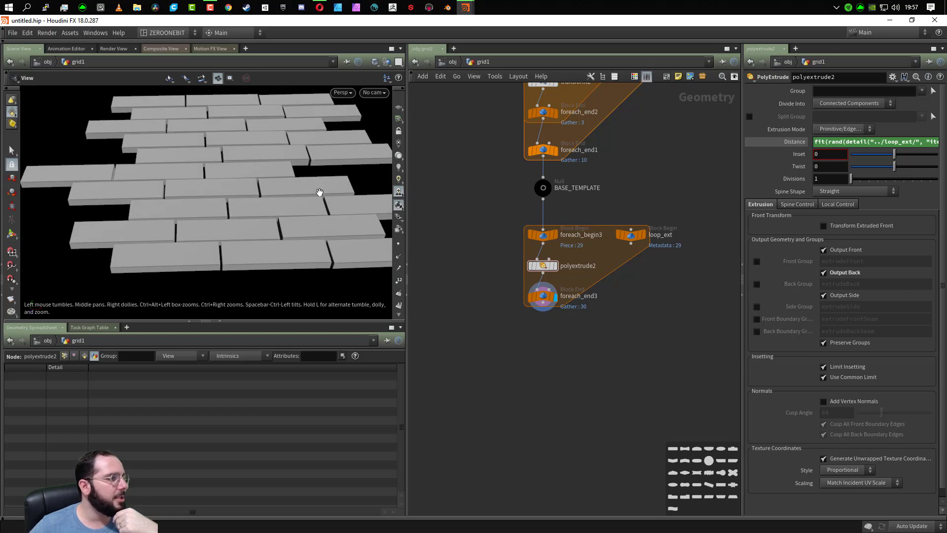
drag(270, 145, 266, 173)
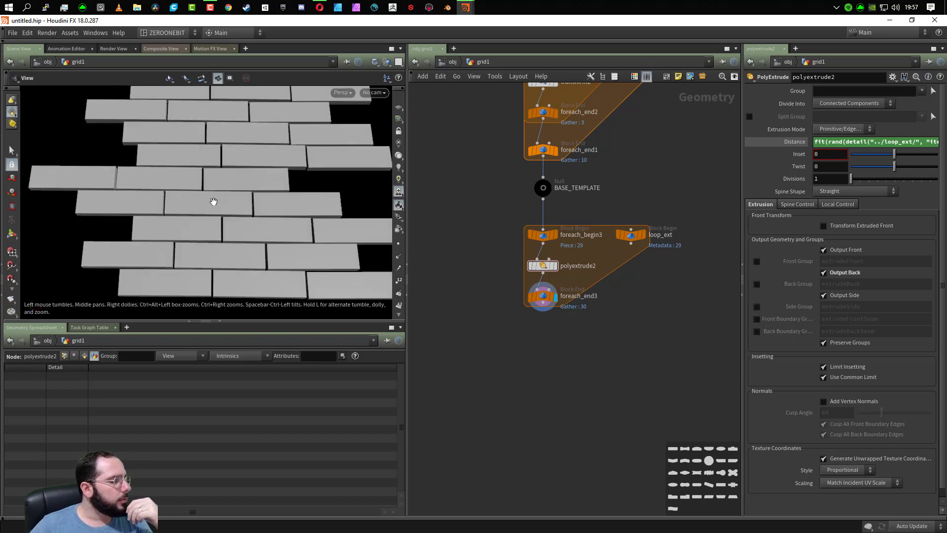
- Move foreach_end3 further down to make room below polyextrude2, and inspect the extruded planks with wireframe shading toggled
drag(542, 294, 545, 346)
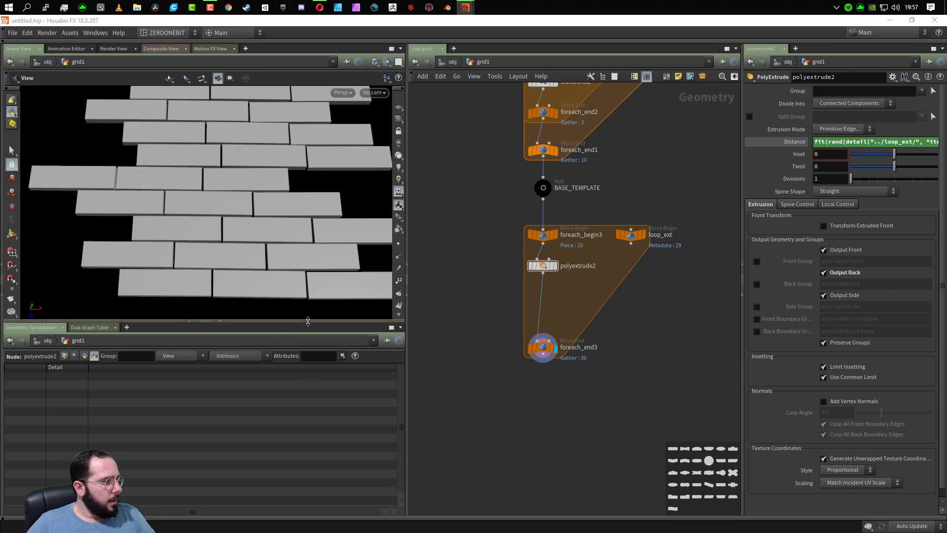
drag(279, 286, 285, 240)
middle_drag(282, 295, 278, 223)
key(shift+w)
key(shift+w)
drag(273, 238, 271, 247)
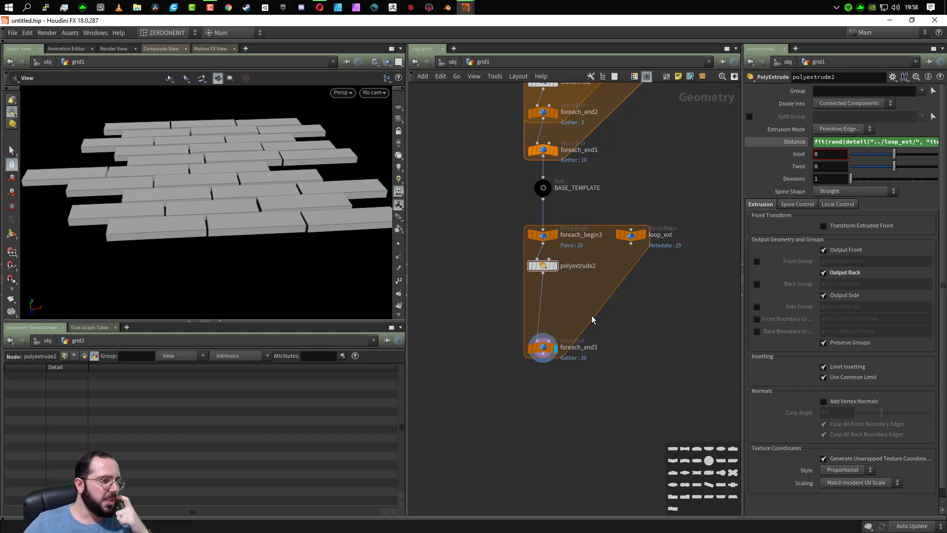
- Insert a Subdivide node between polyextrude2 and foreach_end3, and compare its single-plank output with the full loop result
key(Tab)
text(sub)
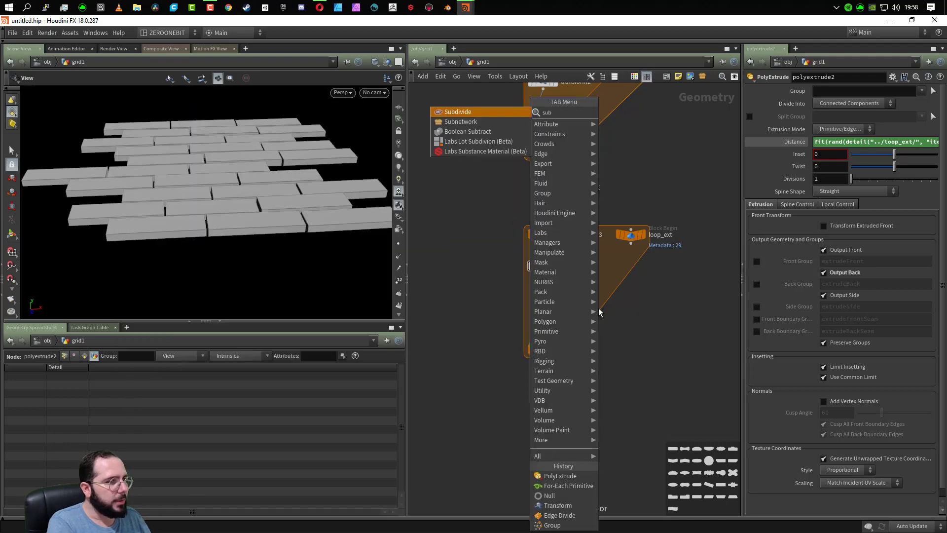
key(Return)
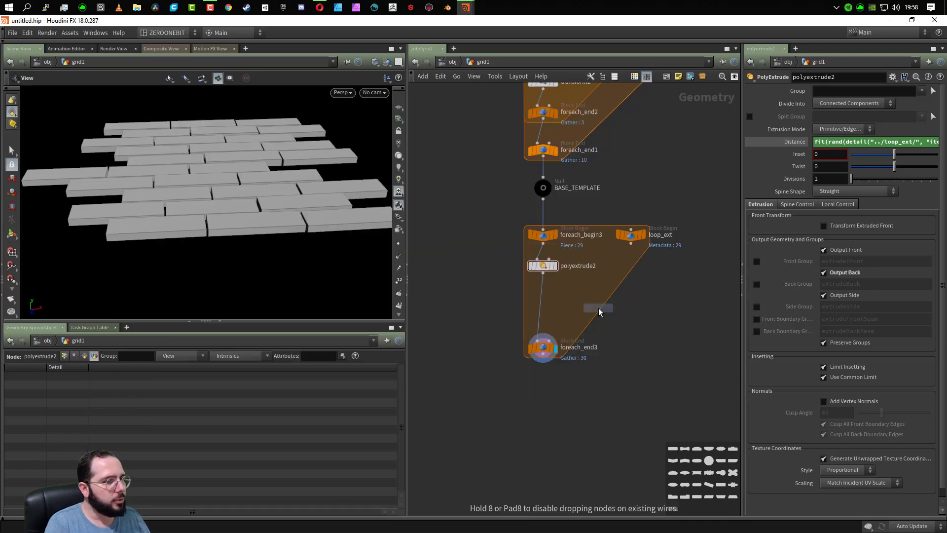
click(542, 291)
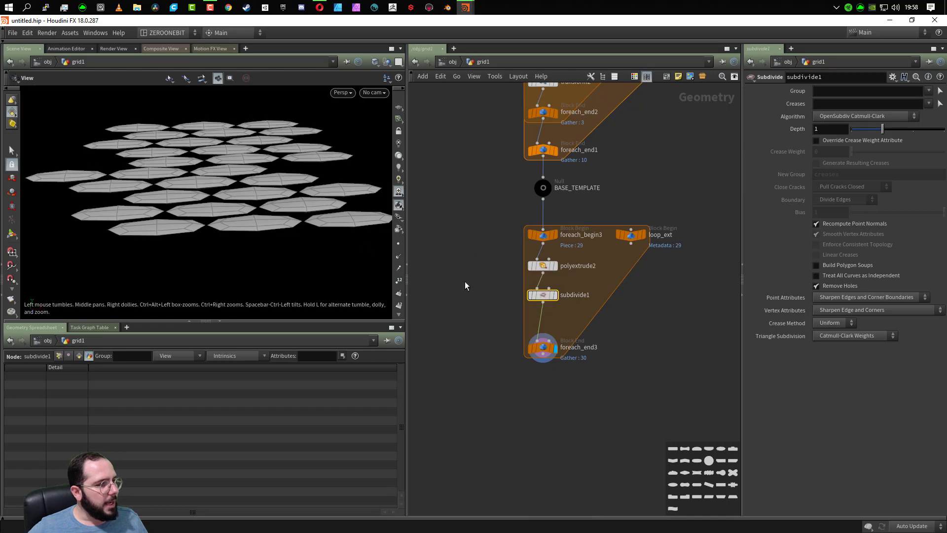
click(555, 295)
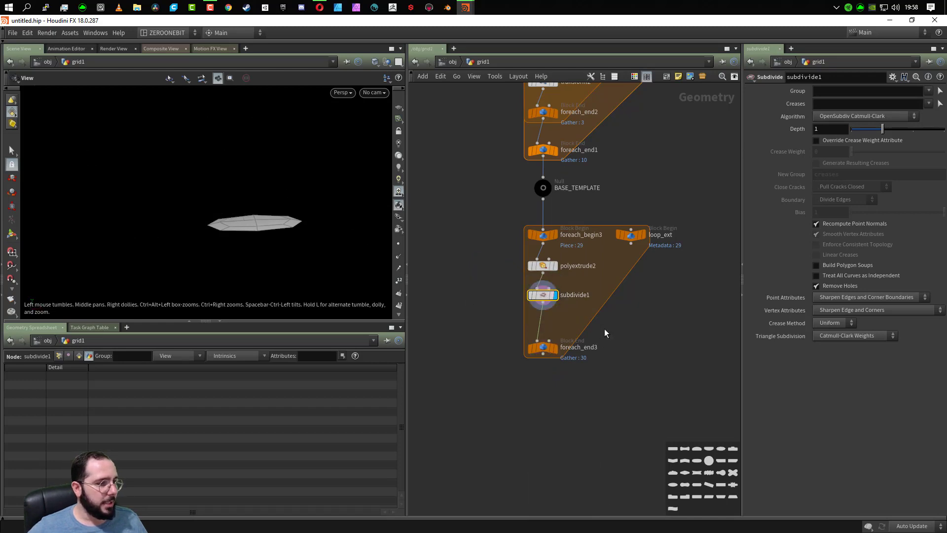
click(555, 348)
drag(243, 197, 243, 228)
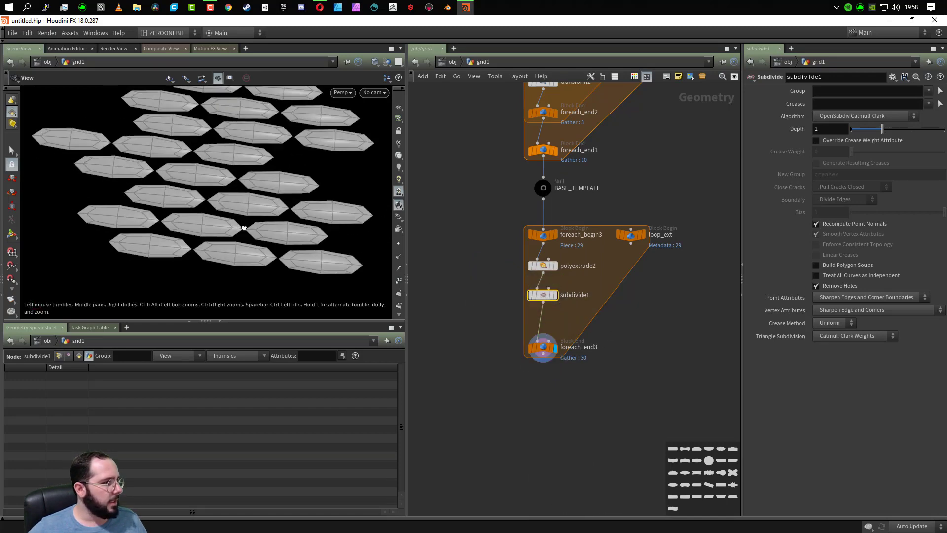
scroll(236, 147, down, 6)
drag(236, 147, 220, 163)
scroll(222, 162, up, 6)
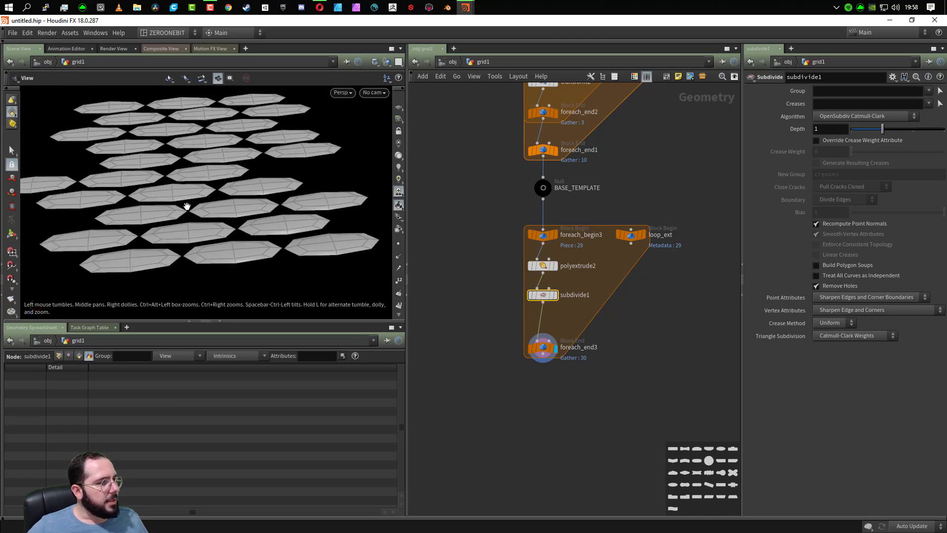
scroll(187, 206, down, 2)
- Set the subdivide1 algorithm to OpenSubdiv Bilinear and inspect the plank shapes up close
click(851, 117)
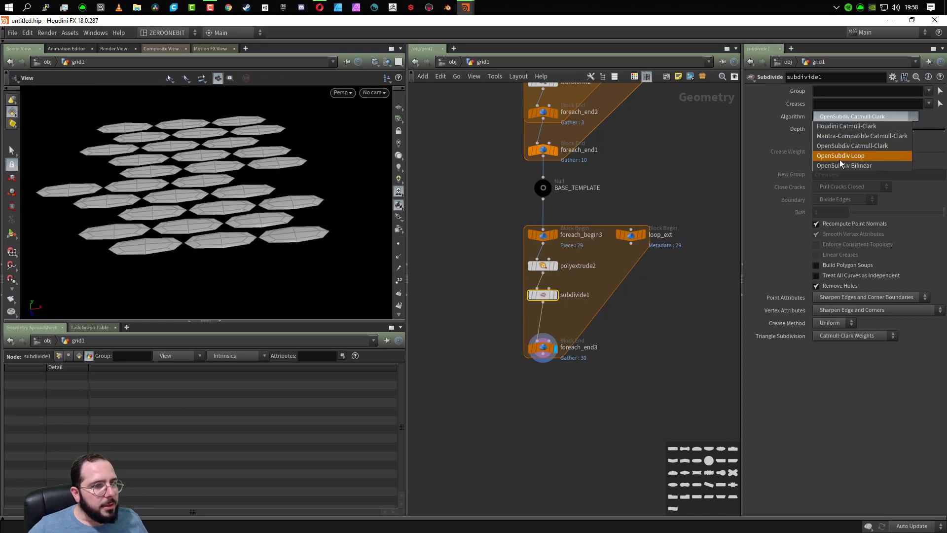
click(840, 166)
drag(186, 264, 176, 236)
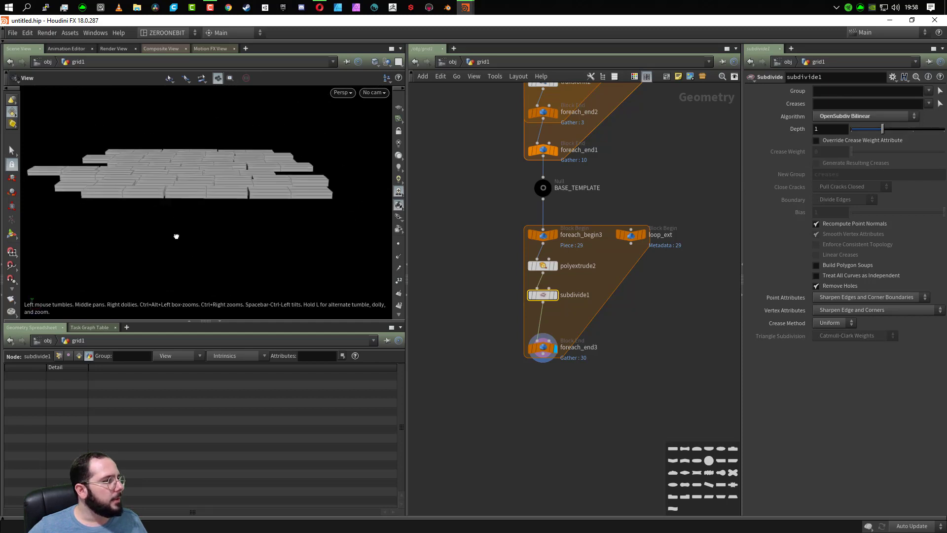
scroll(232, 188, up, 6)
drag(258, 195, 292, 230)
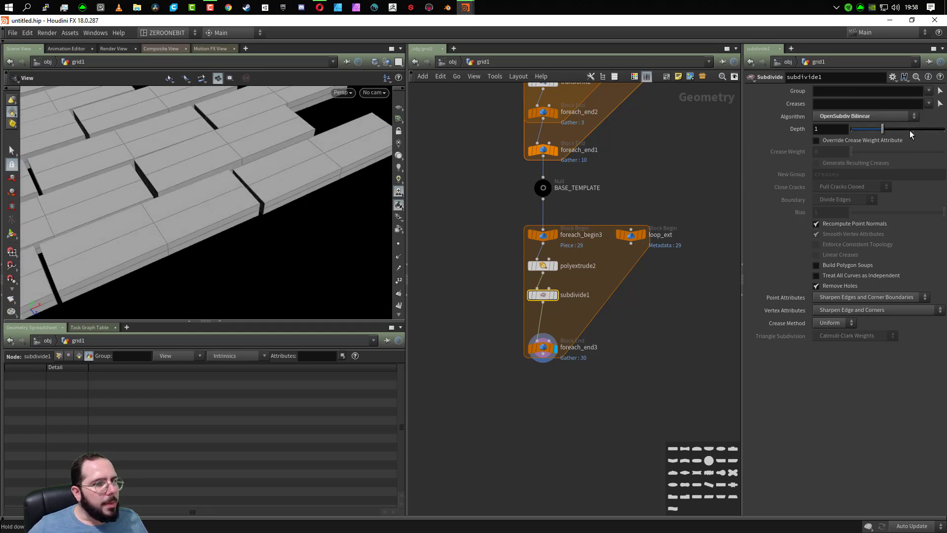
- Increase the subdivide1 depth to 3 and inspect the mesh density along the plank edges
click(911, 130)
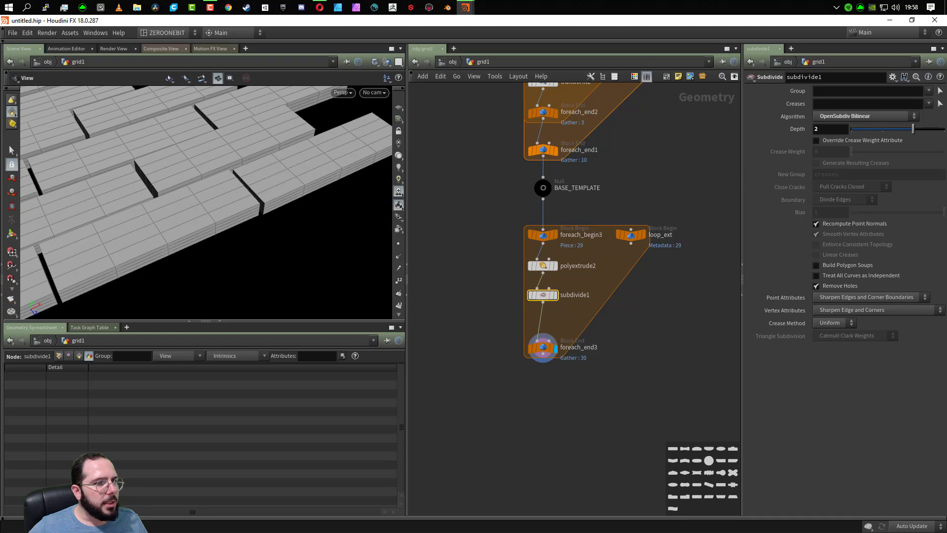
click(943, 130)
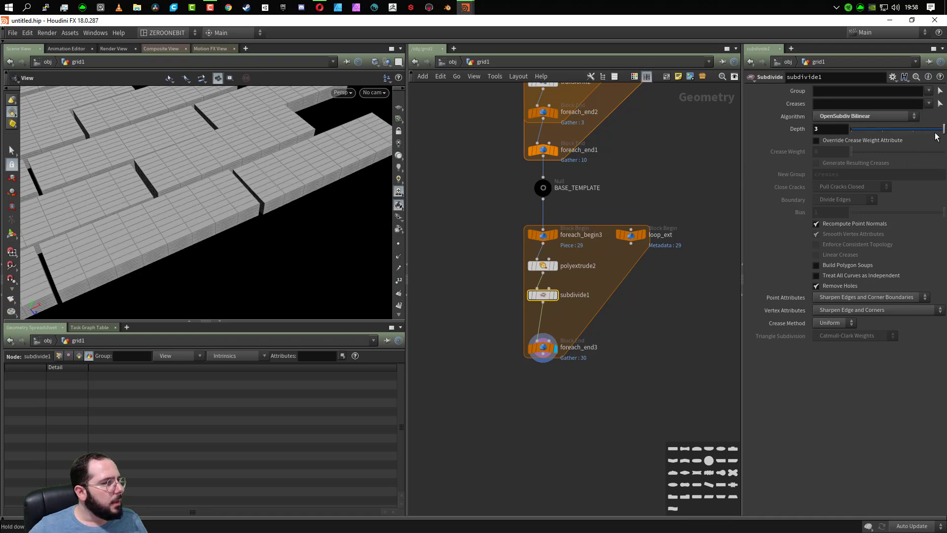
drag(285, 239, 256, 208)
scroll(238, 210, up, 10)
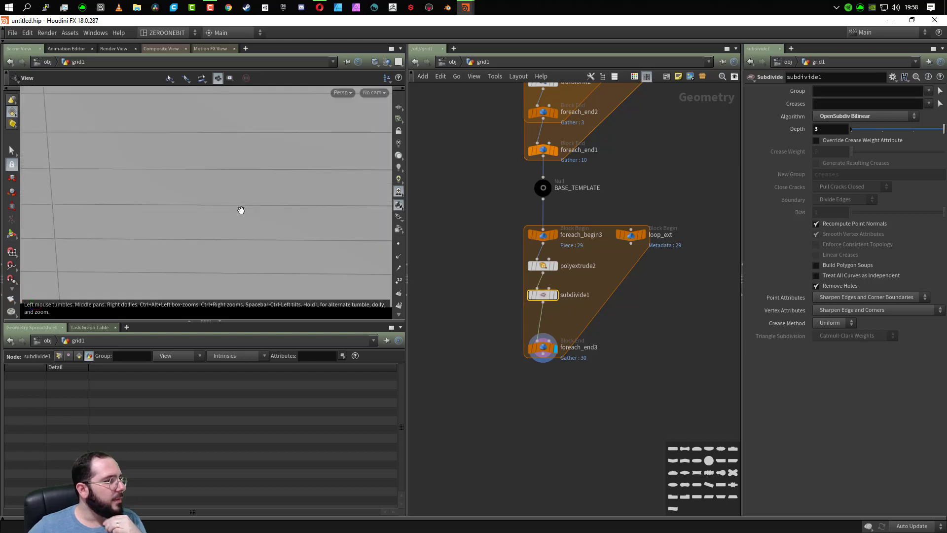
scroll(242, 215, down, 6)
drag(244, 160, 237, 183)
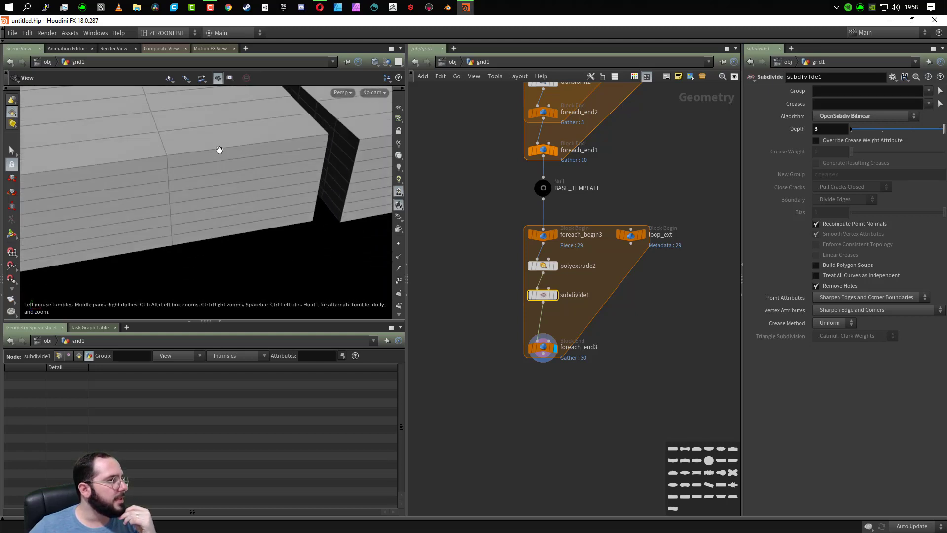
middle_drag(127, 161, 409, 165)
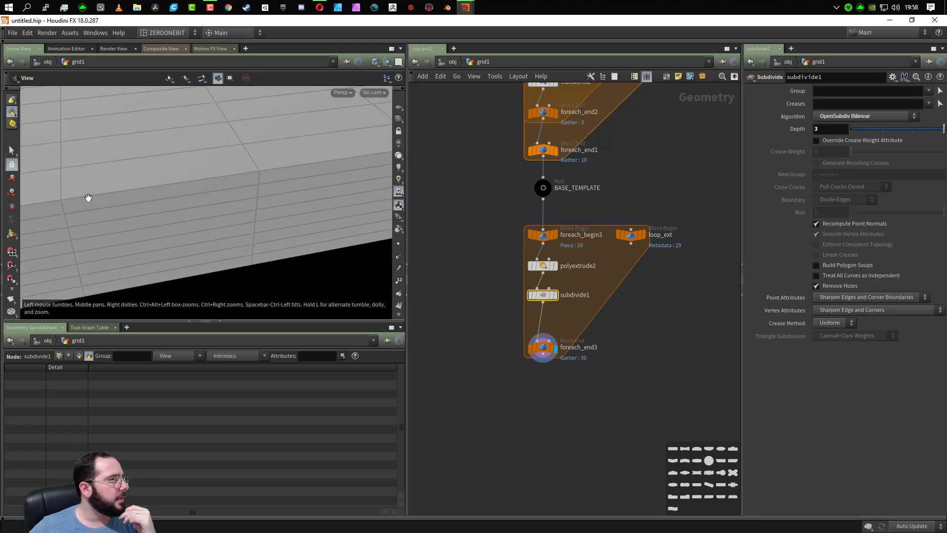
- Insert a Group Create node between subdivide1 and foreach_end3, display it, and set its group type to Edges
key(Tab)
text(grou)
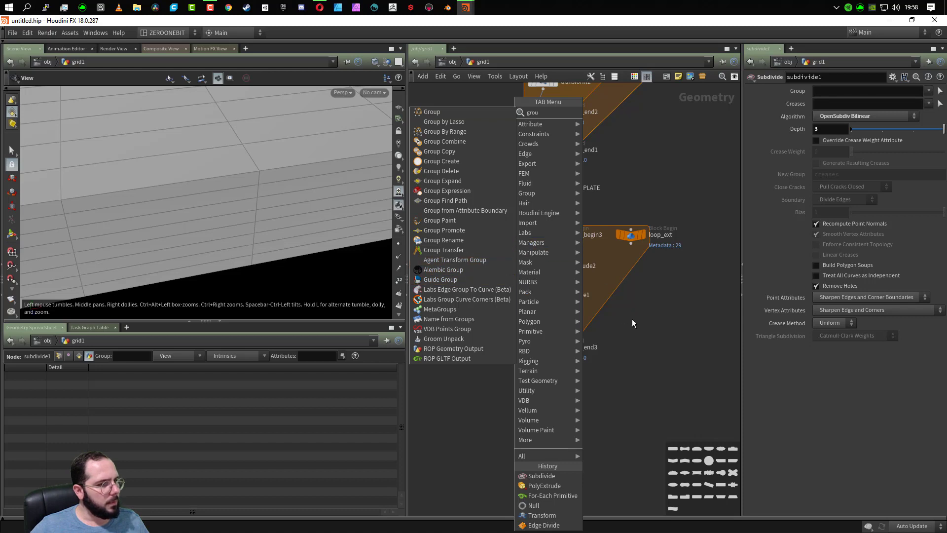
click(444, 121)
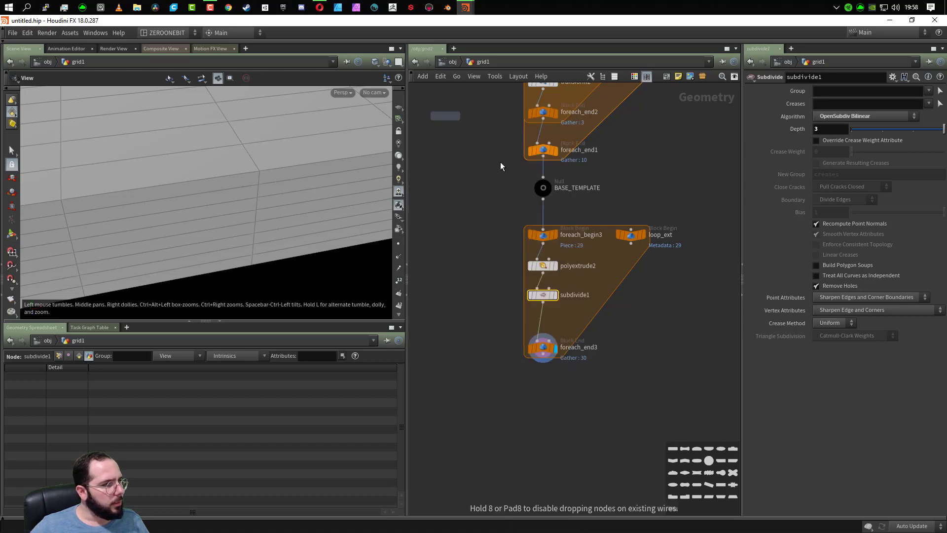
click(542, 318)
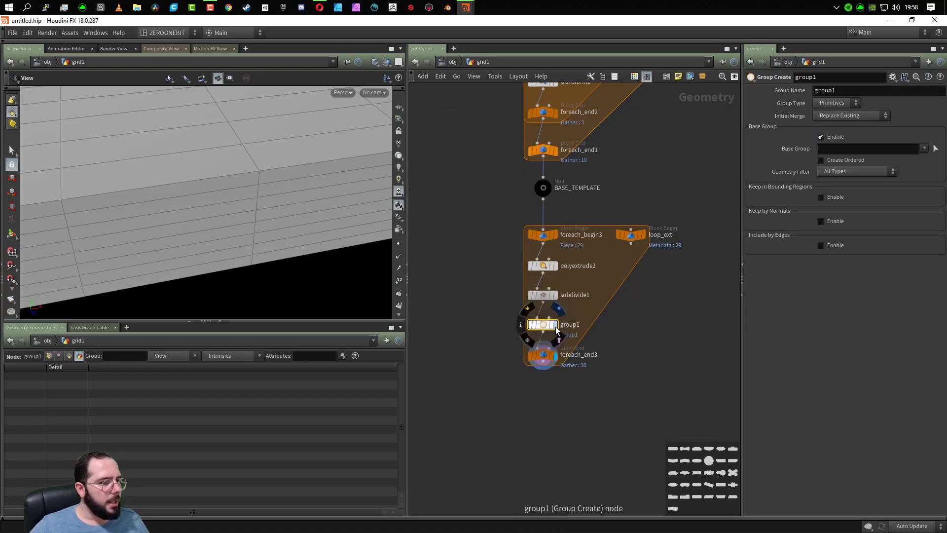
scroll(224, 240, down, 5)
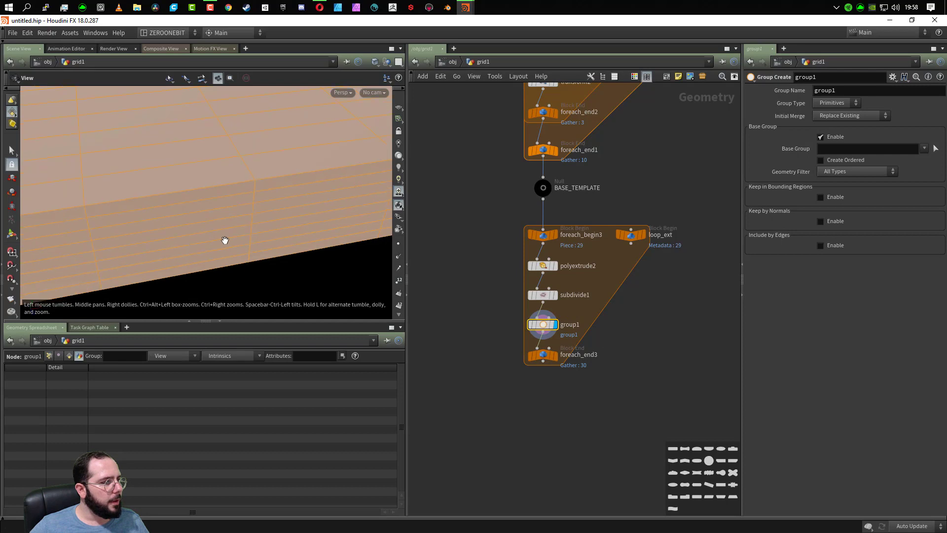
click(824, 102)
click(832, 126)
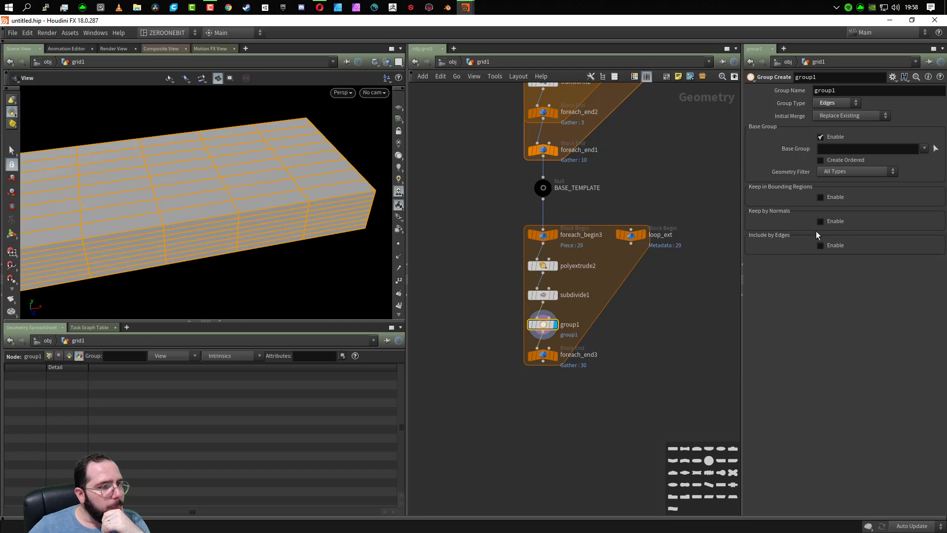
- Turn off group1's base group and include edges by a minimum edge angle of 20, checking the selected edges on the plank
click(823, 136)
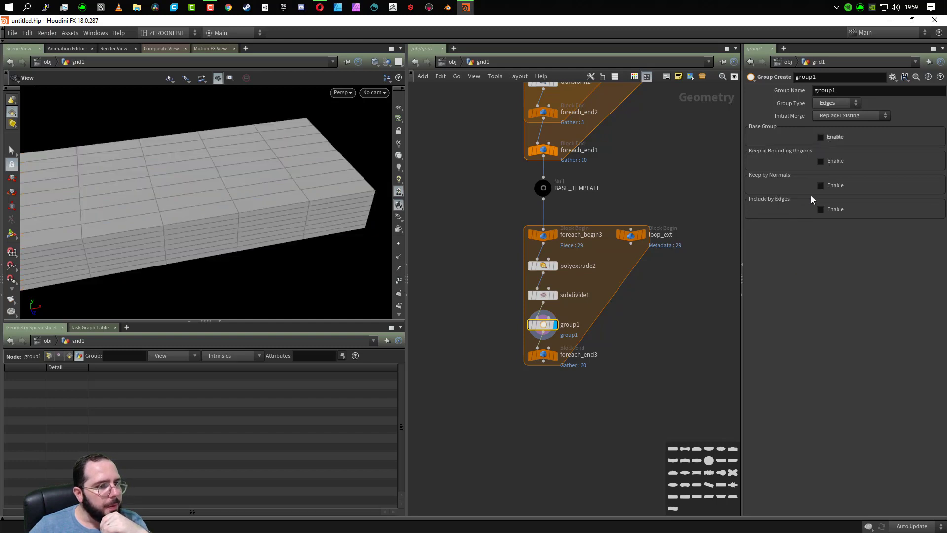
click(821, 210)
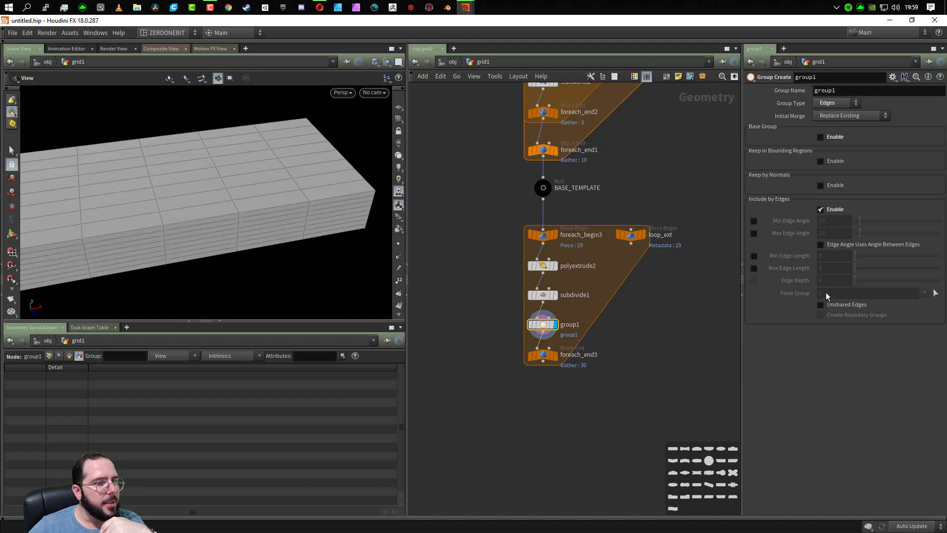
click(753, 221)
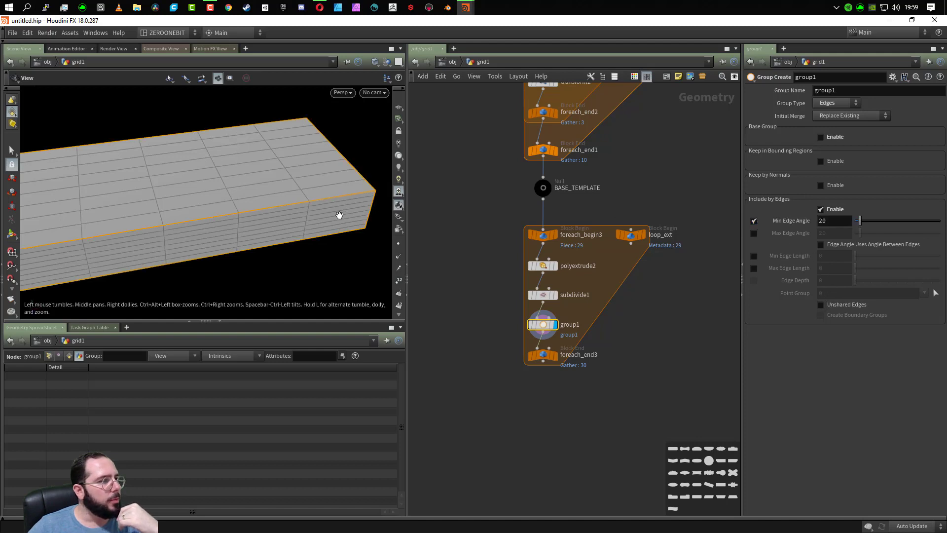
drag(338, 214, 228, 235)
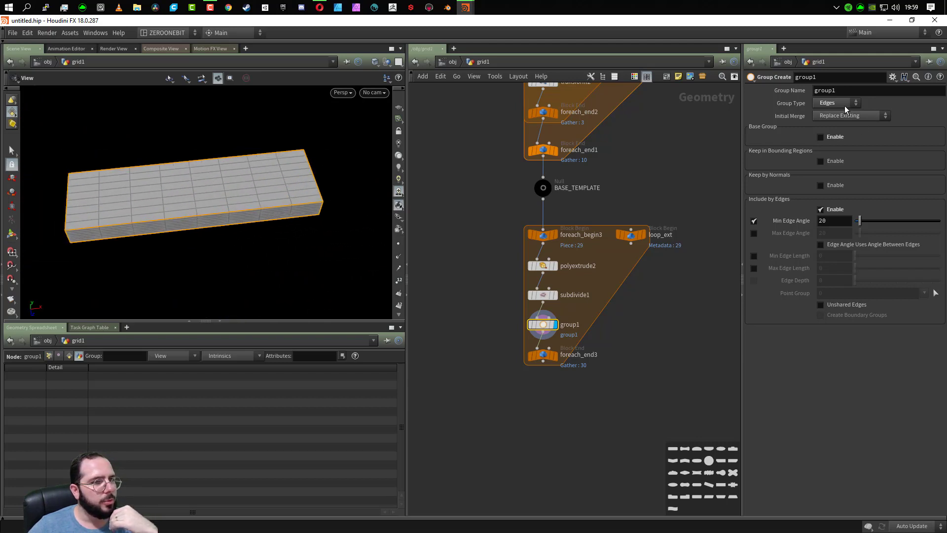
- Name the edge group in group1 external_edges
click(849, 90)
double_click(850, 89)
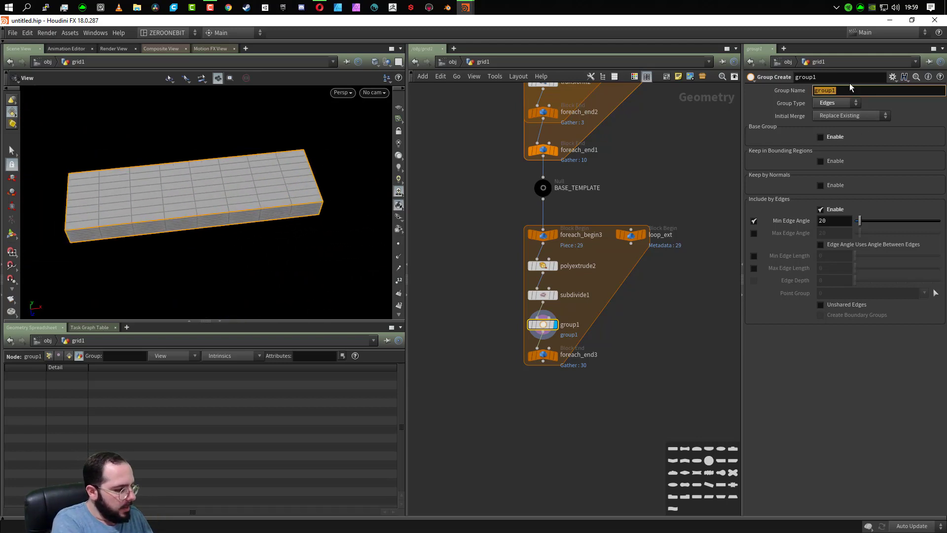
text(external edgs)
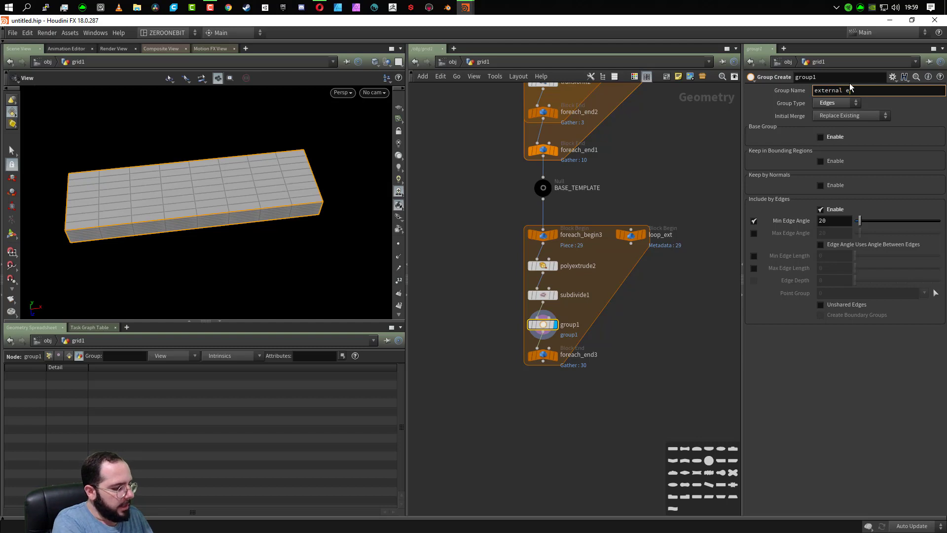
key(BackSpace)
key(BackSpace)
text(ges)
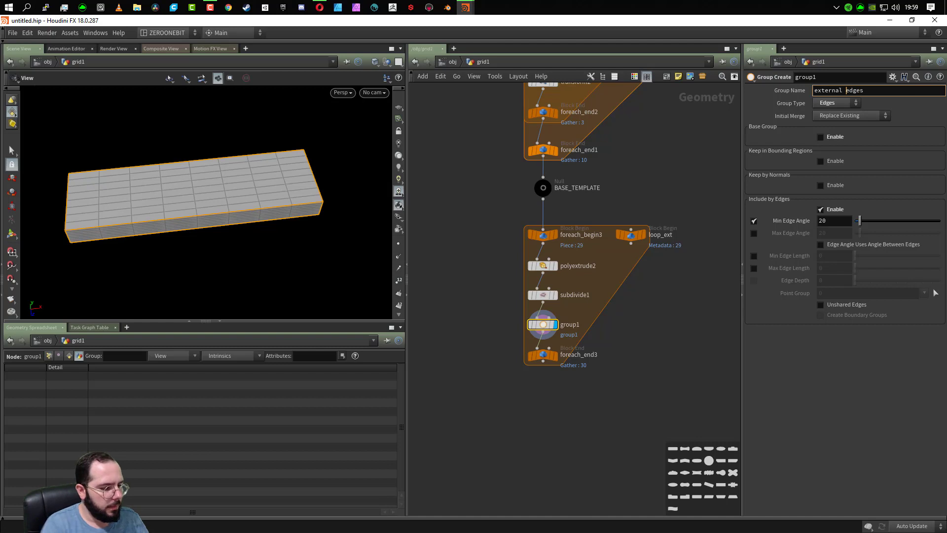
click(846, 90)
key(BackSpace)
text(_)
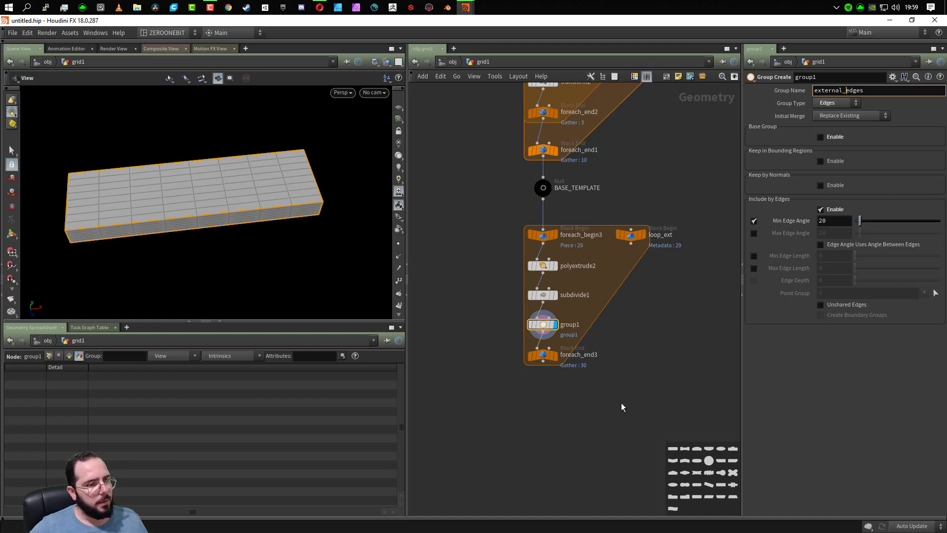
- Rename the edge group in group1 as border_edges and inspect the plank's grouped edges from another angle
double_click(825, 89)
click(824, 90)
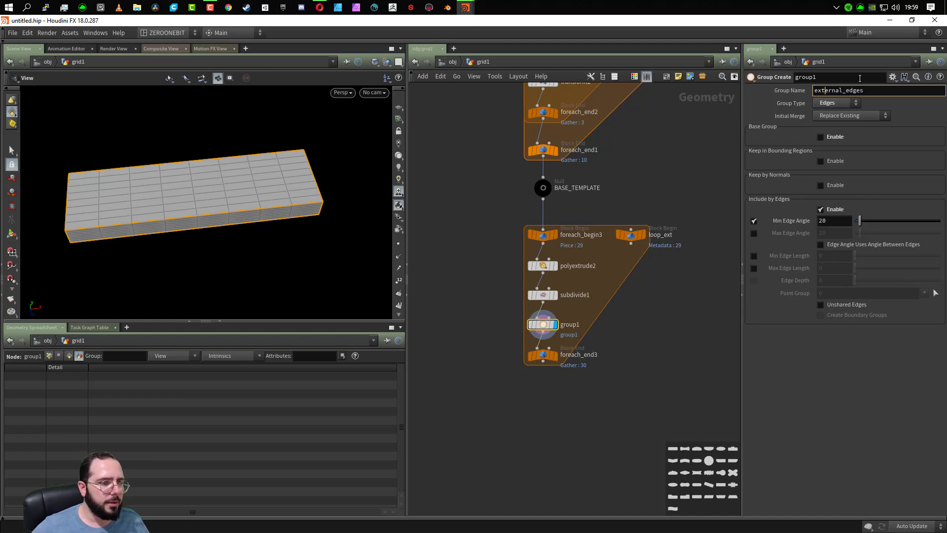
key(Delete)
key(Delete)
key(Delete)
key(Delete)
key(BackSpace)
key(BackSpace)
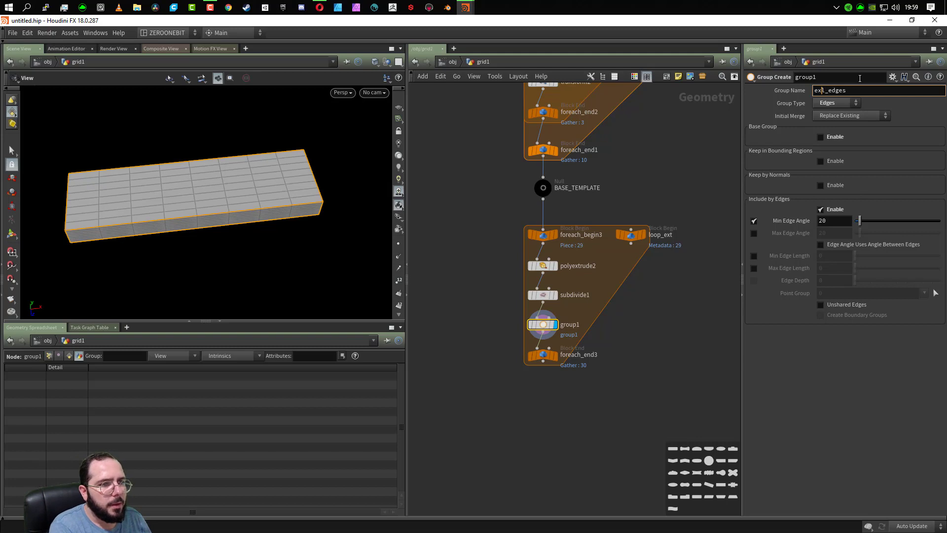
key(Delete)
key(BackSpace)
text(border)
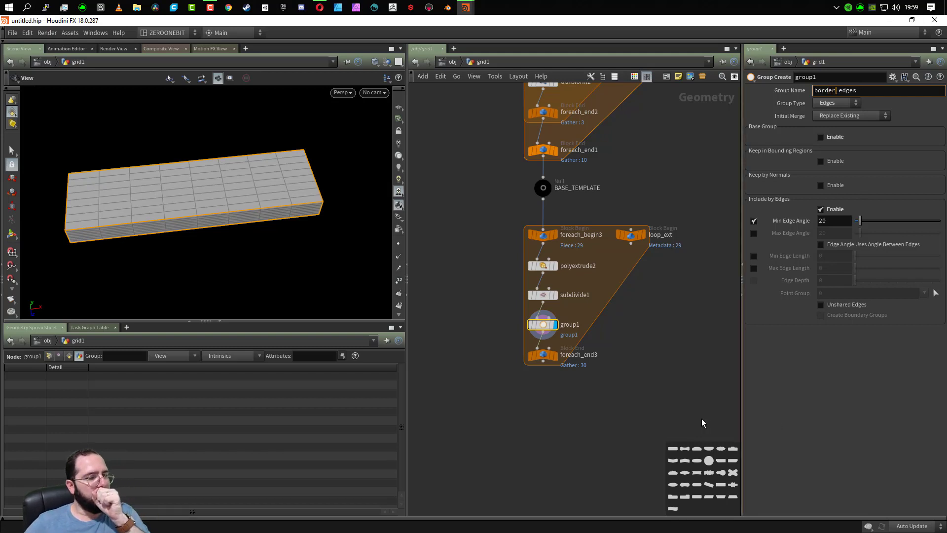
click(674, 396)
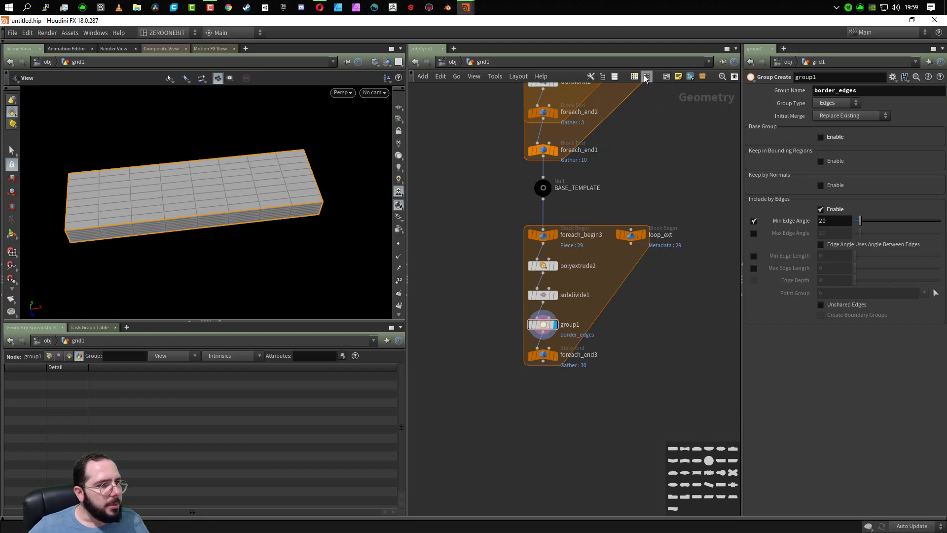
drag(224, 257, 207, 231)
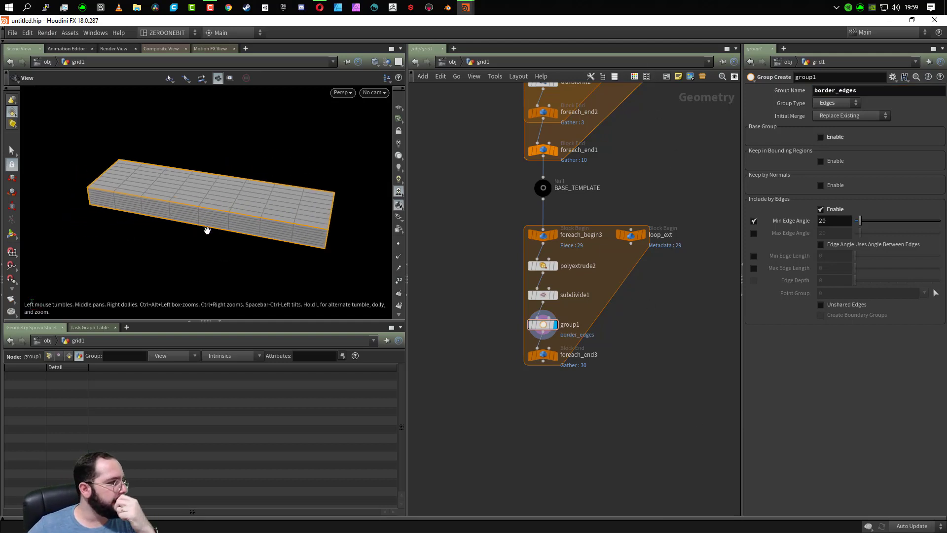
- Move foreach_end3 farther down and insert an Attribute Randomize node between group1 and foreach_end3
drag(543, 355, 550, 425)
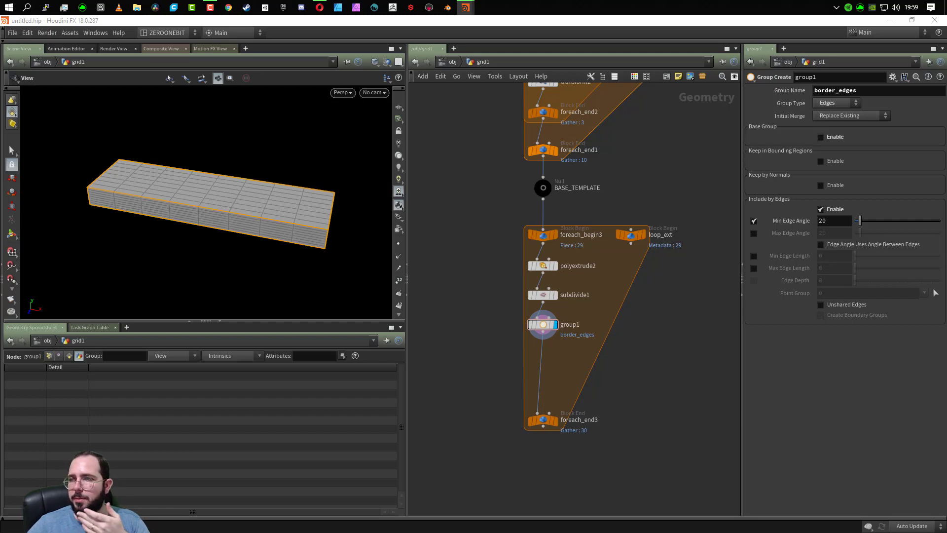
key(Tab)
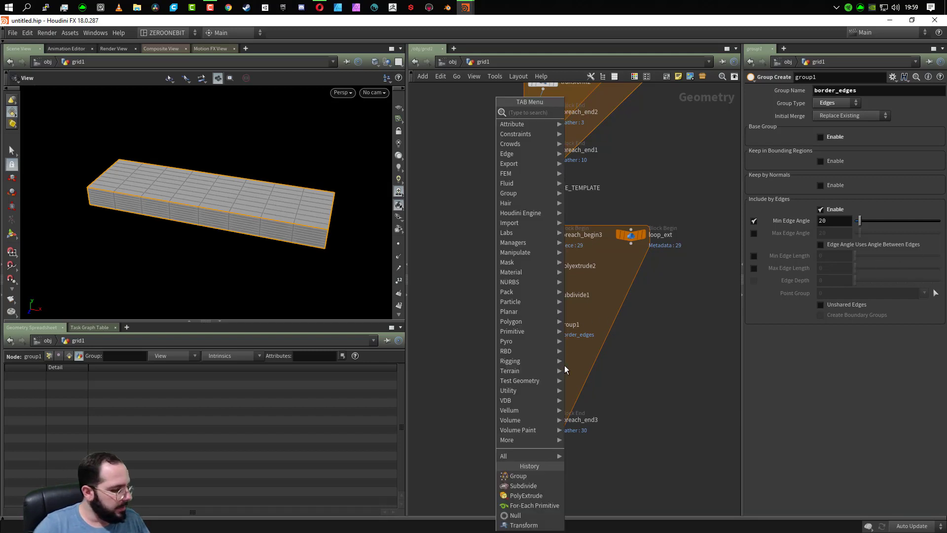
text(atri)
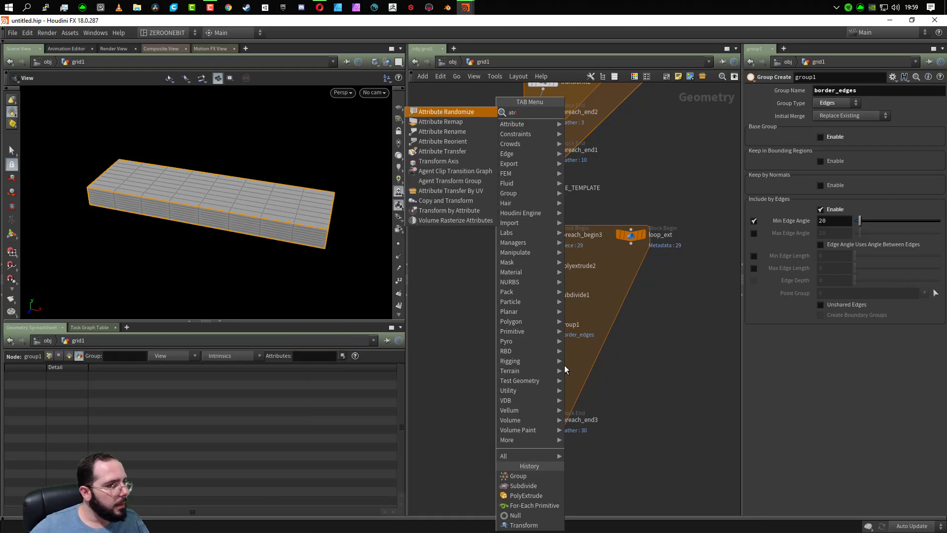
key(Down)
key(Down)
key(Down)
key(Down)
key(Down)
key(Down)
key(Down)
key(Down)
key(Down)
key(Down)
key(Down)
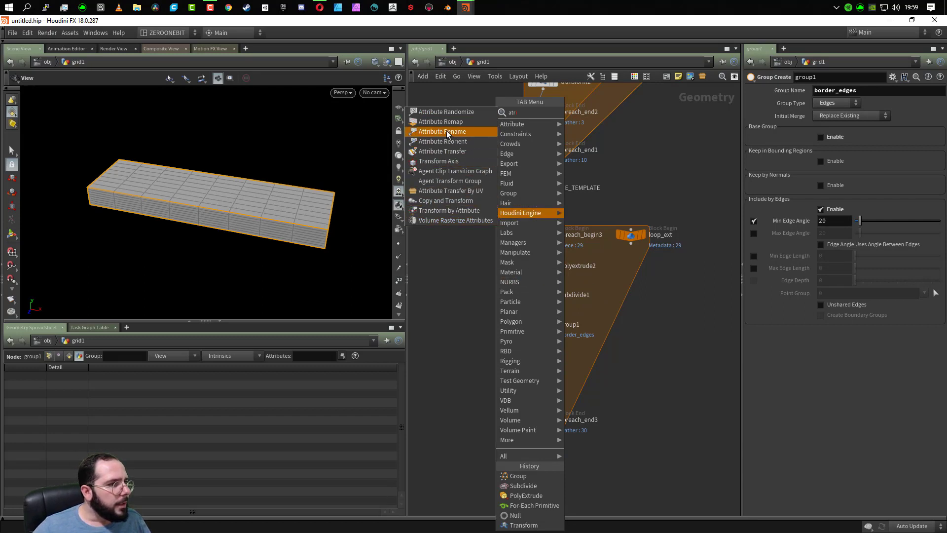
click(441, 111)
click(544, 353)
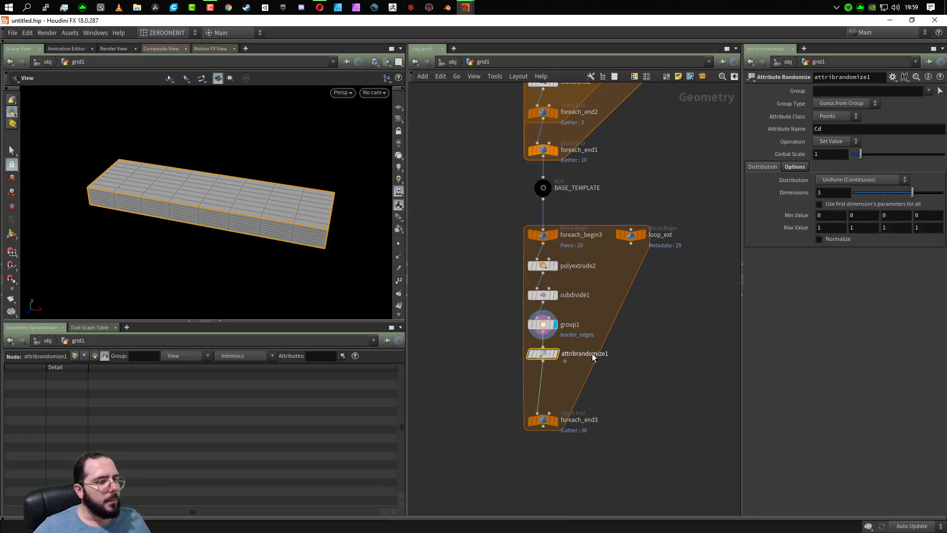
- Set the randomized attribute name to bevel, with a first minimum value of 0.2 and a first maximum value of 1.2
click(846, 129)
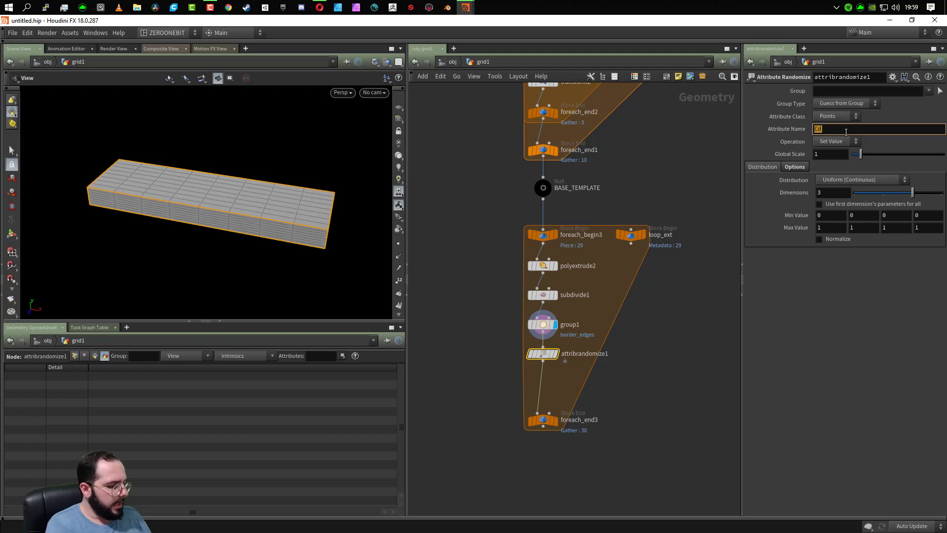
text(bevel)
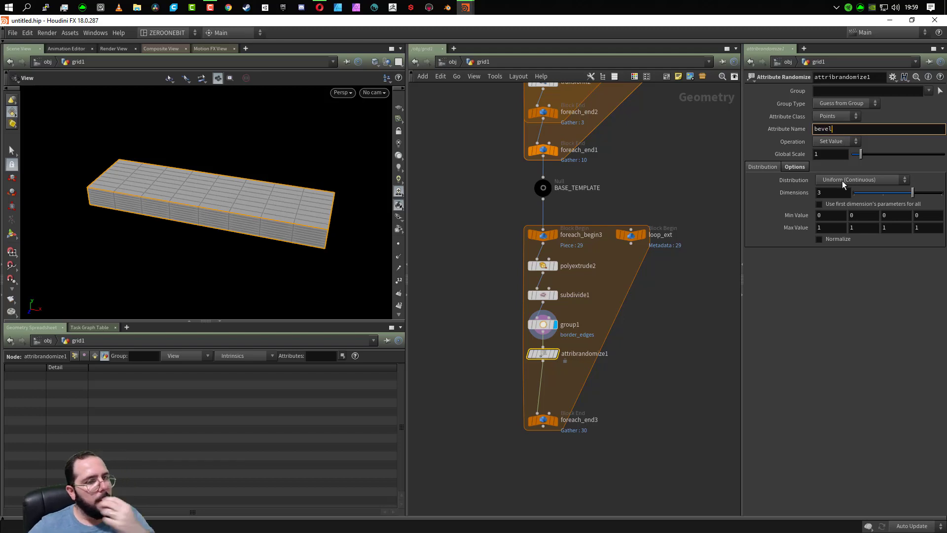
click(824, 215)
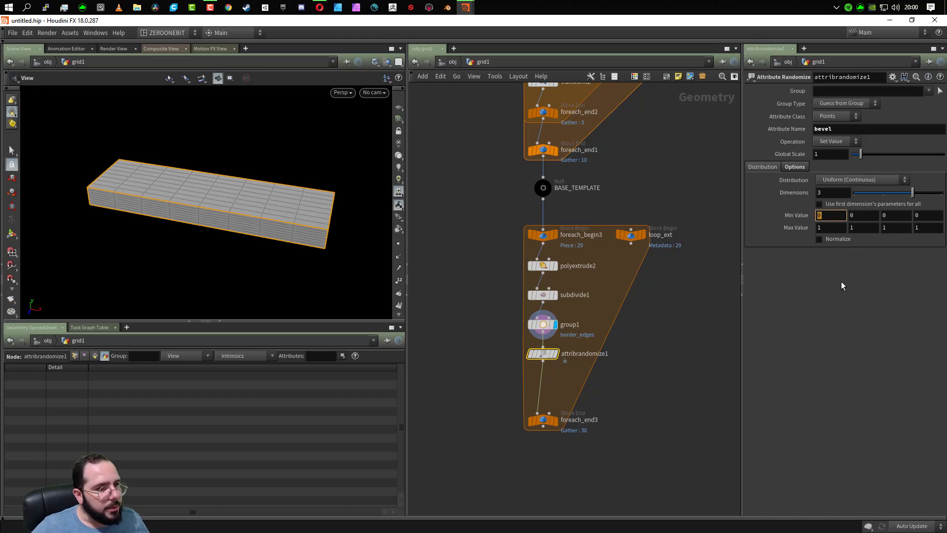
text(02)
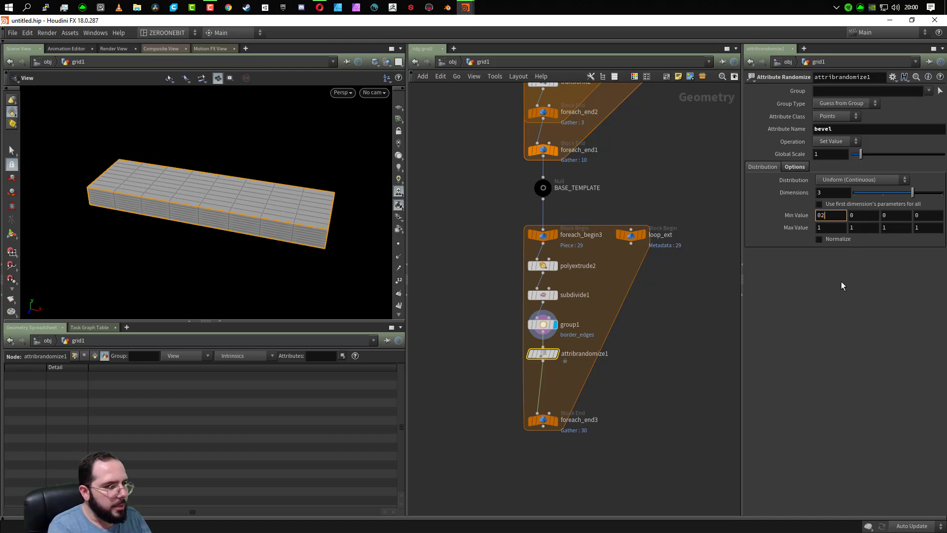
key(Tab)
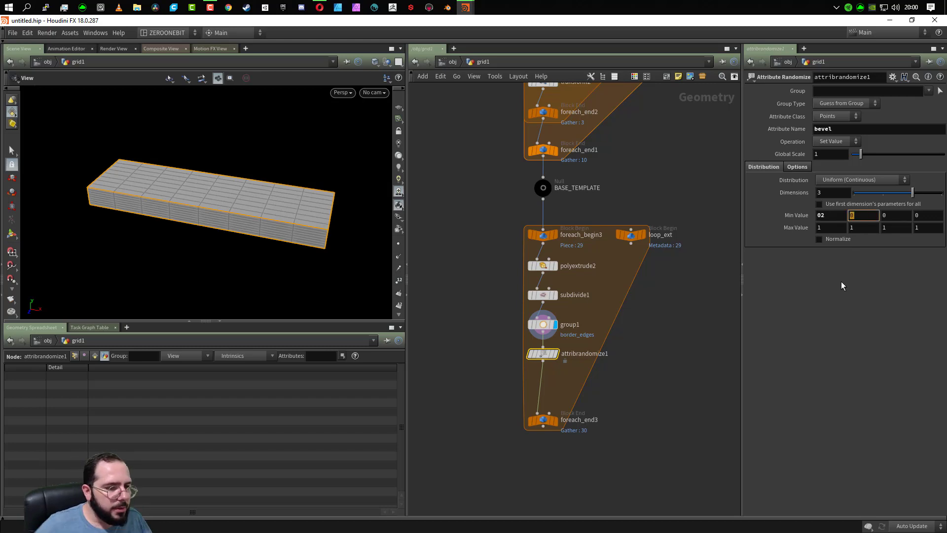
click(832, 216)
text(0.)
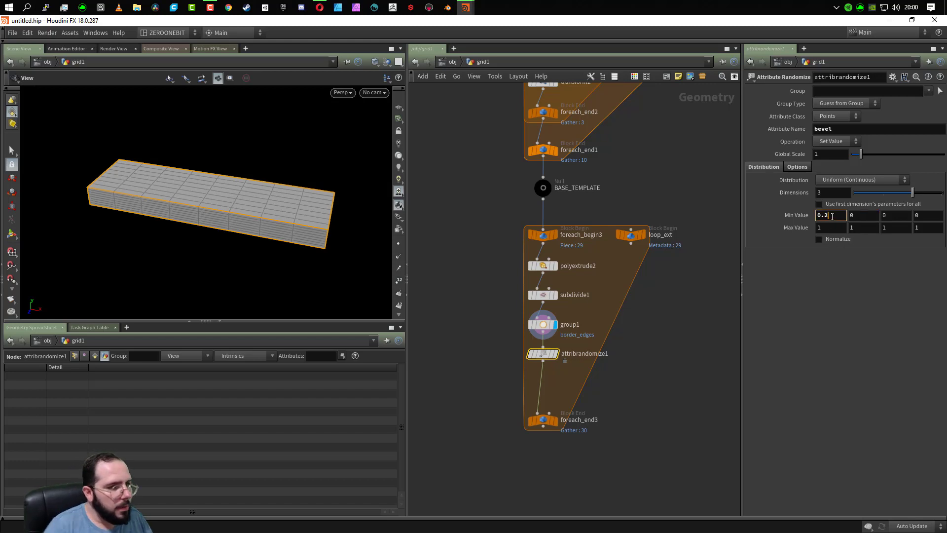
click(829, 228)
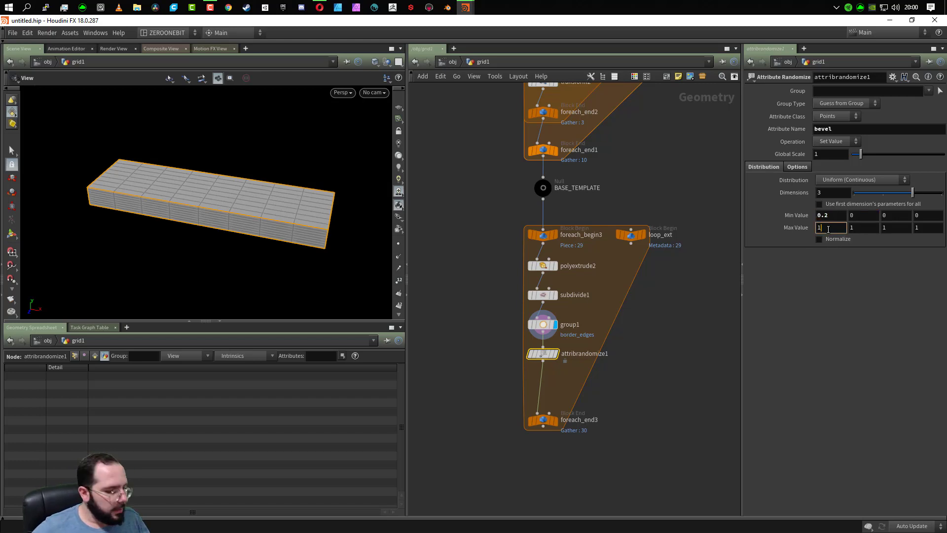
text(.2)
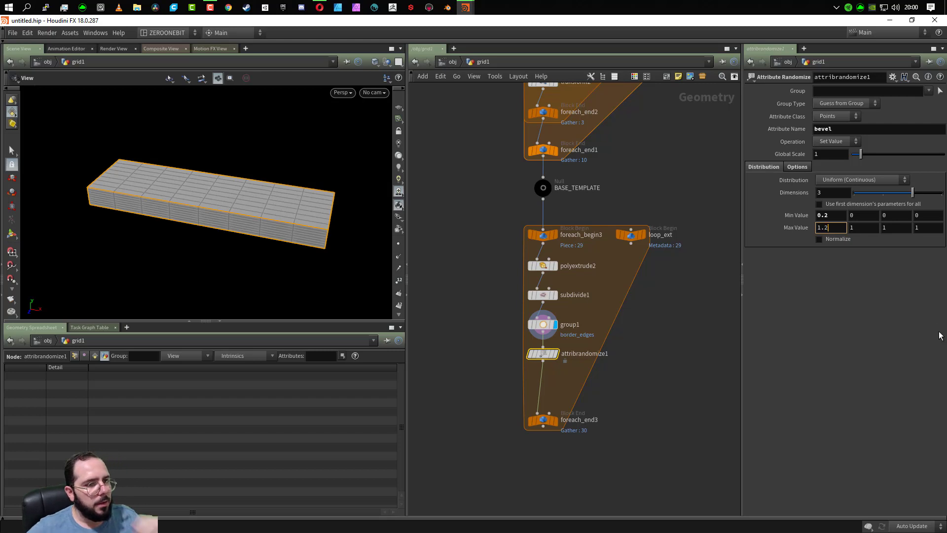
click(850, 329)
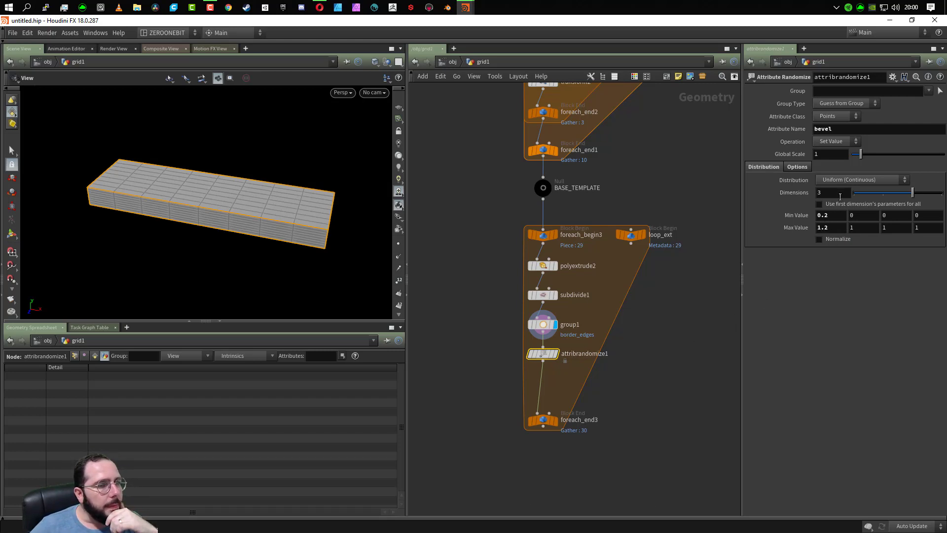
- Reduce attribrandomize1 to 1 dimension and set its second, third and fourth maximum values to 0
click(865, 194)
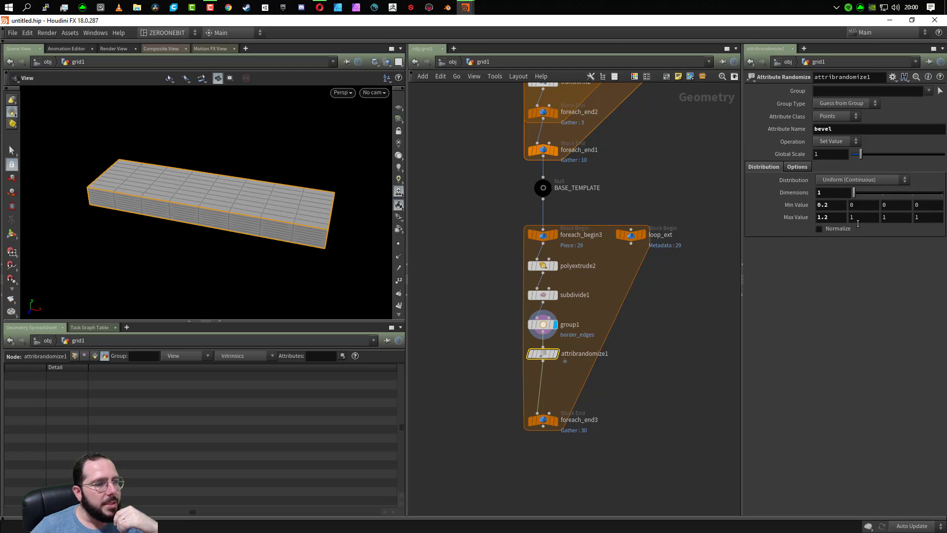
click(860, 217)
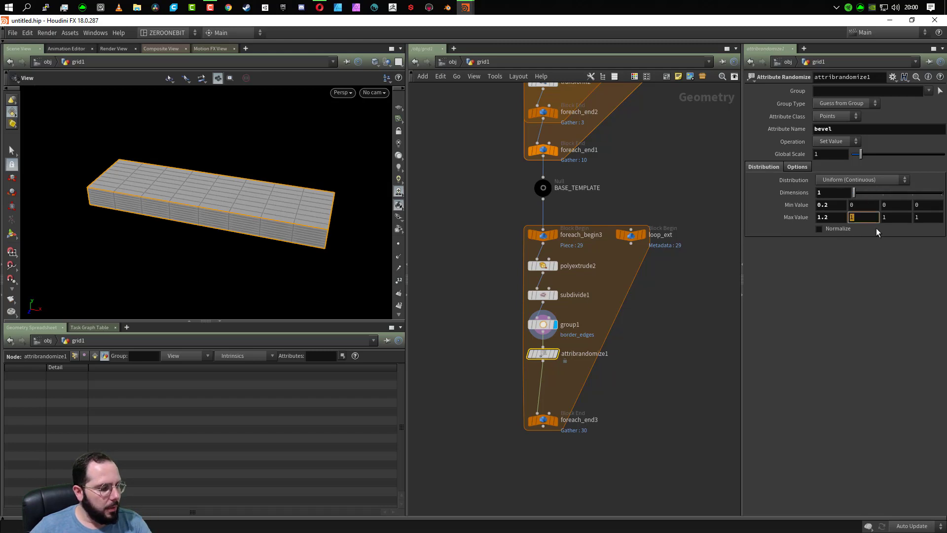
text(0)
click(902, 218)
text(0)
key(Tab)
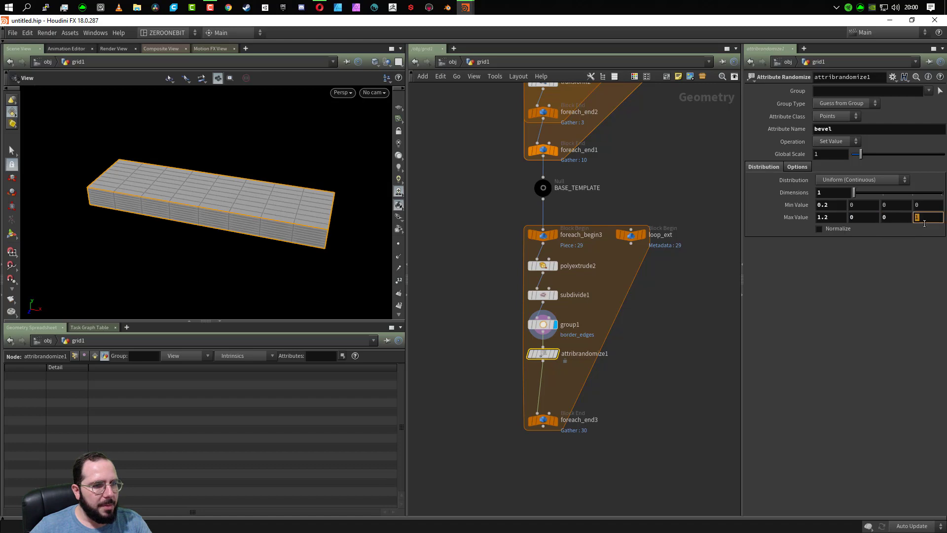
text(0)
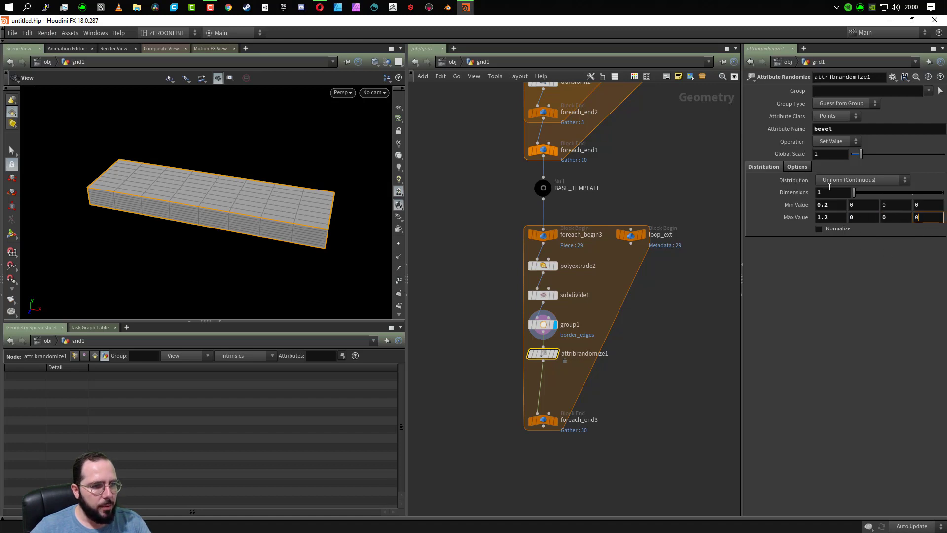
click(841, 357)
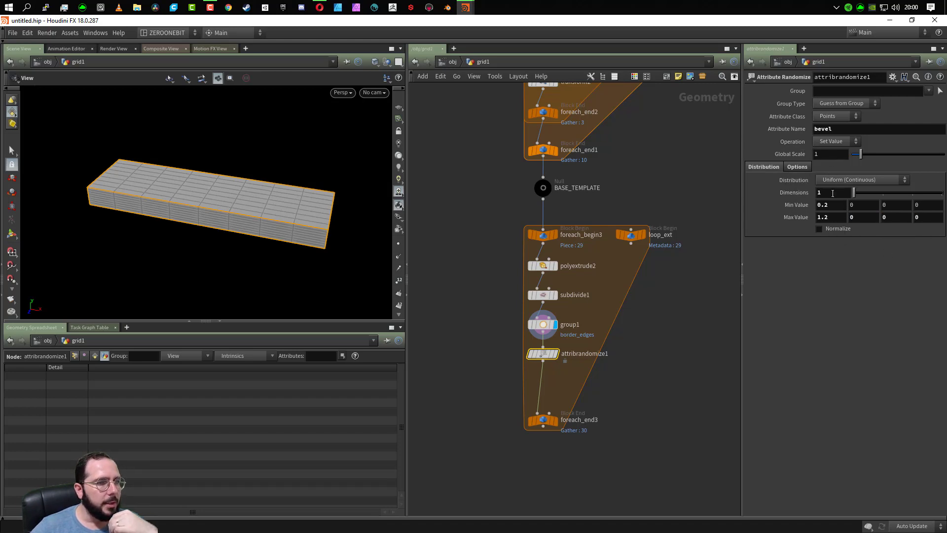
- Review the attribute name and the available attribute classes of attribrandomize1, keeping bevel and Points
click(831, 131)
text(bevel)
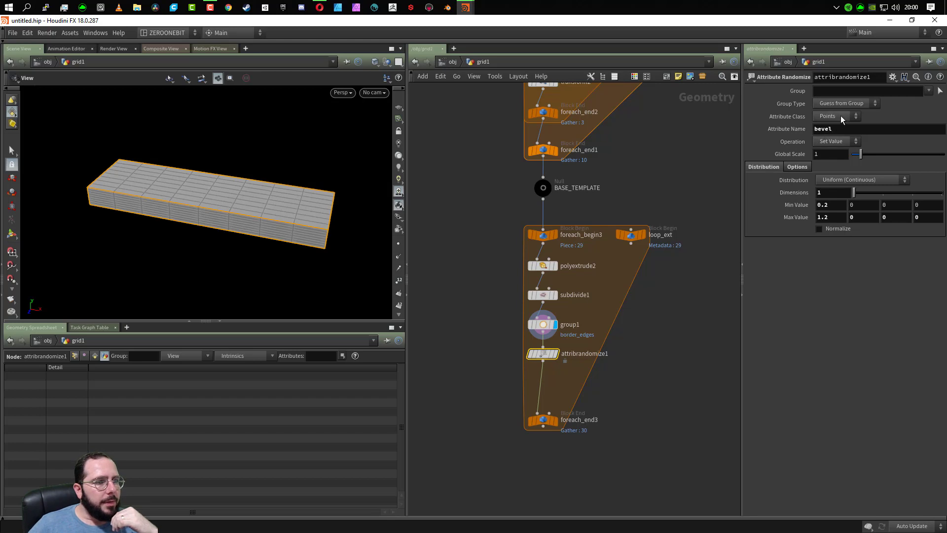
click(841, 118)
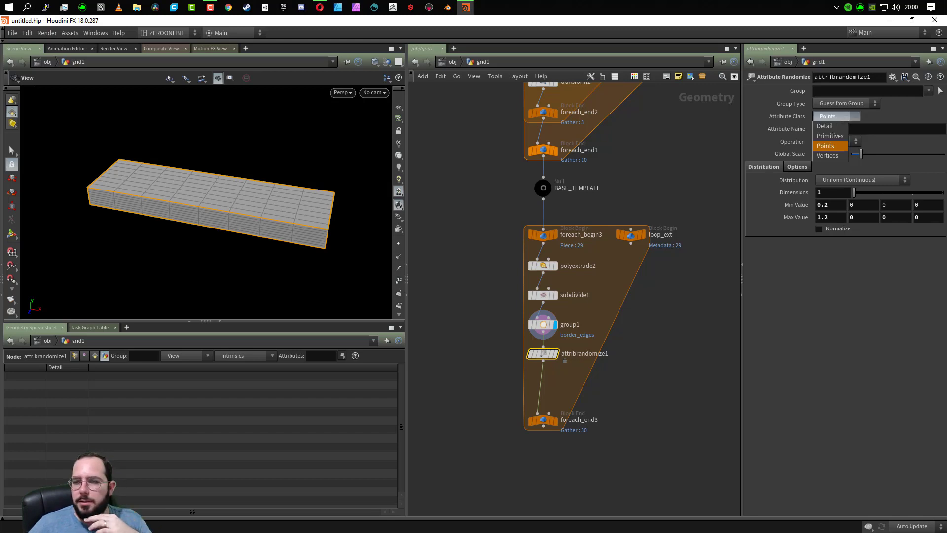
click(828, 145)
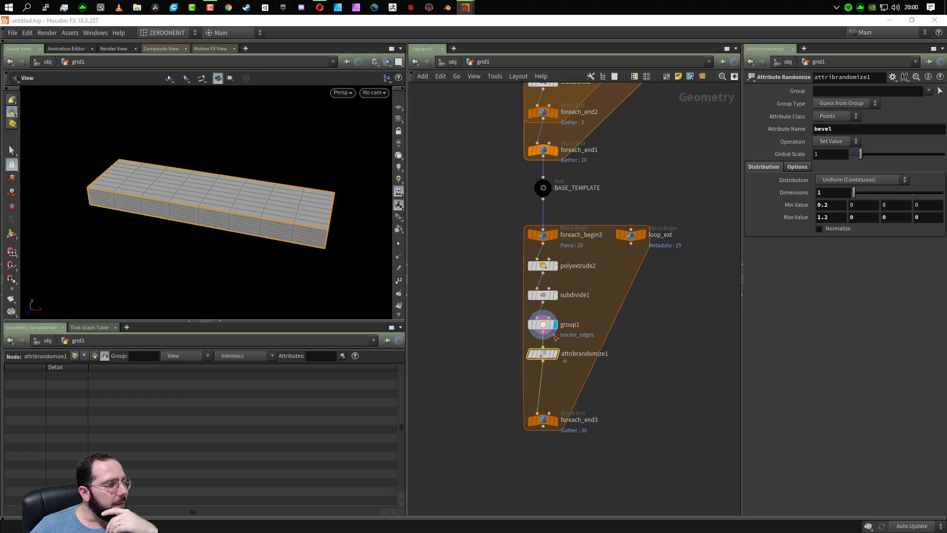
- Rename the attribrandomize1 node to bevel_edges
double_click(569, 354)
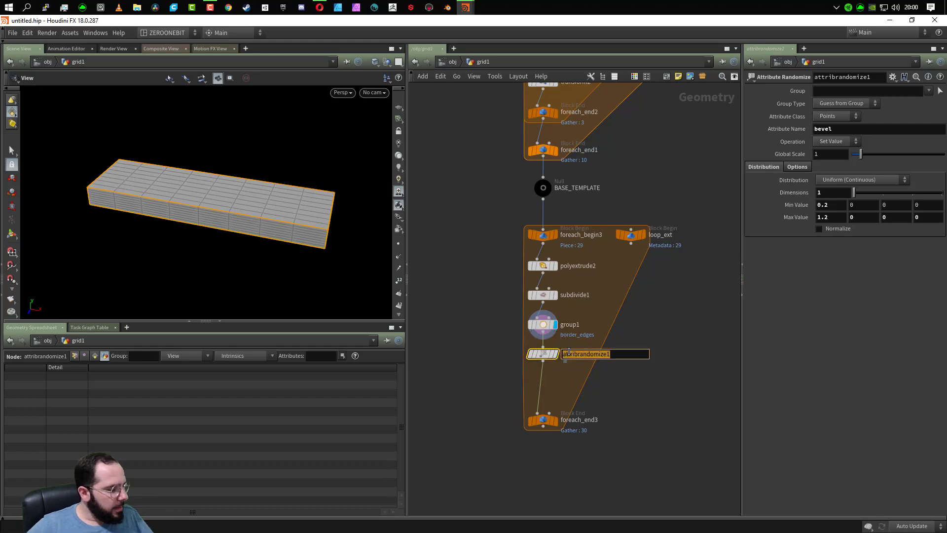
text(bevel_edges)
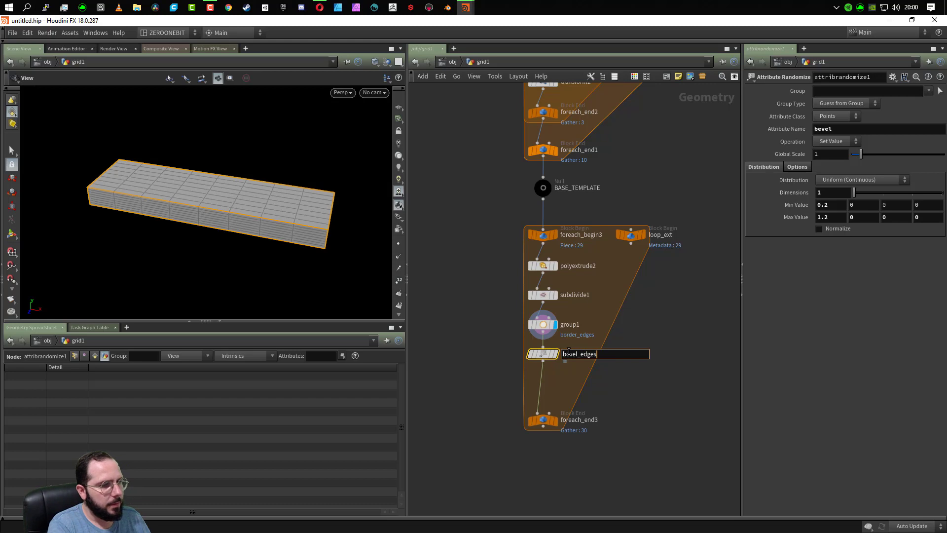
key(Return)
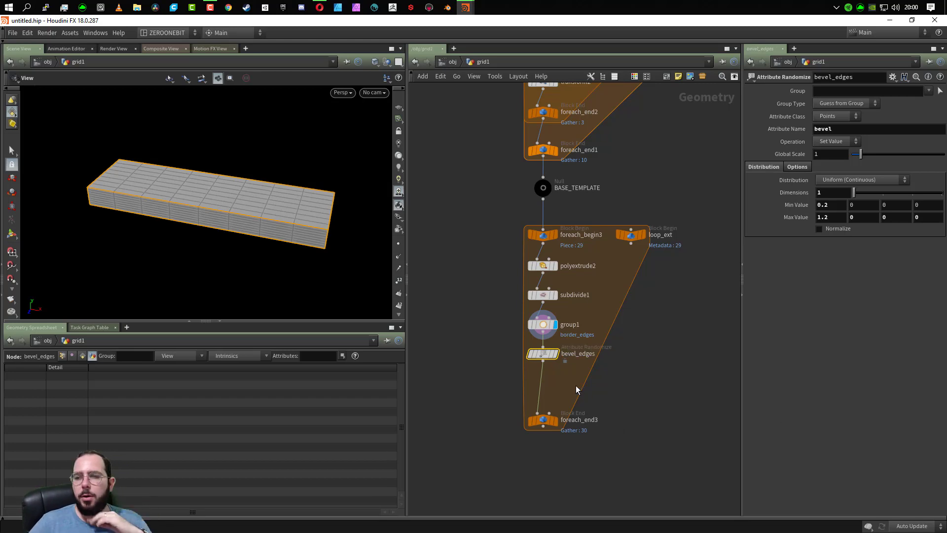
- Insert a PolyBevel node between bevel_edges and foreach_end3 and display its result
key(Tab)
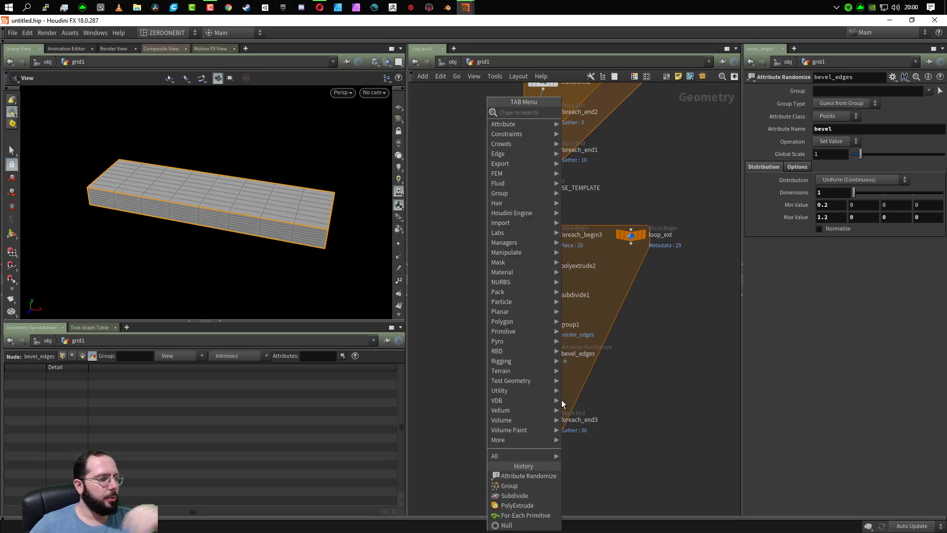
text(bevel)
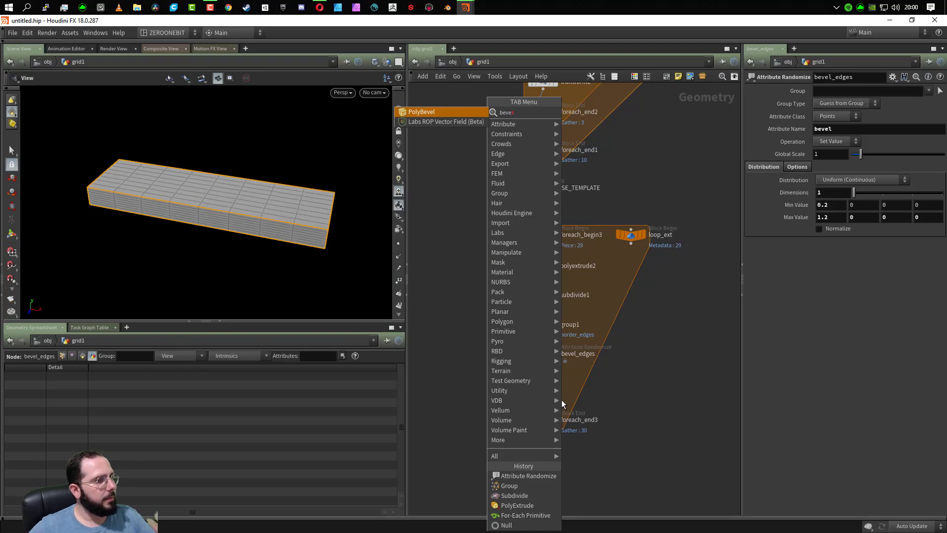
click(424, 111)
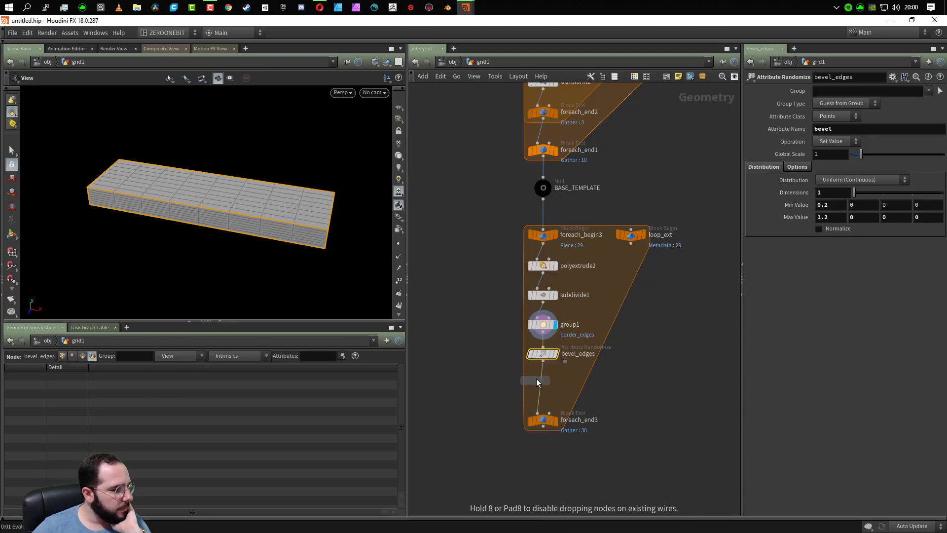
click(541, 377)
mouse_move(559, 358)
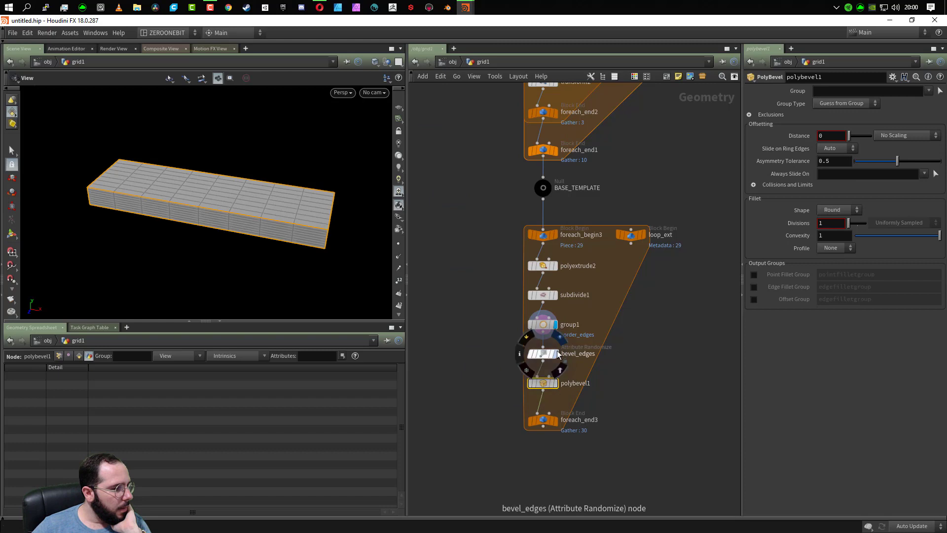
click(555, 383)
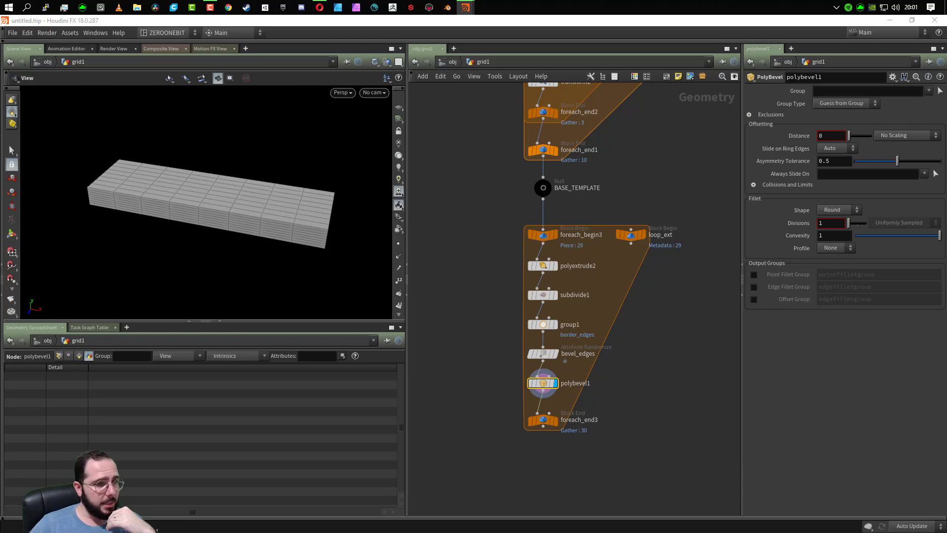
- Set the distance of polybevel1 to 0.025, leaving Slide on Ring Edges at Auto
click(839, 136)
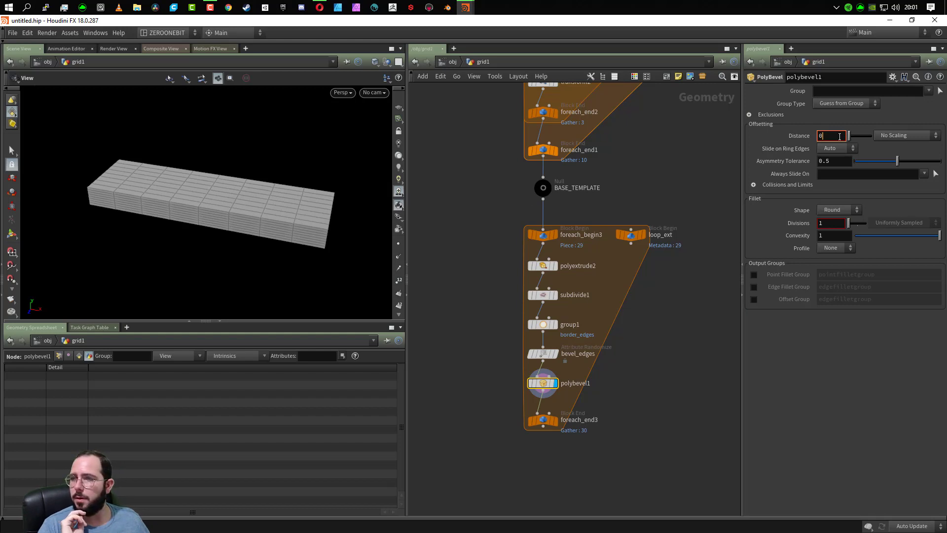
text(0.025)
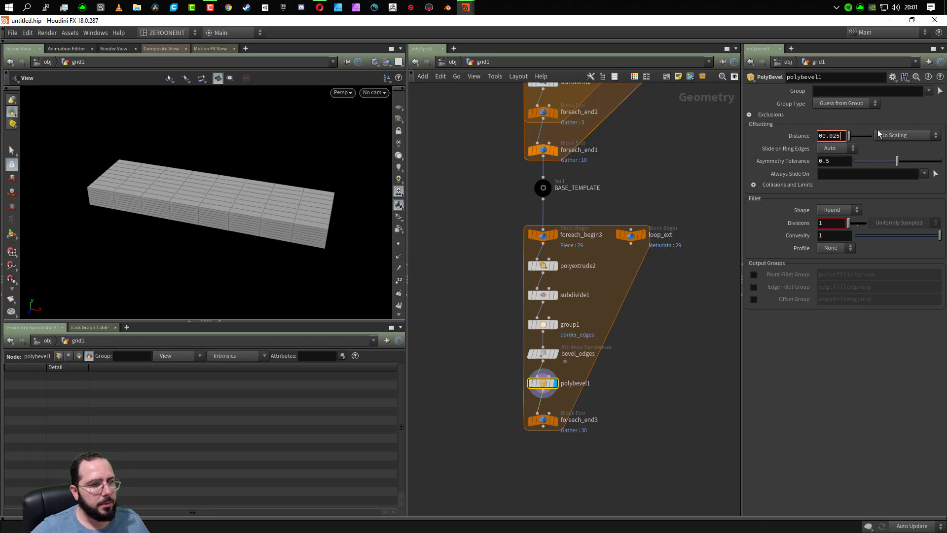
click(836, 148)
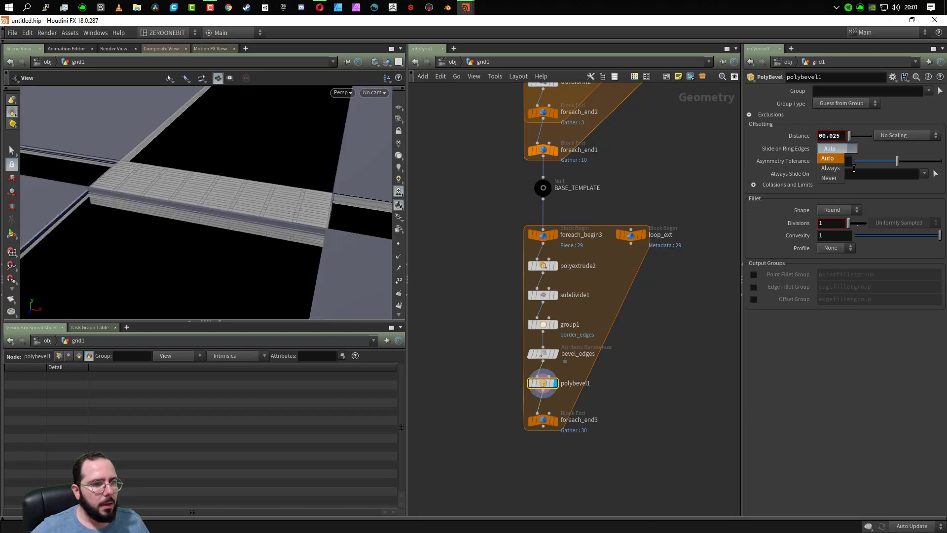
click(873, 151)
scroll(256, 200, down, 2)
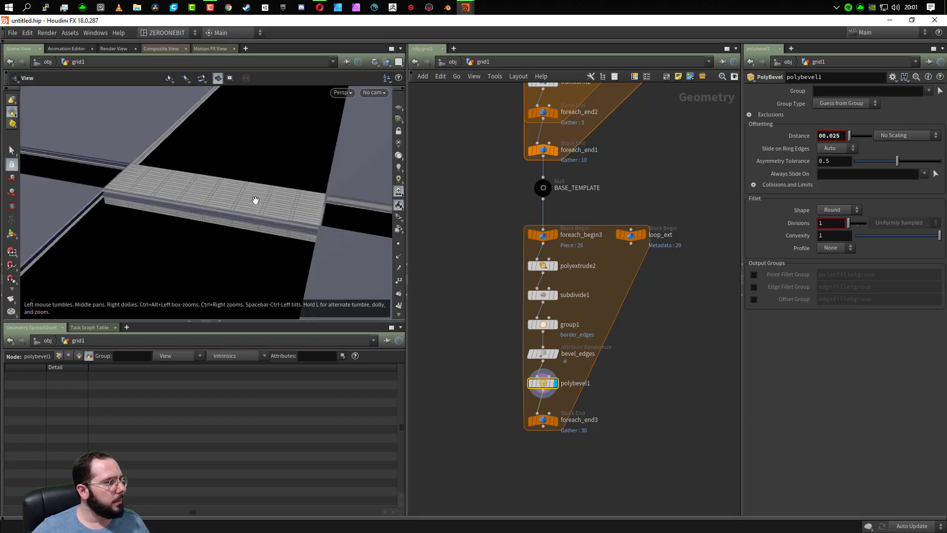
scroll(255, 200, down, 4)
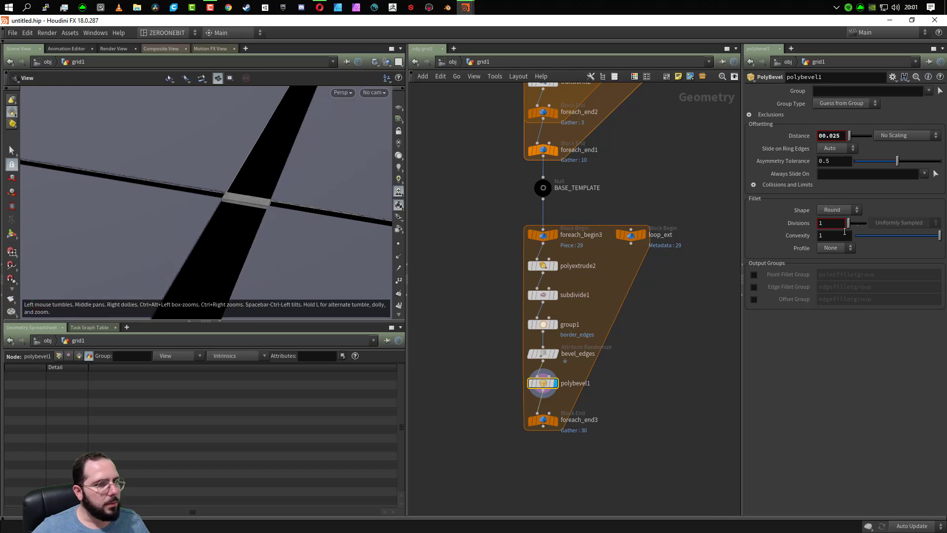
click(820, 136)
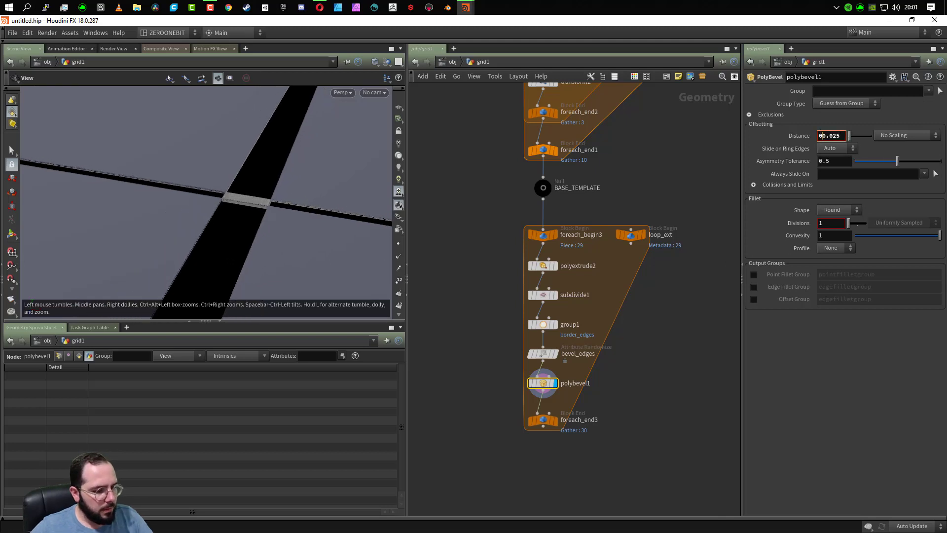
key(BackSpace)
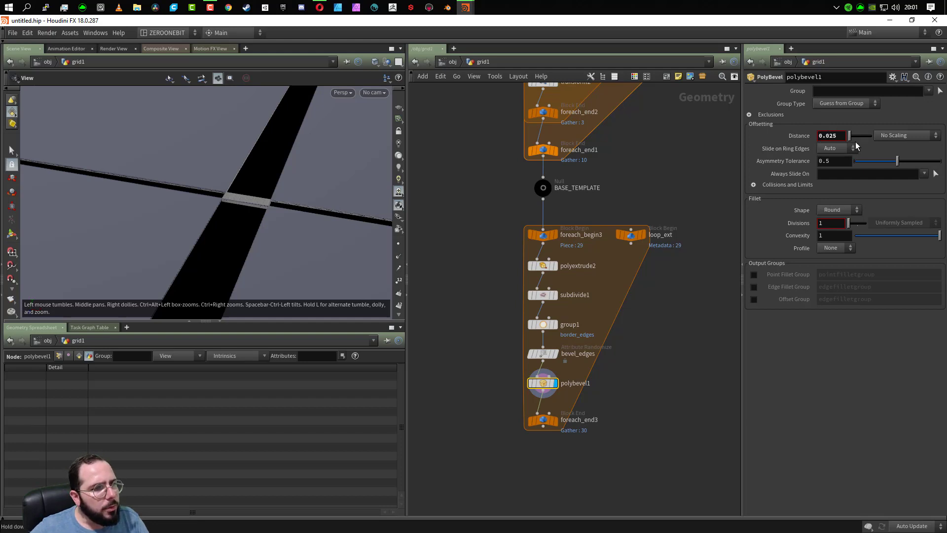
- Reset the polybevel1 distance to 0, inspect the plank up close, and set the distance to 0.01
drag(851, 137, 859, 132)
drag(866, 129, 831, 133)
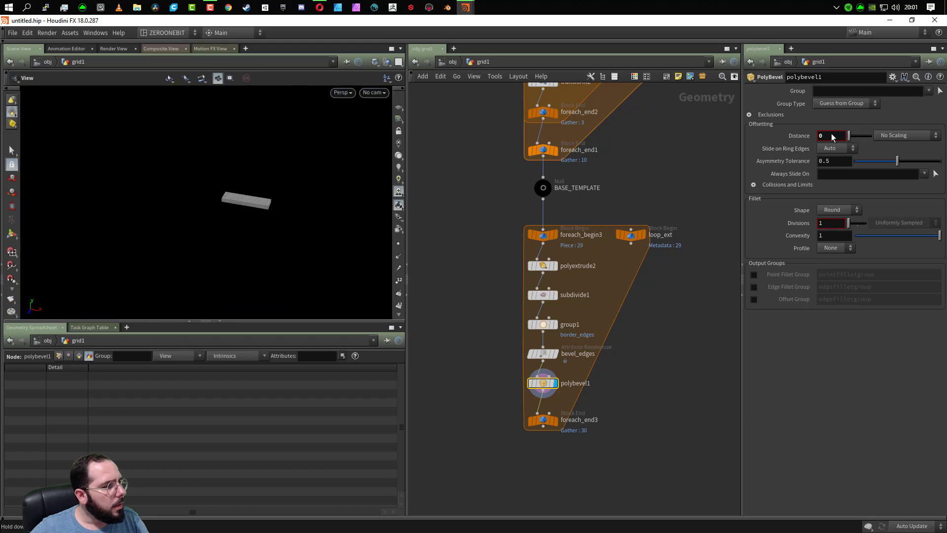
scroll(222, 204, up, 5)
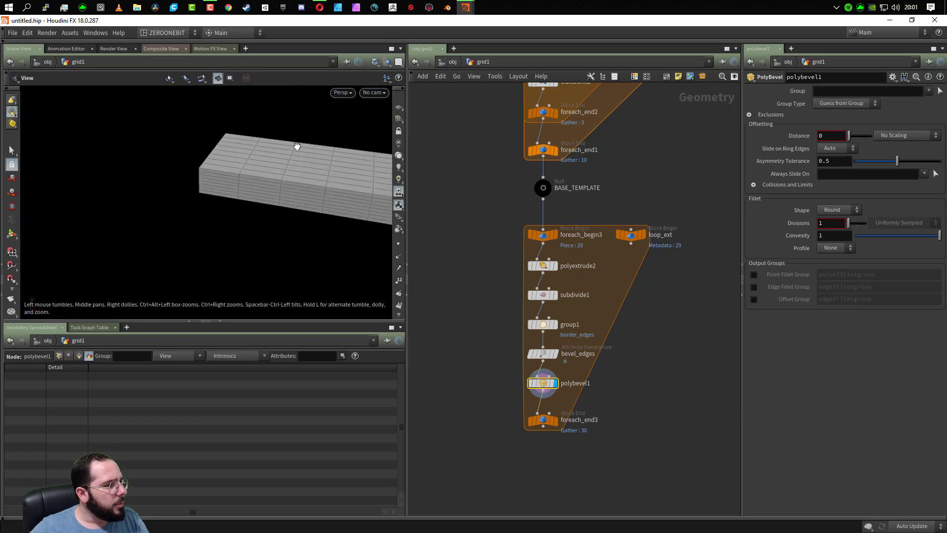
scroll(239, 186, up, 4)
scroll(188, 215, up, 3)
scroll(179, 245, down, 3)
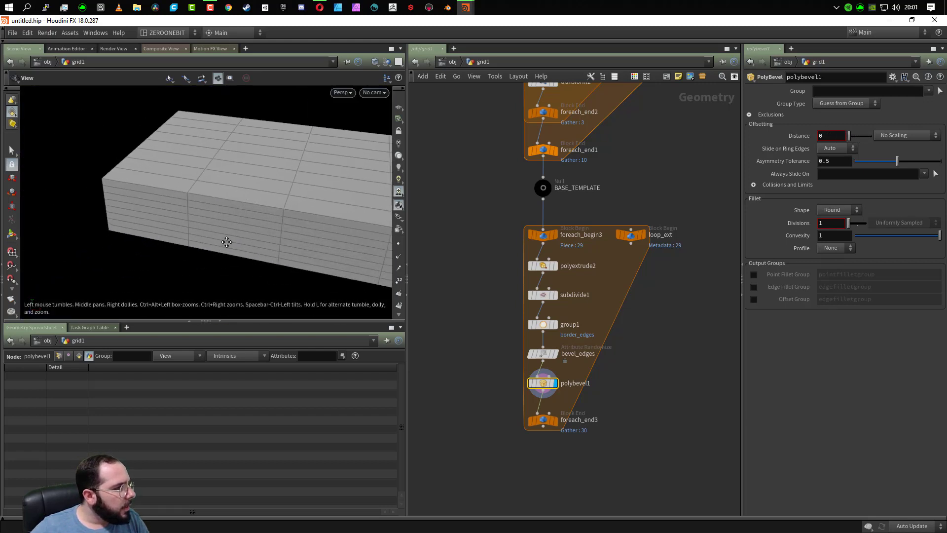
click(831, 134)
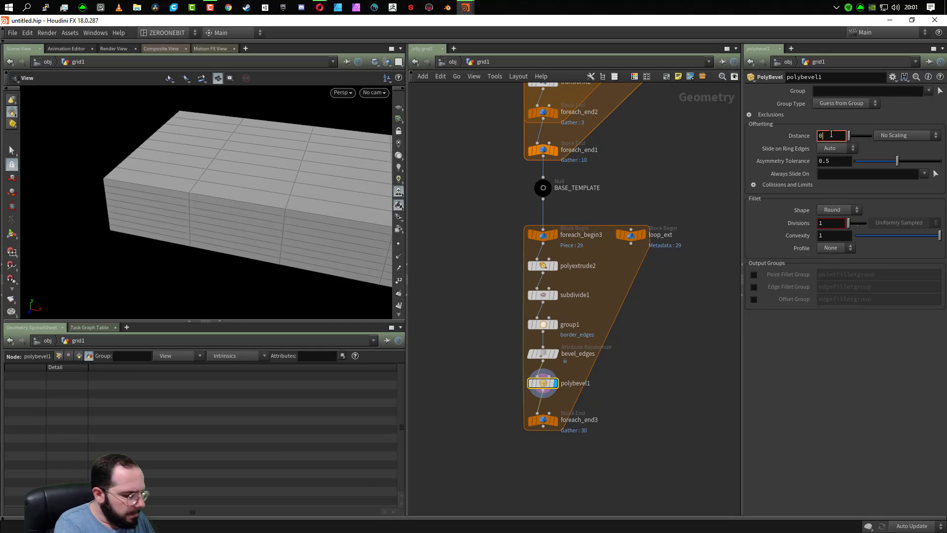
text(.05)
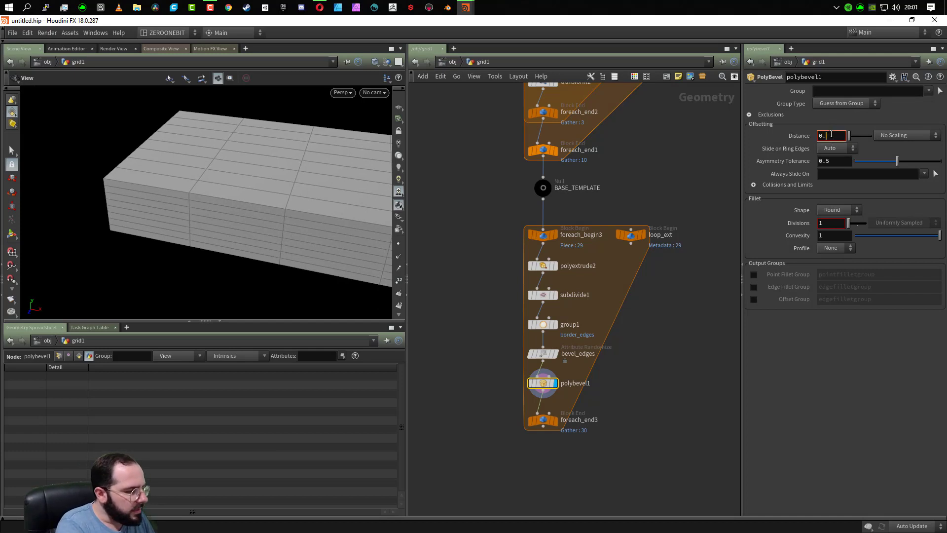
key(Return)
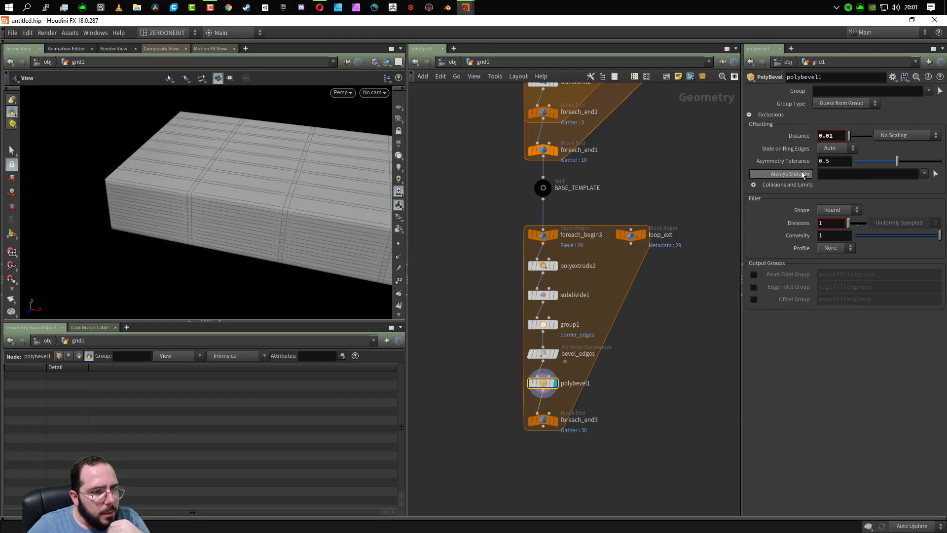
- Check the exclusion options of polybevel1 and try bevel as its Always Slide On value
click(749, 115)
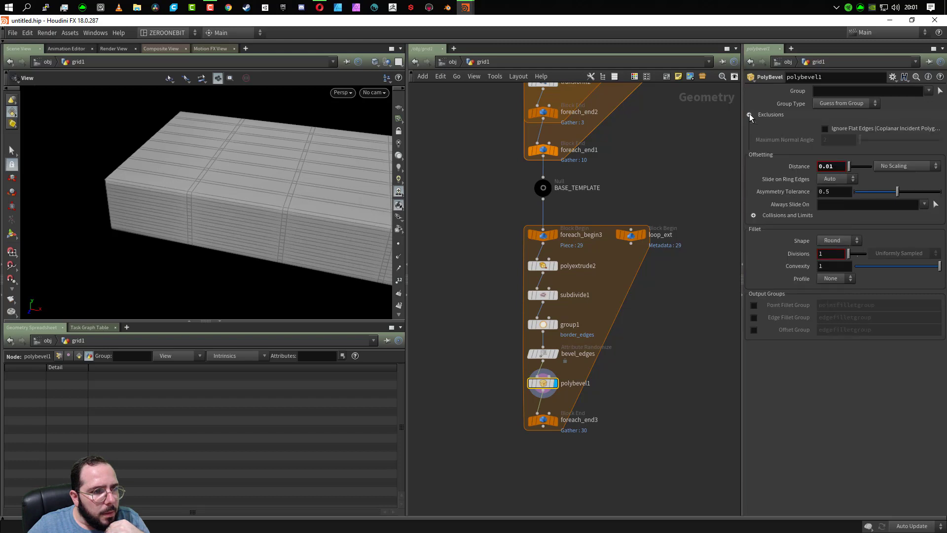
click(749, 114)
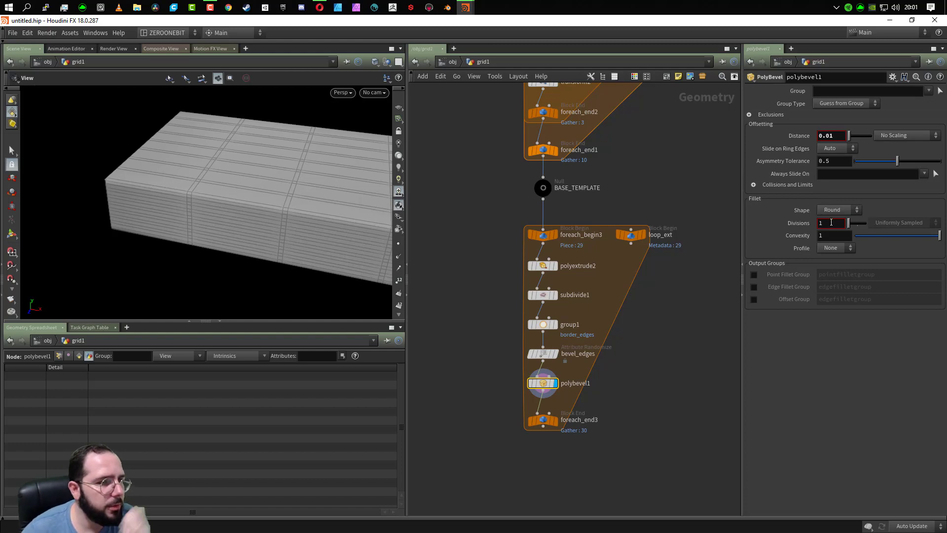
click(891, 177)
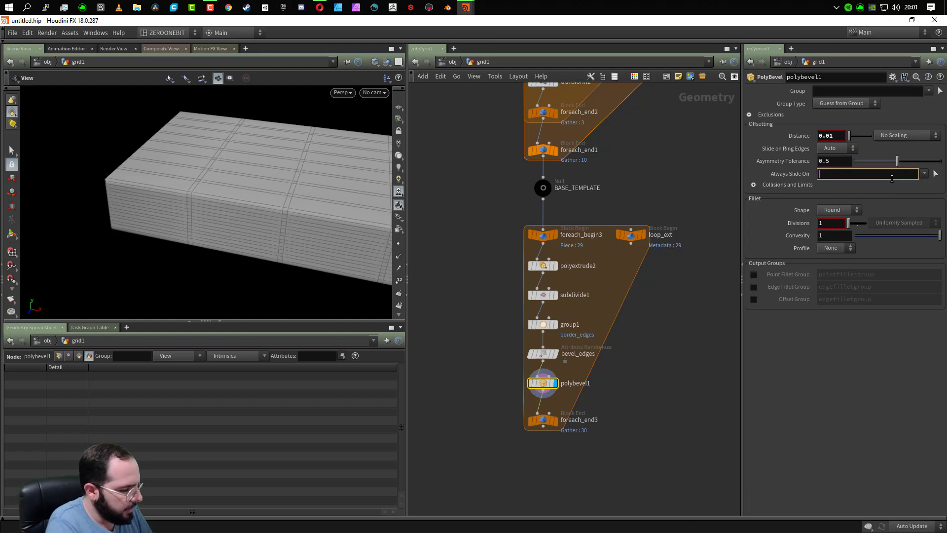
text(bevel)
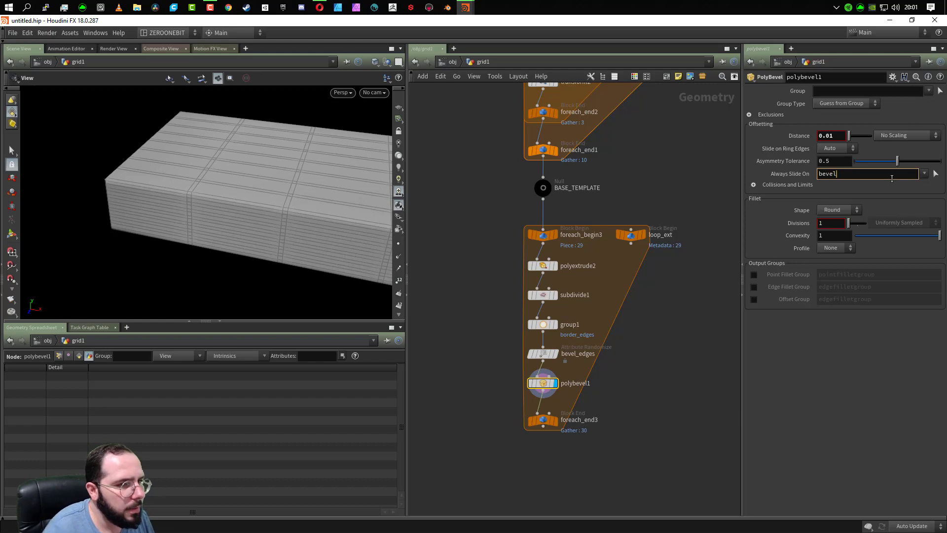
click(789, 423)
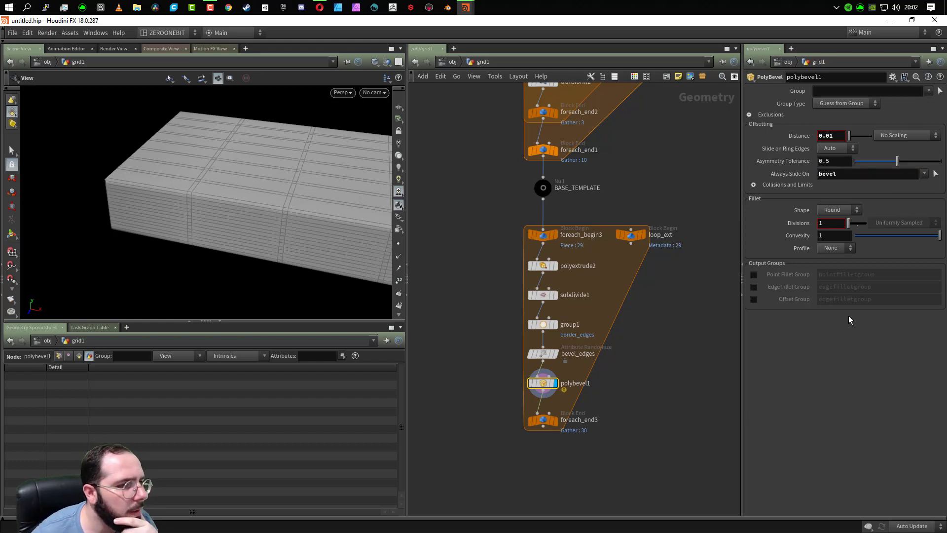
- Replace the Always Slide On value of polybevel1 with the border_edges group
click(924, 173)
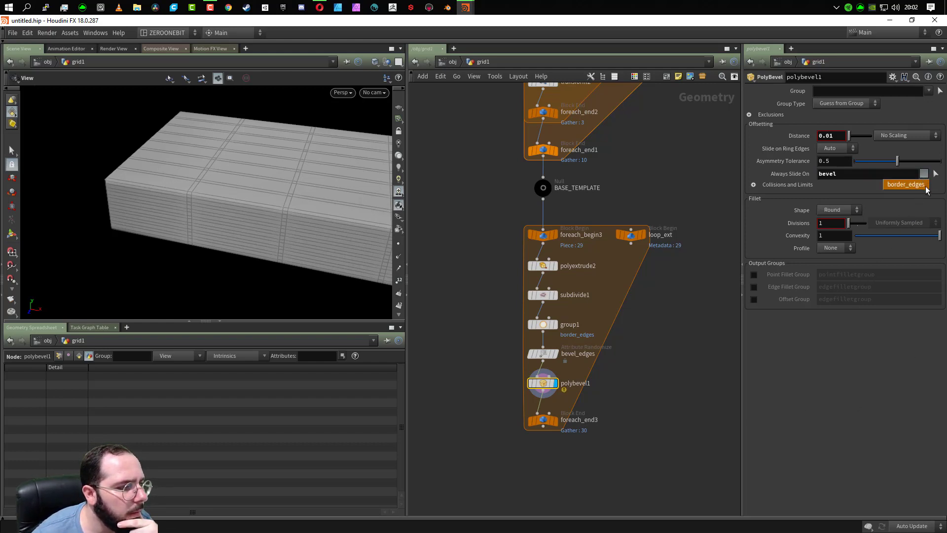
click(926, 190)
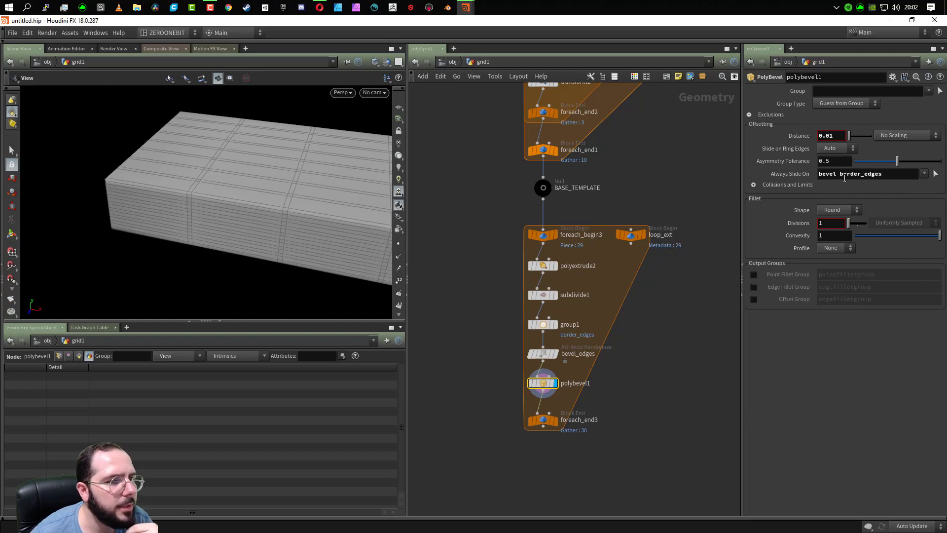
drag(837, 173, 763, 177)
key(Delete)
key(Delete)
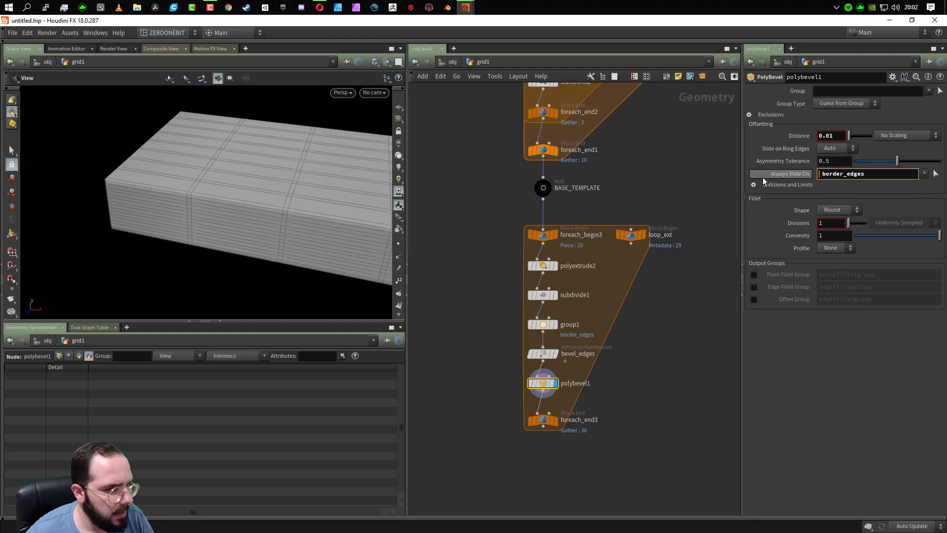
click(857, 430)
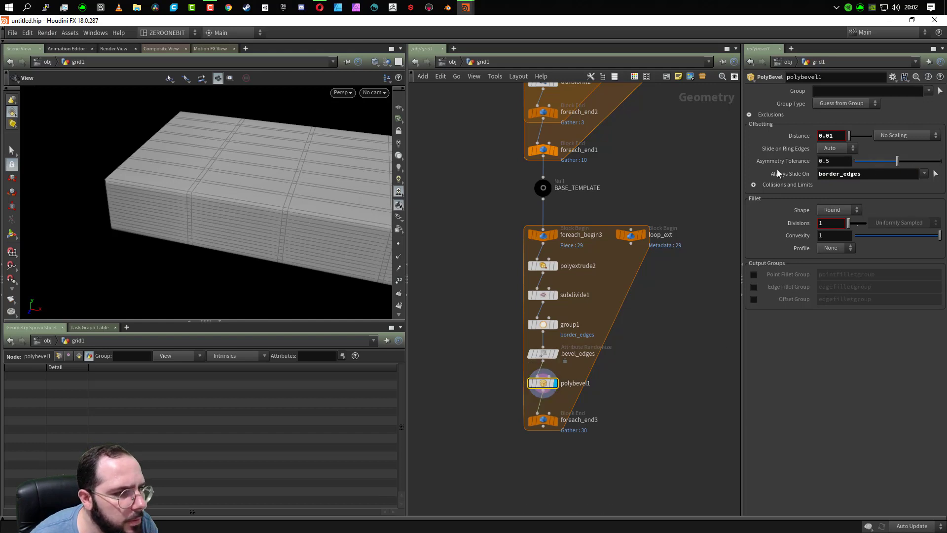
- Expand the Collisions and Limits options of polybevel1, try Slide on Ring Edges as Always, and set it to Never
click(754, 185)
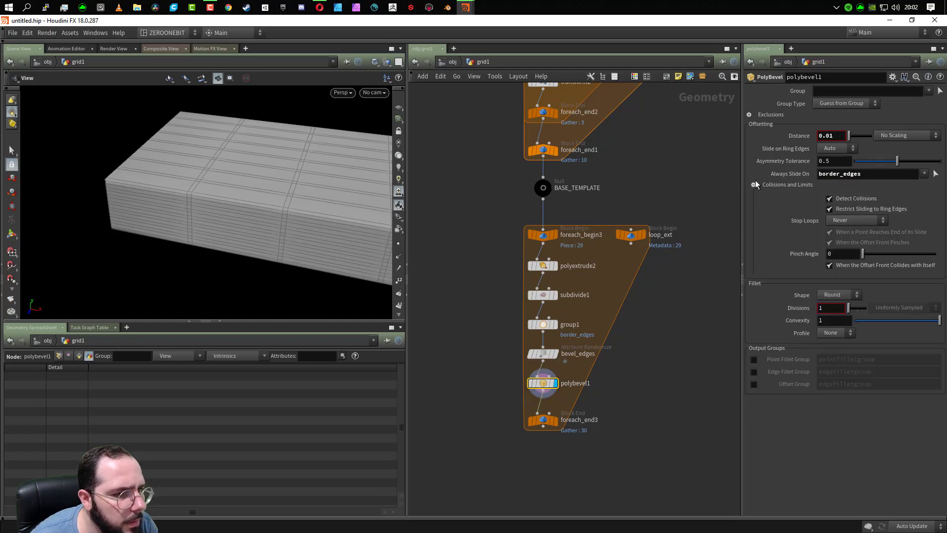
drag(353, 230, 193, 260)
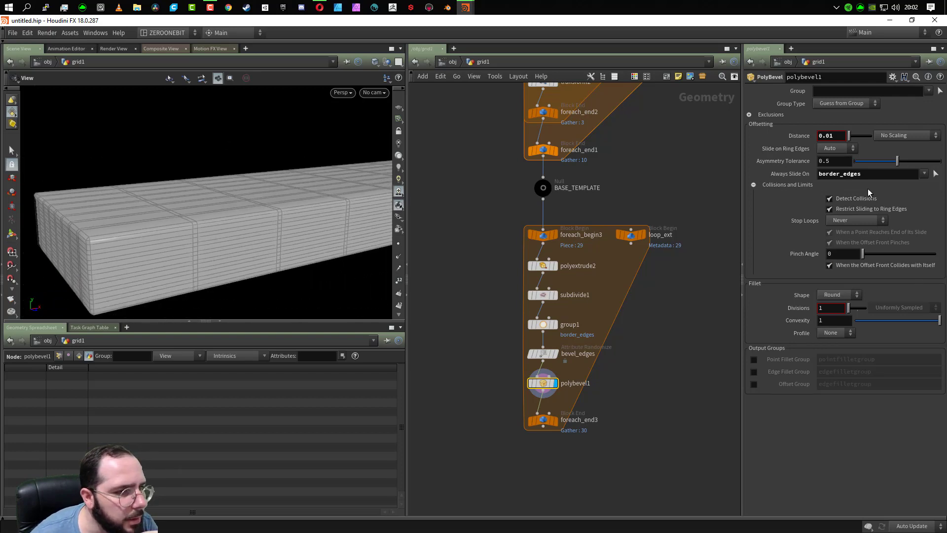
click(901, 173)
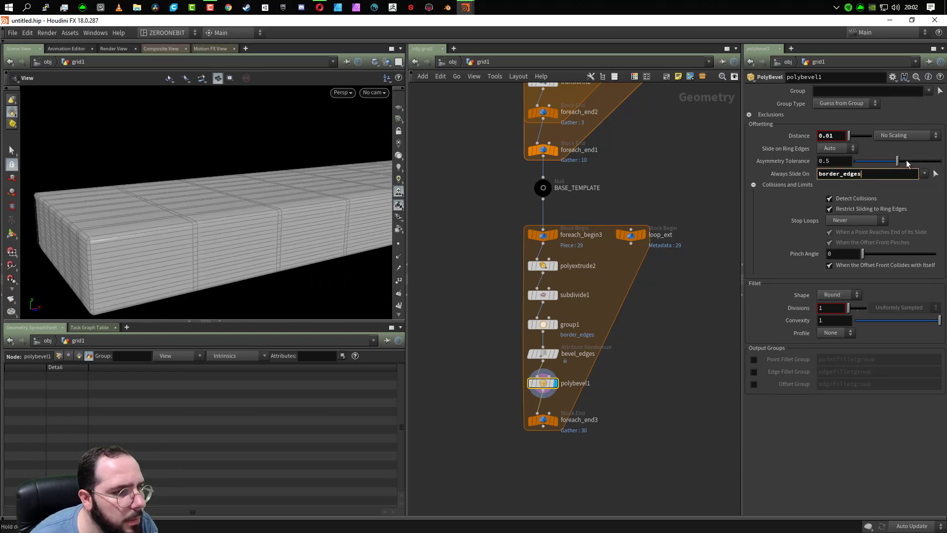
click(836, 149)
click(834, 167)
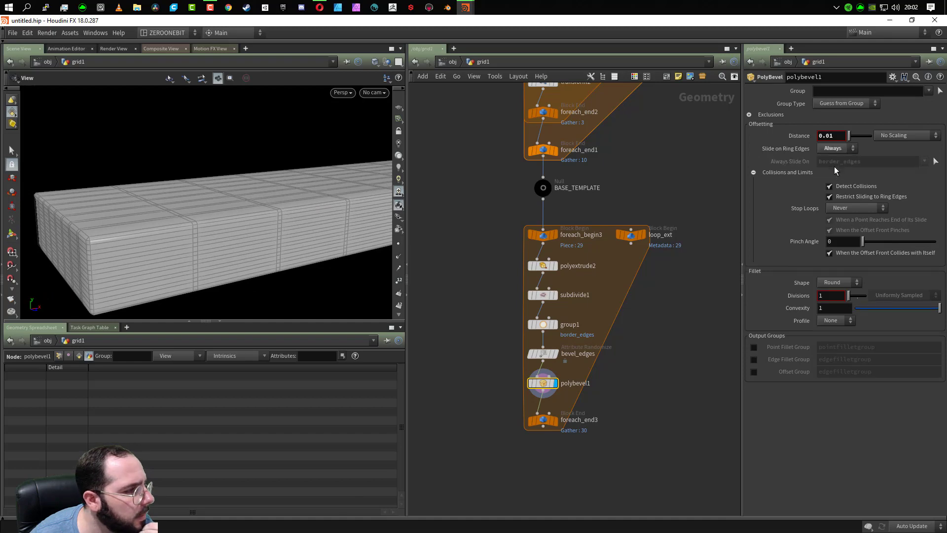
click(835, 149)
click(836, 178)
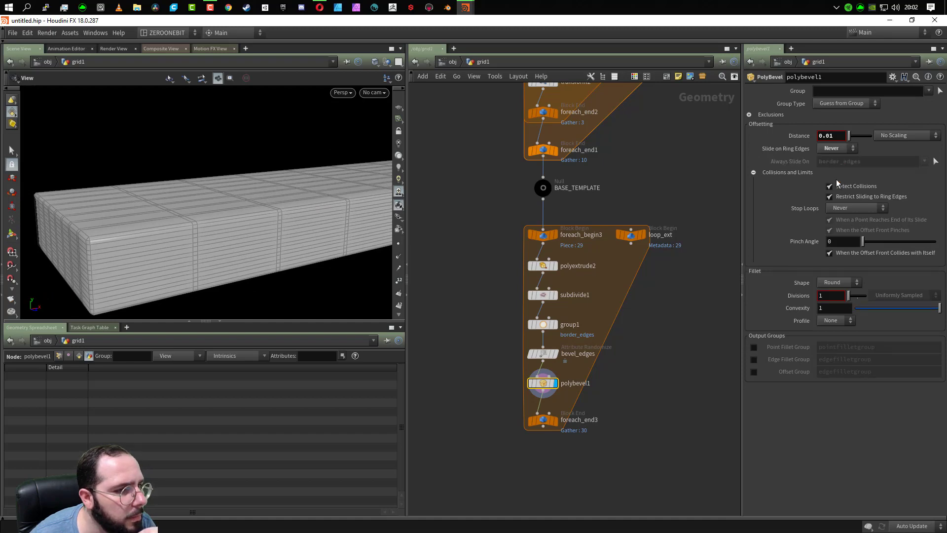
- Start picking geometry in the viewport for the Always Slide On parameter of polybevel1, keeping border_edges
click(935, 162)
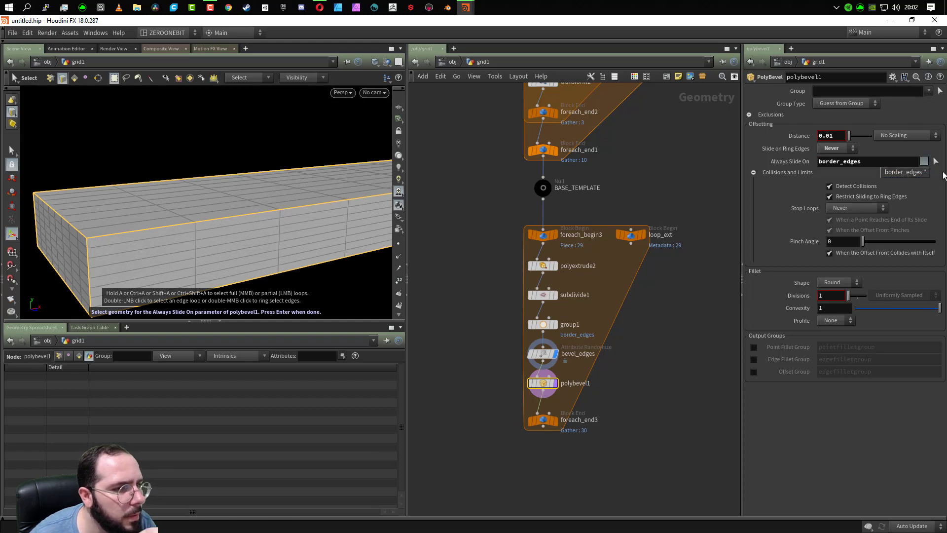
click(944, 173)
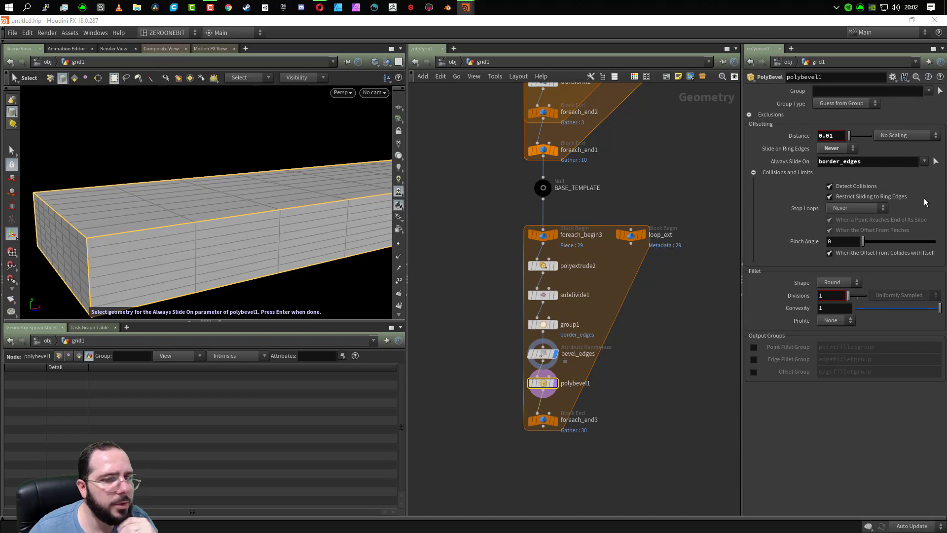
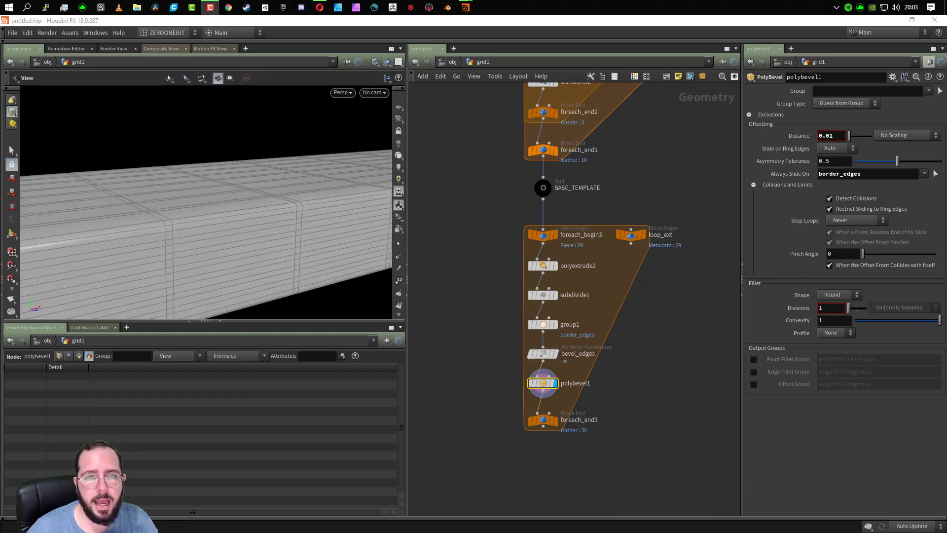
- Switch the Distance scaling of polybevel1 to Scale By Attribute and clear its Always Slide On group
drag(225, 262, 225, 262)
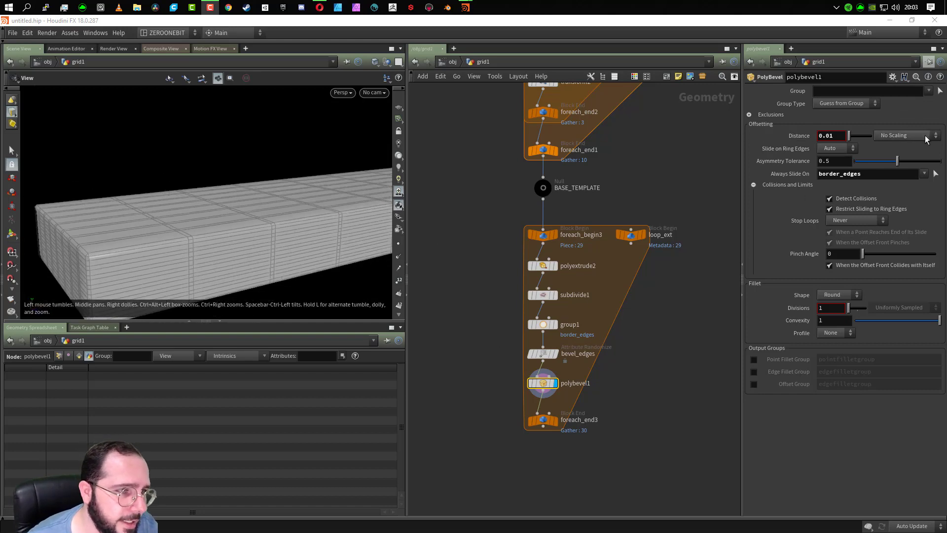
click(895, 136)
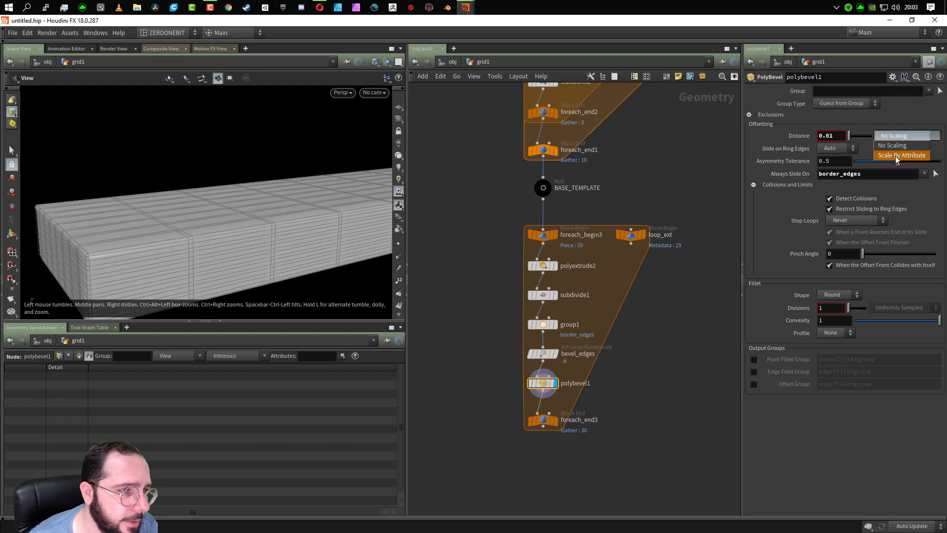
click(901, 154)
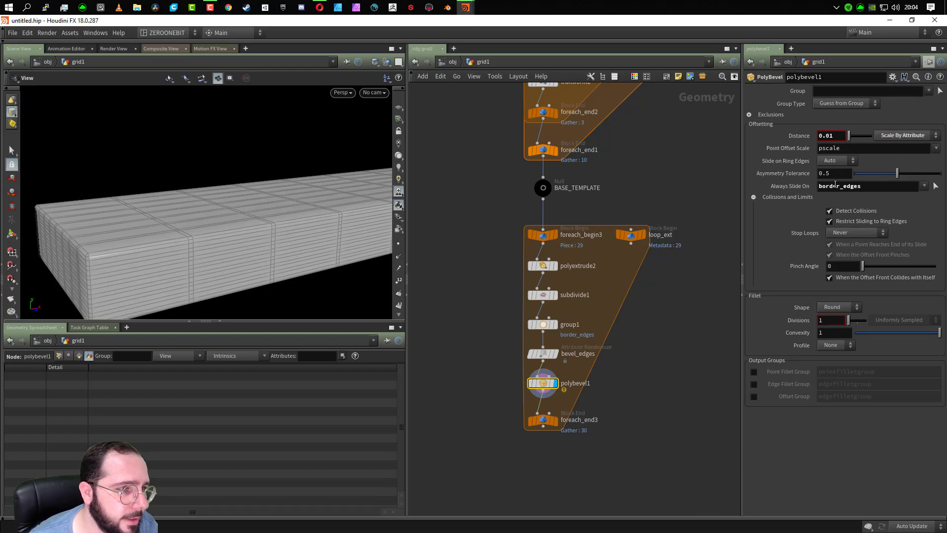
click(893, 186)
key(BackSpace)
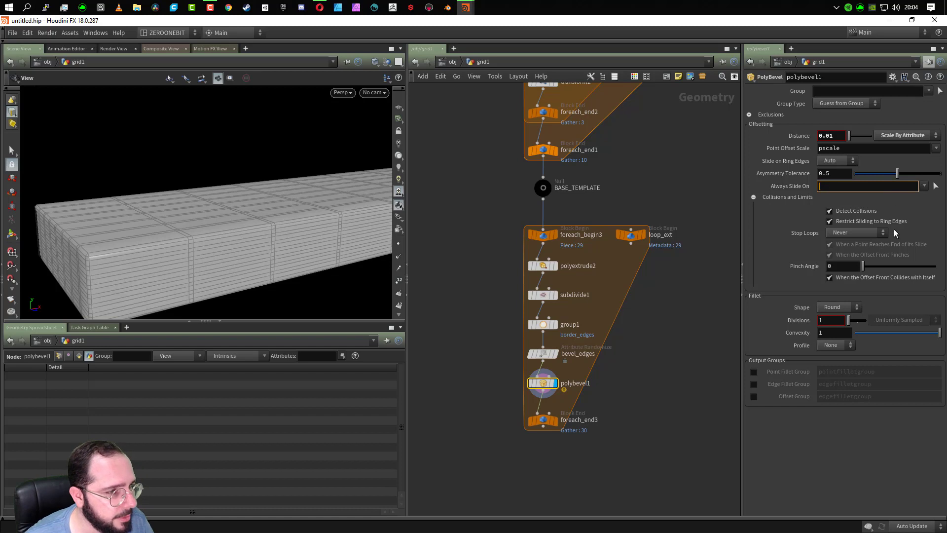
key(Return)
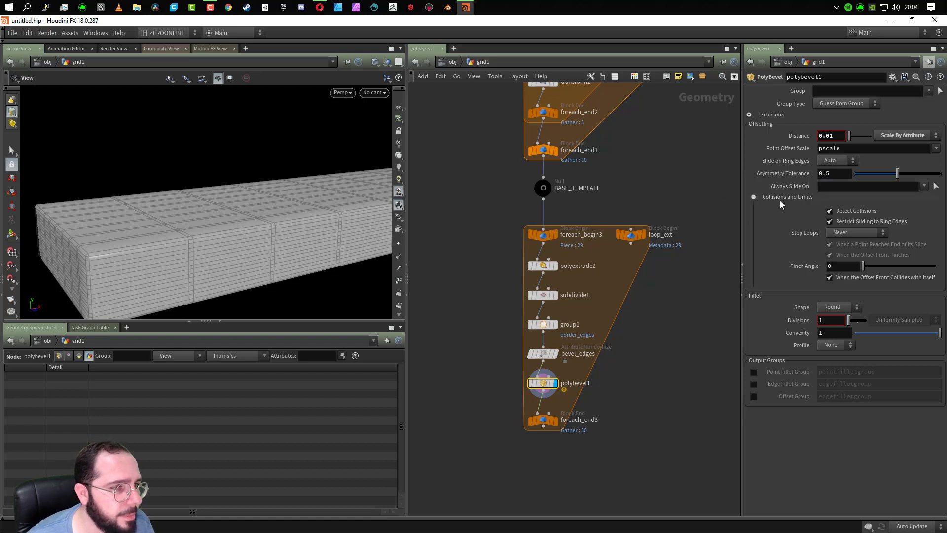
click(754, 197)
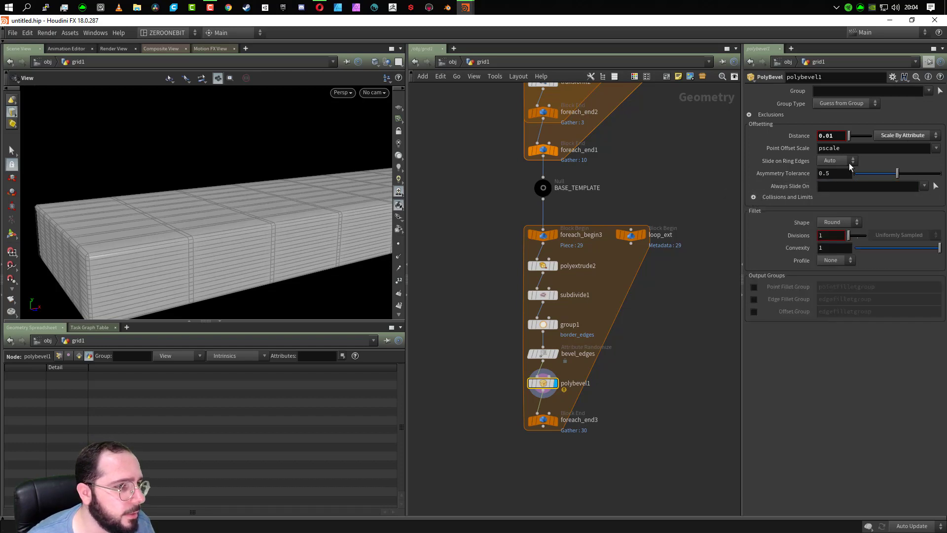
- Replace the Point Offset Scale attribute of polybevel1 with bevel
click(936, 148)
click(919, 168)
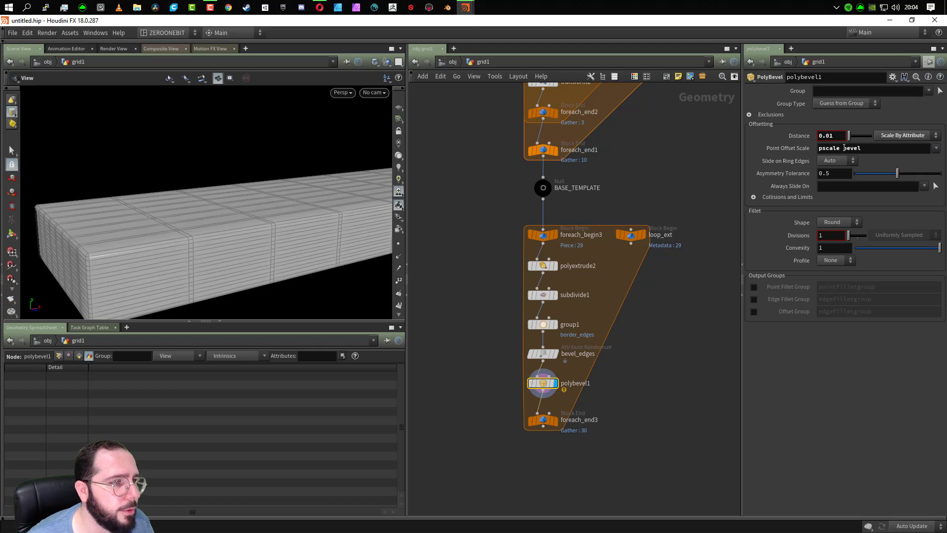
drag(844, 148, 818, 149)
key(BackSpace)
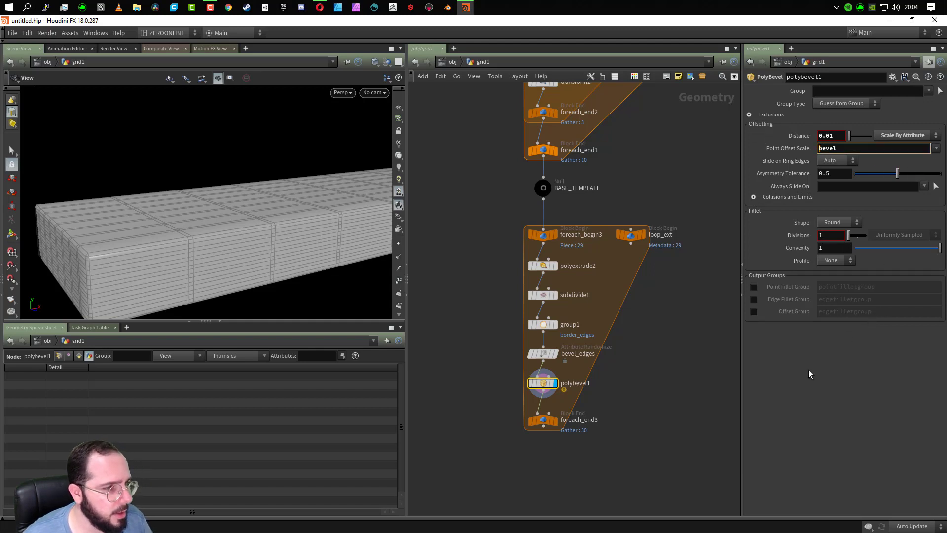
key(Return)
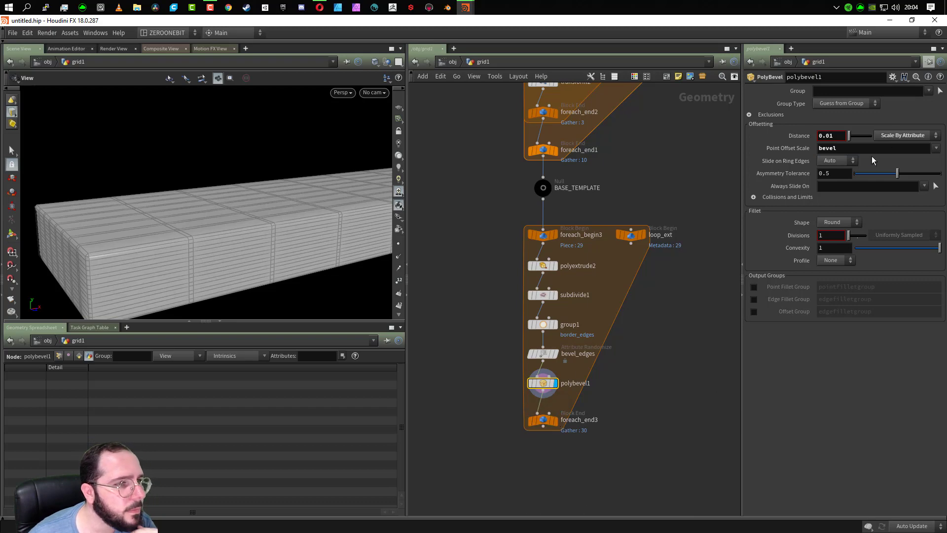
- Try bevel distances of 0 and 0.05 on polybevel1, and set its Distance to 0.015
drag(851, 138, 848, 140)
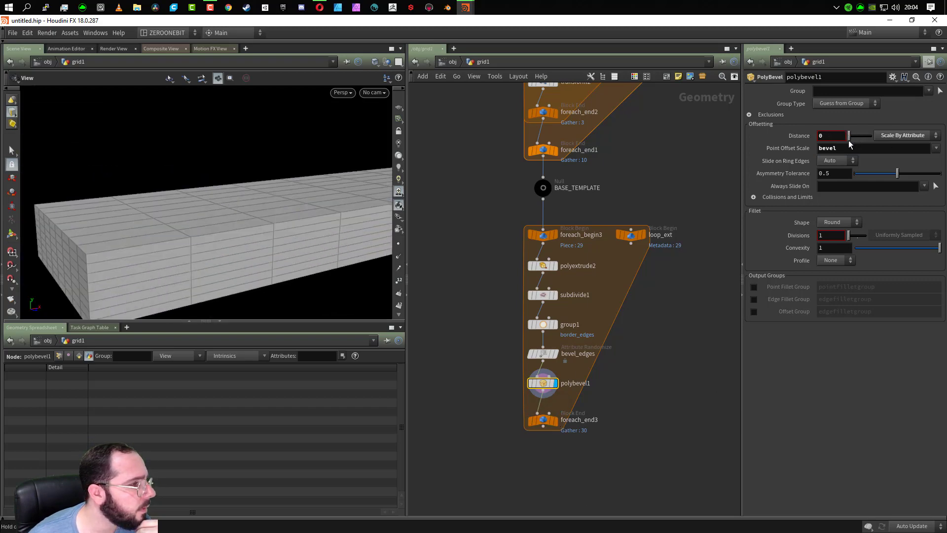
click(824, 137)
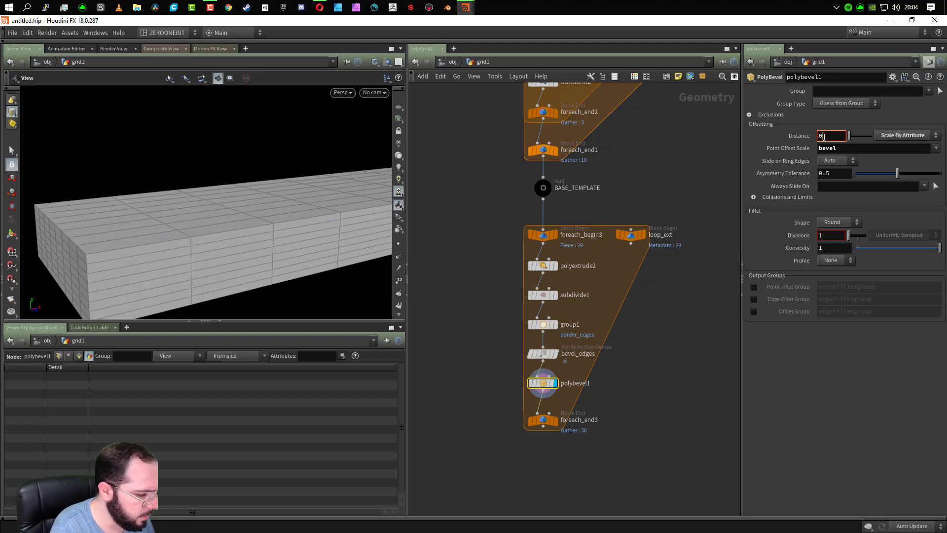
text(.05)
key(Return)
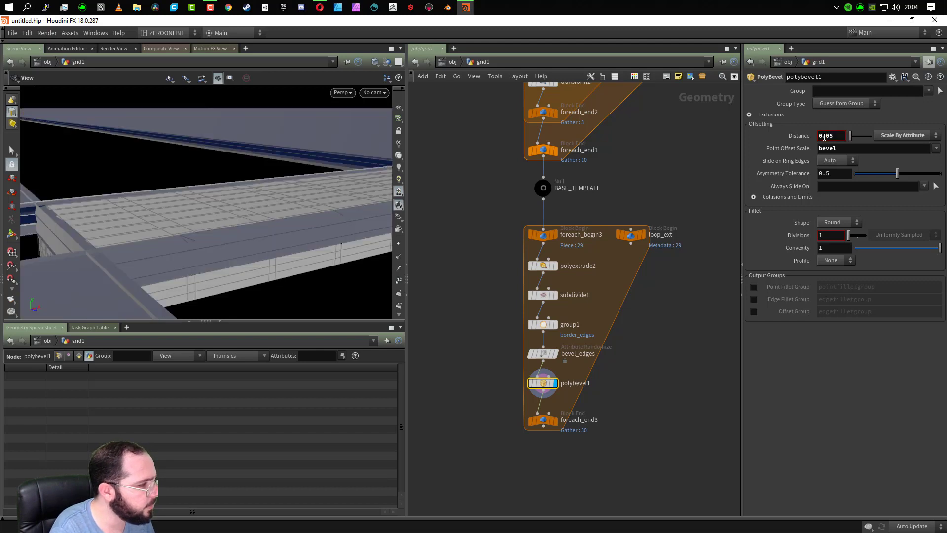
click(824, 136)
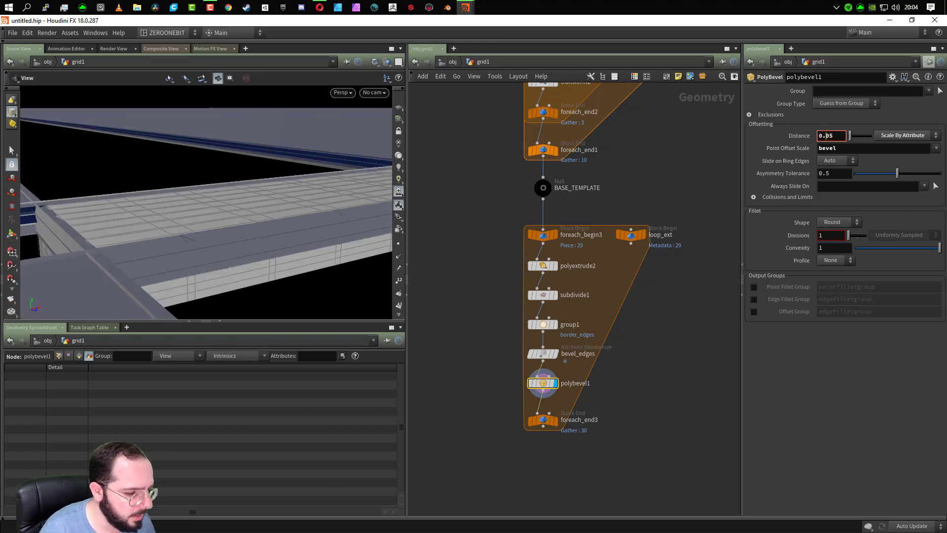
text(1)
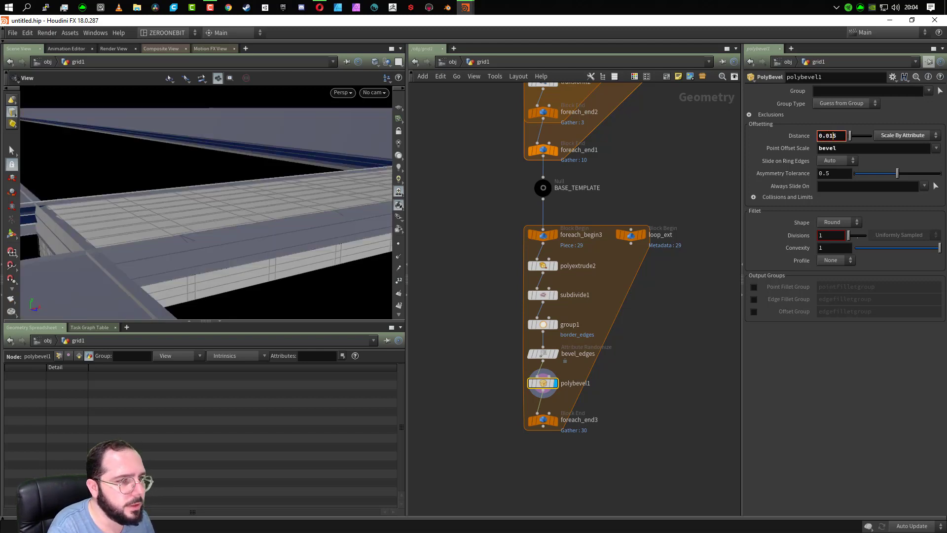
key(Return)
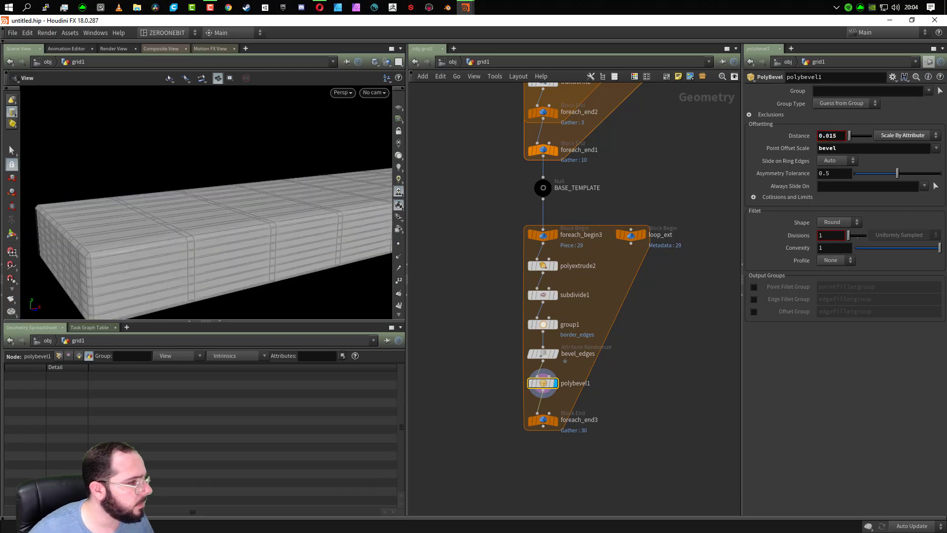
- Try Always and Never for Slide on Ring Edges of polybevel1, and return it to Auto
click(842, 160)
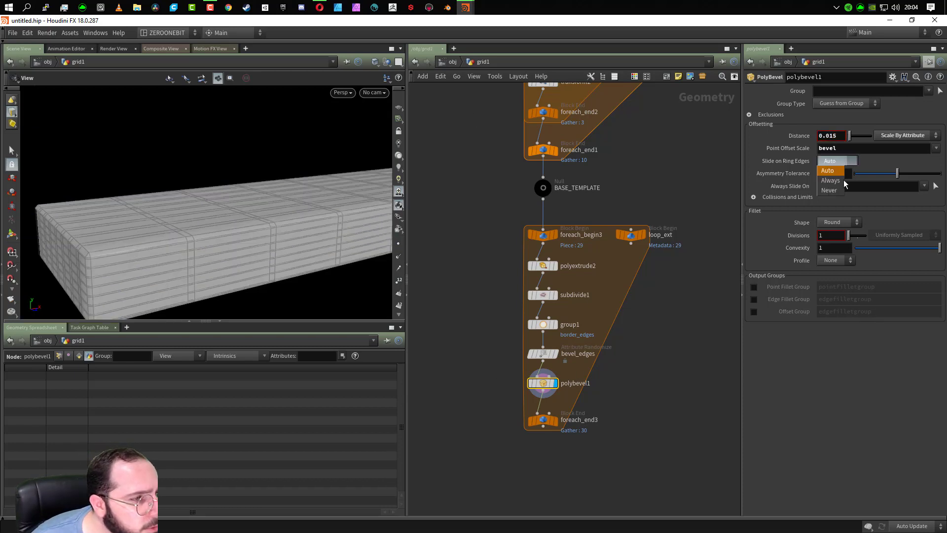
click(840, 180)
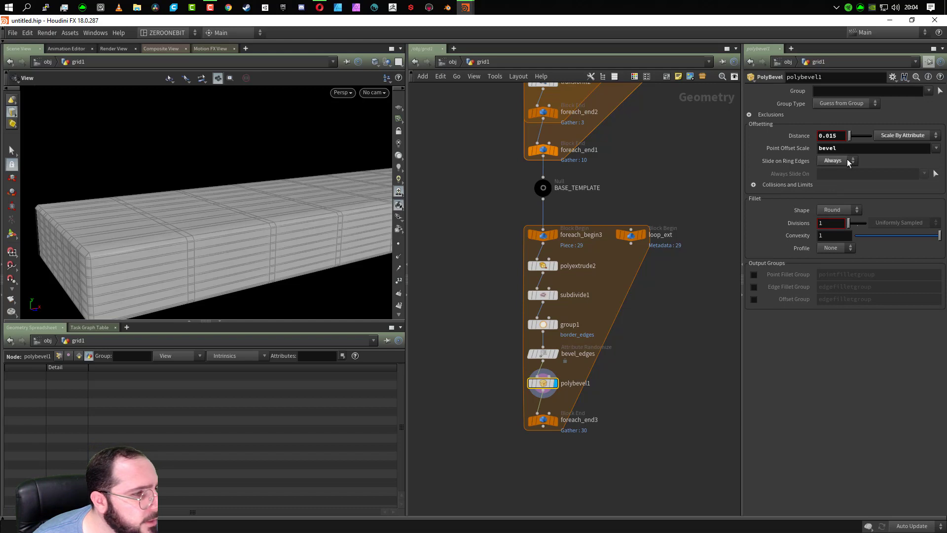
click(848, 161)
click(840, 188)
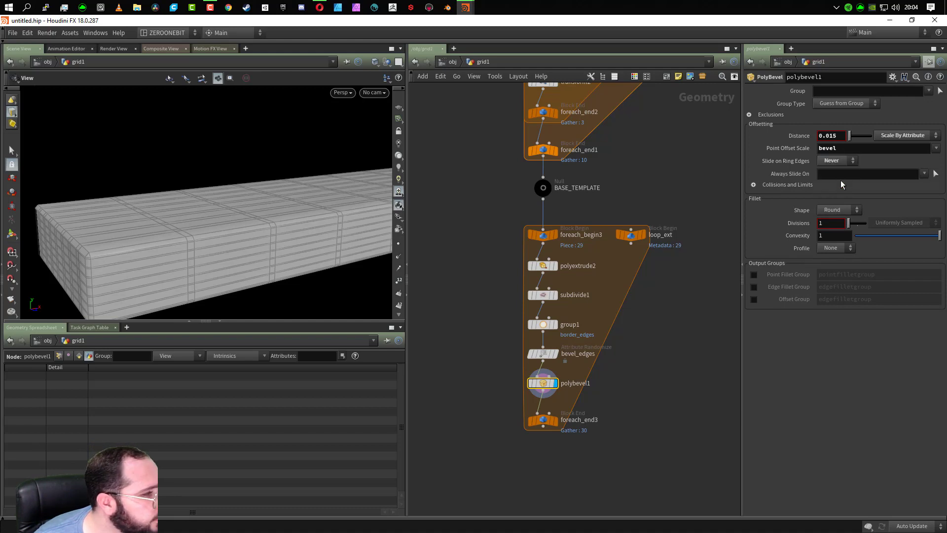
click(840, 164)
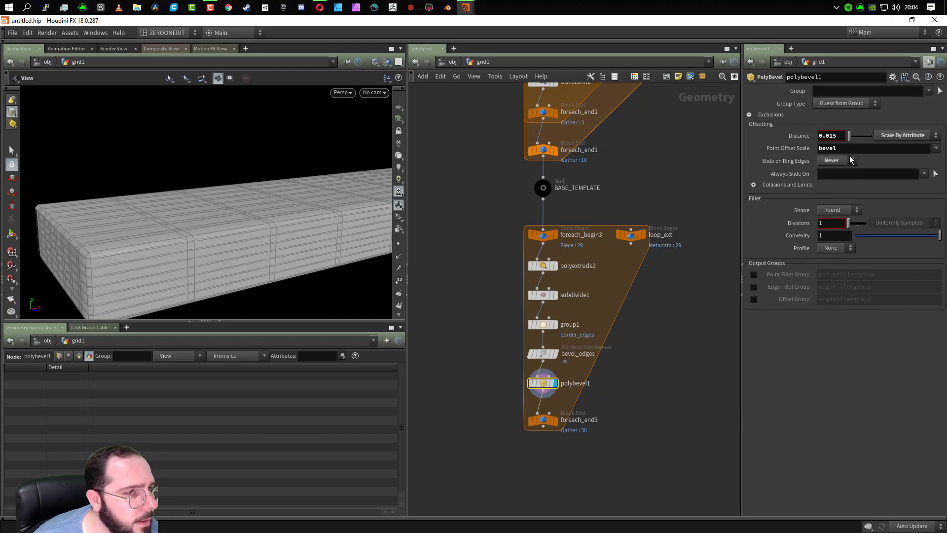
click(833, 171)
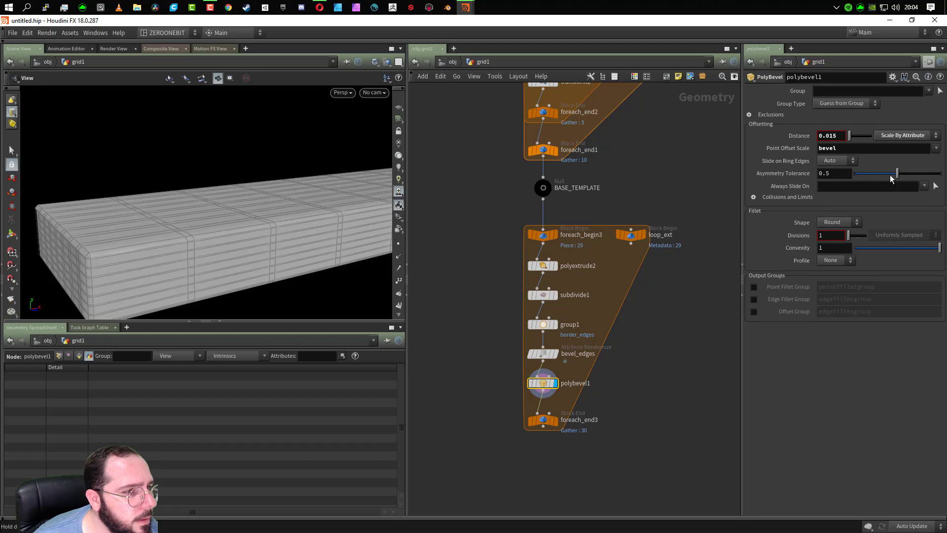
- Raise the Asymmetry Tolerance of polybevel1 to 1 and inspect the plank's edges up close
drag(896, 174, 940, 173)
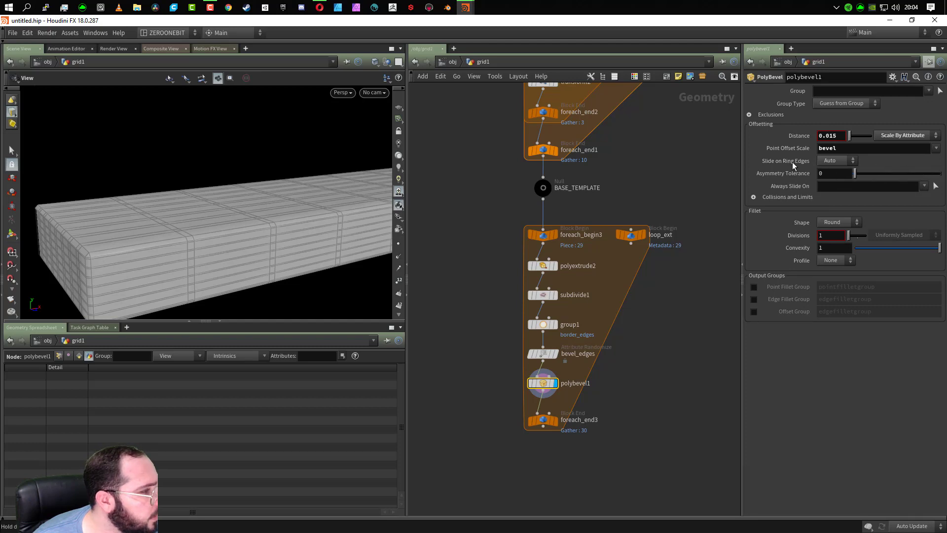
drag(340, 195, 245, 239)
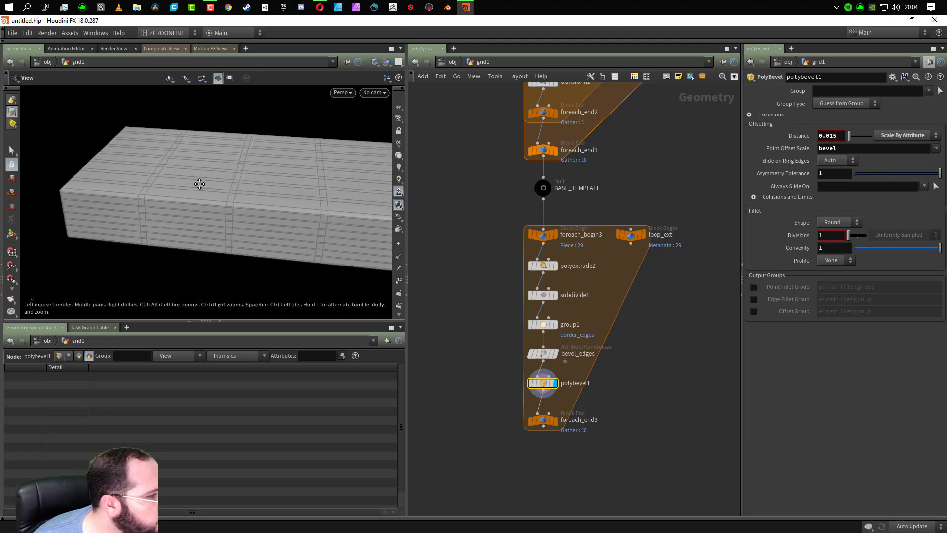
scroll(194, 184, up, 5)
scroll(339, 146, up, 3)
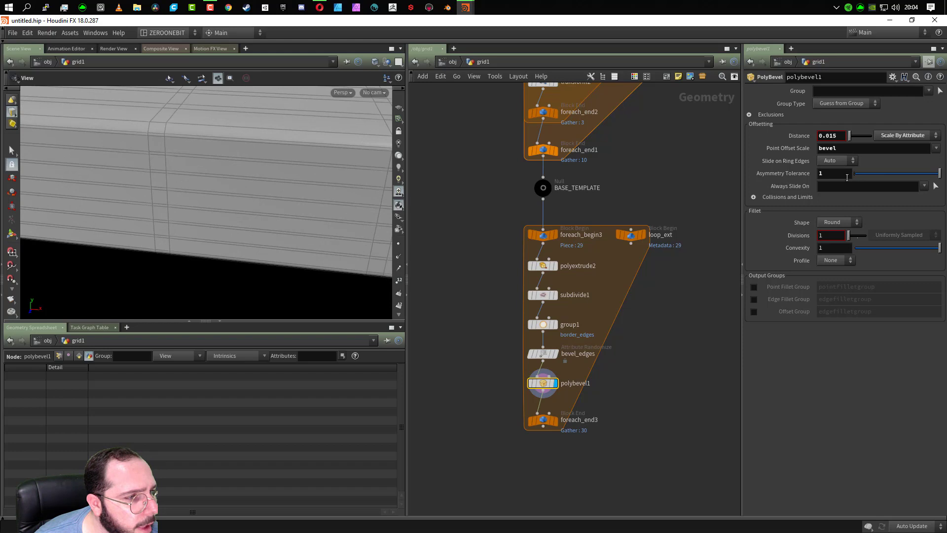
- Set Always Slide On of polybevel1 to border_edges and inspect the end corner of the plank
click(925, 187)
click(917, 199)
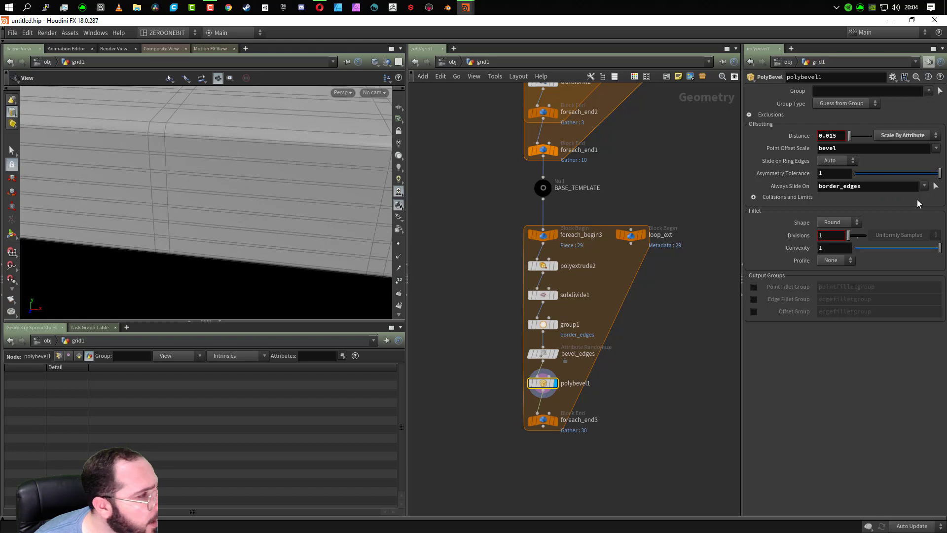
scroll(169, 159, down, 4)
scroll(169, 158, down, 4)
middle_drag(317, 181, 245, 182)
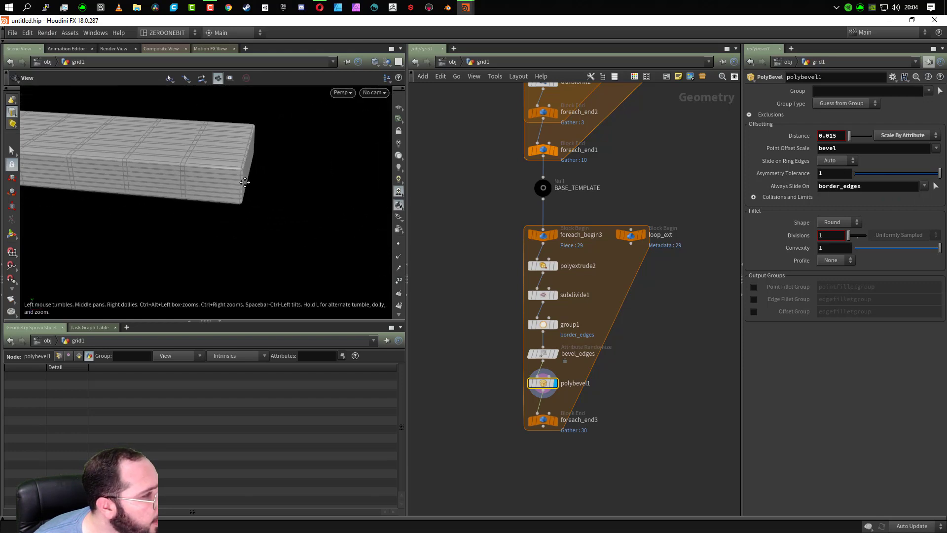
mouse_move(245, 182)
mouse_down()
mouse_move(179, 176)
mouse_move(243, 180)
mouse_up()
scroll(230, 160, up, 4)
scroll(230, 159, up, 3)
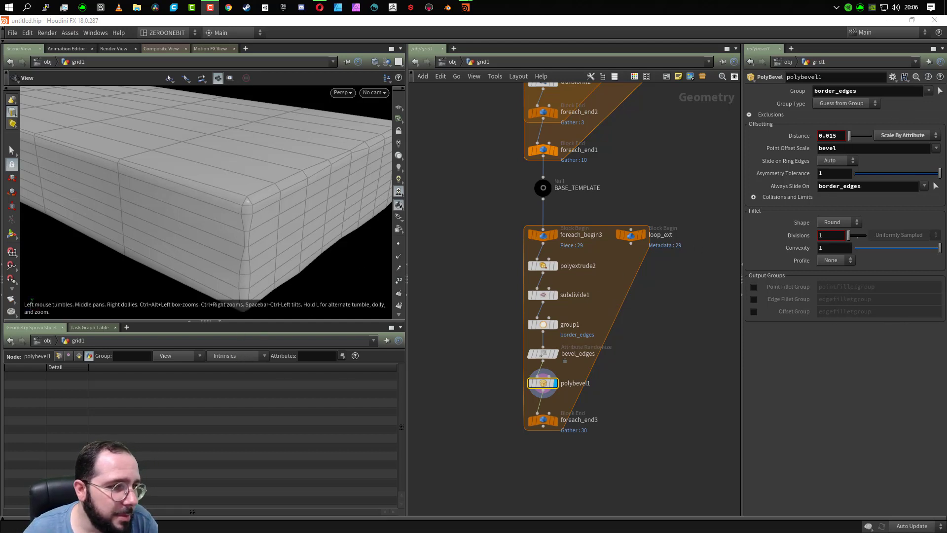
- Remove border_edges from the Group parameter of polybevel1 and view the whole plank
click(928, 91)
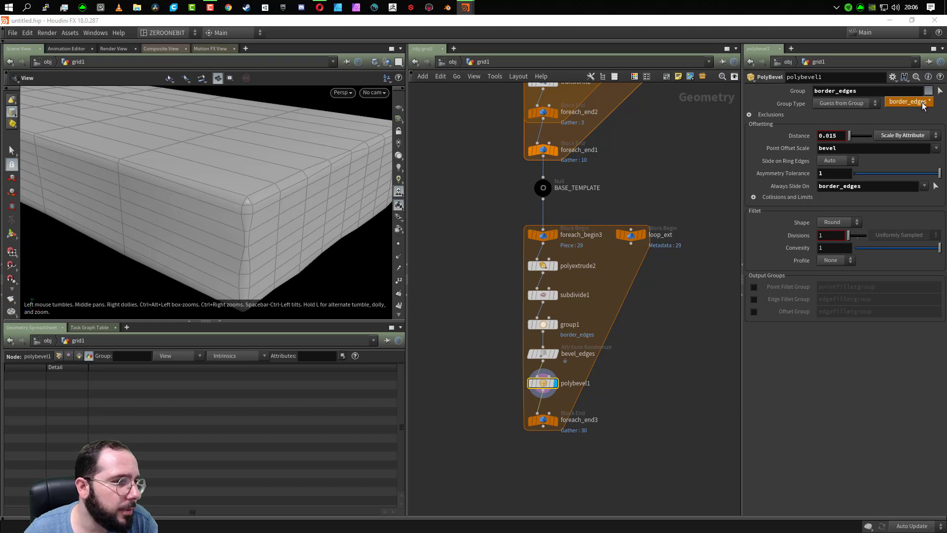
click(924, 104)
mouse_move(220, 211)
mouse_down()
mouse_move(209, 220)
mouse_move(247, 245)
mouse_move(163, 215)
mouse_move(256, 245)
mouse_move(189, 212)
mouse_move(207, 200)
mouse_up()
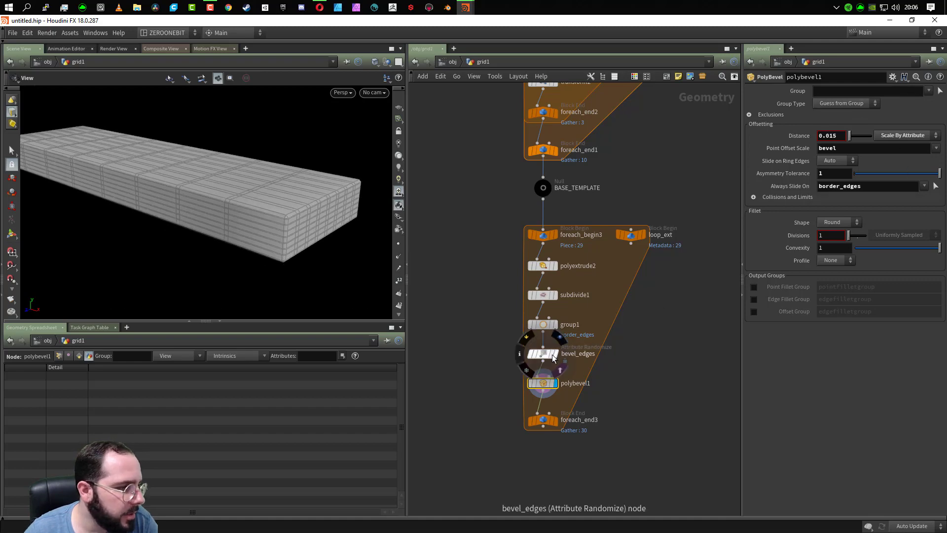
- Set the Group Name of group1 to $OS and rename the node border_edges
click(545, 323)
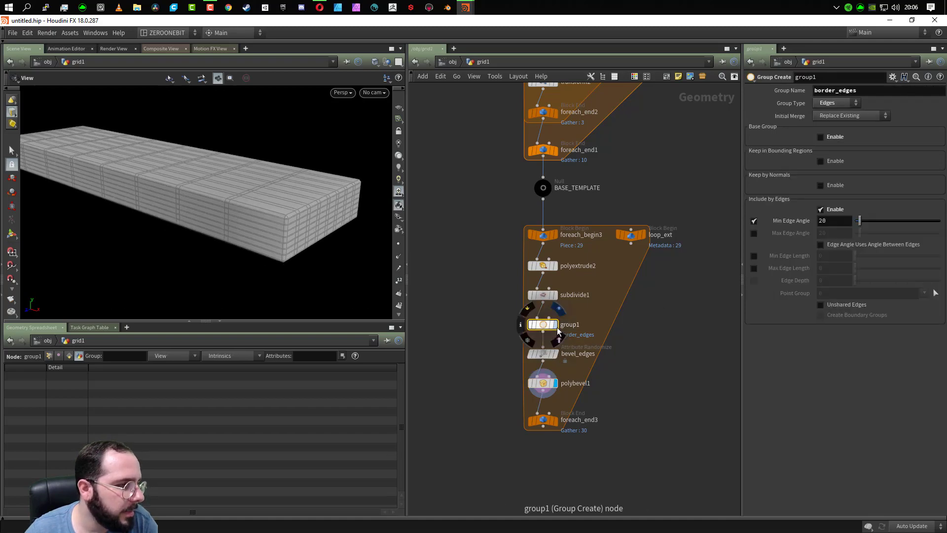
double_click(860, 90)
key(ctrl+c)
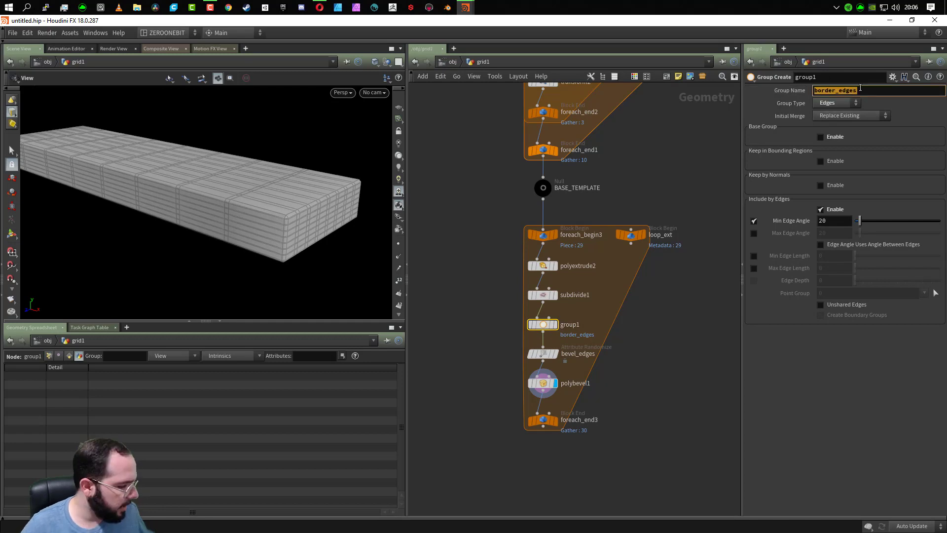
text($OS)
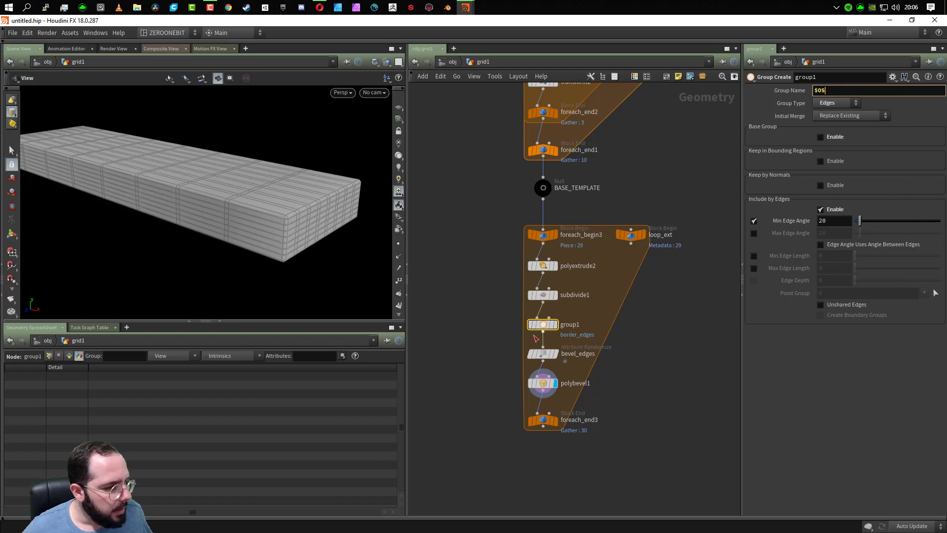
double_click(571, 324)
key(ctrl+v)
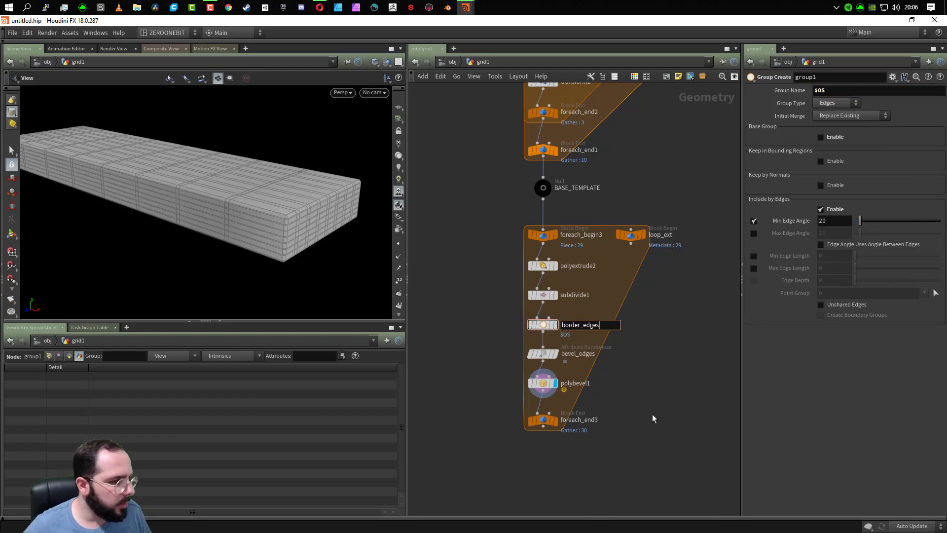
key(Return)
- Set the Group parameter of polybevel1 to border_edges
click(535, 383)
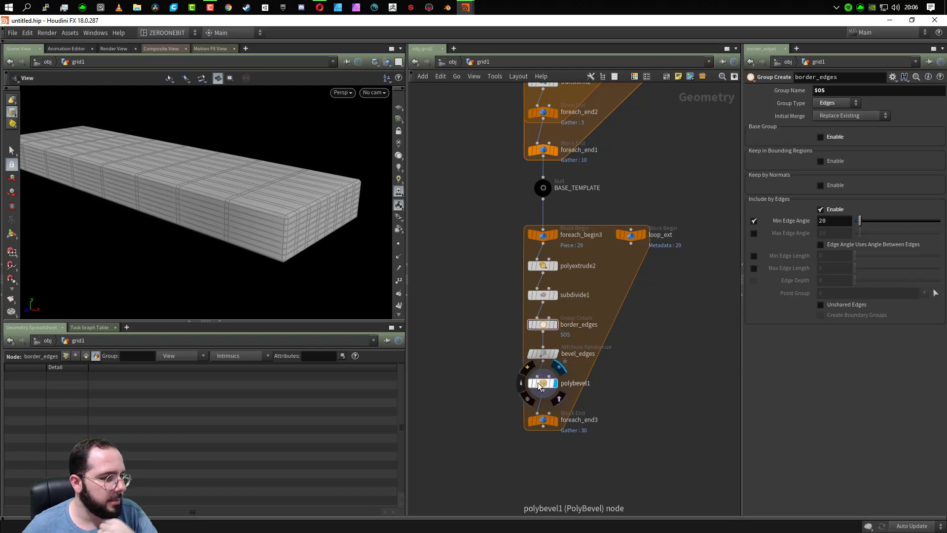
scroll(271, 218, up, 5)
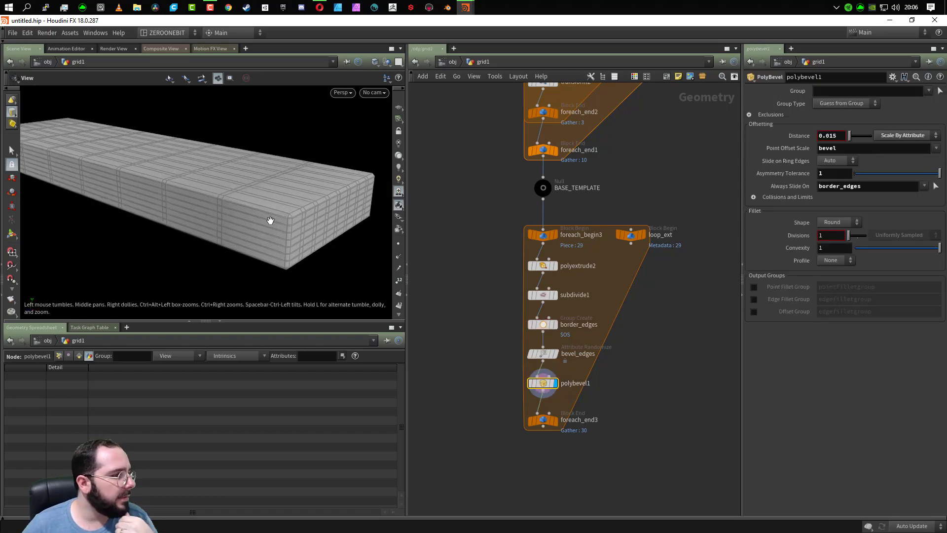
click(927, 91)
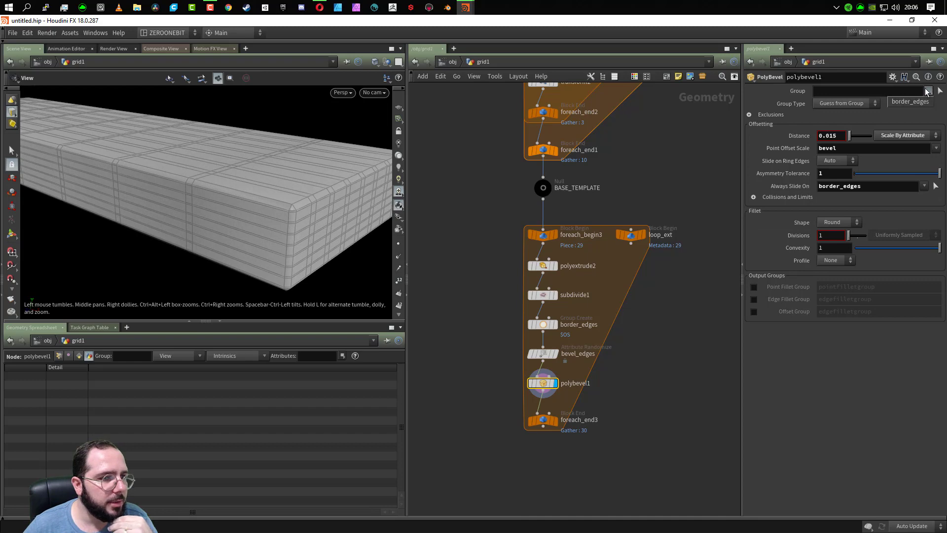
click(918, 102)
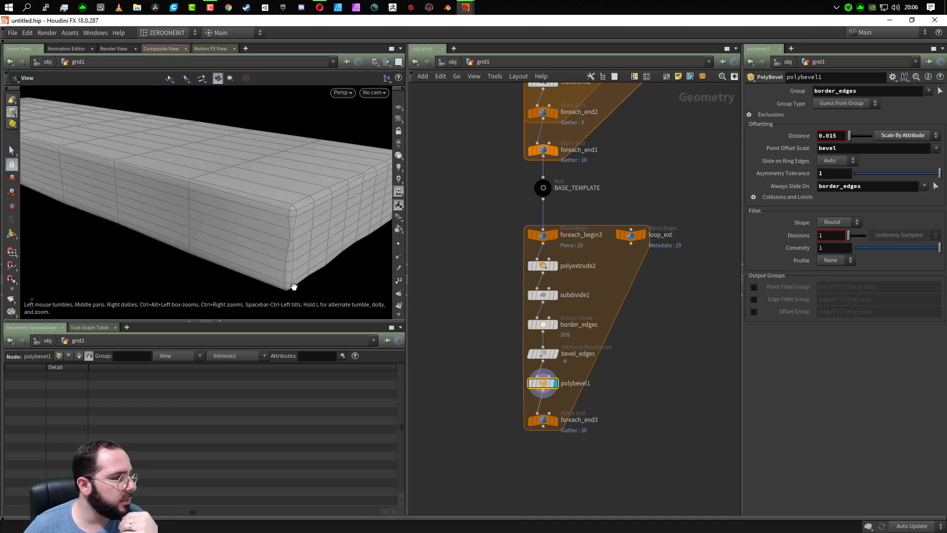
- Examine the beveled corners, sides and underside of the single plank up close
drag(222, 217, 241, 231)
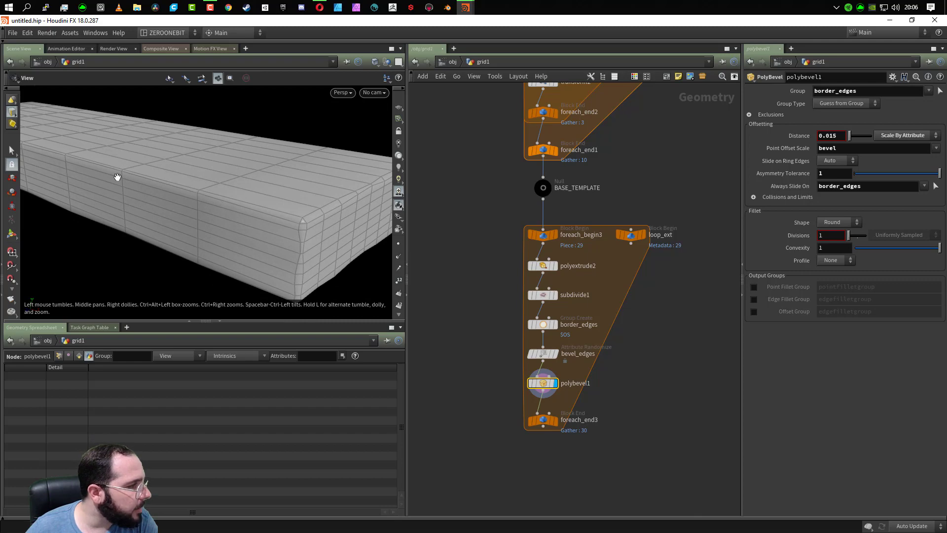
middle_drag(320, 255, 285, 233)
drag(264, 201, 289, 217)
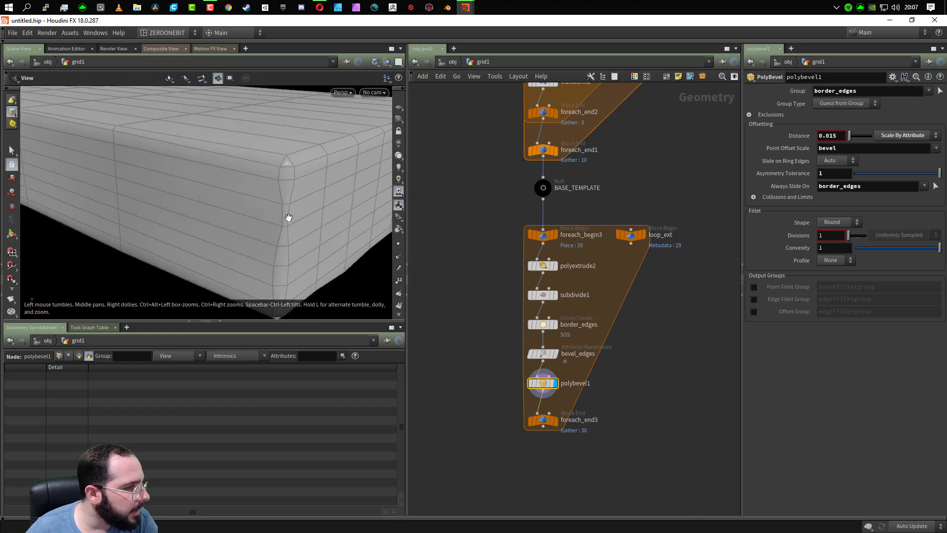
drag(298, 276, 235, 228)
middle_drag(234, 228, 266, 236)
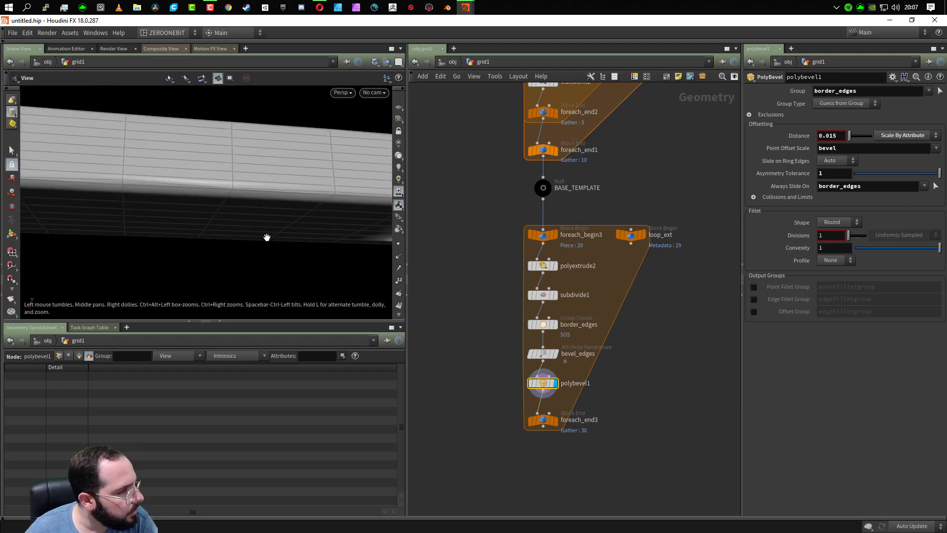
drag(266, 236, 383, 197)
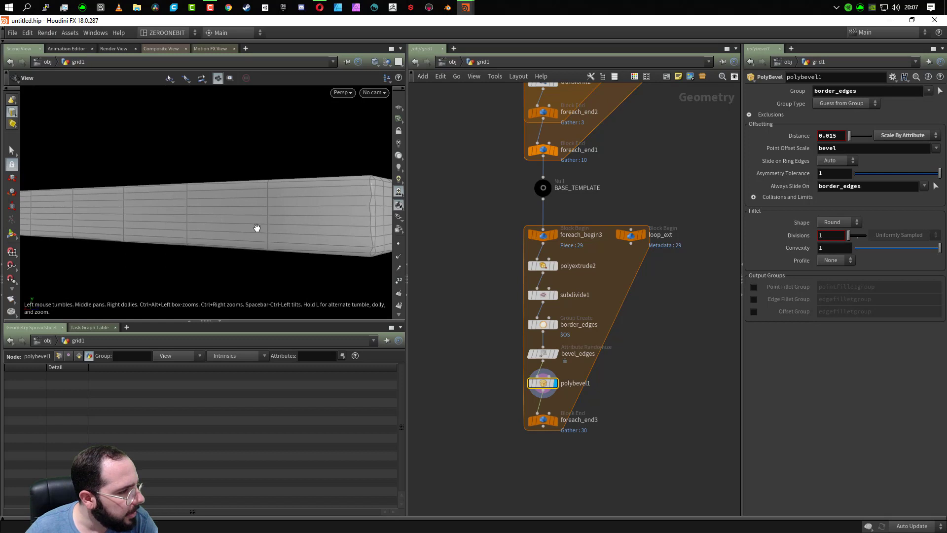
drag(257, 227, 78, 177)
scroll(235, 211, down, 5)
drag(233, 212, 290, 231)
- Display the foreach_end3 output and switch the viewport to plain shading without wireframe
click(555, 421)
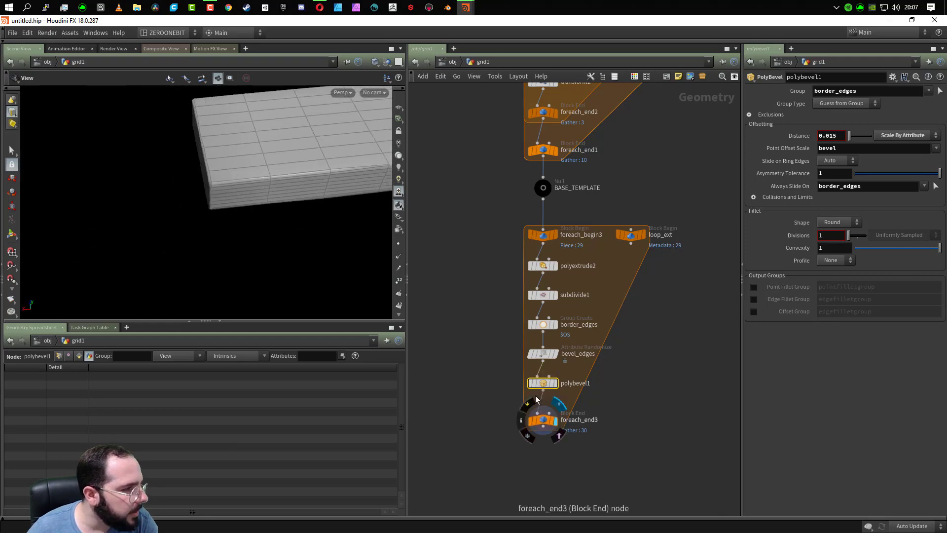
scroll(201, 229, down, 5)
scroll(289, 265, up, 2)
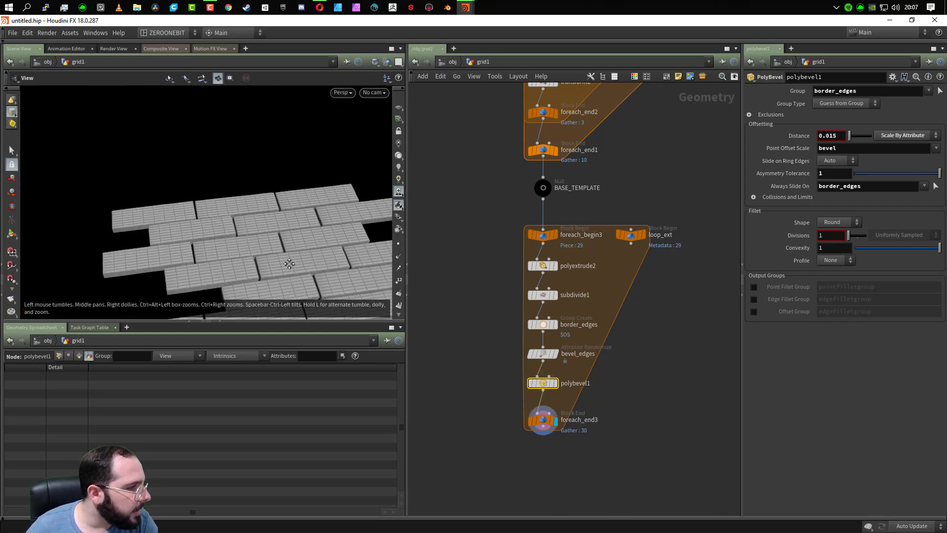
middle_drag(290, 265, 216, 171)
key(shift+w)
- Examine the bevels and gaps between neighbouring planks from several angles across the whole layout
drag(215, 170, 250, 243)
scroll(257, 265, up, 4)
scroll(249, 265, up, 3)
middle_drag(248, 264, 271, 188)
scroll(258, 199, up, 3)
mouse_move(74, 200)
mouse_down()
mouse_move(338, 229)
mouse_move(62, 194)
mouse_up()
drag(331, 188, 96, 203)
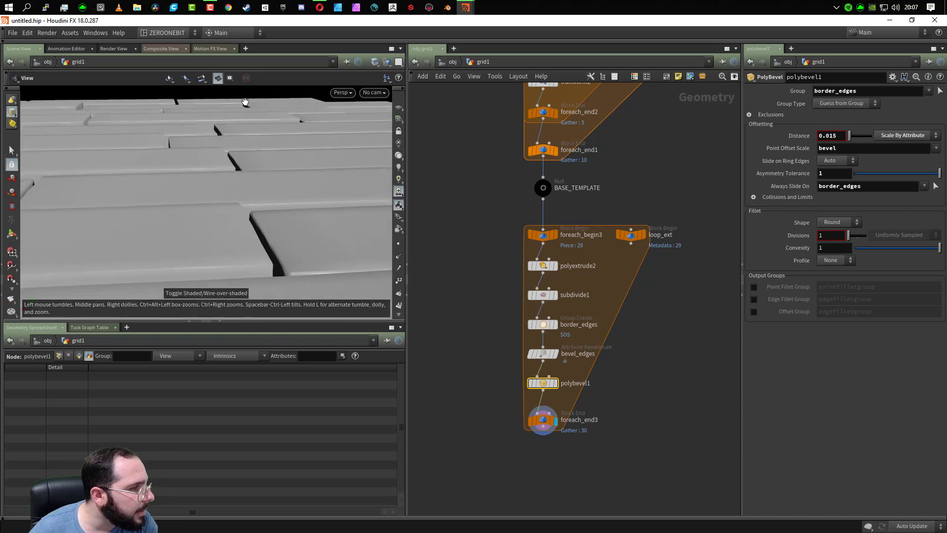
drag(321, 247, 257, 301)
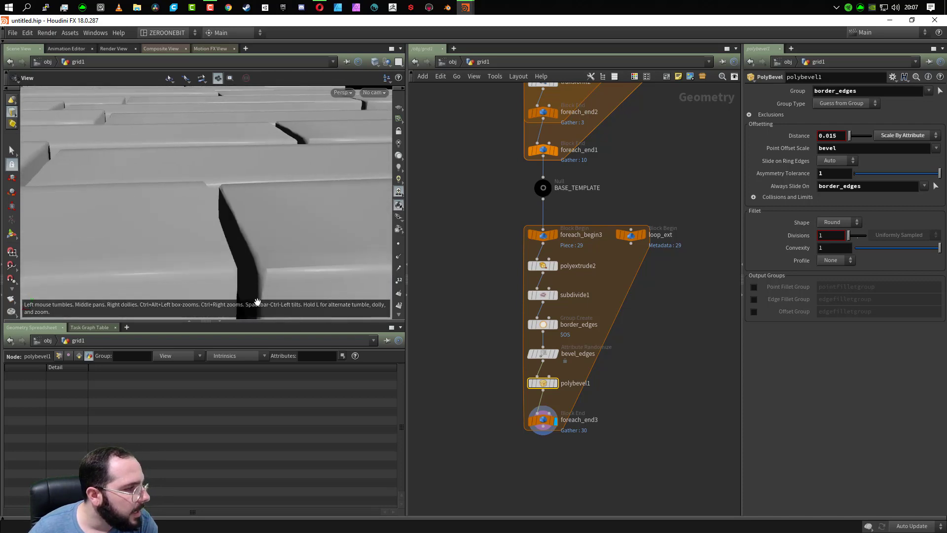
scroll(291, 269, down, 10)
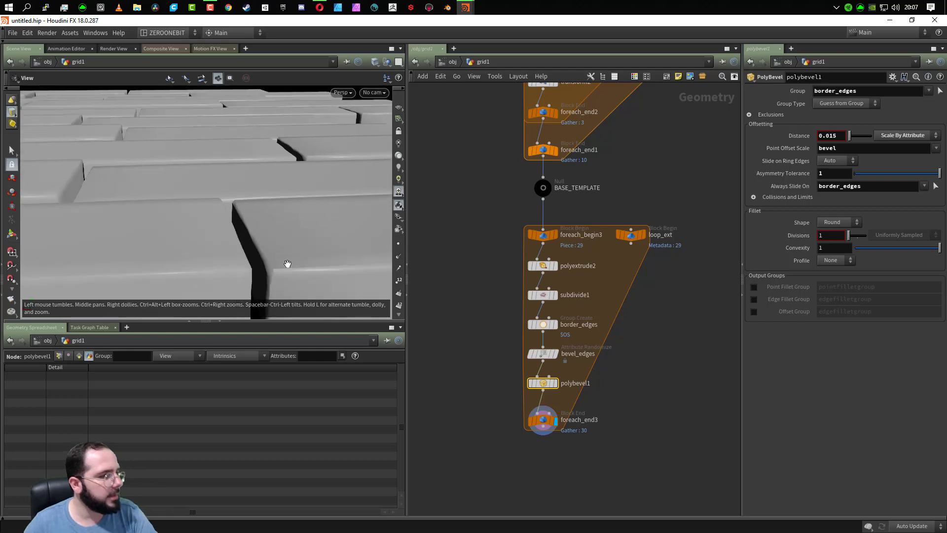
drag(289, 249, 189, 251)
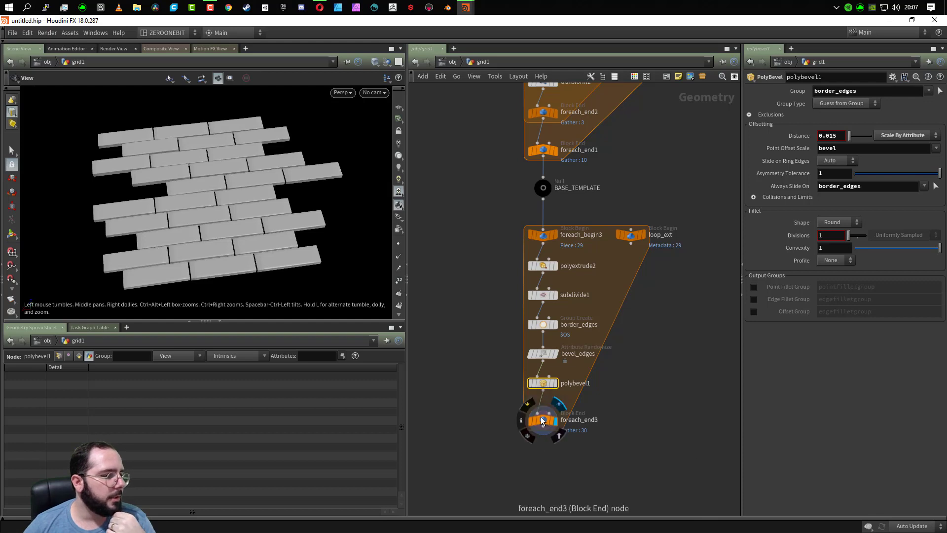
- Collapse border_edges, bevel_edges and polybevel1 into a single subnetwork inside the plank loop
drag(540, 418, 541, 418)
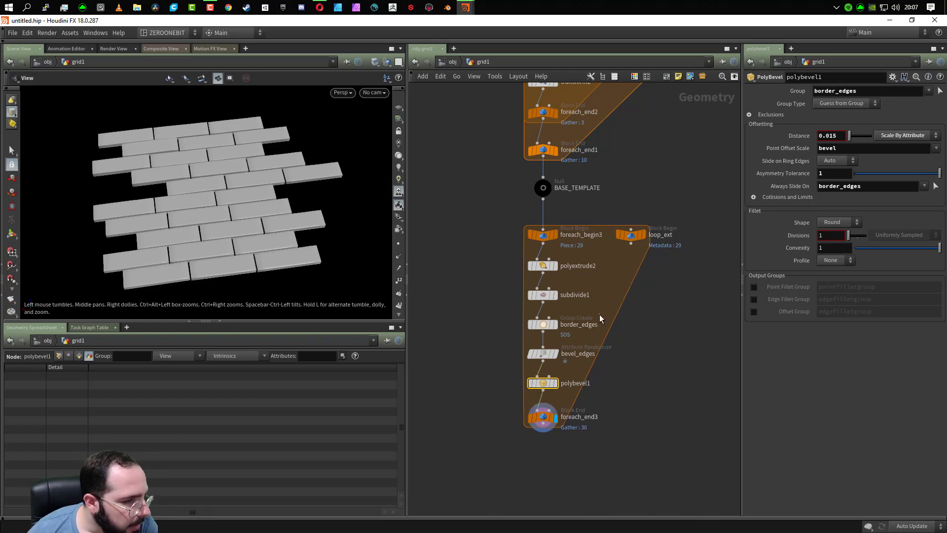
drag(600, 314, 532, 397)
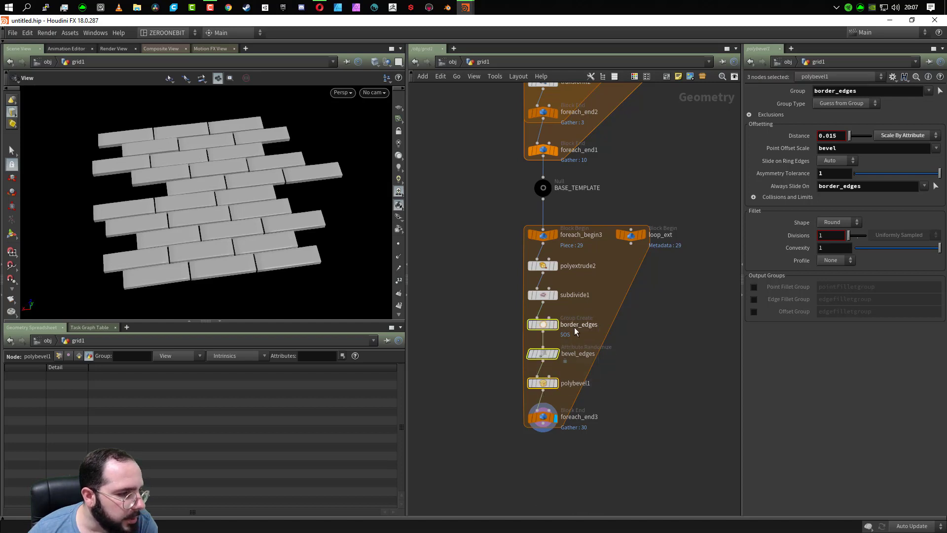
drag(600, 309, 541, 400)
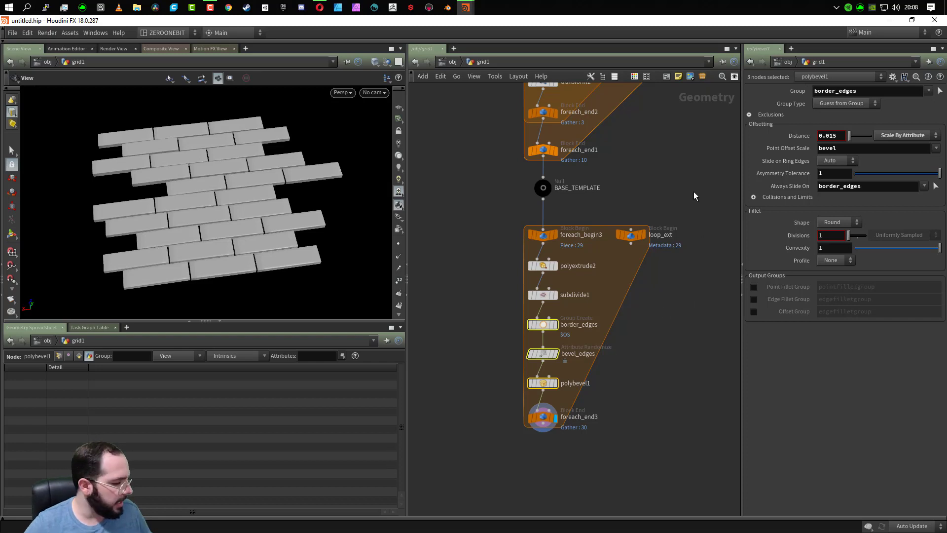
key(shift+c)
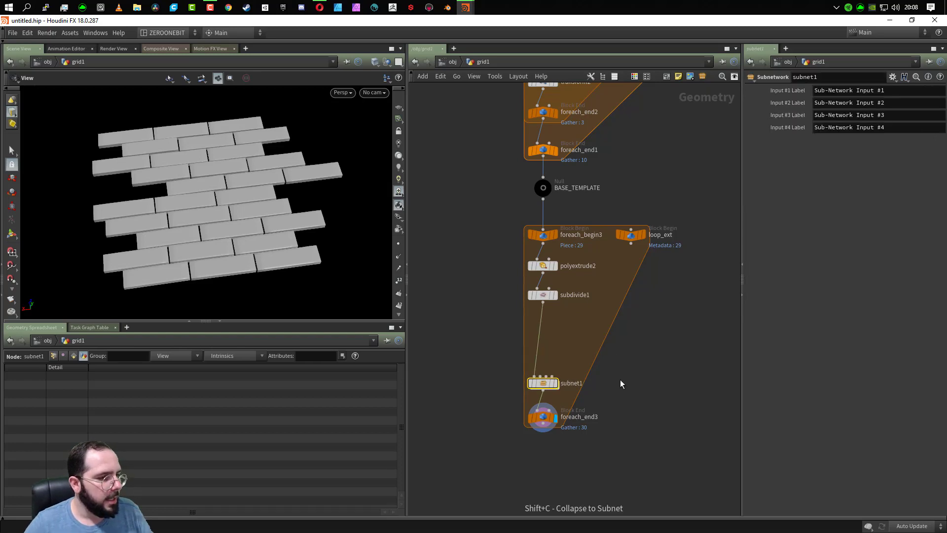
- Place the new subnetwork directly below subdivide1 and rename it bevel_hard_edges
drag(542, 389, 542, 324)
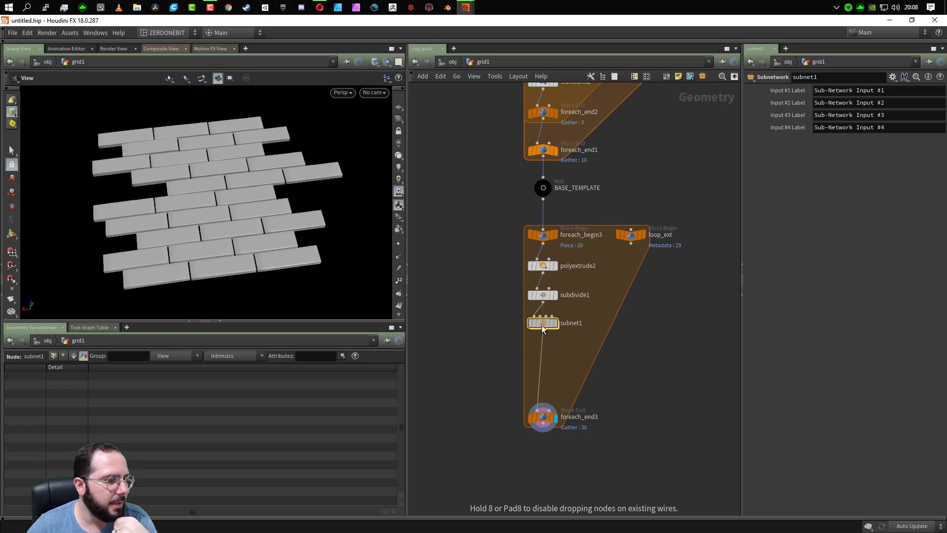
double_click(575, 320)
text(bevel_hard_edges)
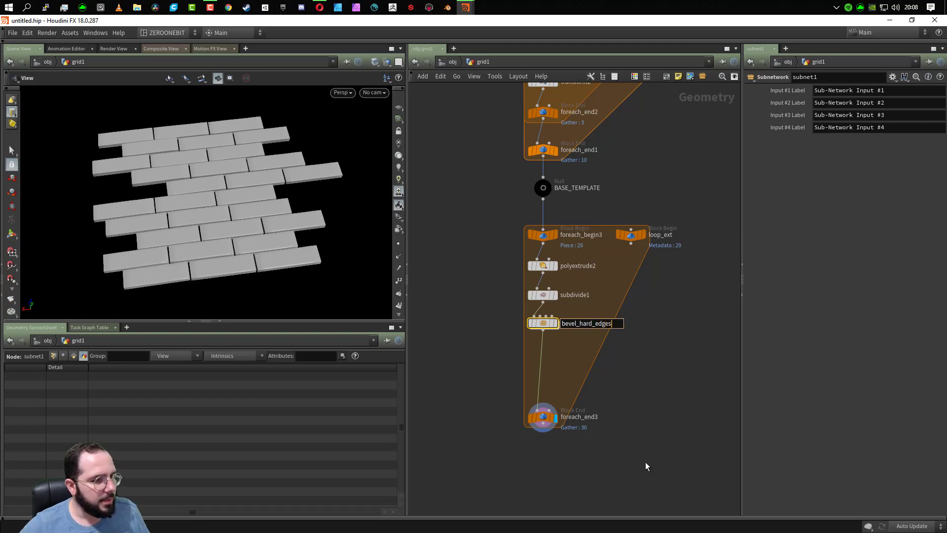
key(Return)
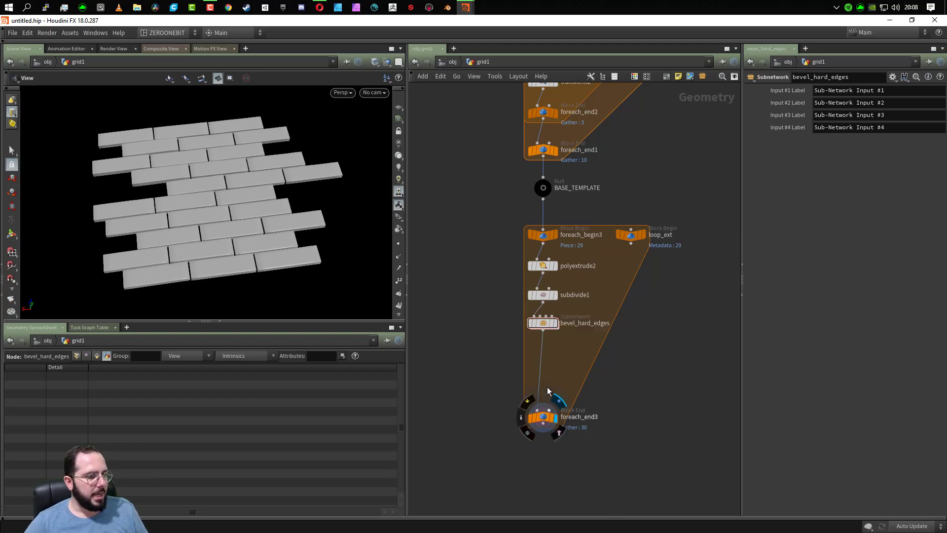
- Enter the bevel_hard_edges subnetwork and line up inputs 2, 3 and 4 in a row with input 1
double_click(544, 324)
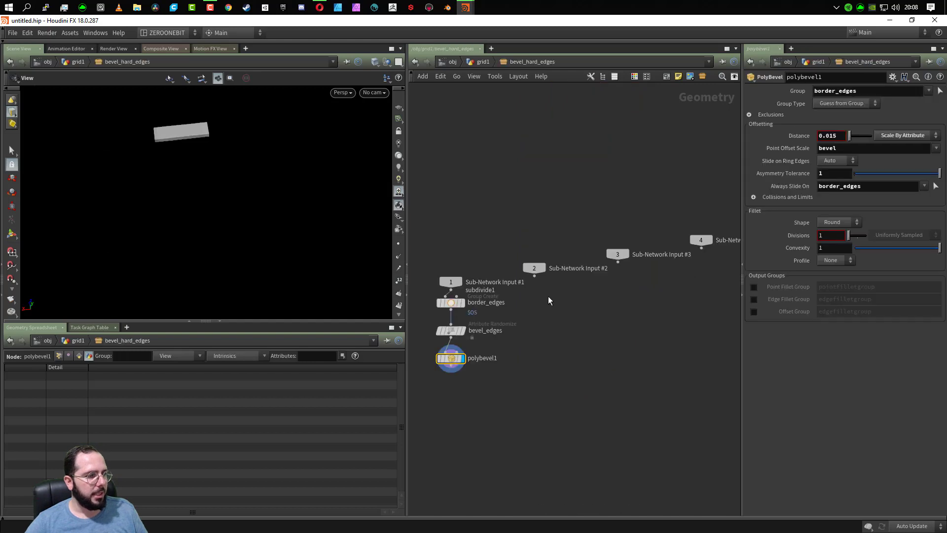
drag(545, 267, 562, 282)
drag(619, 265, 661, 285)
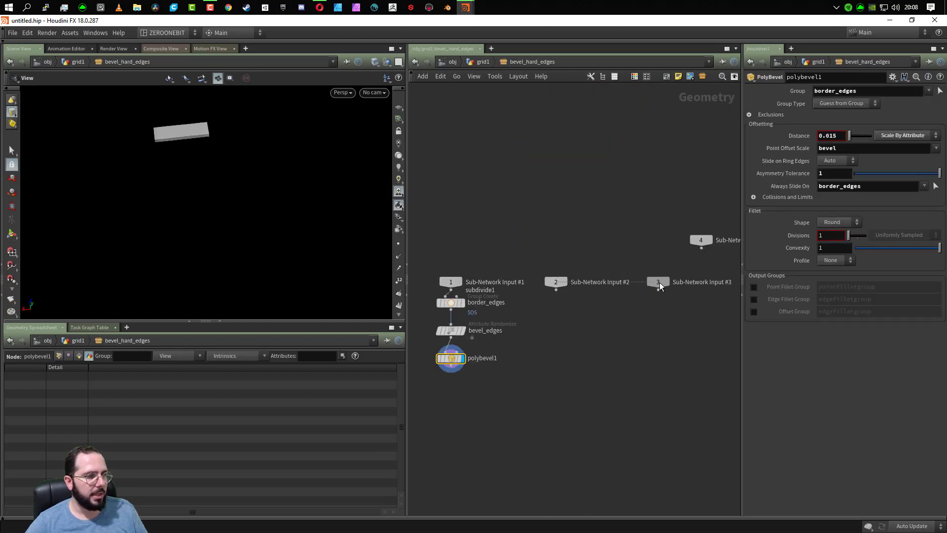
drag(706, 248, 723, 286)
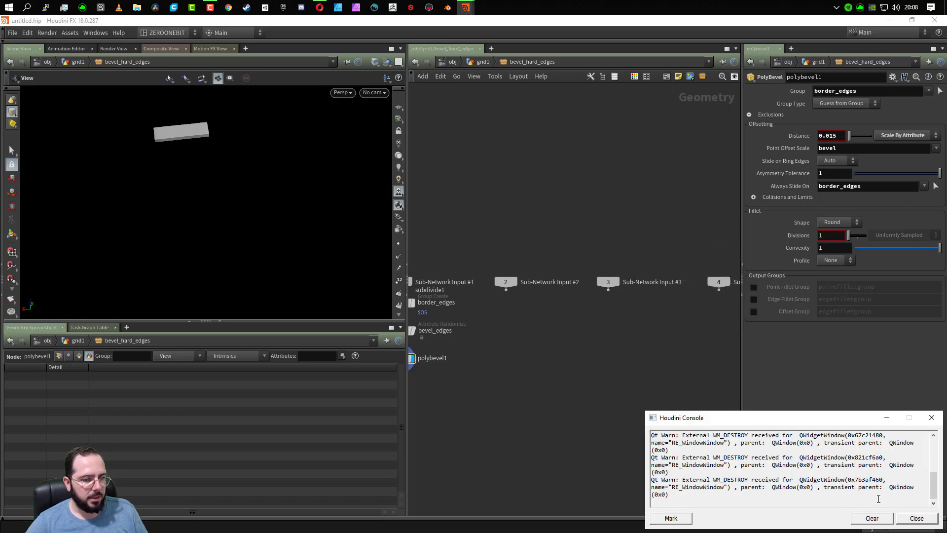
click(917, 518)
- Lay out the chain from Sub-Network Input #1 to polybevel1 evenly, with input 1 level with the other inputs
key(h)
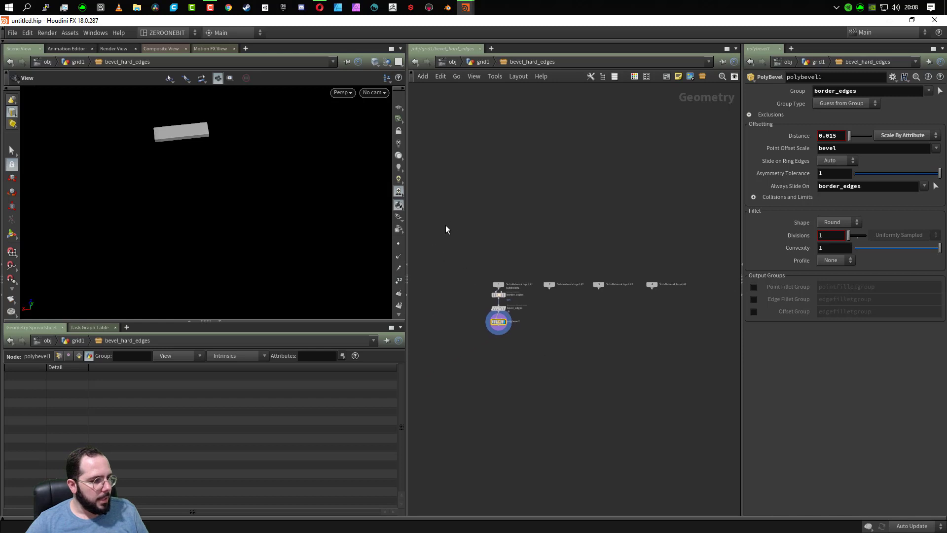
drag(446, 226, 502, 458)
key(shift+l)
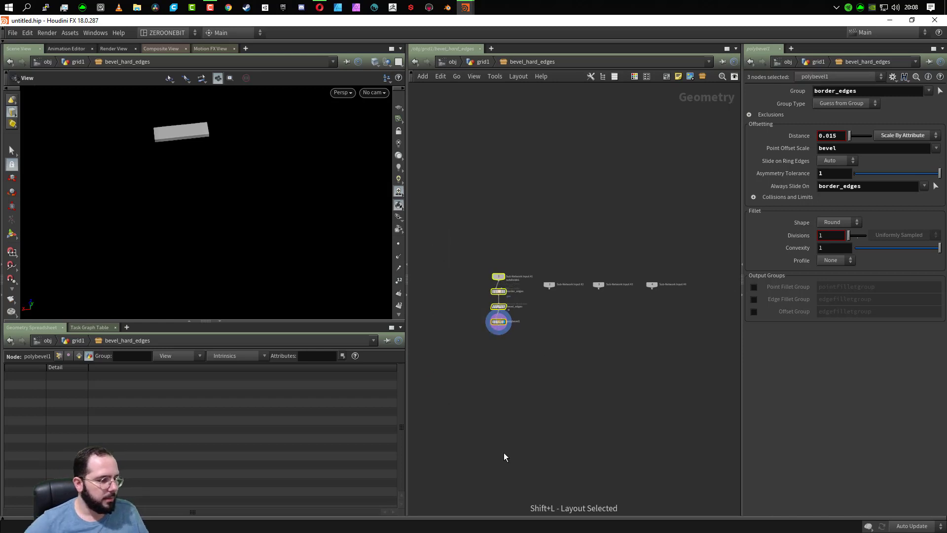
scroll(484, 305, up, 5)
scroll(534, 260, up, 3)
drag(501, 253, 501, 276)
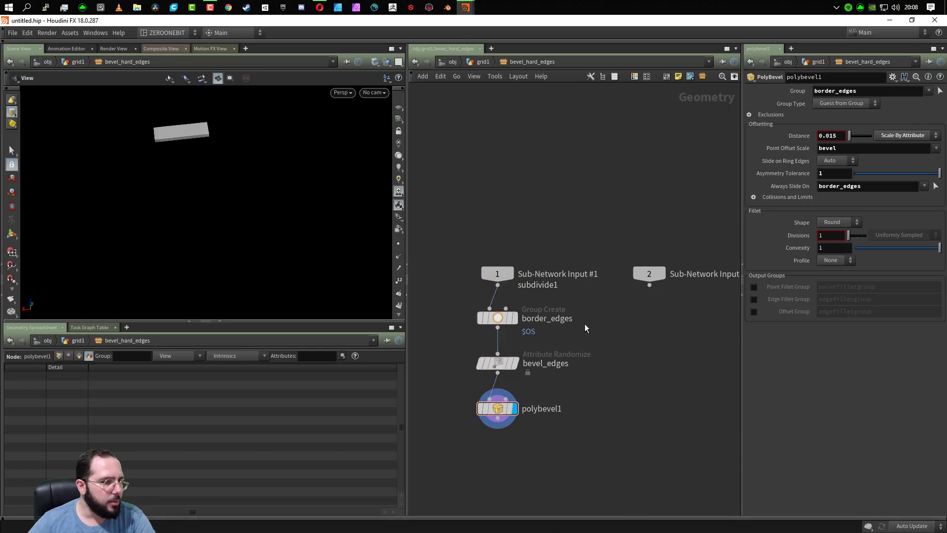
- Review the border_edges and bevel_edges settings, then clear Always Slide On of polybevel1 and set its Asymmetry Tolerance to 0.5
click(483, 317)
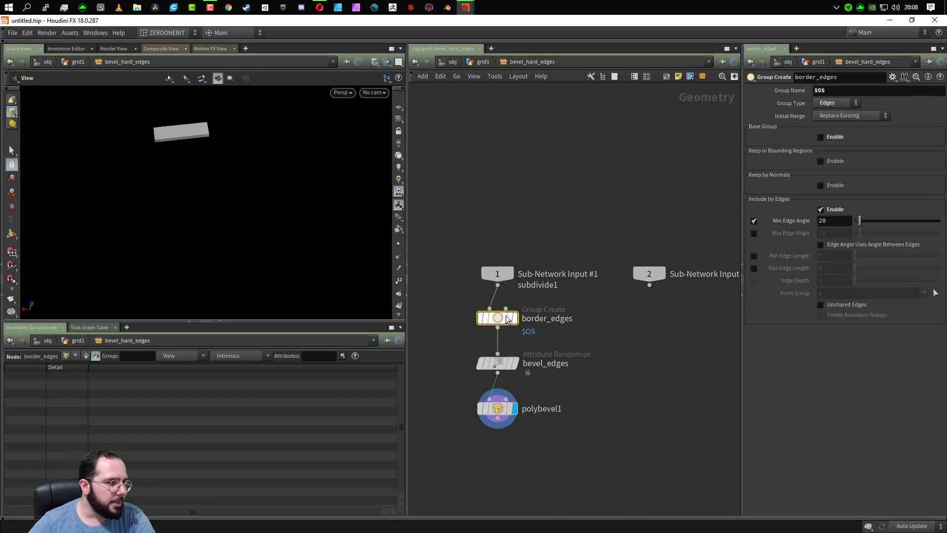
click(515, 367)
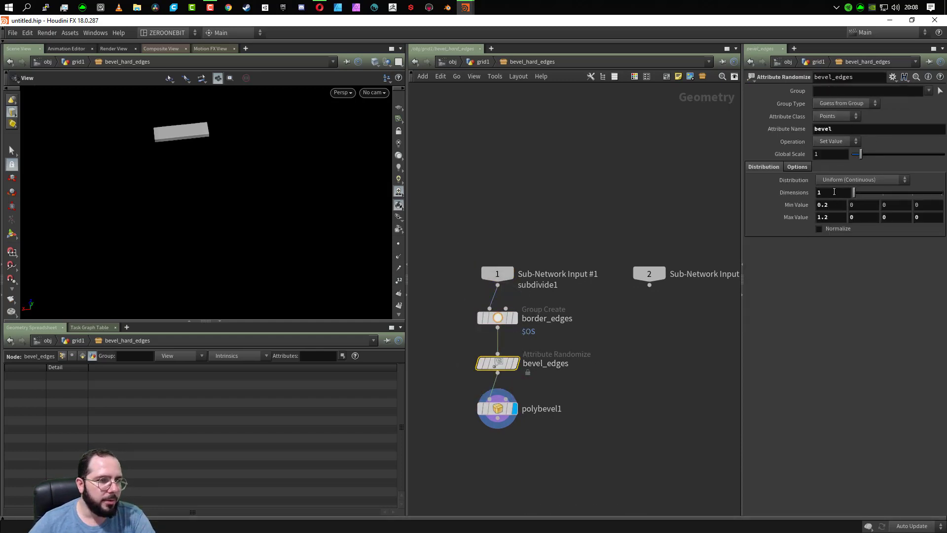
click(497, 408)
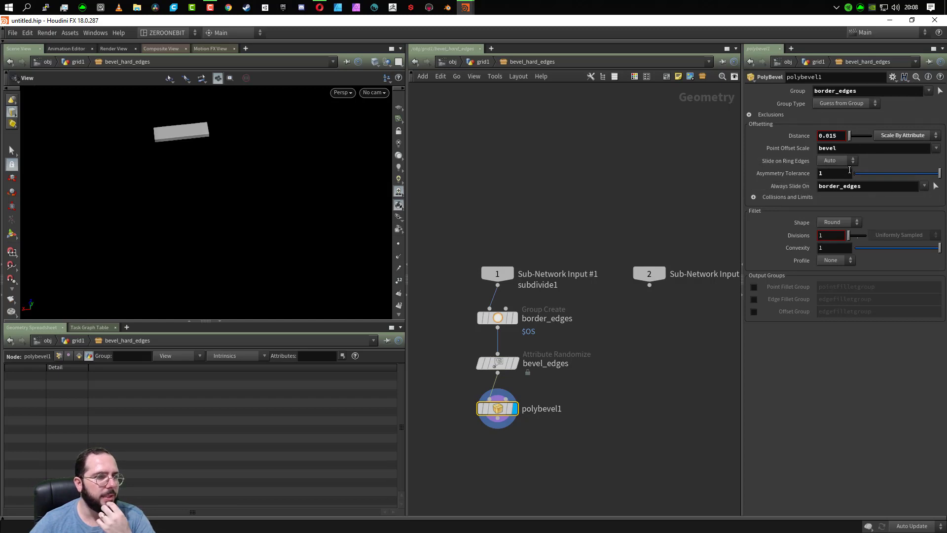
click(892, 187)
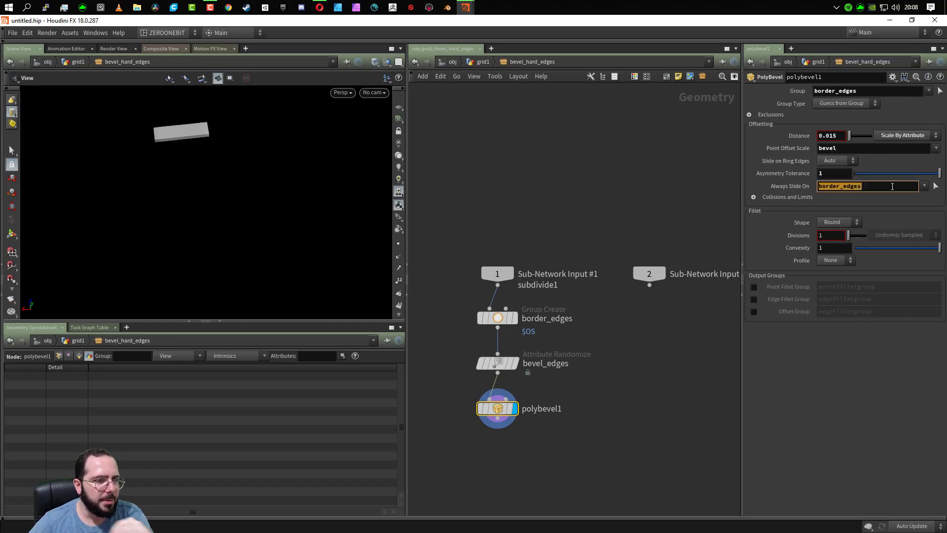
key(BackSpace)
key(Return)
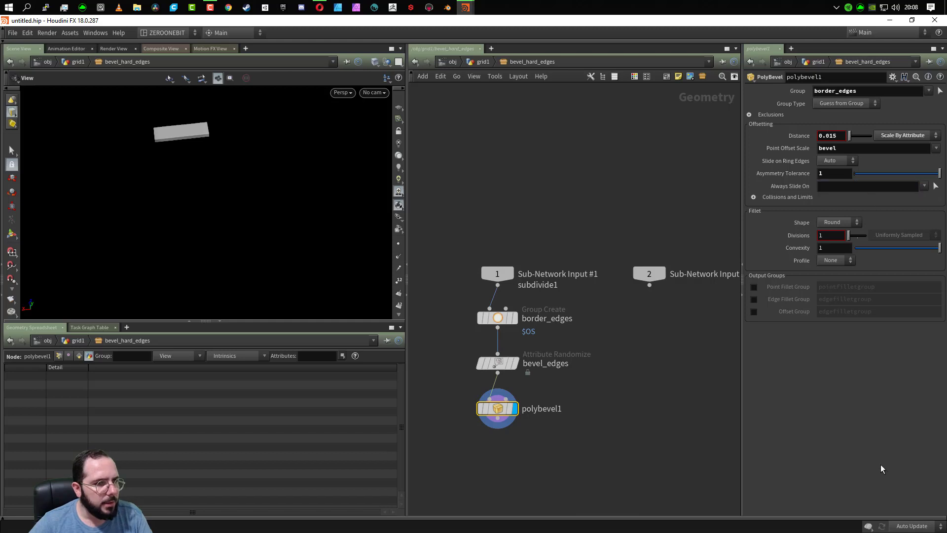
click(827, 175)
text(0.5)
key(Return)
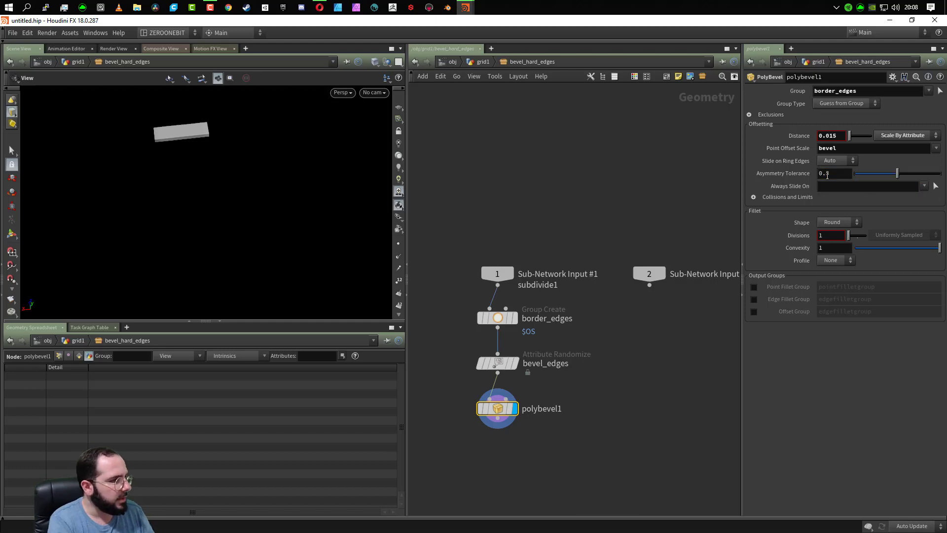
- Return to the grid1 network and show the plank layout with wireframe over shading
click(465, 66)
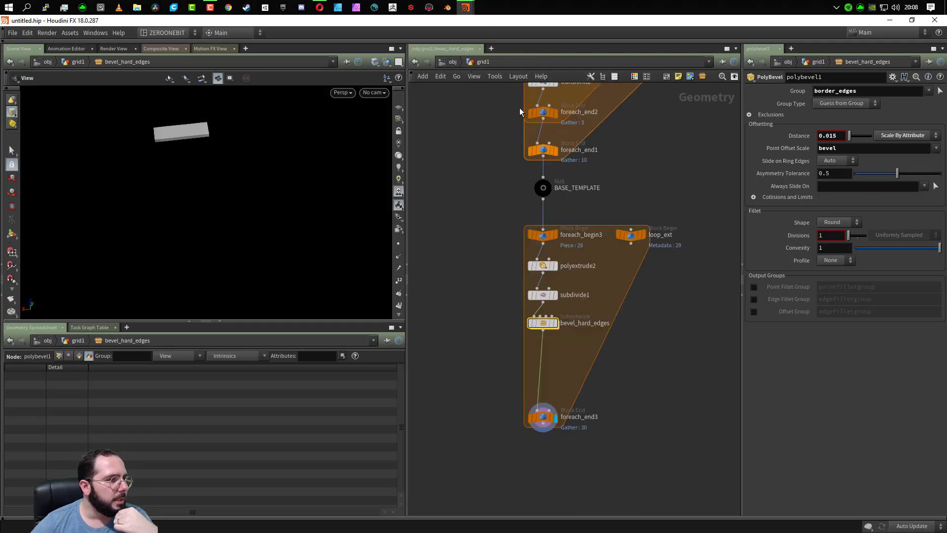
key(shift+w)
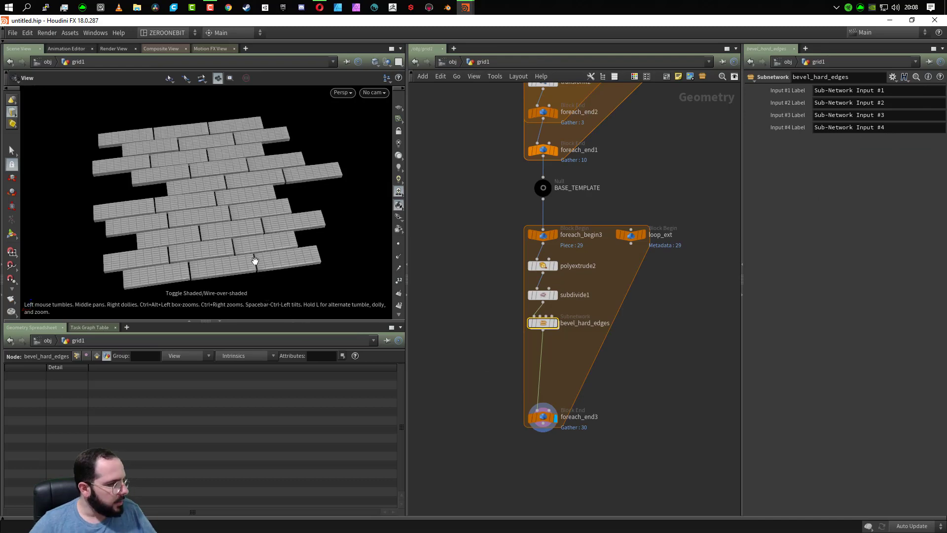
- Examine the beveled plank edges up close and across the whole layout
scroll(256, 258, up, 10)
scroll(253, 232, up, 3)
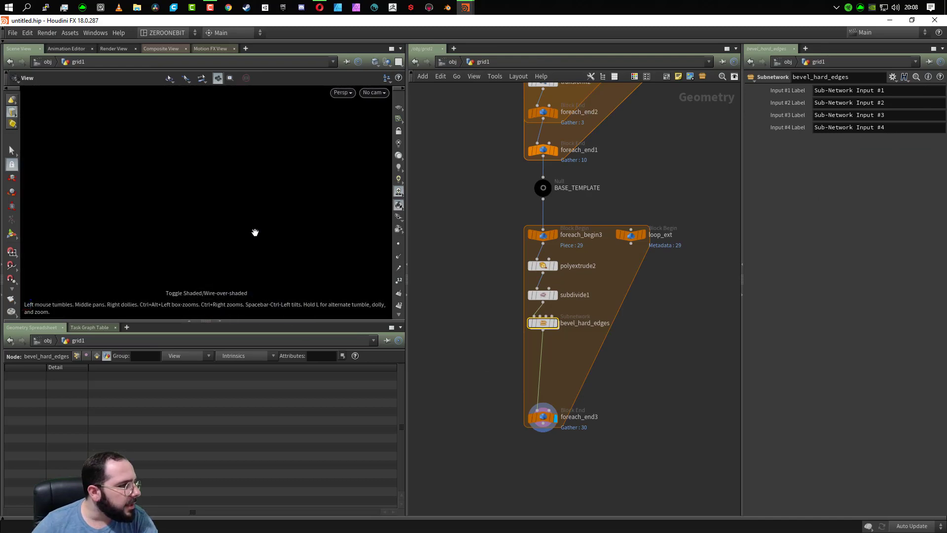
scroll(254, 233, down, 4)
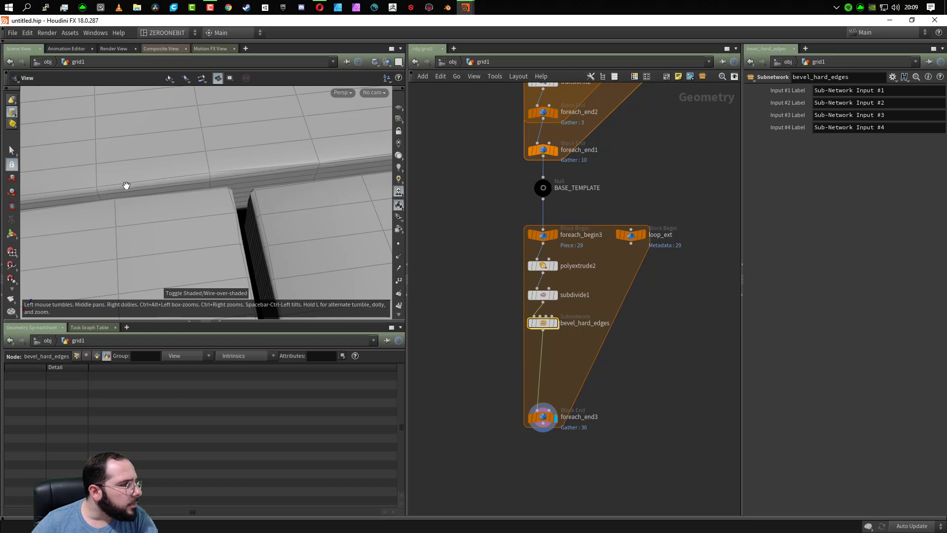
scroll(161, 178, down, 4)
scroll(161, 178, down, 6)
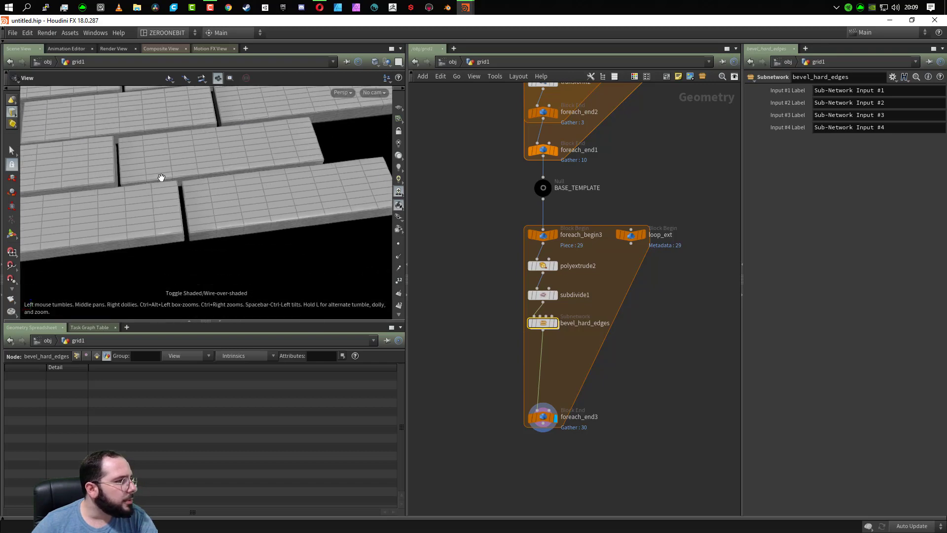
mouse_move(272, 234)
mouse_down()
mouse_move(285, 227)
mouse_move(278, 246)
mouse_up()
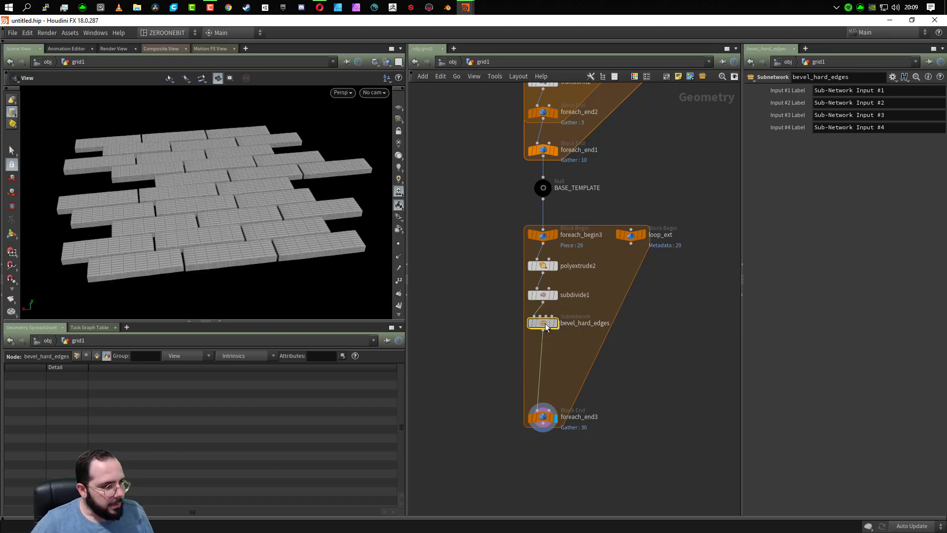
- Duplicate the bevel_hard_edges subnetwork and place the copy outside the foreach_end3 loop, dismissing the error dialog
alt+drag(546, 324, 696, 355)
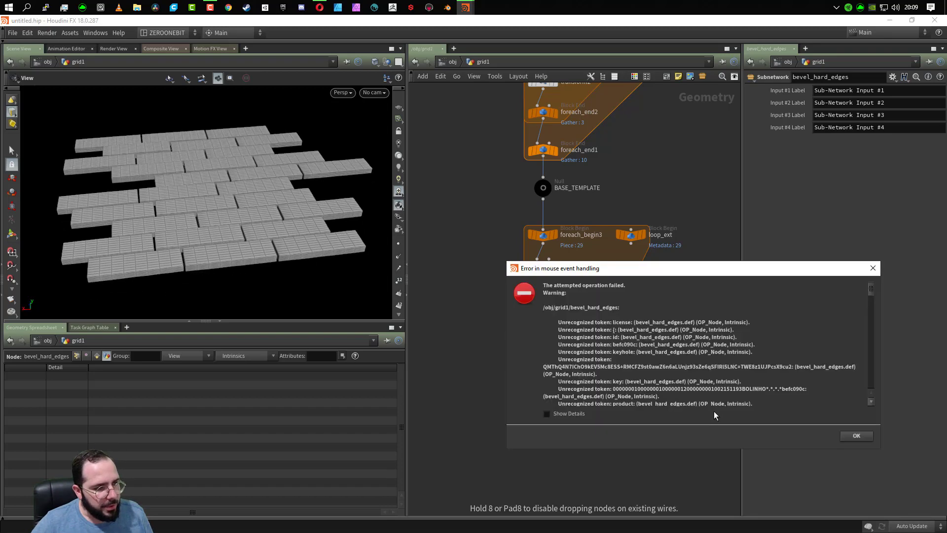
click(860, 437)
drag(606, 354, 703, 384)
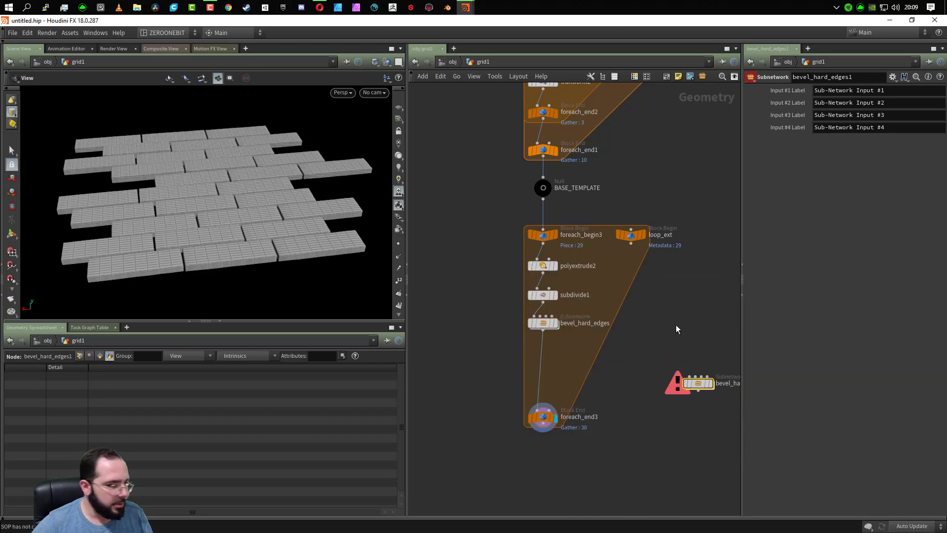
- Add a Box node above the copied subnetwork, wire it into the copy's first input and display the box
key(Tab)
text(box)
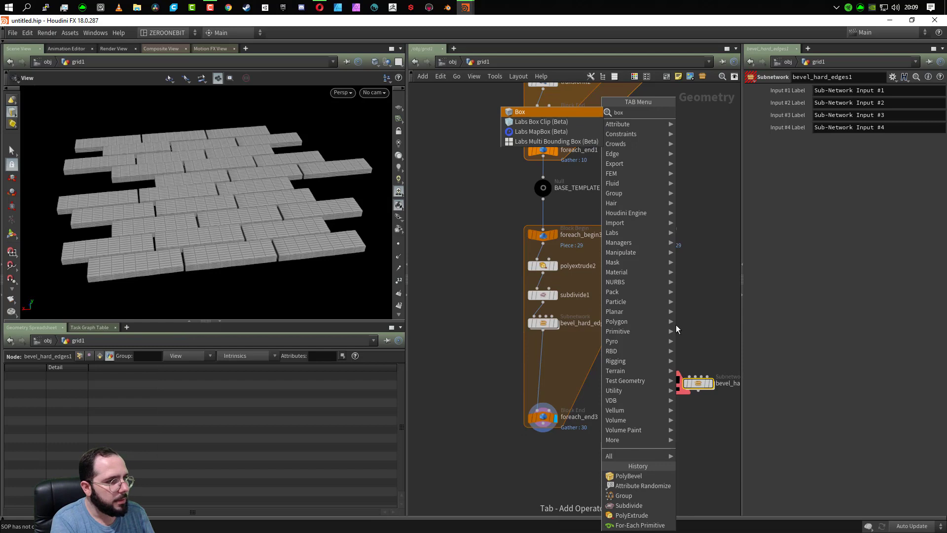
key(Return)
click(684, 313)
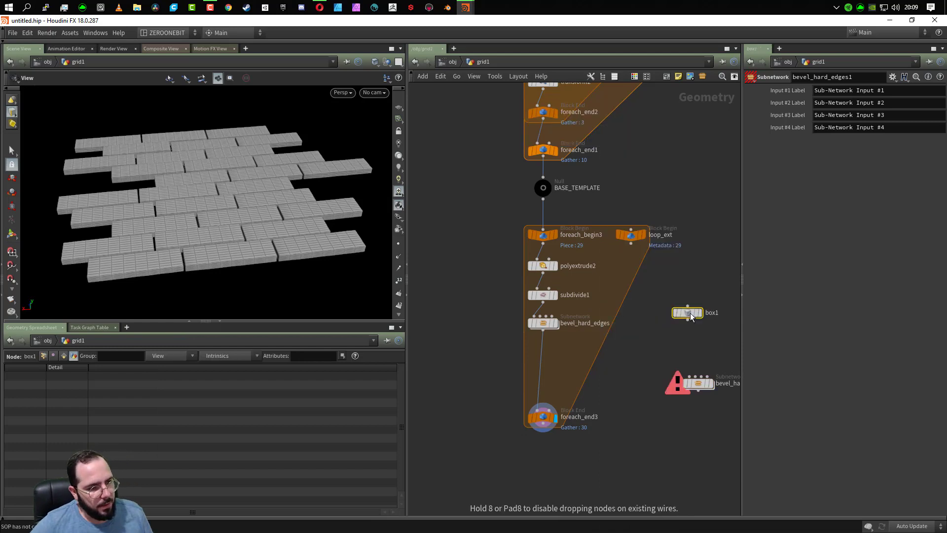
click(688, 319)
click(689, 381)
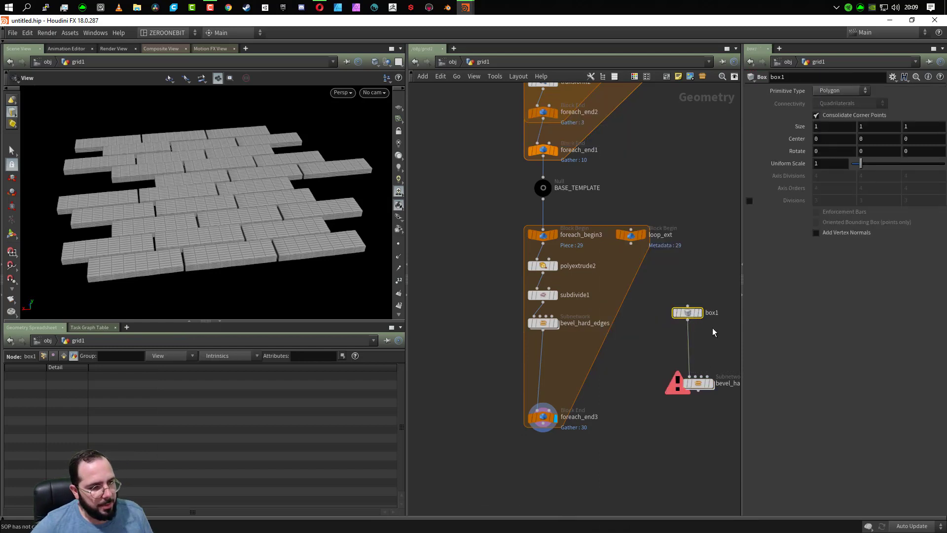
click(699, 312)
scroll(249, 219, up, 6)
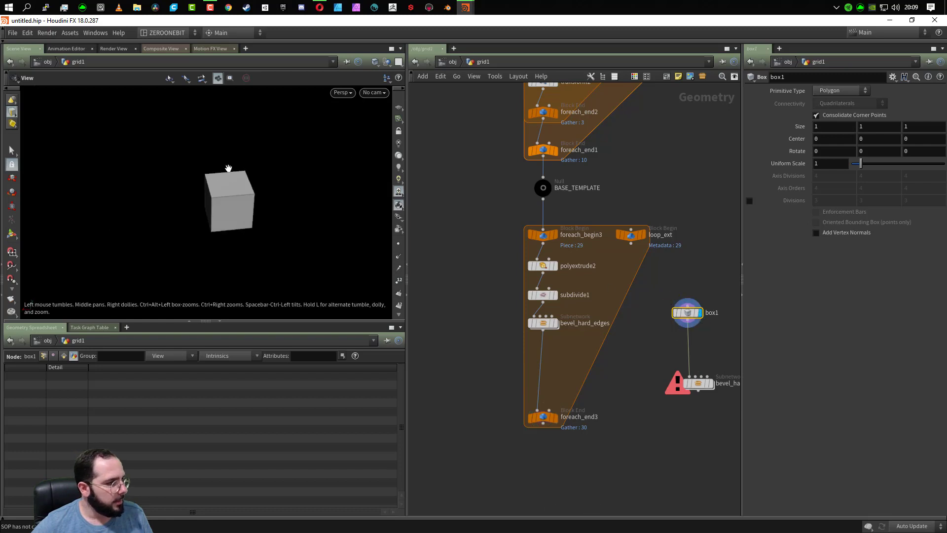
drag(229, 245, 260, 238)
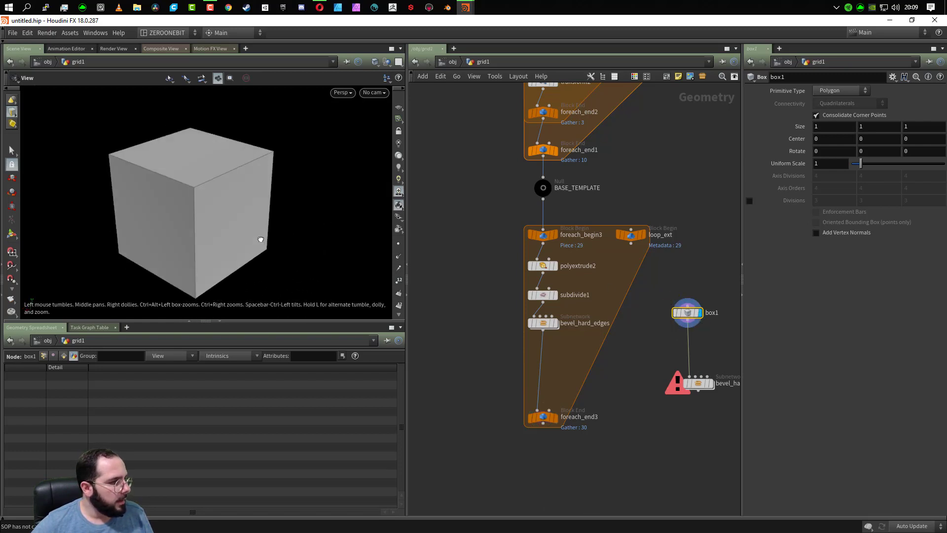
- Set the Primitive Type of box1 to Mesh with Axis Divisions of 10, 10 and 10
mouse_move(714, 390)
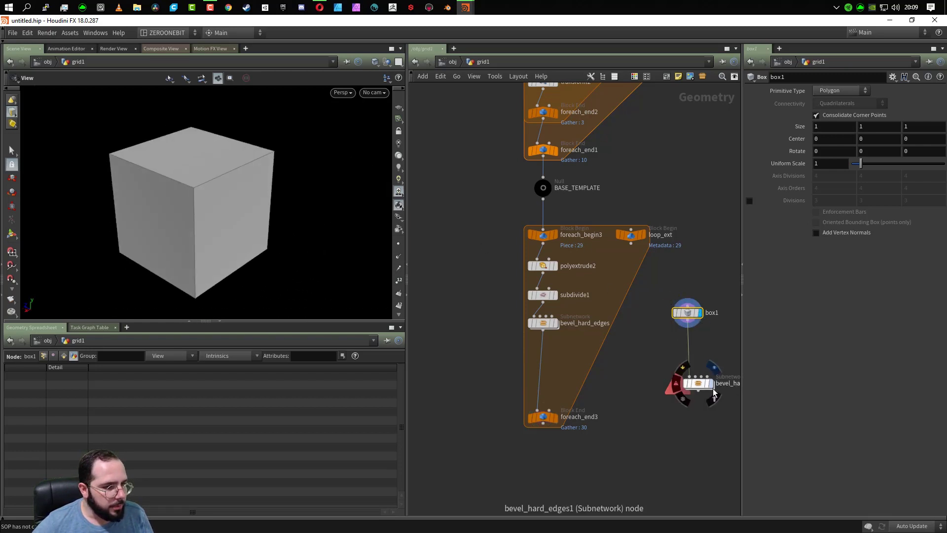
key(Tab)
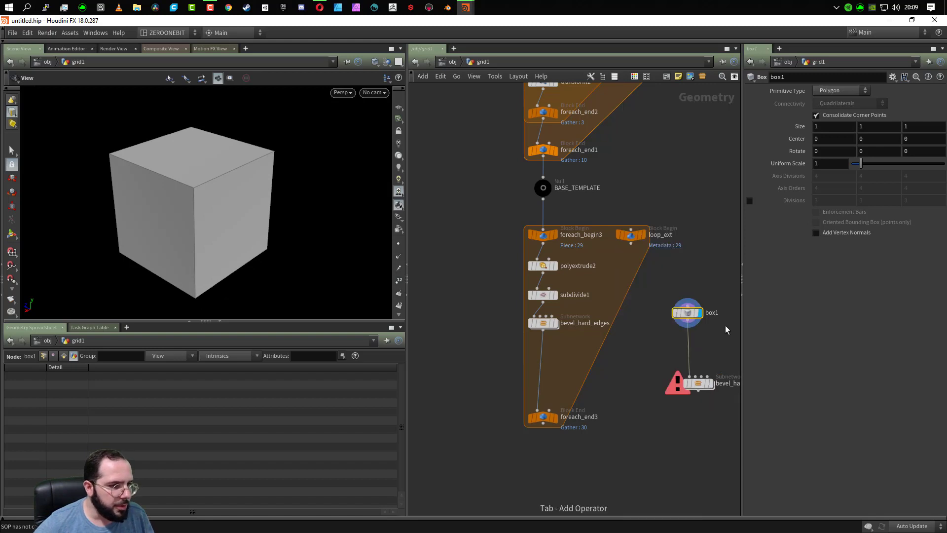
click(838, 91)
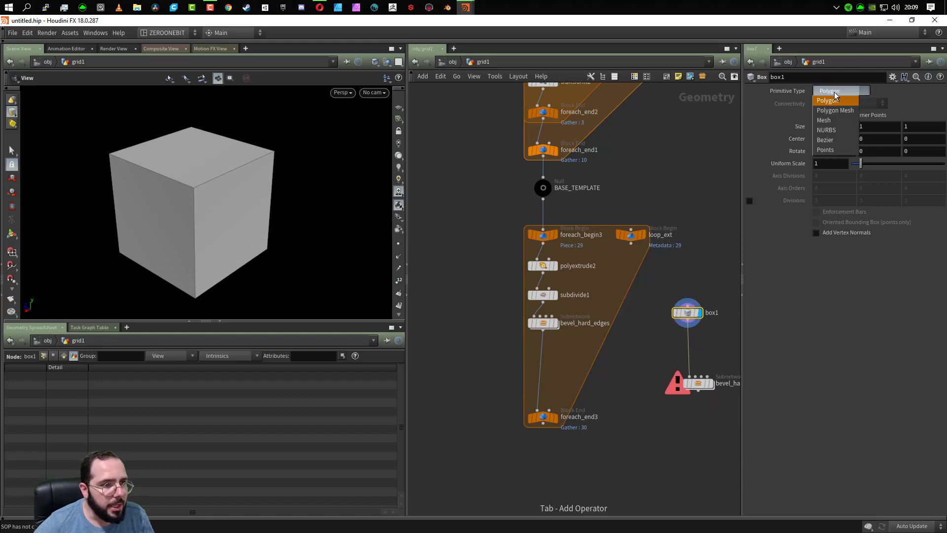
click(838, 121)
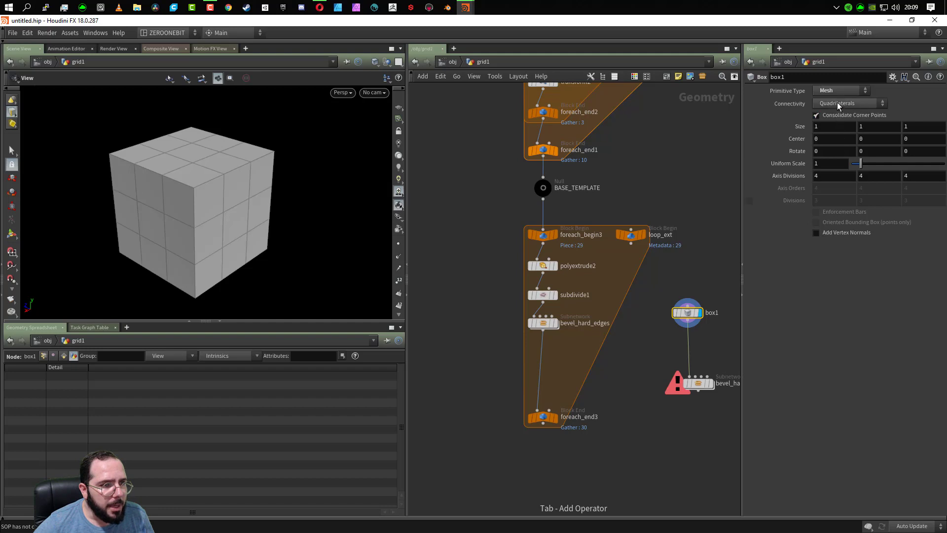
click(835, 176)
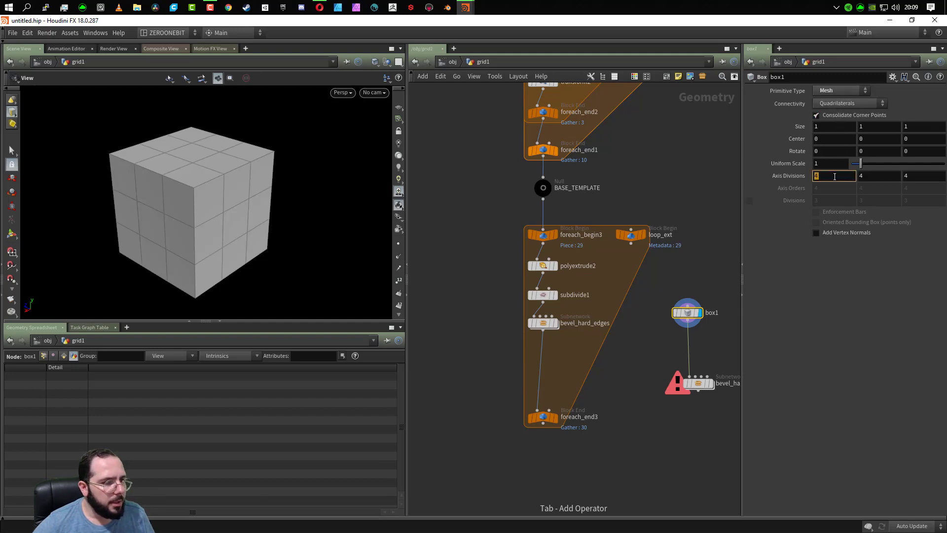
text(10)
key(Tab)
text(10)
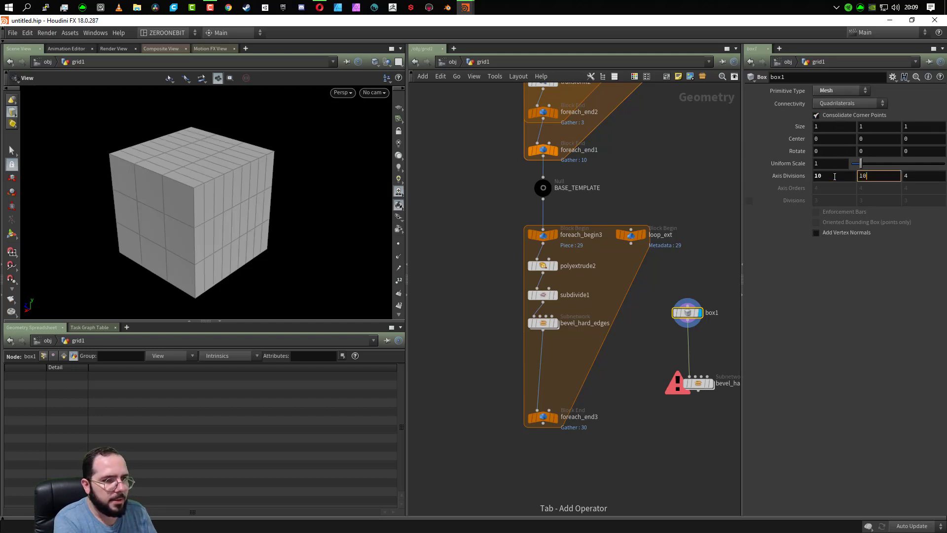
key(Tab)
text(1)
key(Return)
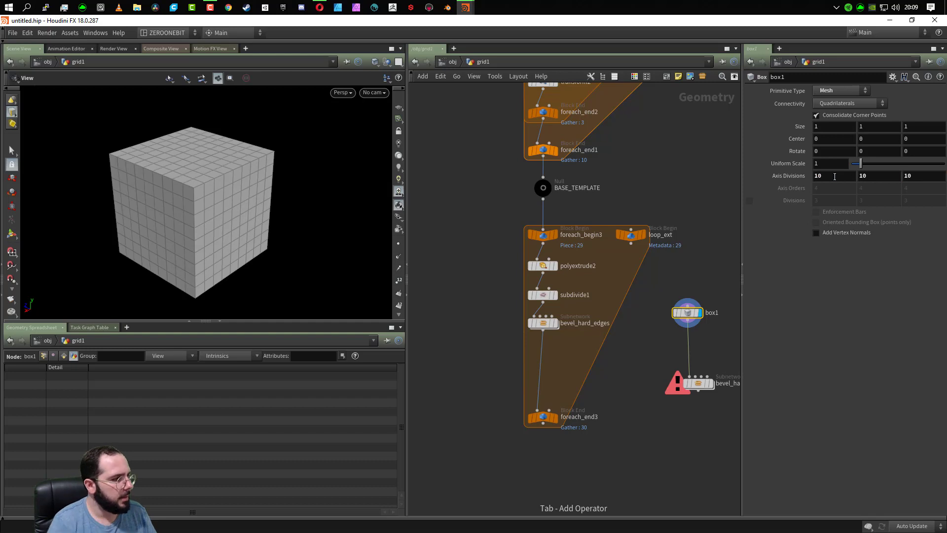
- Display the copied bevel subnetwork, check the border_edges output and settings inside it, and return to grid1
click(710, 383)
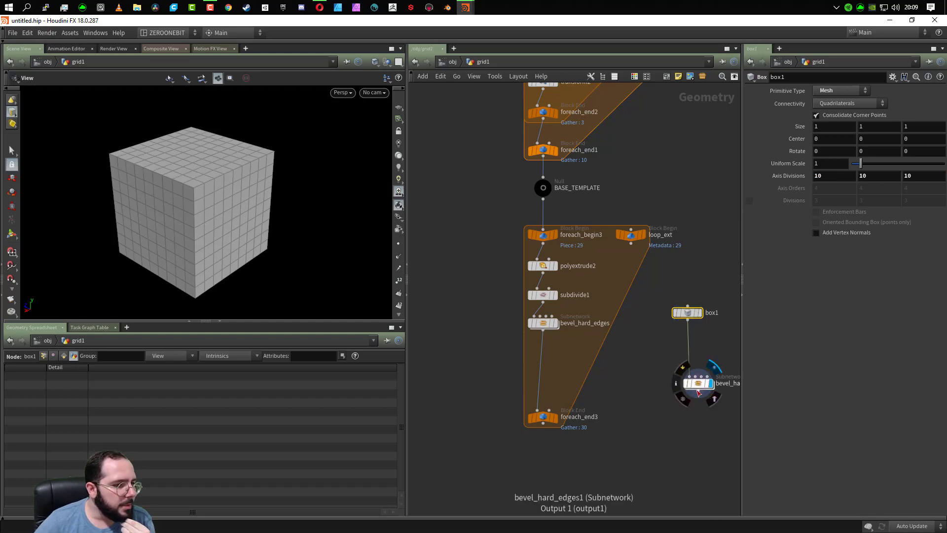
double_click(697, 389)
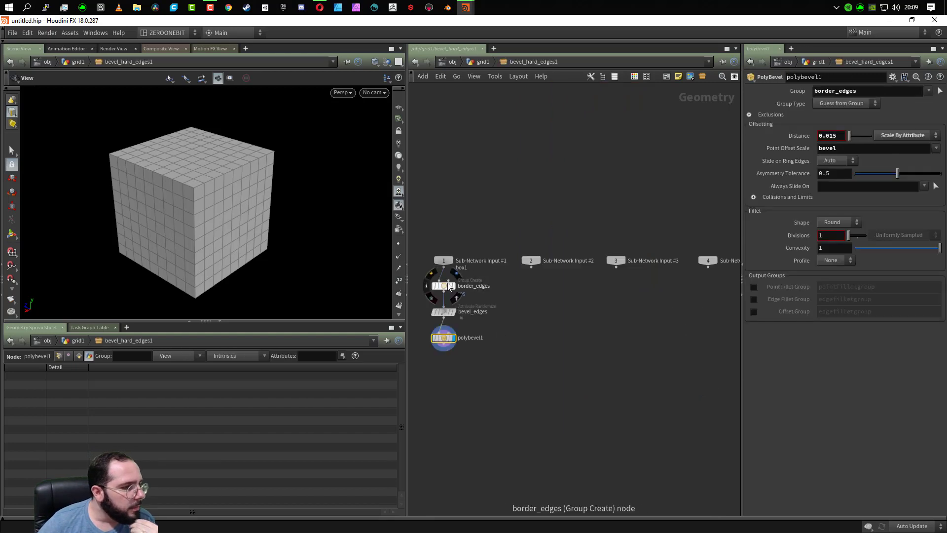
click(453, 286)
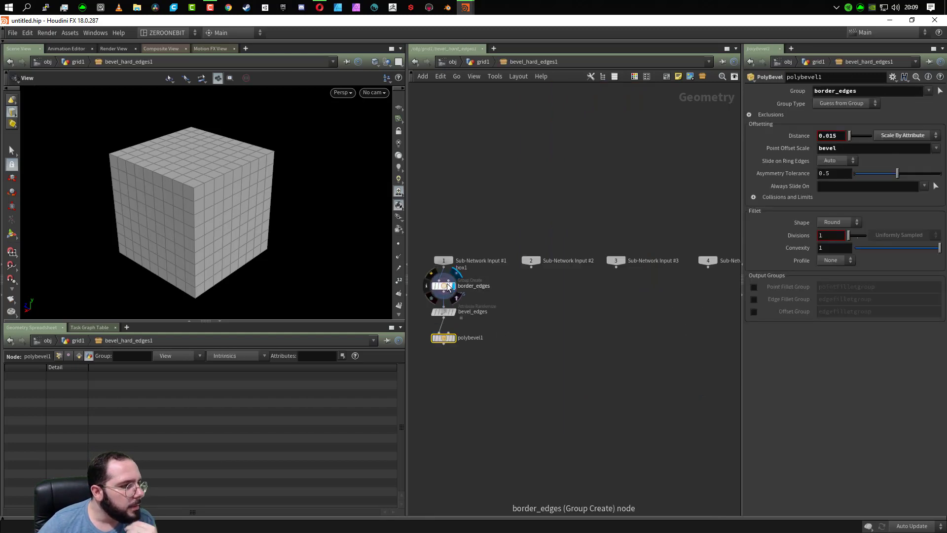
click(445, 286)
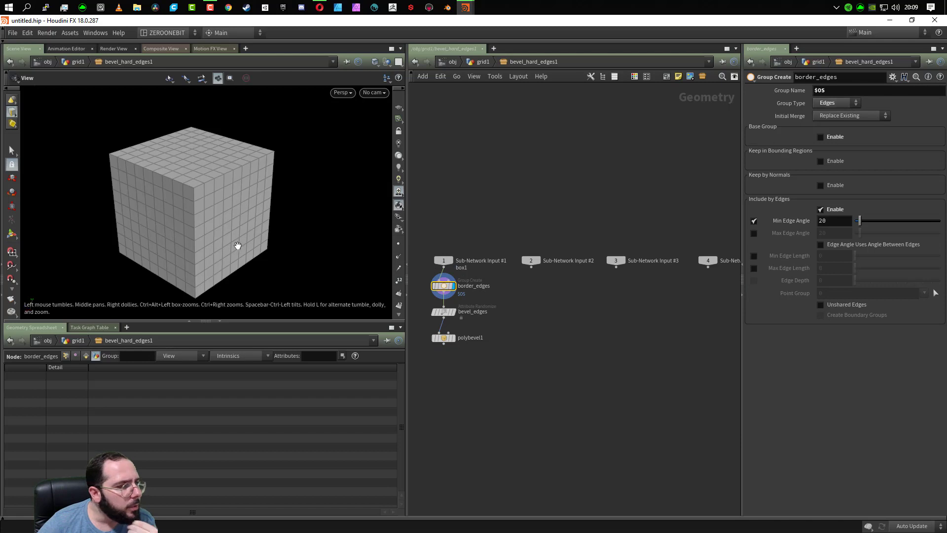
click(486, 62)
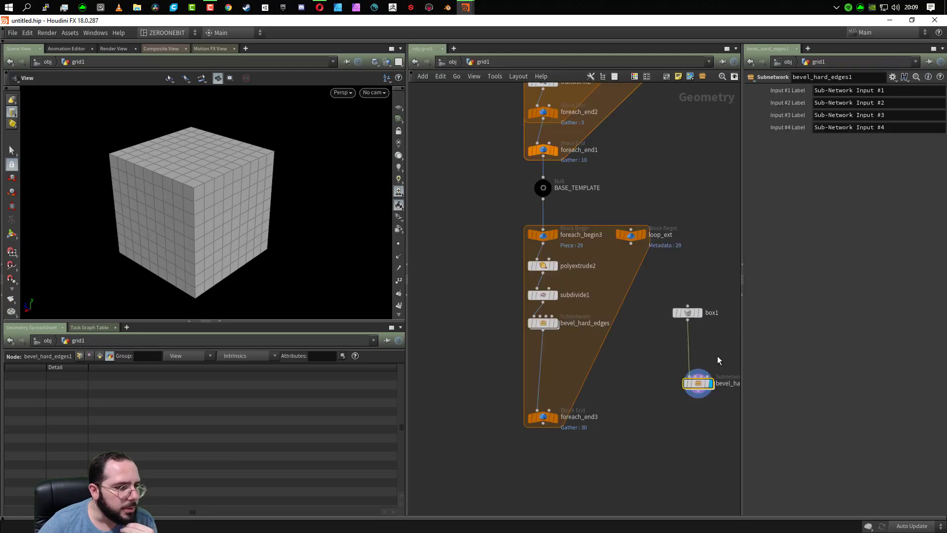
- Align the copied bevel subnetwork beneath box1 and compare its displayed output with the plain box
drag(700, 382, 690, 357)
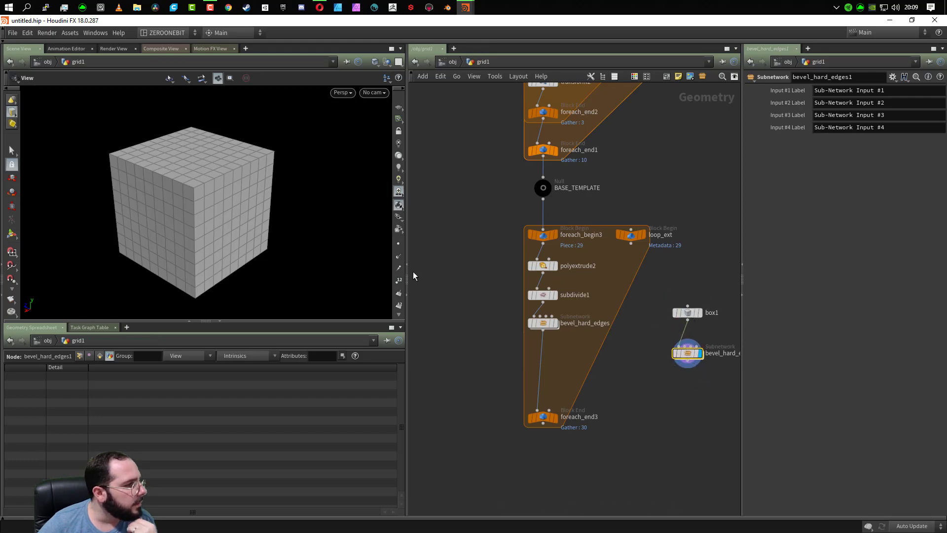
scroll(202, 220, up, 4)
scroll(205, 221, down, 2)
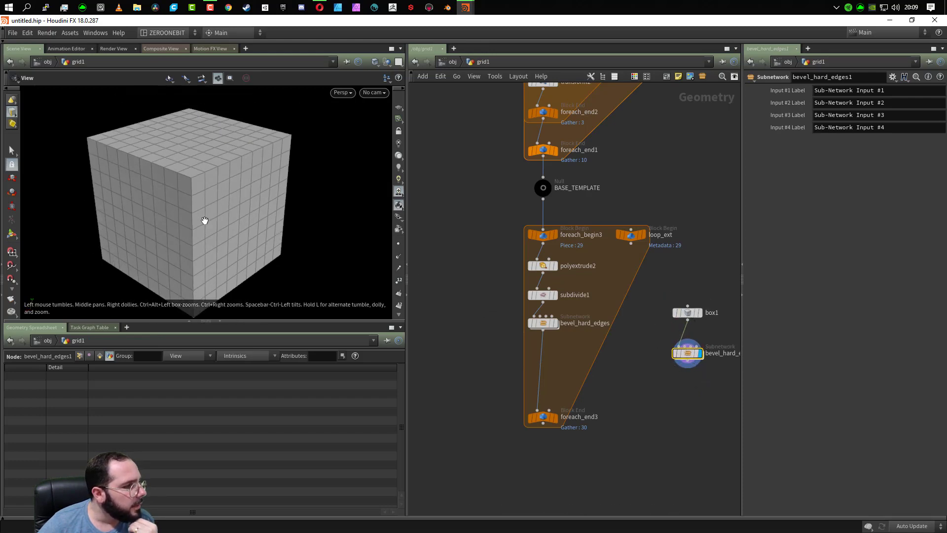
click(702, 315)
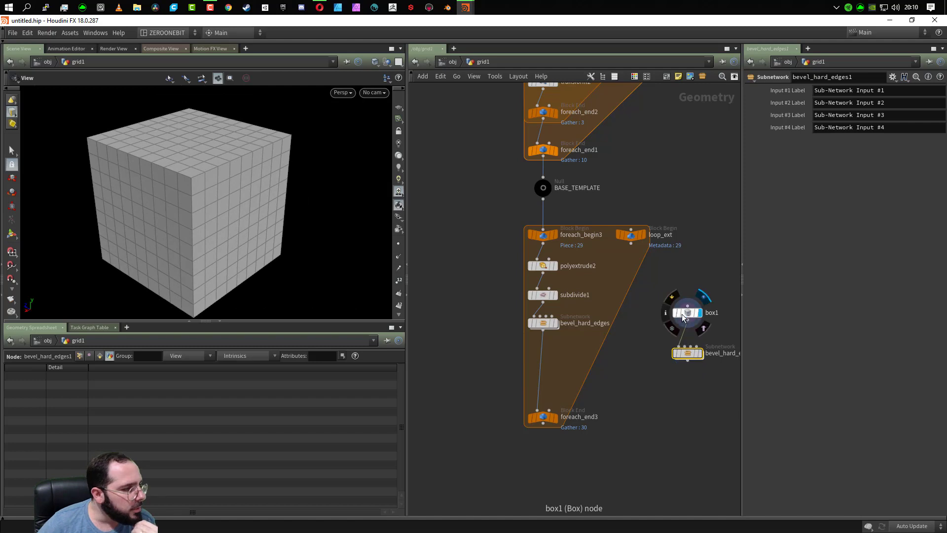
click(699, 353)
click(697, 351)
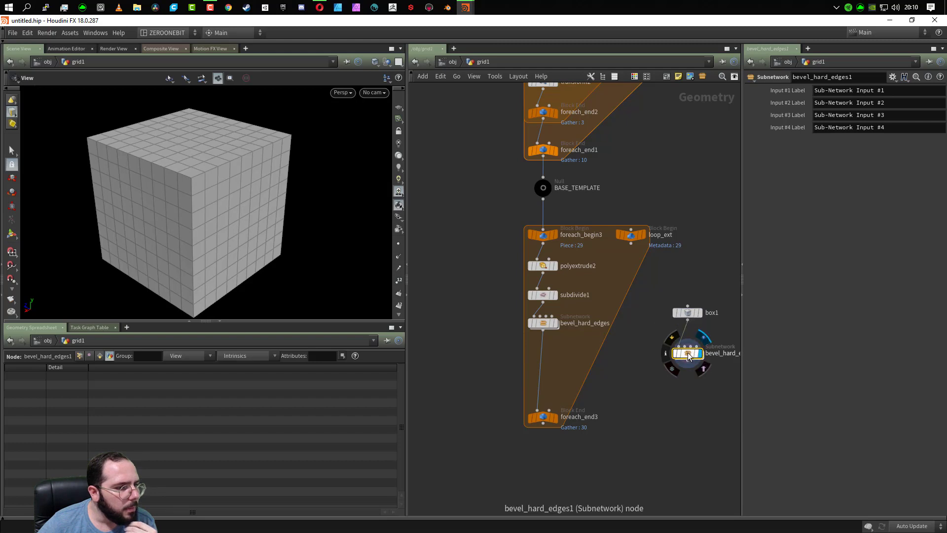
- Make polybevel1 the displayed node inside the copied bevel subnetwork and return to grid1
double_click(687, 353)
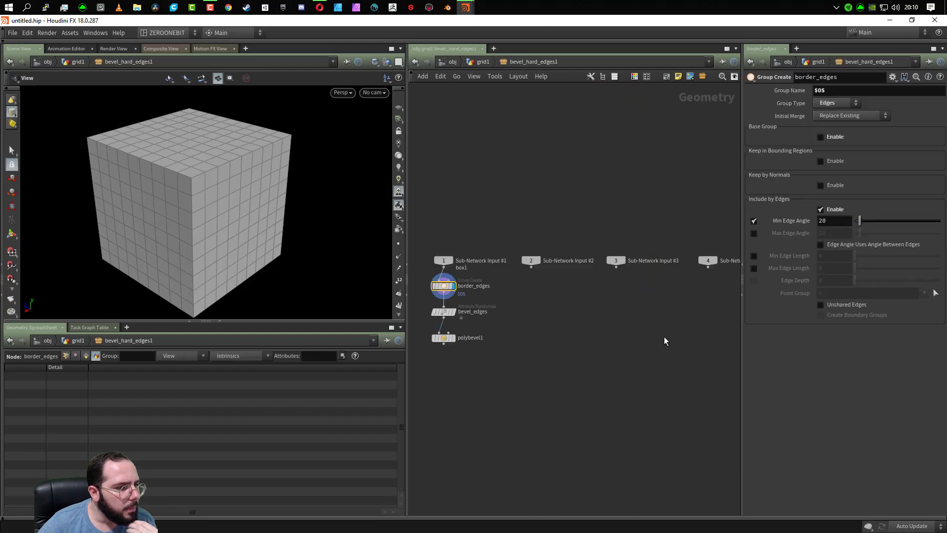
click(453, 337)
click(484, 65)
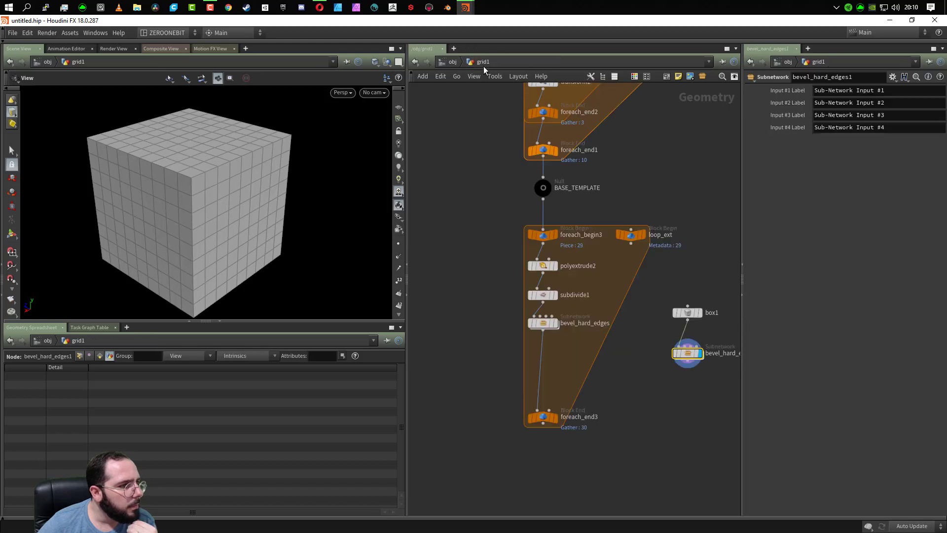
- Enter the copied bevel subnetwork again and make border_edges the displayed node
double_click(688, 354)
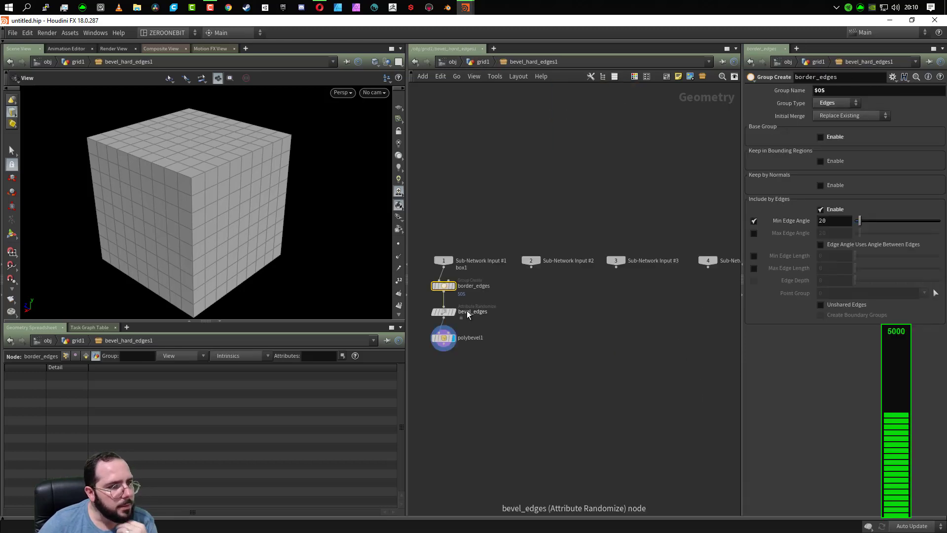
scroll(467, 311, up, 1)
scroll(467, 312, up, 3)
middle_drag(460, 292, 584, 335)
click(565, 306)
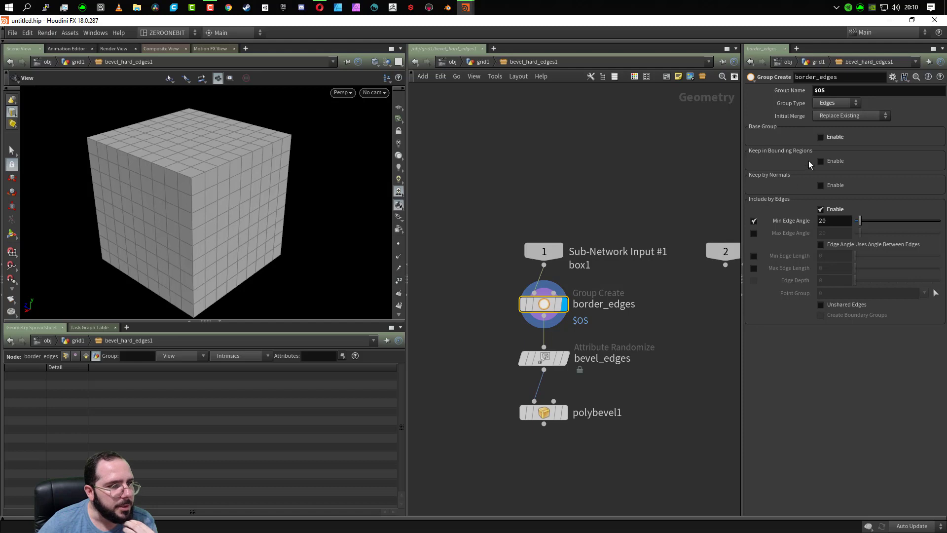
- Try Primitives as the Group Type of border_edges, then set it back to Edges
click(849, 104)
click(842, 116)
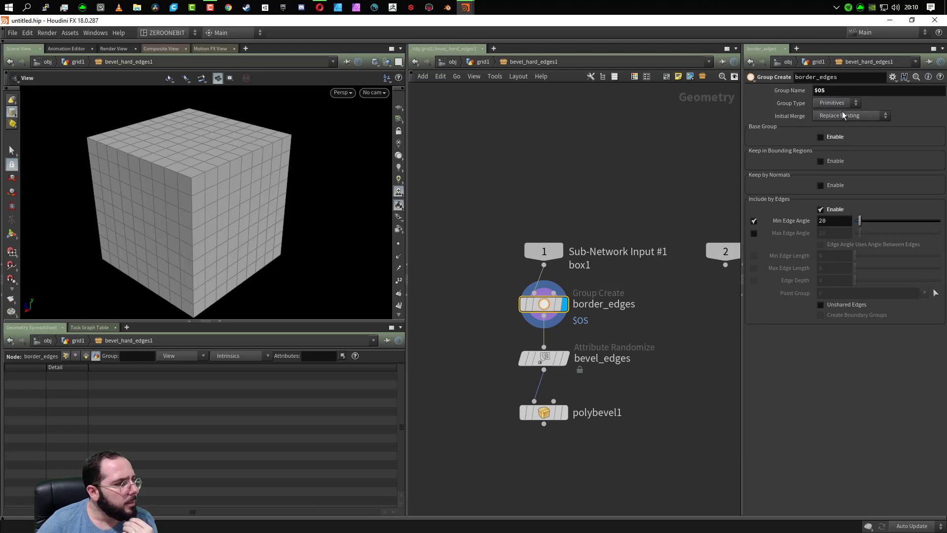
click(826, 132)
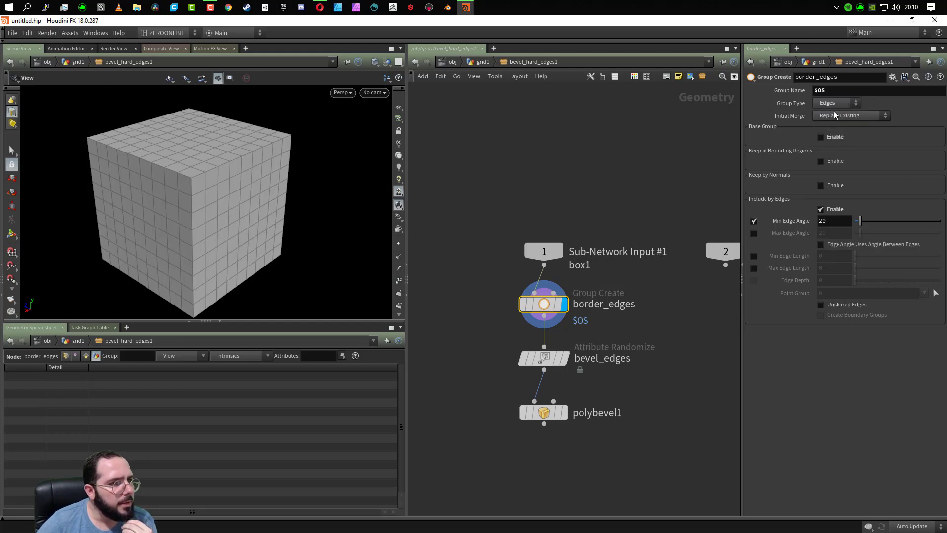
- Copy border_edges, bevel_edges and polybevel1 from inside the copied bevel subnetwork and paste them into grid1
click(79, 62)
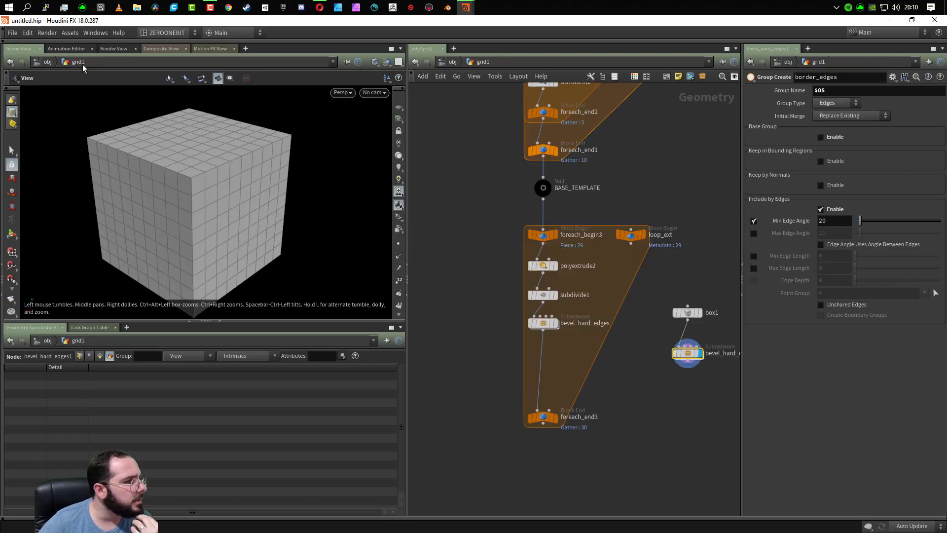
double_click(693, 359)
drag(650, 310, 517, 418)
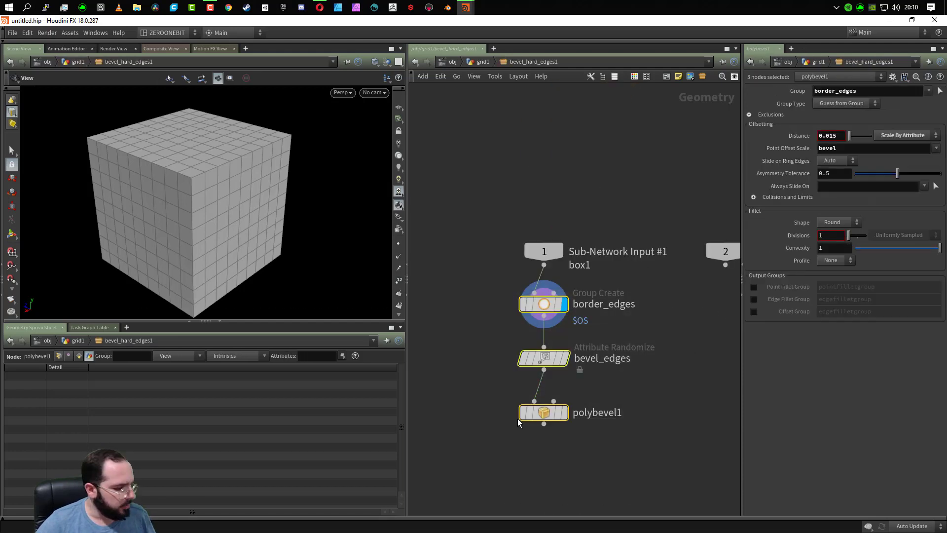
key(ctrl+x)
click(483, 63)
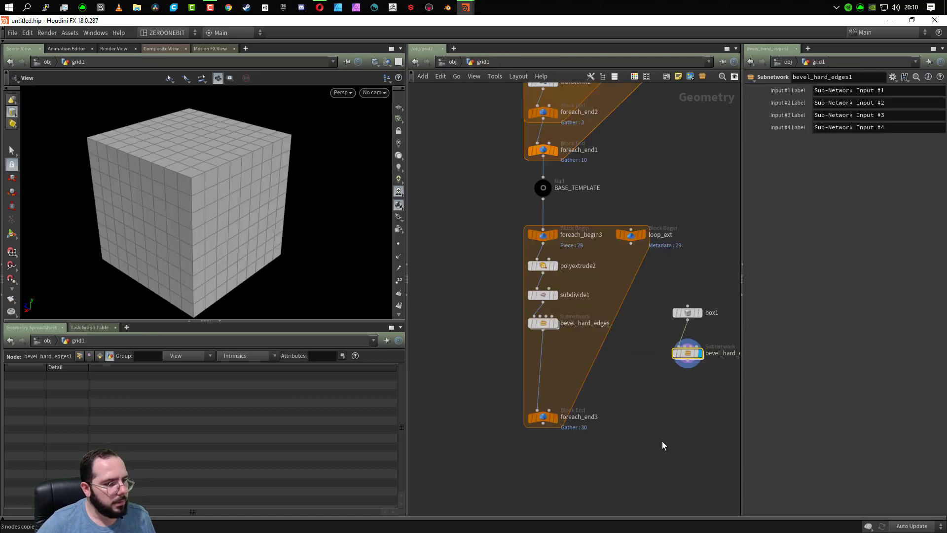
key(ctrl+v)
click(819, 518)
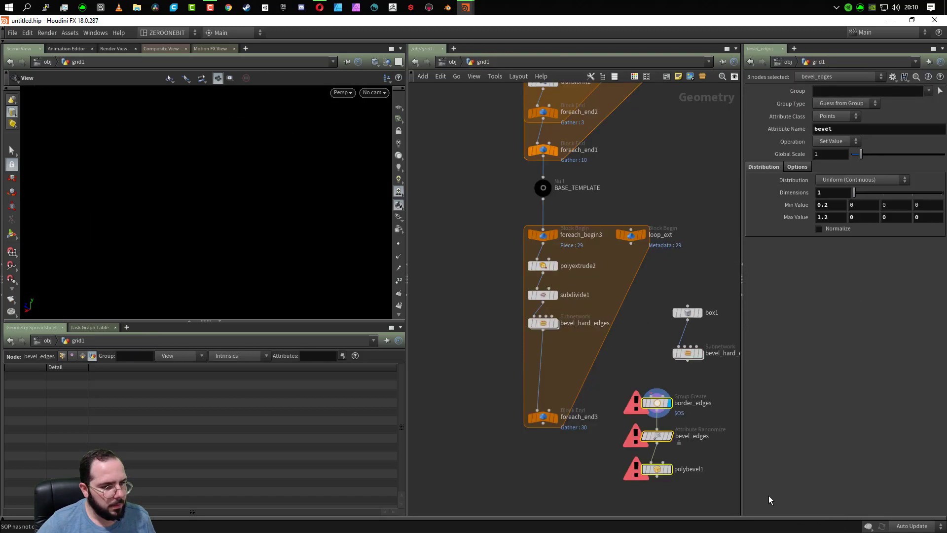
- Insert the pasted three-node bevel chain between box1 and the copied subnetwork, and make polybevel1 the displayed node
drag(659, 404, 692, 329)
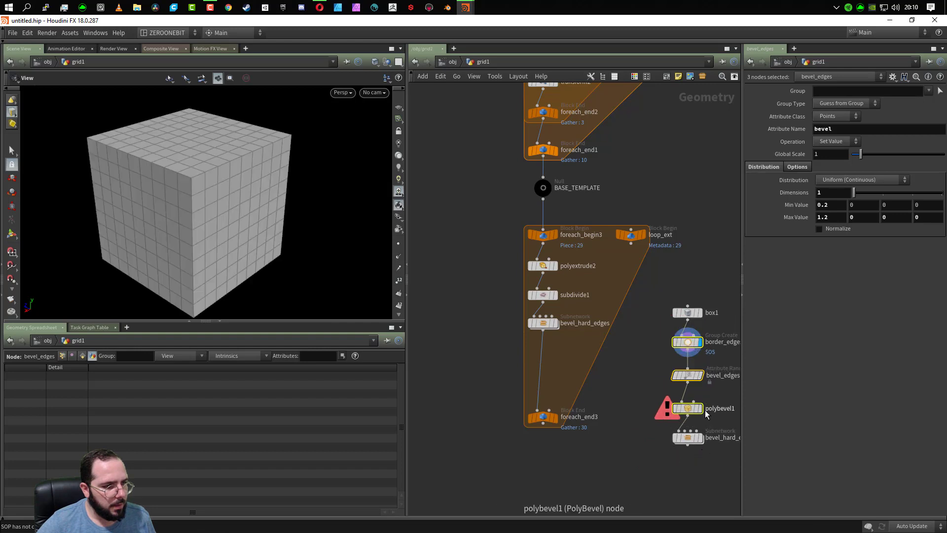
mouse_move(703, 414)
click(641, 412)
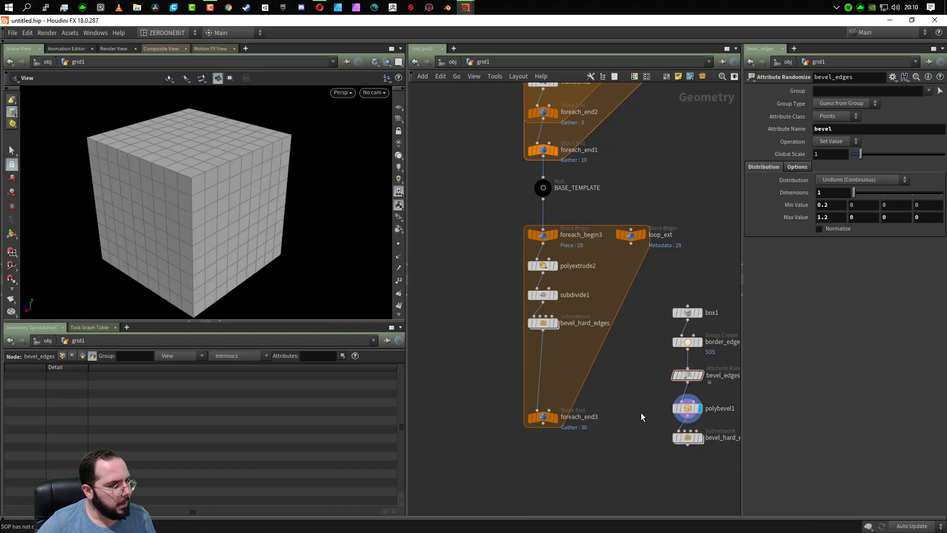
- Set the Primitive Type of box1 to Polygon
click(688, 312)
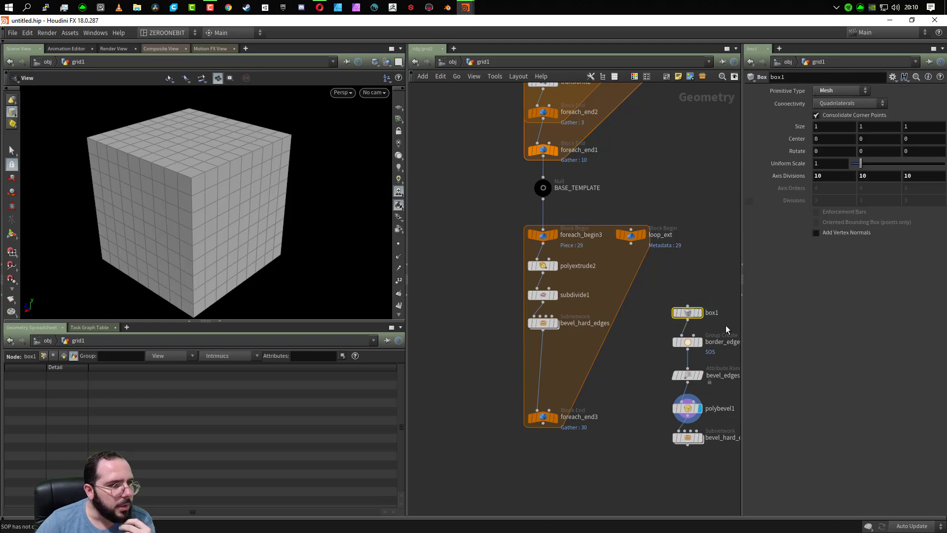
click(845, 92)
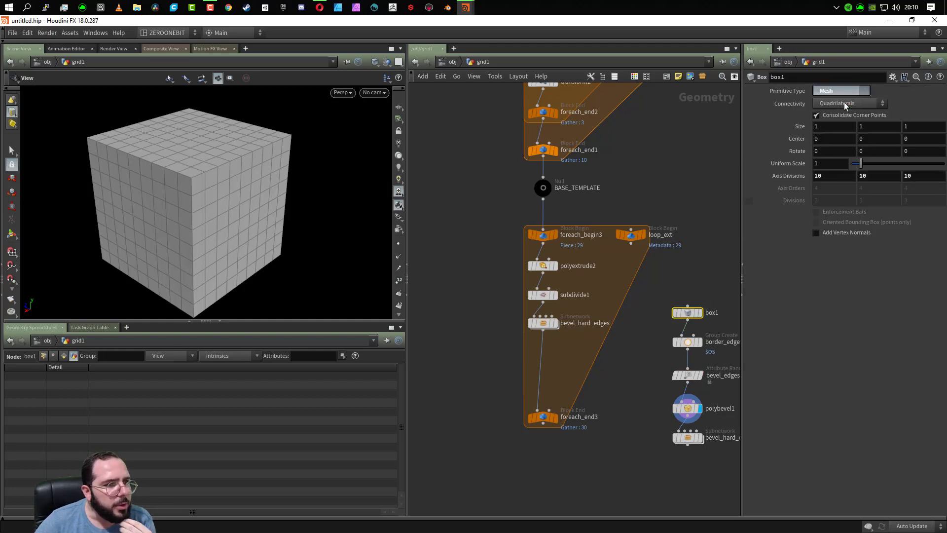
click(845, 102)
- Insert a Subdivide node between box1 and border_edges
key(Tab)
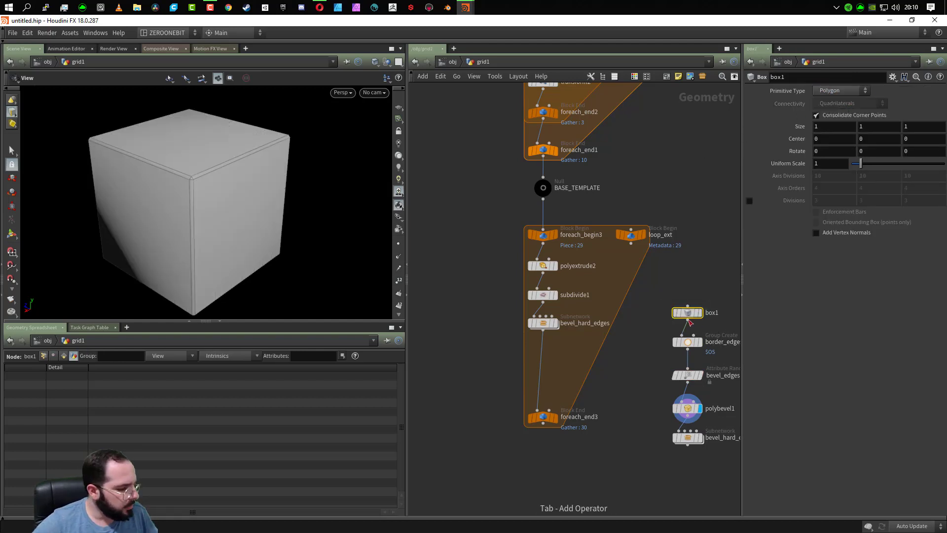
text(subdiv)
key(Return)
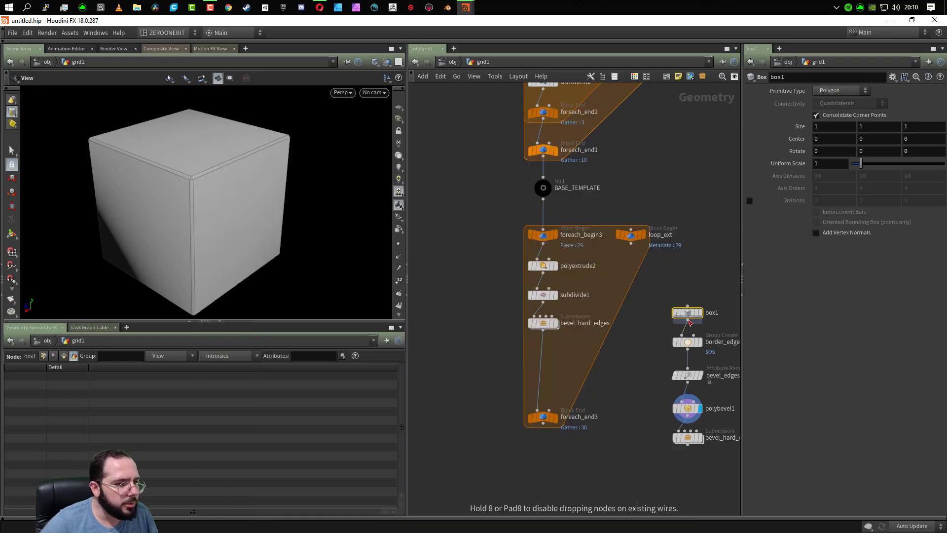
click(687, 338)
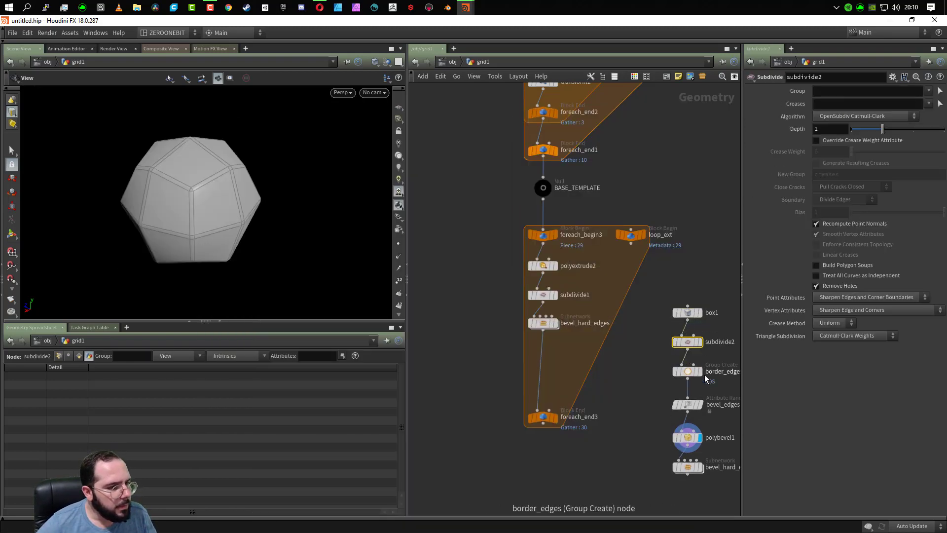
- Display subdivide2 and set its Algorithm to OpenSubdiv Bilinear with a Depth of 3
click(700, 341)
mouse_move(687, 339)
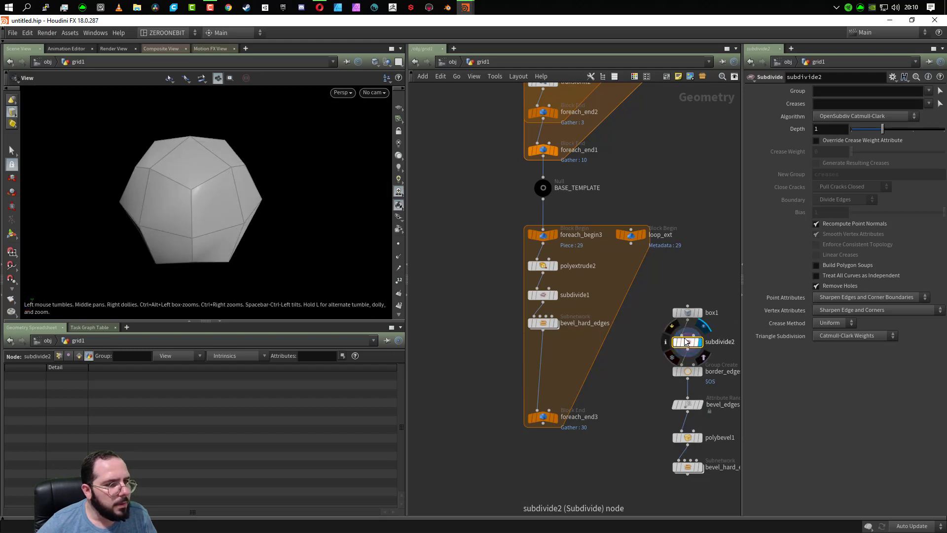
click(886, 117)
click(859, 165)
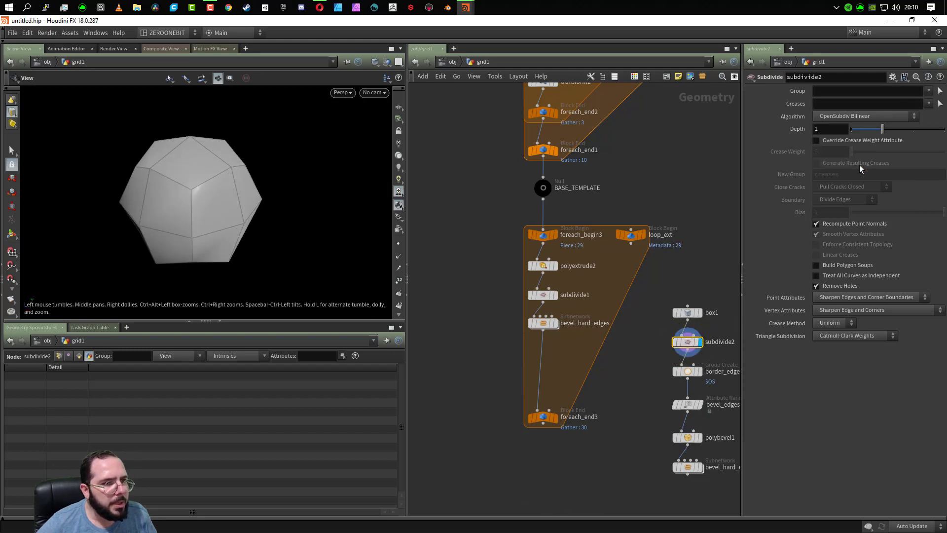
drag(895, 129, 942, 129)
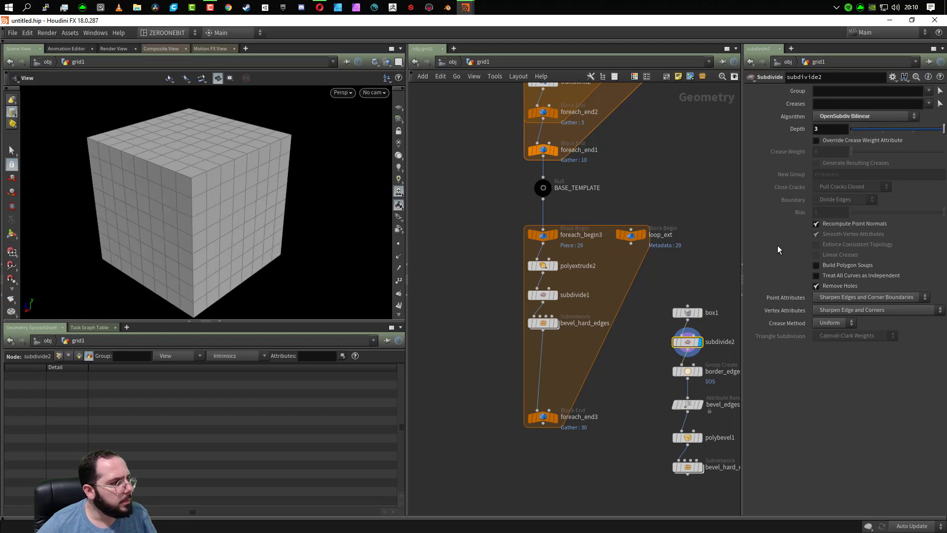
- Display border_edges, bevel_edges and polybevel1 in turn to inspect each stage of the bevel on the subdivided box
click(700, 371)
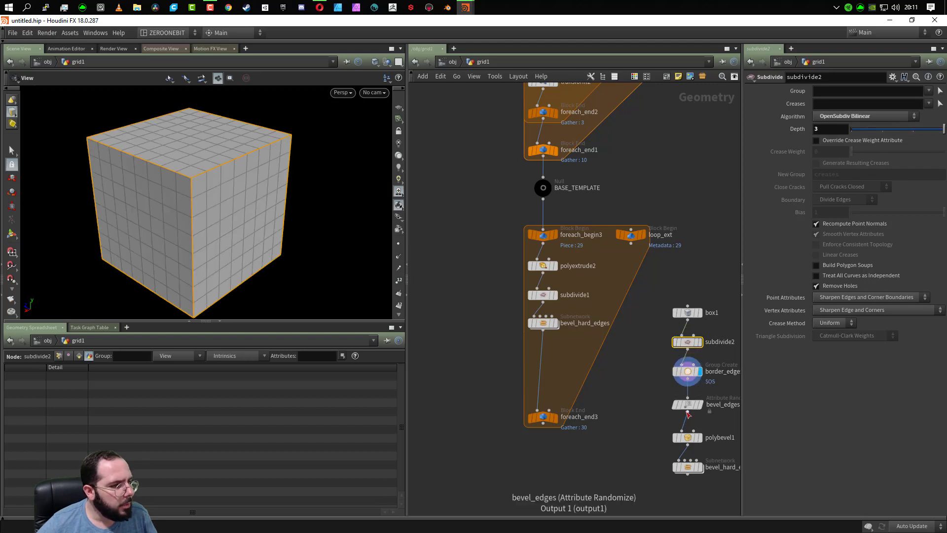
click(702, 405)
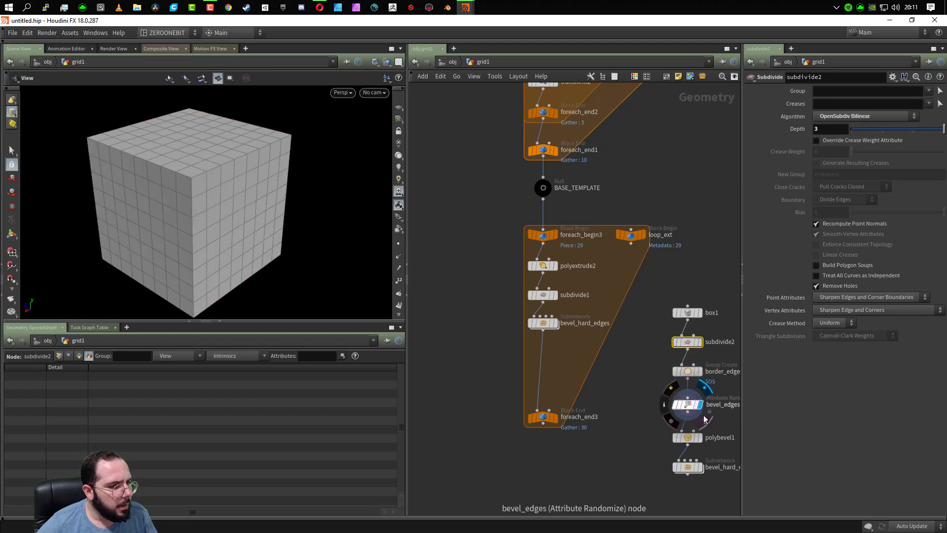
click(700, 438)
mouse_move(700, 471)
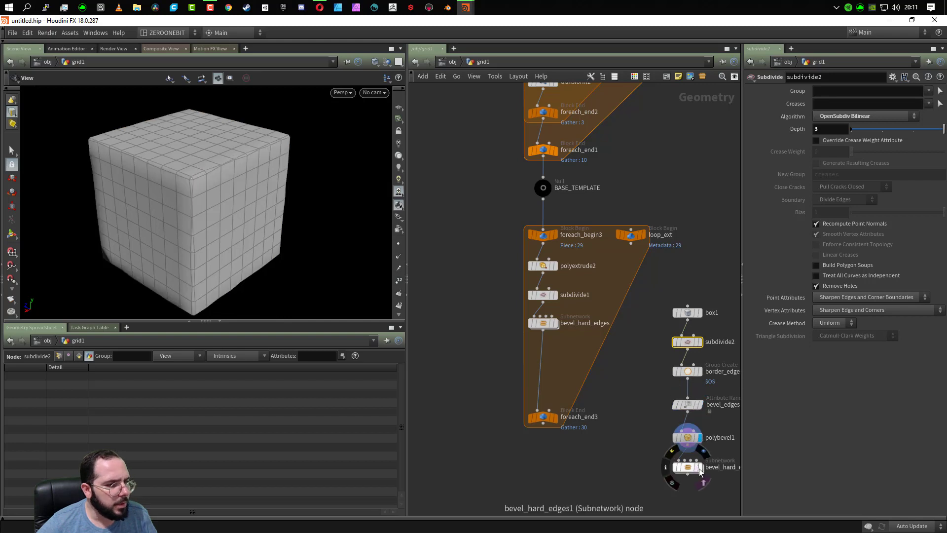
- Delete the pasted border_edges, bevel_edges and polybevel1 nodes together with the copied bevel subnetwork
drag(657, 369, 631, 513)
drag(618, 352, 708, 495)
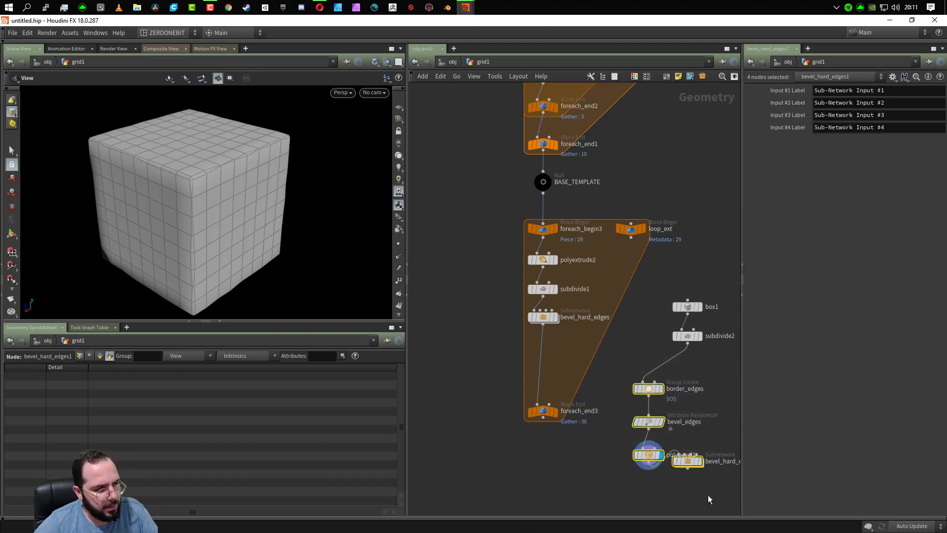
key(Delete)
- Duplicate the bevel_hard_edges subnetwork from the plank loop, place it beneath subdivide2 and connect it to subdivide2's output
click(542, 316)
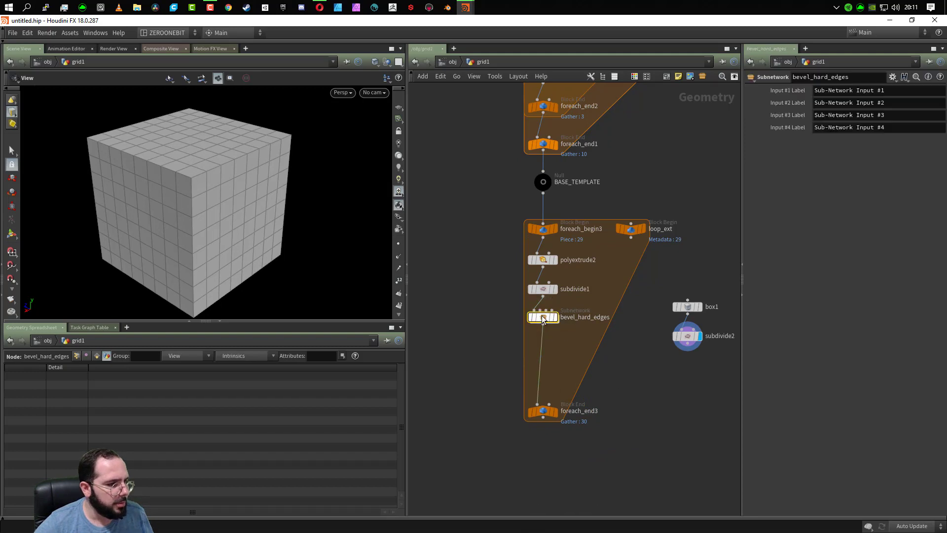
key(ctrl+c)
key(ctrl+v)
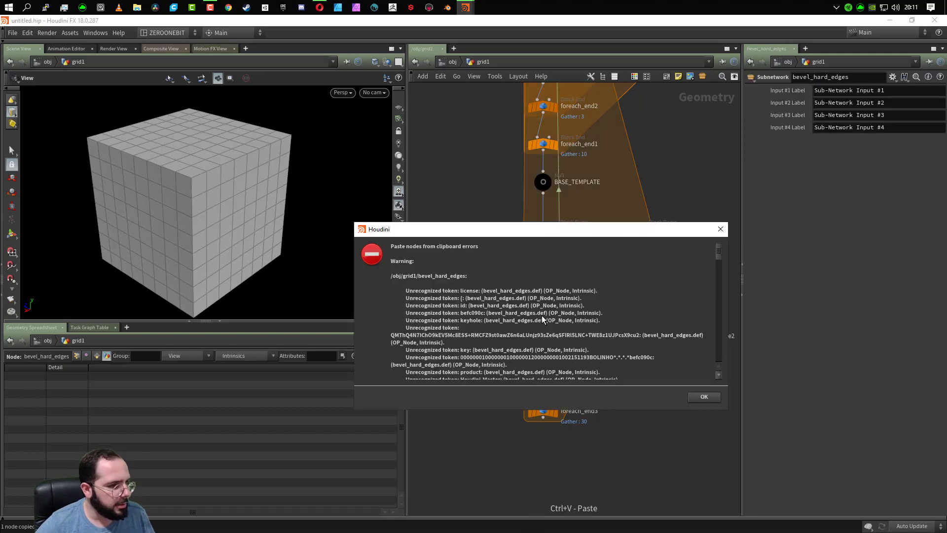
click(706, 397)
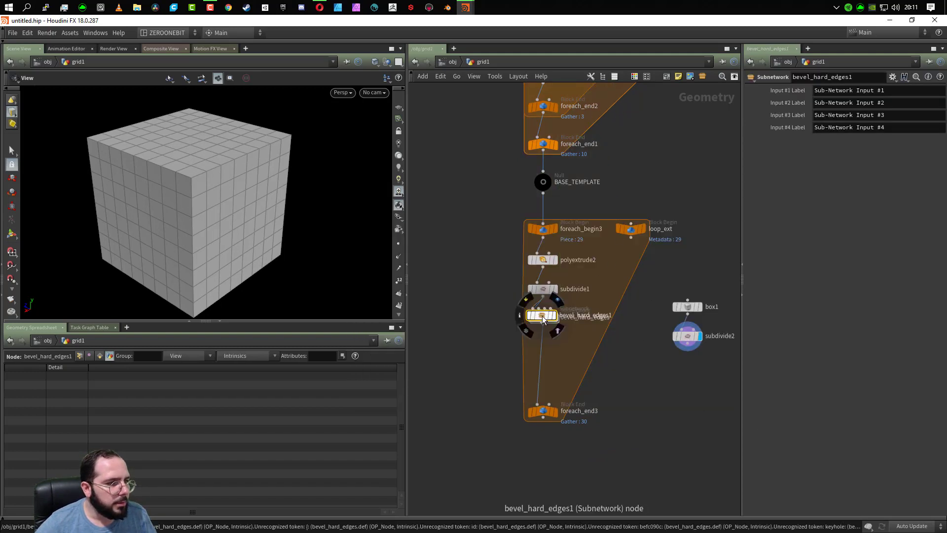
drag(543, 319, 686, 382)
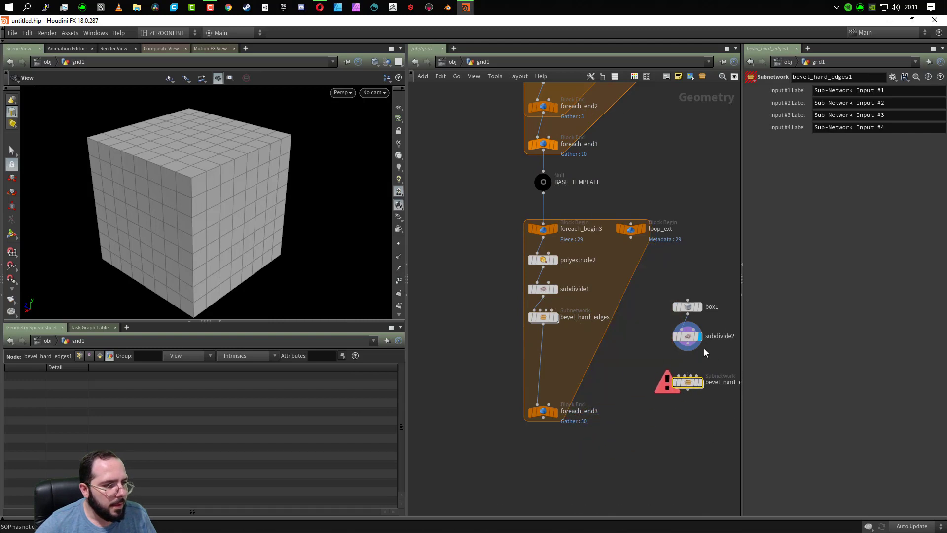
click(689, 351)
click(679, 376)
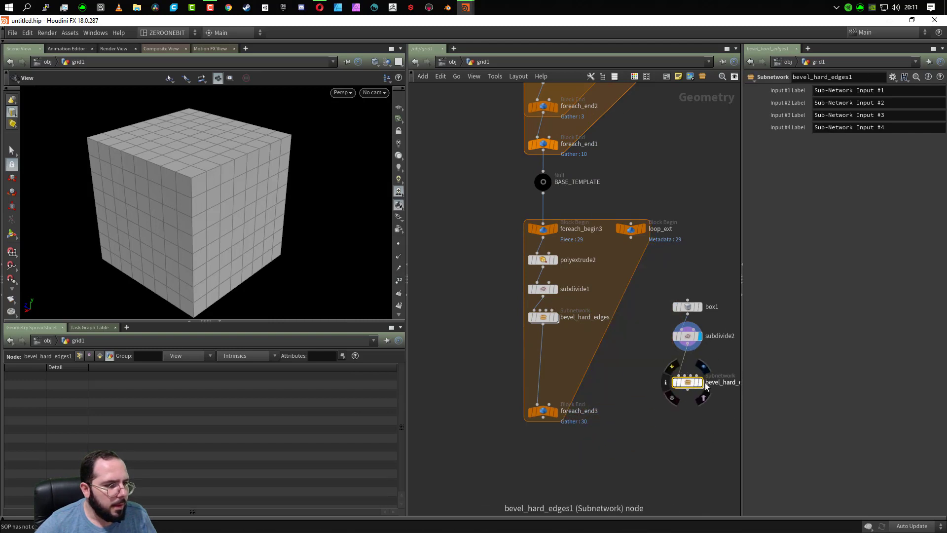
- Display the duplicated bevel subnetwork and inspect the beveled box in the viewport
click(700, 382)
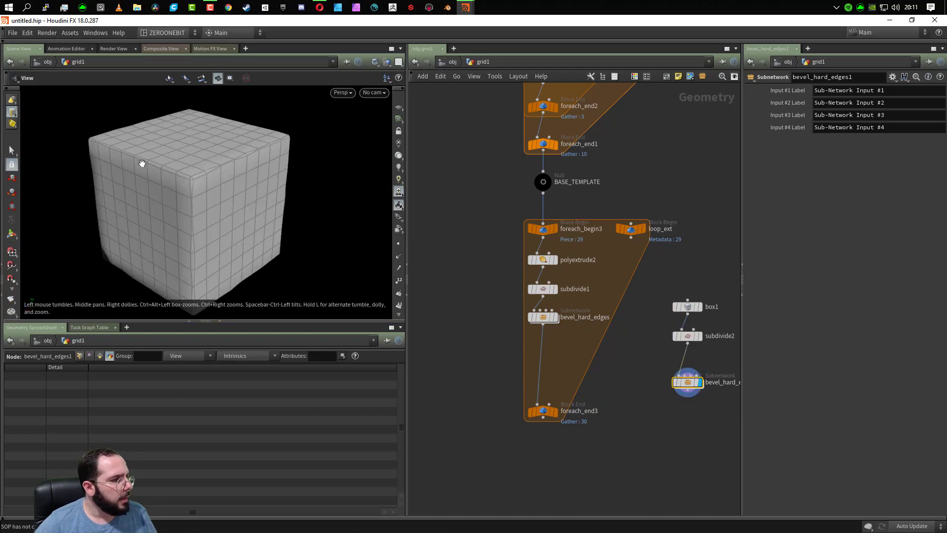
scroll(142, 163, up, 3)
drag(346, 146, 212, 197)
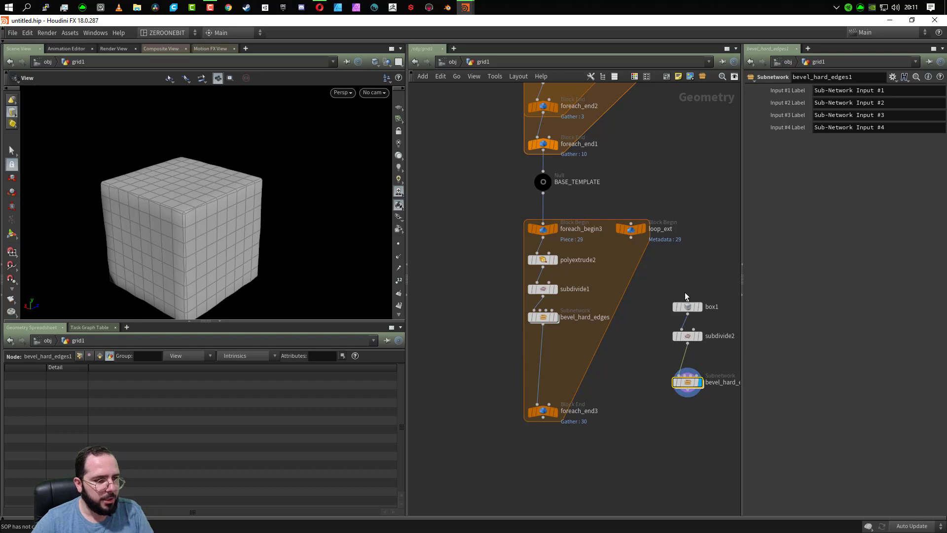
- Delete box1, subdivide2 and the duplicated bevel subnetwork, and display the original bevel_hard_edges node in the plank loop
drag(668, 288, 726, 437)
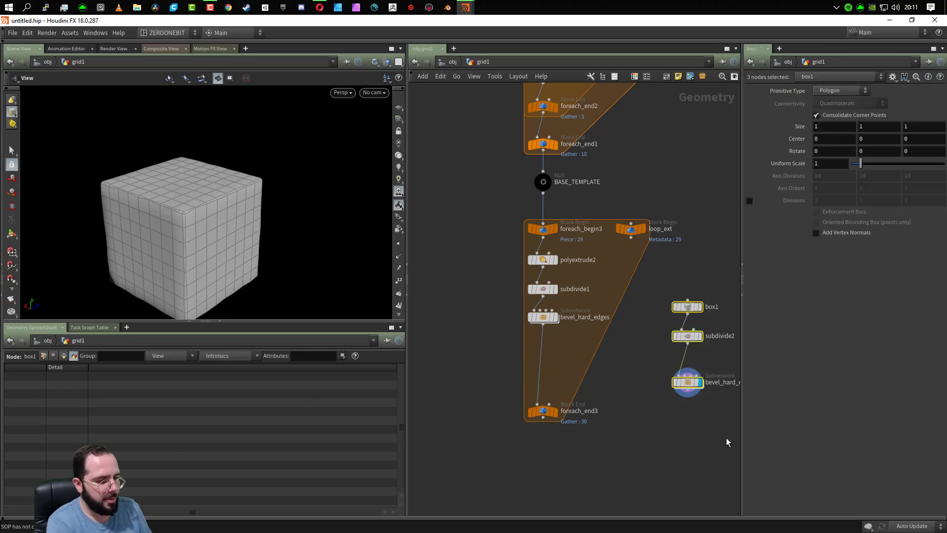
key(Delete)
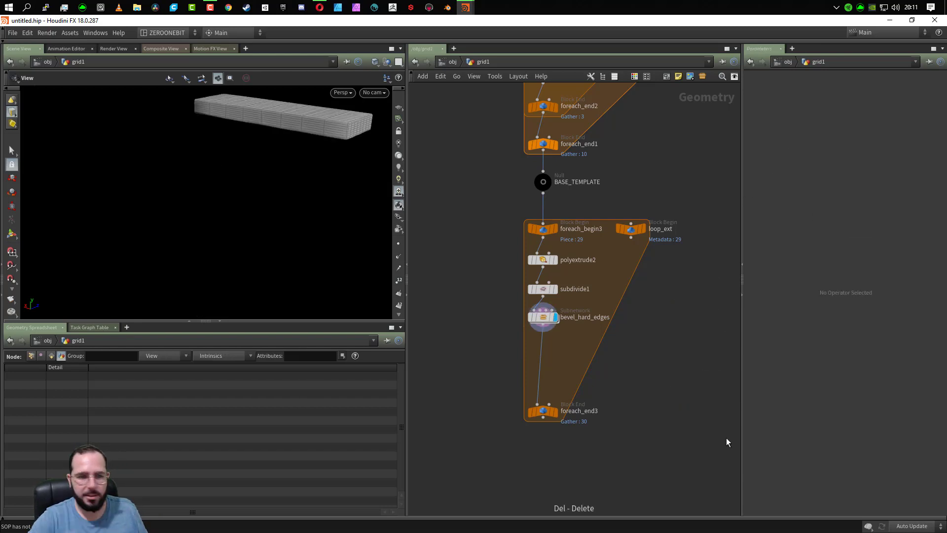
click(545, 320)
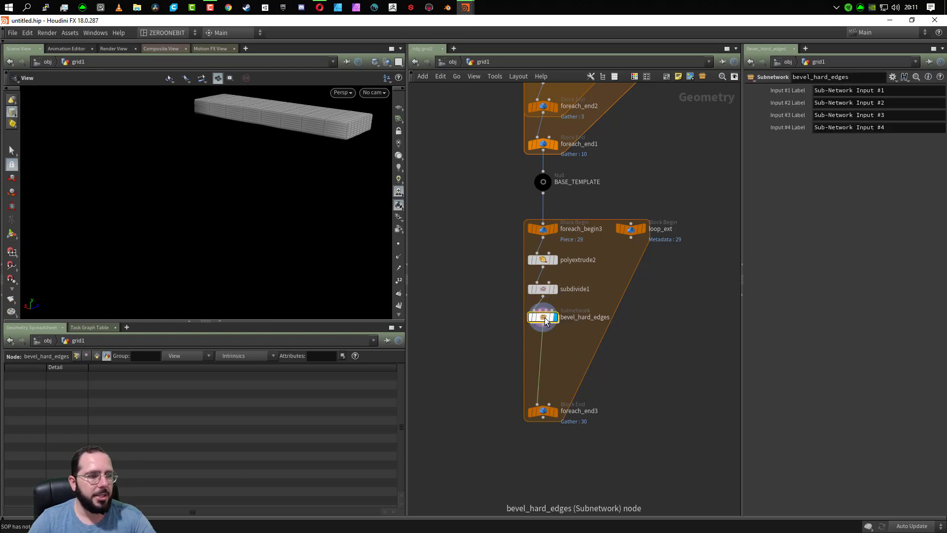
- Examine the single beveled plank output by bevel_hard_edges from several angles
middle_drag(710, 167, 702, 473)
scroll(680, 380, down, 3)
key(f)
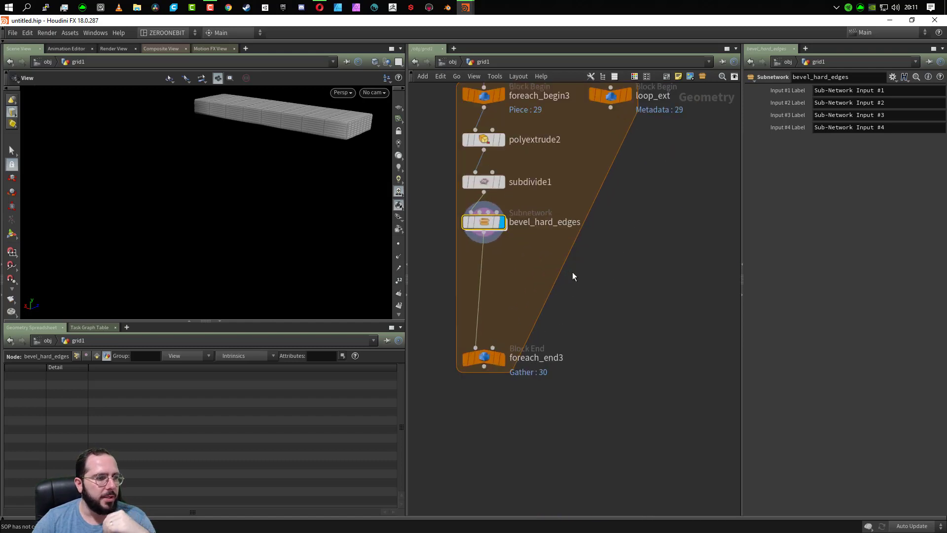
mouse_move(491, 231)
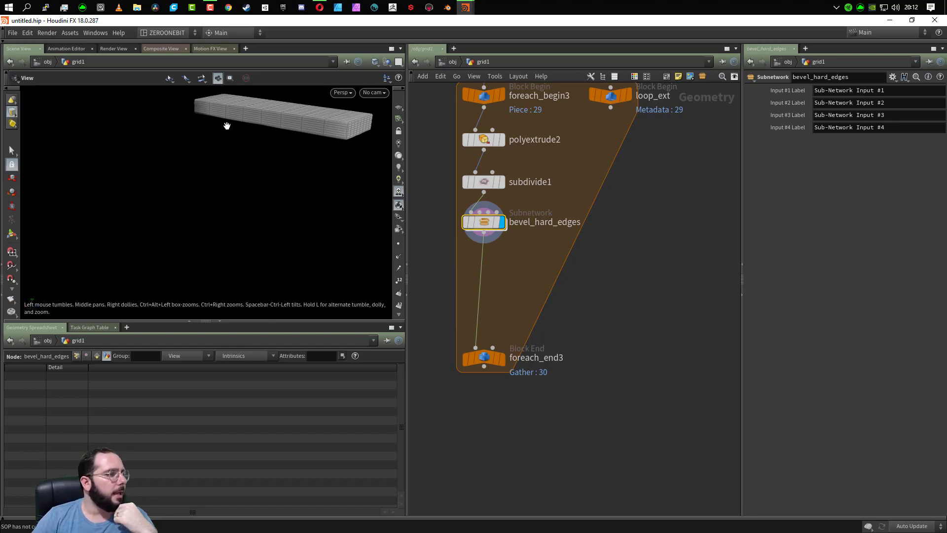
alt+drag(227, 125, 273, 163)
middle_drag(269, 222, 318, 272)
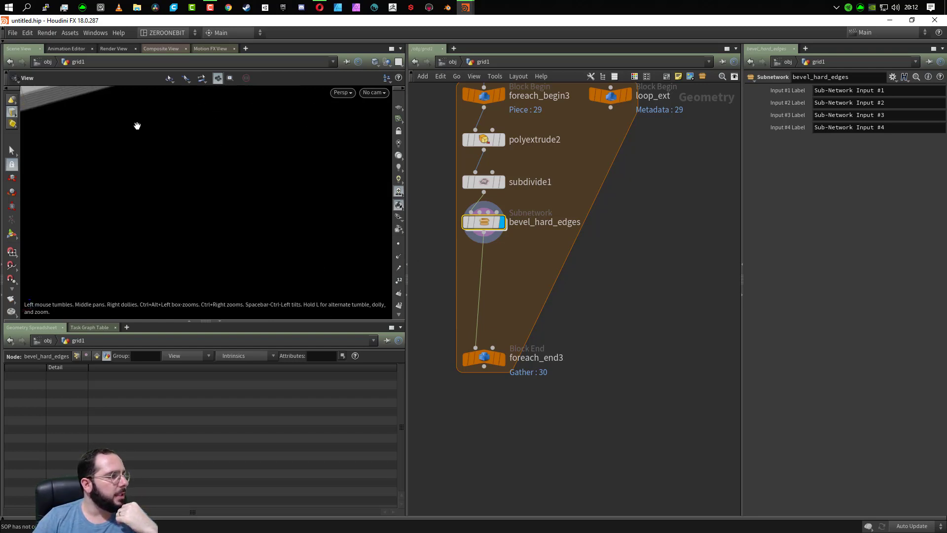
middle_drag(137, 125, 233, 243)
scroll(233, 243, down, 6)
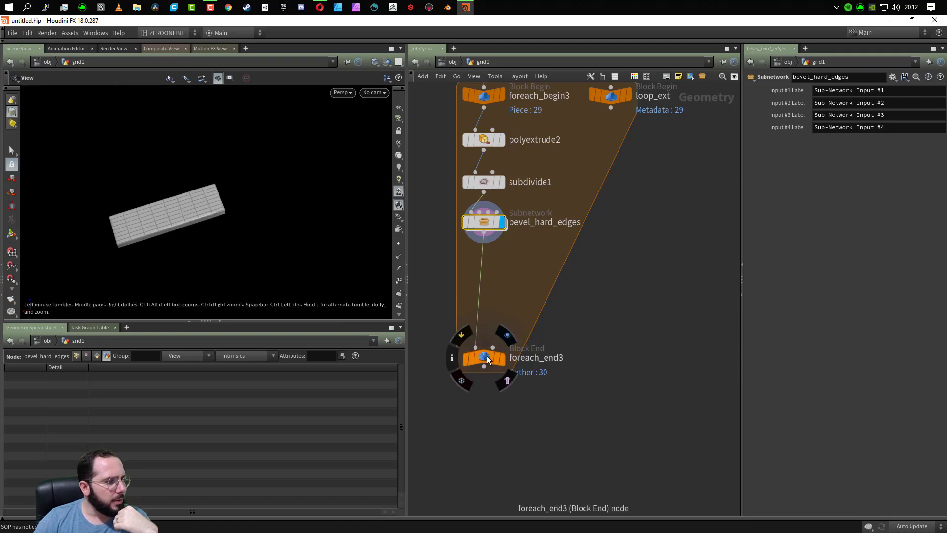
- Move foreach_end3 up beneath bevel_hard_edges, add a For-Each Connected Piece loop below it and wire foreach_end3 into connectivity1
drag(481, 355, 475, 261)
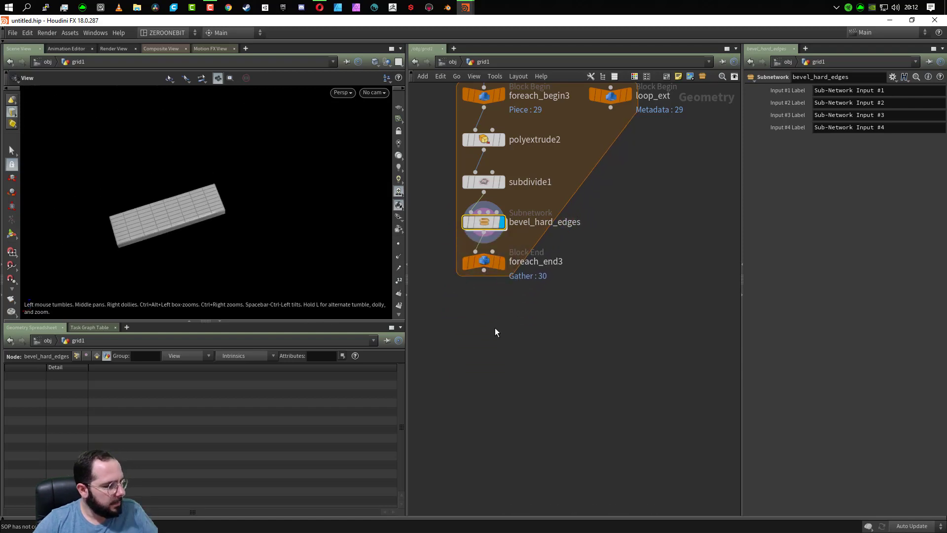
key(Tab)
text(for)
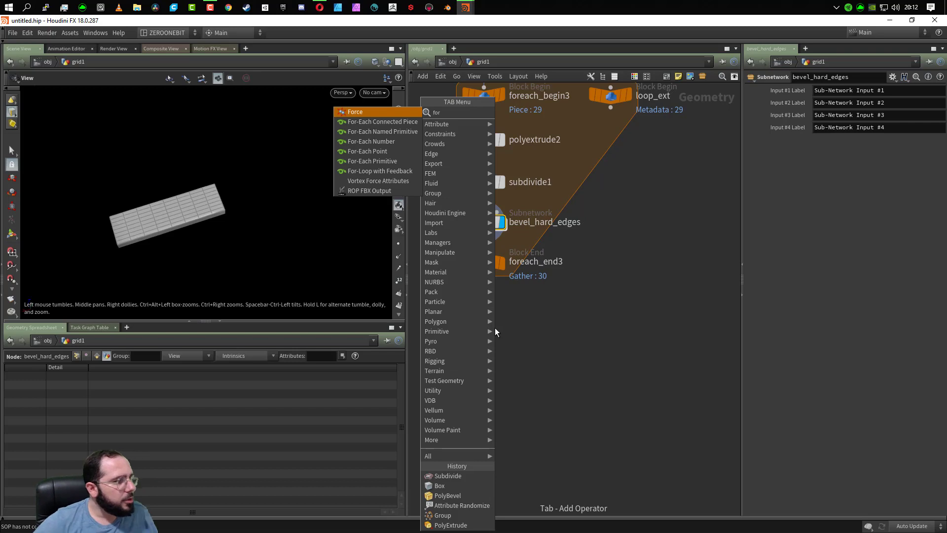
click(404, 123)
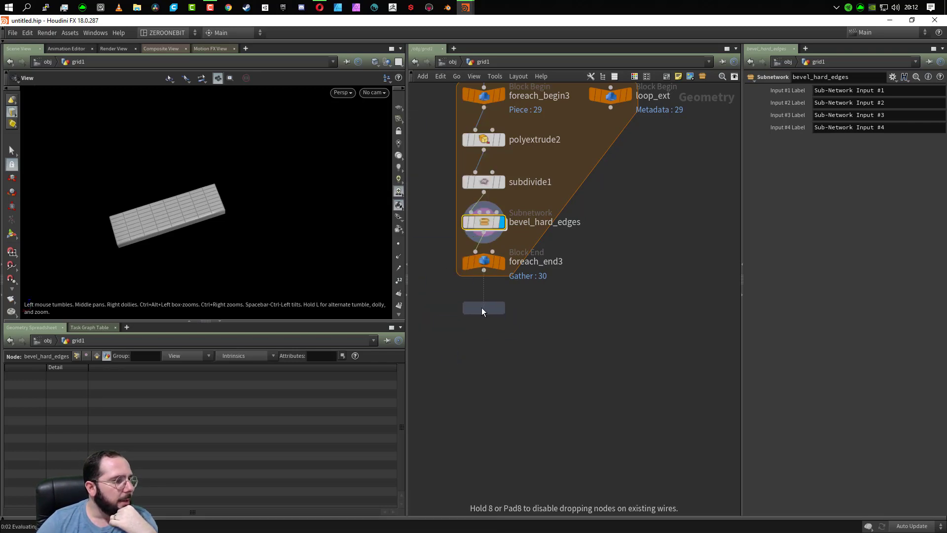
click(481, 306)
click(487, 281)
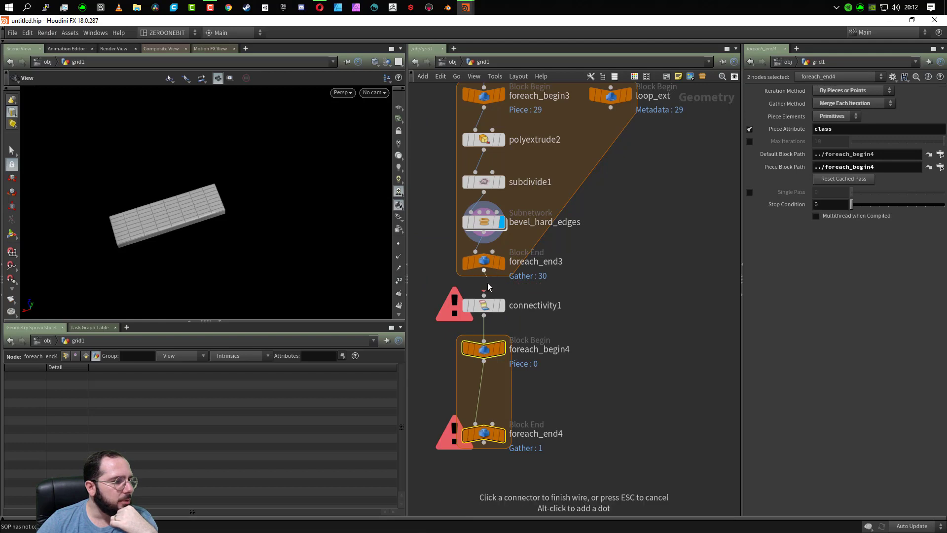
click(483, 294)
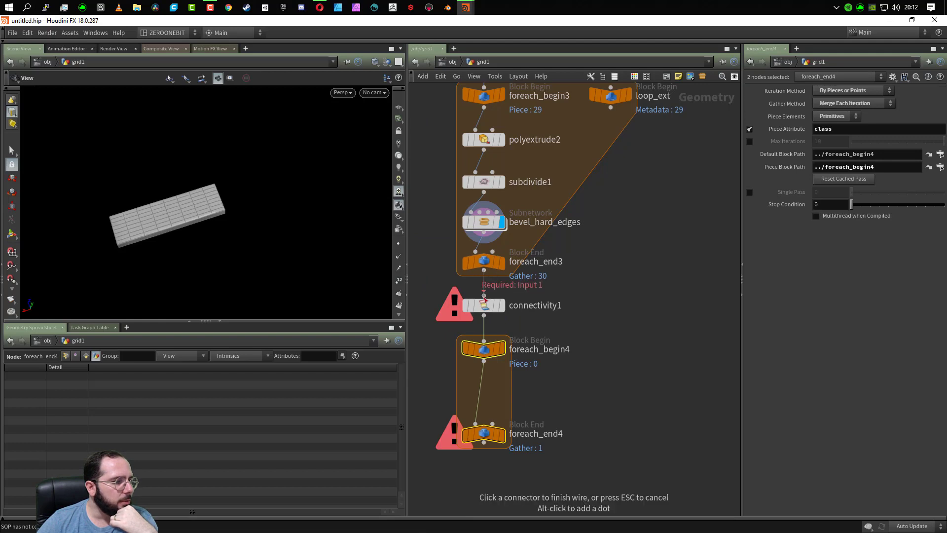
- Display the foreach_end3 output and view the complete beveled plank layout
click(502, 262)
middle_drag(63, 220, 196, 196)
scroll(208, 267, down, 2)
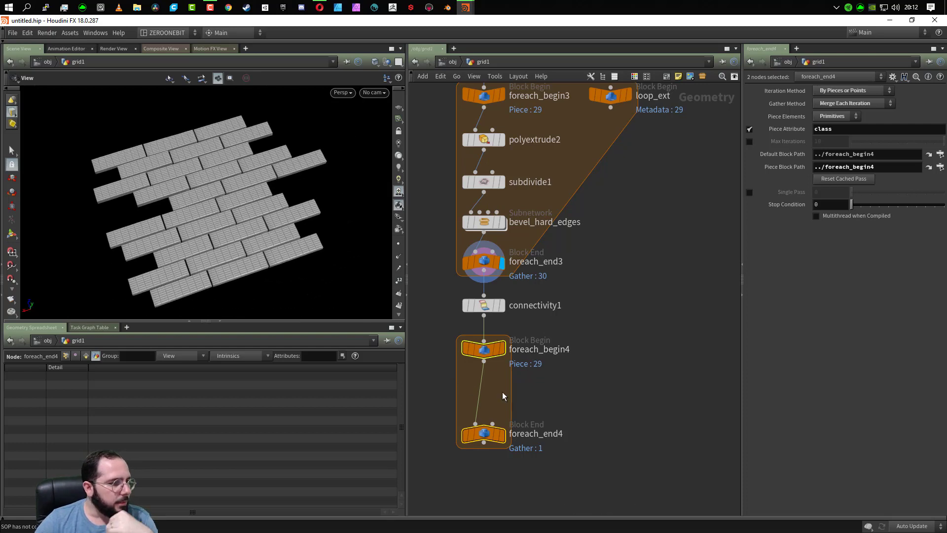
- Insert a Color node between foreach_begin4 and foreach_end4
key(Tab)
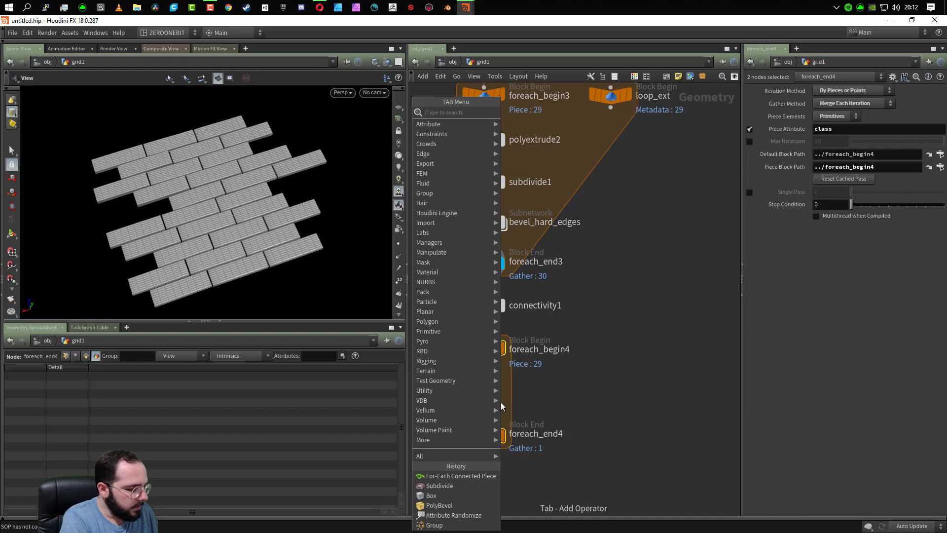
text(color)
key(Return)
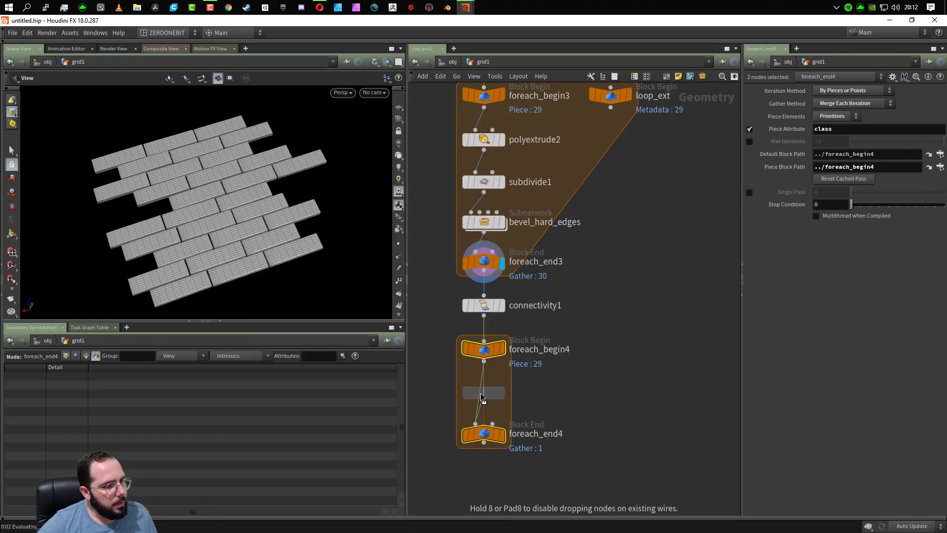
click(481, 393)
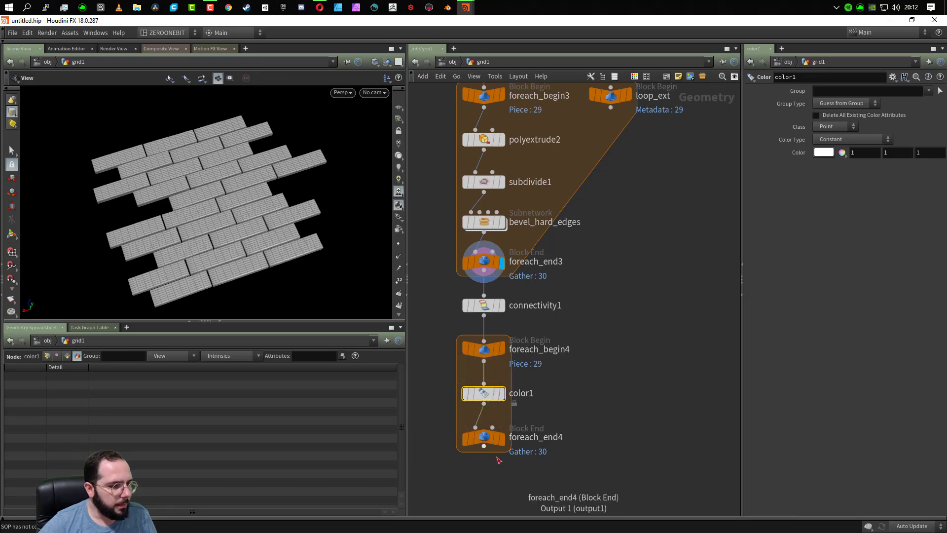
- Space out the nodes in the new loop and insert an Attribute Randomize node directly below foreach_begin4
scroll(501, 457, down, 3)
scroll(502, 448, up, 4)
drag(472, 390, 472, 409)
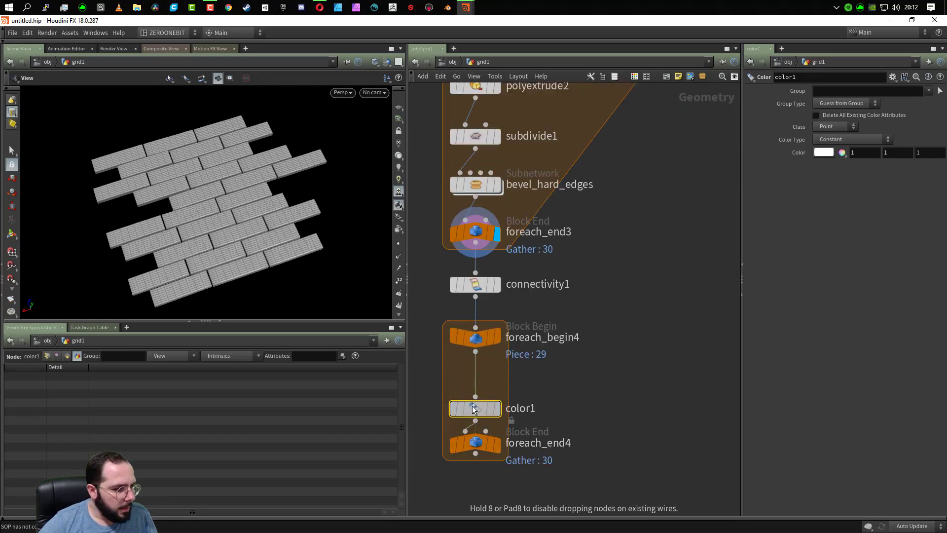
drag(655, 357, 435, 516)
drag(485, 445, 485, 497)
click(480, 460)
drag(481, 461, 480, 449)
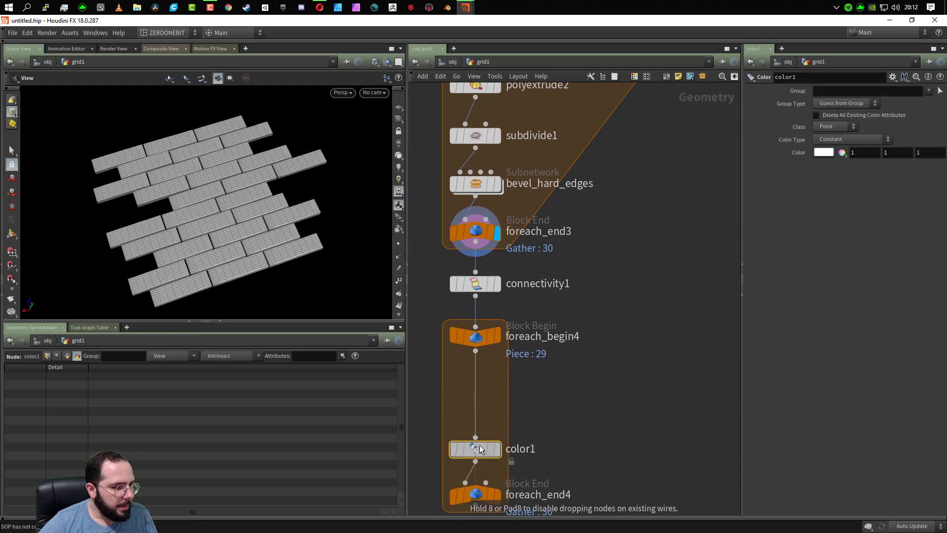
key(Tab)
text(attr)
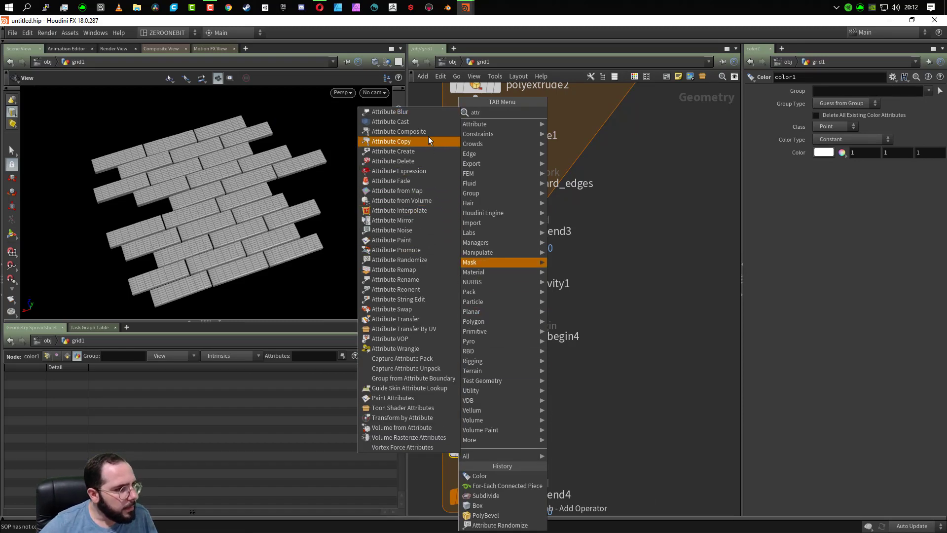
click(421, 261)
click(478, 385)
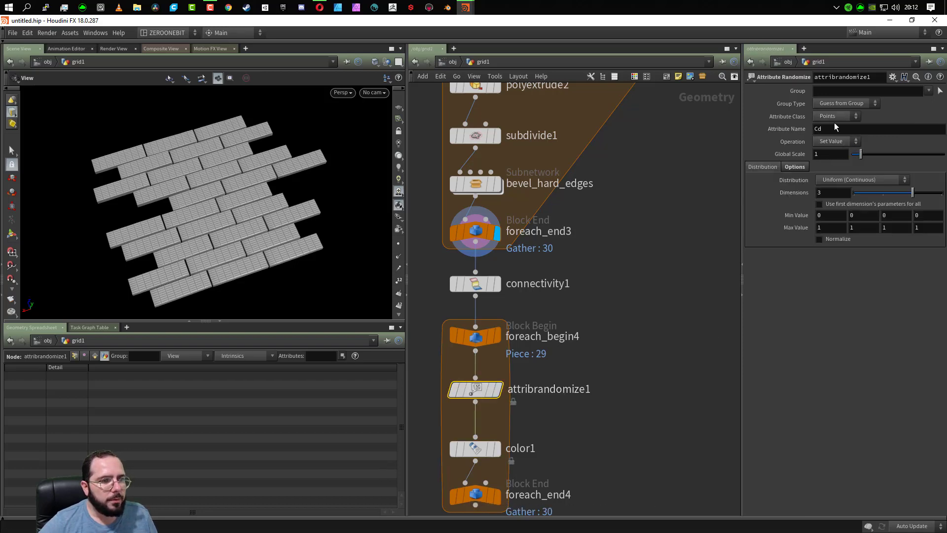
- Delete the color1 node from the loop and display foreach_end4
click(472, 446)
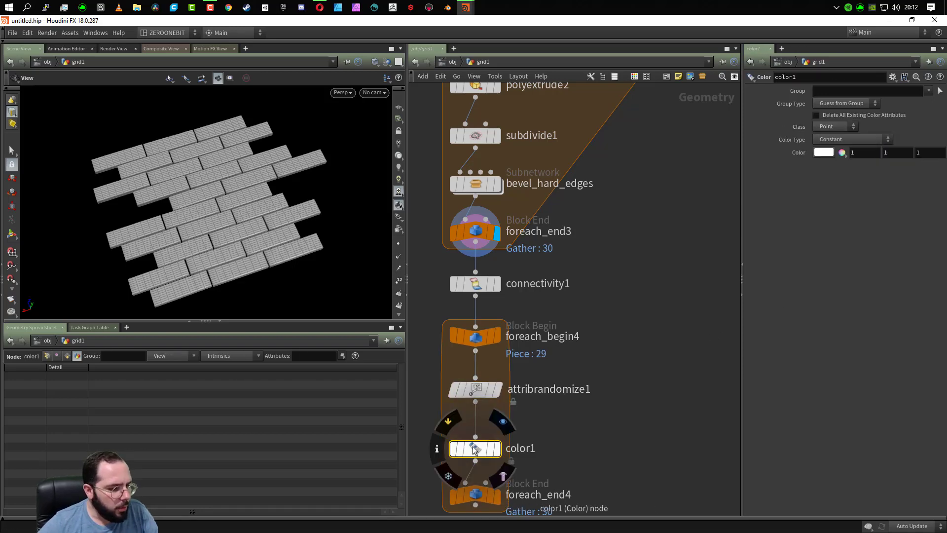
key(Delete)
click(497, 497)
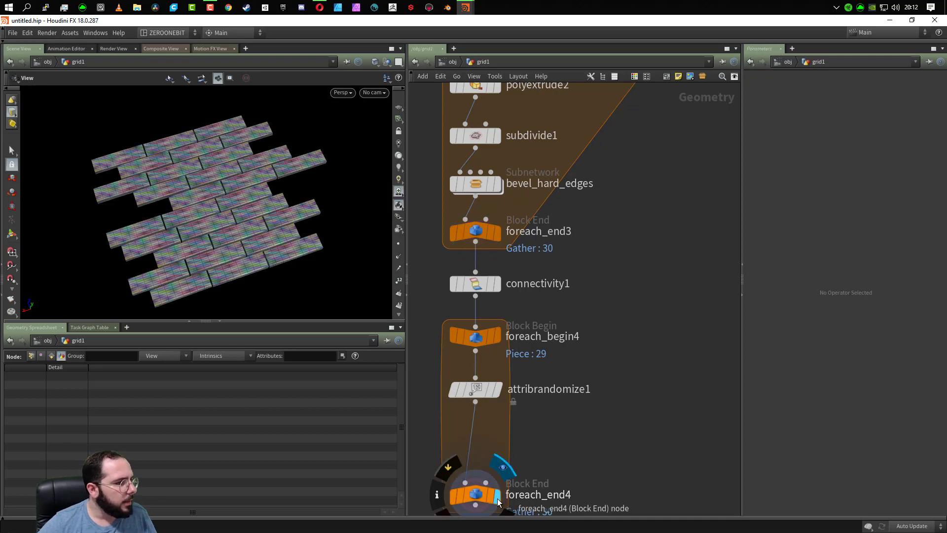
- Display attribrandomize1 and set its Attribute Class to Detail after trying Primitives
click(495, 391)
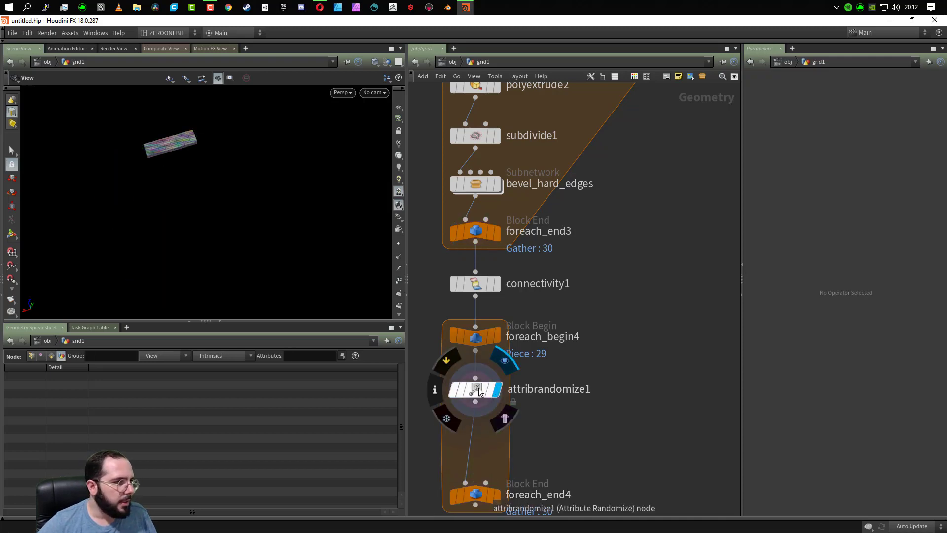
scroll(189, 174, up, 5)
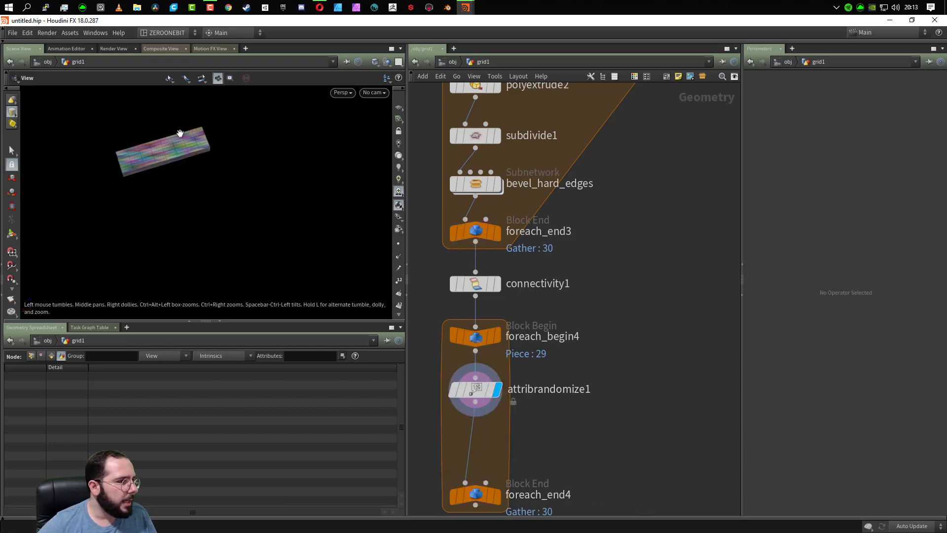
click(473, 391)
click(820, 116)
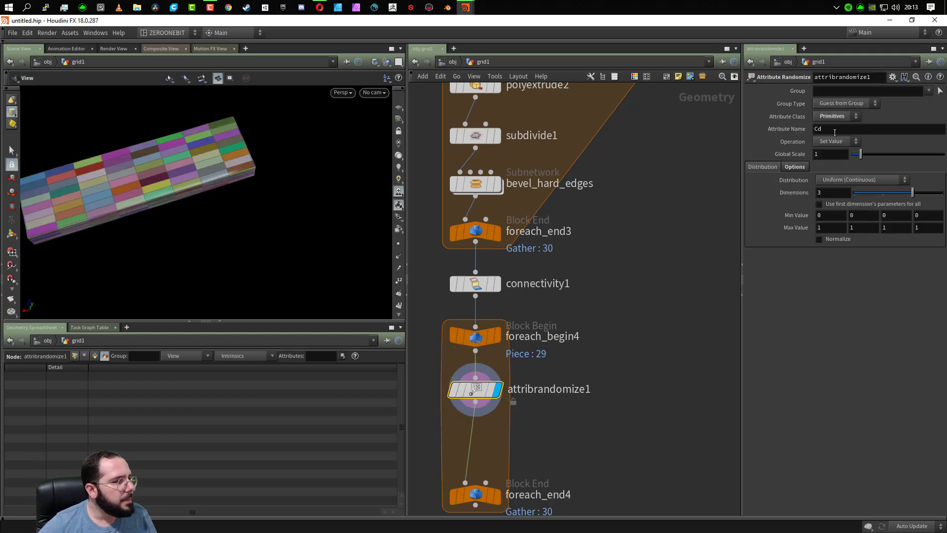
click(836, 116)
click(838, 124)
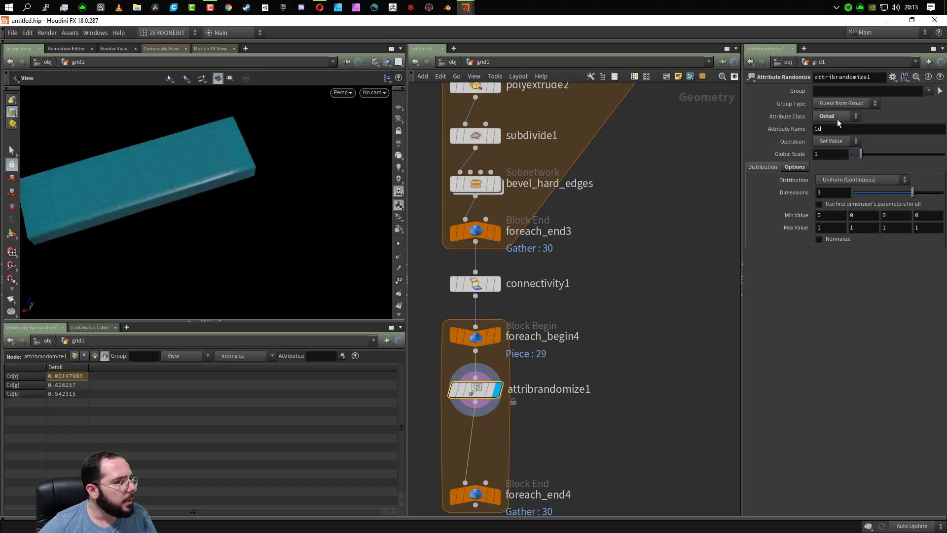
- Display foreach_end4 to inspect the planks and insert a Color node between attribrandomize1 and foreach_end4
click(499, 499)
drag(217, 201, 257, 212)
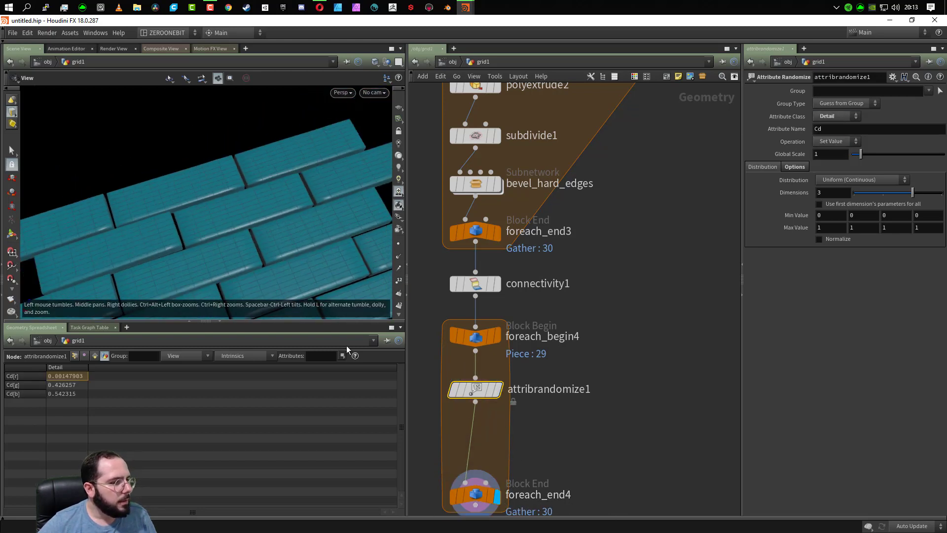
key(Tab)
text(color)
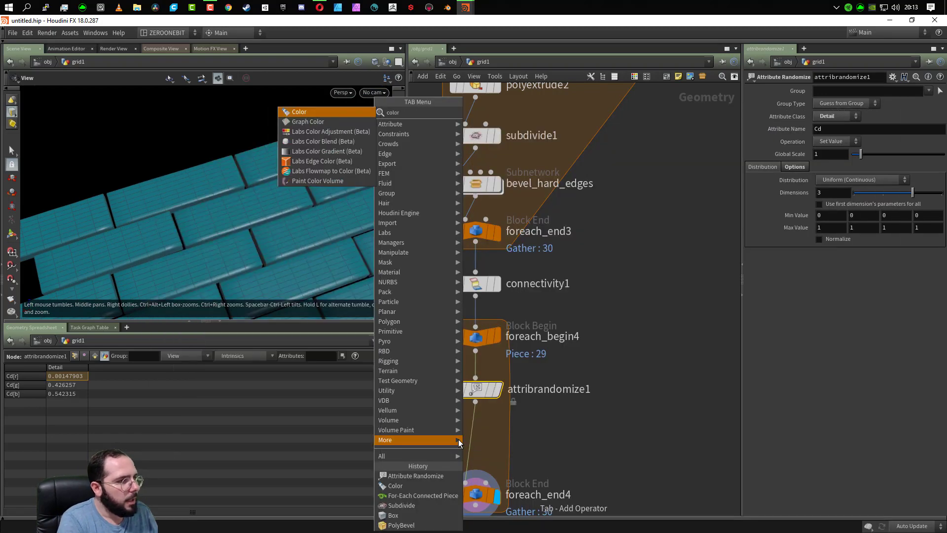
key(Return)
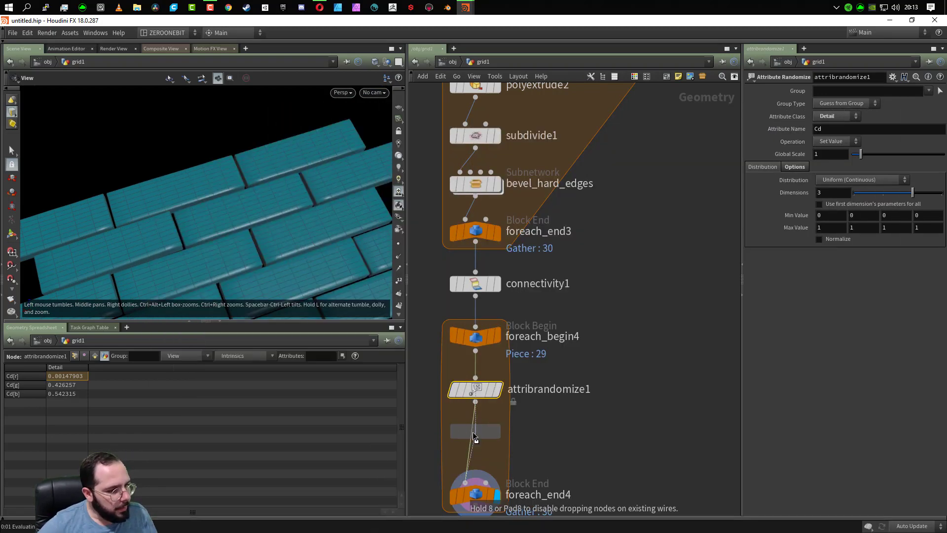
click(474, 435)
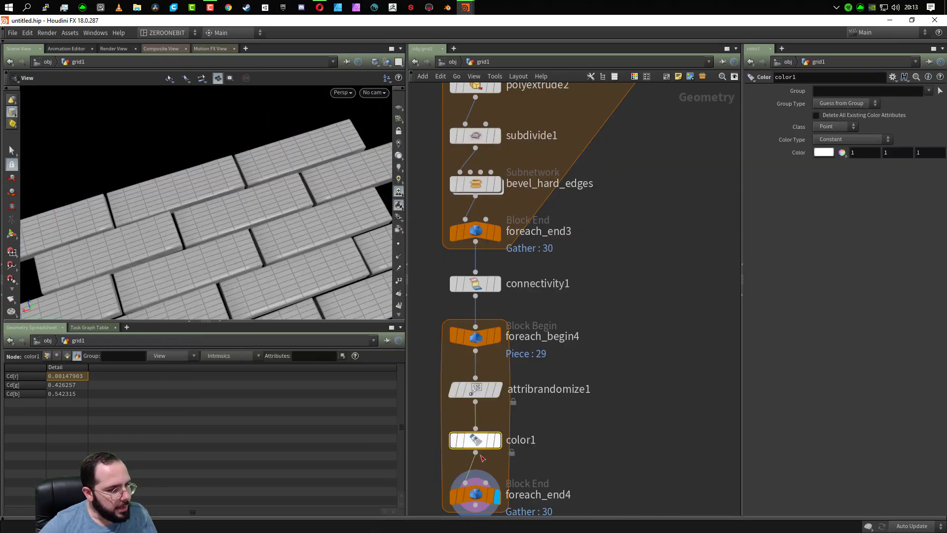
- Set the fourth Max Value component of attribrandomize1 to 0
click(488, 395)
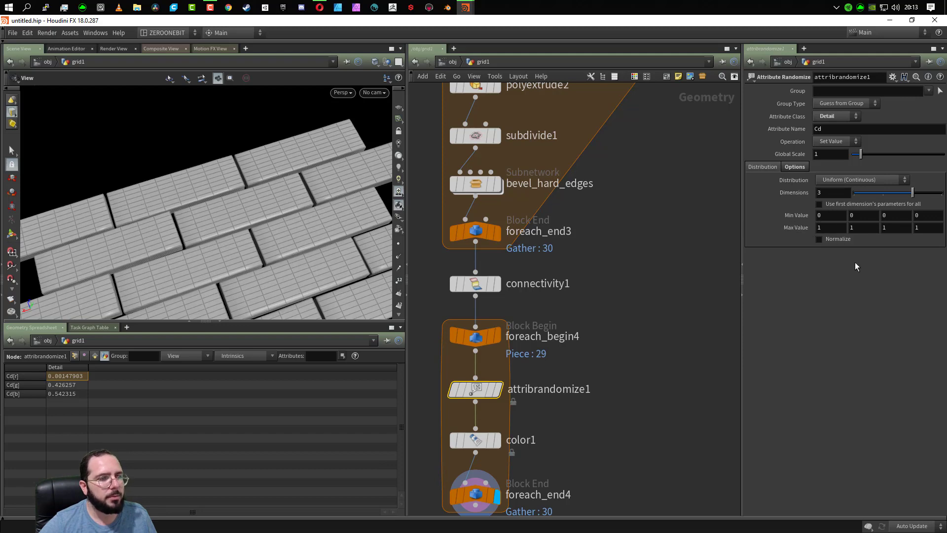
click(925, 225)
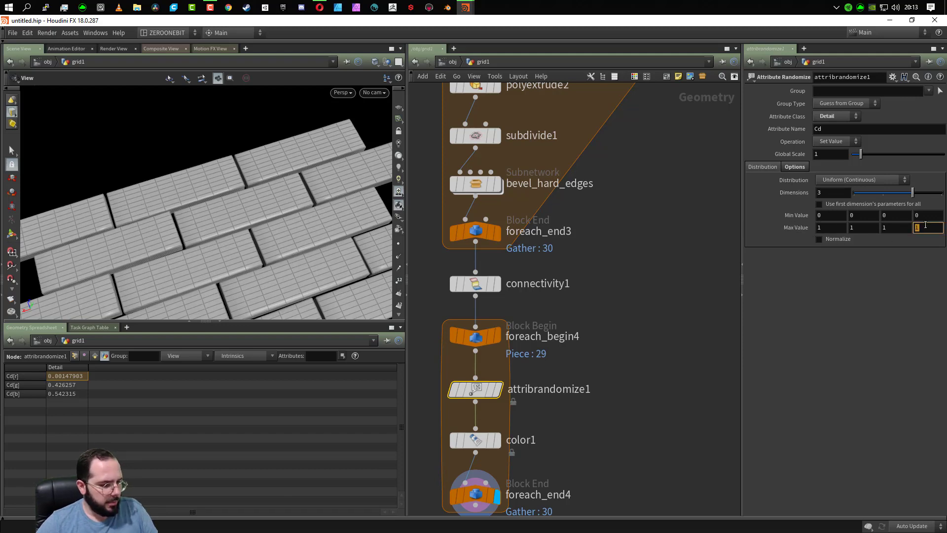
key(Tab)
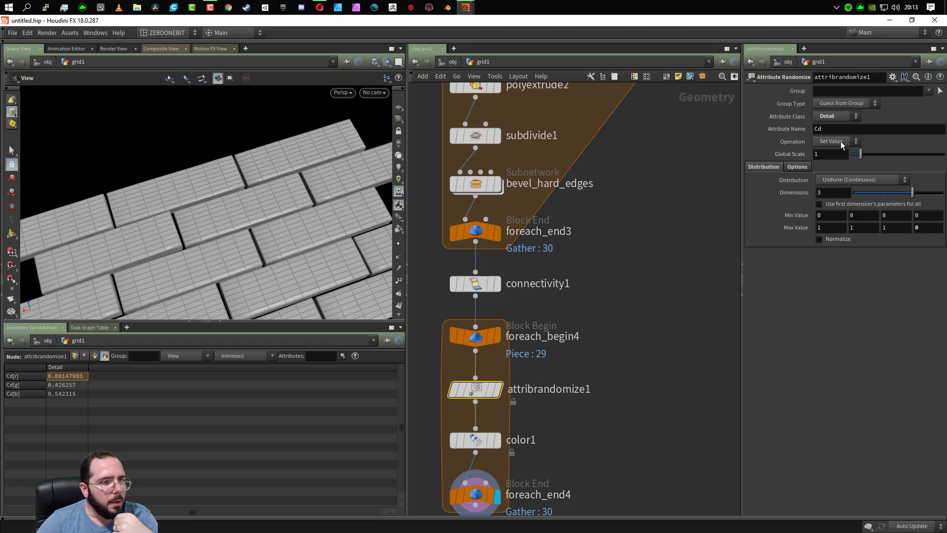
- Compare the color1 and foreach_end4 outputs, and set color1's Color Type to Random from Attribute
middle_drag(609, 464, 613, 383)
click(488, 360)
click(502, 362)
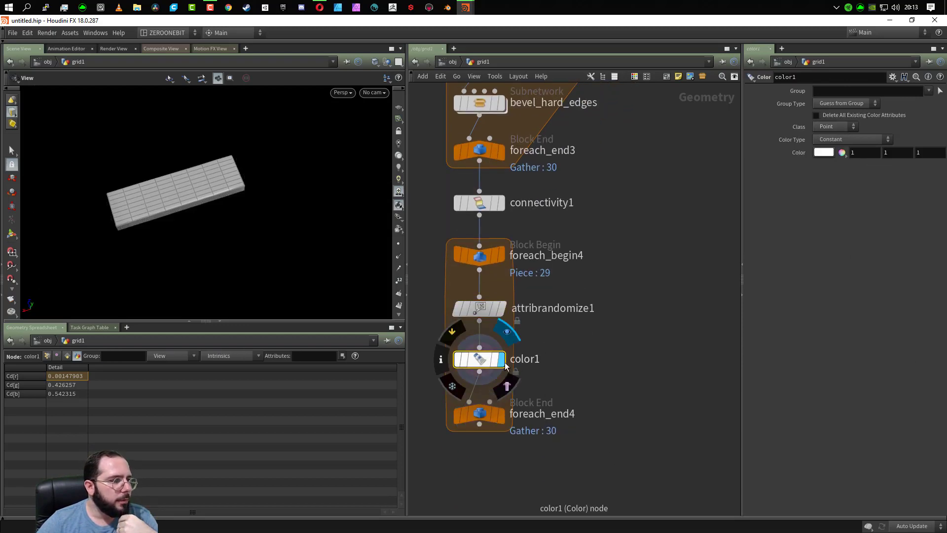
click(501, 418)
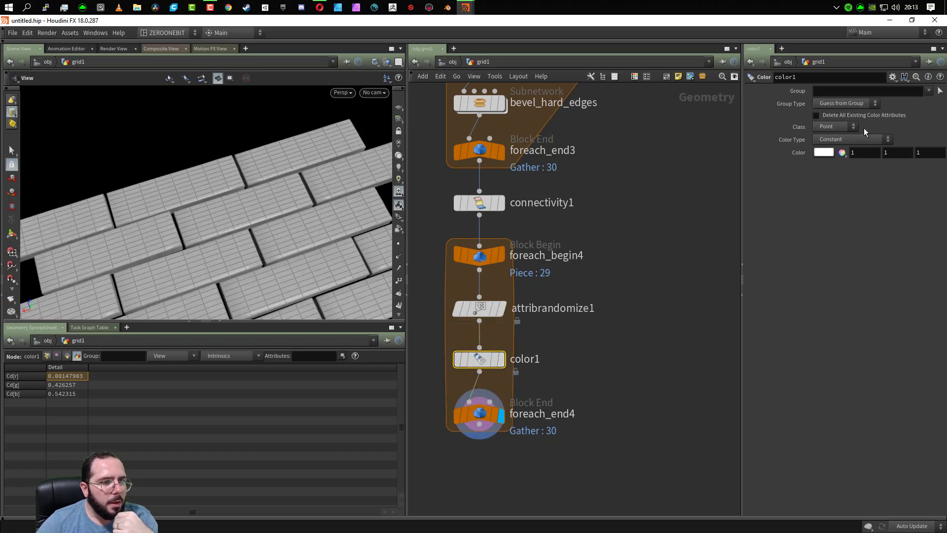
click(858, 140)
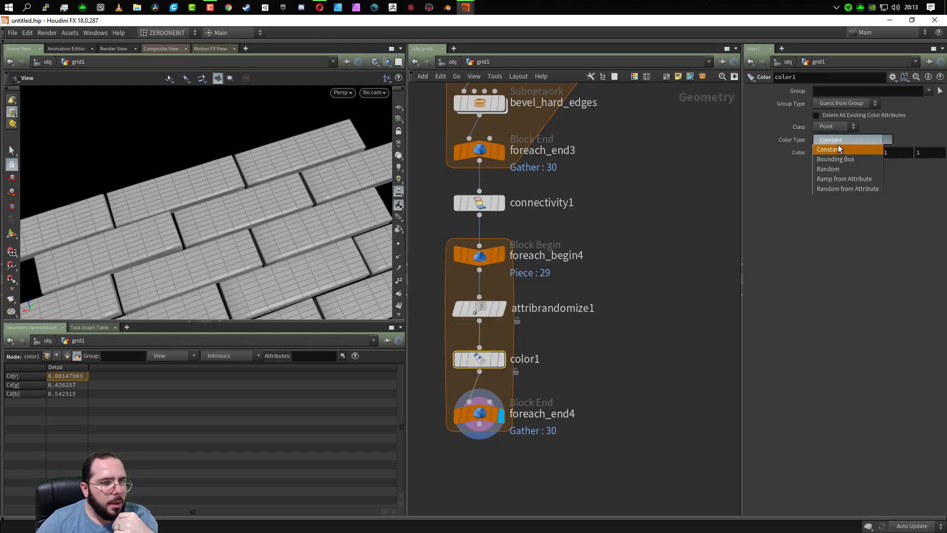
click(850, 189)
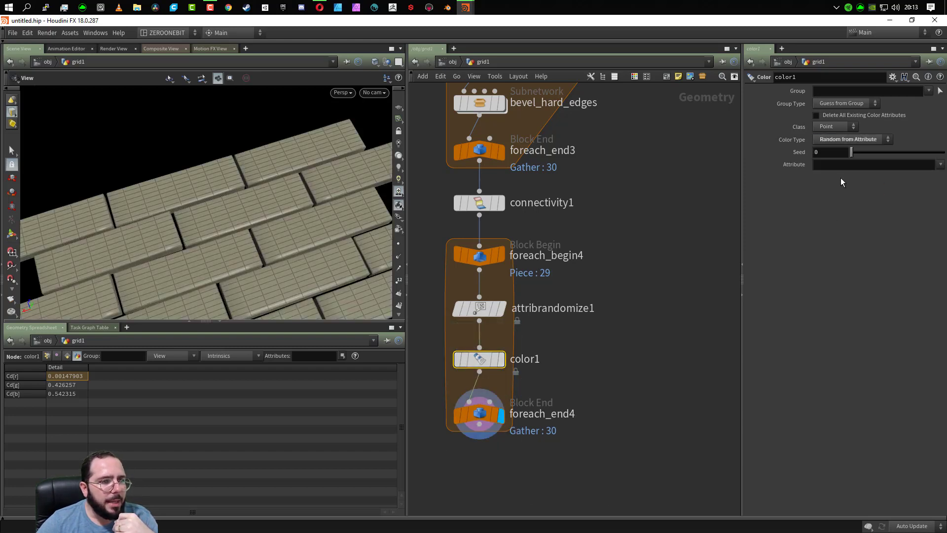
click(940, 165)
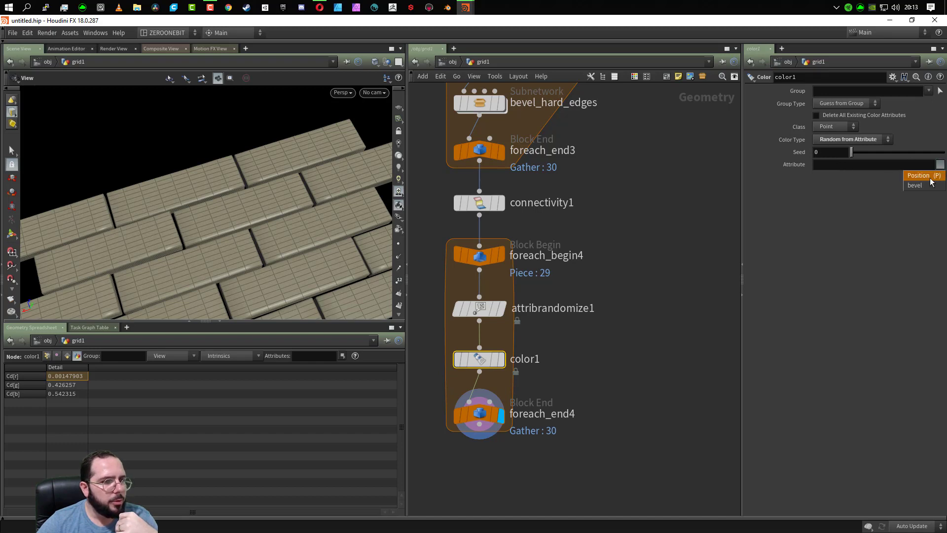
- Change attribrandomize1's Attribute Name to Color and select foreach_end4
click(493, 309)
click(837, 129)
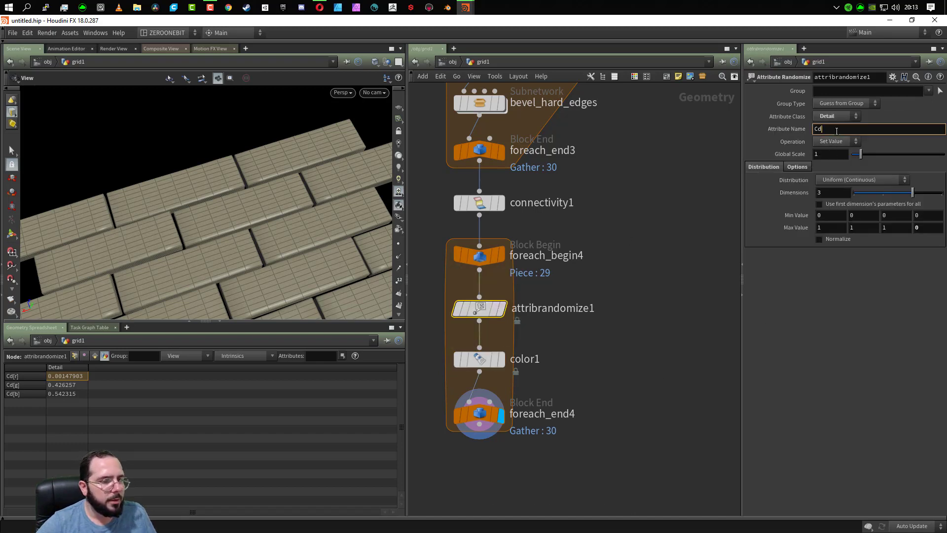
key(BackSpace)
text(ol)
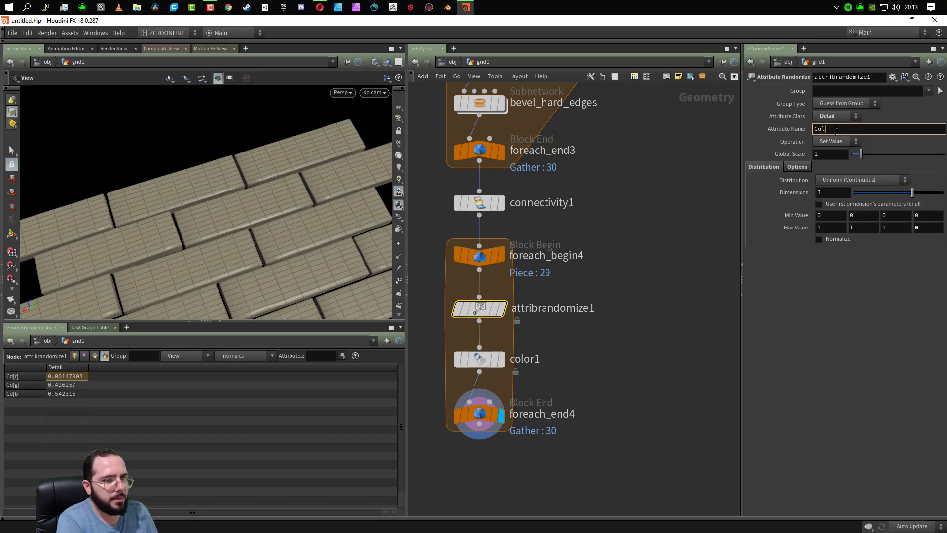
text(or)
key(Return)
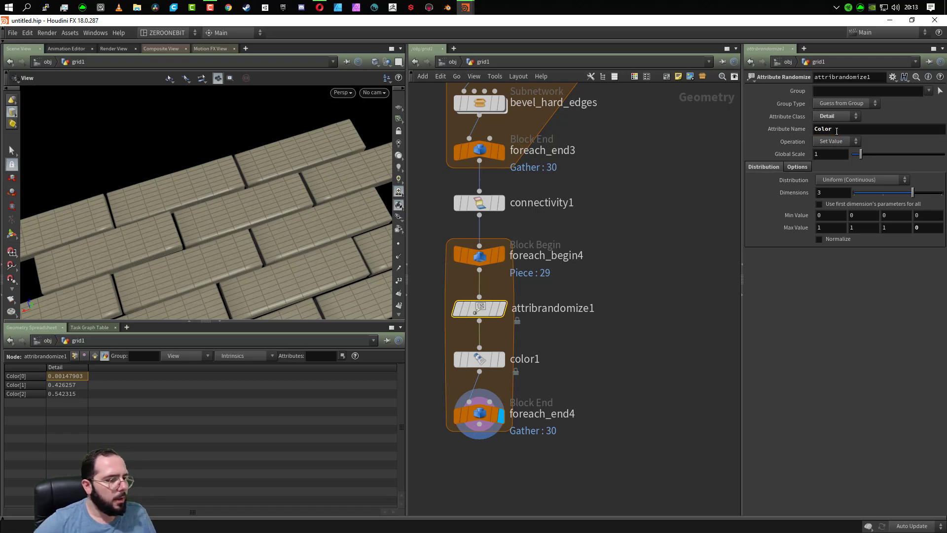
drag(629, 371, 441, 448)
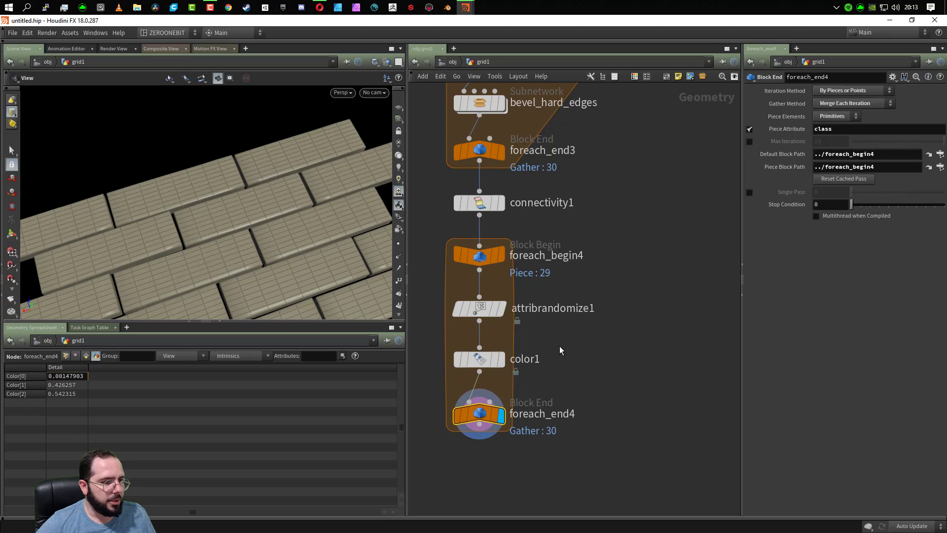
- Set color1's Attribute to Color and compare the outputs of color1 and foreach_end4
drag(562, 335, 451, 371)
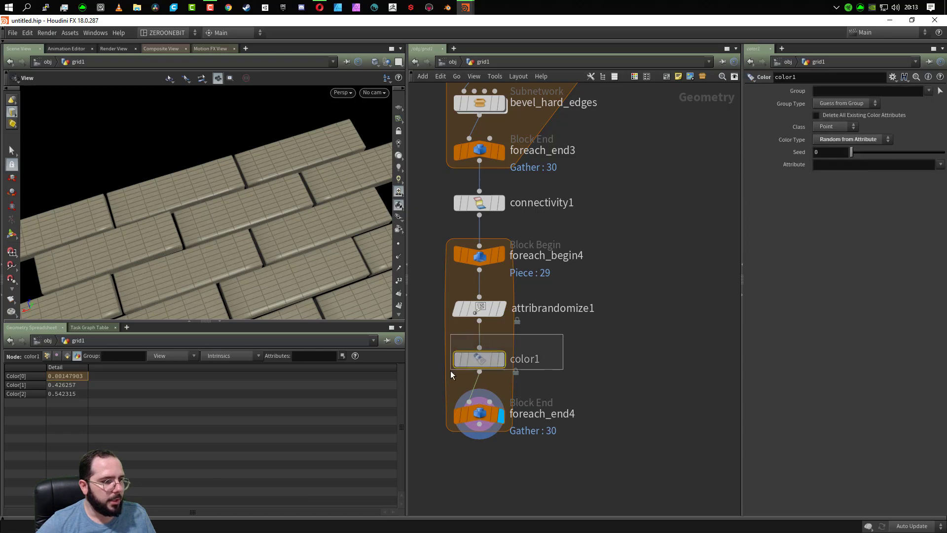
click(941, 165)
click(866, 168)
click(864, 167)
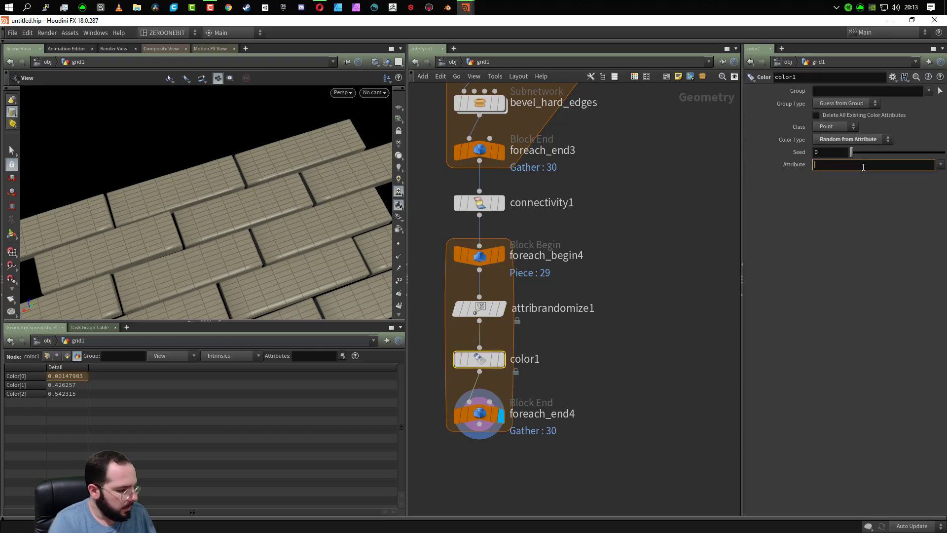
text(Color)
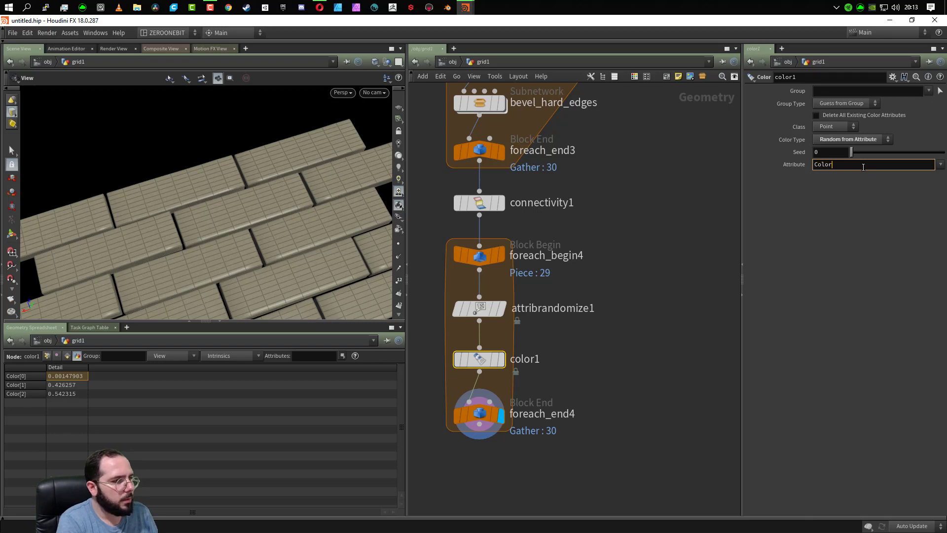
key(Return)
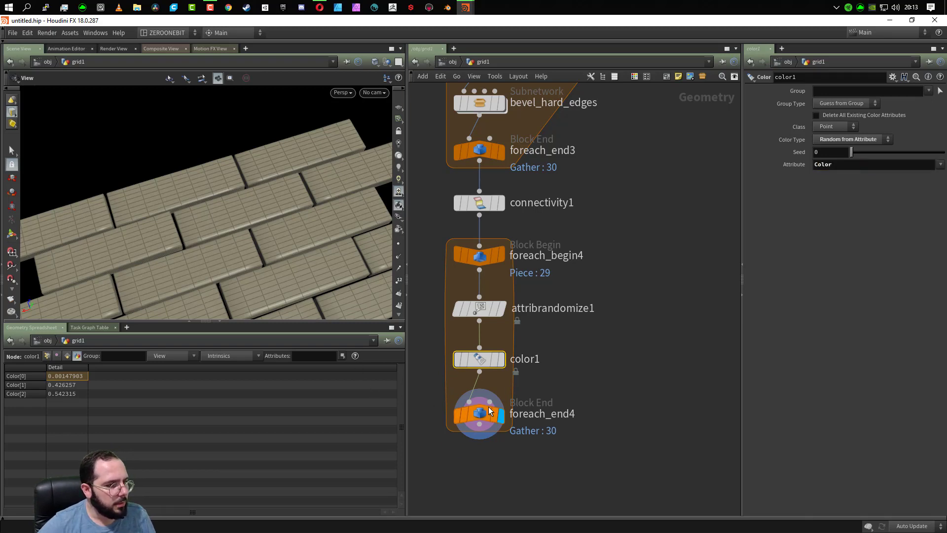
click(501, 359)
click(500, 414)
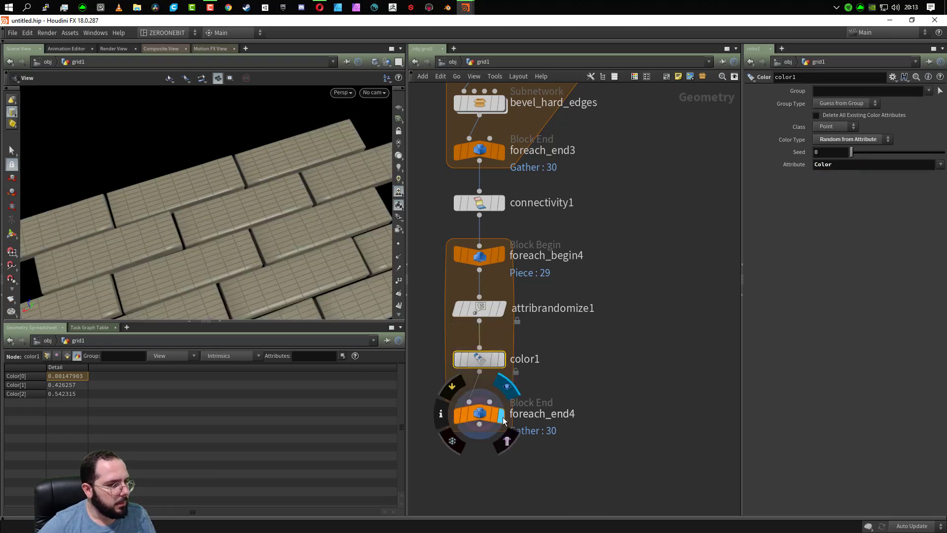
- Try Color as the Piece Attribute of foreach_end4, and undo the change
click(488, 418)
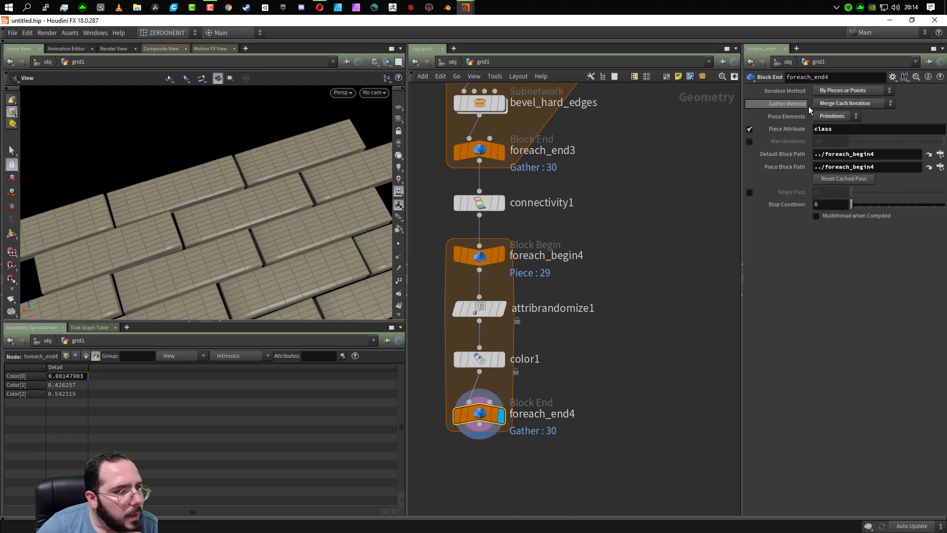
click(840, 117)
click(841, 118)
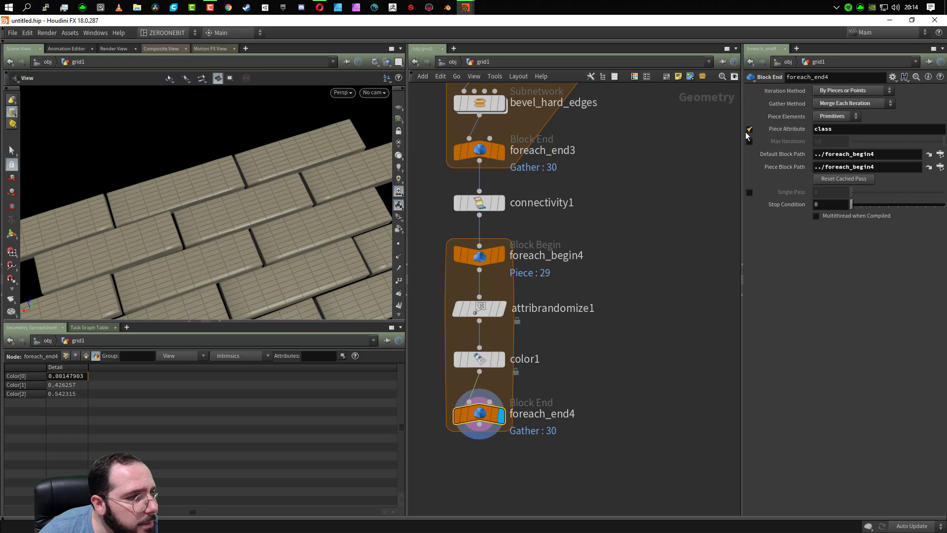
click(852, 130)
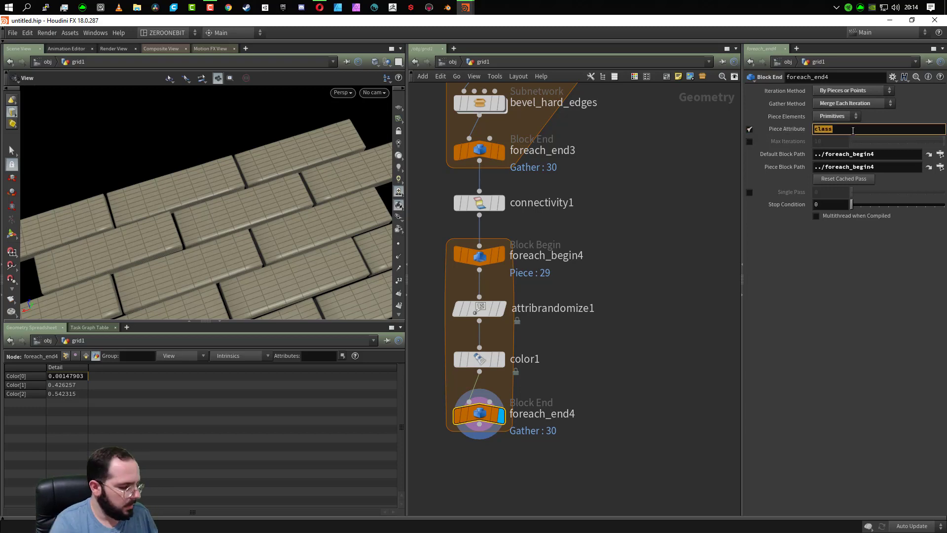
text(Color)
key(Return)
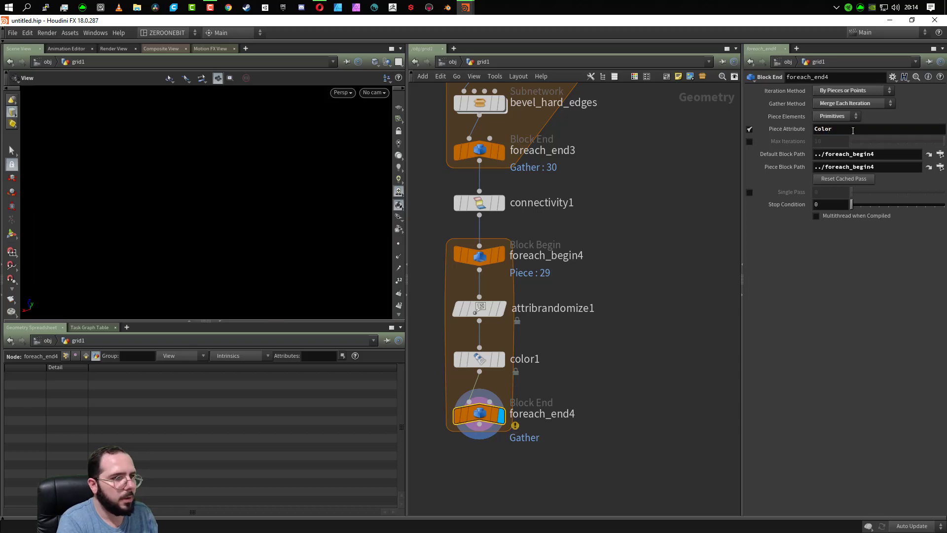
key(ctrl+z)
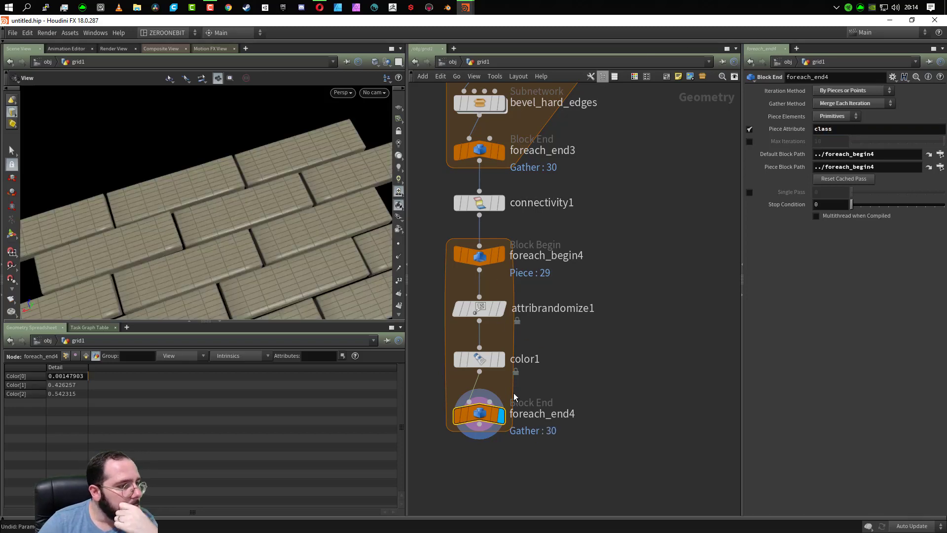
- Inspect the whole plank layout and delete the foreach_begin4 and foreach_end4 nodes
mouse_move(482, 415)
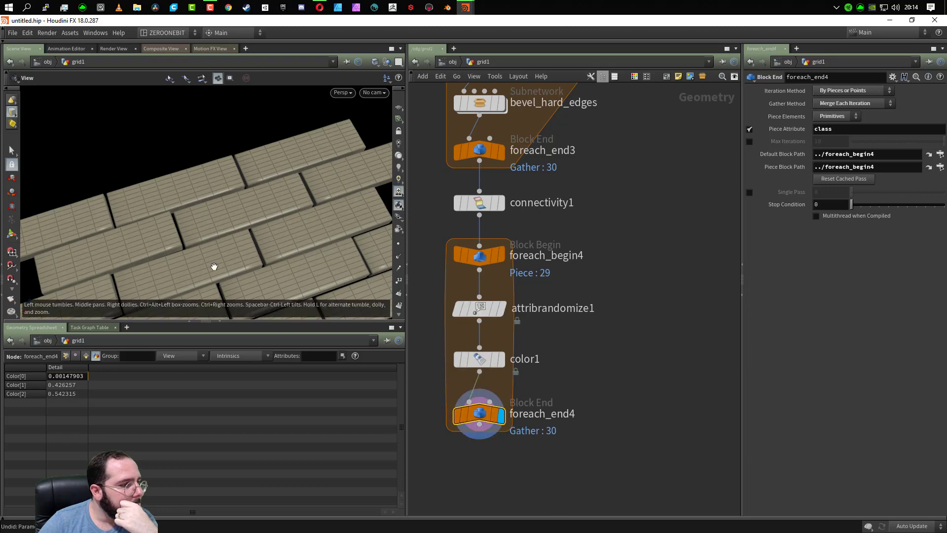
scroll(212, 263, down, 6)
middle_drag(217, 256, 186, 129)
drag(186, 129, 188, 207)
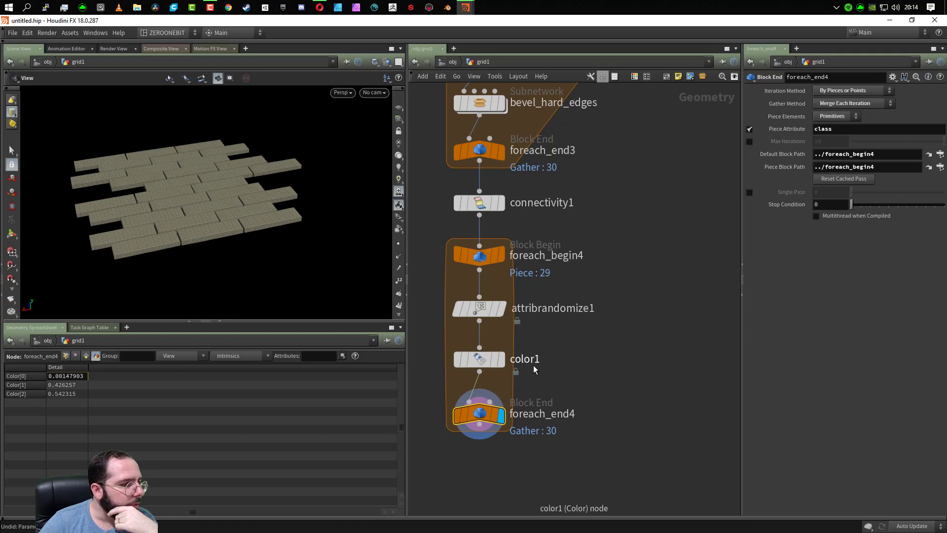
click(481, 257)
mouse_move(484, 270)
key(Delete)
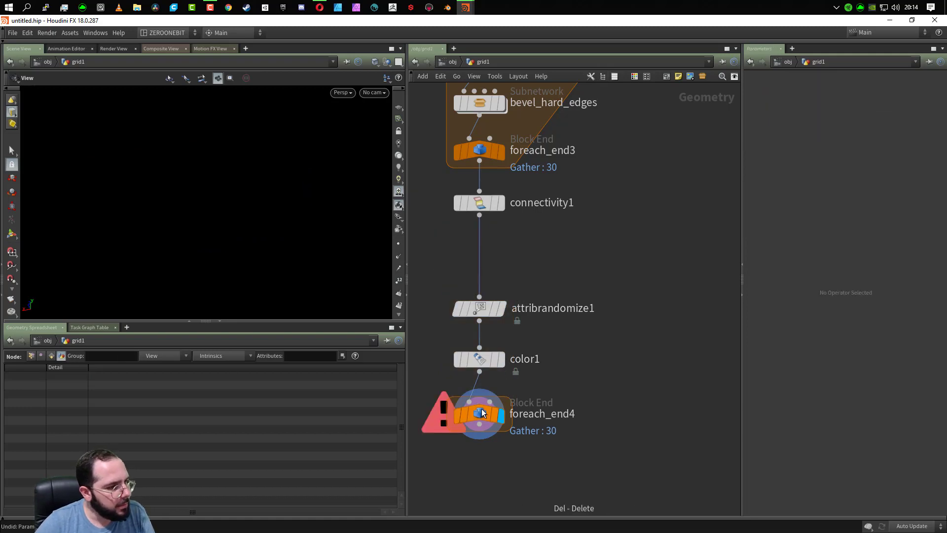
mouse_move(479, 423)
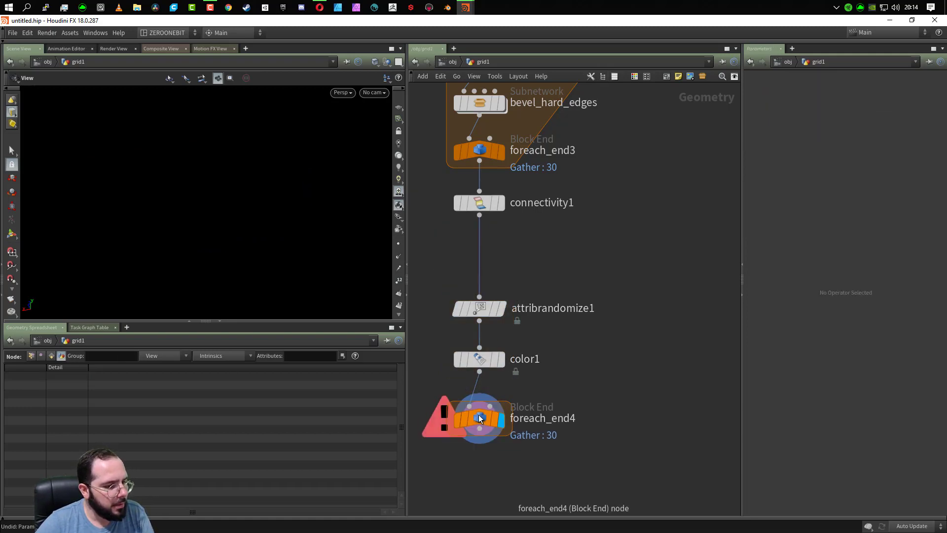
key(Delete)
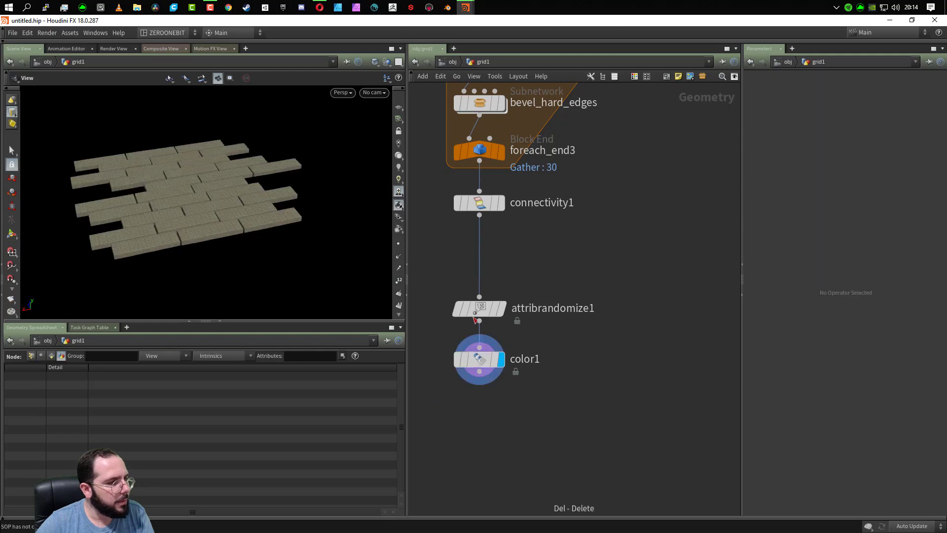
- Compare the plank display at connectivity1, attribrandomize1 and color1
mouse_move(504, 290)
click(508, 174)
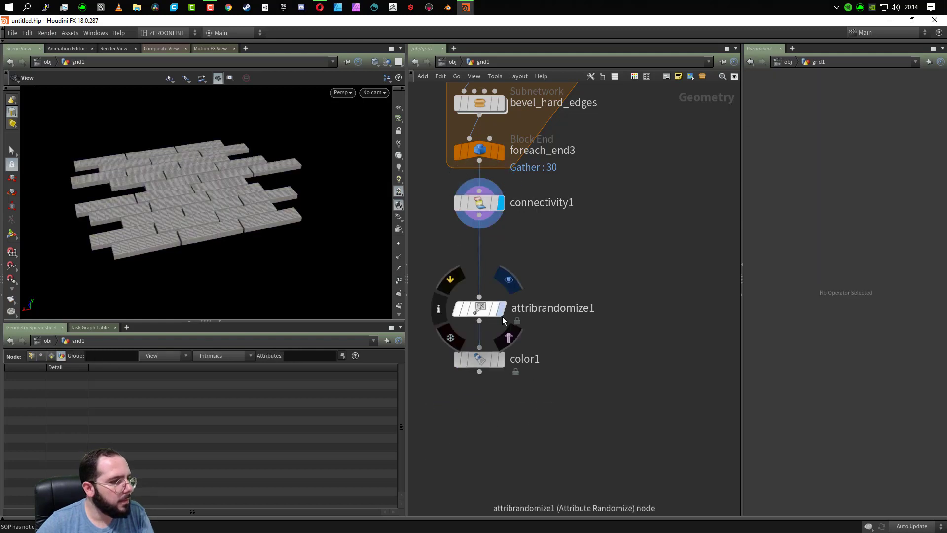
click(509, 279)
mouse_move(493, 359)
click(508, 330)
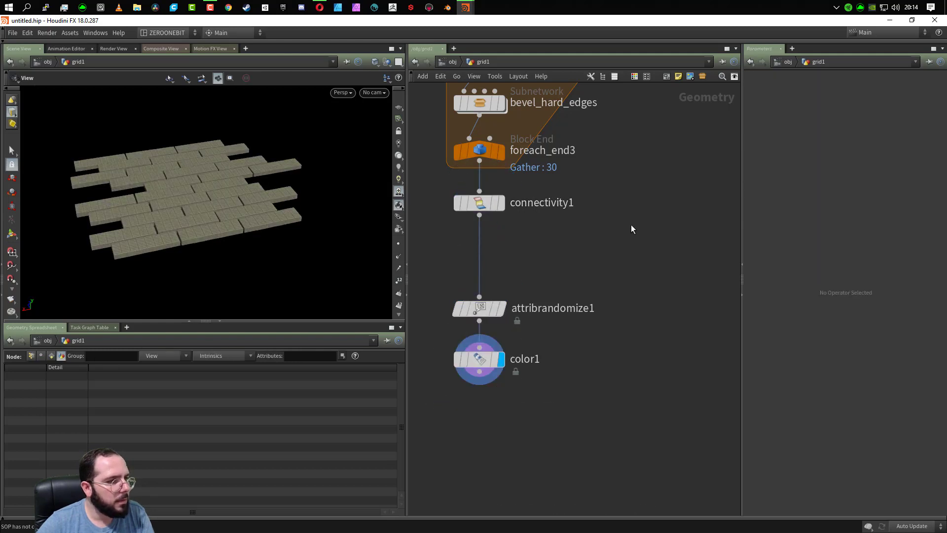
- Delete connectivity1, then disconnect attribrandomize1 and color1 from foreach_end3 and move them aside
drag(614, 192, 459, 238)
key(Delete)
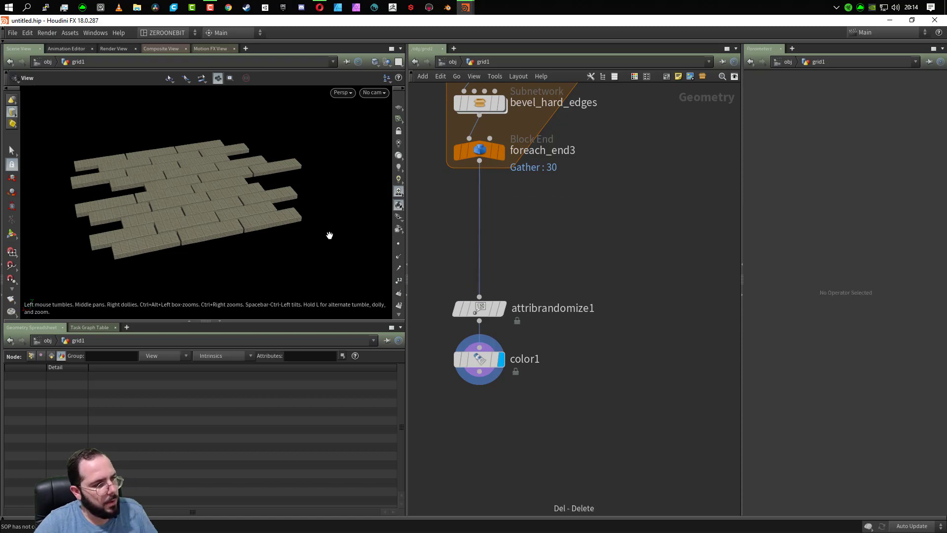
drag(327, 237, 501, 217)
drag(540, 245, 567, 464)
key(Delete)
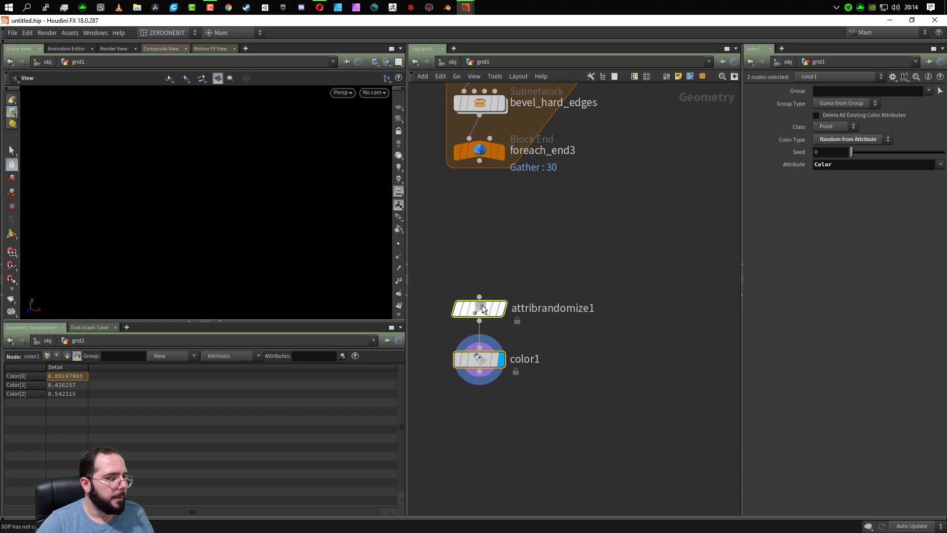
drag(486, 312, 543, 336)
click(542, 298)
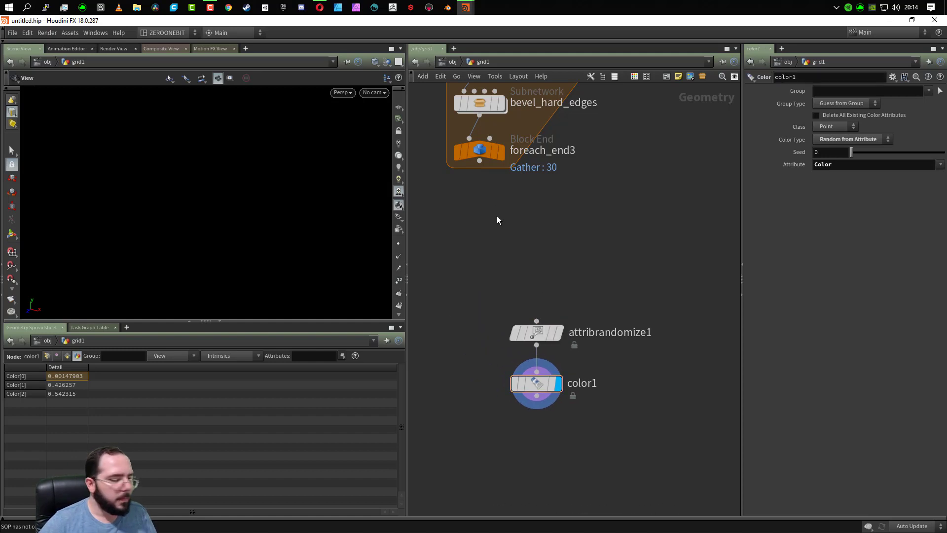
key(Tab)
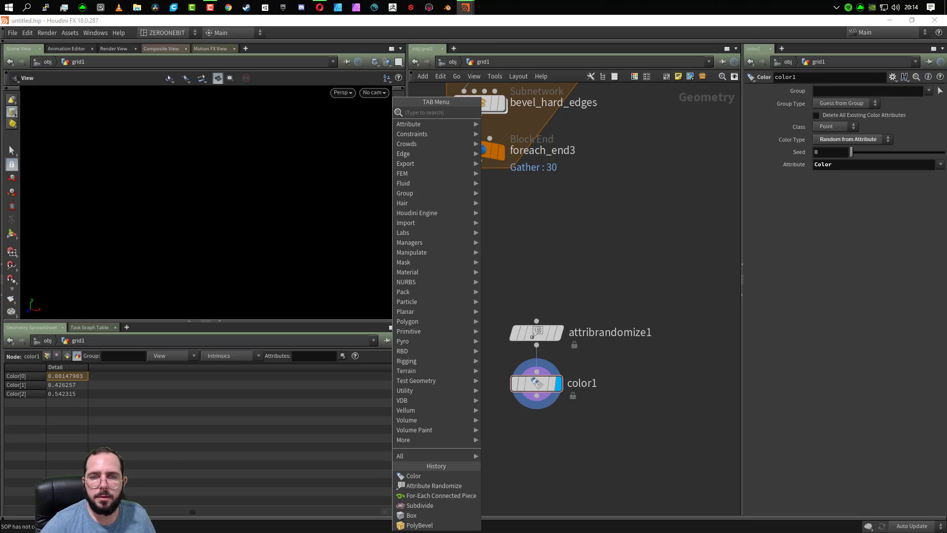
key(Escape)
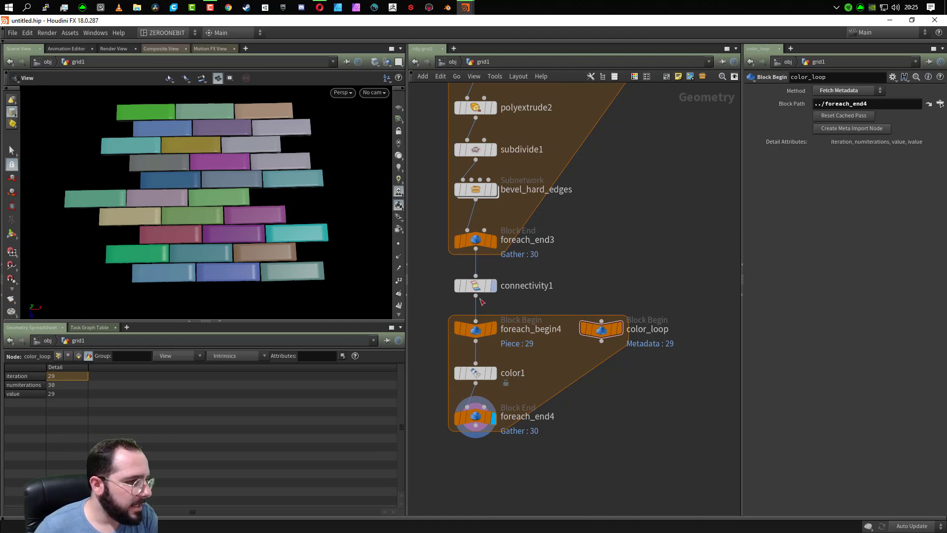
- Replace connectivity1 and the whole coloring loop below foreach_end3 with a new For-Each Connected Piece loop
drag(435, 273, 650, 457)
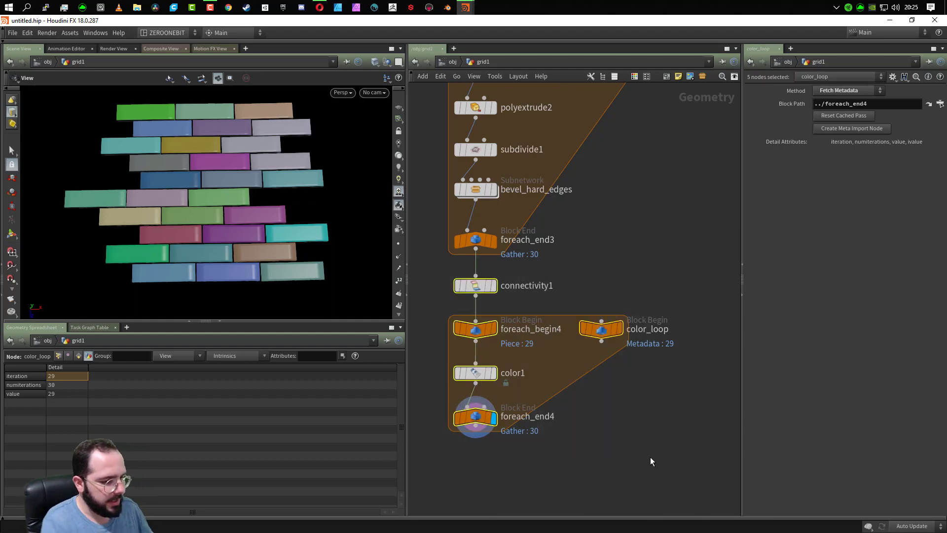
key(Delete)
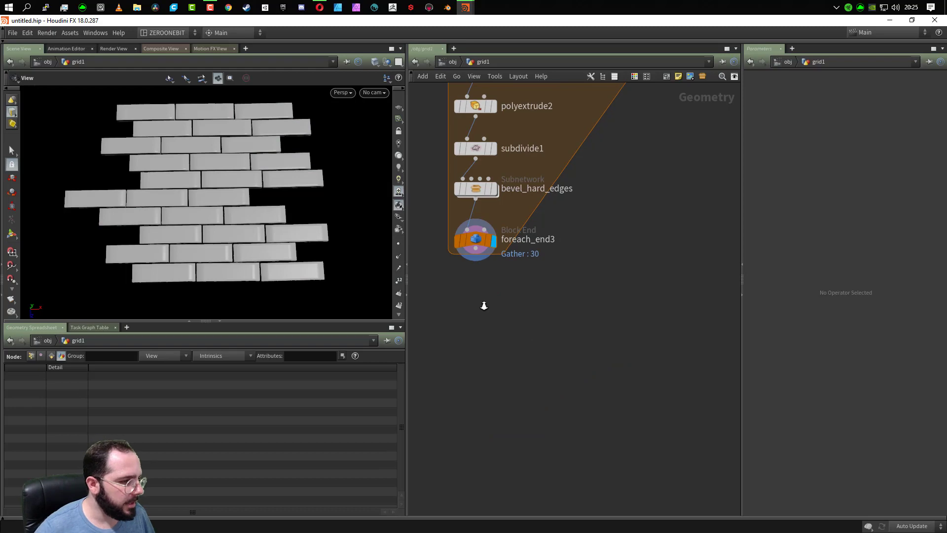
key(Tab)
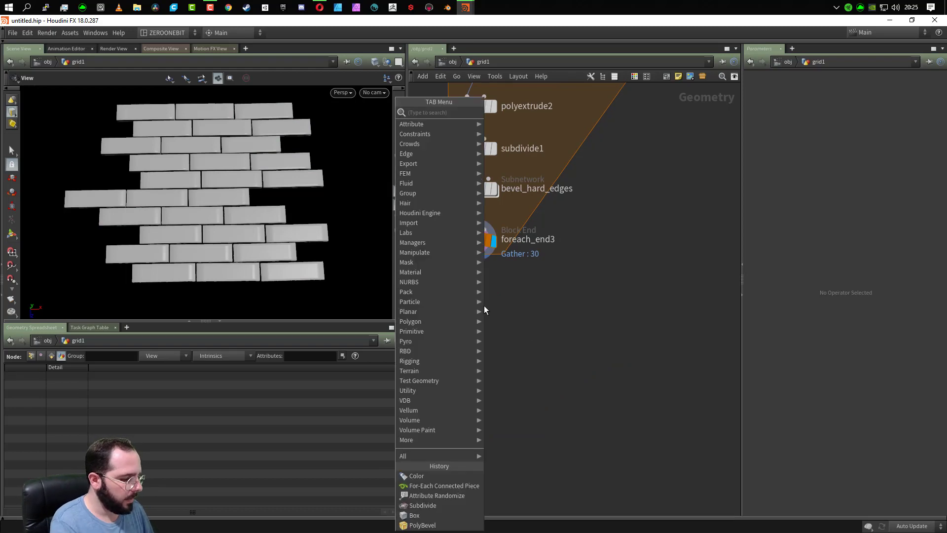
text(for)
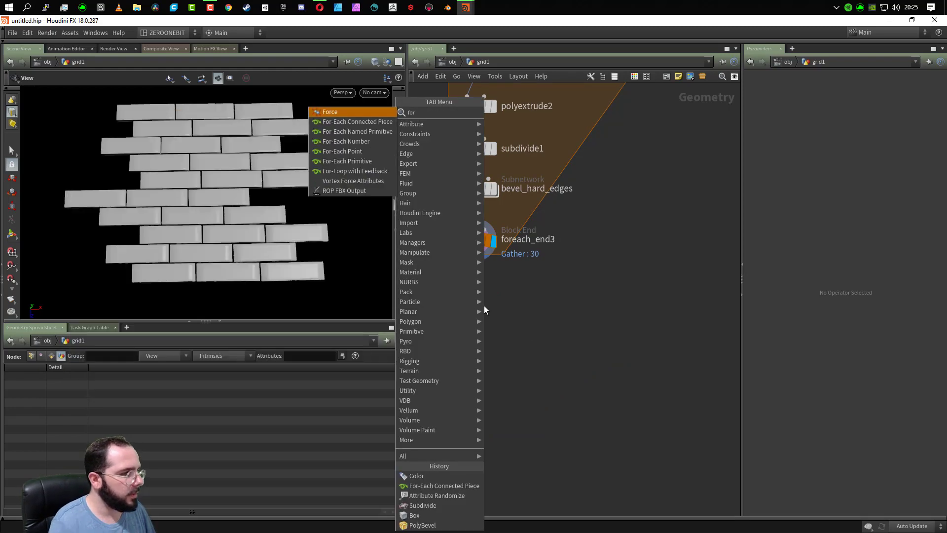
click(373, 124)
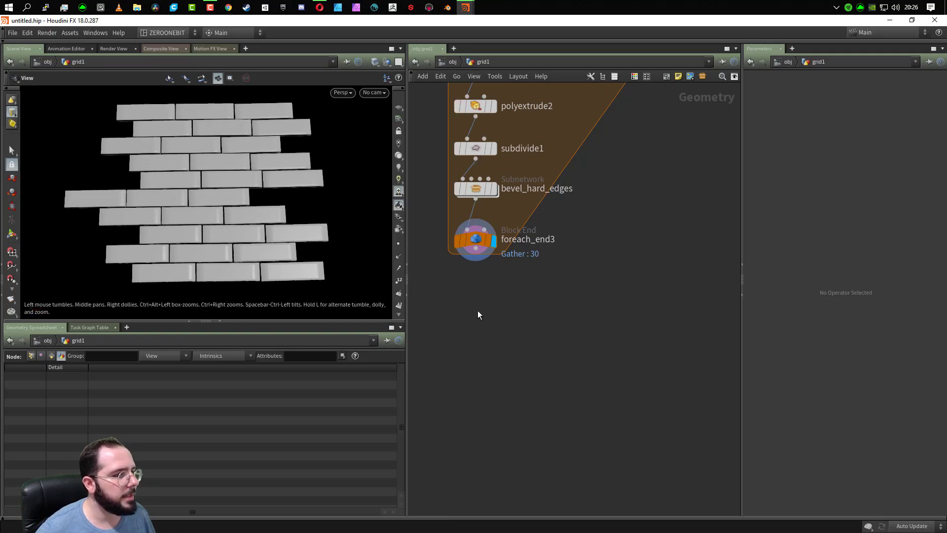
click(480, 297)
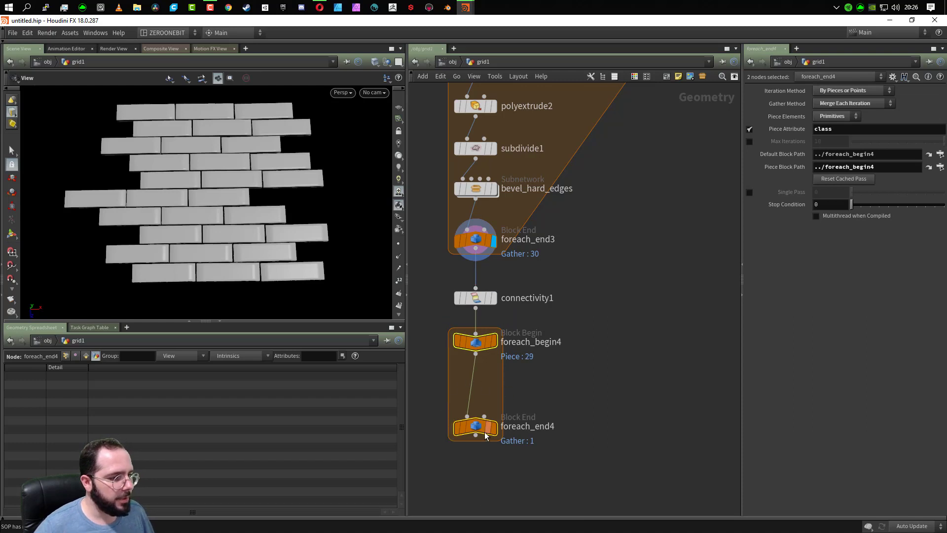
- Create a meta import node from foreach_begin4 and rename it color_loop
click(476, 346)
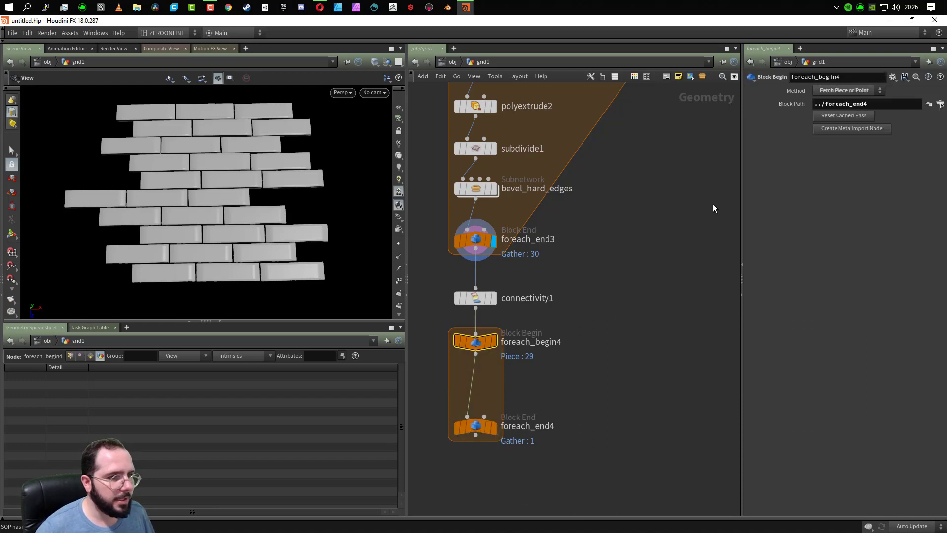
click(846, 127)
double_click(680, 342)
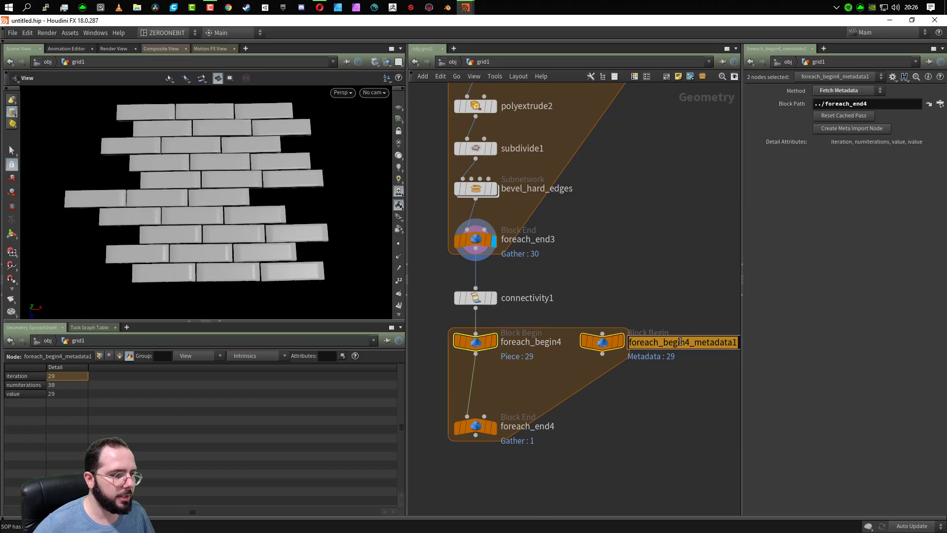
text(color_loop)
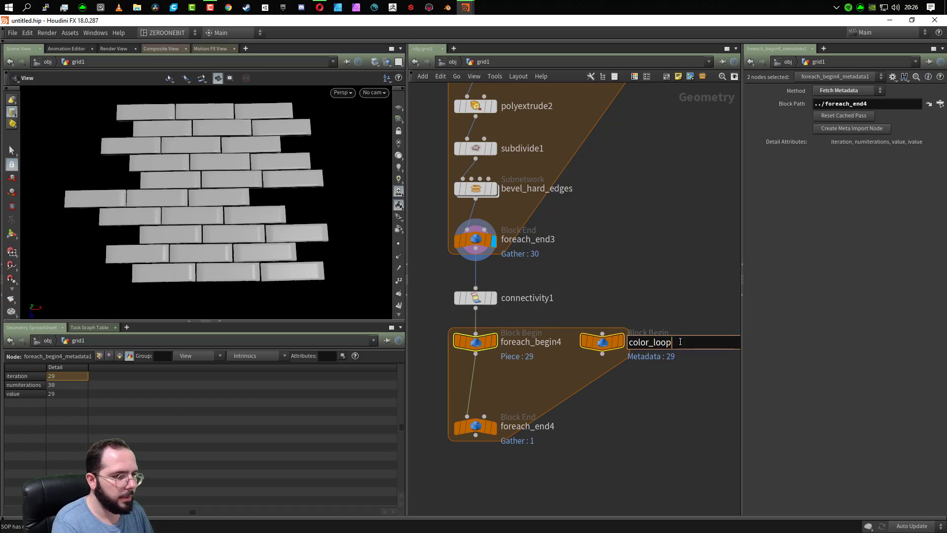
key(Return)
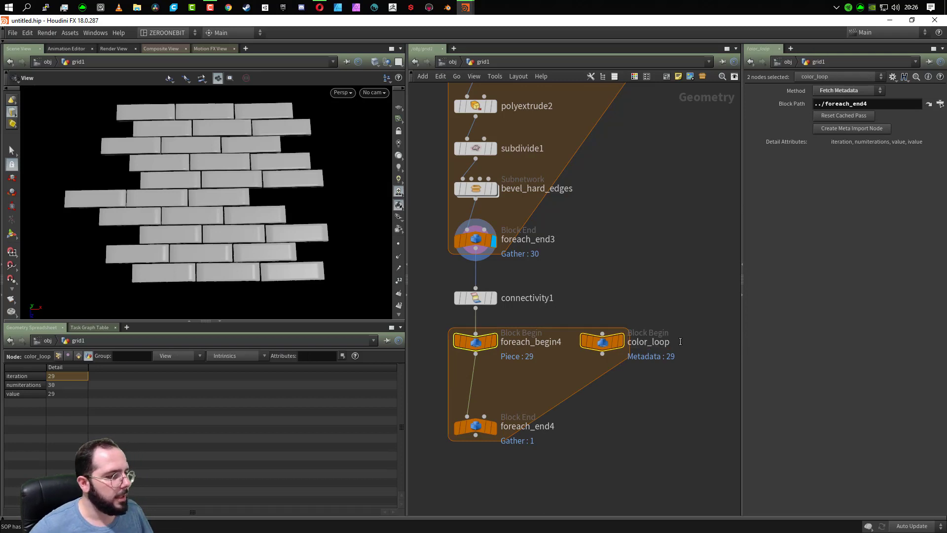
- Insert a Color node between foreach_begin4 and foreach_end4 and set its color type to Random from Attribute
key(Tab)
text(color)
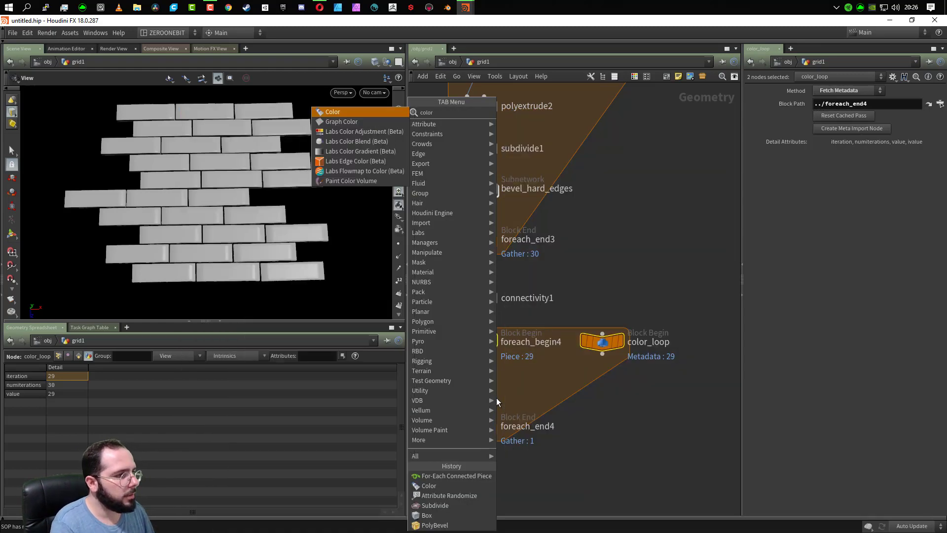
key(Return)
click(496, 398)
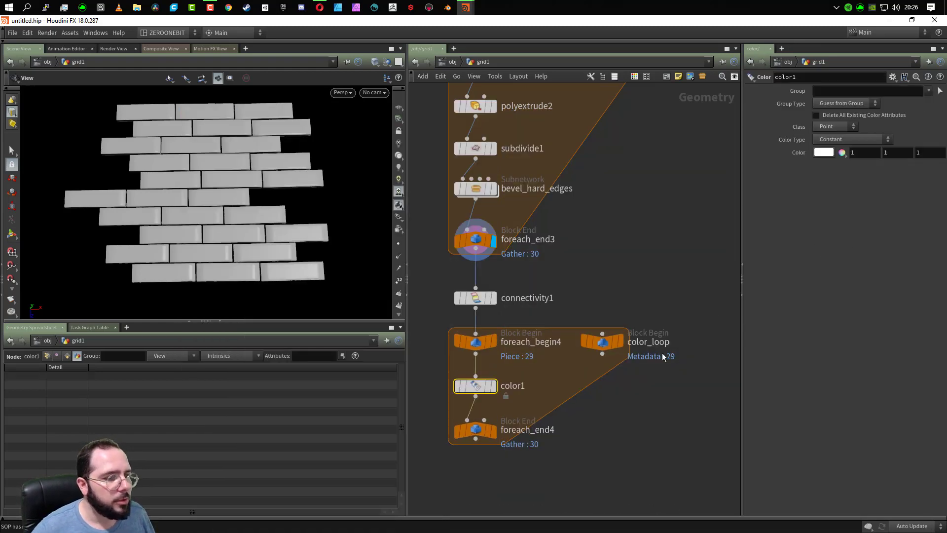
click(839, 139)
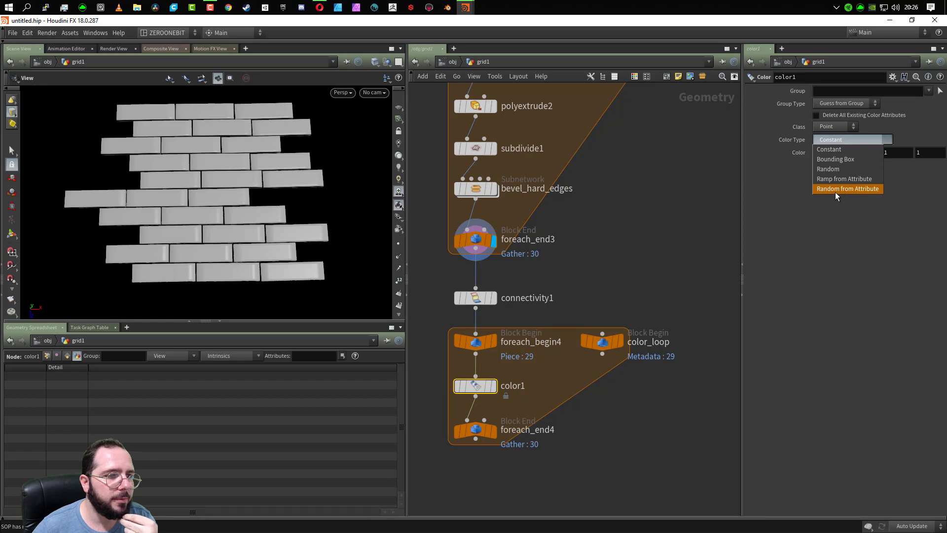
click(858, 190)
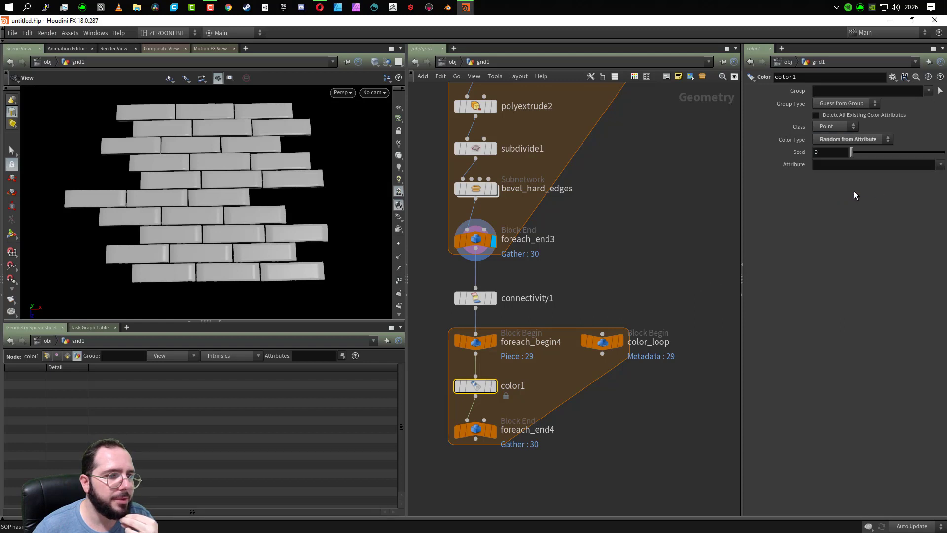
- Display foreach_end4 and set color1's seed to fit(rand(detail("../color_loop/", "iteration", 0)), 0 ,1 , 0.1 ,0.9)
click(829, 153)
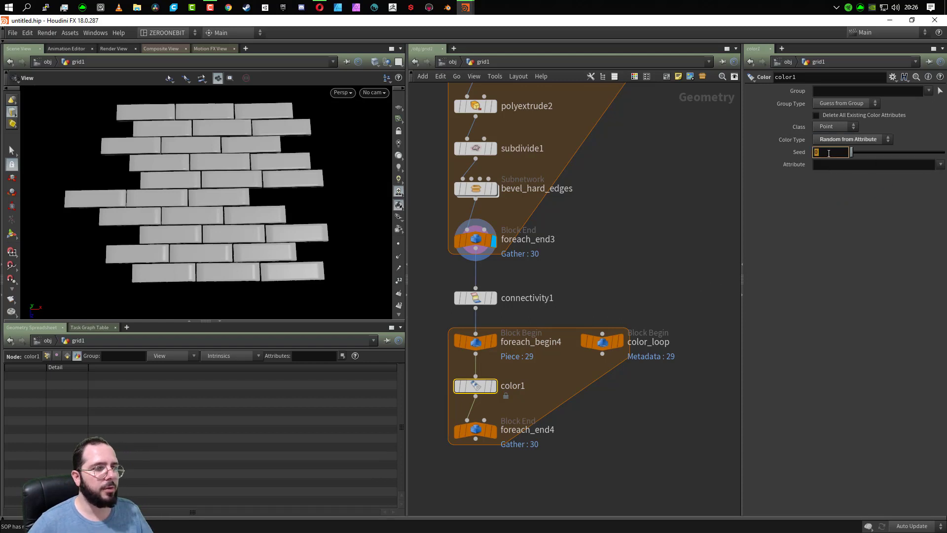
click(492, 431)
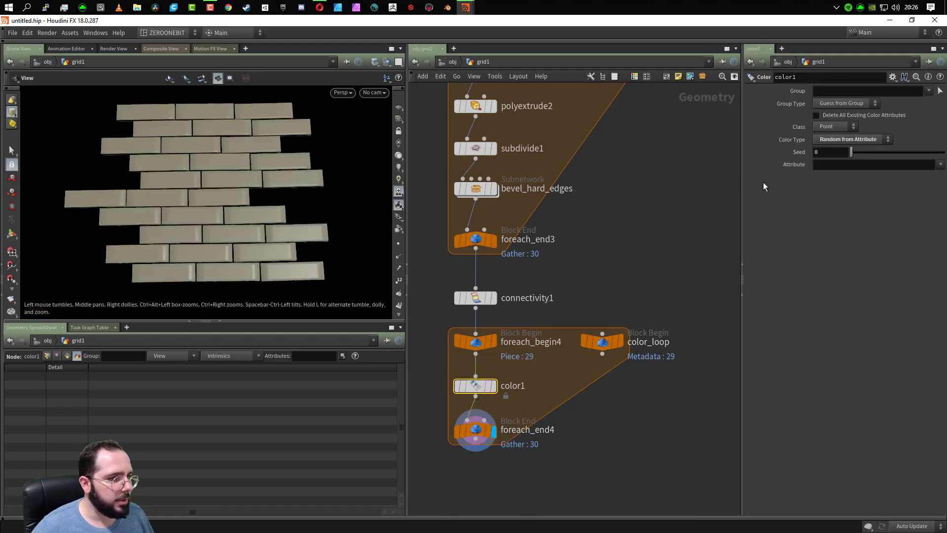
click(824, 151)
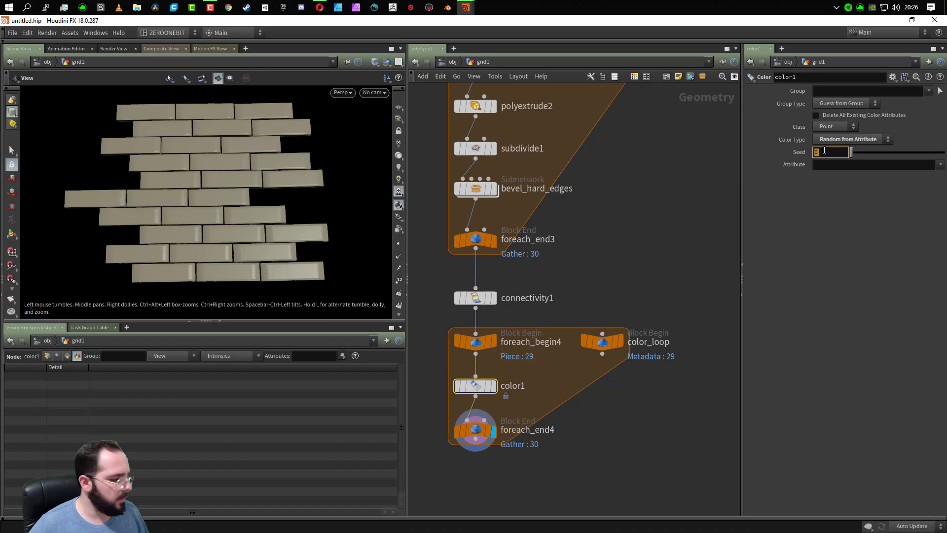
key(ctrl+v)
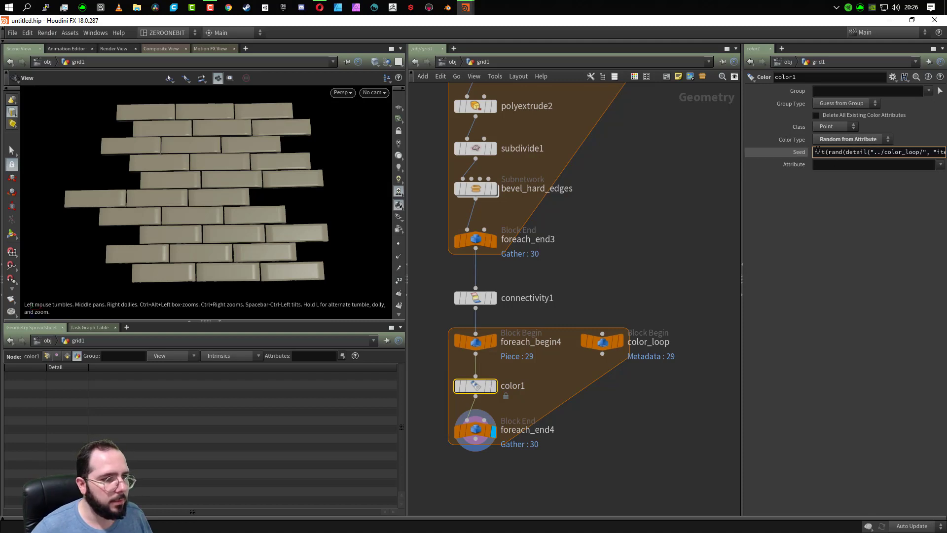
key(alt+e)
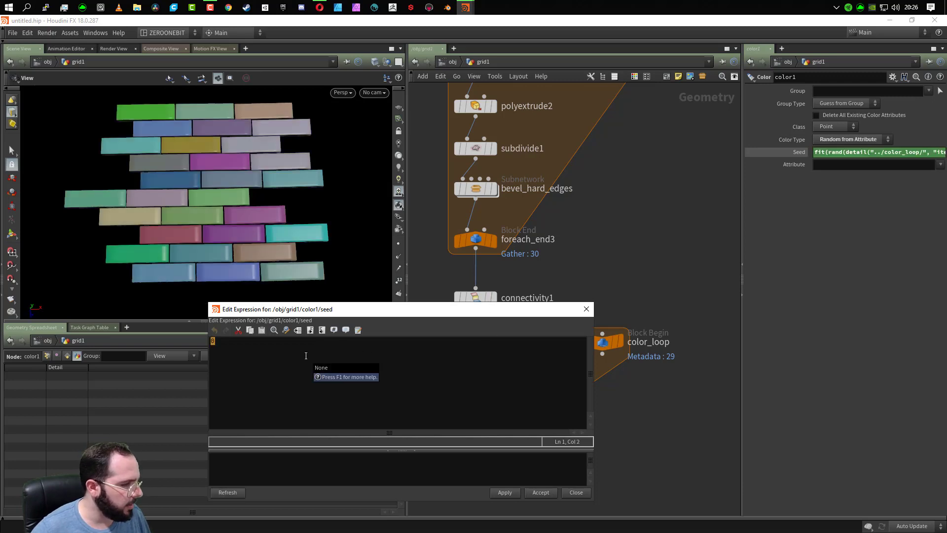
drag(467, 315, 740, 243)
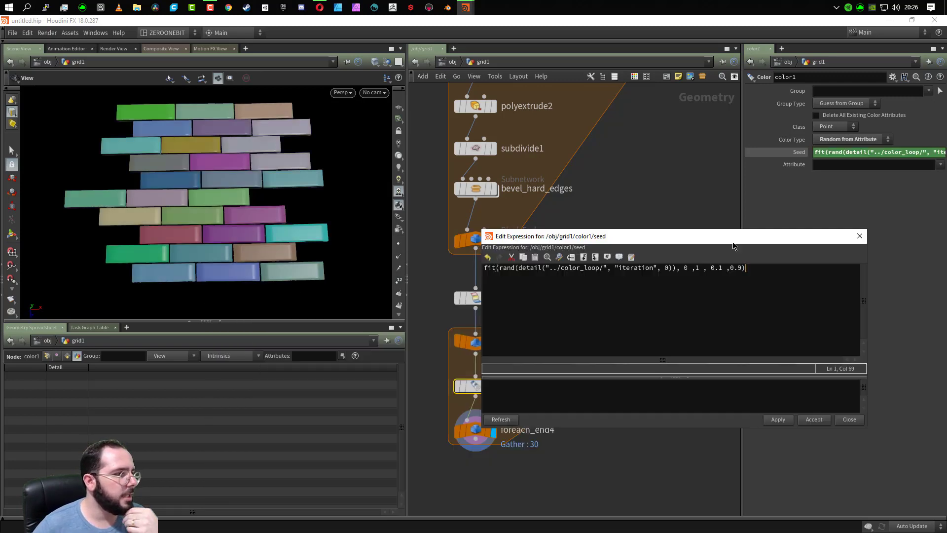
click(814, 420)
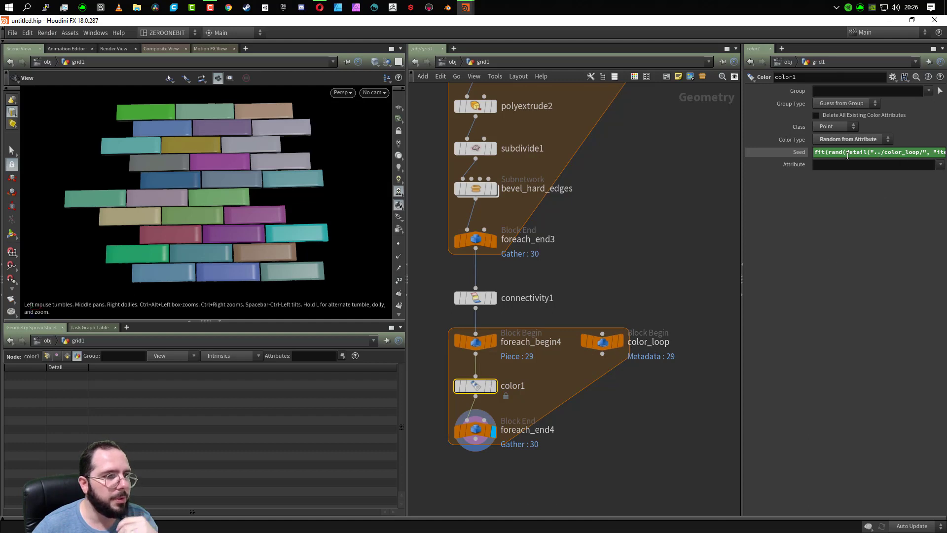
- Read through color1's seed expression from the color_loop reference to the fit range values
drag(905, 153, 945, 153)
click(930, 152)
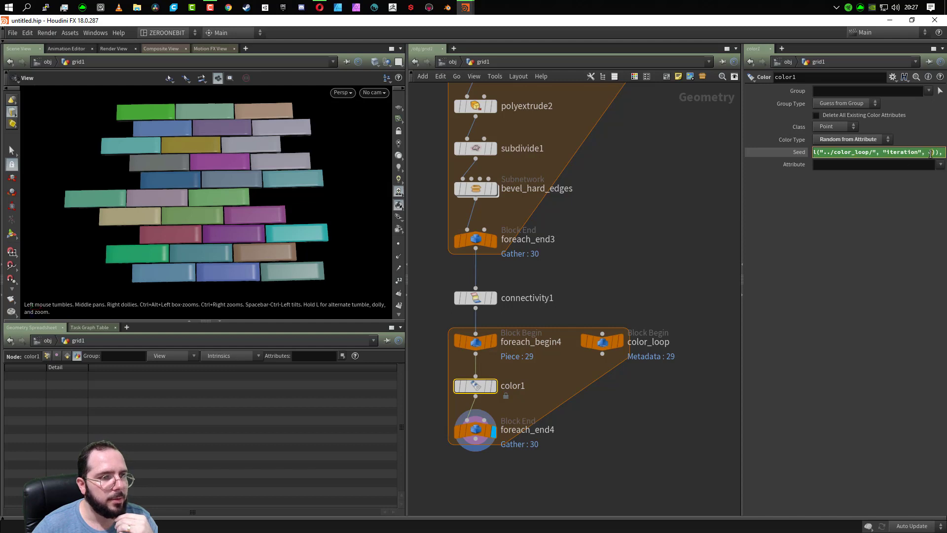
drag(852, 153, 748, 159)
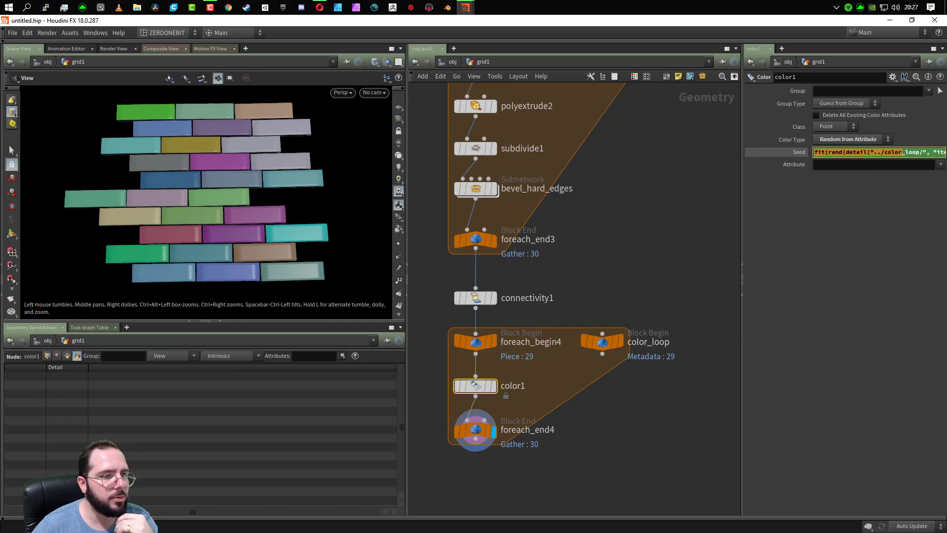
click(882, 152)
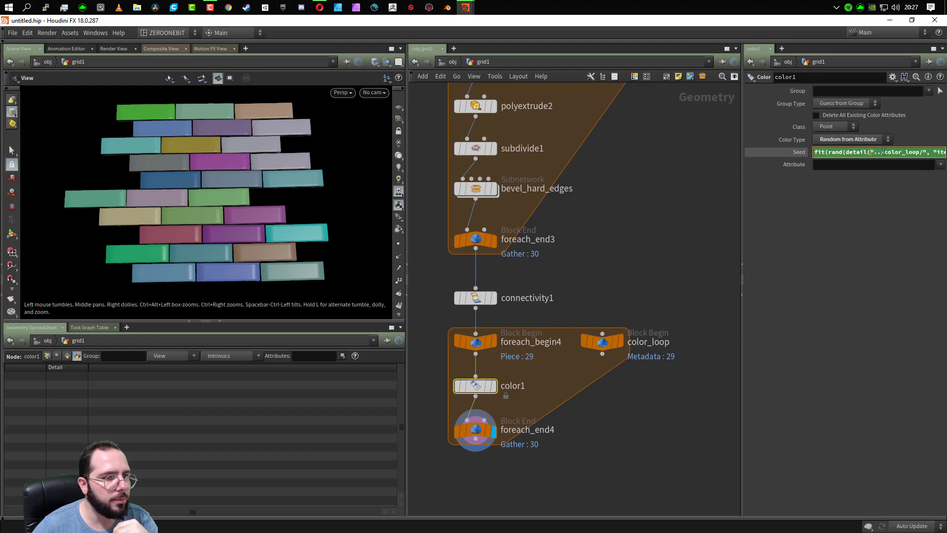
drag(881, 153, 946, 153)
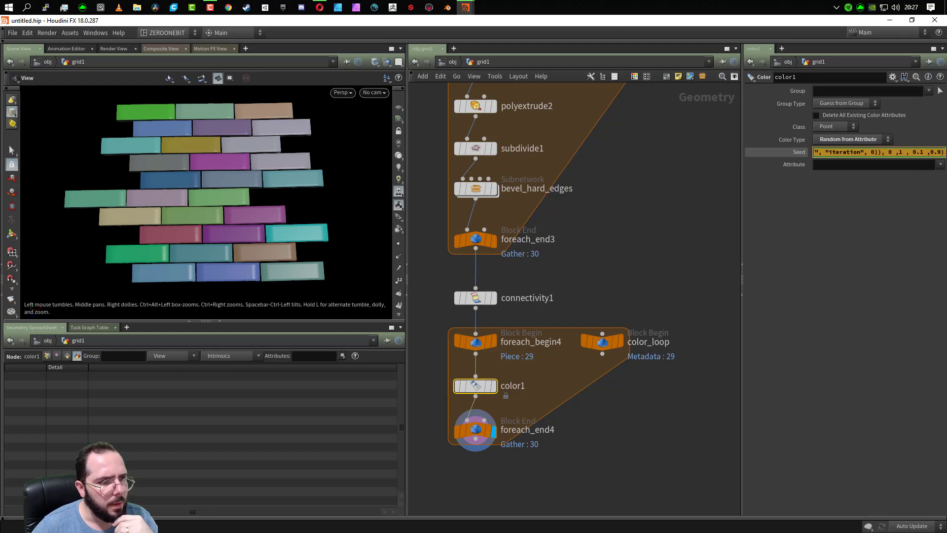
click(922, 153)
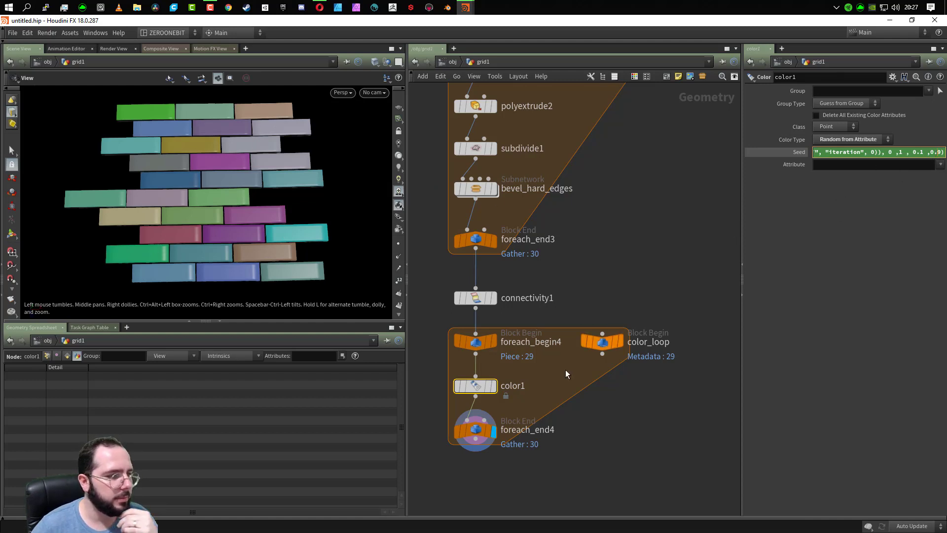
- Collapse the geometry spreadsheet and examine the colored planks in an enlarged viewport before restoring the network view
drag(270, 211, 228, 259)
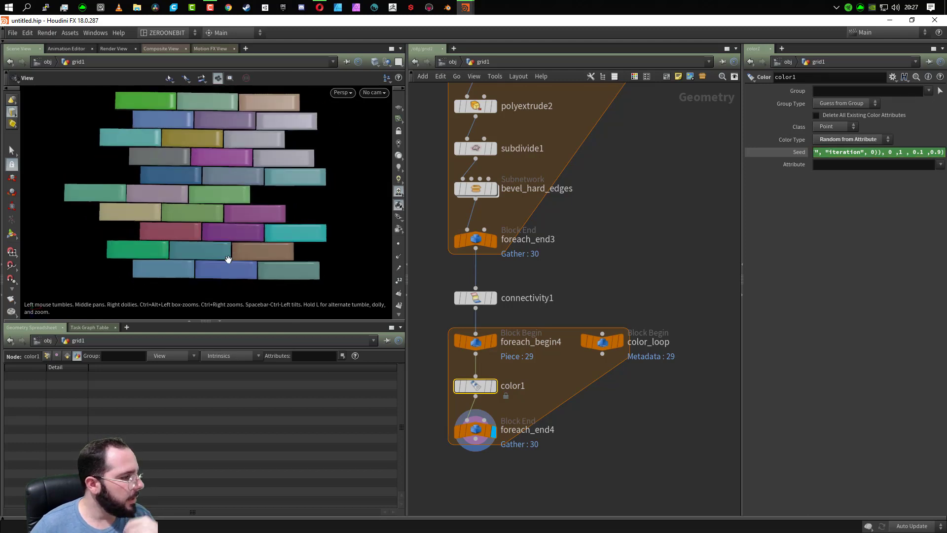
click(219, 321)
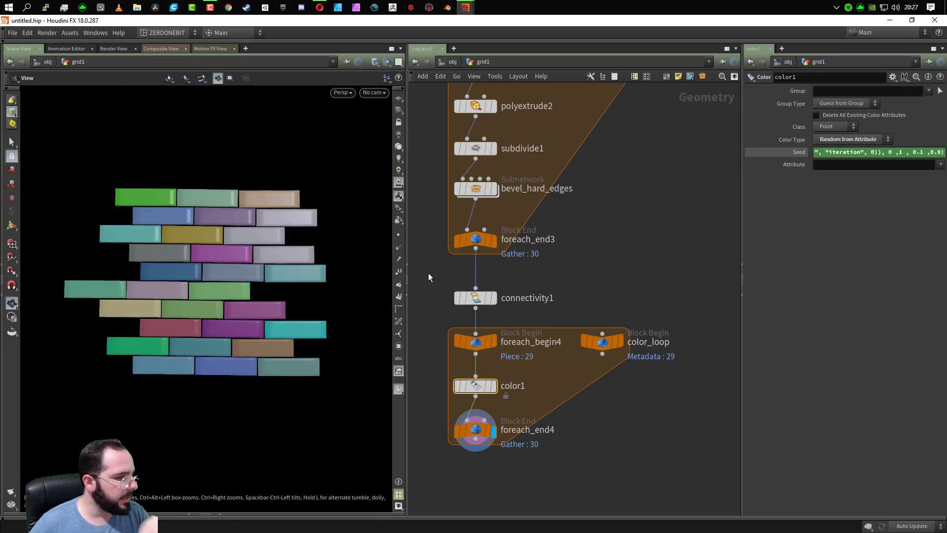
click(409, 300)
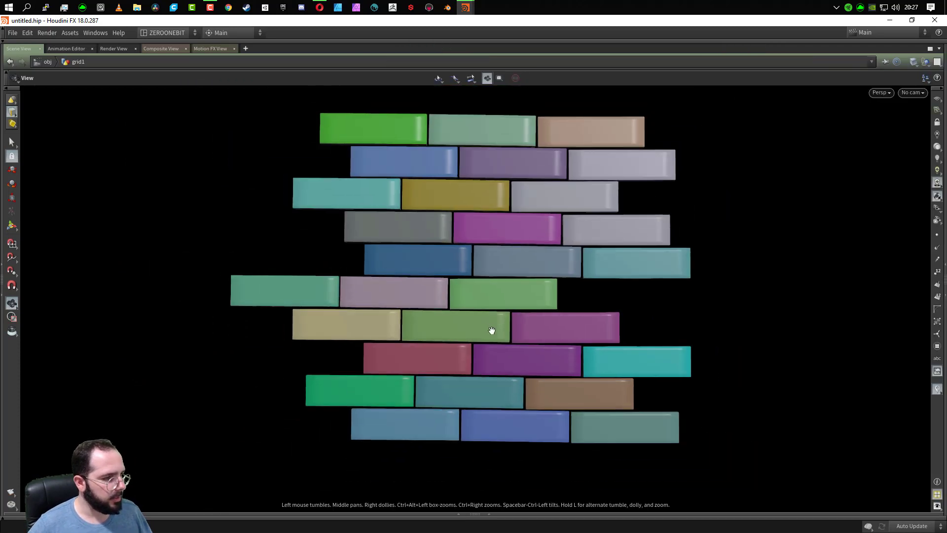
drag(491, 330, 473, 355)
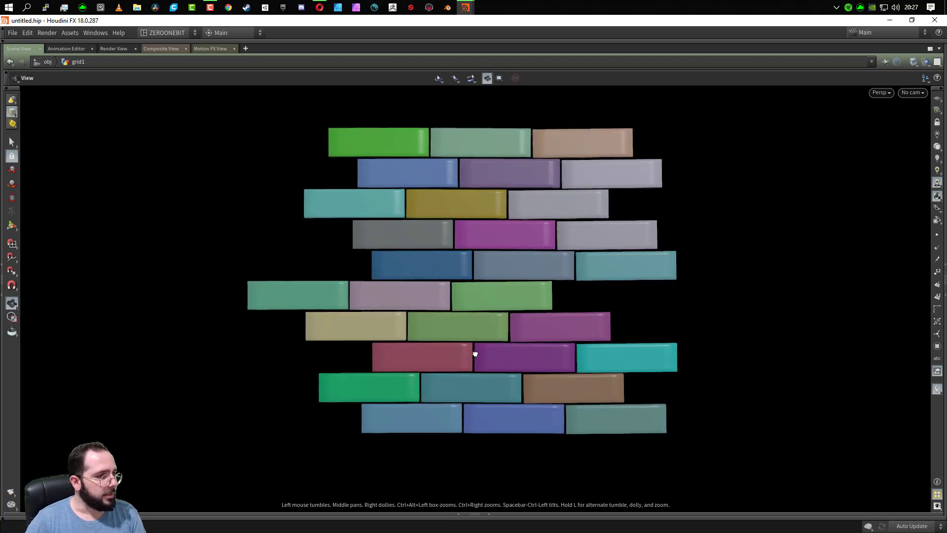
click(942, 275)
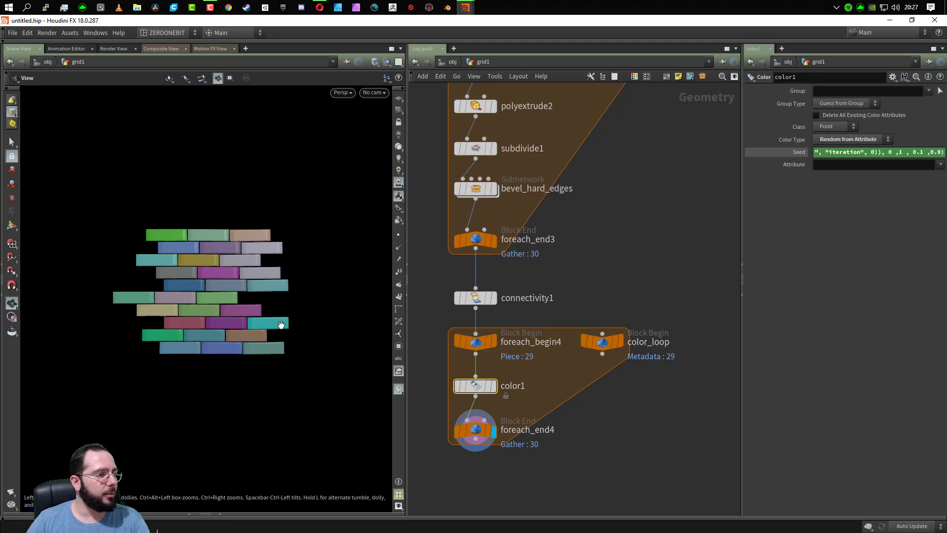
- Review the complete grid1 node network together with the seed expression of color1
scroll(565, 304, down, 5)
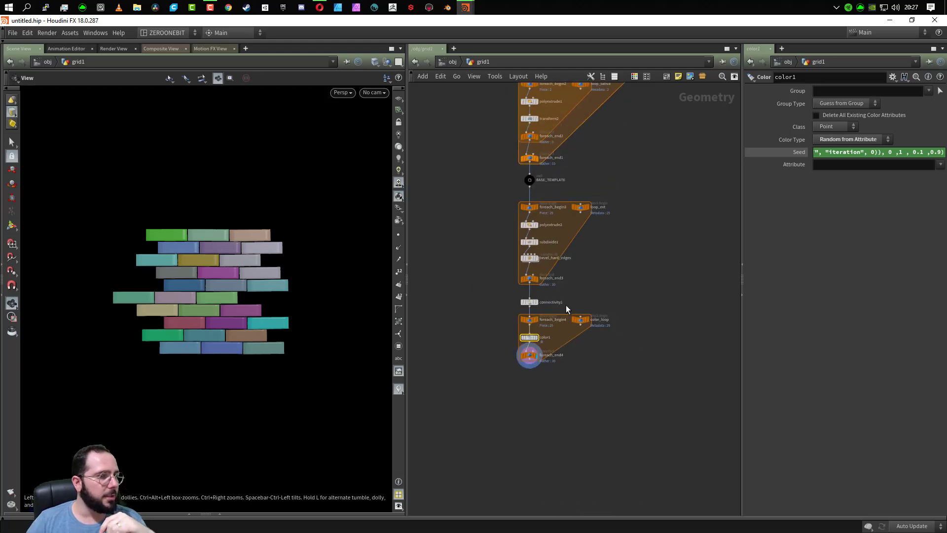
scroll(566, 304, down, 4)
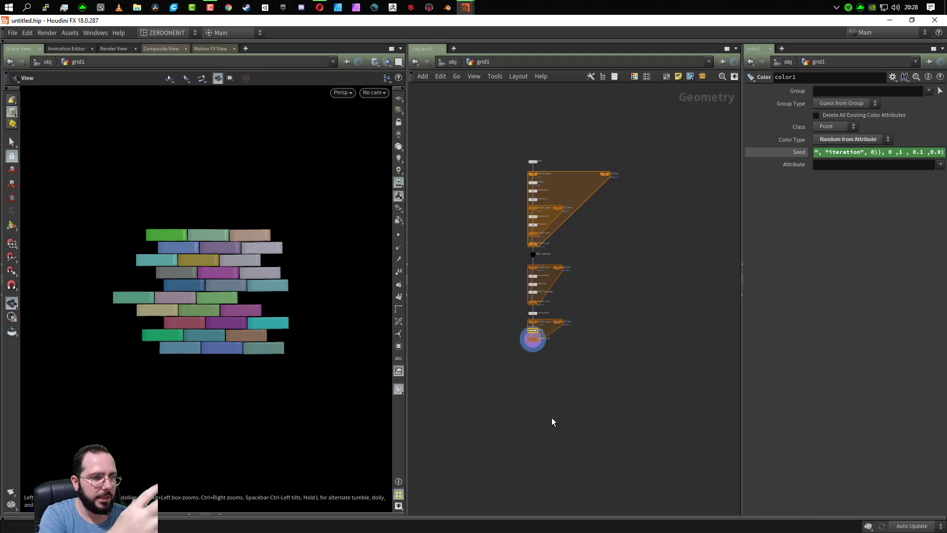
click(856, 158)
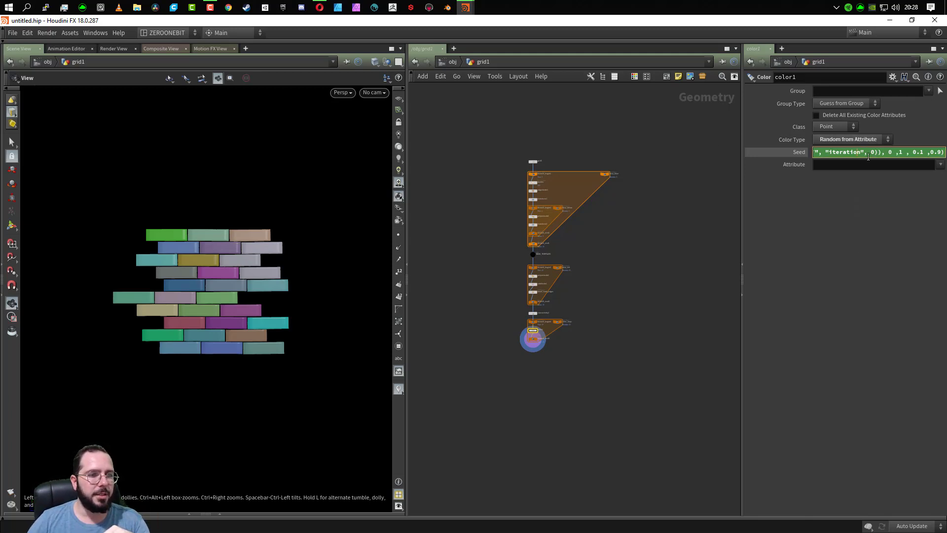